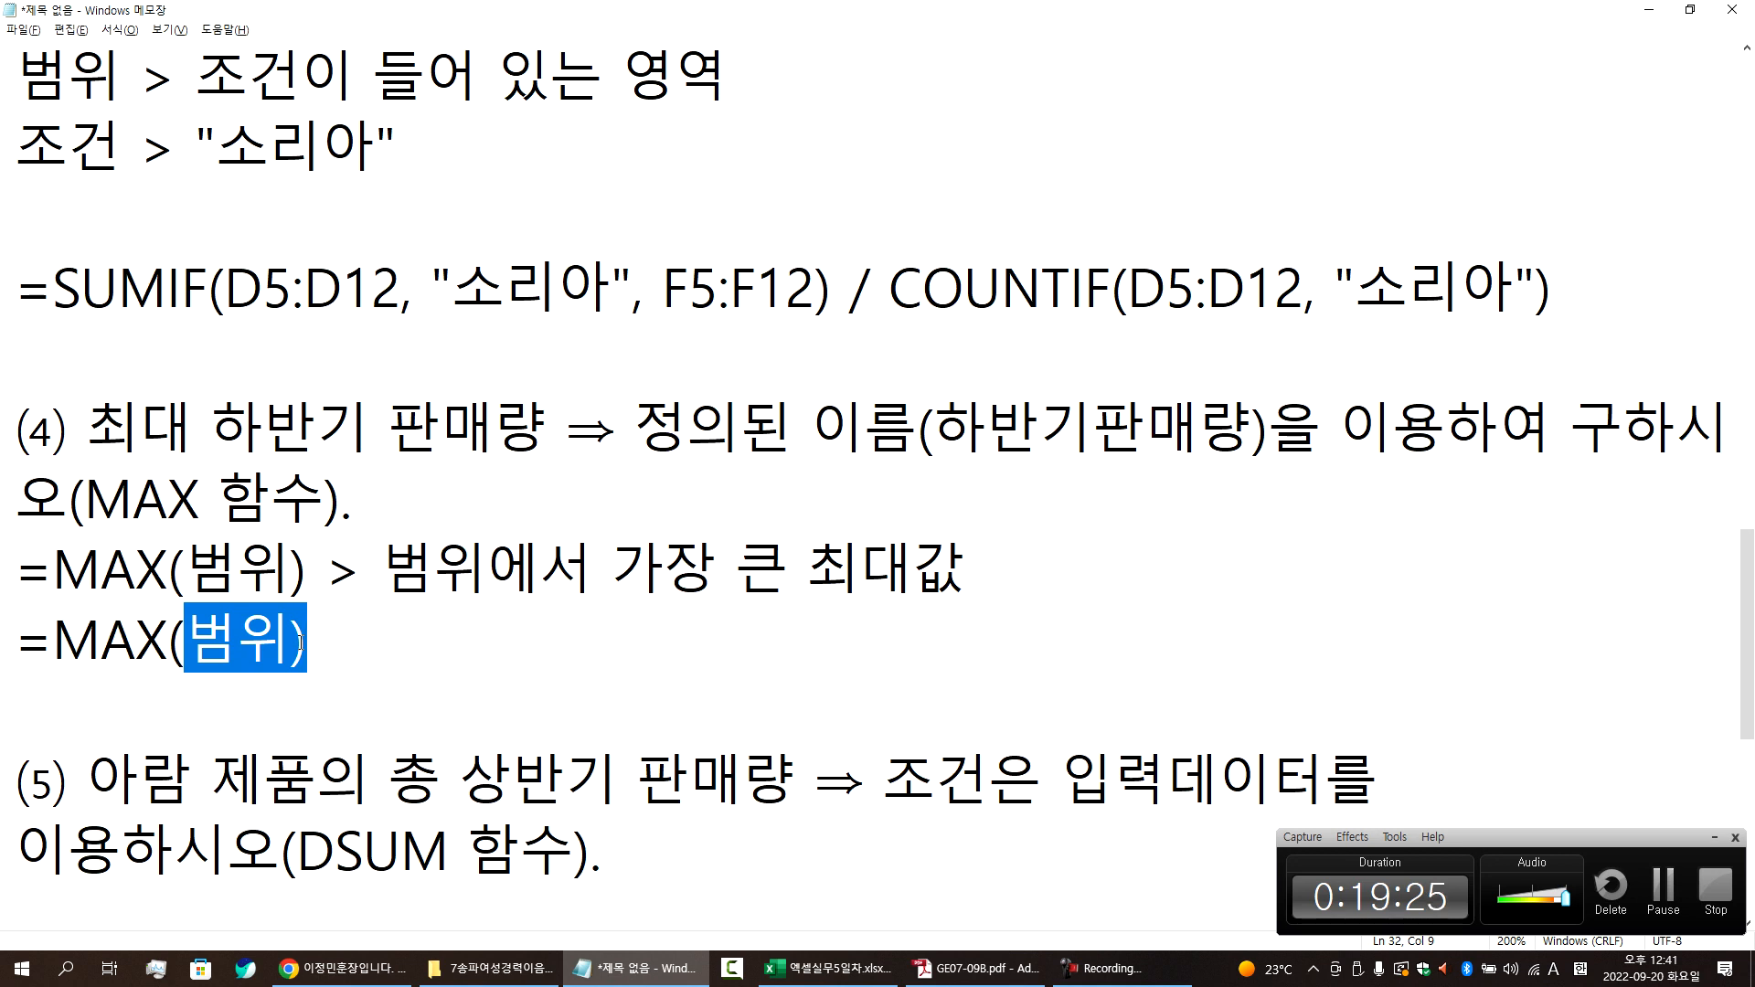
pyautogui.press('Hangul')
pyautogui.write('ㅗ5:')
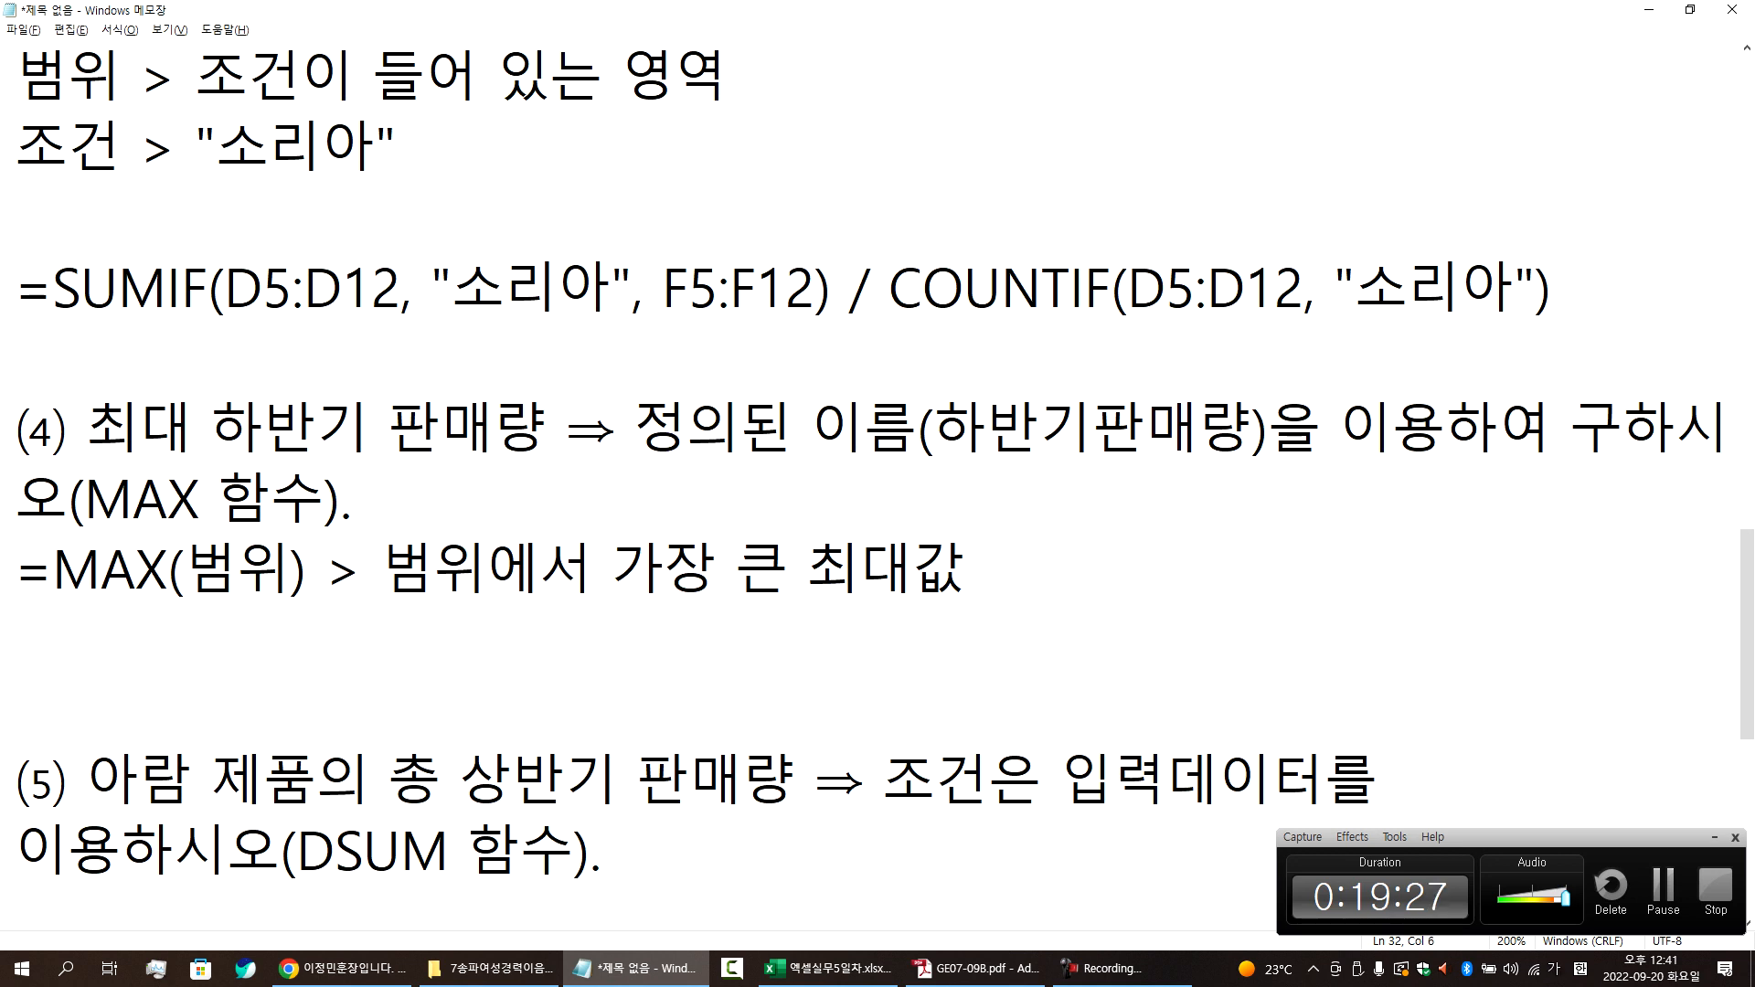
pyautogui.write('ㅗ12')
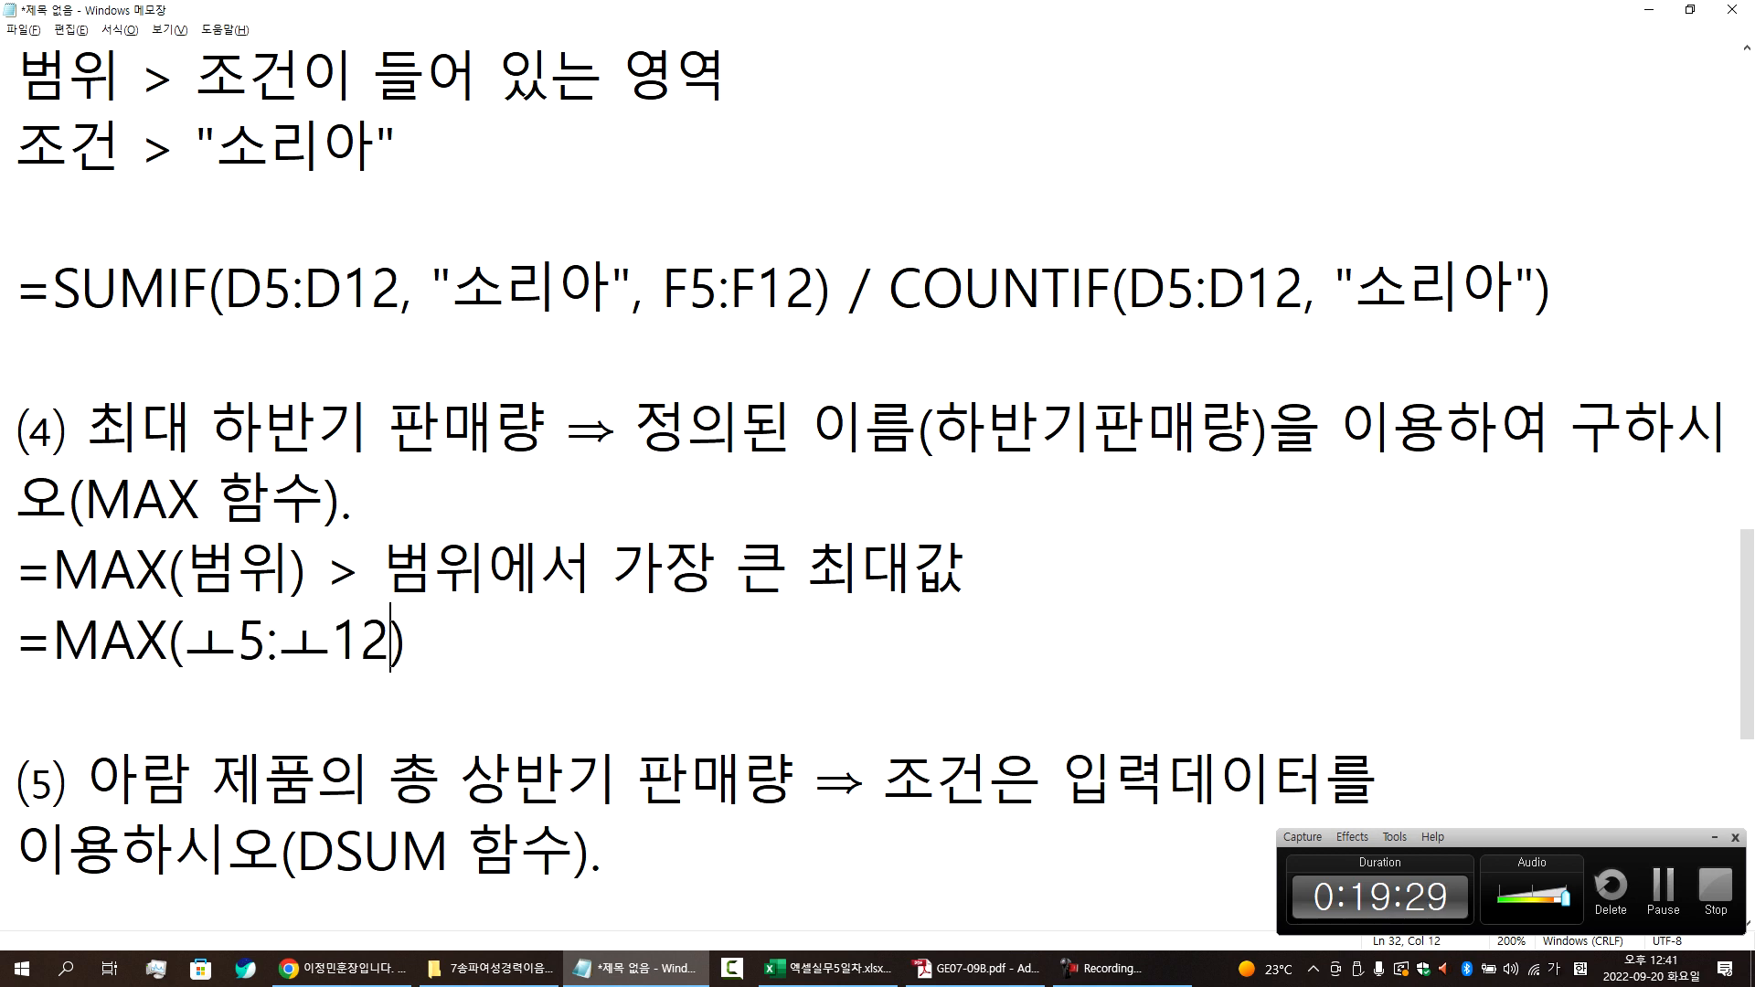
pyautogui.press('BackSpace')
pyautogui.press('BackSpace')
pyautogui.press('BackSpace')
pyautogui.press('BackSpace')
pyautogui.press('BackSpace')
pyautogui.press('BackSpace')
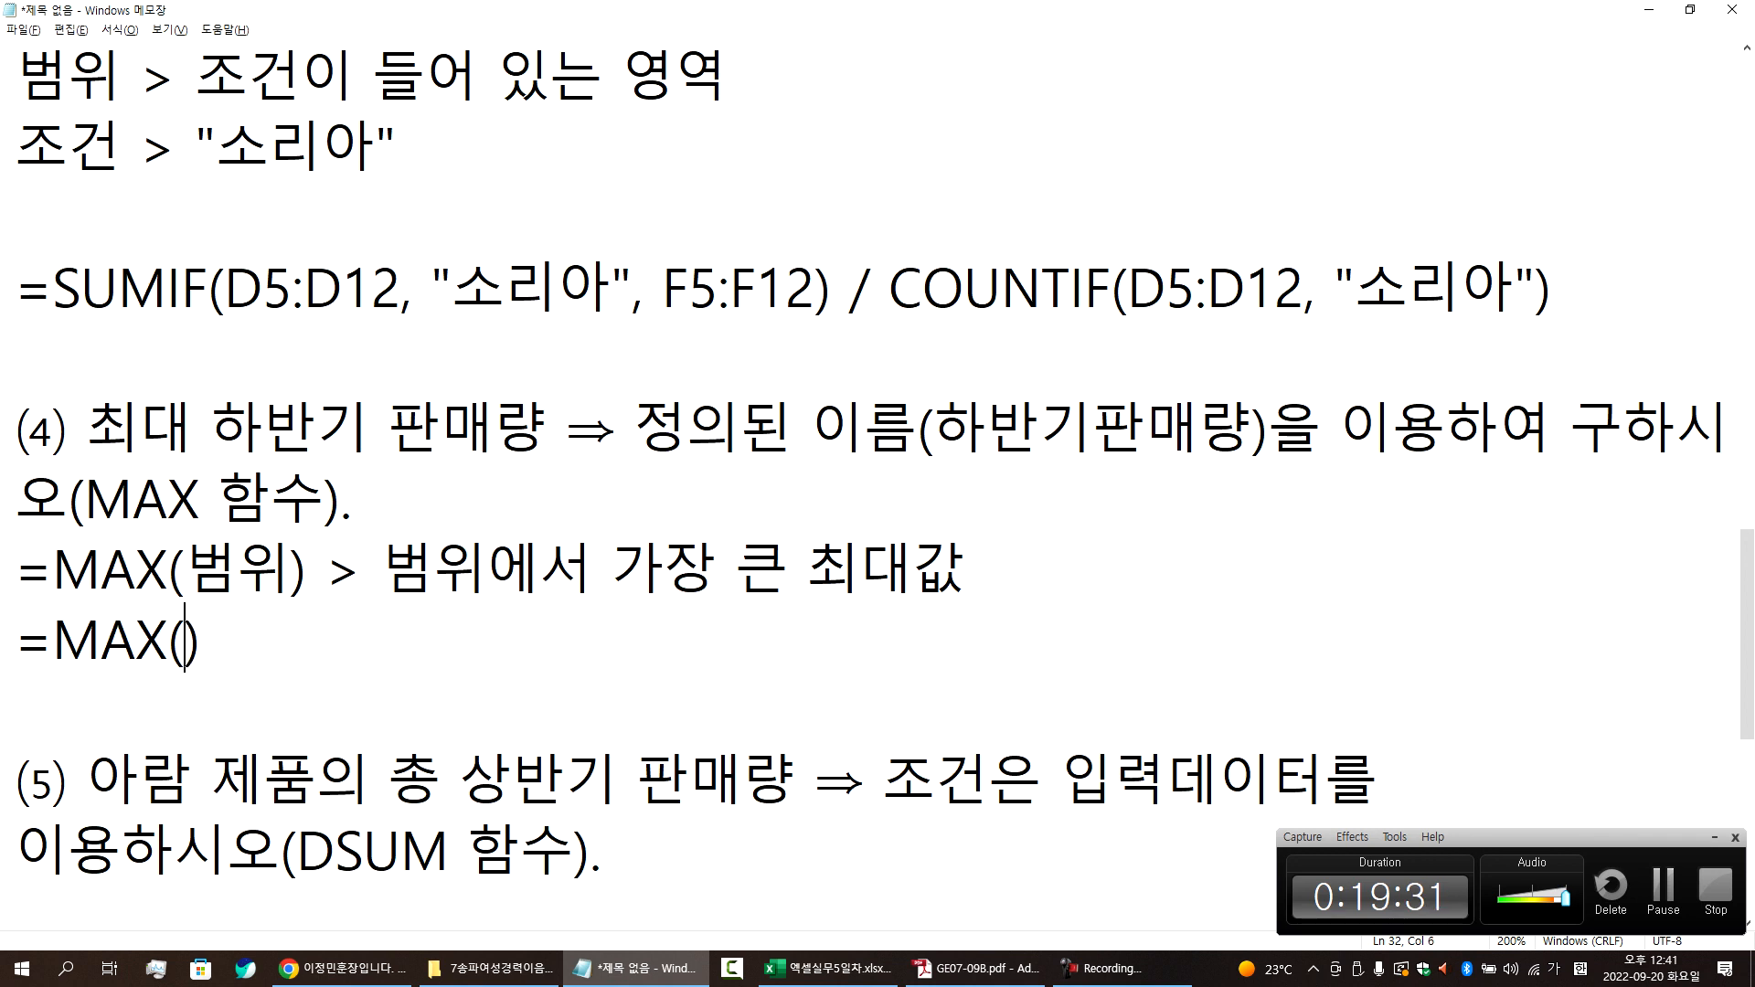
# - Enter H5:H12 as the argument of the MAX formula under item (4) and mark that line with X
pyautogui.write('H5:')
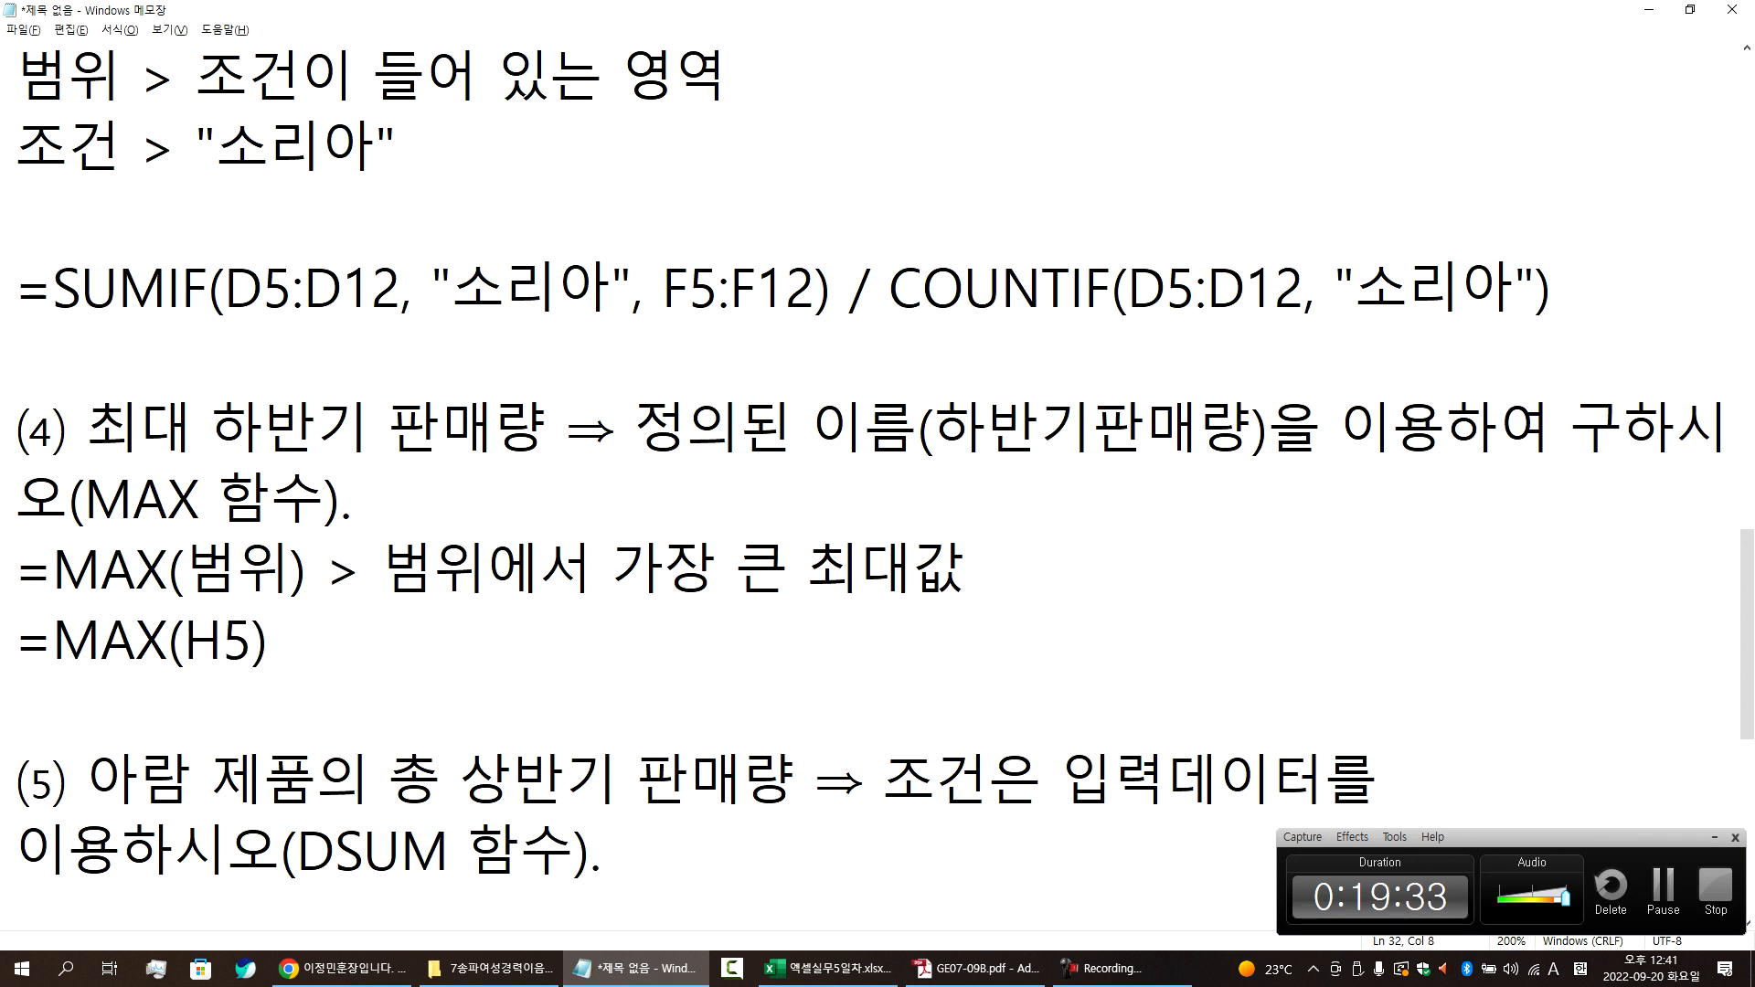
pyautogui.write('H12')
pyautogui.press('Right')
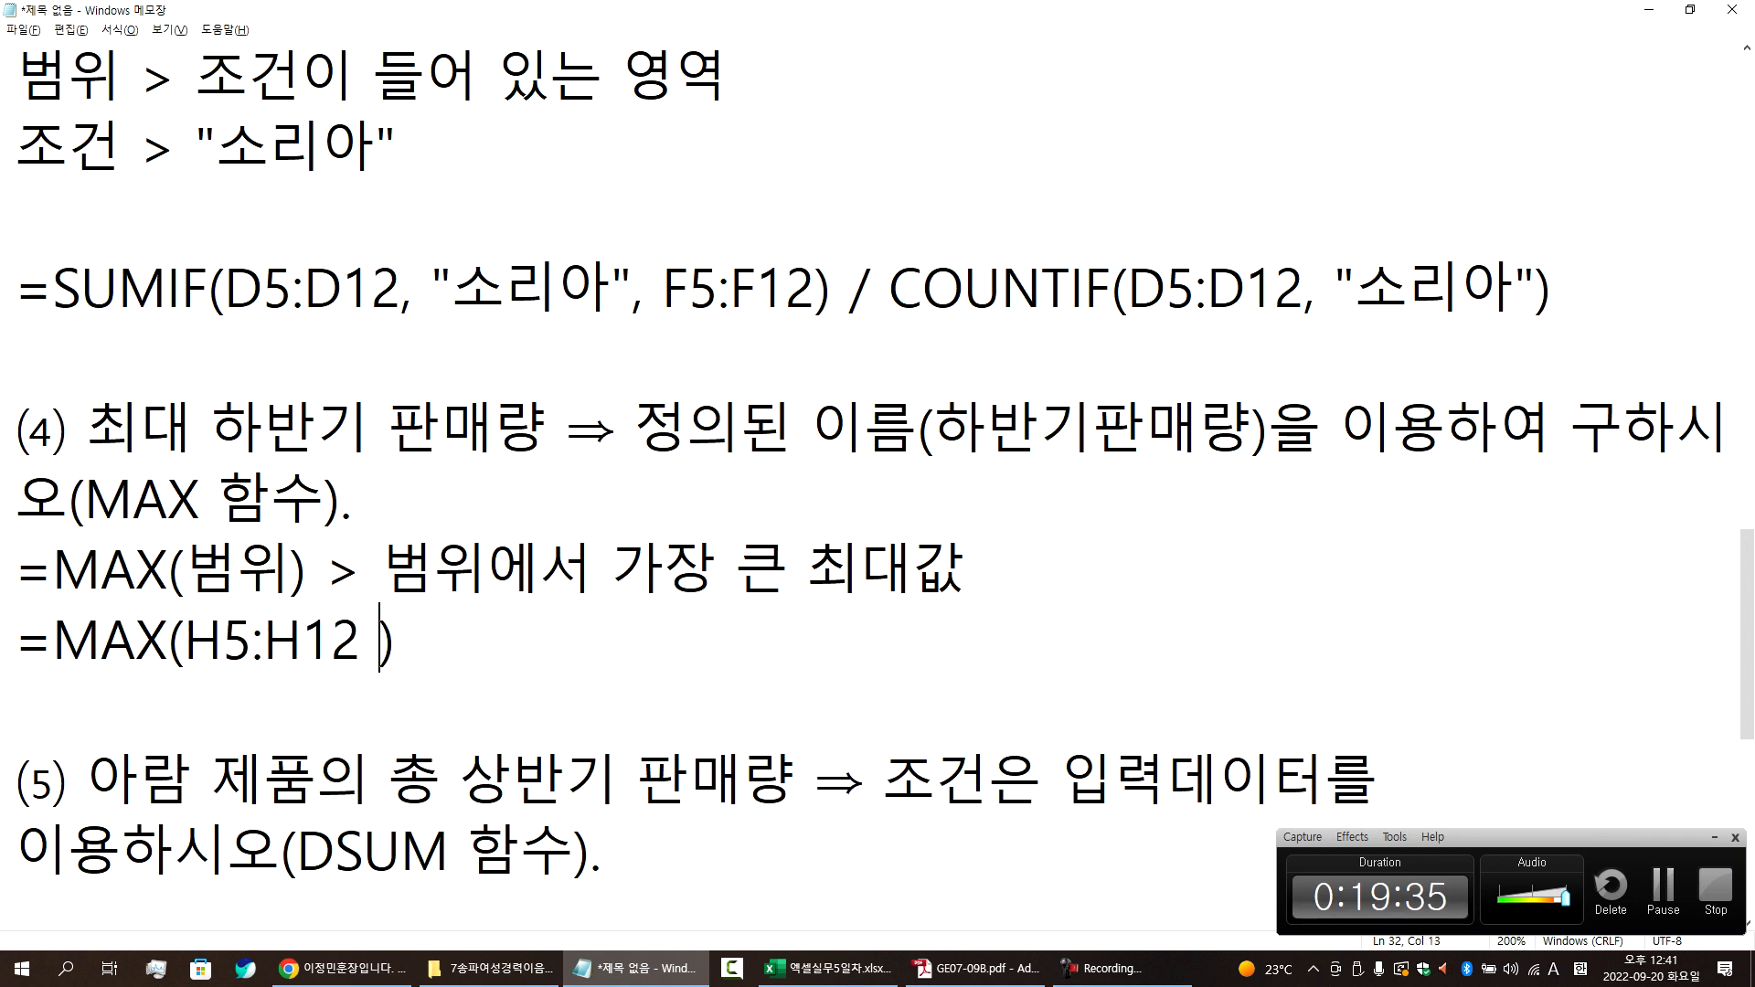
pyautogui.write('X')
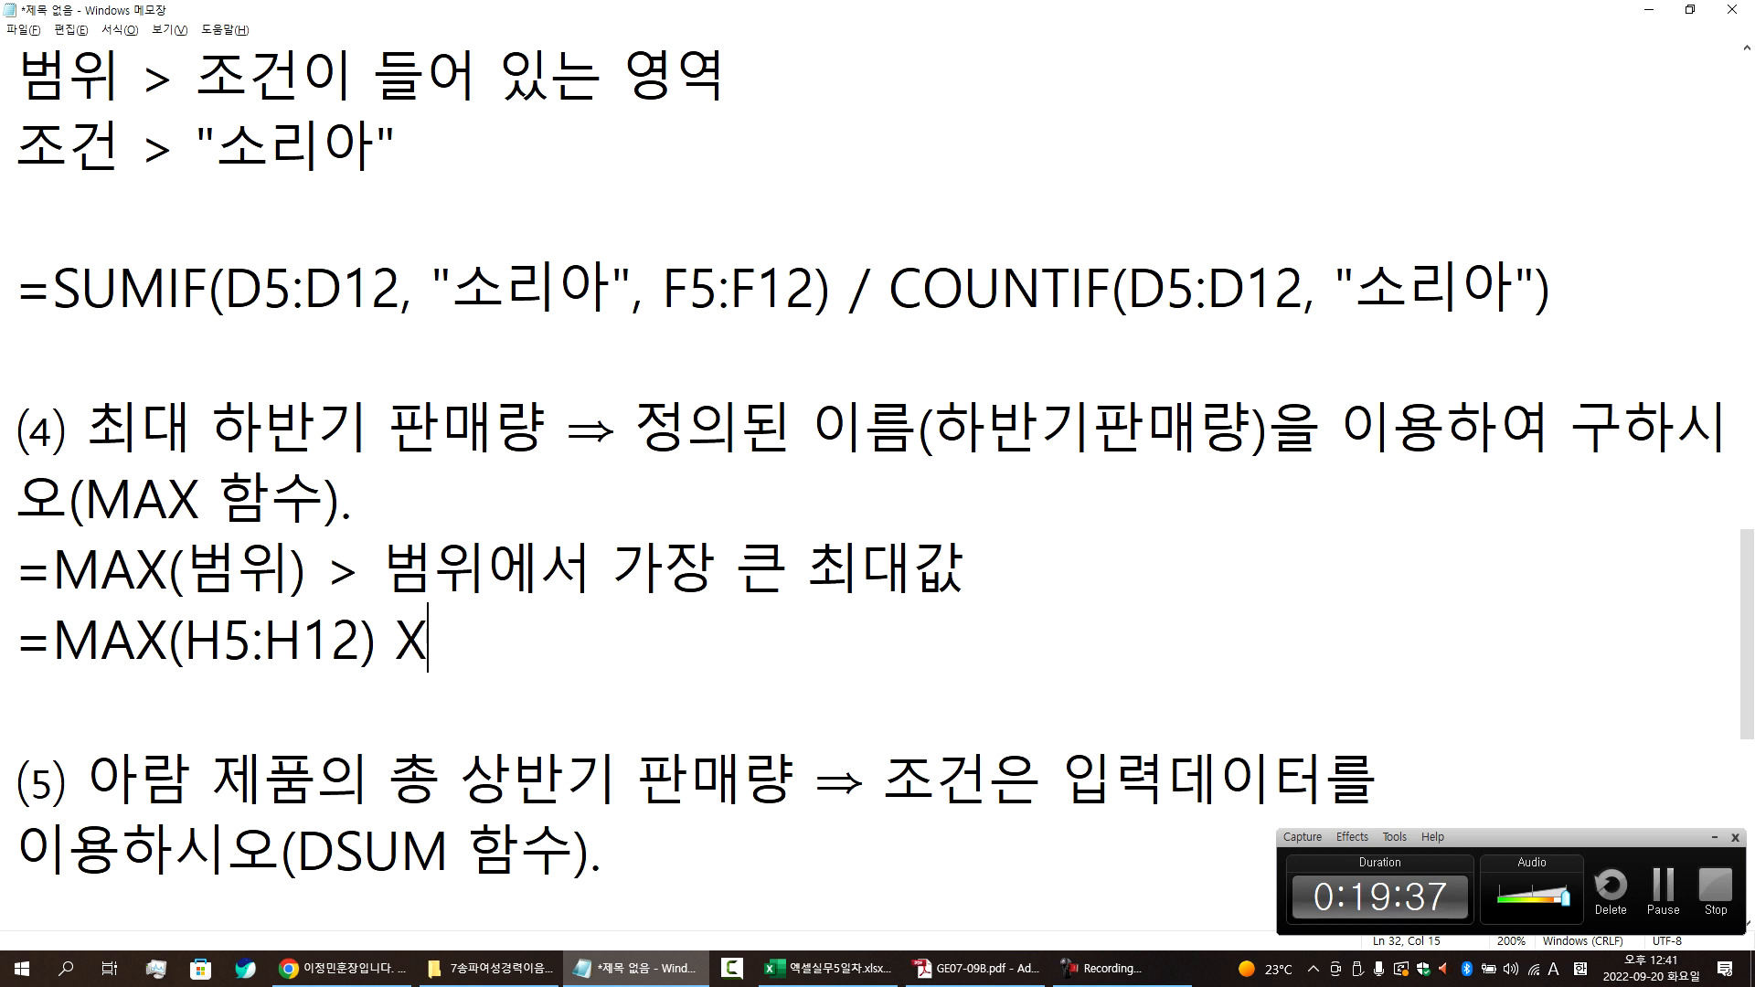
# - Add the formula =MAX(하반기판매량) on a new line below the X-marked formula
pyautogui.press('Return')
pyautogui.write('=MAX(범위)')
pyautogui.press('Left')
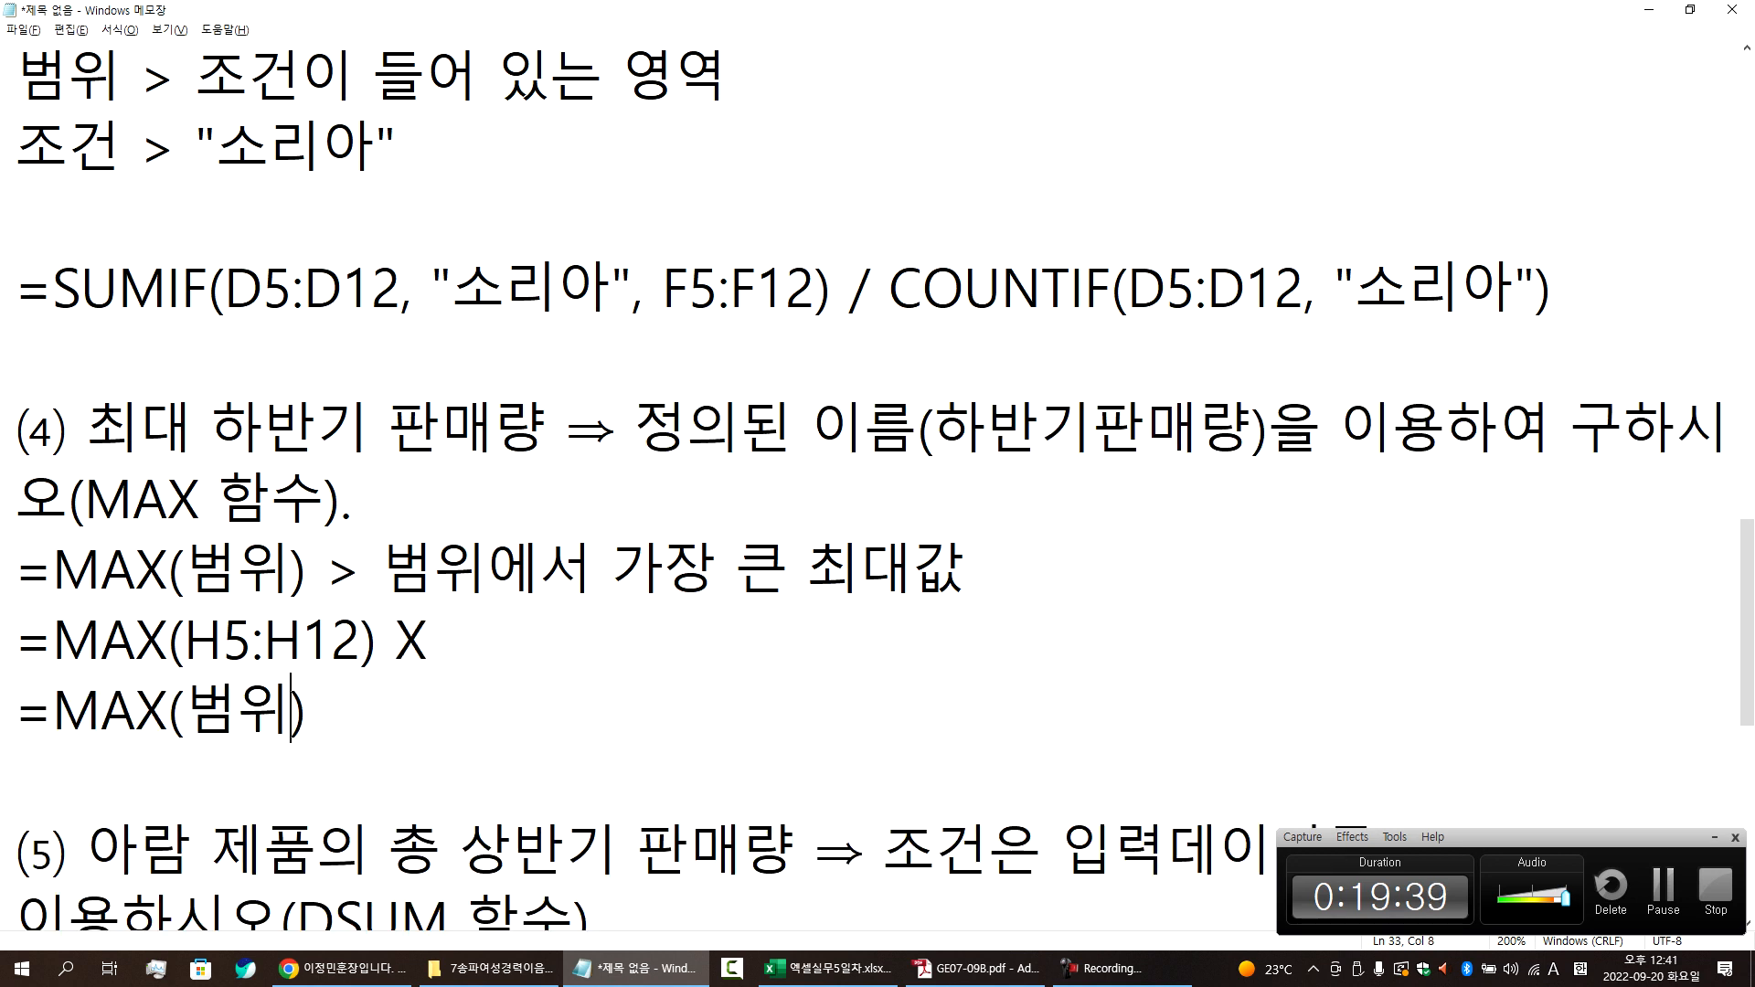
pyautogui.hotkey('shift', 'Left')
pyautogui.hotkey('shift', 'Left')
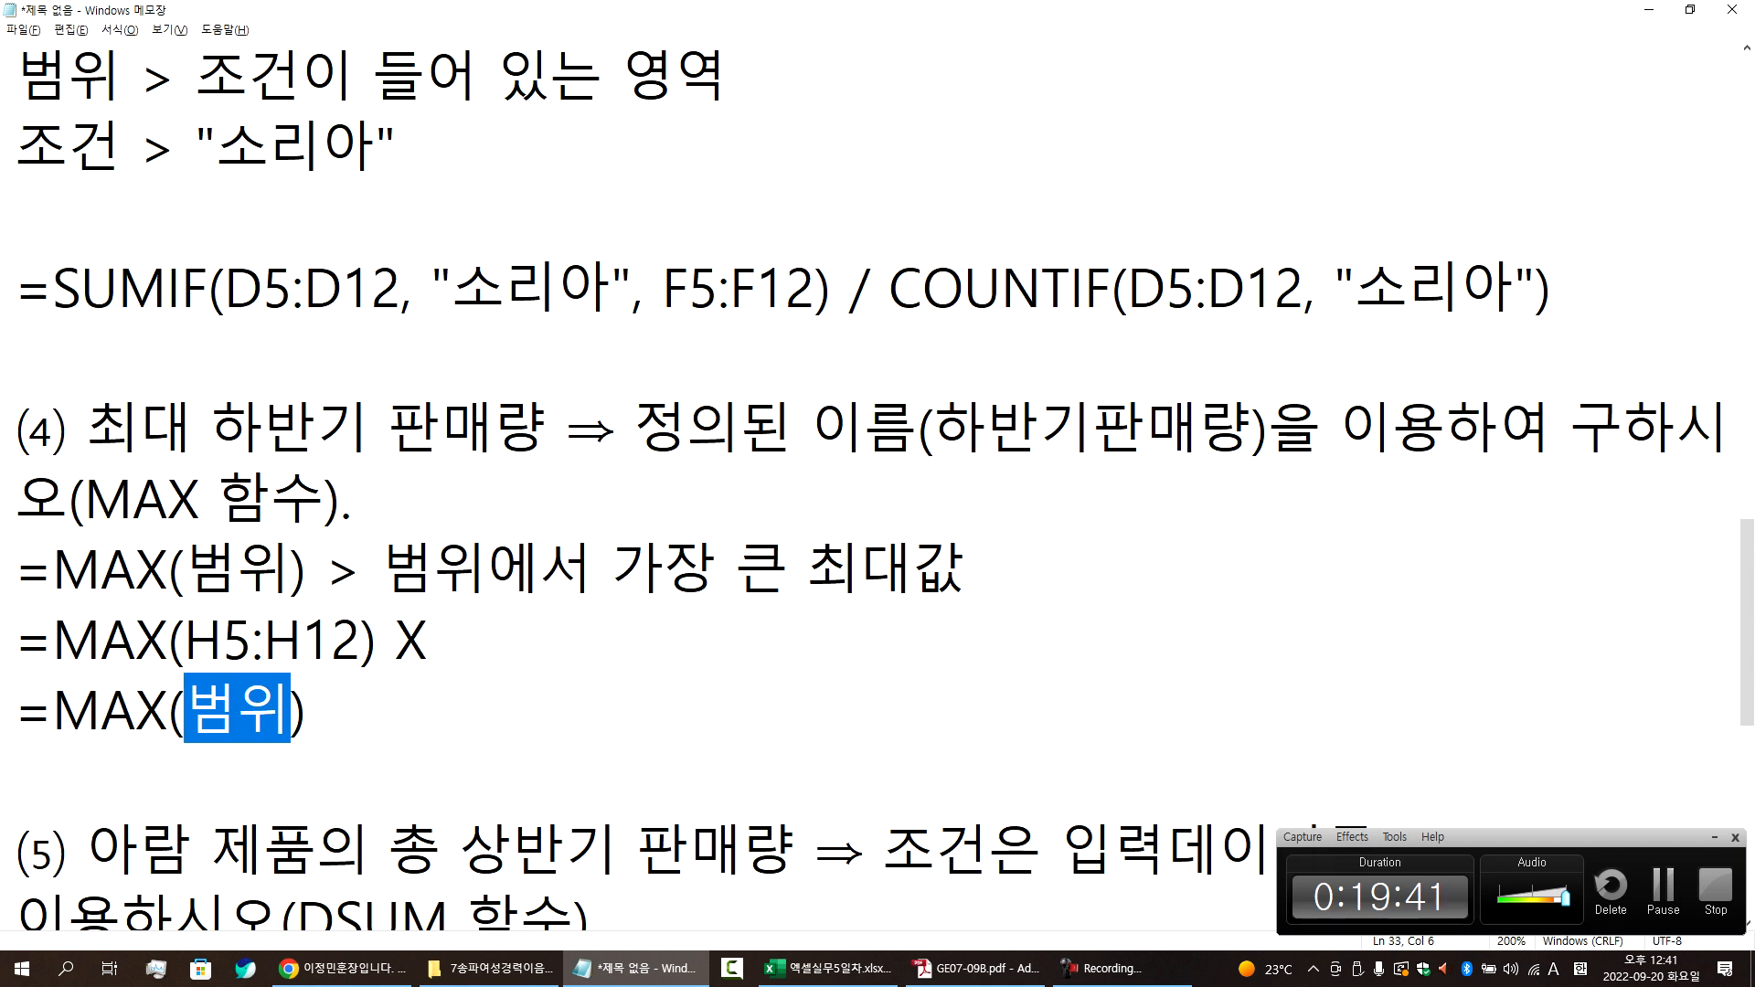
pyautogui.write('합ㄴ')
pyautogui.press('BackSpace')
pyautogui.press('BackSpace')
pyautogui.write('하반기판')
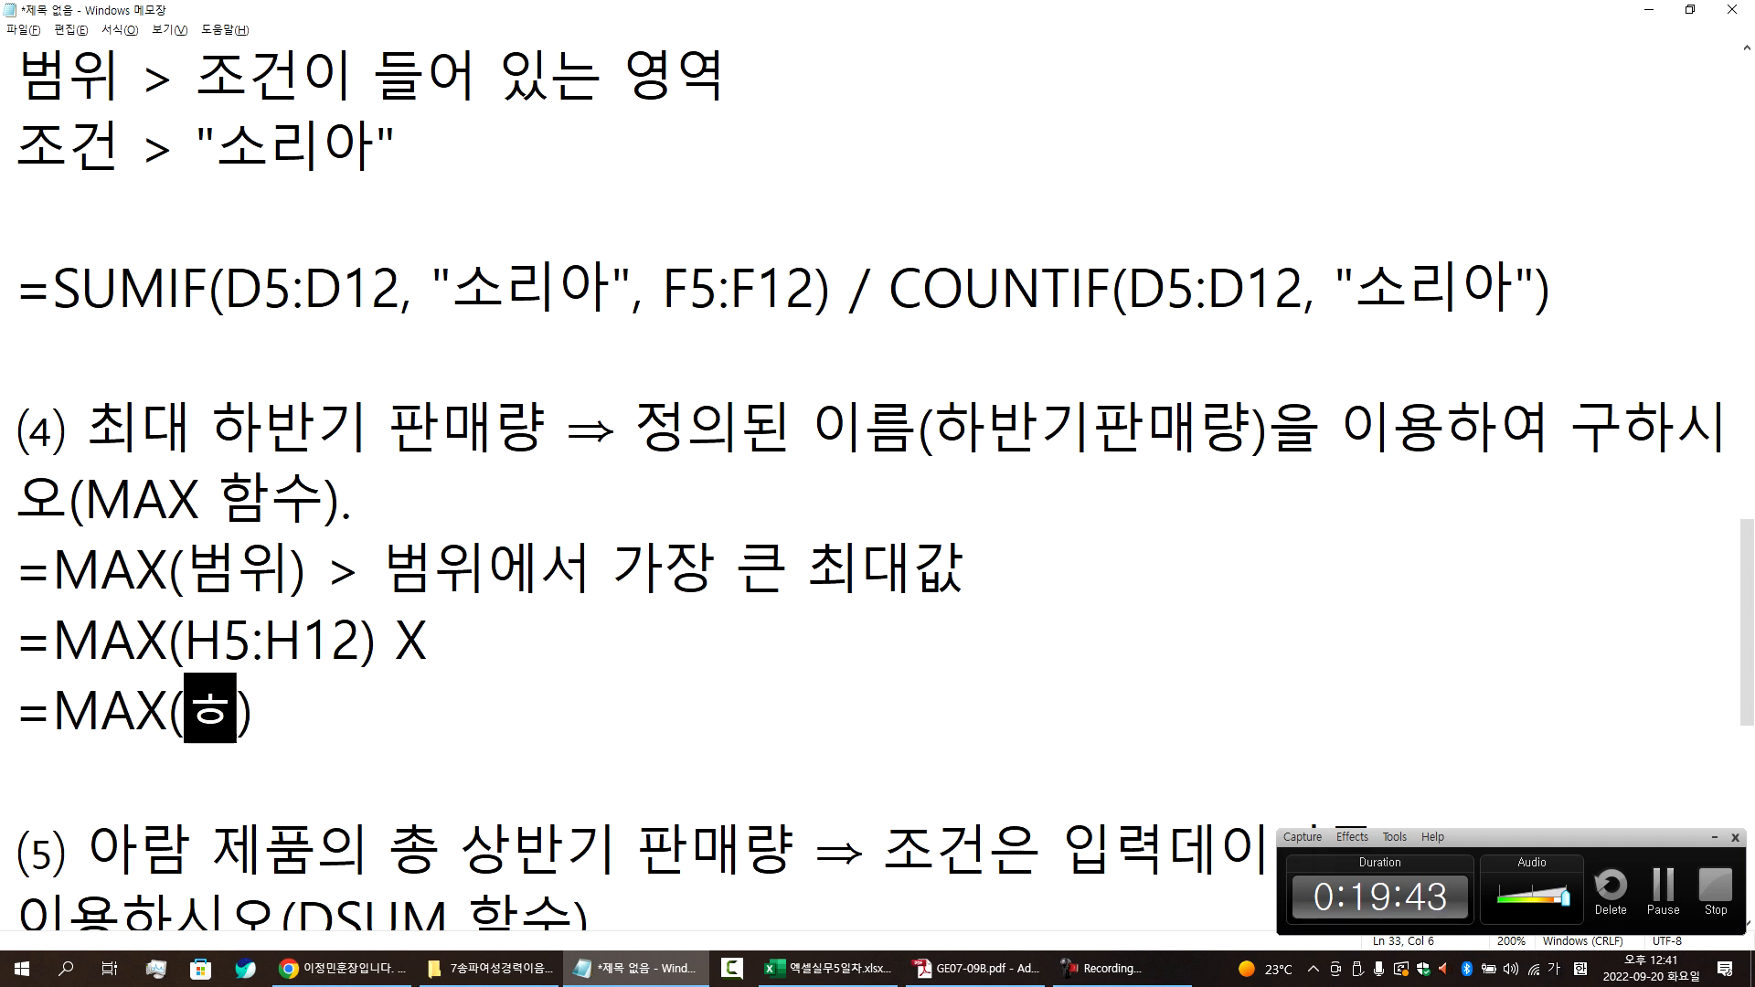
pyautogui.write('매량')
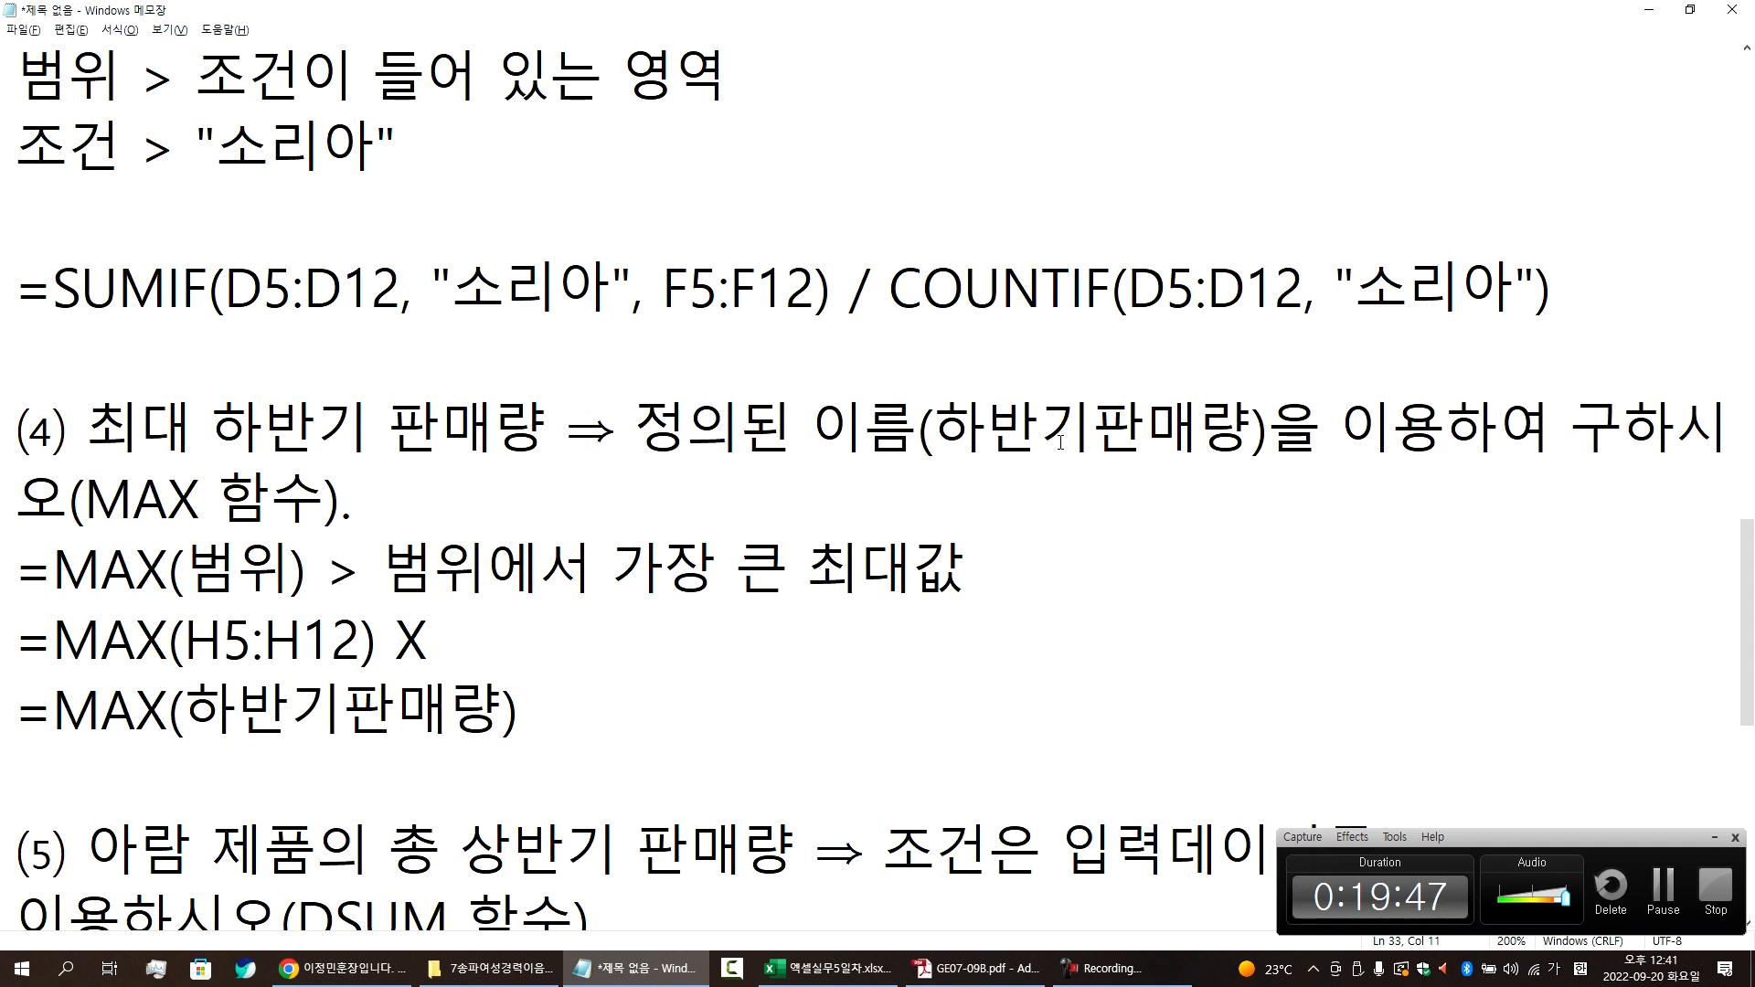
# - Highlight the defined name in item (4), switch to the Excel workbook and examine the name assigned to H5:H12 in a widened Name Box
pyautogui.moveTo(919, 427); pyautogui.dragTo(1254, 434)
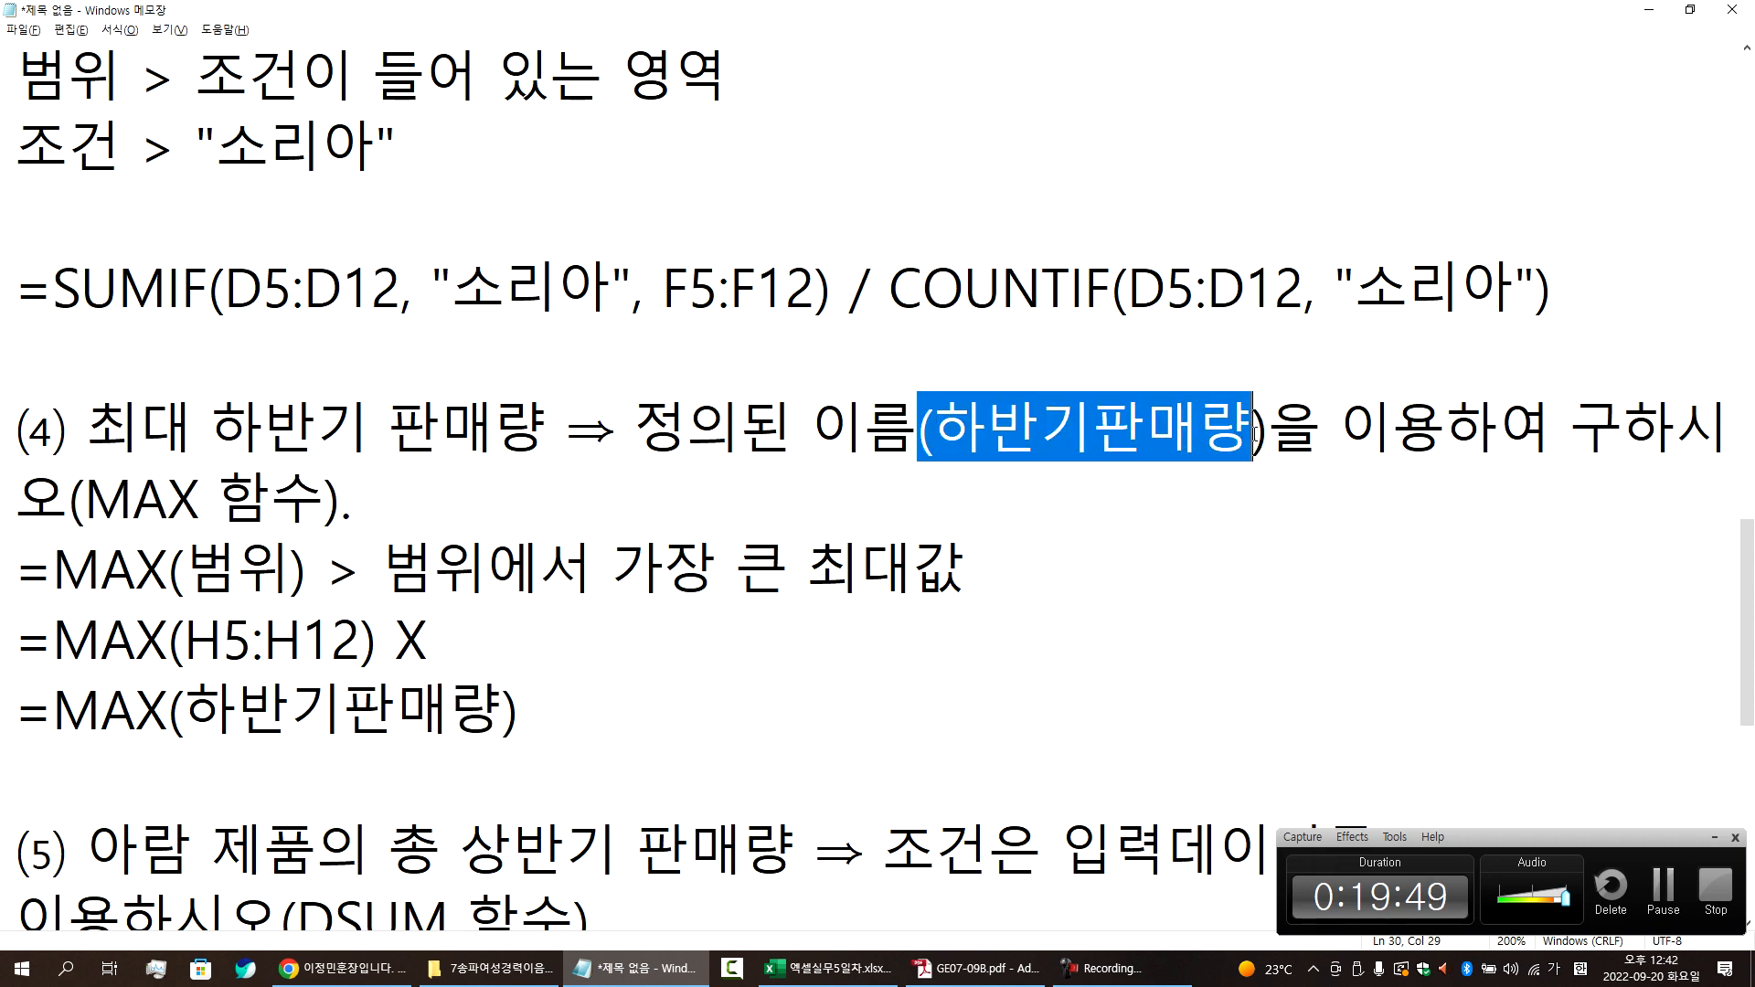
pyautogui.hotkey('alt', 'Tab')
pyautogui.moveTo(1559, 570); pyautogui.dragTo(1556, 640)
pyautogui.scroll(2, 1556, 640)
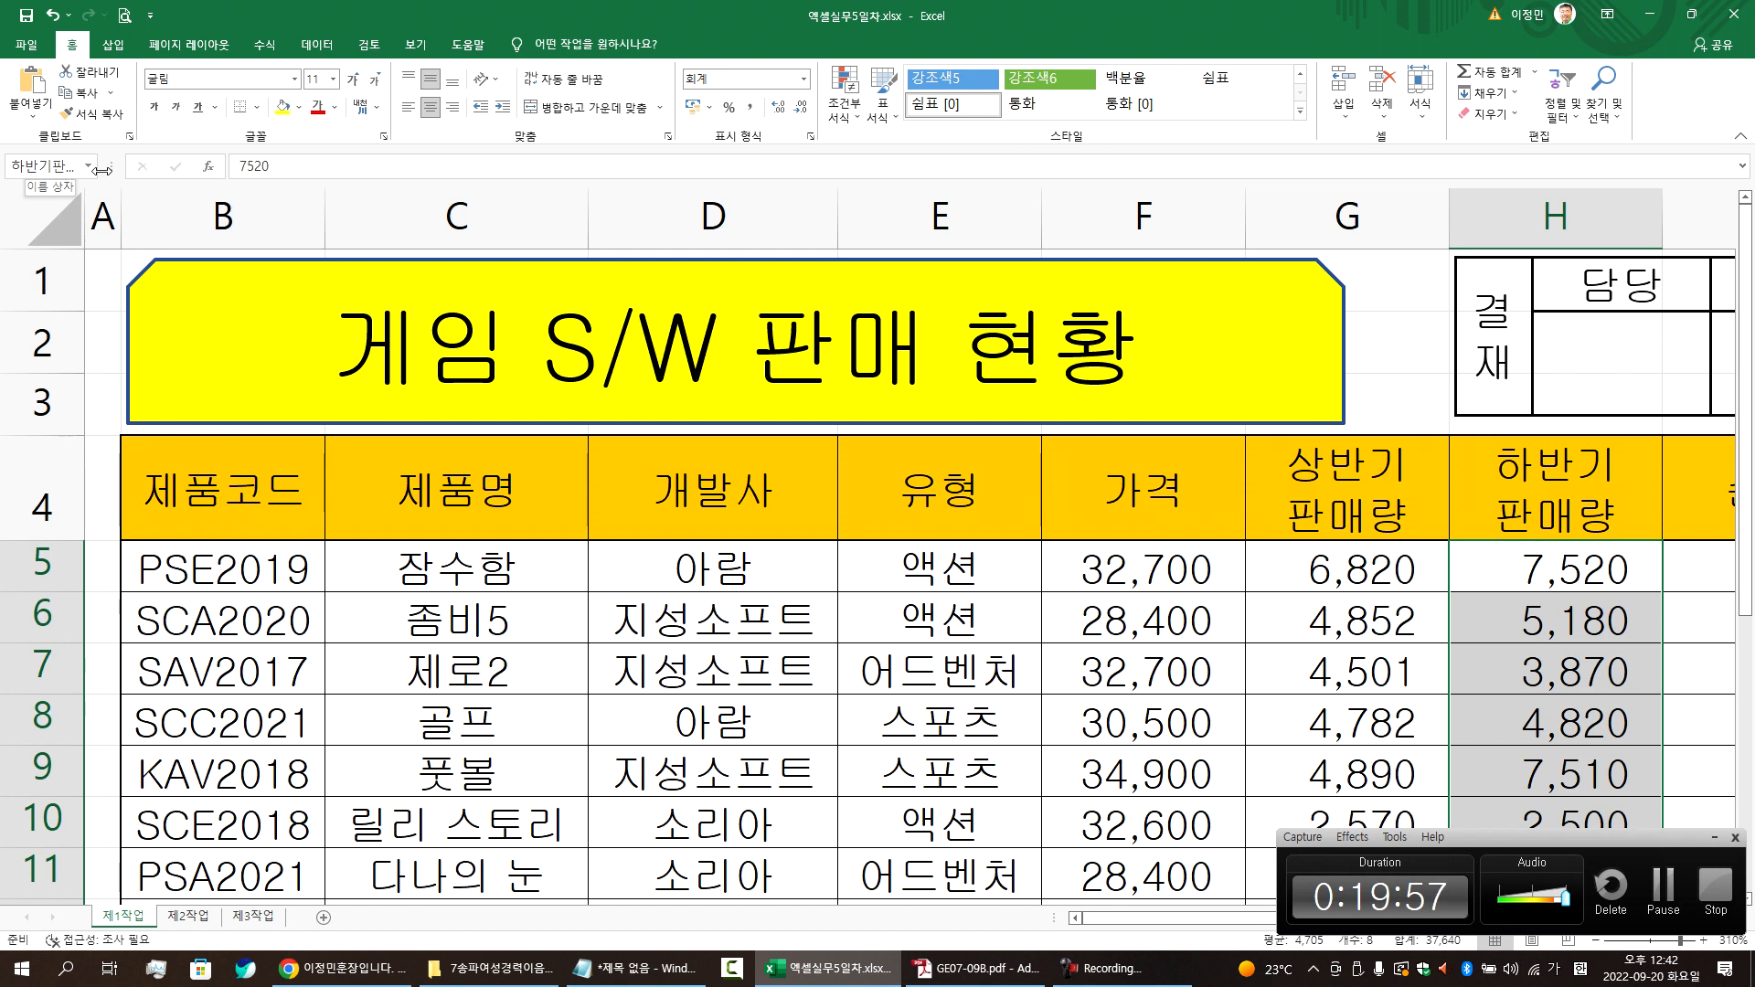
pyautogui.moveTo(101, 169); pyautogui.dragTo(195, 169)
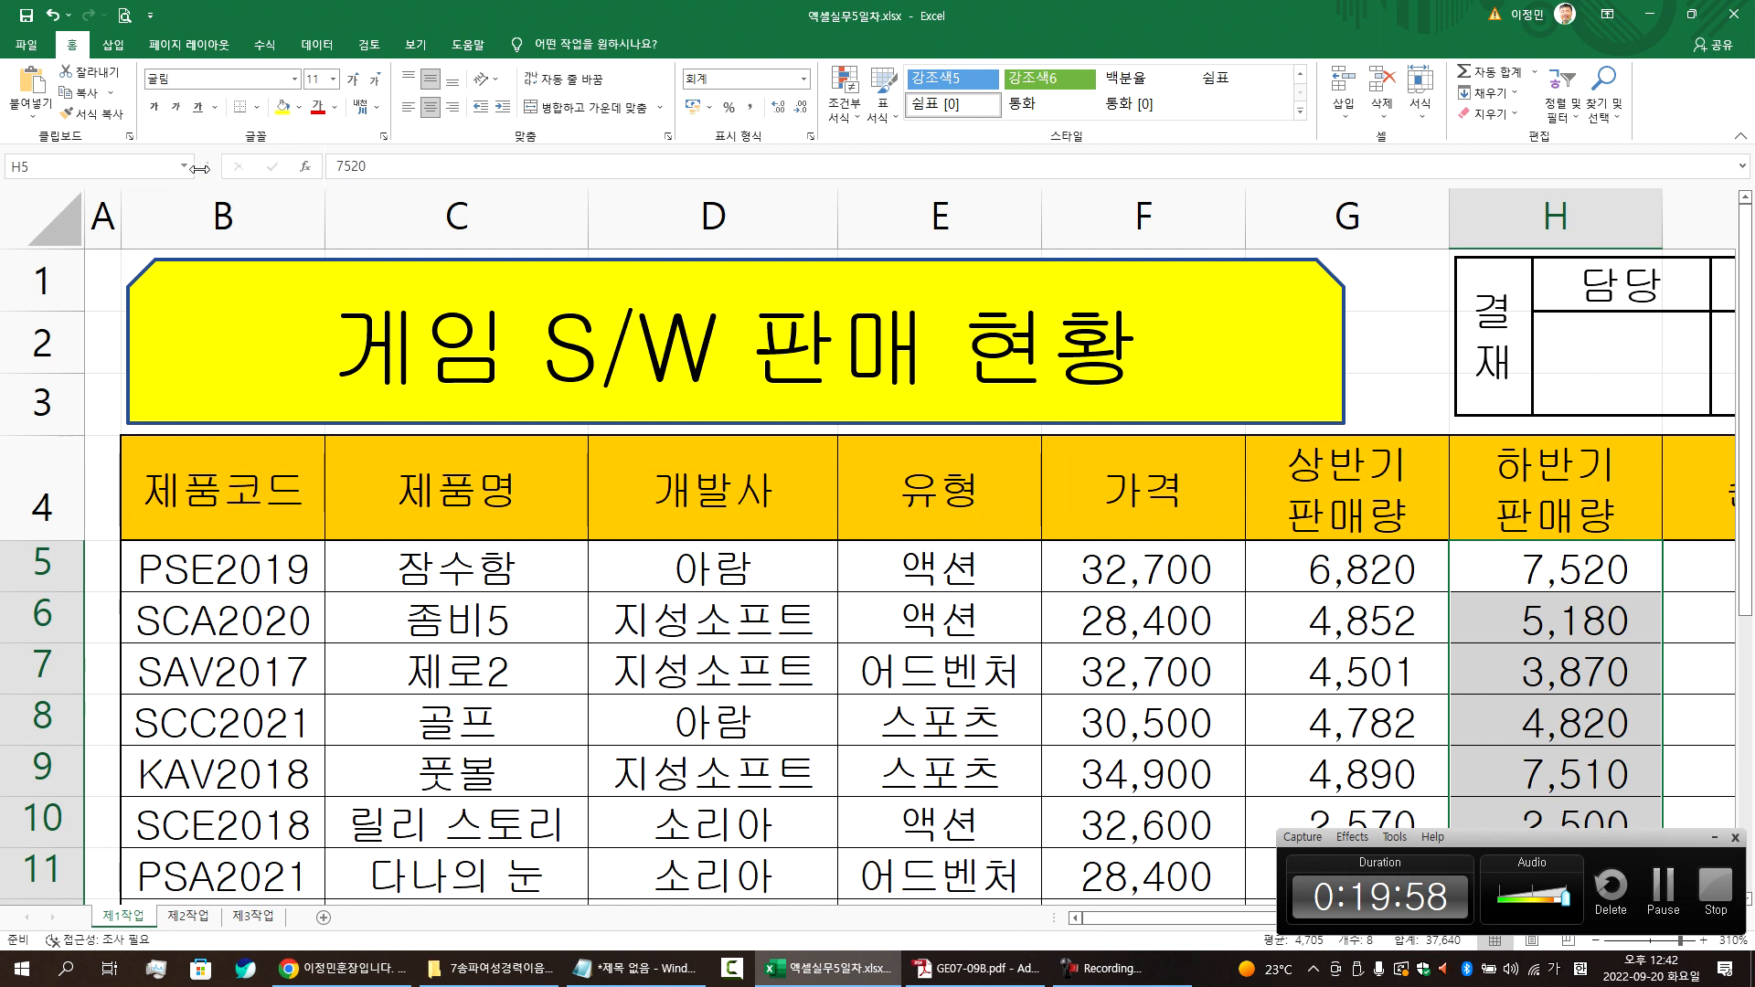
pyautogui.click(112, 167)
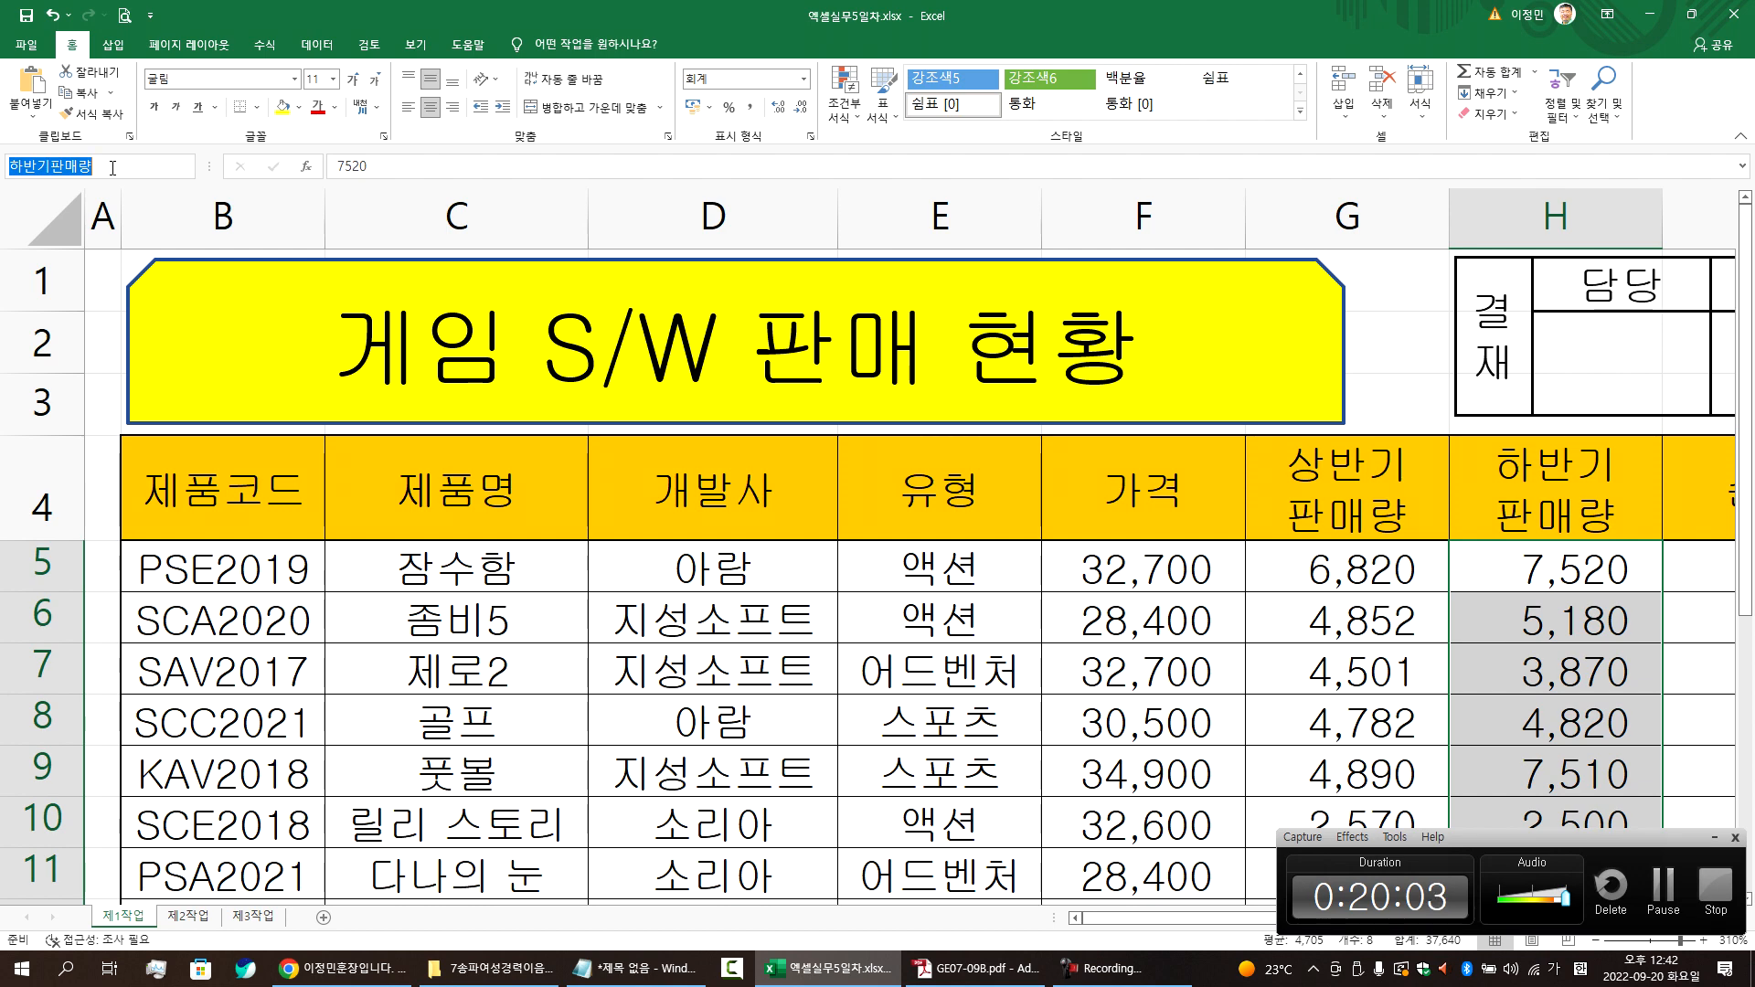
# - Switch to the exam PDF in Adobe Reader and read the condition about defining a name for H5:H12, enlarged to 400%
pyautogui.hotkey('alt', 'Tab')
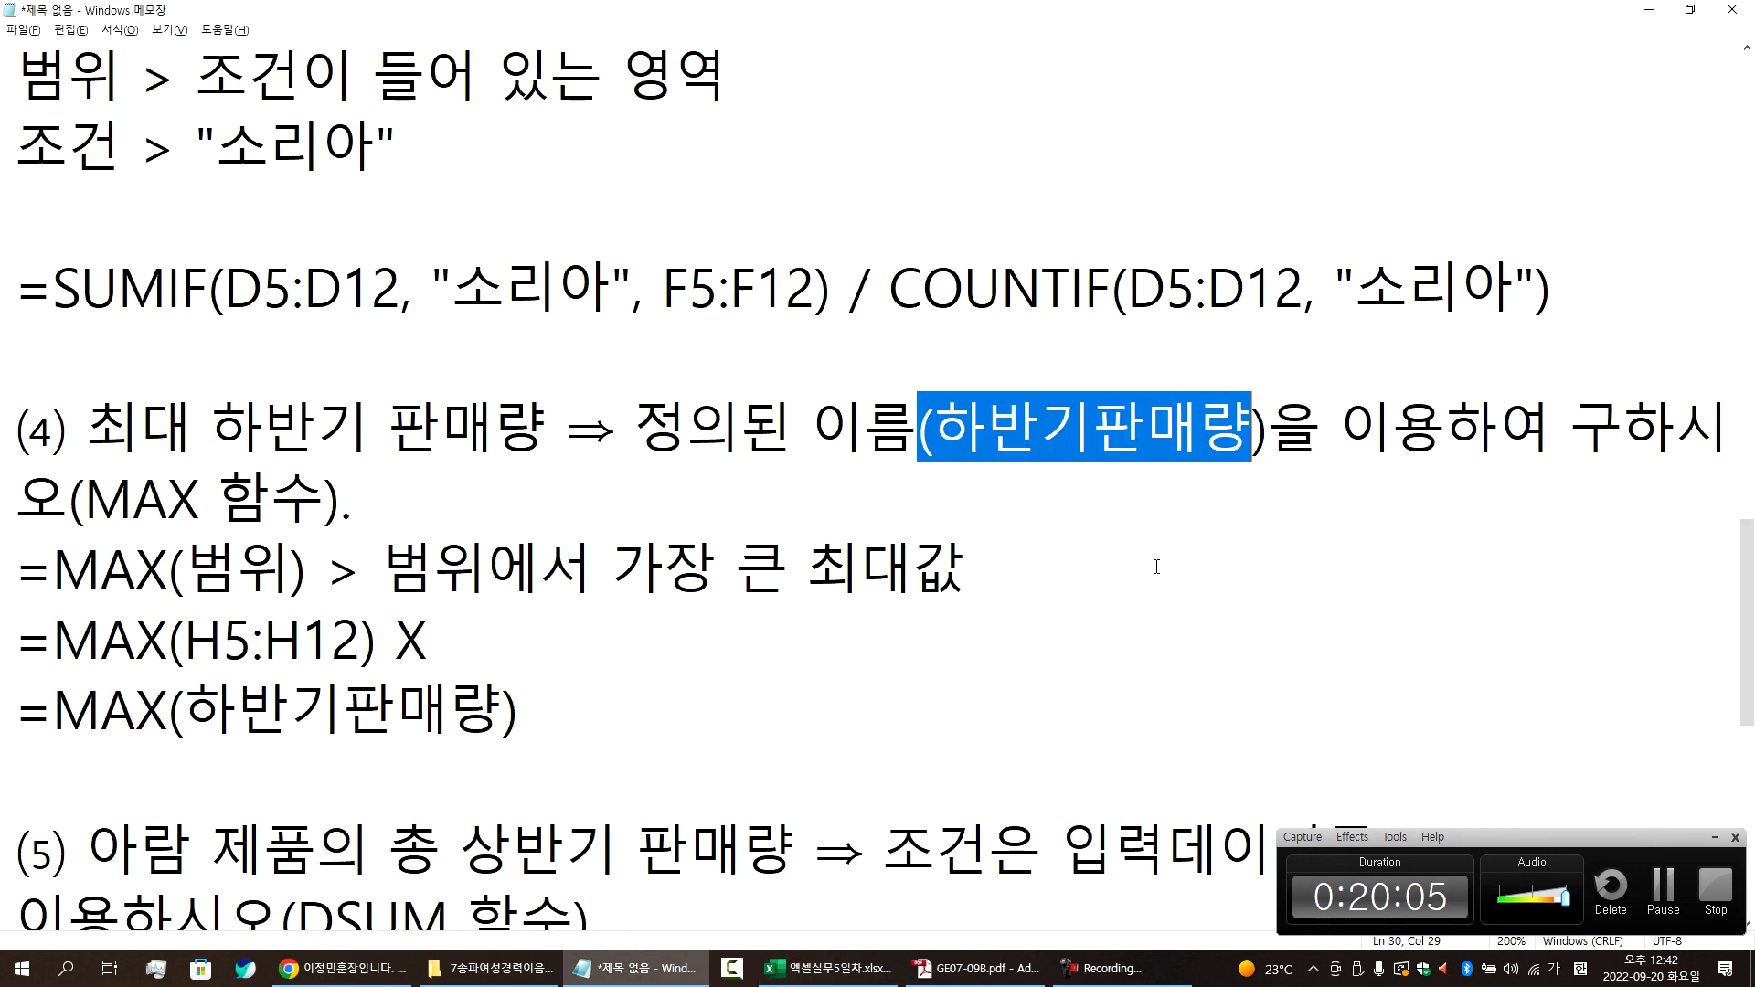
pyautogui.hotkey('alt', 'Tab')
pyautogui.click(1018, 968)
pyautogui.scroll(2, 1026, 543)
pyautogui.scroll(1, 1027, 543)
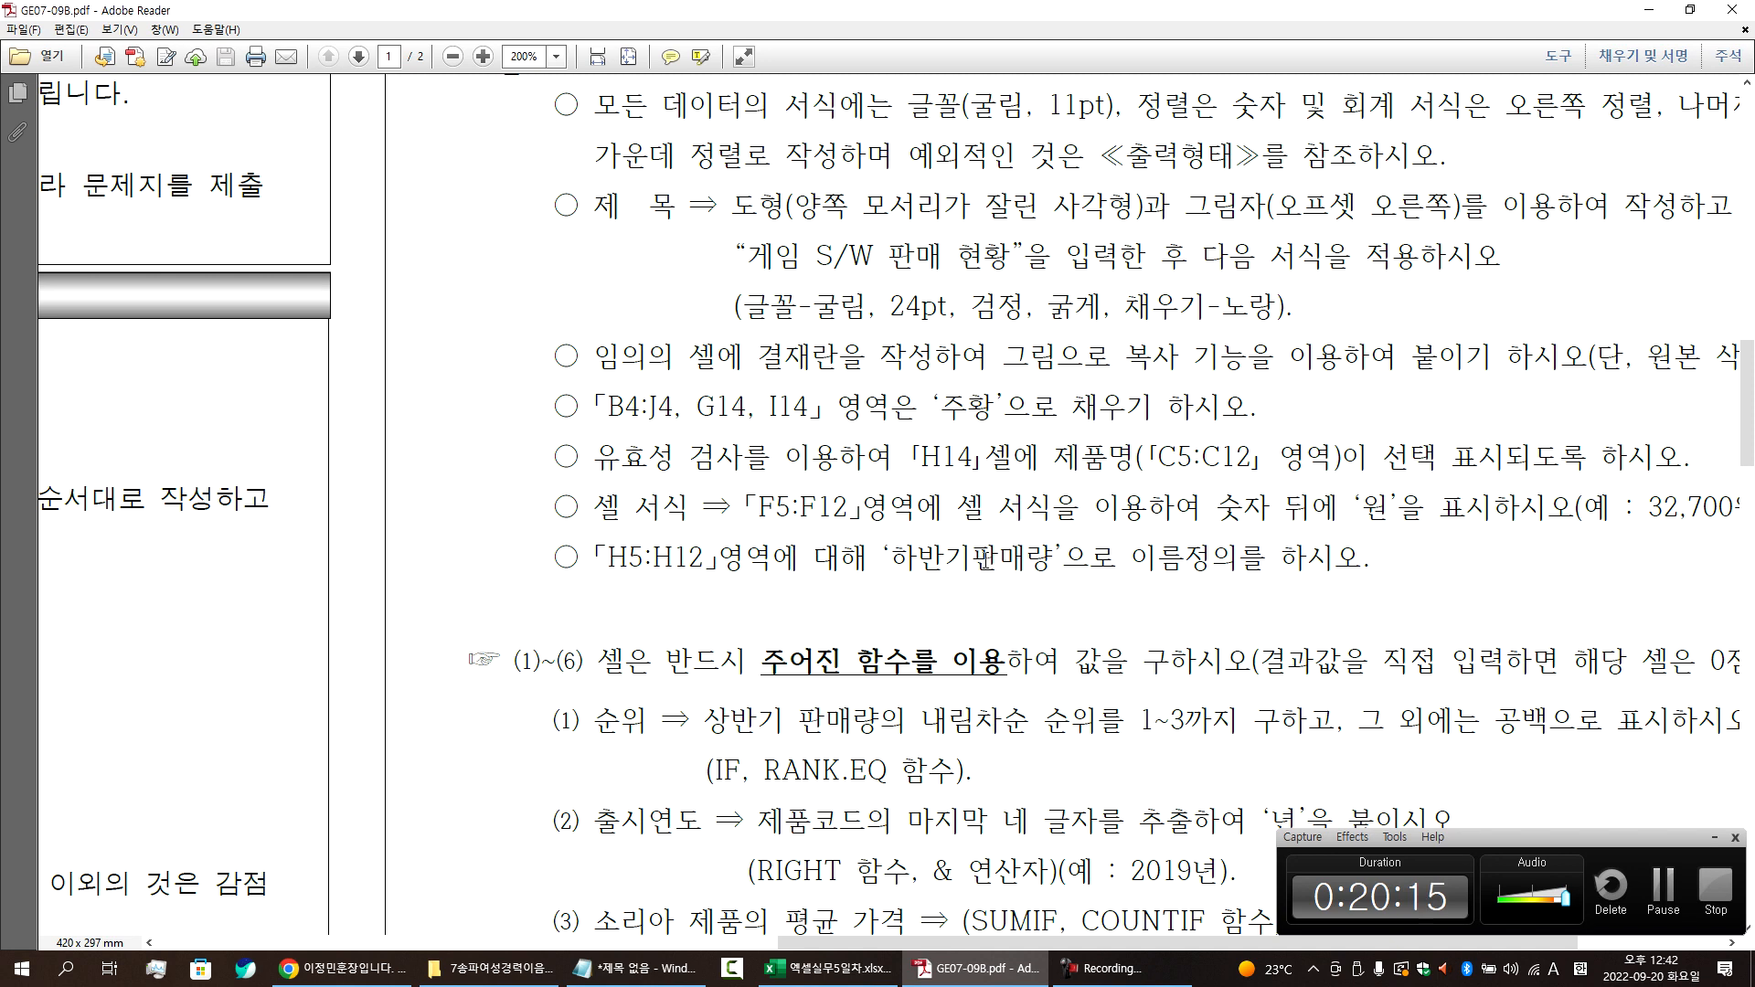
pyautogui.scroll(1, 986, 563)
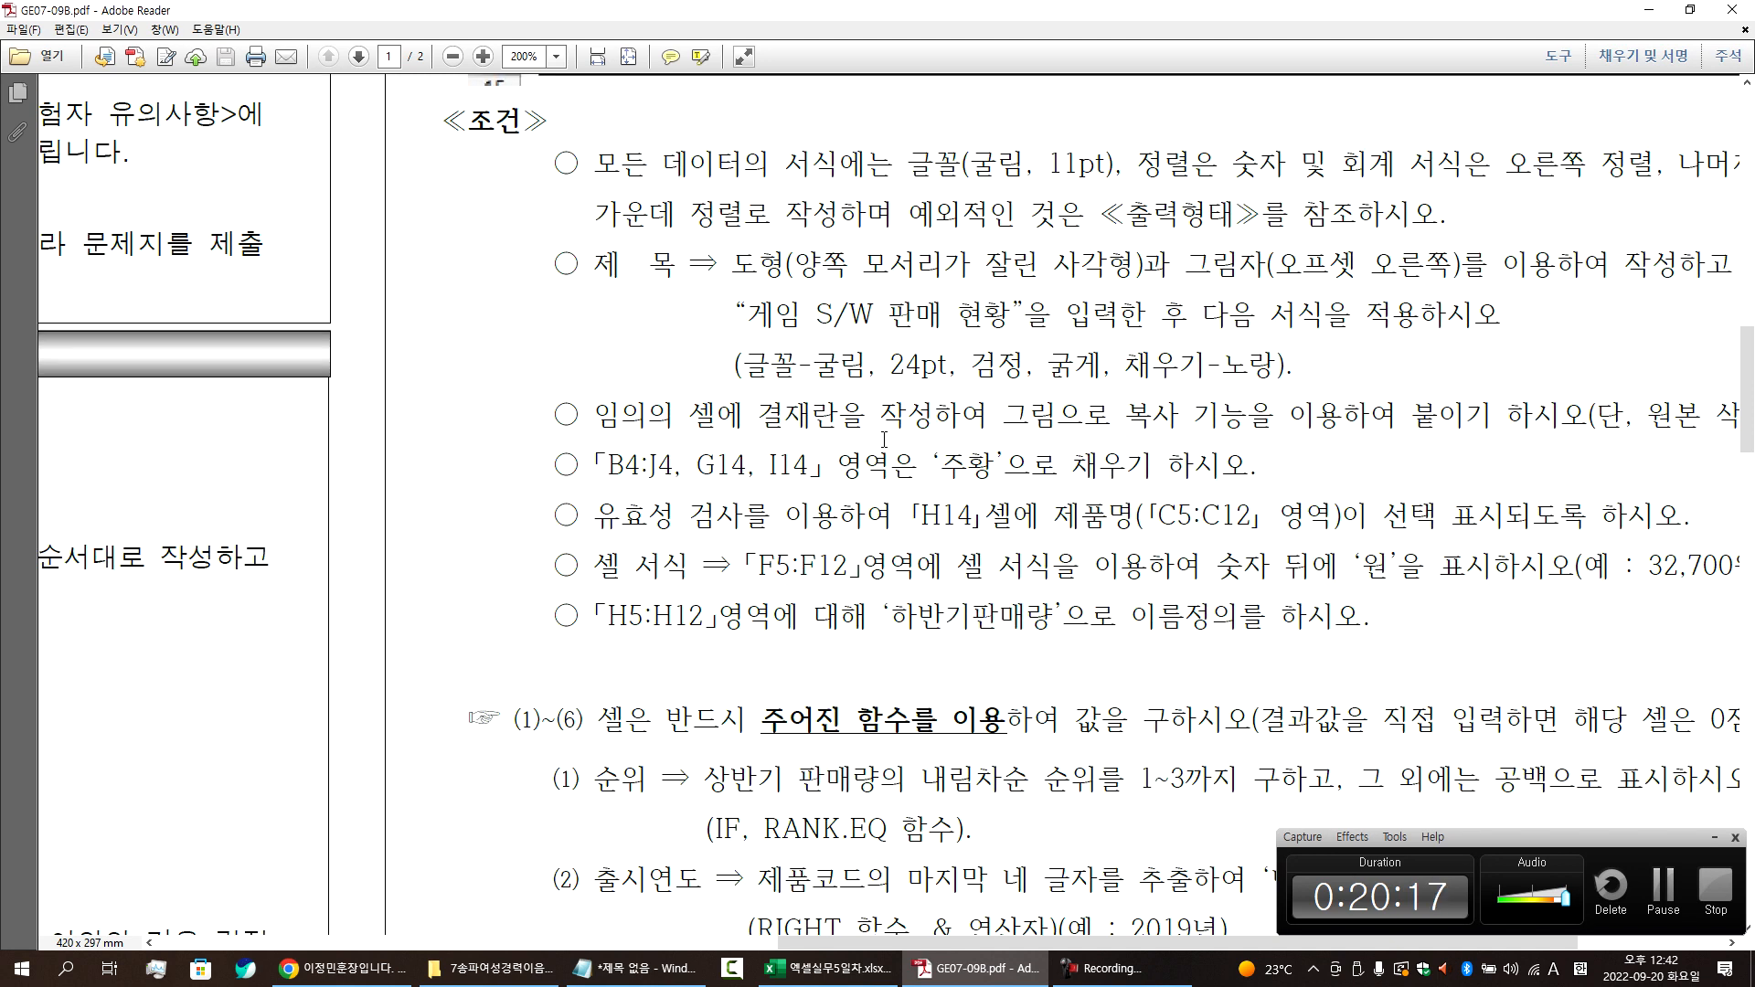
pyautogui.click(482, 56)
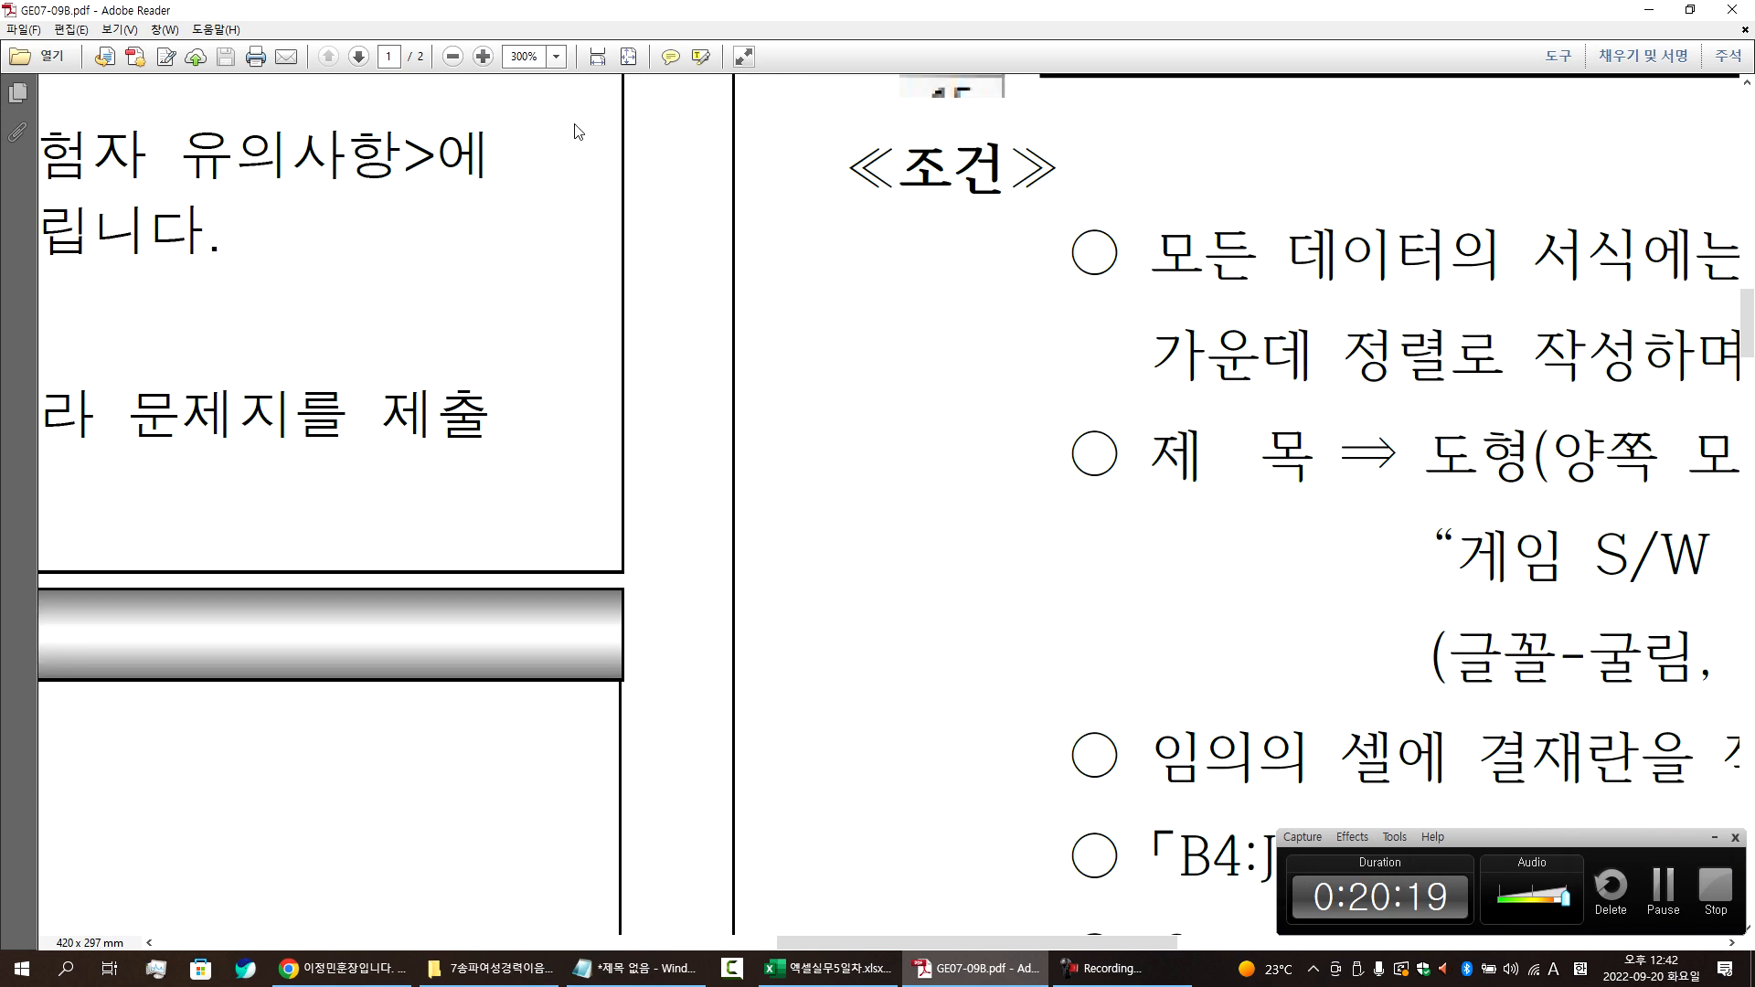
pyautogui.moveTo(923, 942); pyautogui.dragTo(1186, 942)
pyautogui.scroll(-5, 1153, 808)
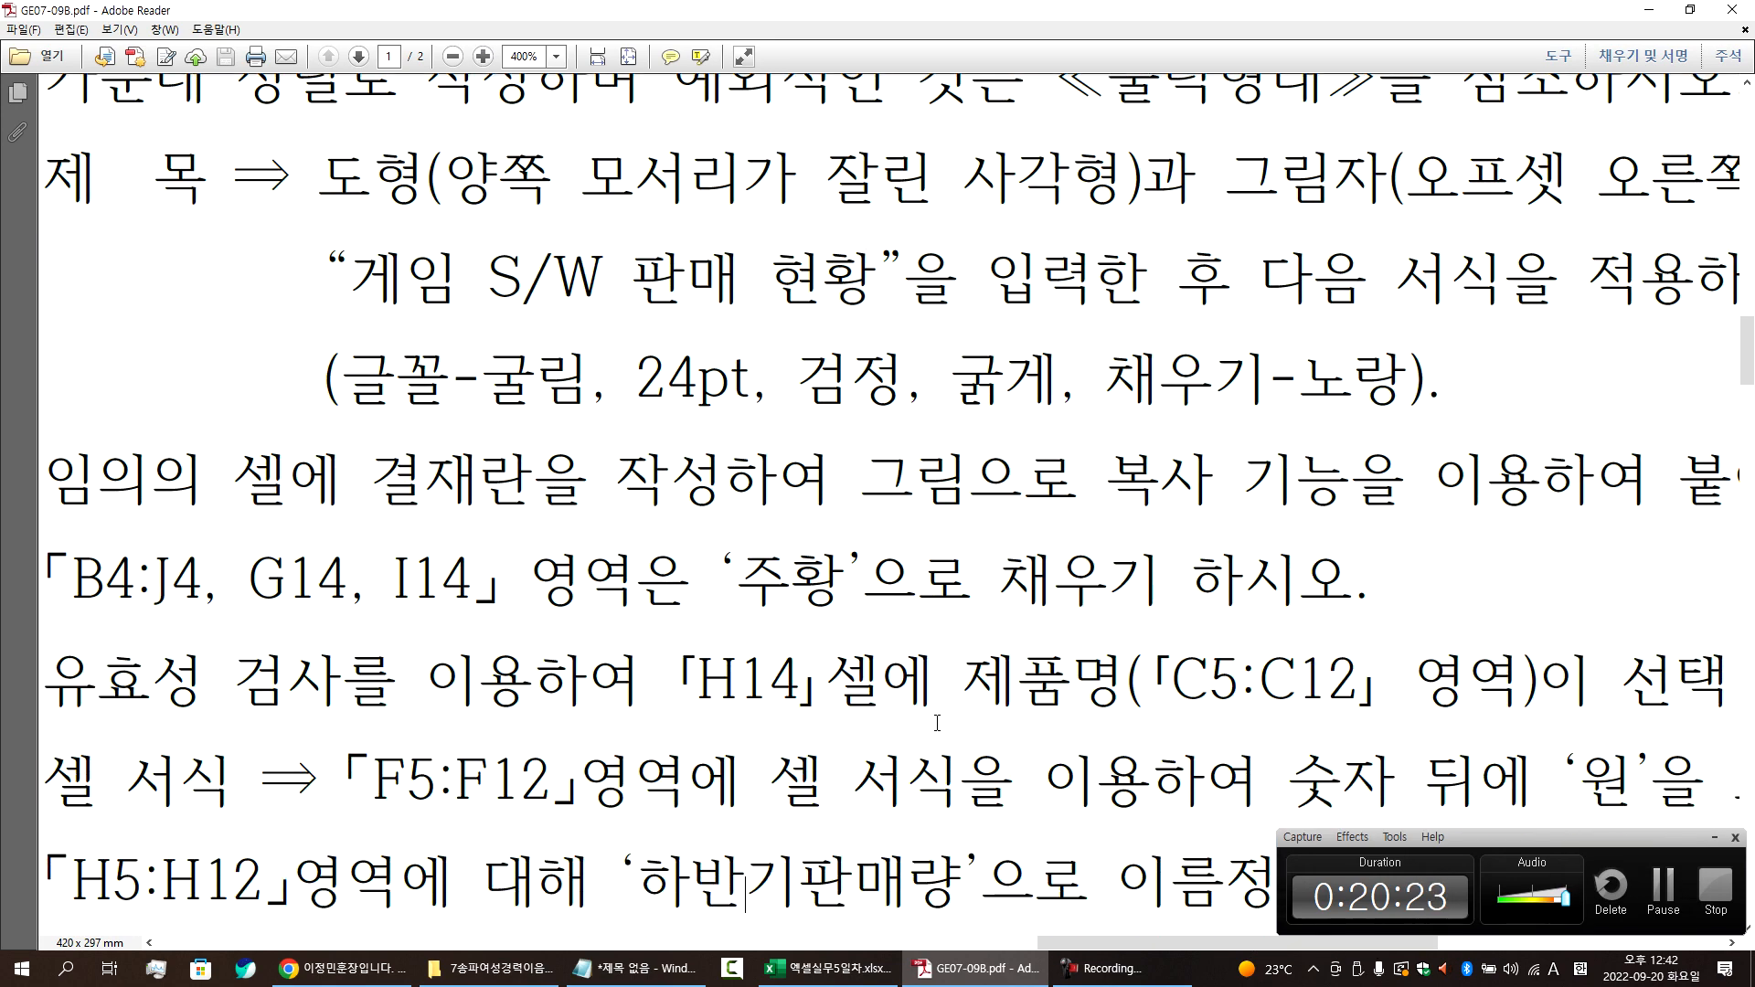
pyautogui.scroll(-3, 892, 672)
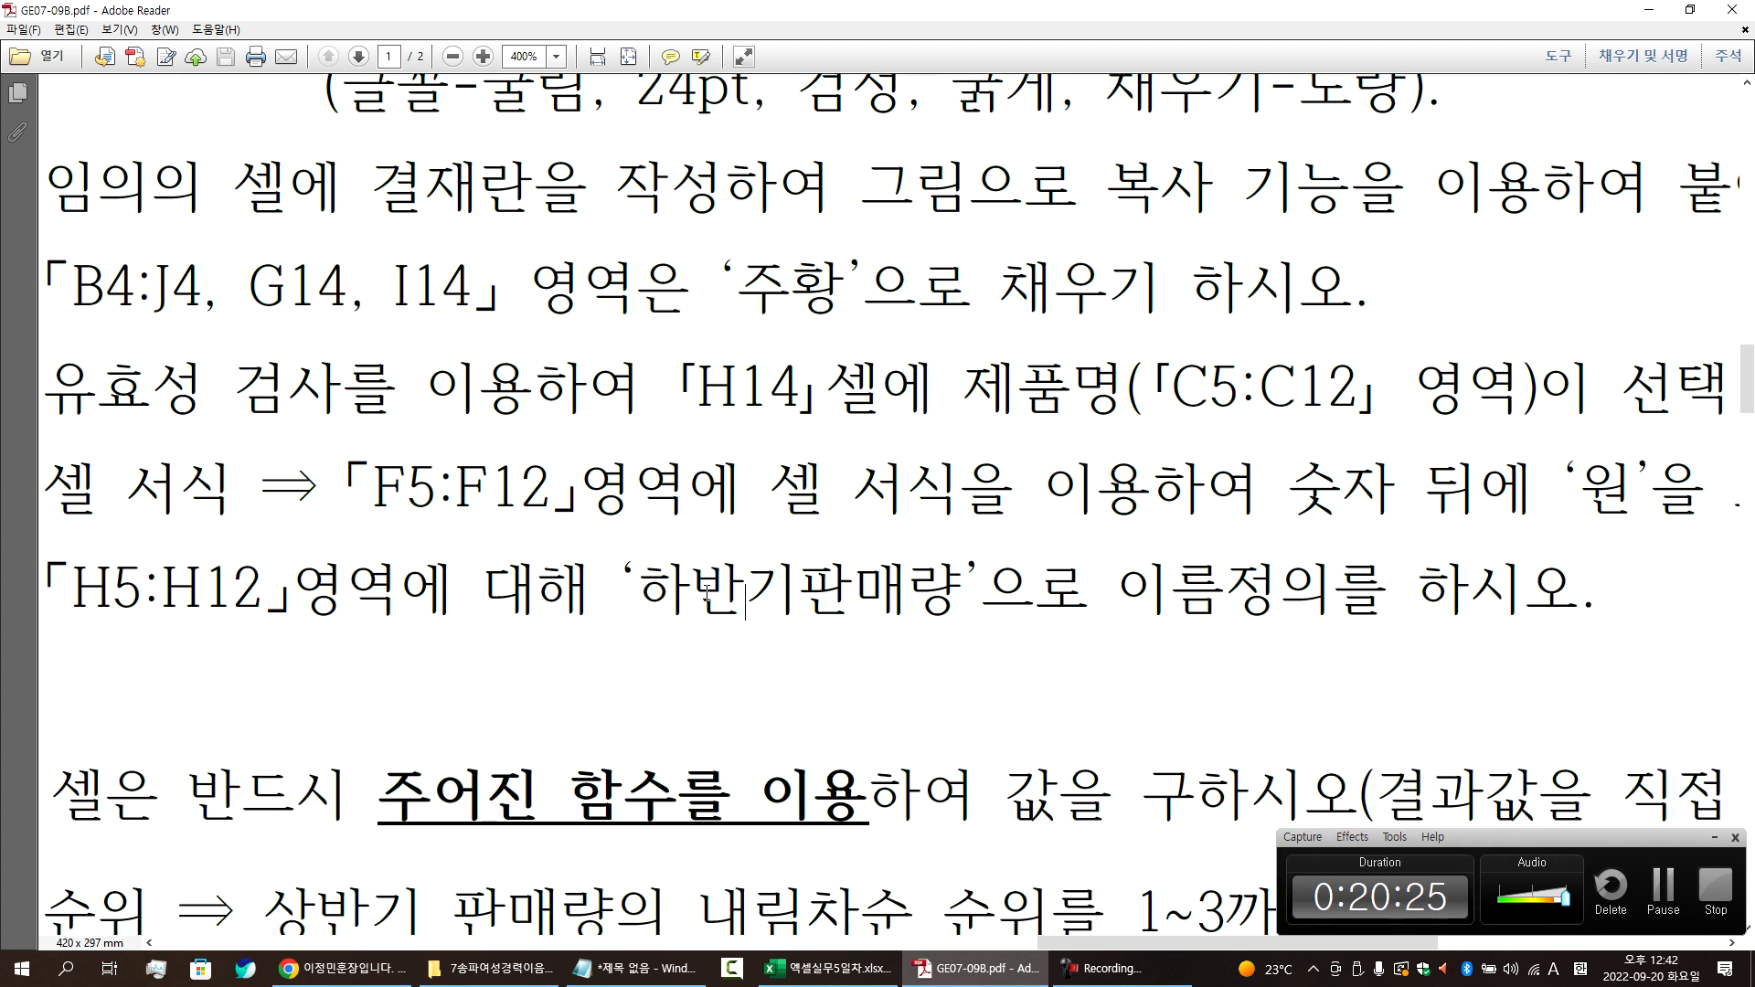
# - Switch to the Excel workbook and enter =MAX(하반기판매량) in E14, taking the argument from the range H5:H12
pyautogui.hotkey('alt', 'Tab')
pyautogui.scroll(-4, 1375, 693)
pyautogui.scroll(1, 1176, 595)
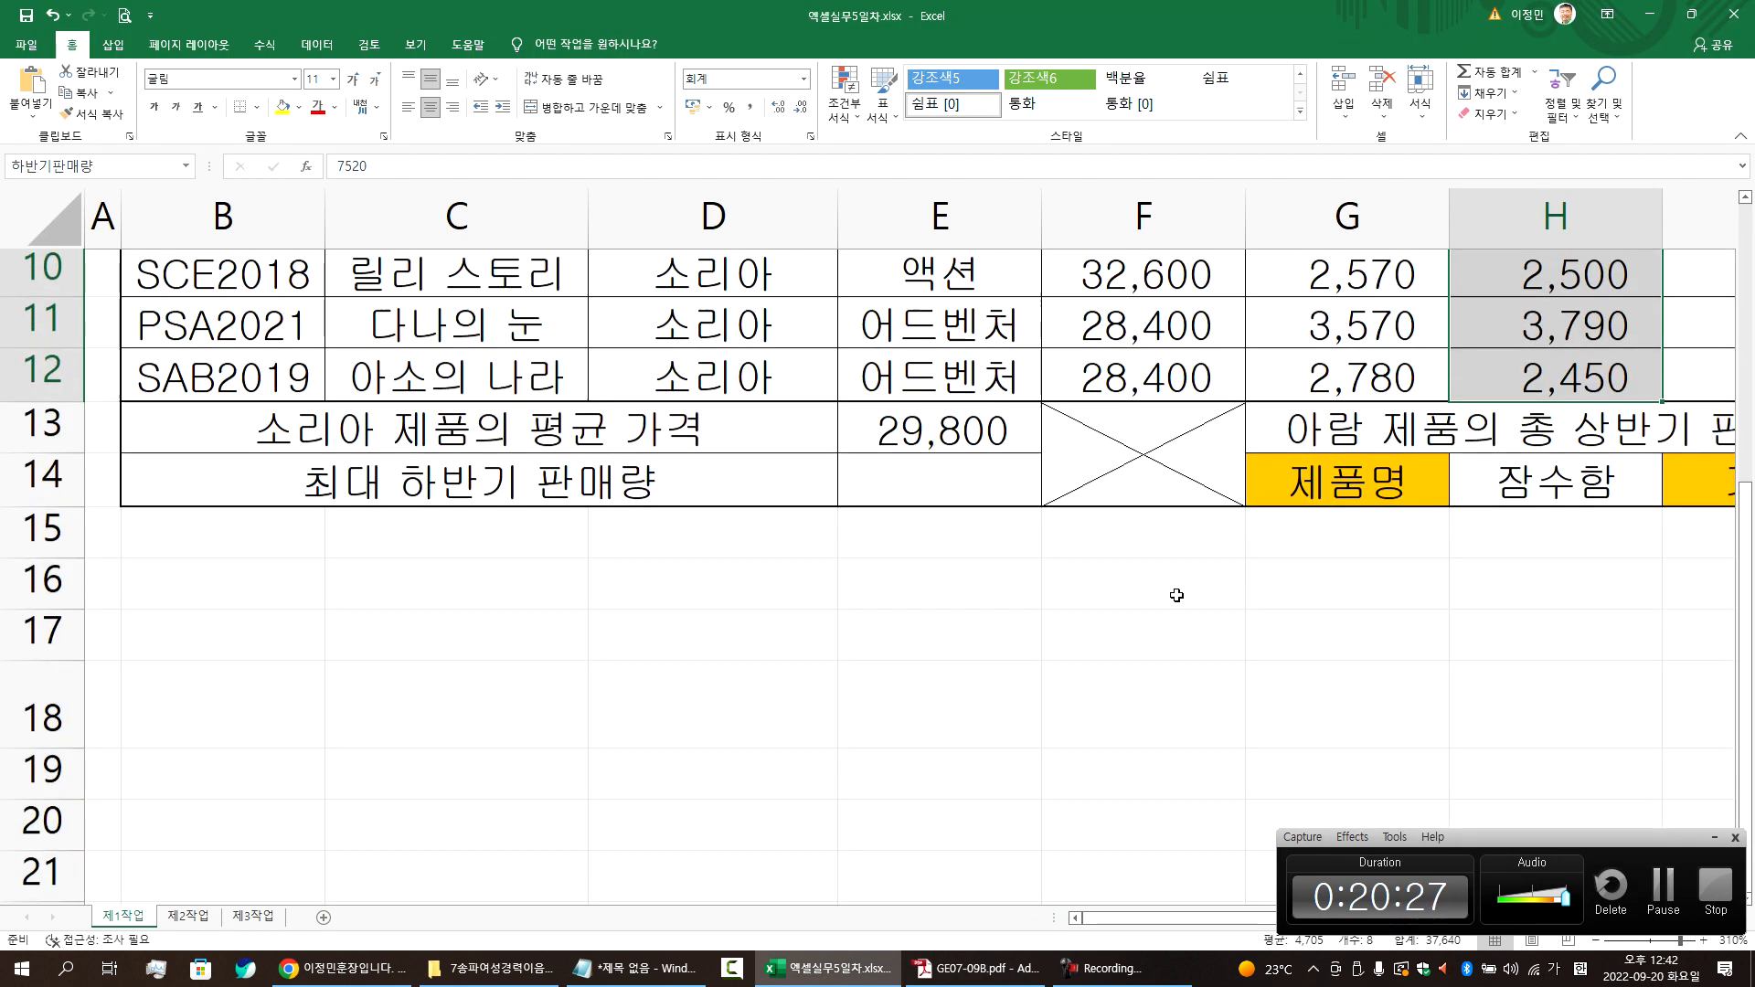
pyautogui.click(971, 503)
pyautogui.write('=MAX')
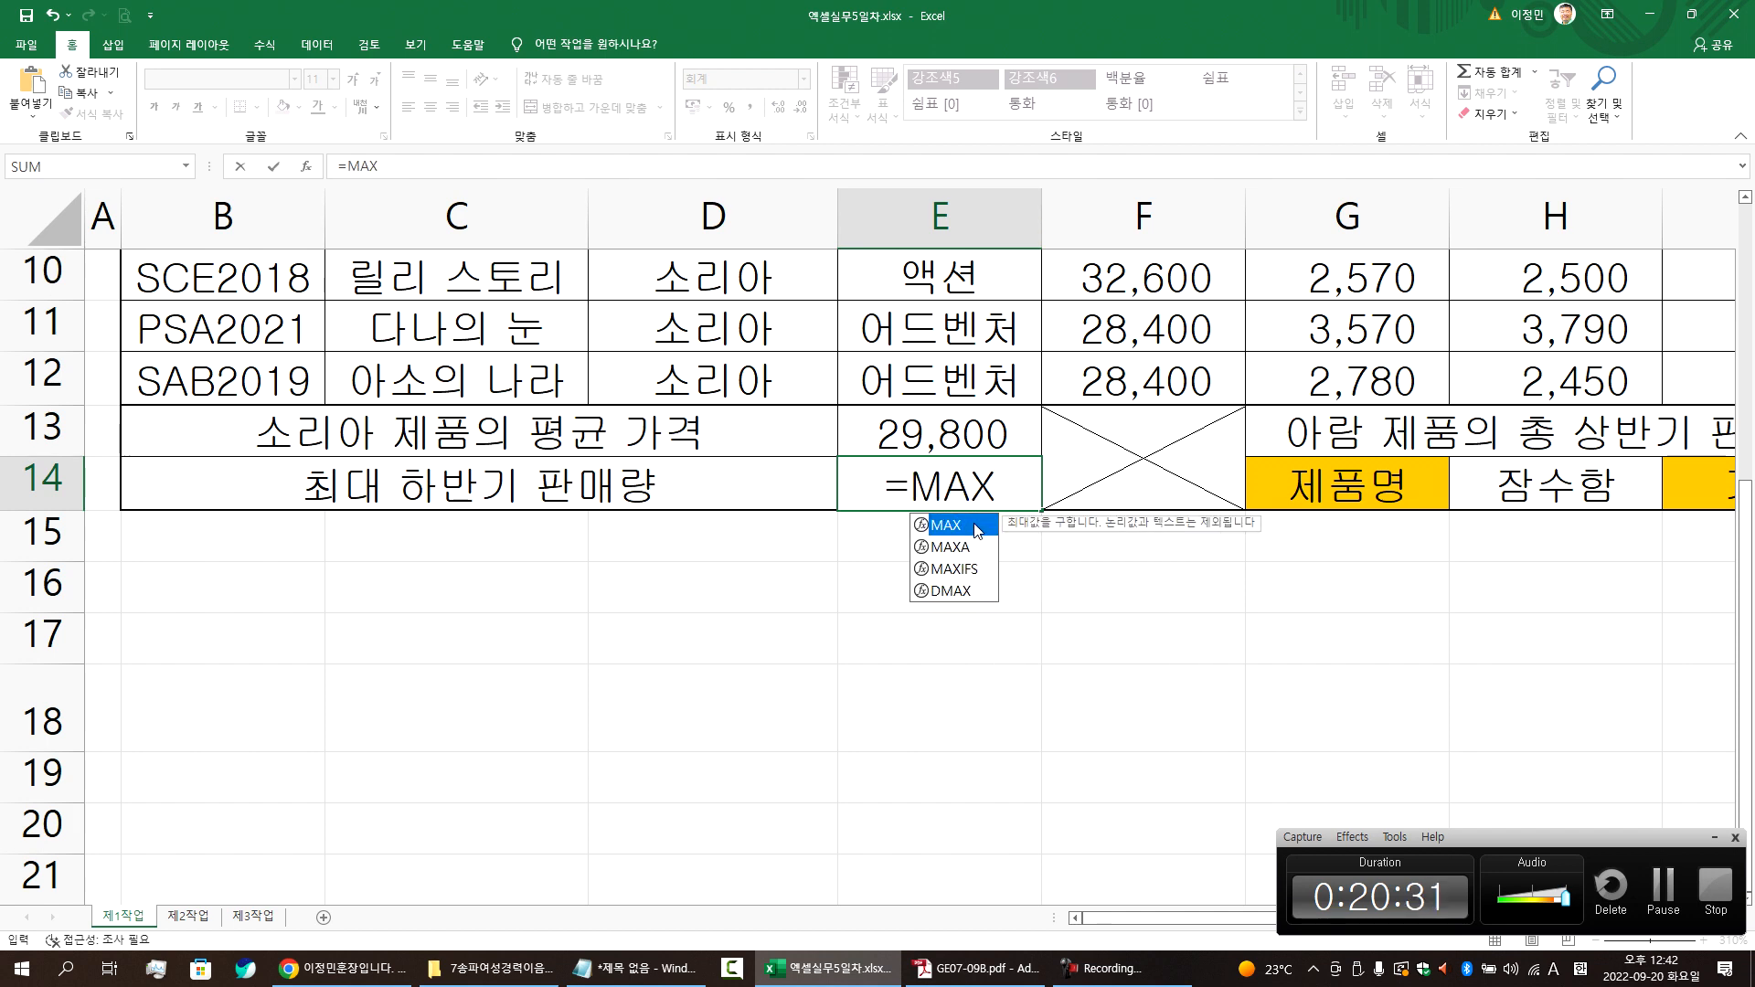
pyautogui.write('(')
pyautogui.scroll(3, 1529, 552)
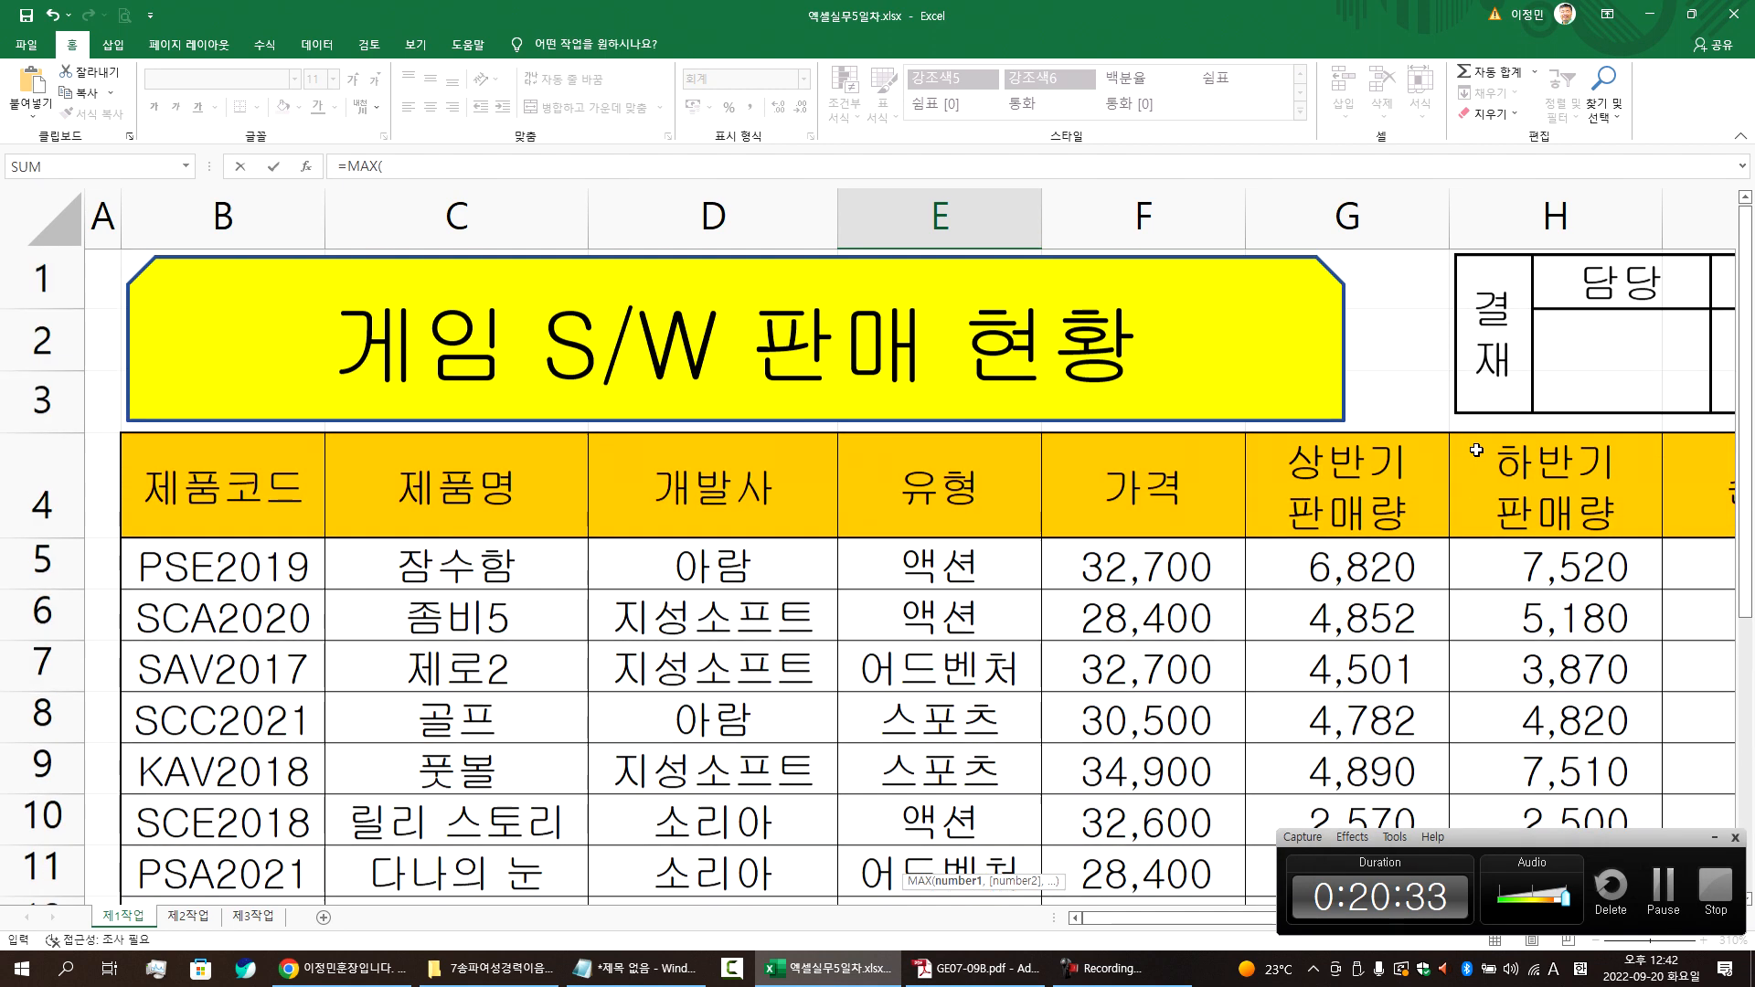
pyautogui.moveTo(1529, 553); pyautogui.dragTo(1541, 637)
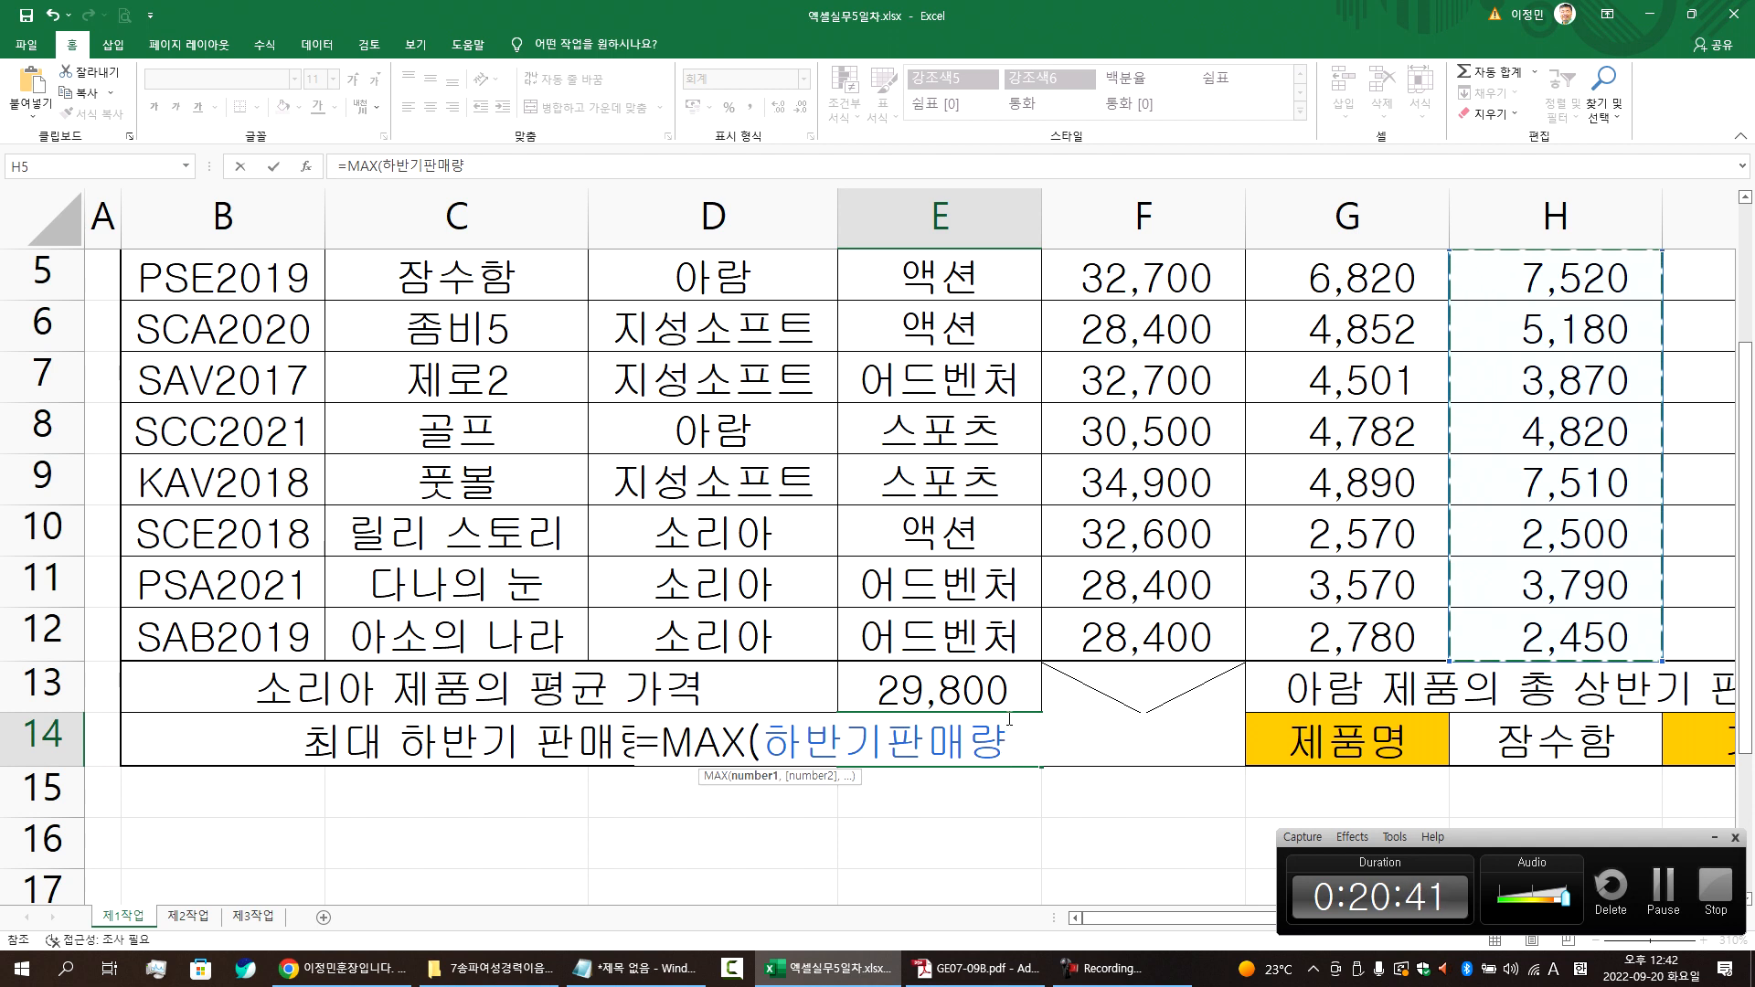
pyautogui.write(')')
pyautogui.press('Return')
pyautogui.doubleClick(899, 751)
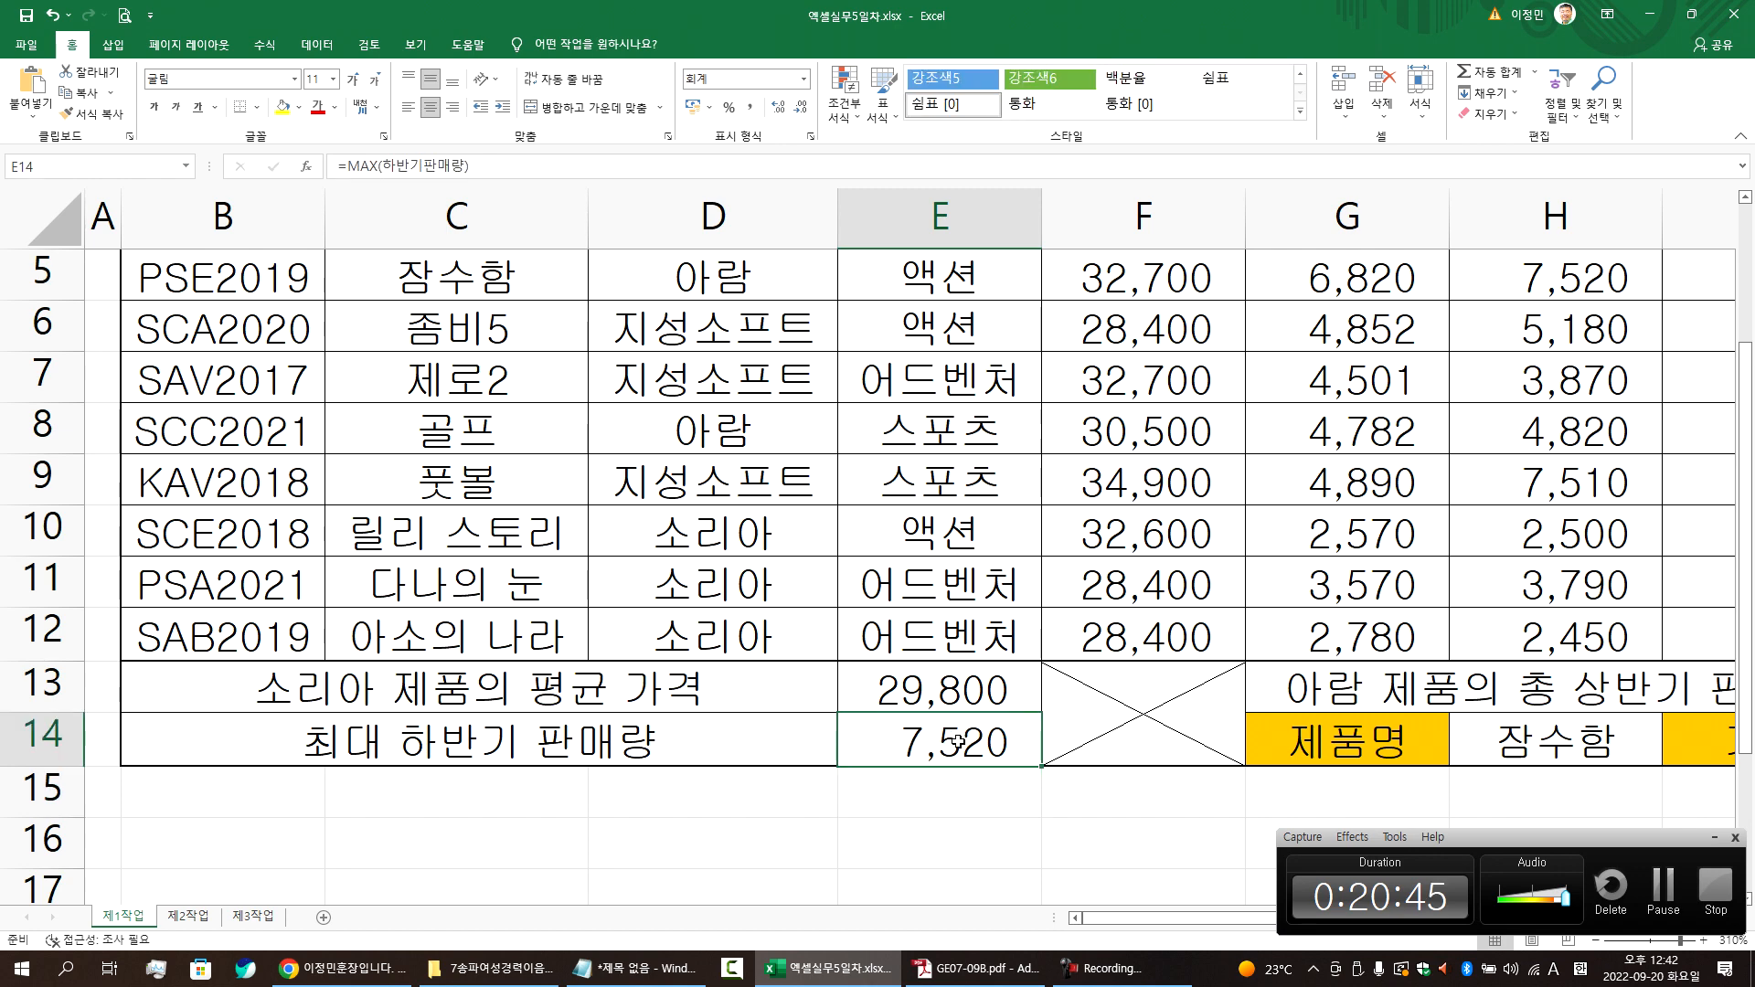
# - Switch to the Notepad notes, mark the =MAX(하반기판매량) line with O and highlight its argument
pyautogui.click(977, 968)
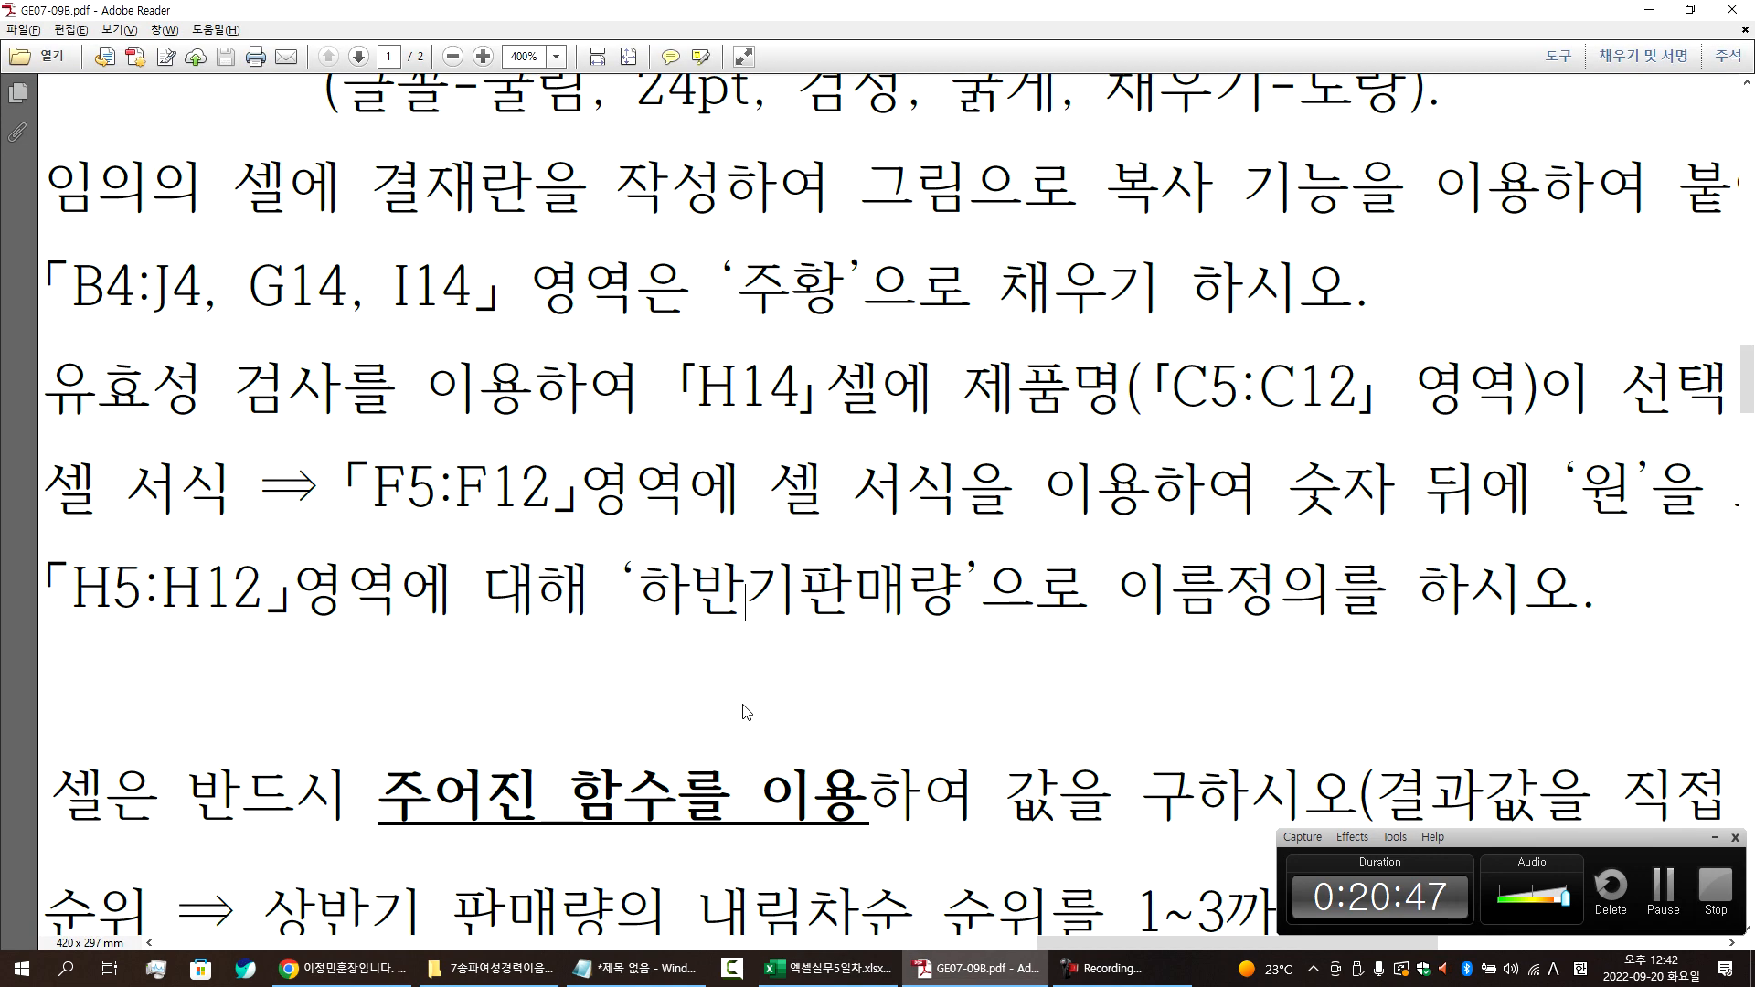
pyautogui.click(635, 968)
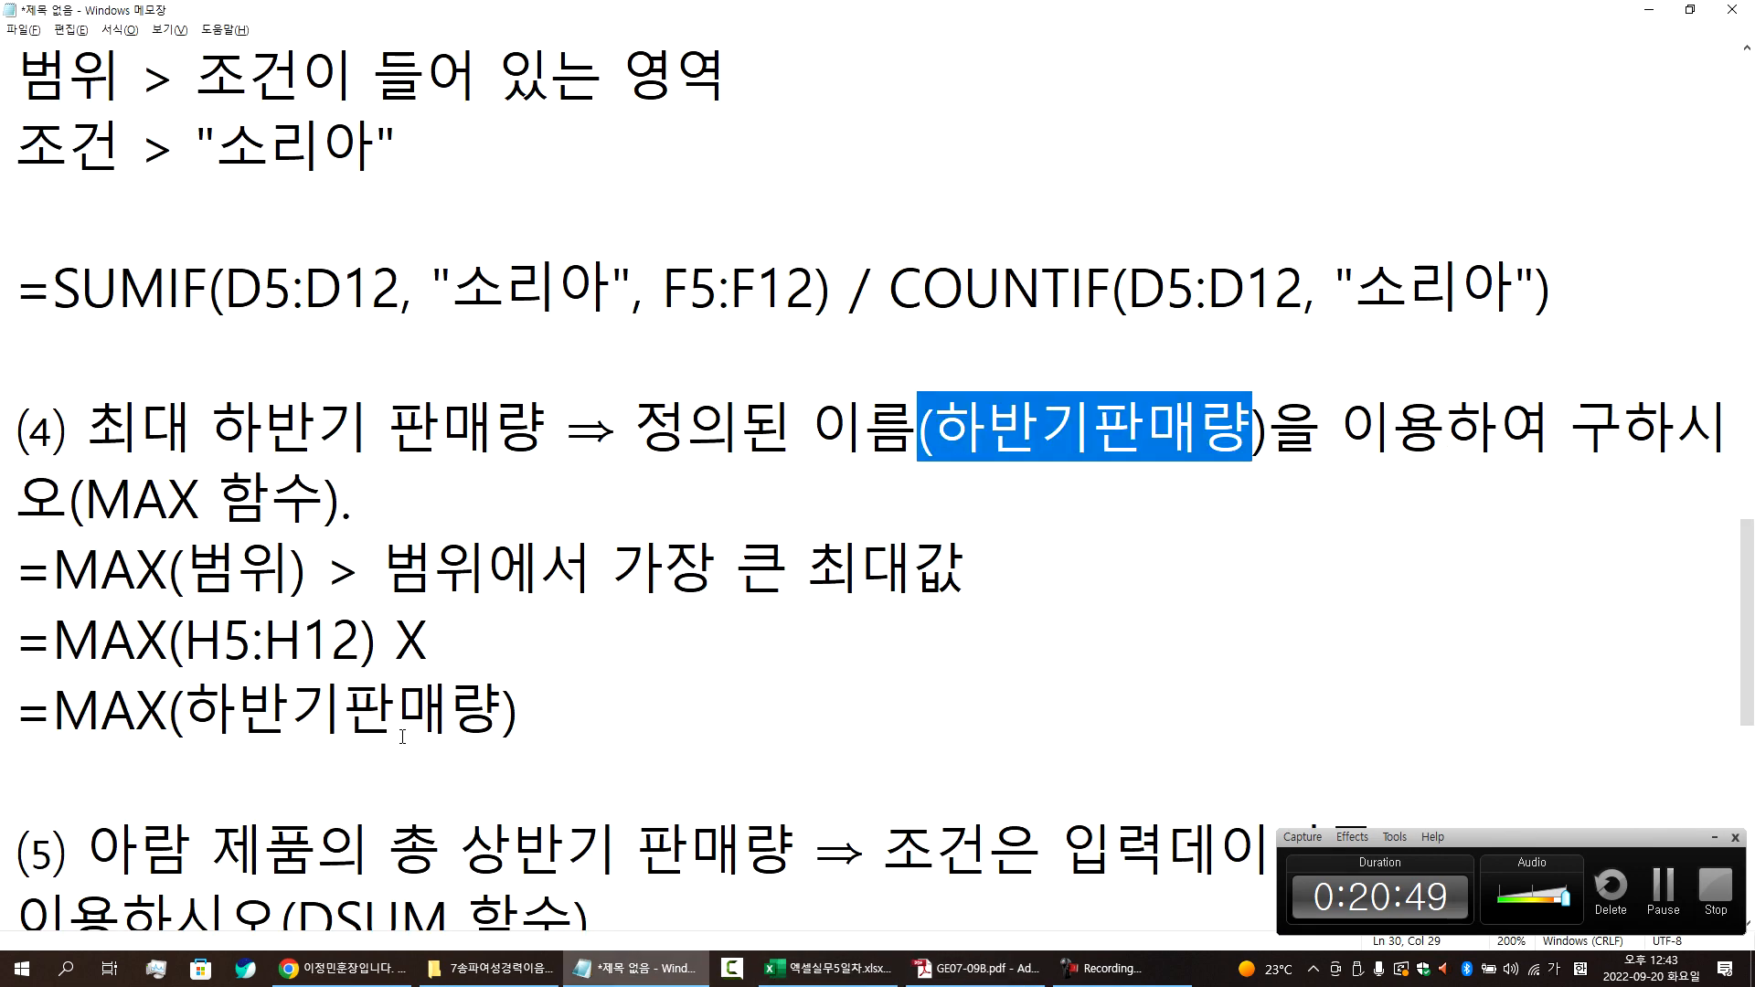
pyautogui.moveTo(185, 640); pyautogui.dragTo(360, 640)
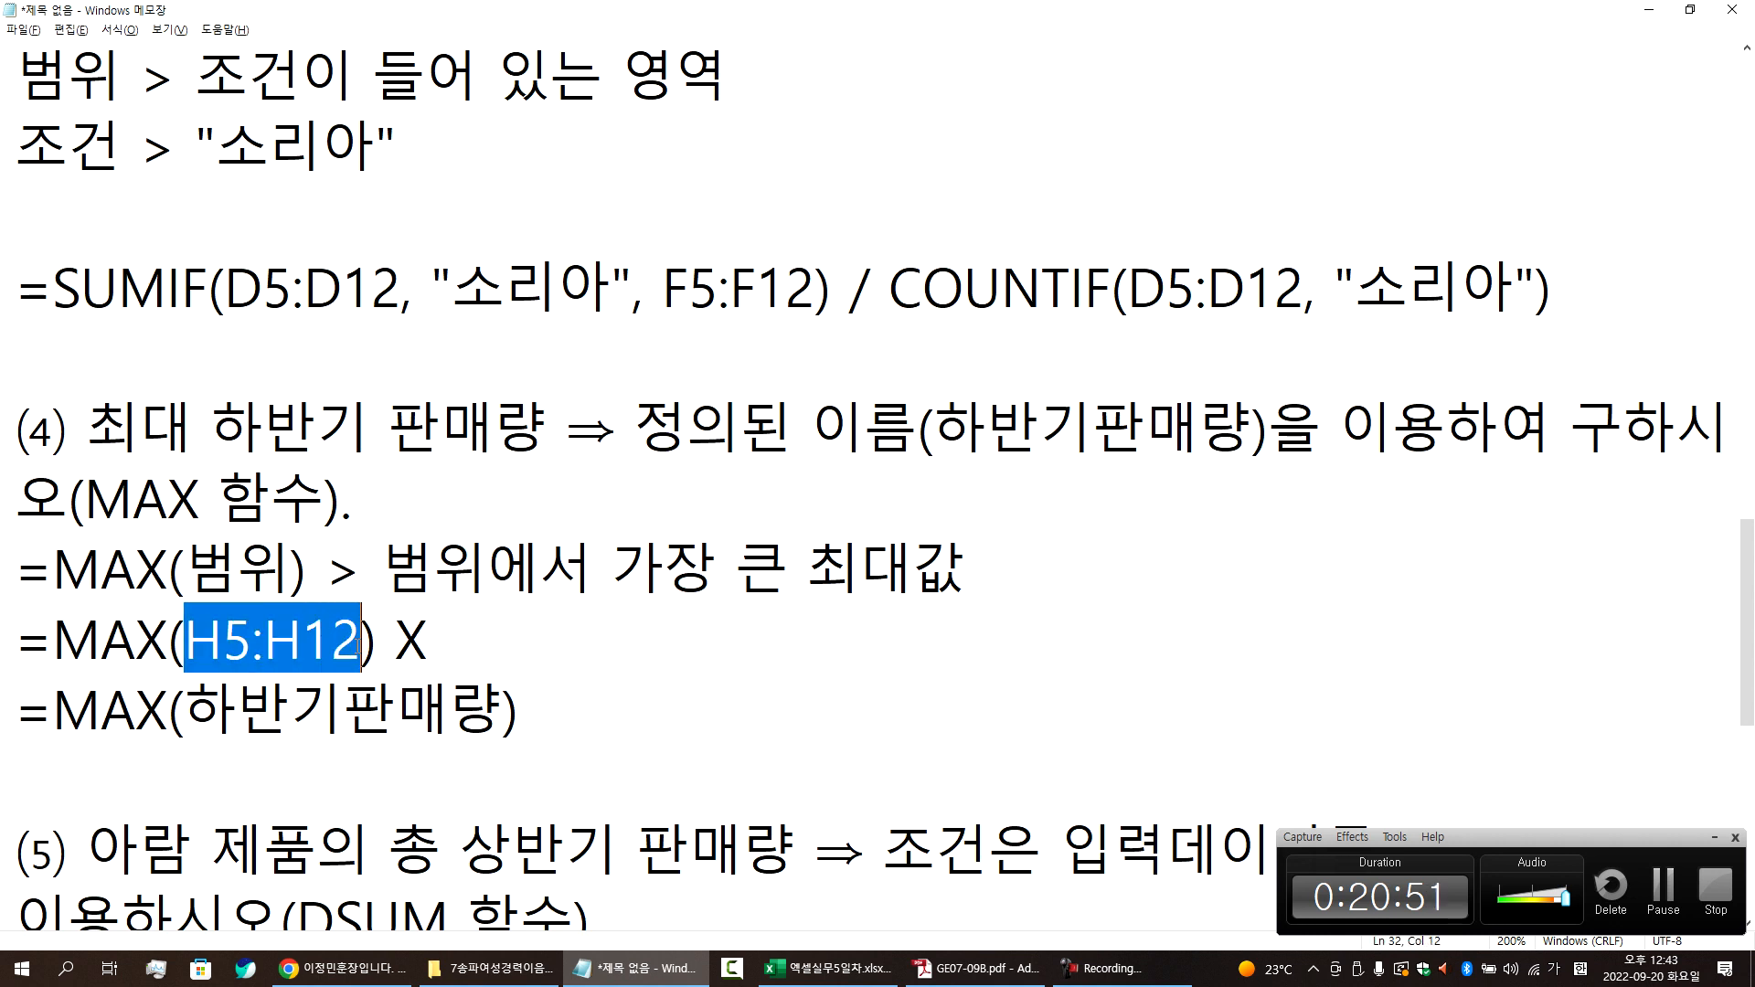
pyautogui.click(477, 648)
pyautogui.click(609, 706)
pyautogui.write('ㅐ')
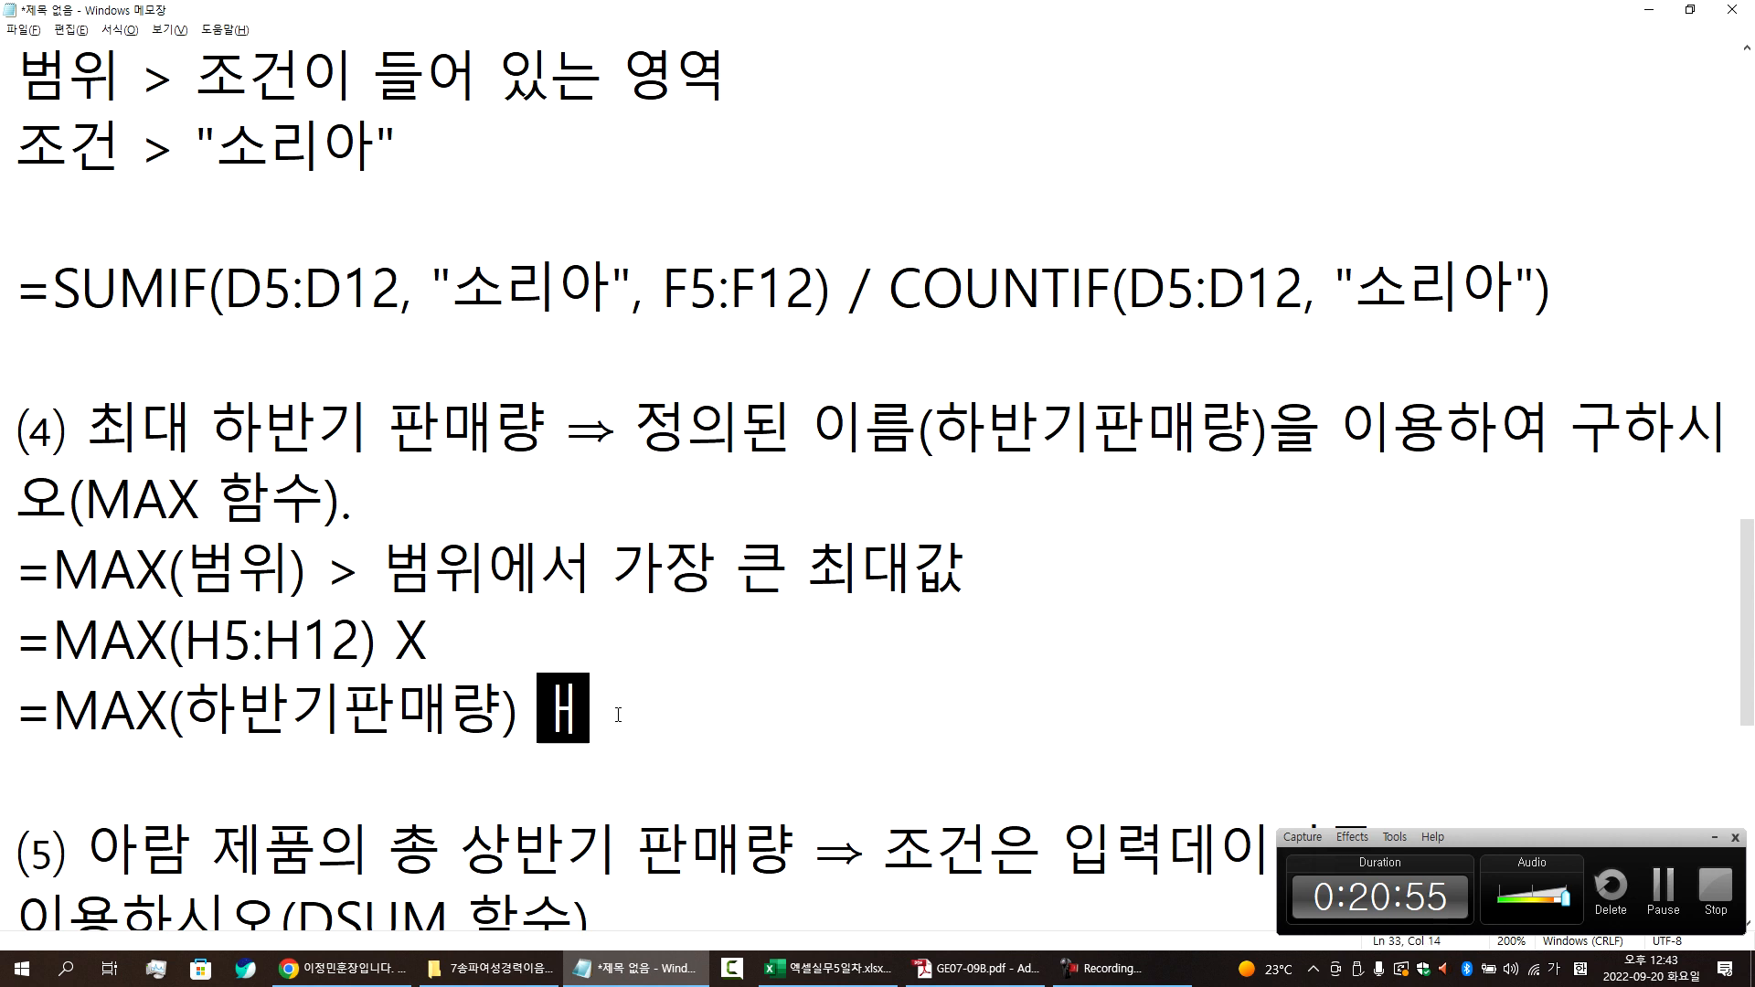
pyautogui.press('BackSpace')
pyautogui.press('Hangul')
pyautogui.write('O')
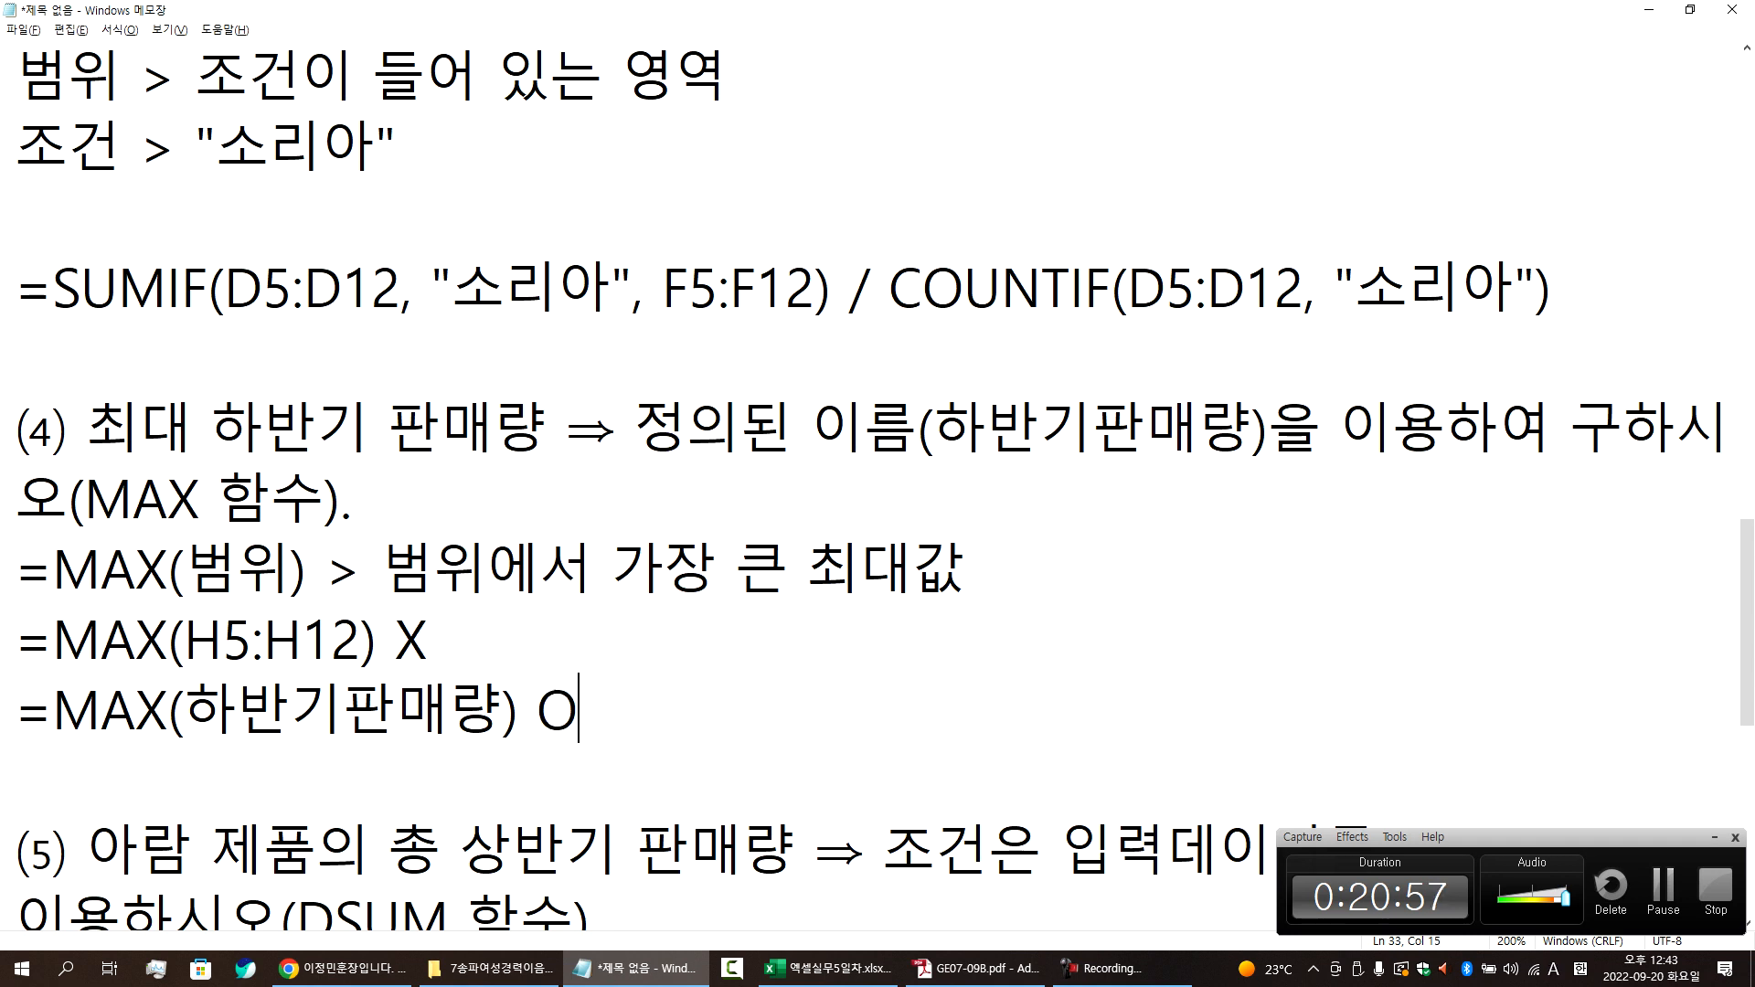
pyautogui.moveTo(502, 714); pyautogui.dragTo(180, 708)
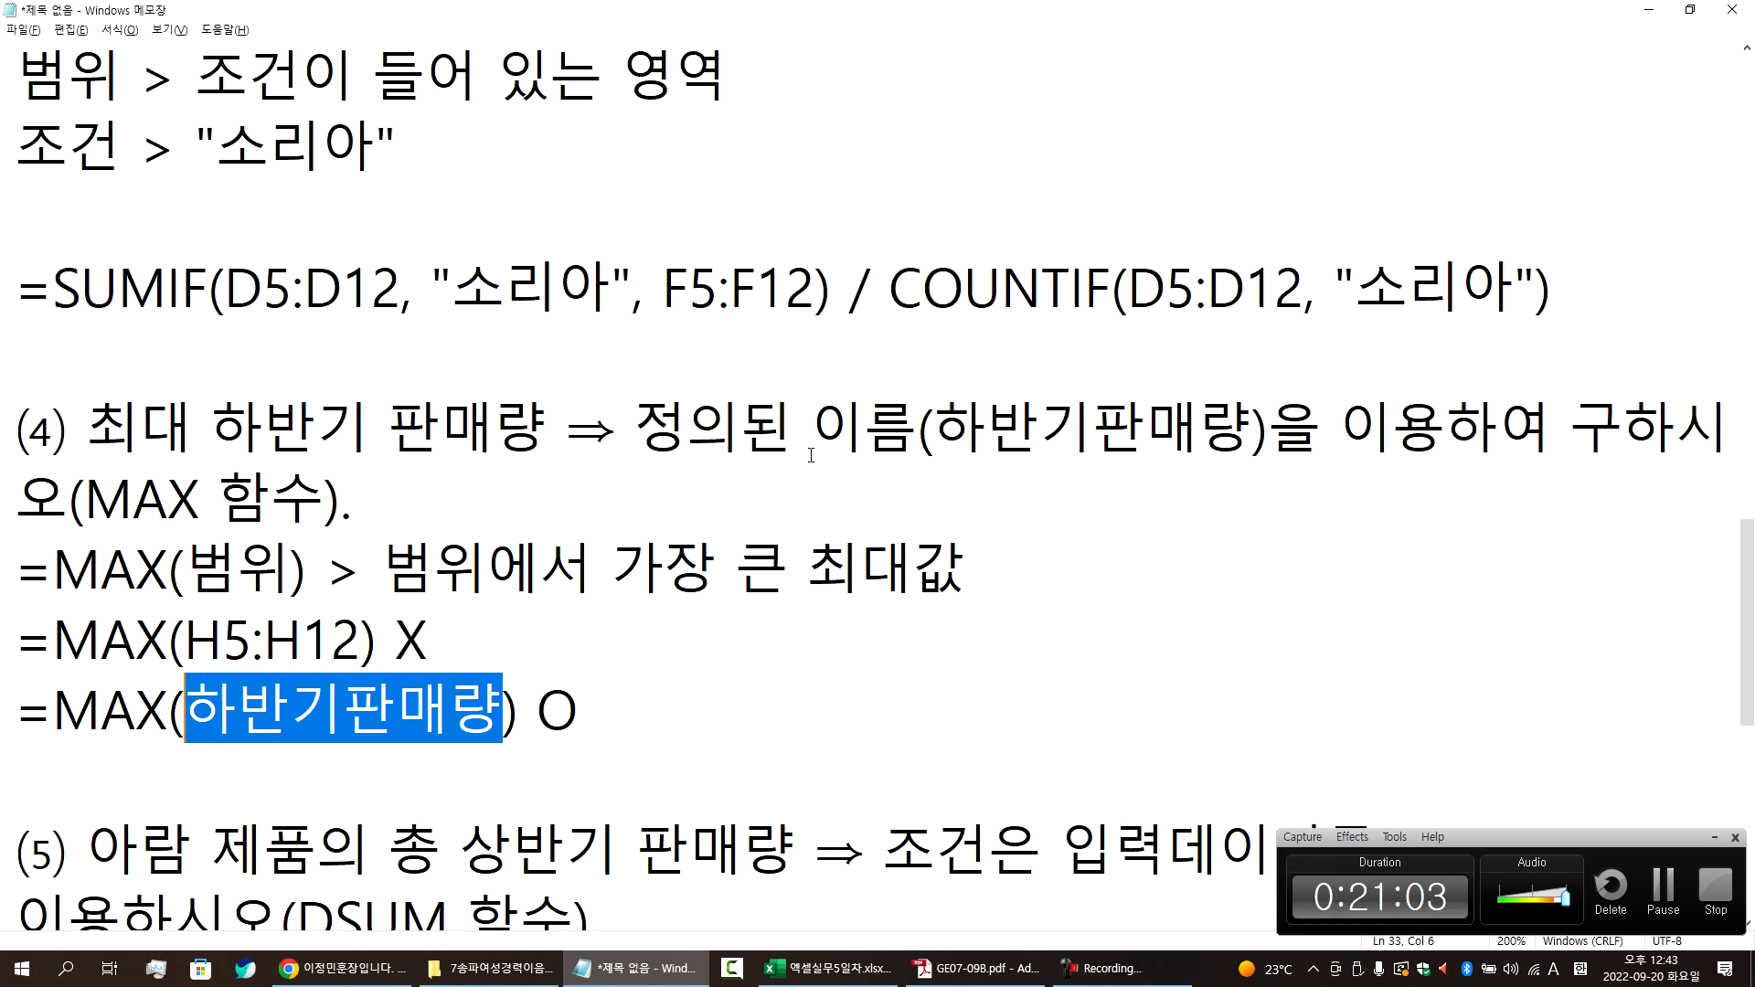
# - Switch to the Excel workbook and re-enter =MAX(하반기판매량) in E14, picking H5:H12 as the argument
pyautogui.hotkey('alt', 'Tab')
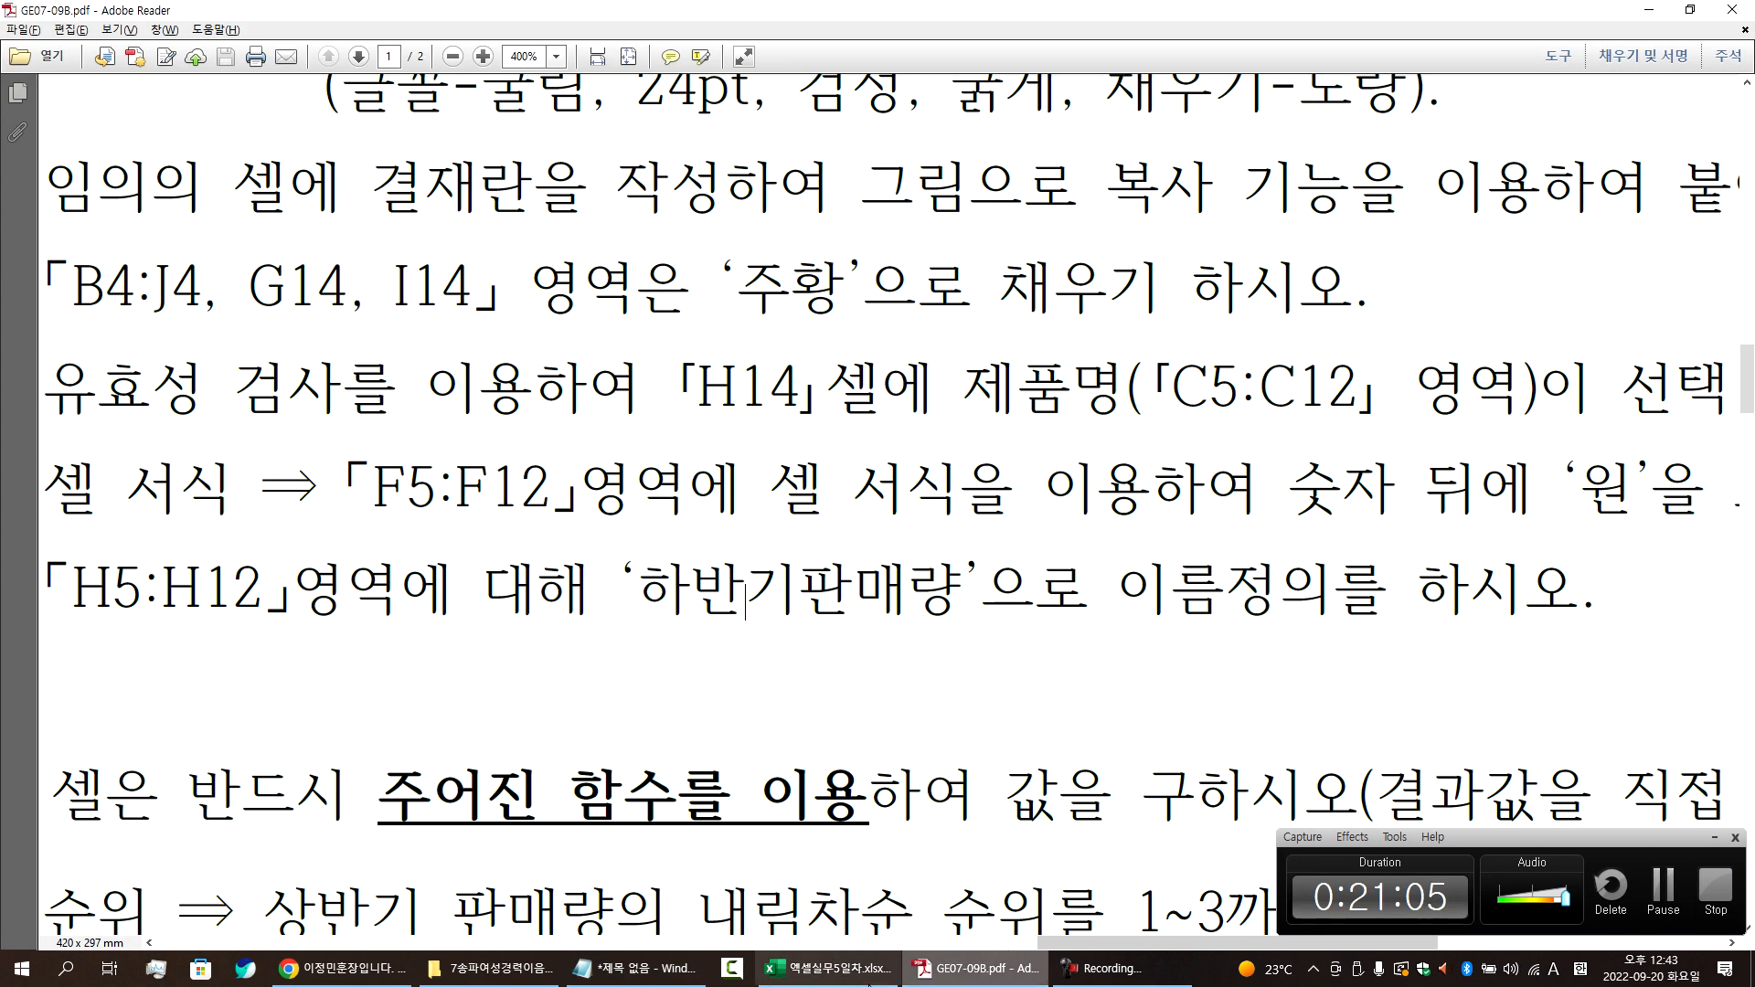
pyautogui.hotkey('alt', 'Tab')
pyautogui.hotkey('ctrl', 'Return')
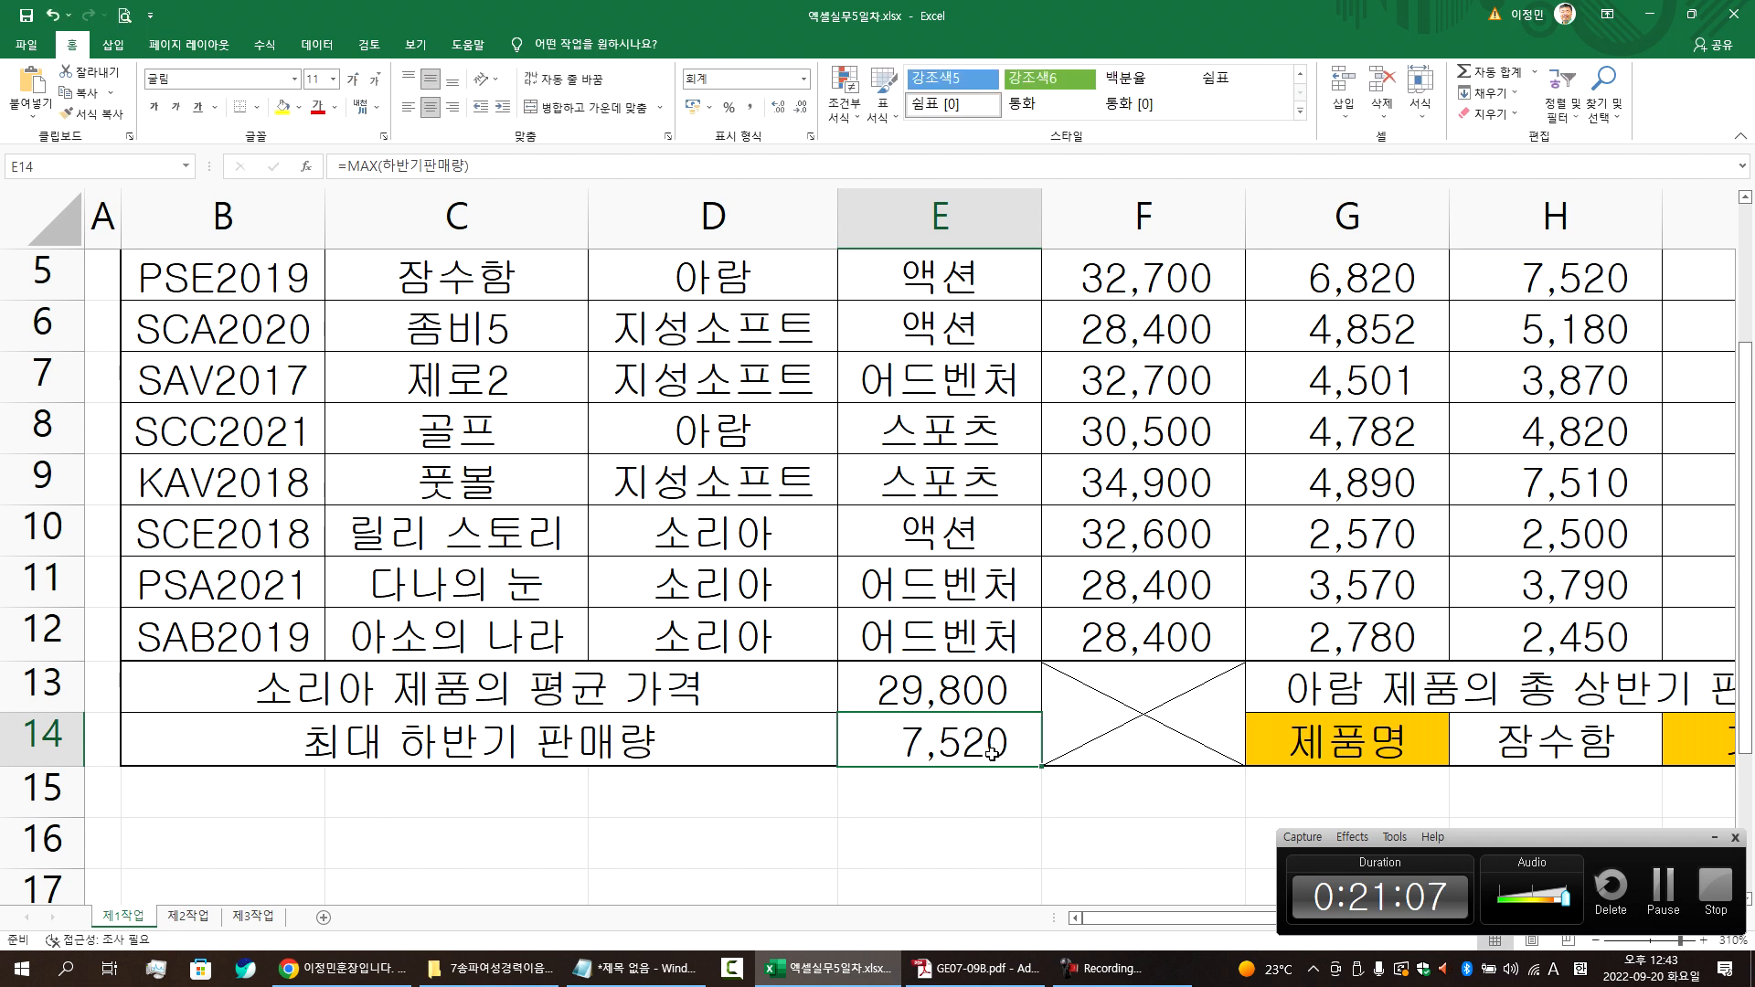
pyautogui.doubleClick(994, 757)
pyautogui.press('Escape')
pyautogui.write('=MAX')
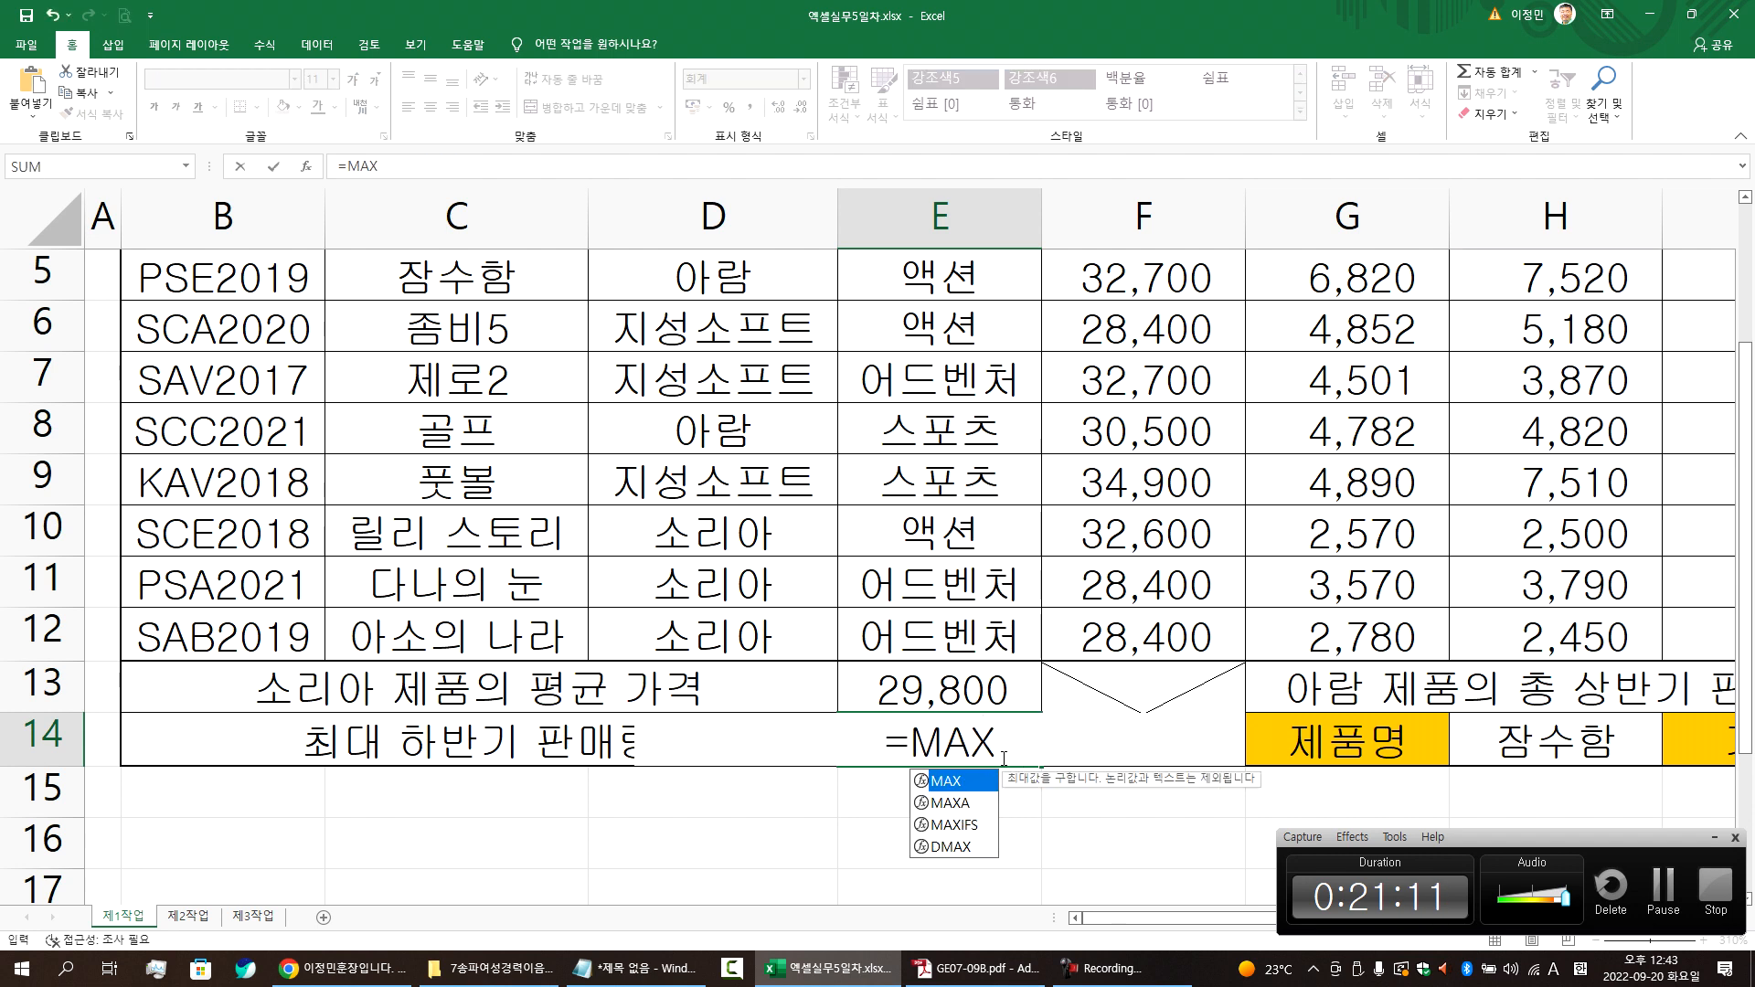
pyautogui.write('(')
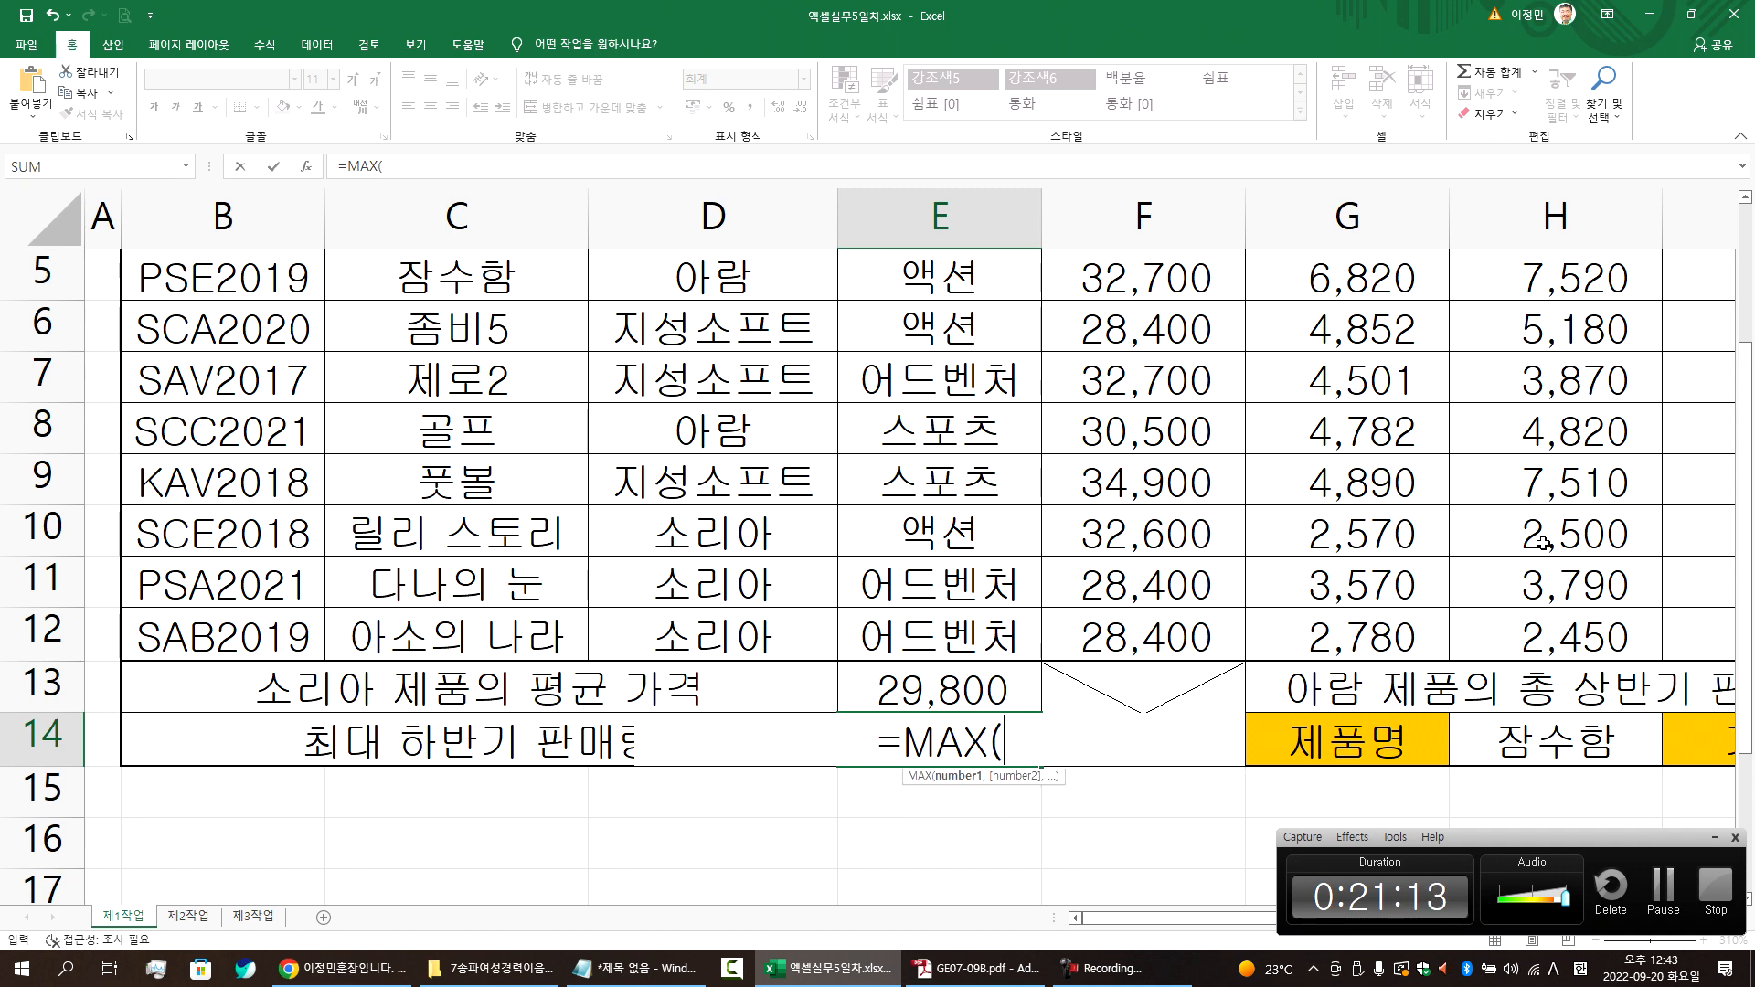
pyautogui.scroll(1, 1545, 512)
pyautogui.scroll(-1, 1552, 451)
pyautogui.scroll(1, 1552, 451)
pyautogui.scroll(1, 1552, 452)
pyautogui.moveTo(1463, 503); pyautogui.dragTo(1571, 637)
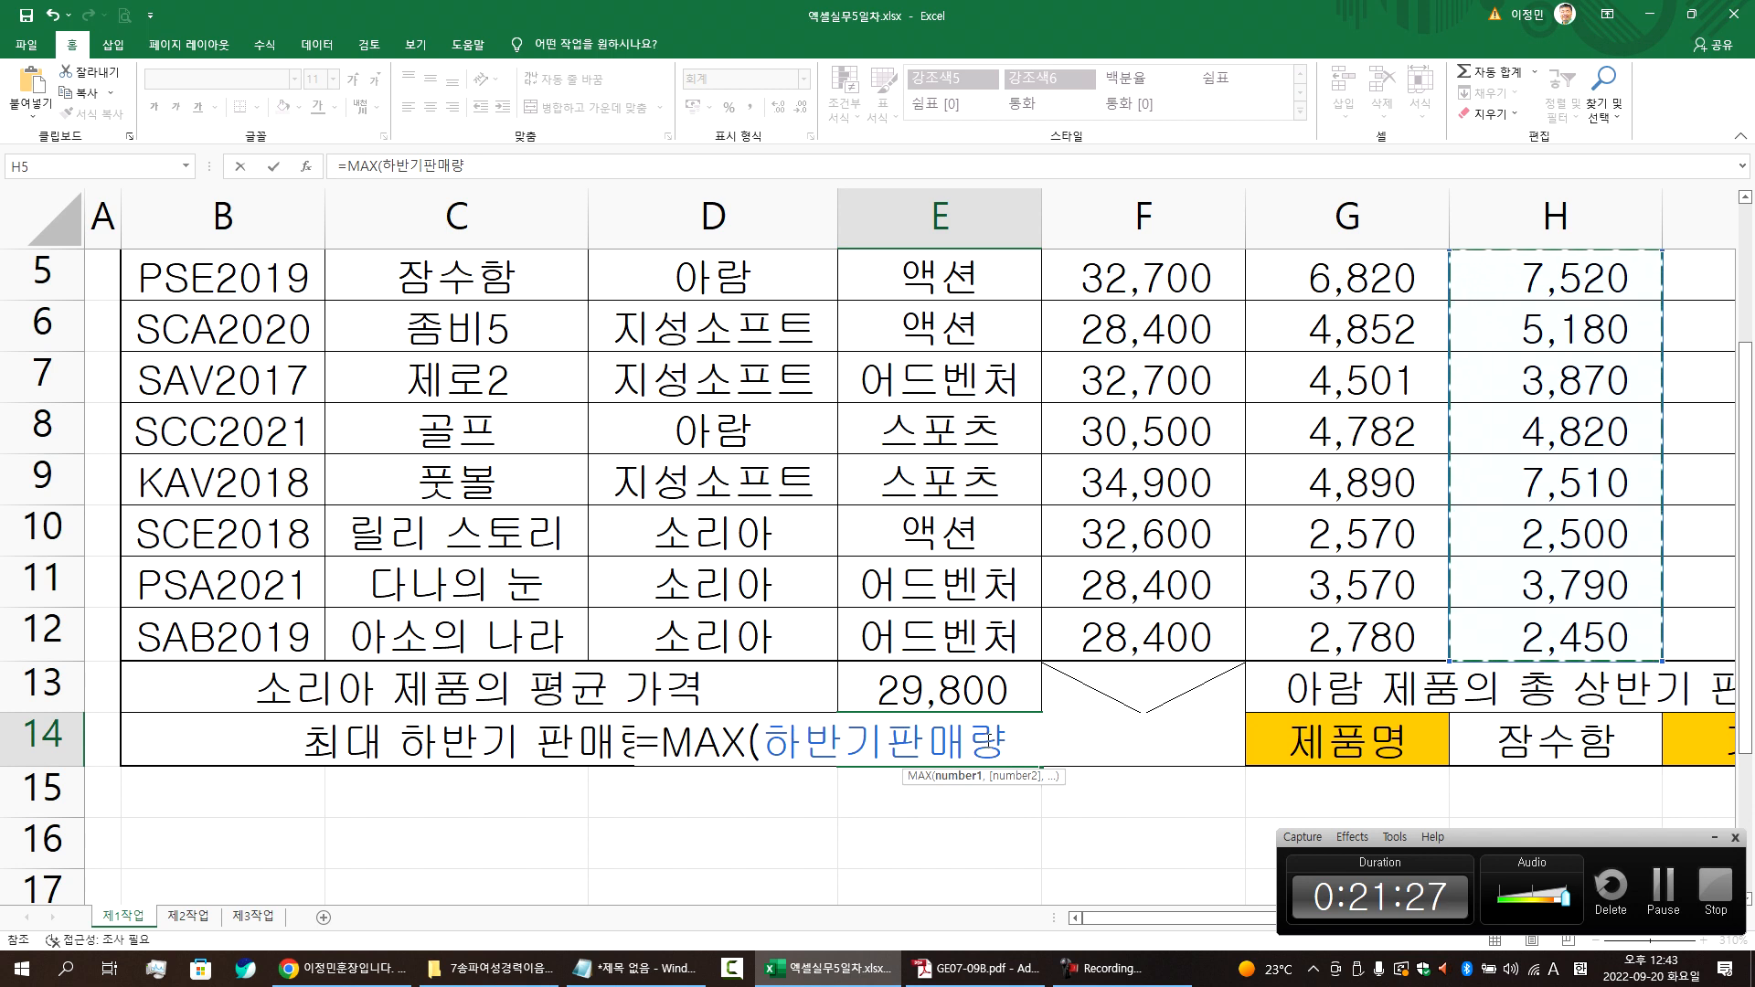
pyautogui.write(')')
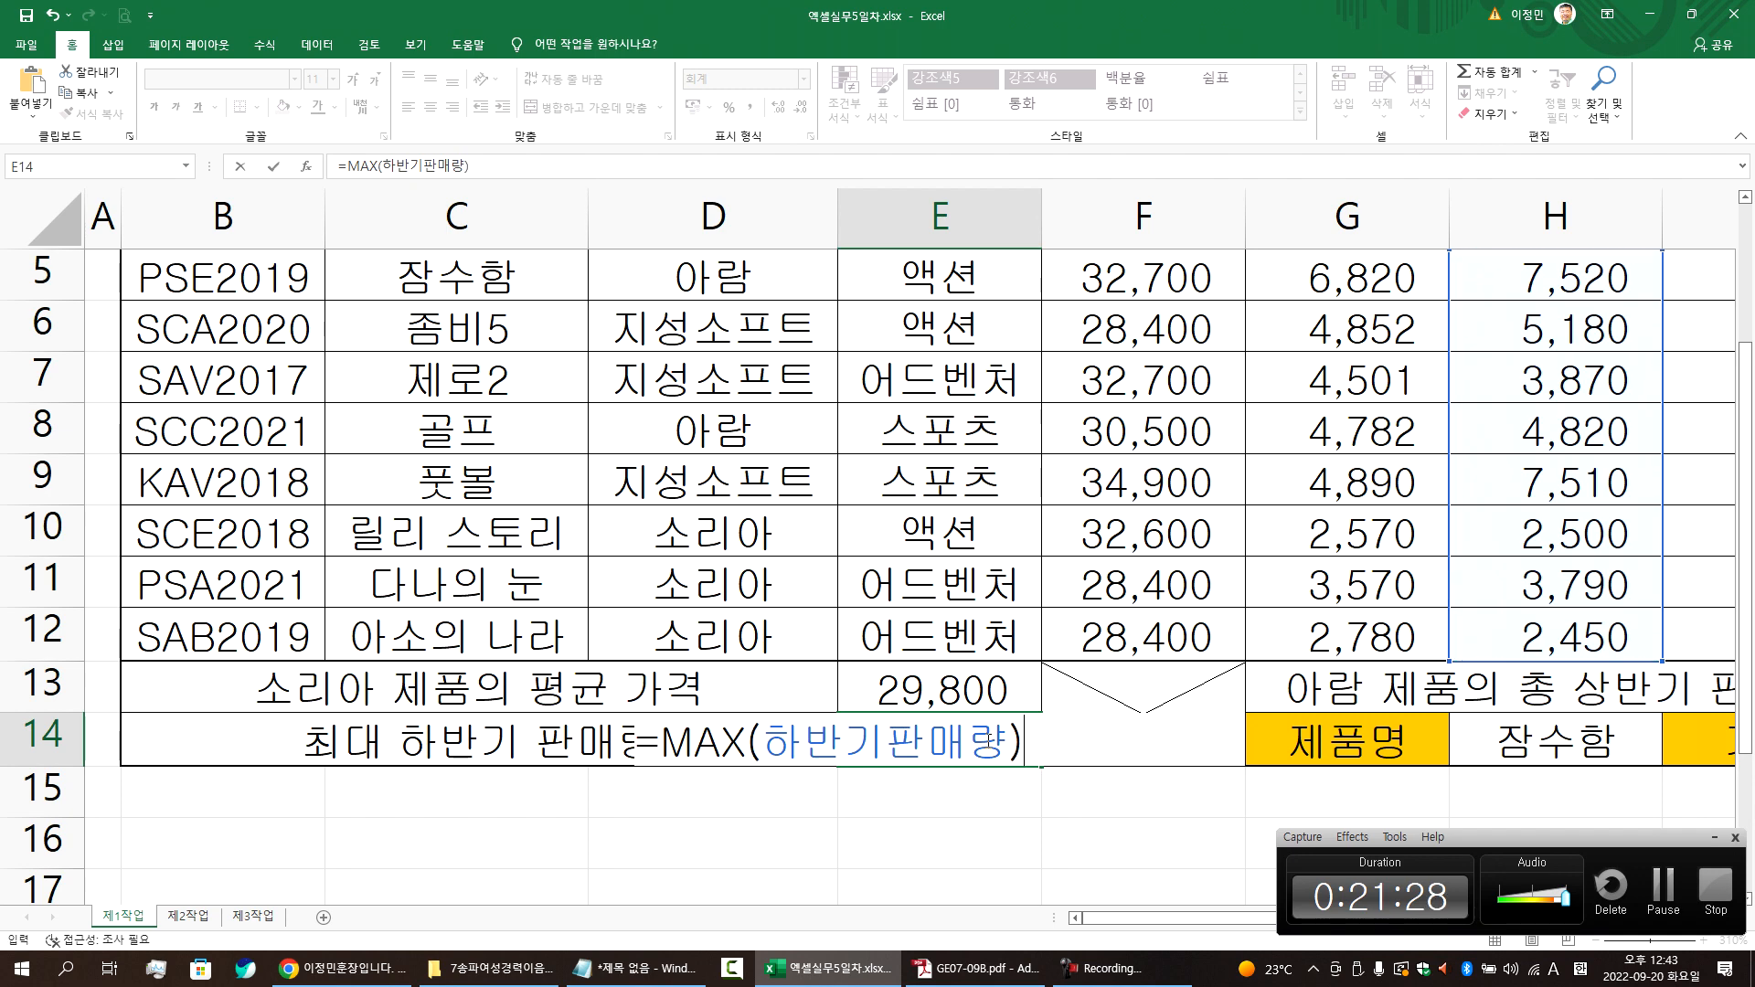
pyautogui.press('Return')
pyautogui.click(1014, 736)
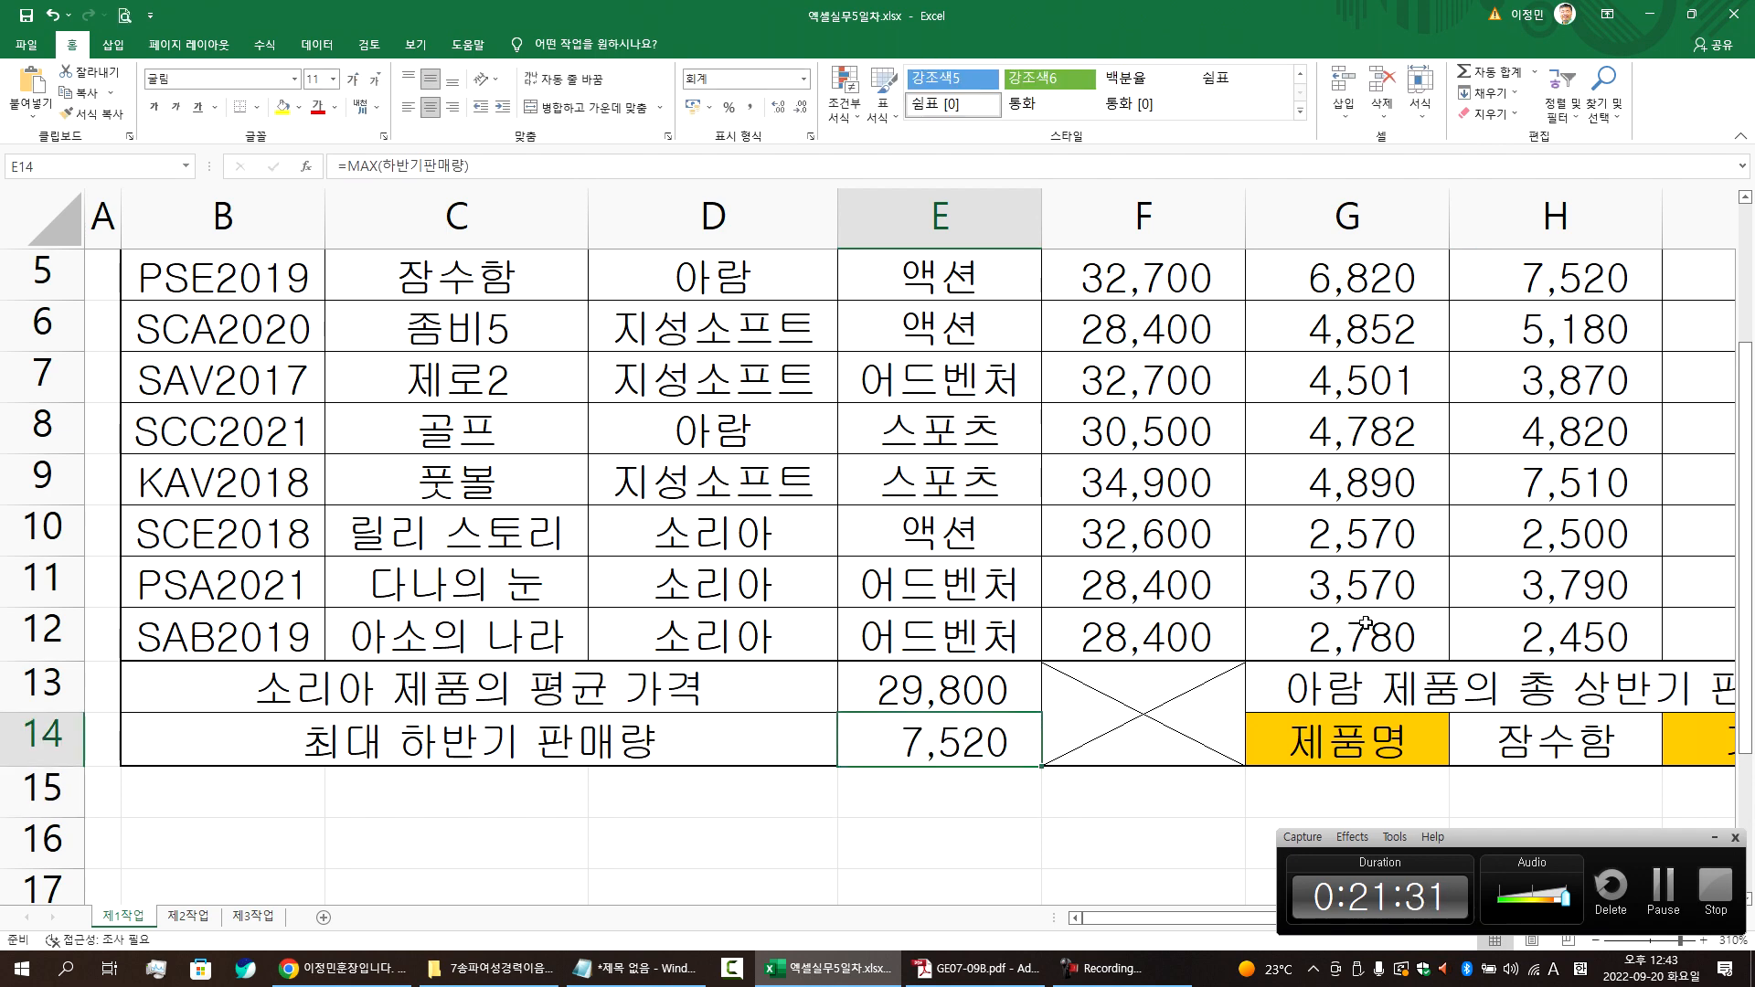
# - Point out the second-half sales values in column H from H5 down, and reselect the result cell E14
pyautogui.scroll(1, 1364, 623)
pyautogui.moveTo(1463, 509); pyautogui.dragTo(1560, 613)
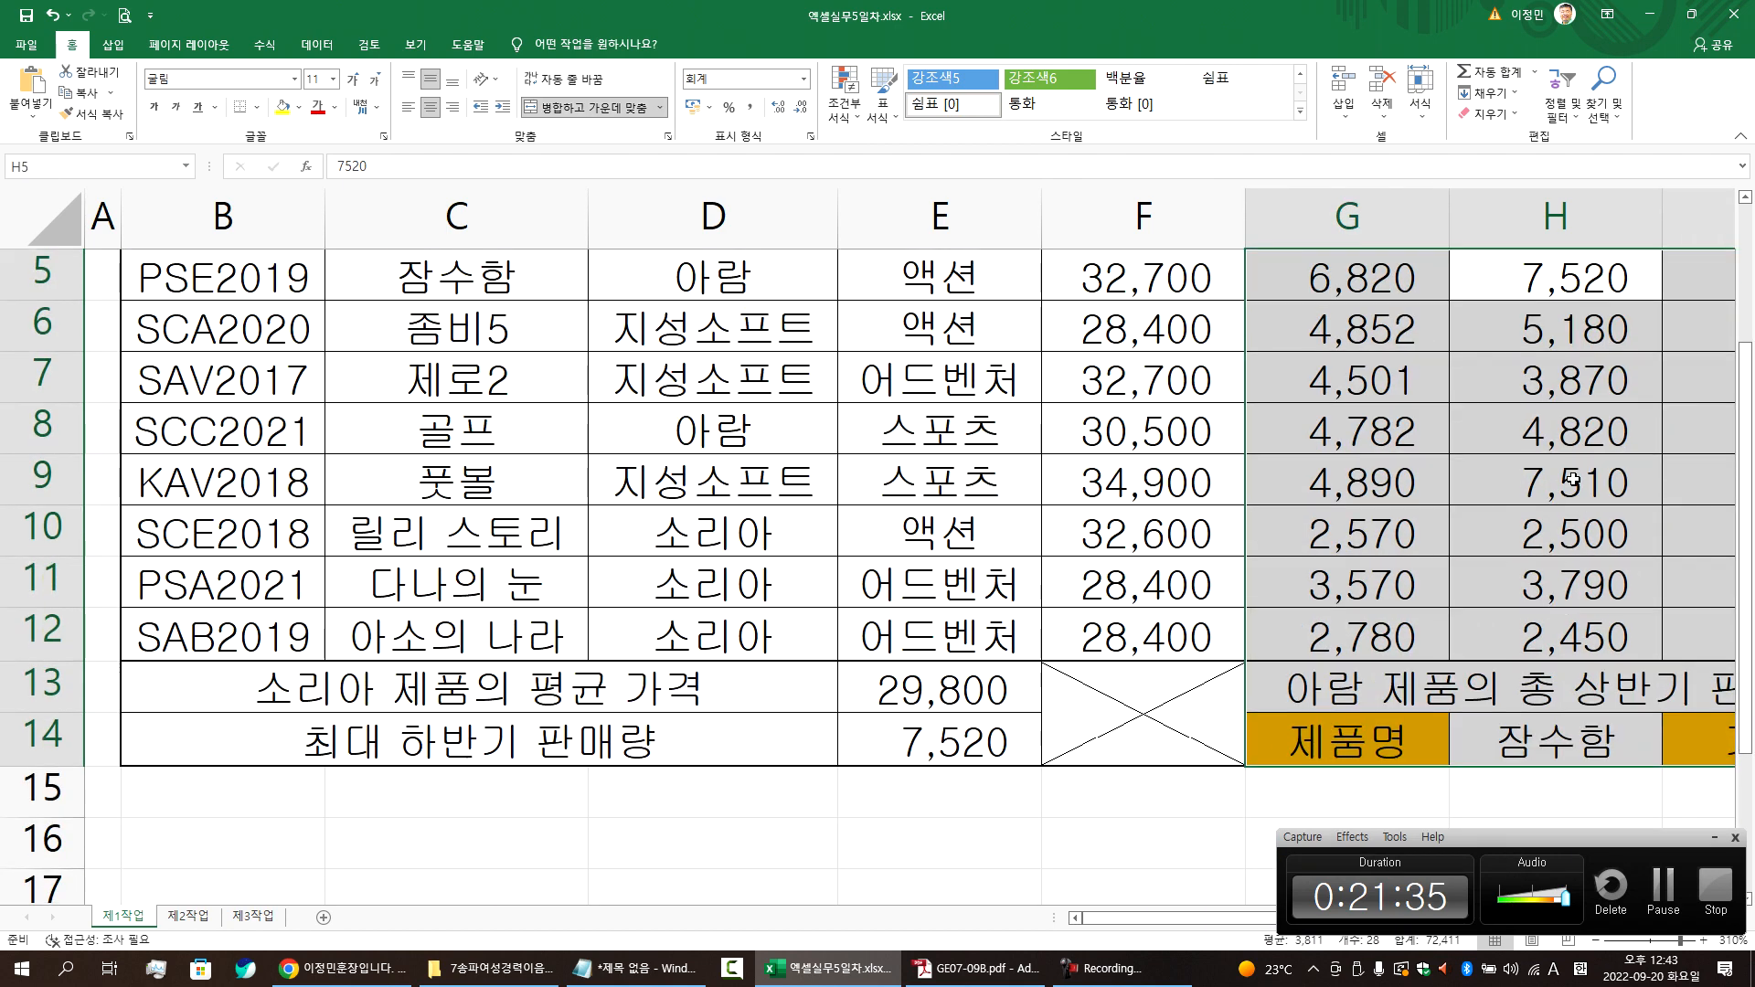
pyautogui.click(936, 728)
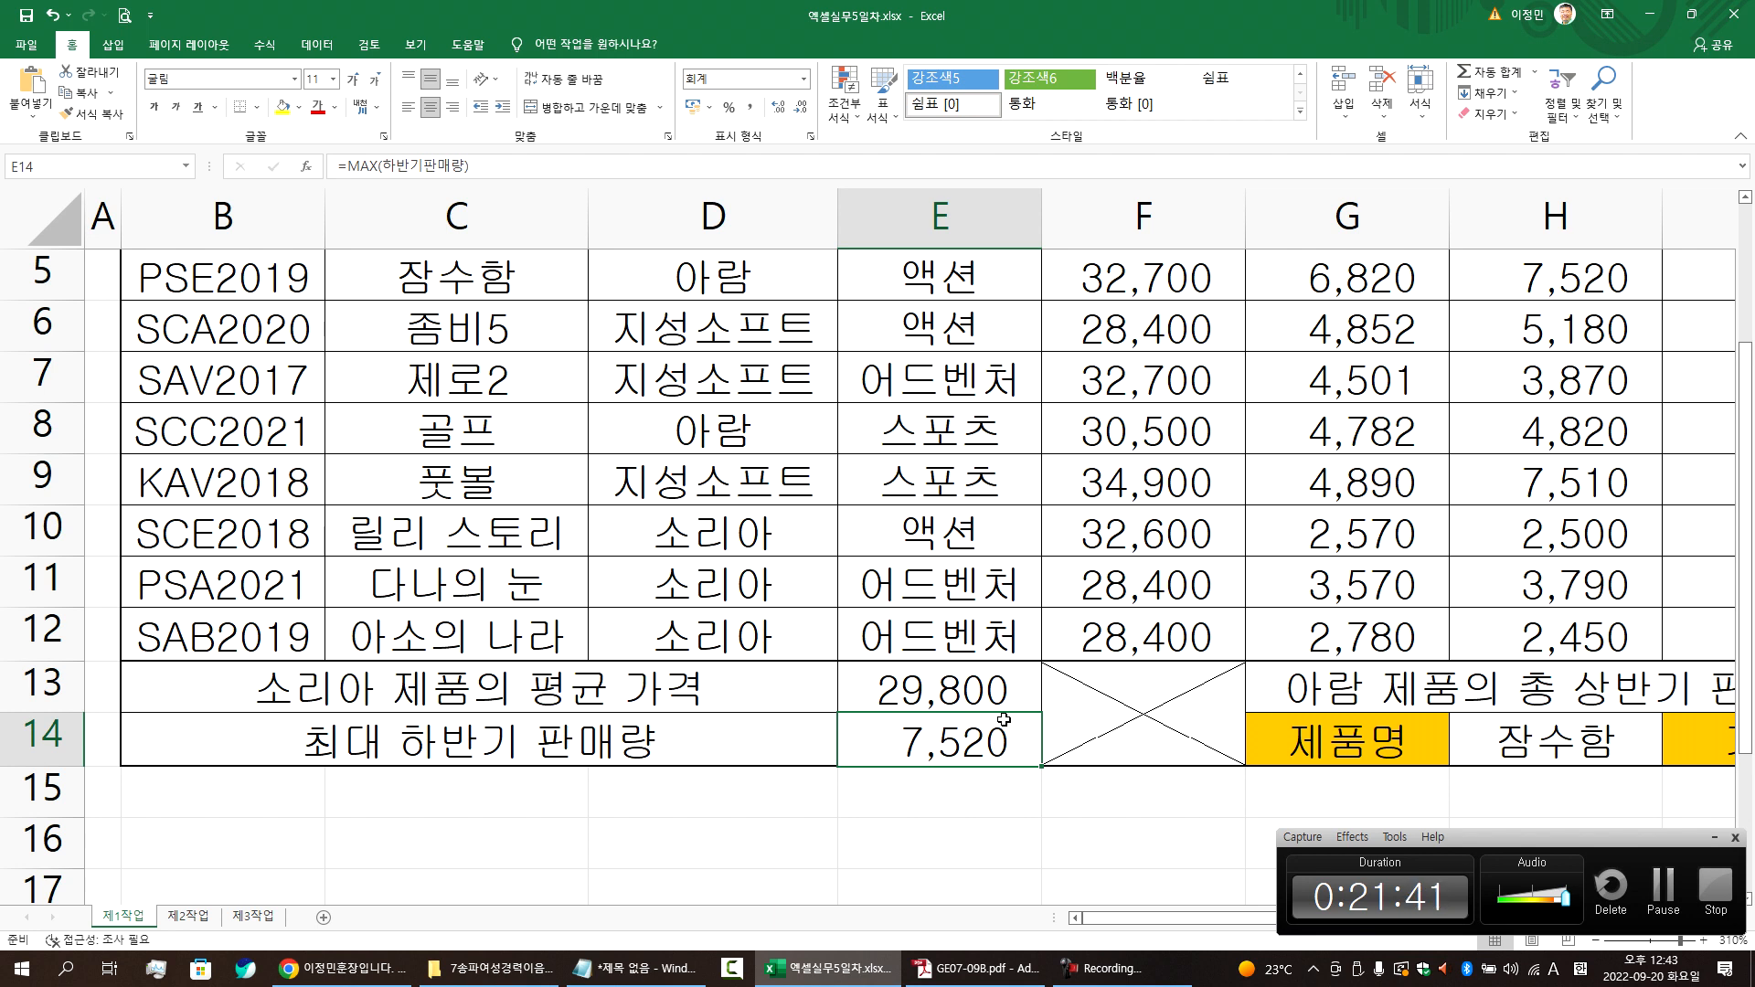
# - Switch to the Notepad notes, read item (5) on DSUM and place the cursor on the blank line below it
pyautogui.click(635, 968)
pyautogui.scroll(-1, 513, 709)
pyautogui.scroll(-2, 513, 708)
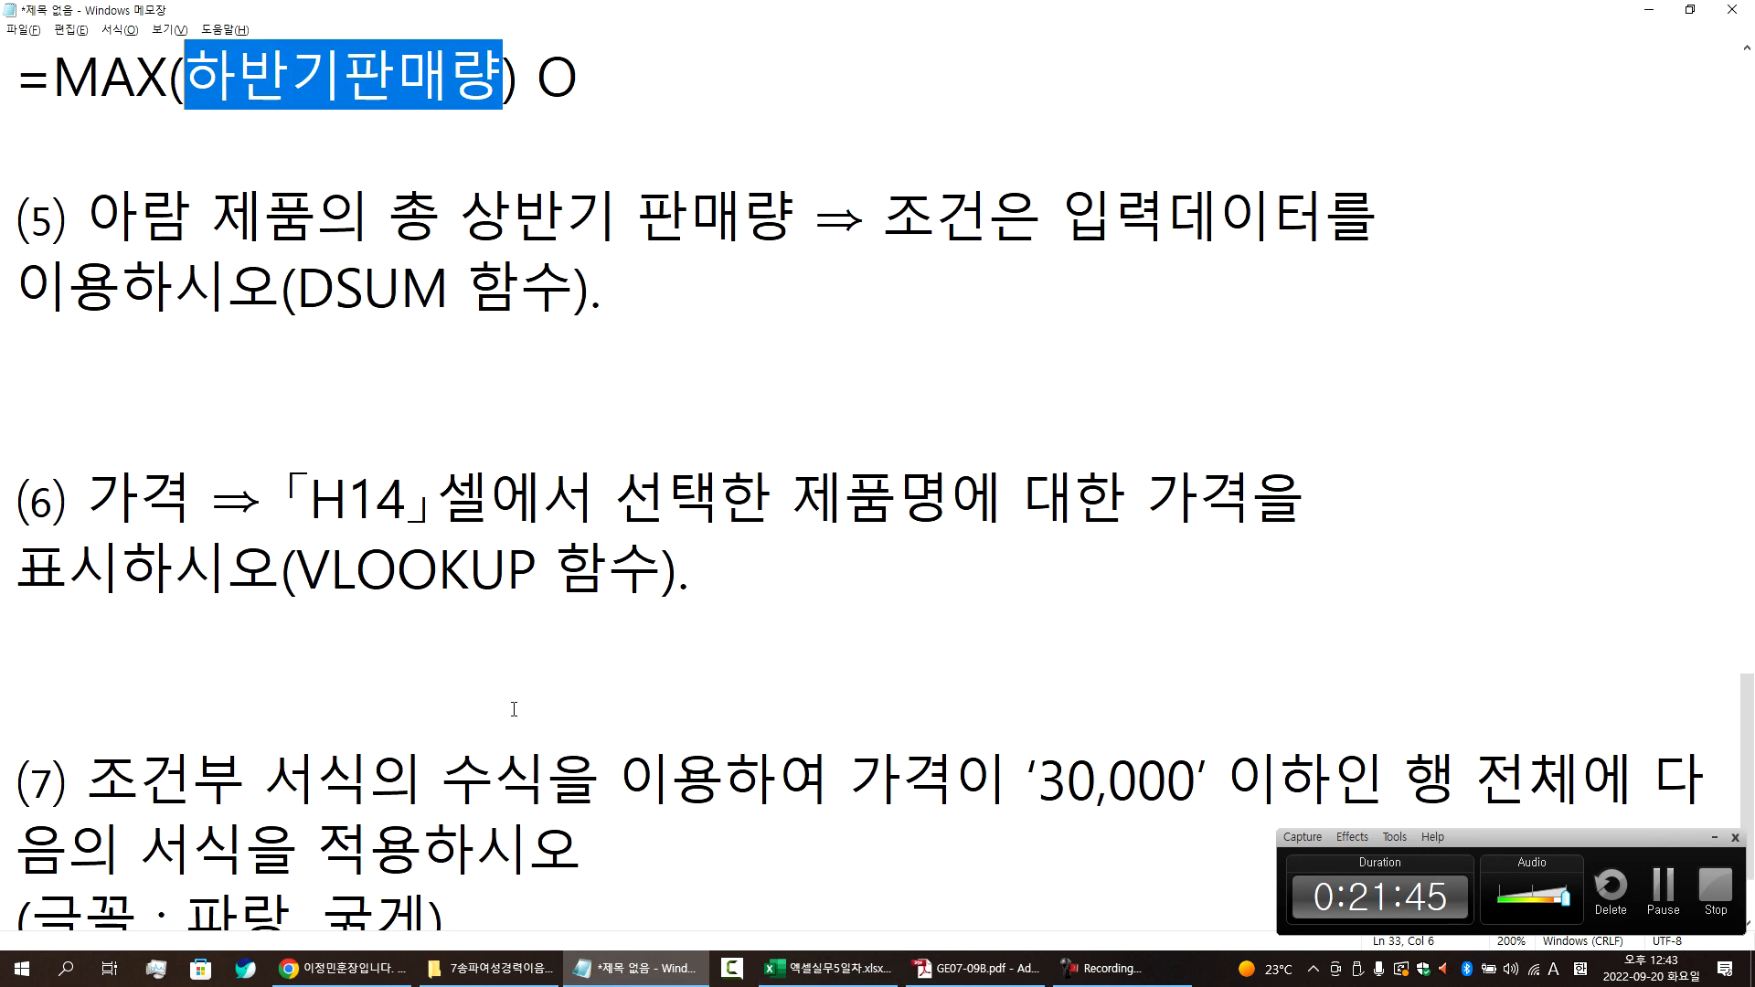
pyautogui.scroll(1, 384, 631)
pyautogui.click(244, 561)
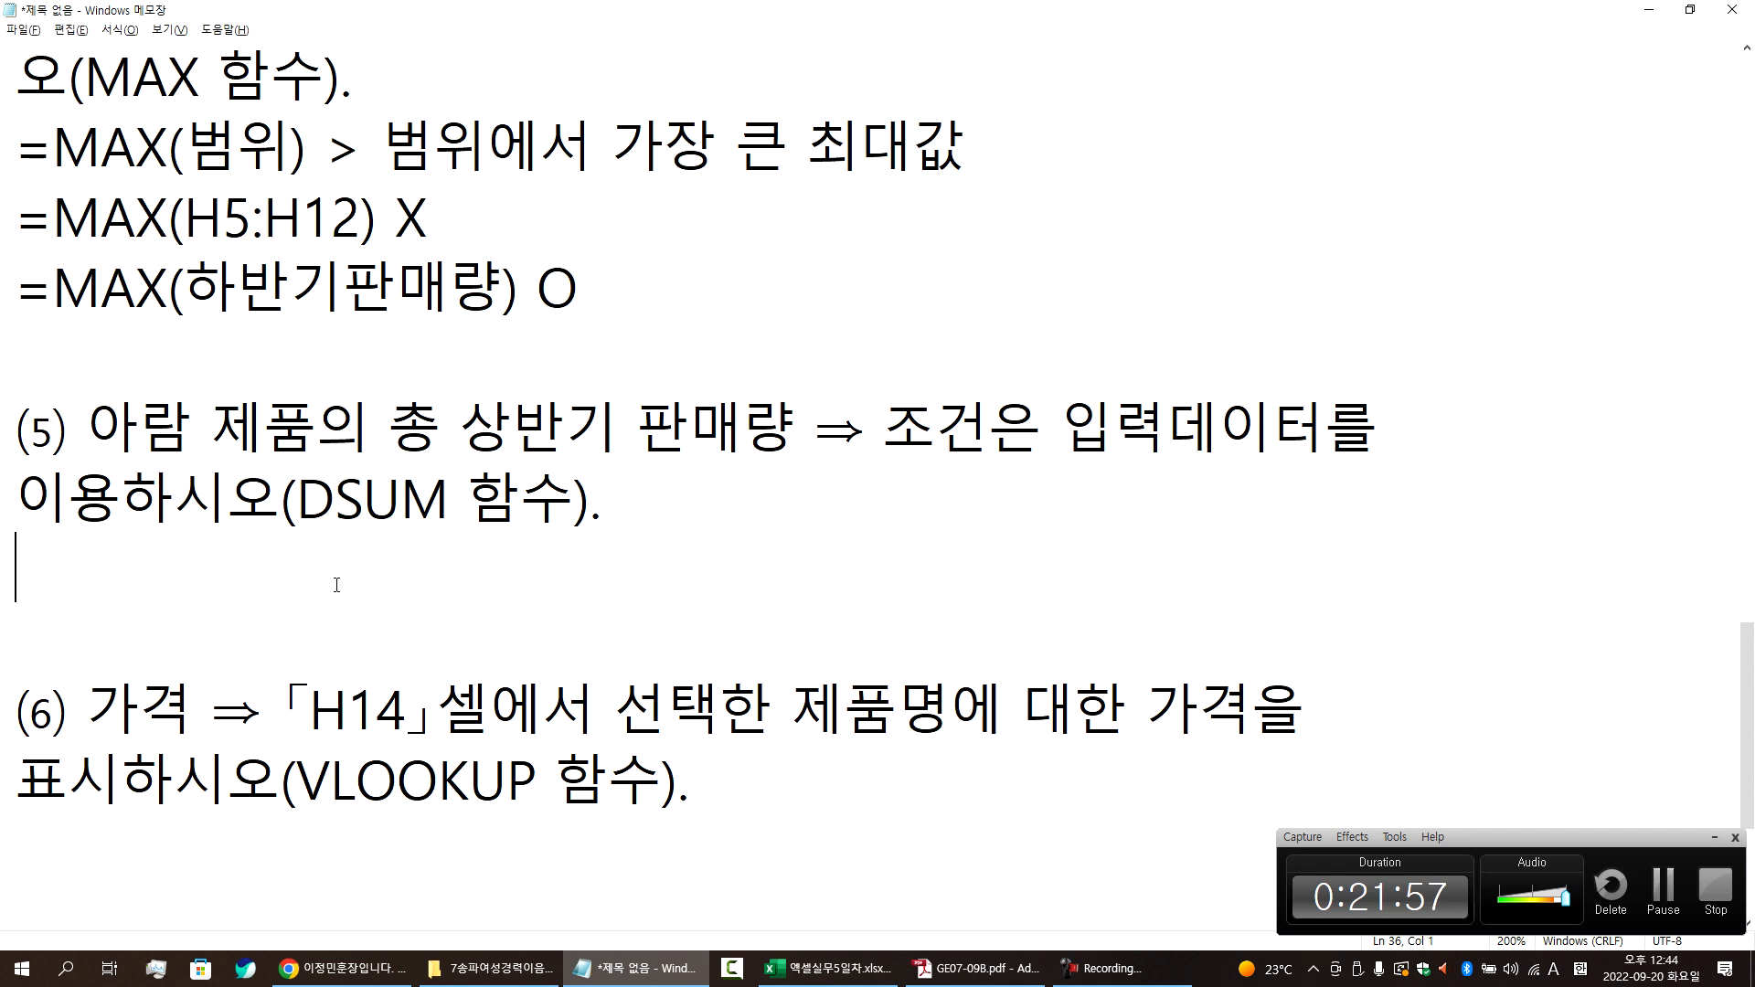
# - Go back to the IF/RANK.EQ formula in the notes and highlight its first absolute range $G$5:$G$12
pyautogui.scroll(3, 341, 586)
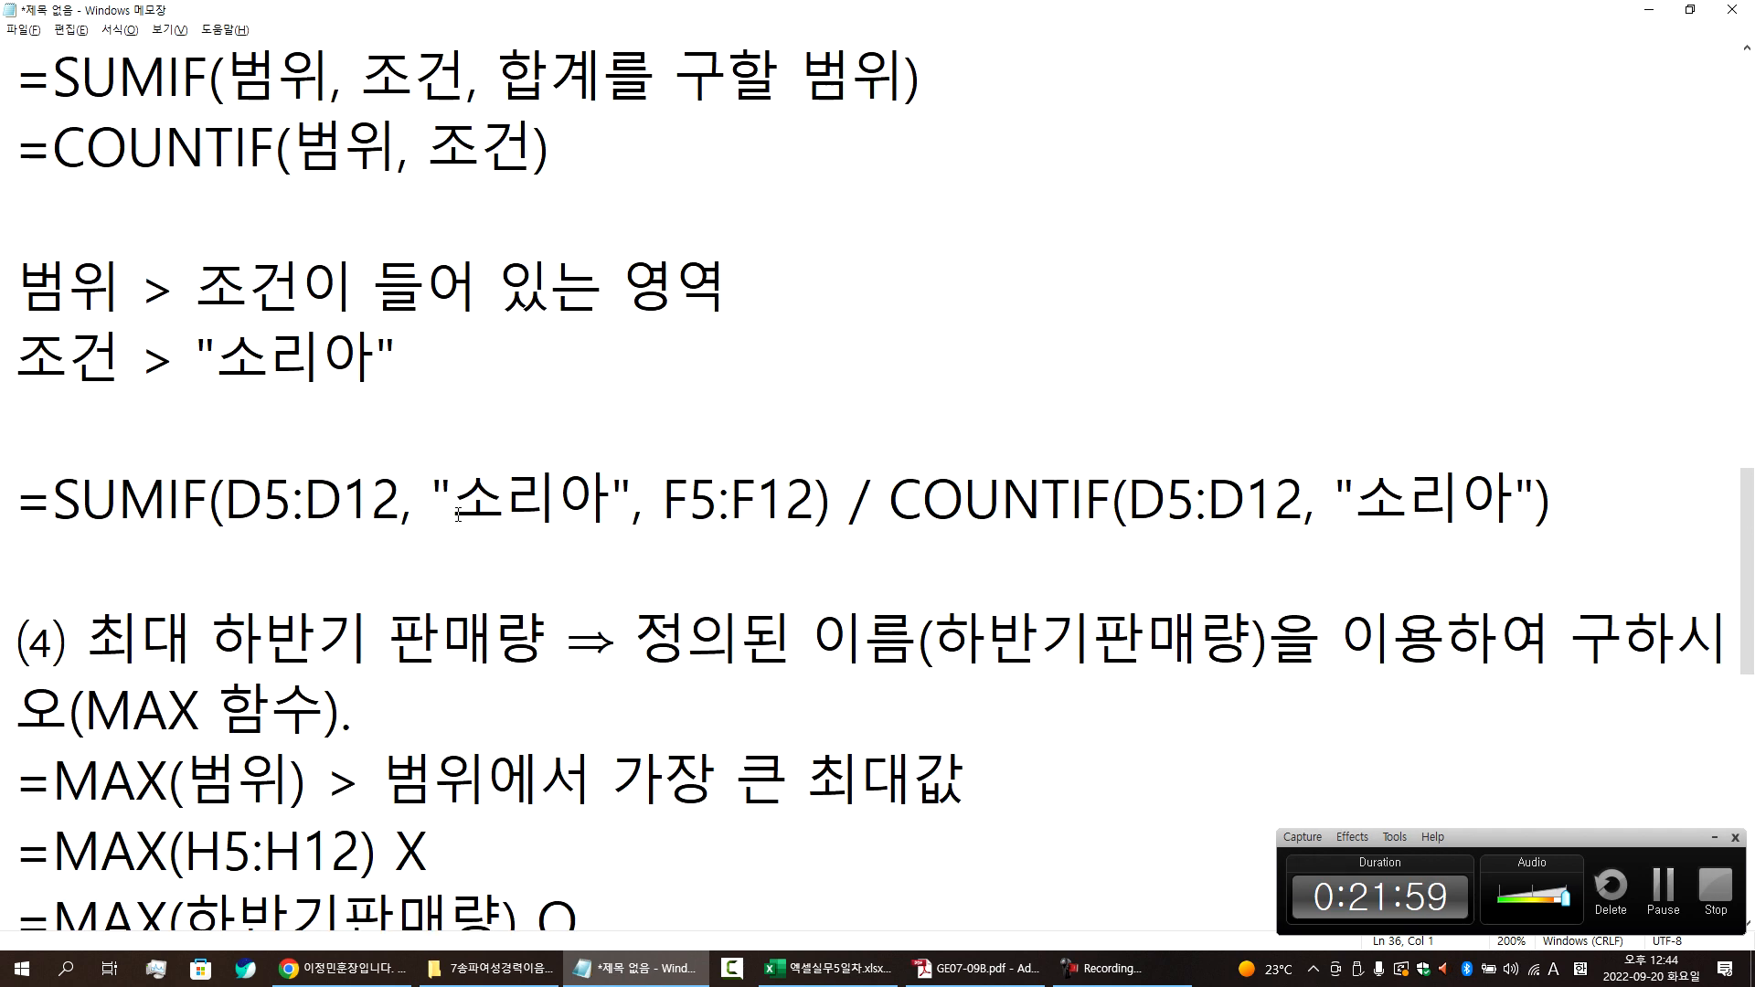
pyautogui.scroll(2, 830, 480)
pyautogui.scroll(3, 494, 452)
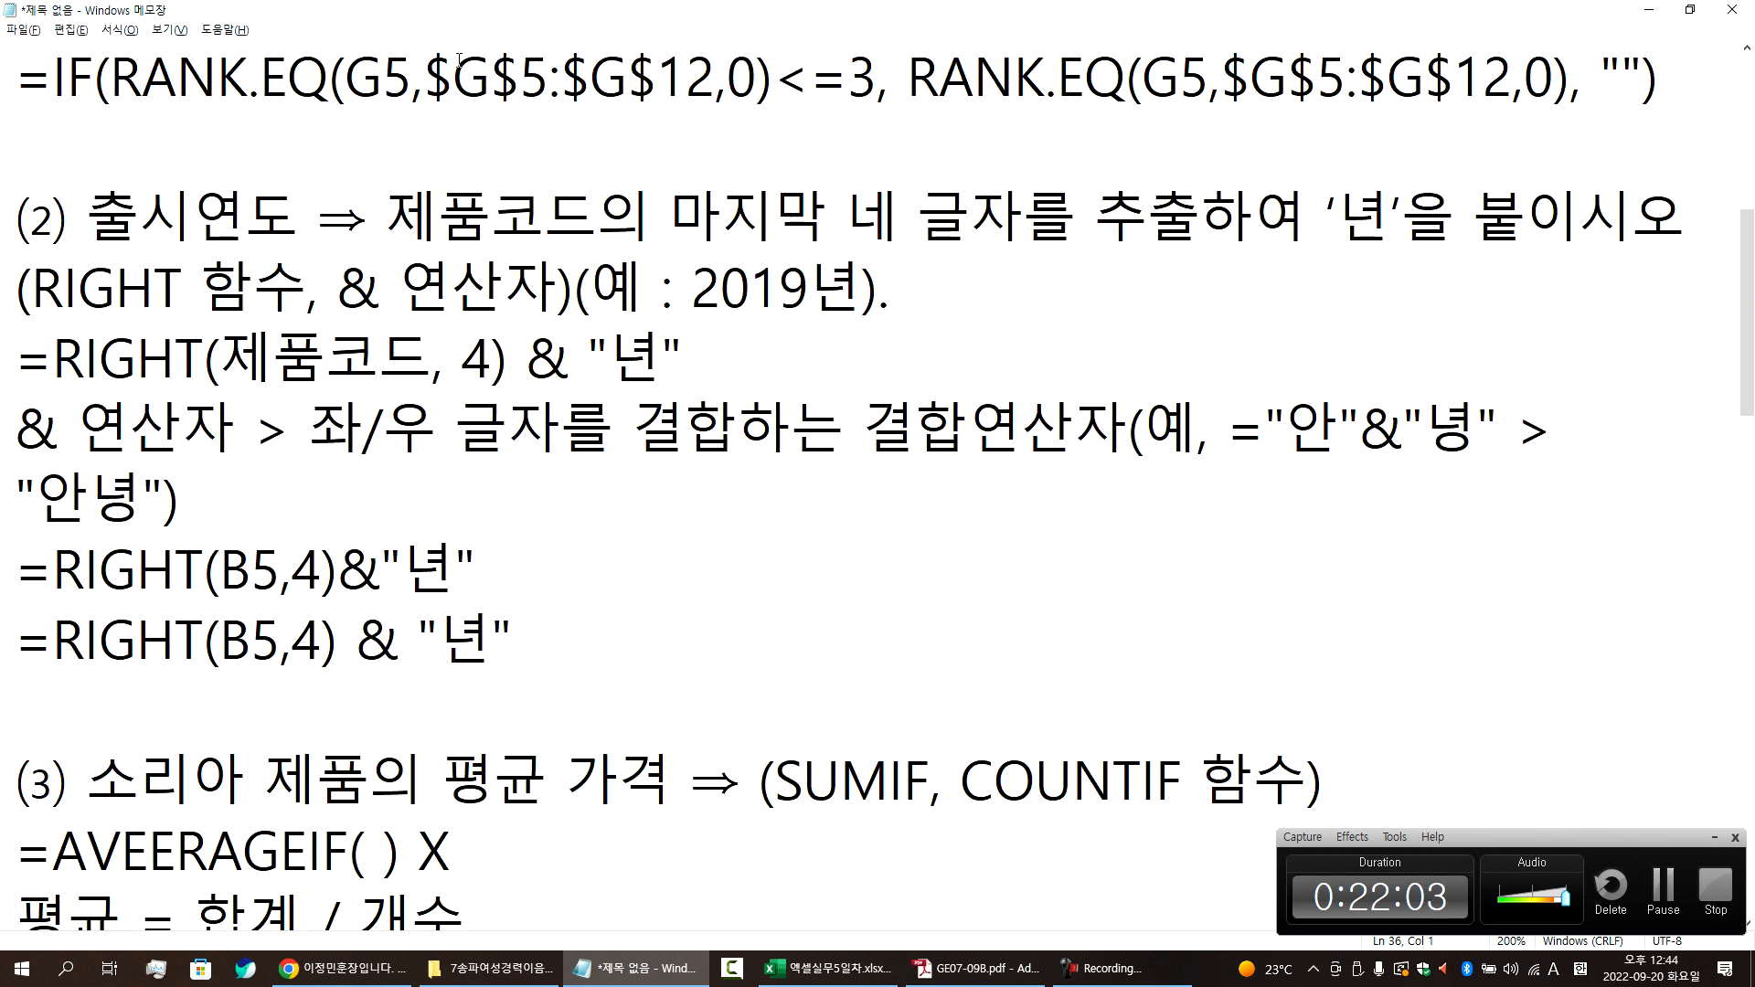
pyautogui.moveTo(422, 70); pyautogui.dragTo(709, 66)
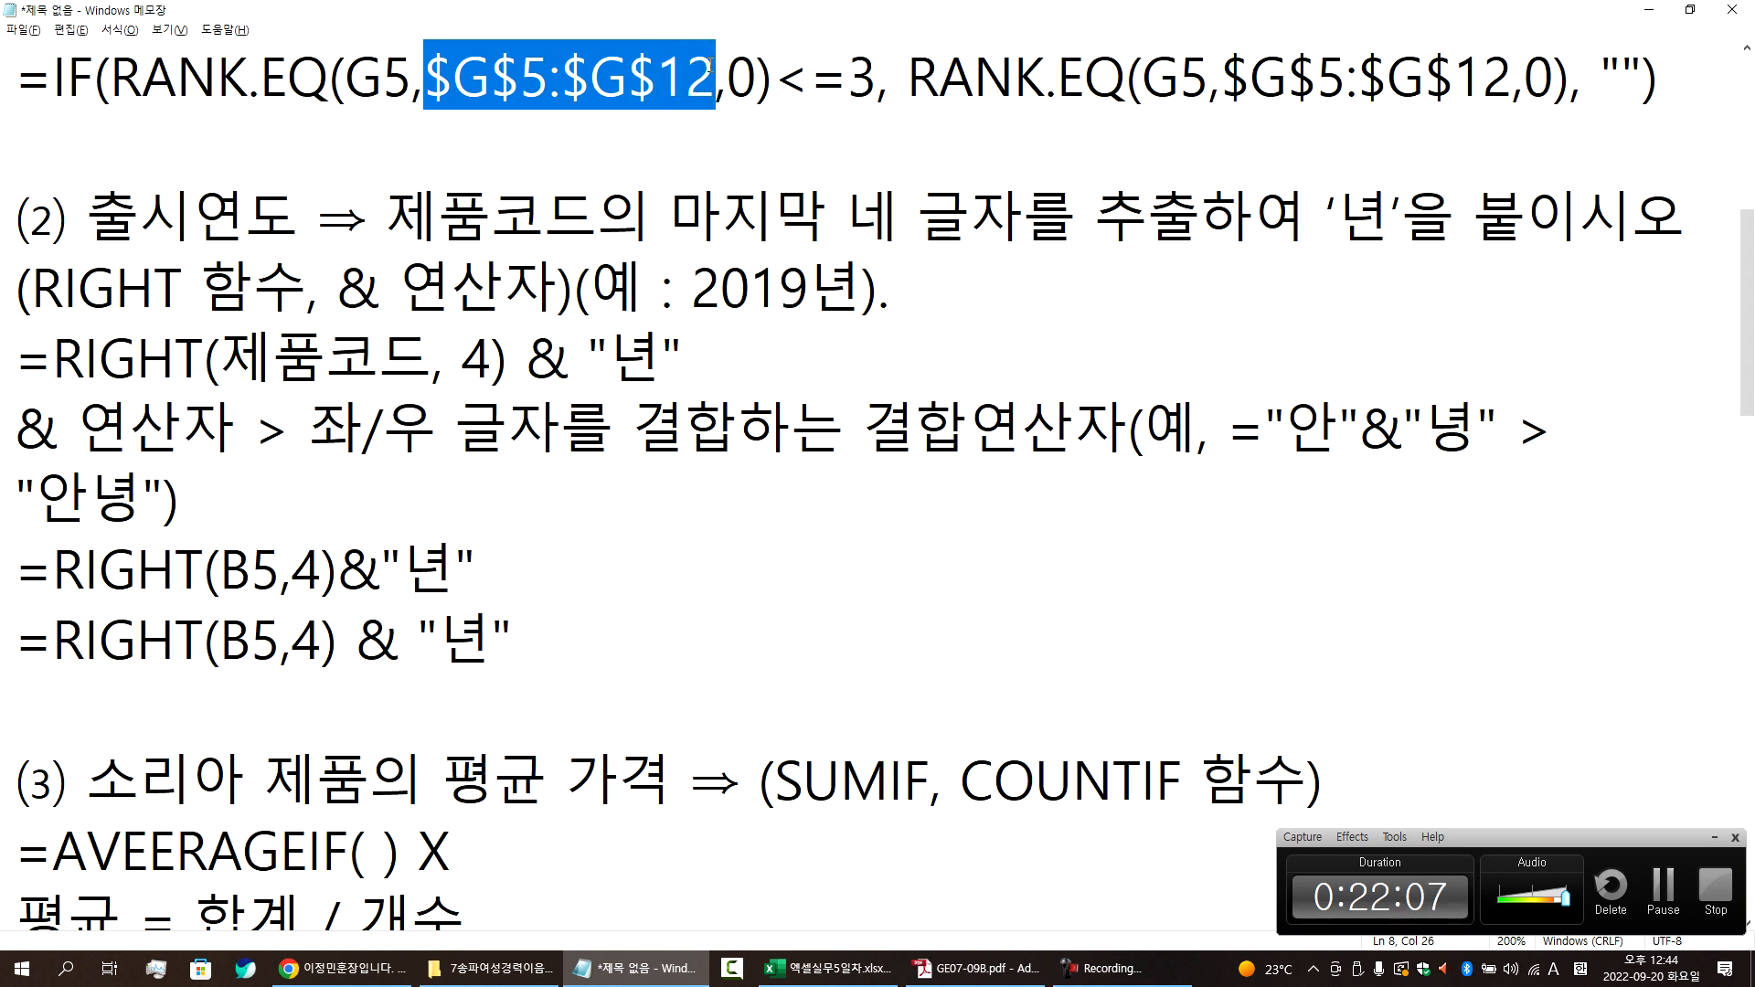
# - Switch to the Excel workbook and fill the rank formula from I5 down to I9
pyautogui.hotkey('alt', 'Tab')
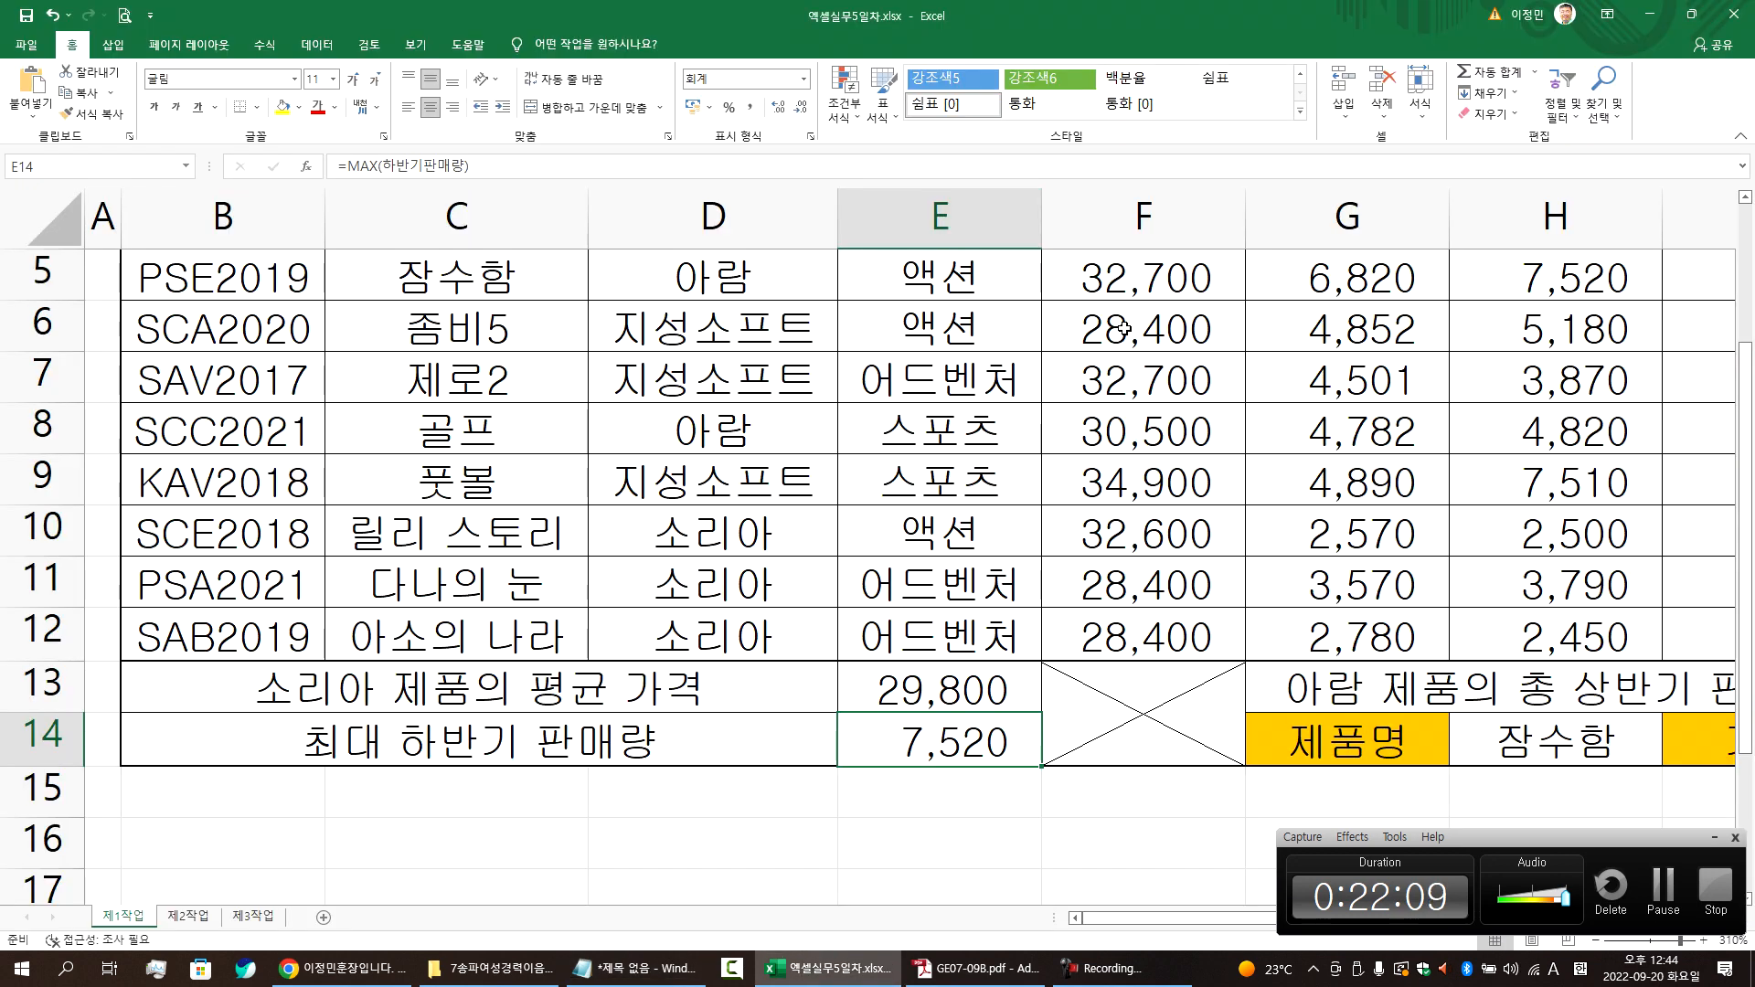
pyautogui.click(1672, 567)
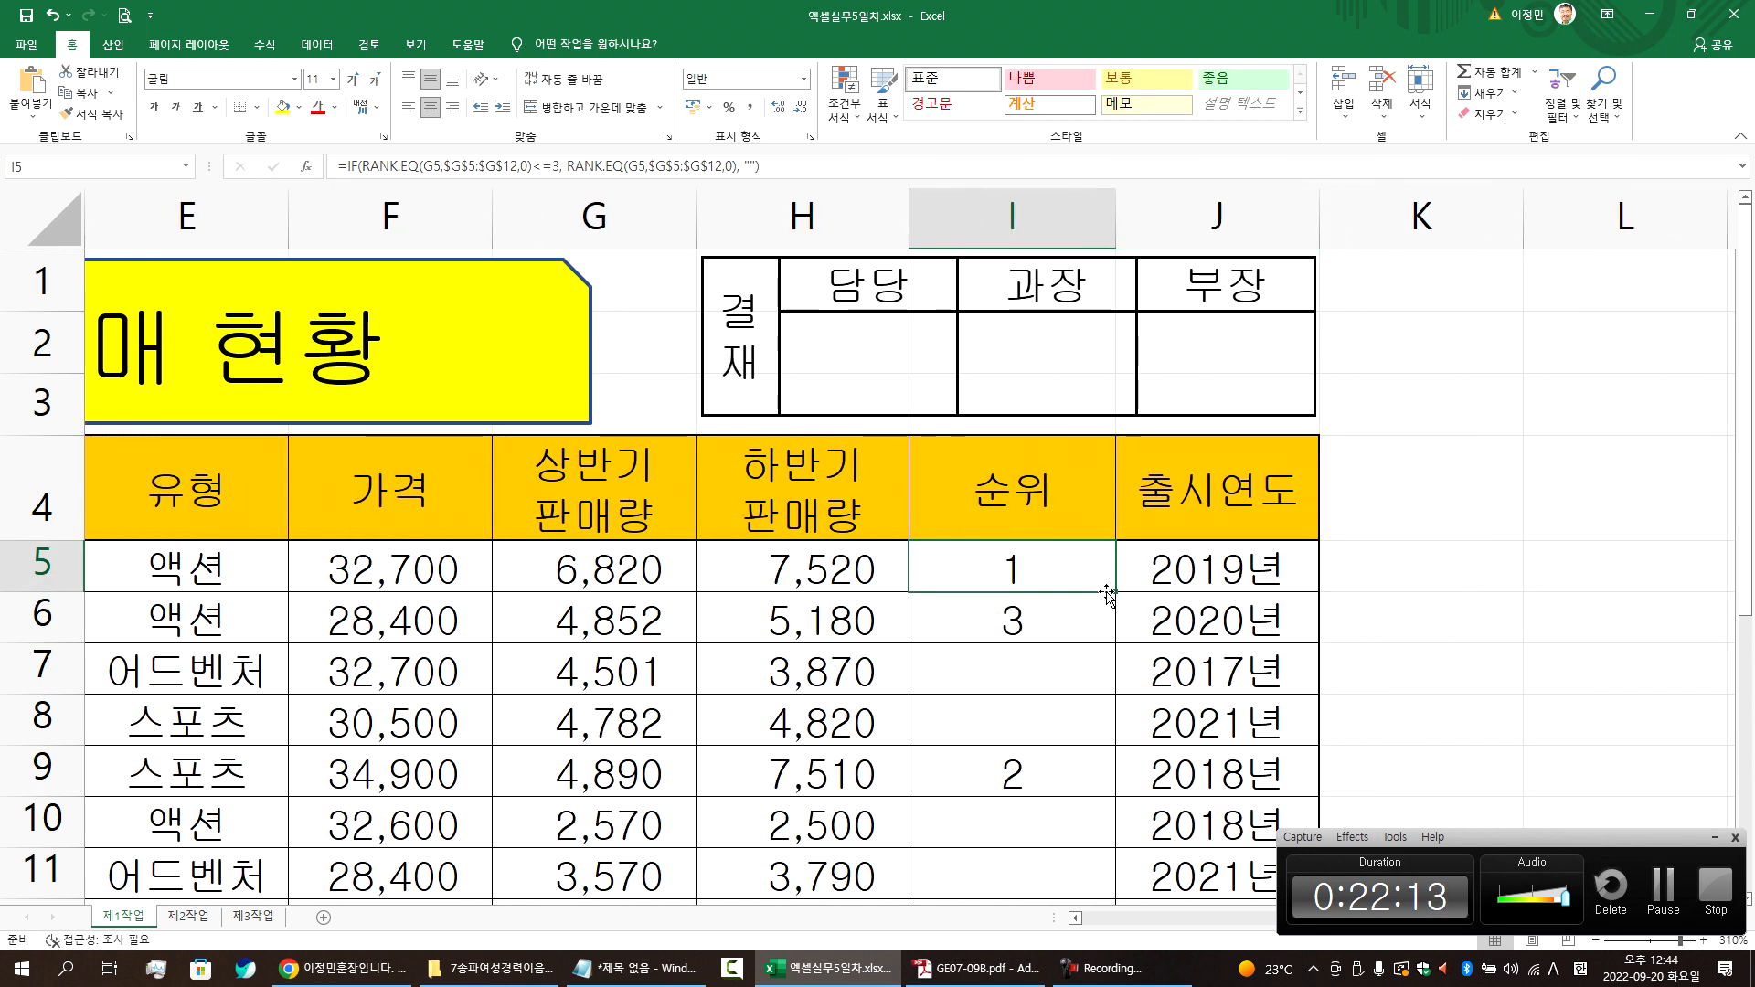
pyautogui.moveTo(1115, 594); pyautogui.dragTo(1115, 795)
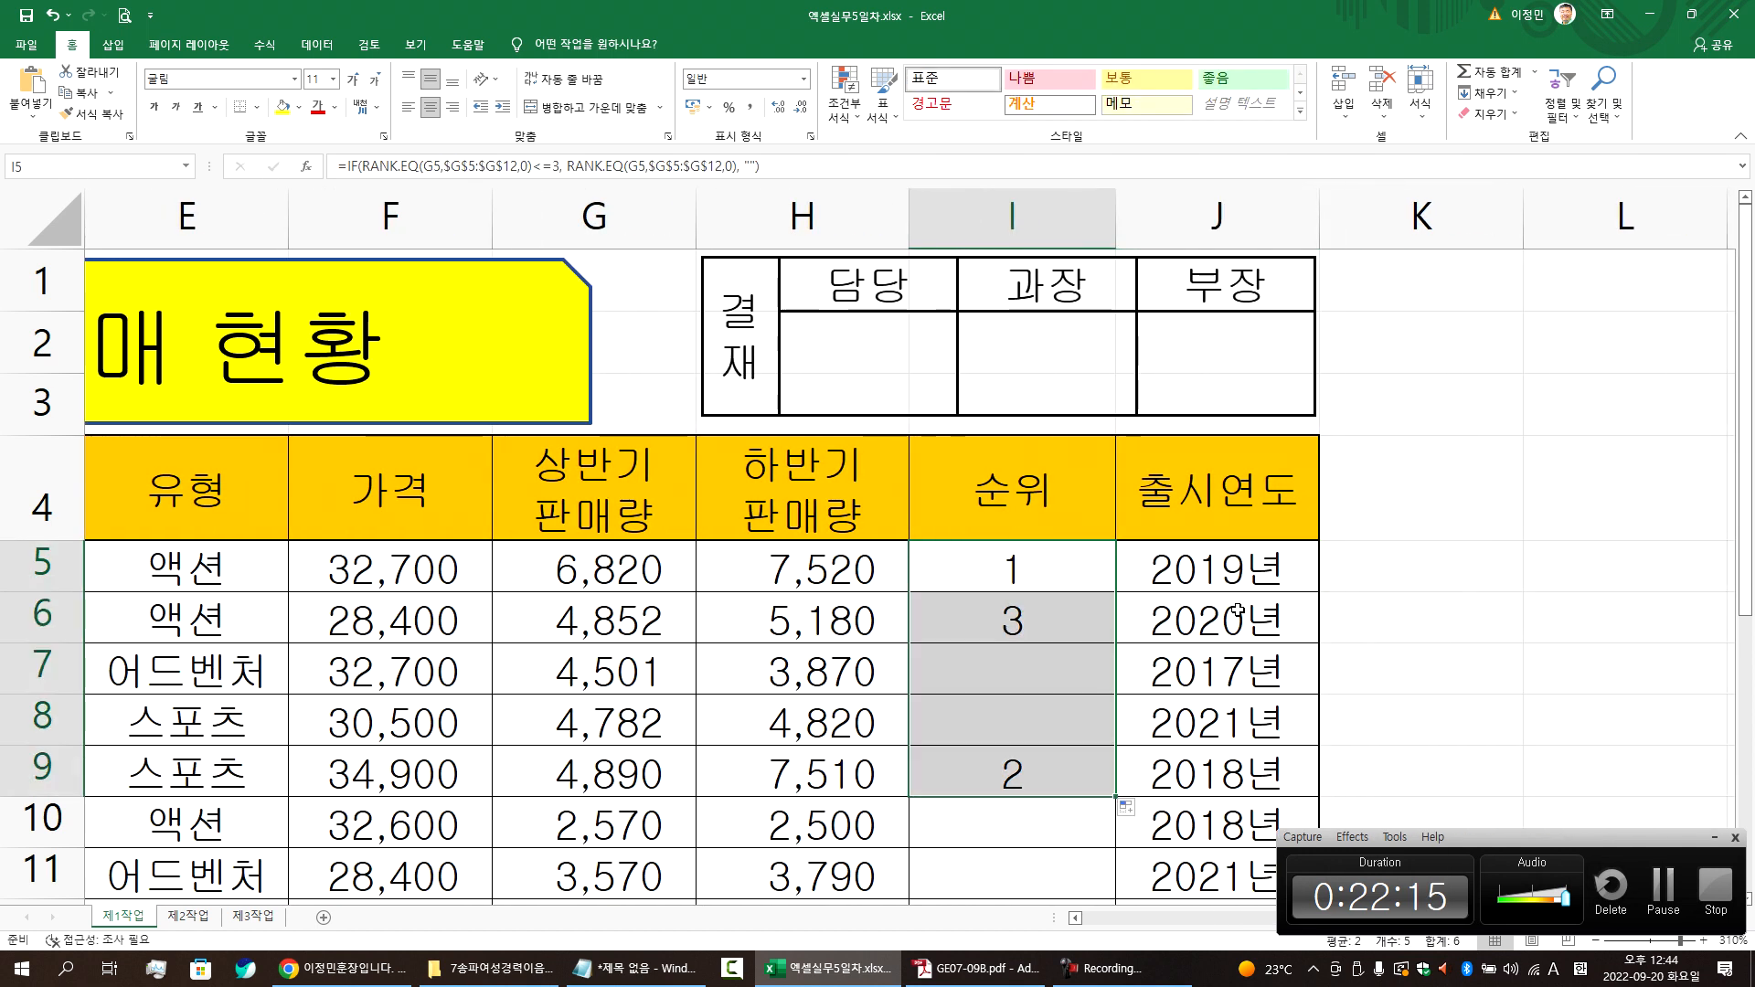
# - Open the formula in I5, highlight its first absolute range $G$5:$G$12 and leave it unedited
pyautogui.click(1239, 574)
pyautogui.doubleClick(1077, 574)
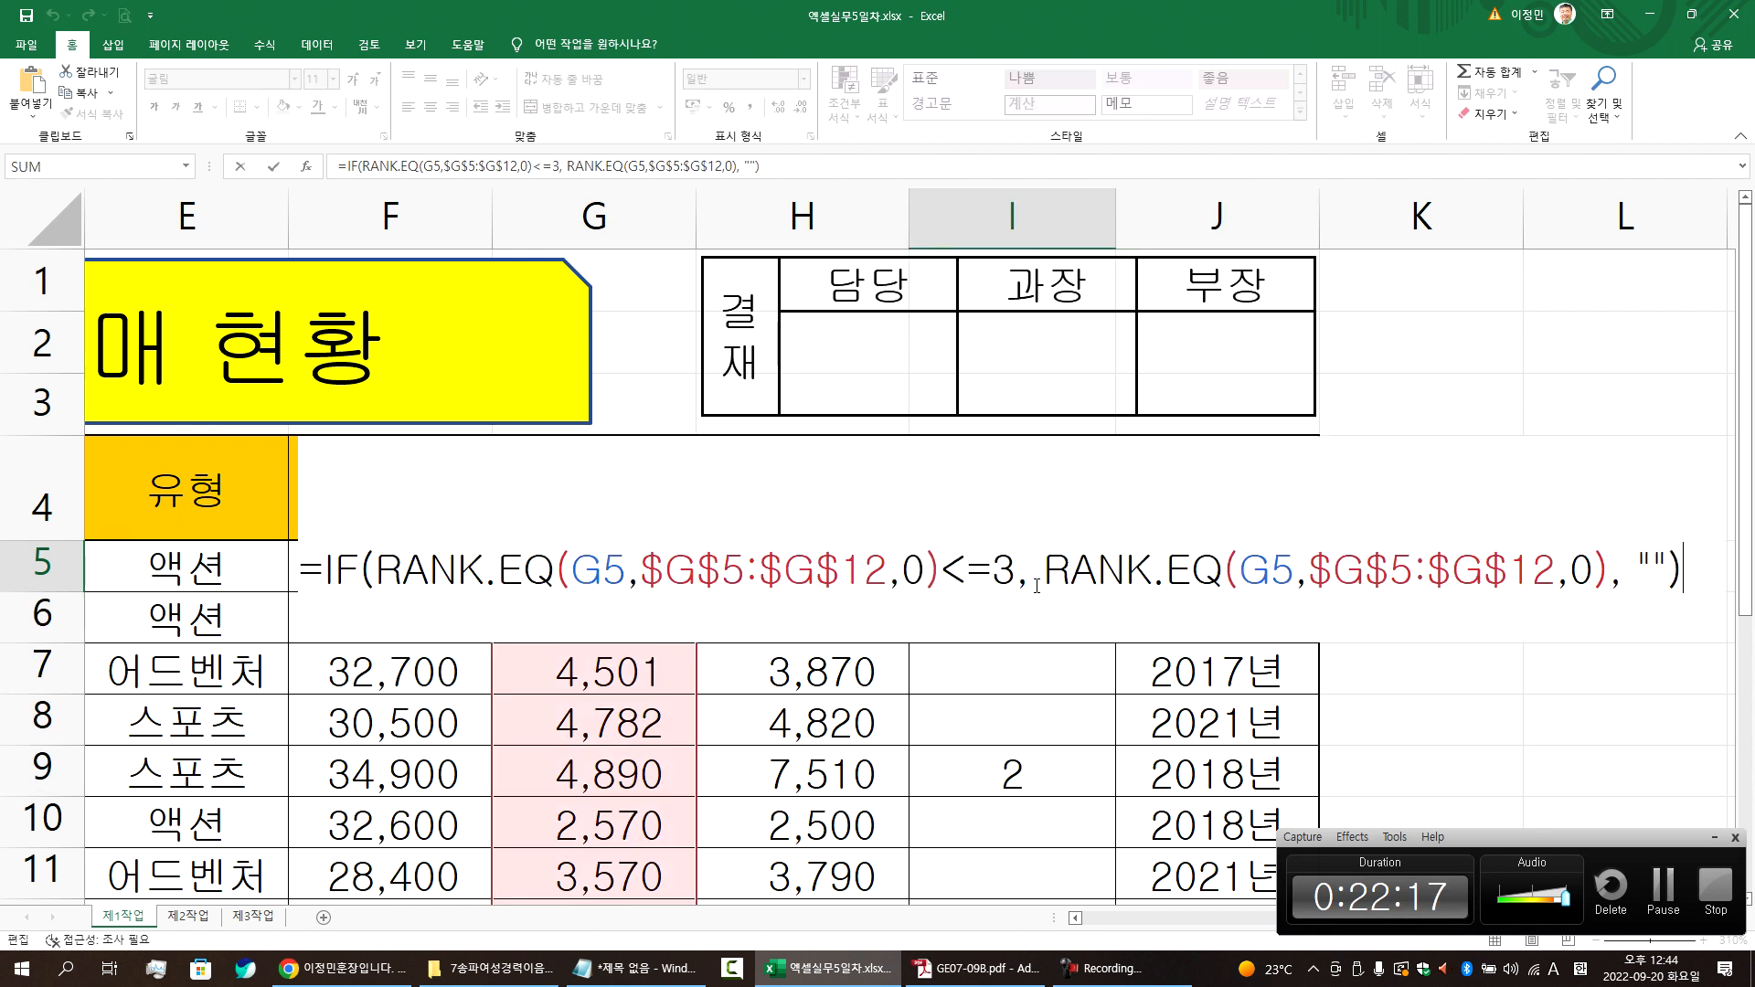
pyautogui.press('End')
pyautogui.moveTo(656, 570); pyautogui.dragTo(889, 570)
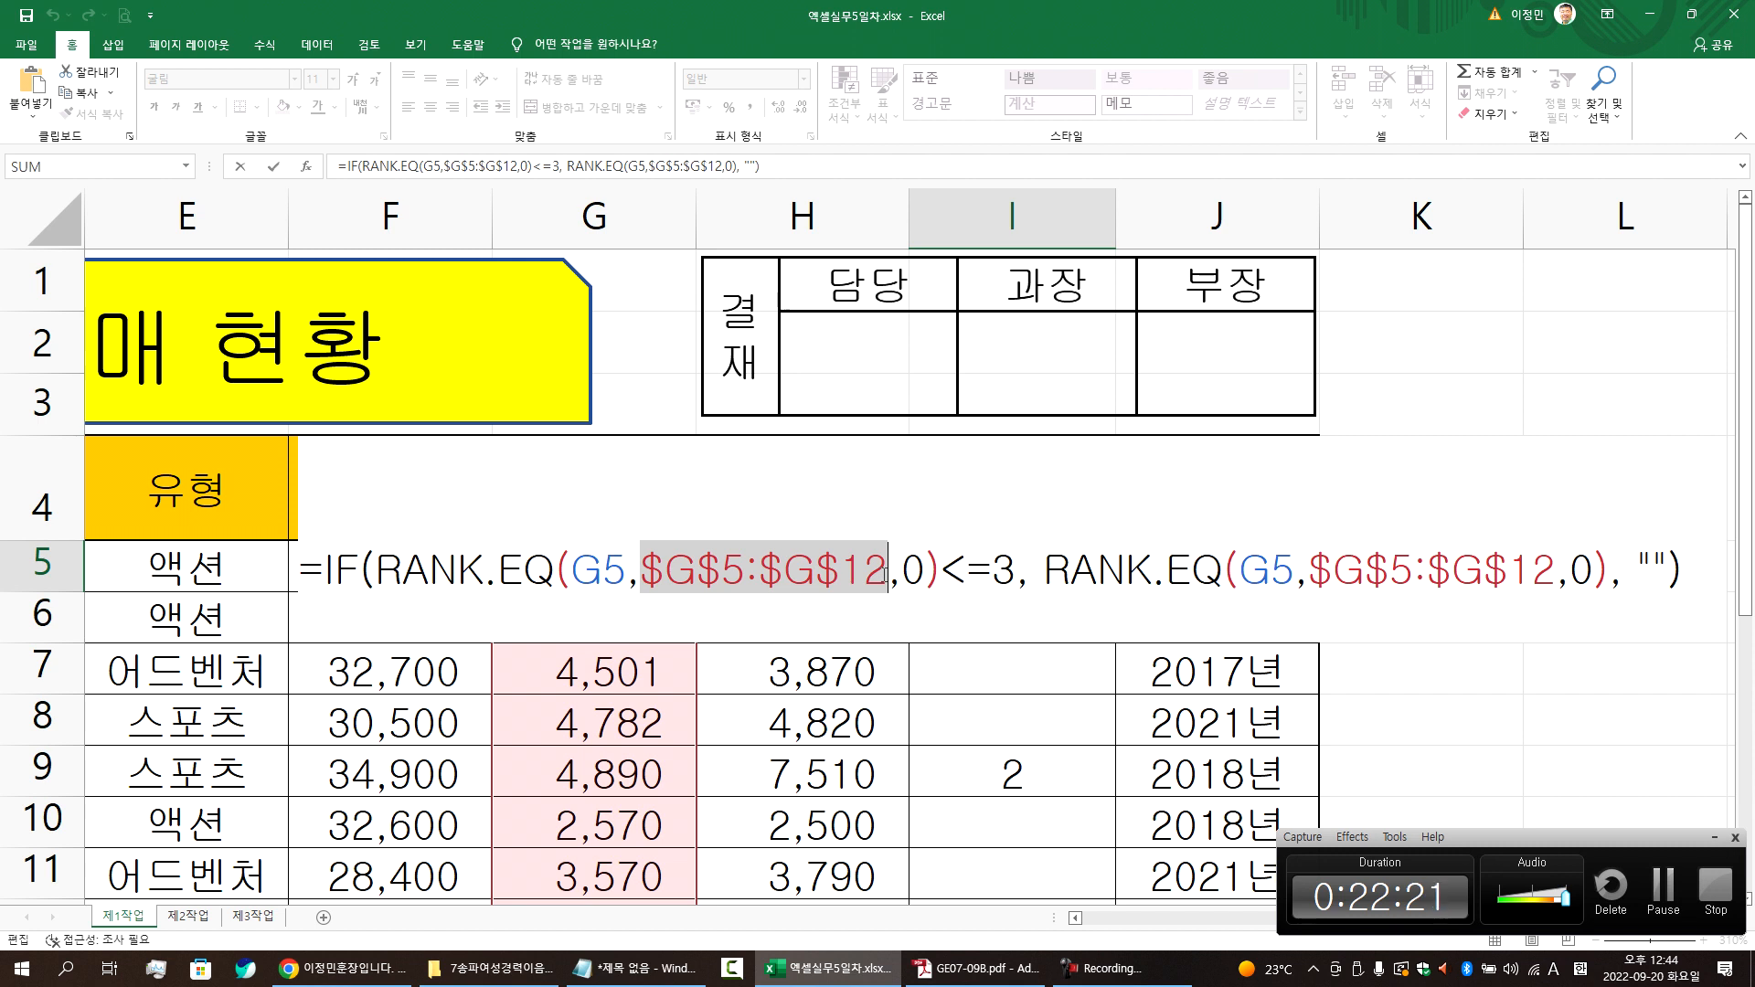
pyautogui.press('Escape')
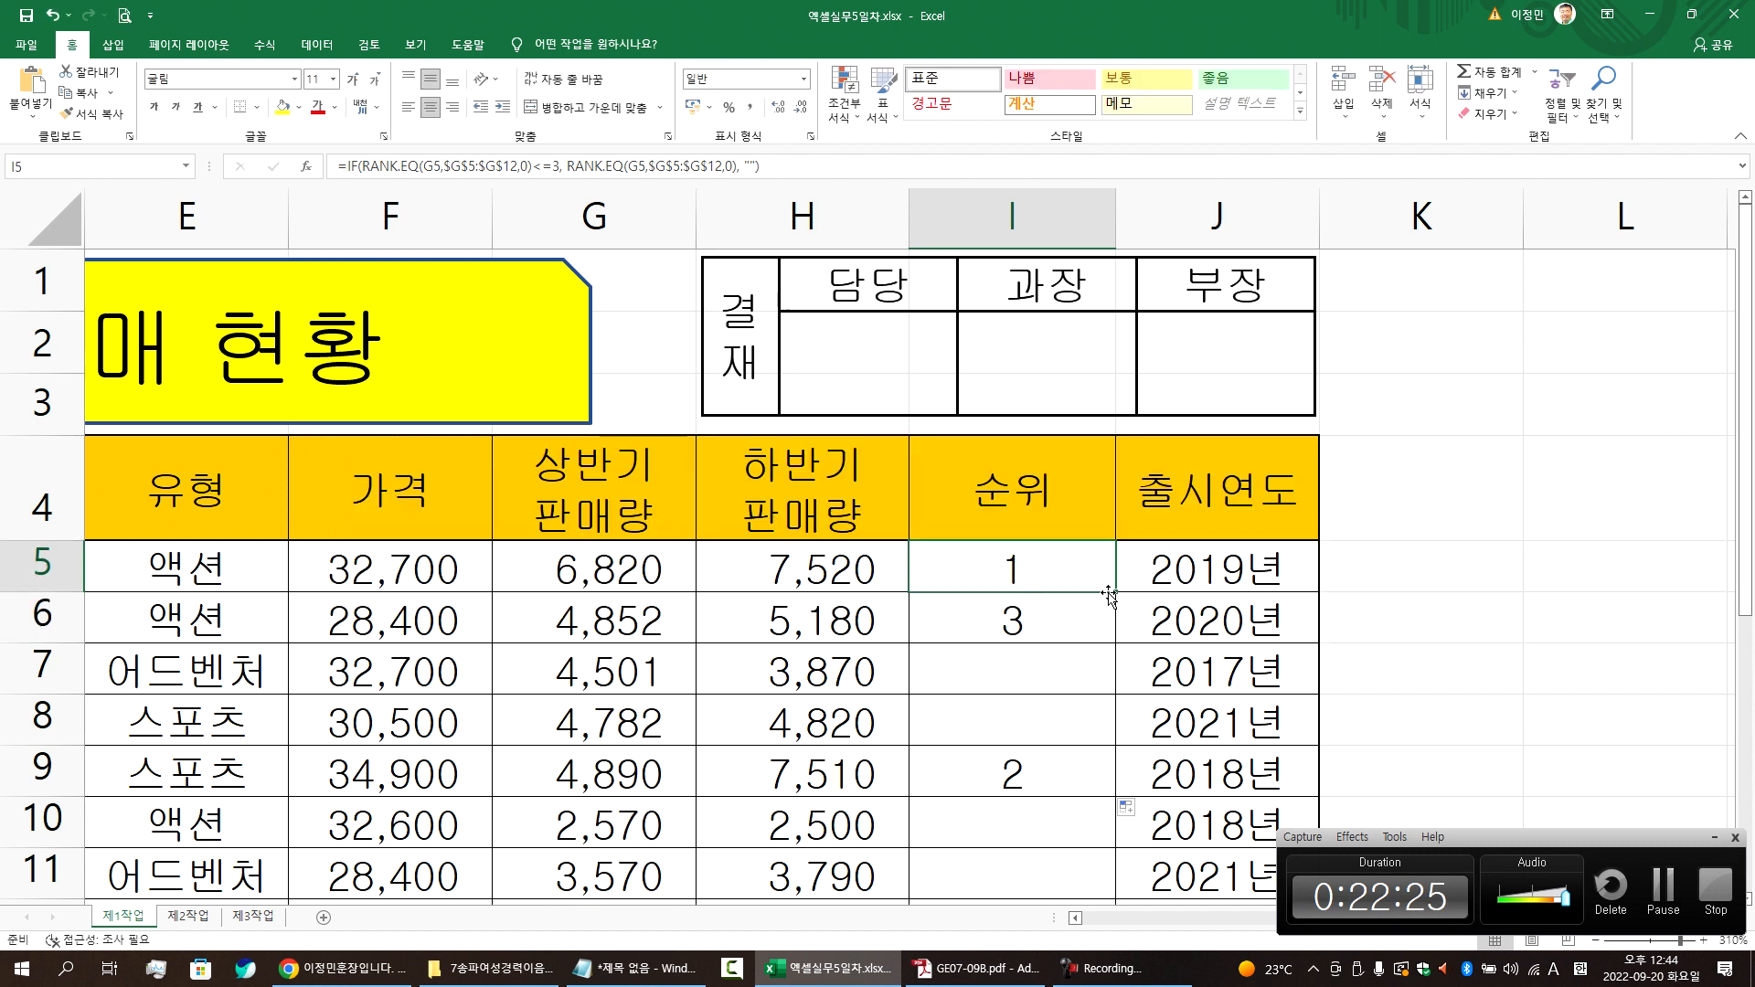
# - Fill the rank formula from I5 down to I10 and review the formula in I5
pyautogui.moveTo(1117, 595); pyautogui.dragTo(1107, 829)
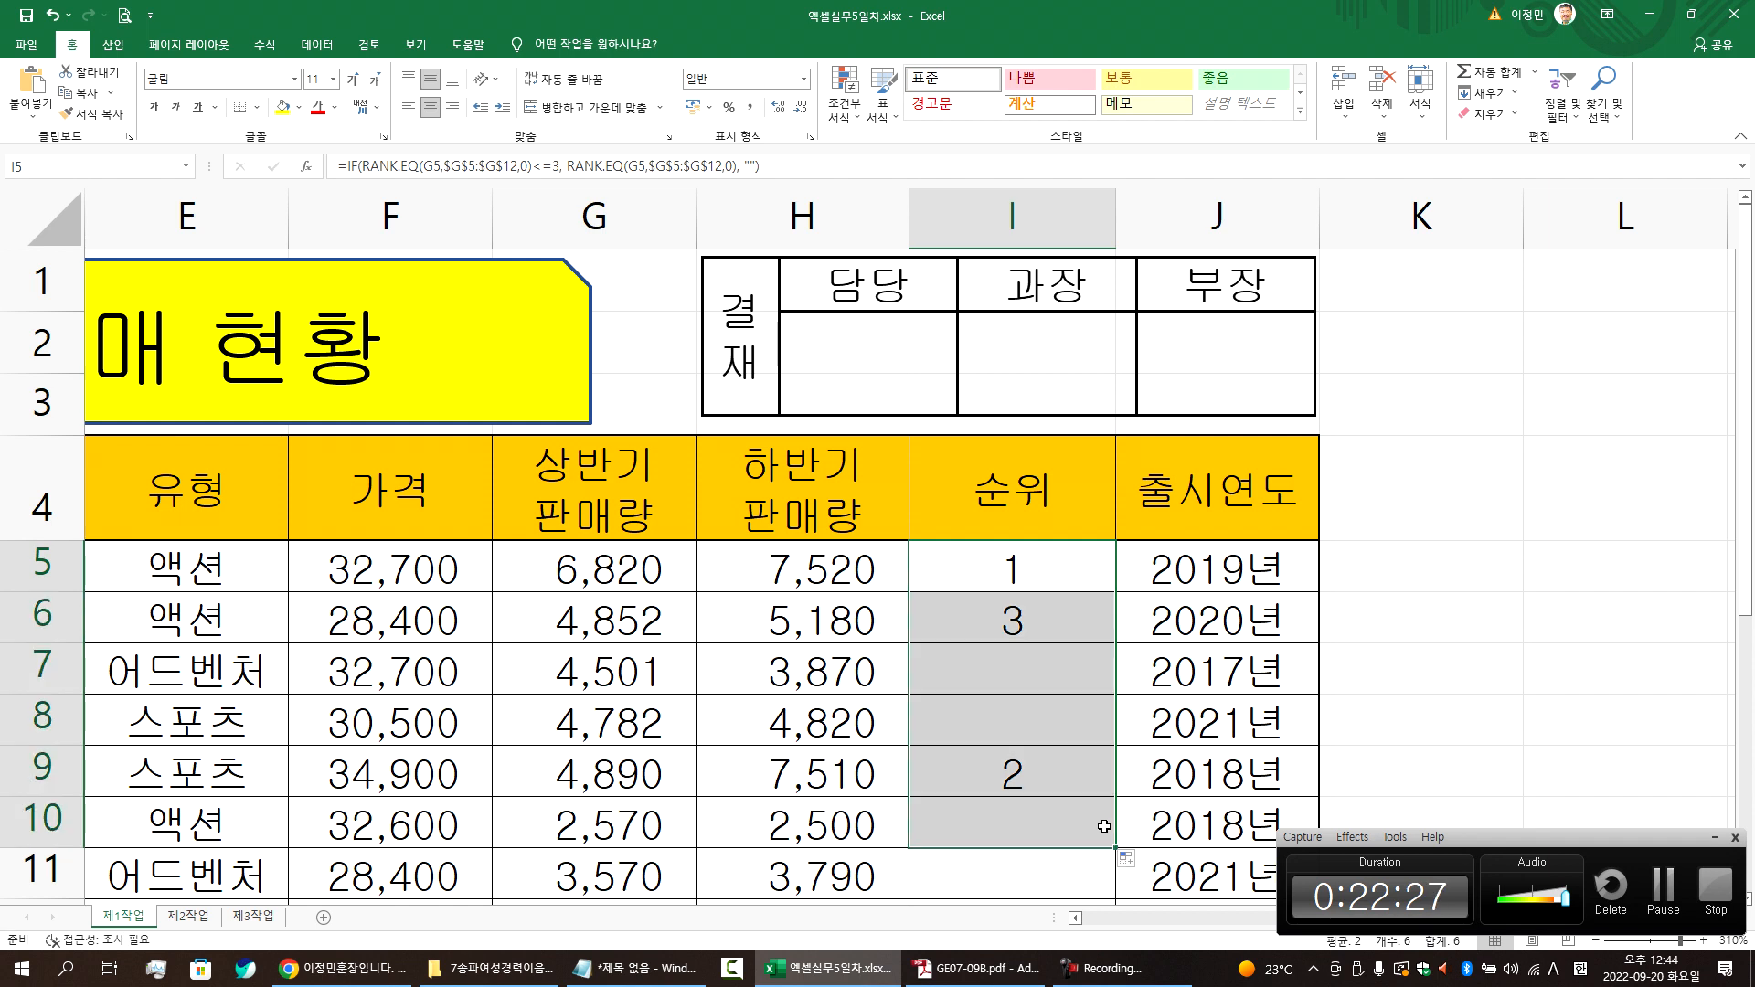
pyautogui.click(1017, 593)
pyautogui.doubleClick(1017, 585)
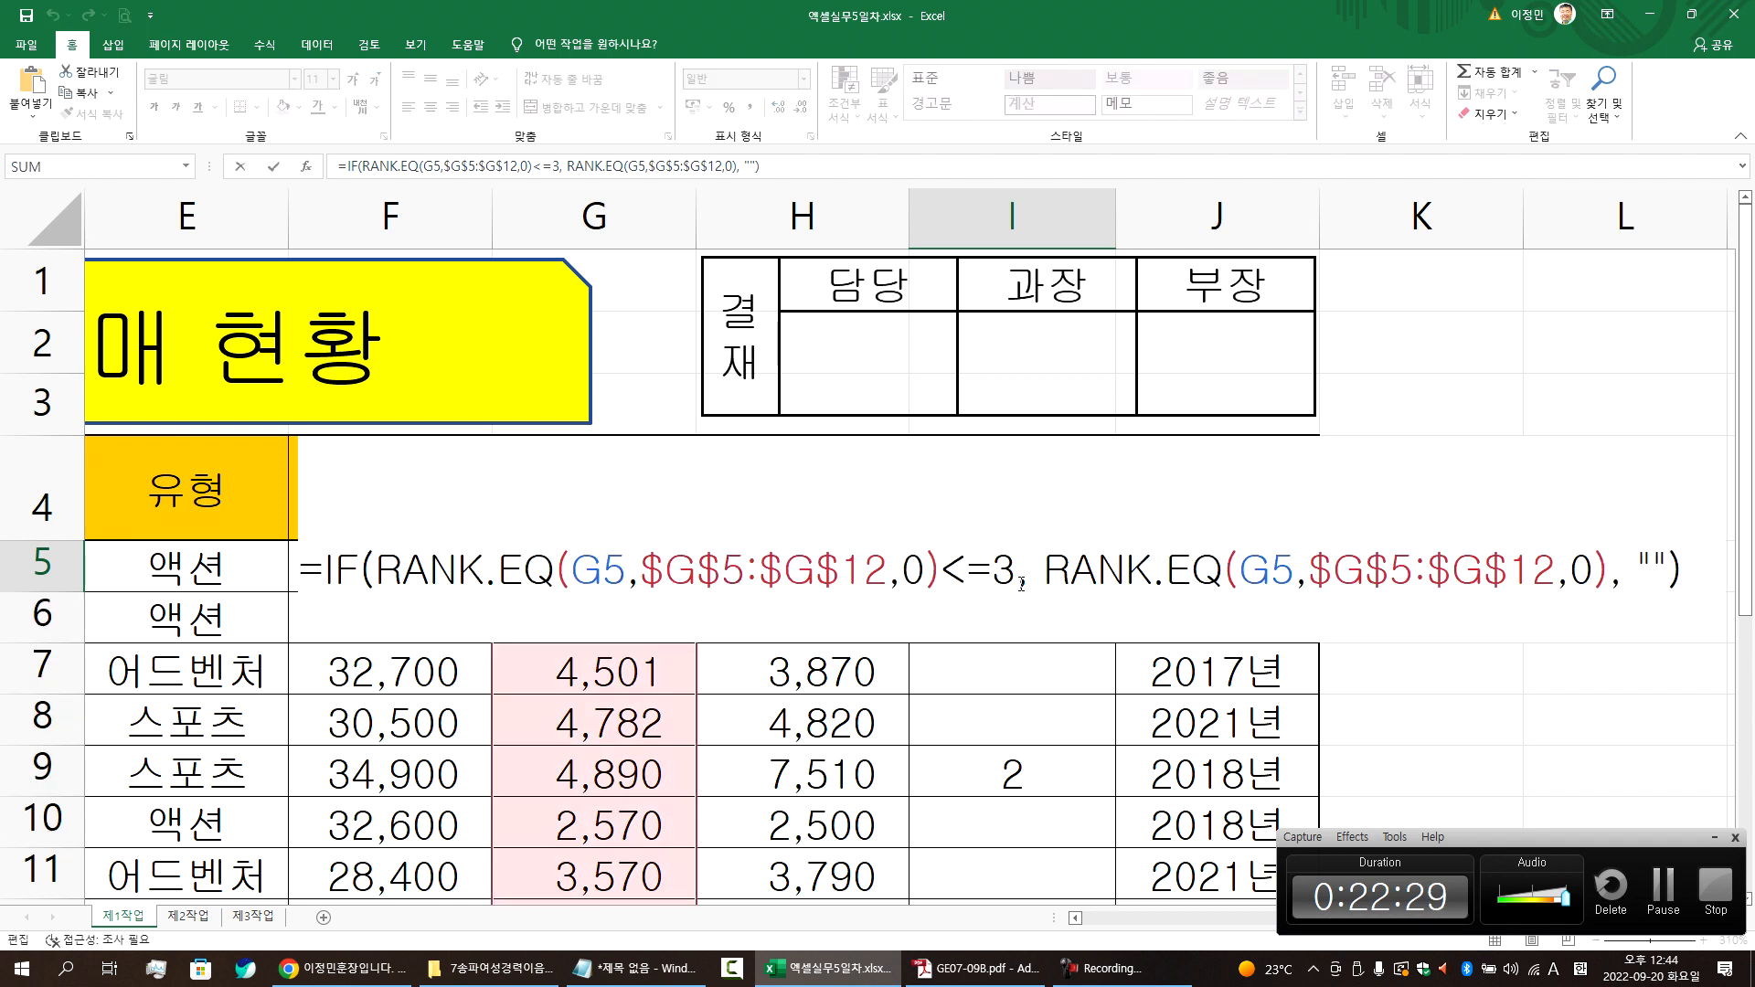
pyautogui.press('Escape')
# - Examine the RIGHT formula in J5, its product code reference B5 and the row 5 record it reads from
pyautogui.doubleClick(1205, 576)
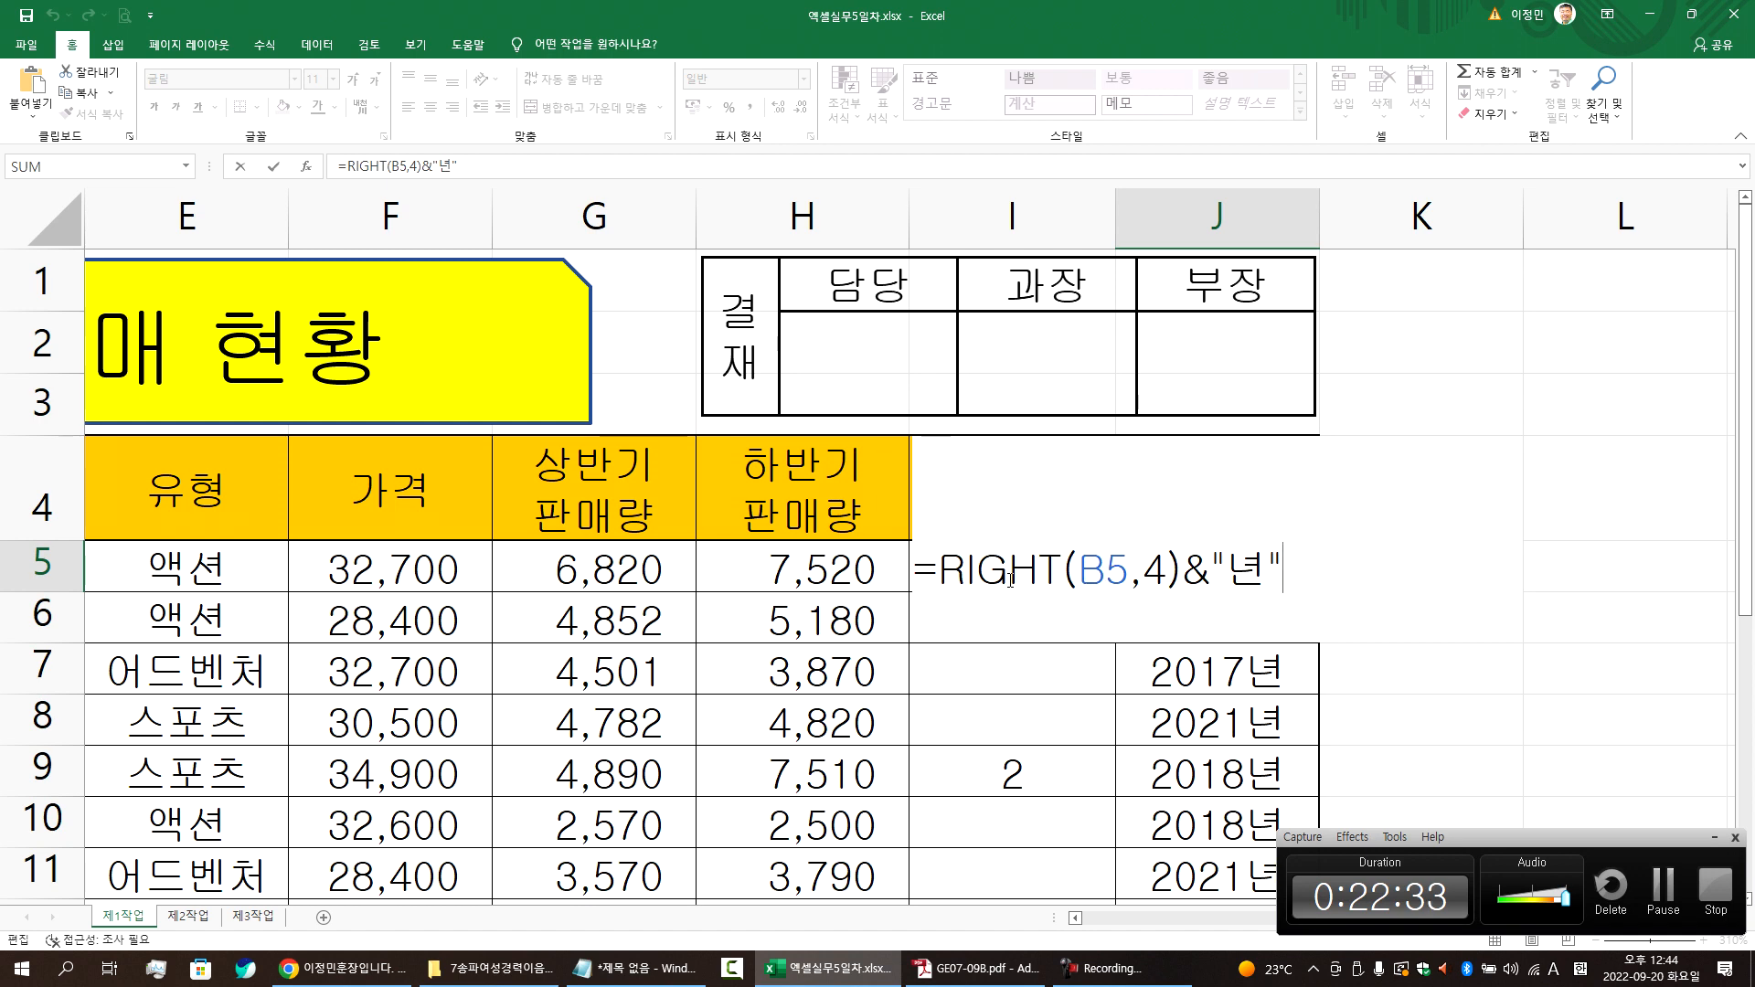
pyautogui.press('Escape')
pyautogui.hscroll(-3, 559, 582)
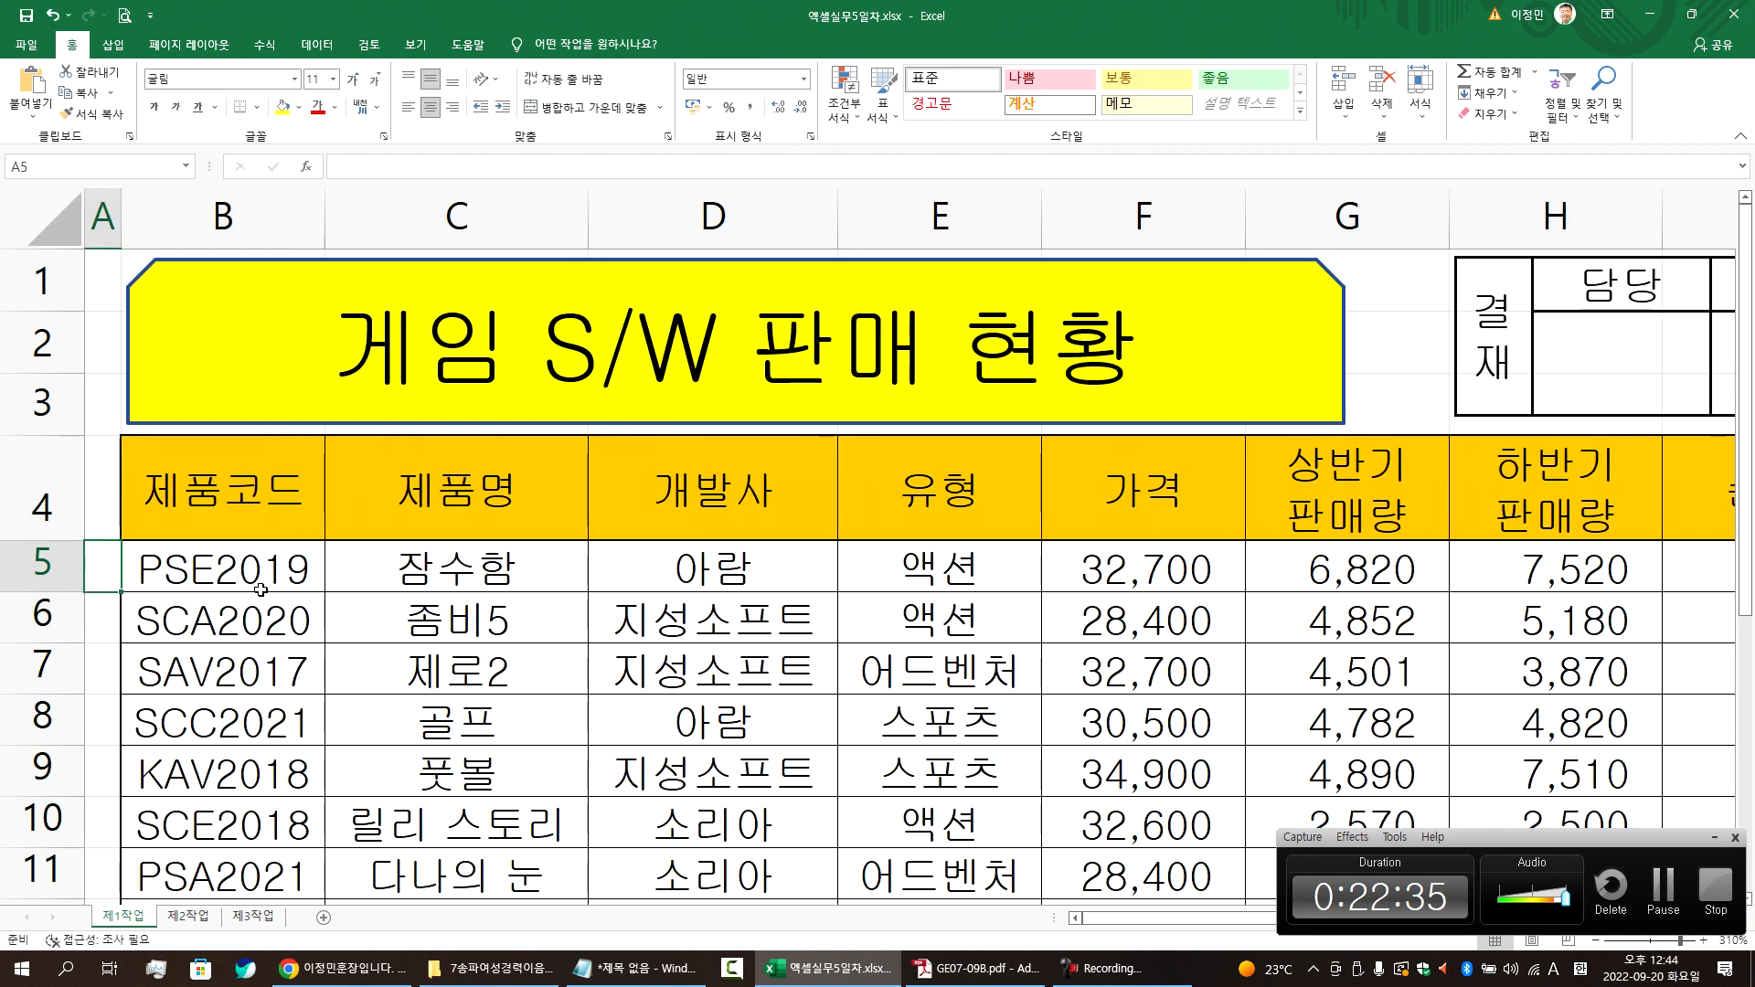
pyautogui.click(236, 574)
pyautogui.click(25, 571)
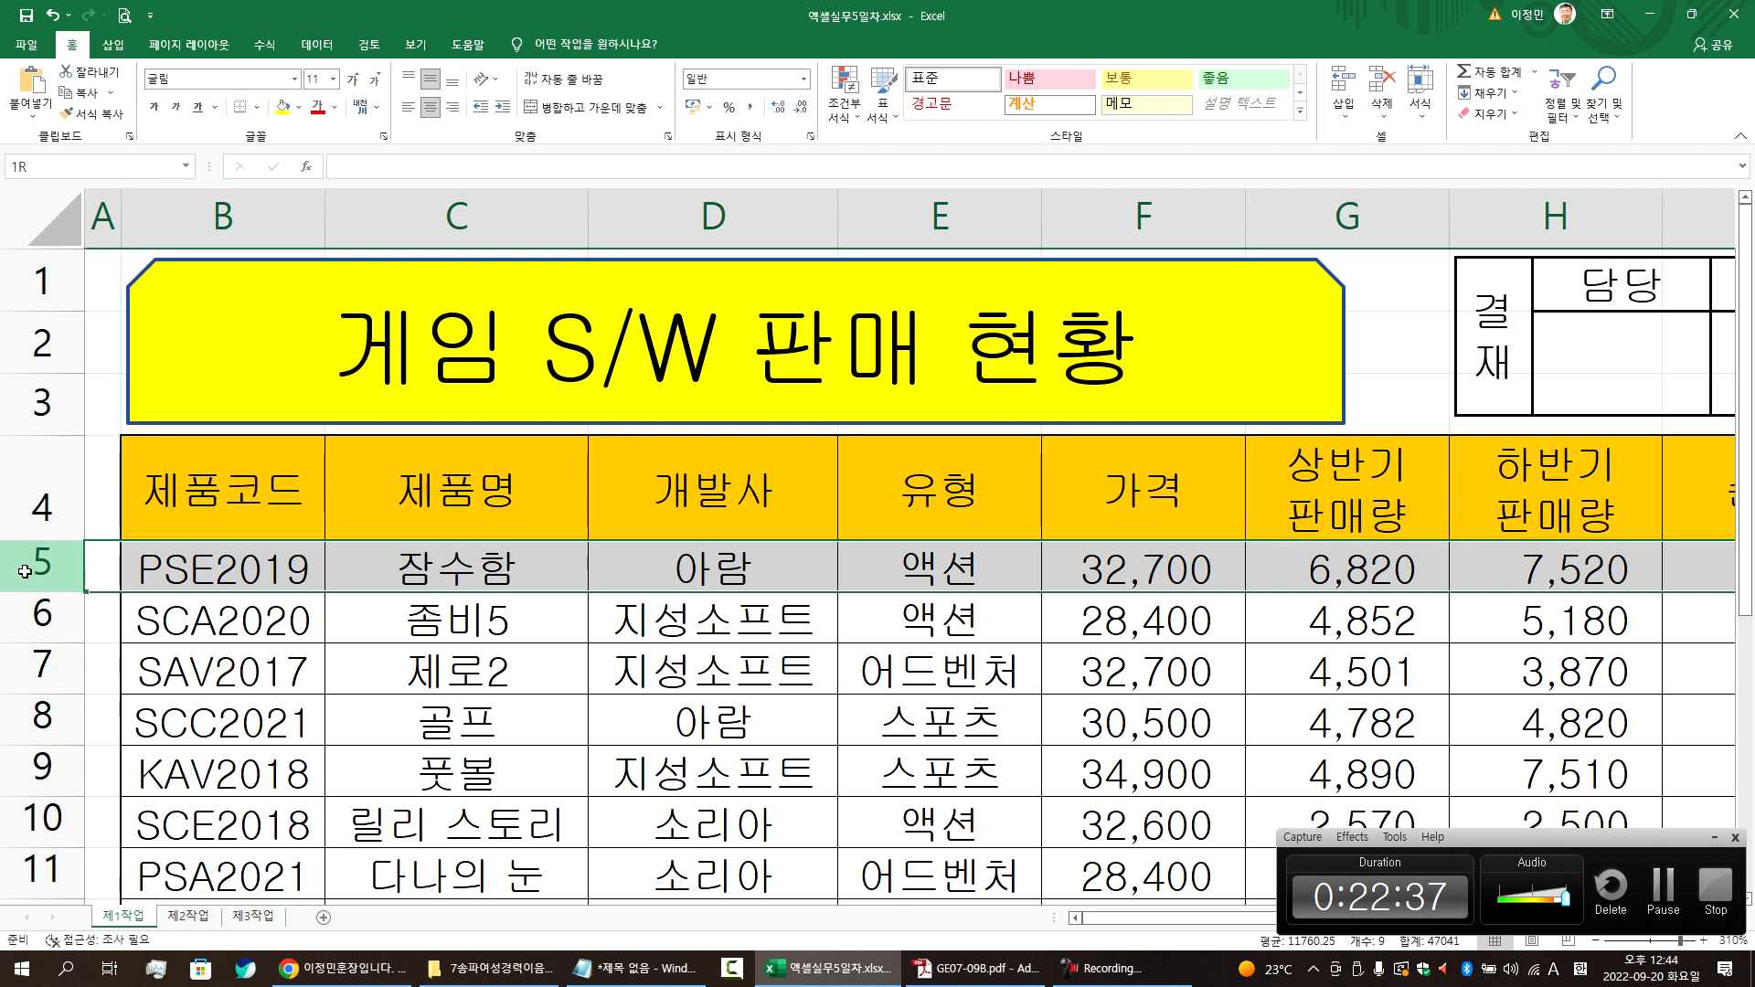
# - Examine the rank formula in I5 together with the cell G5 and the range G5:G12 it refers to
pyautogui.moveTo(1111, 919); pyautogui.dragTo(1430, 931)
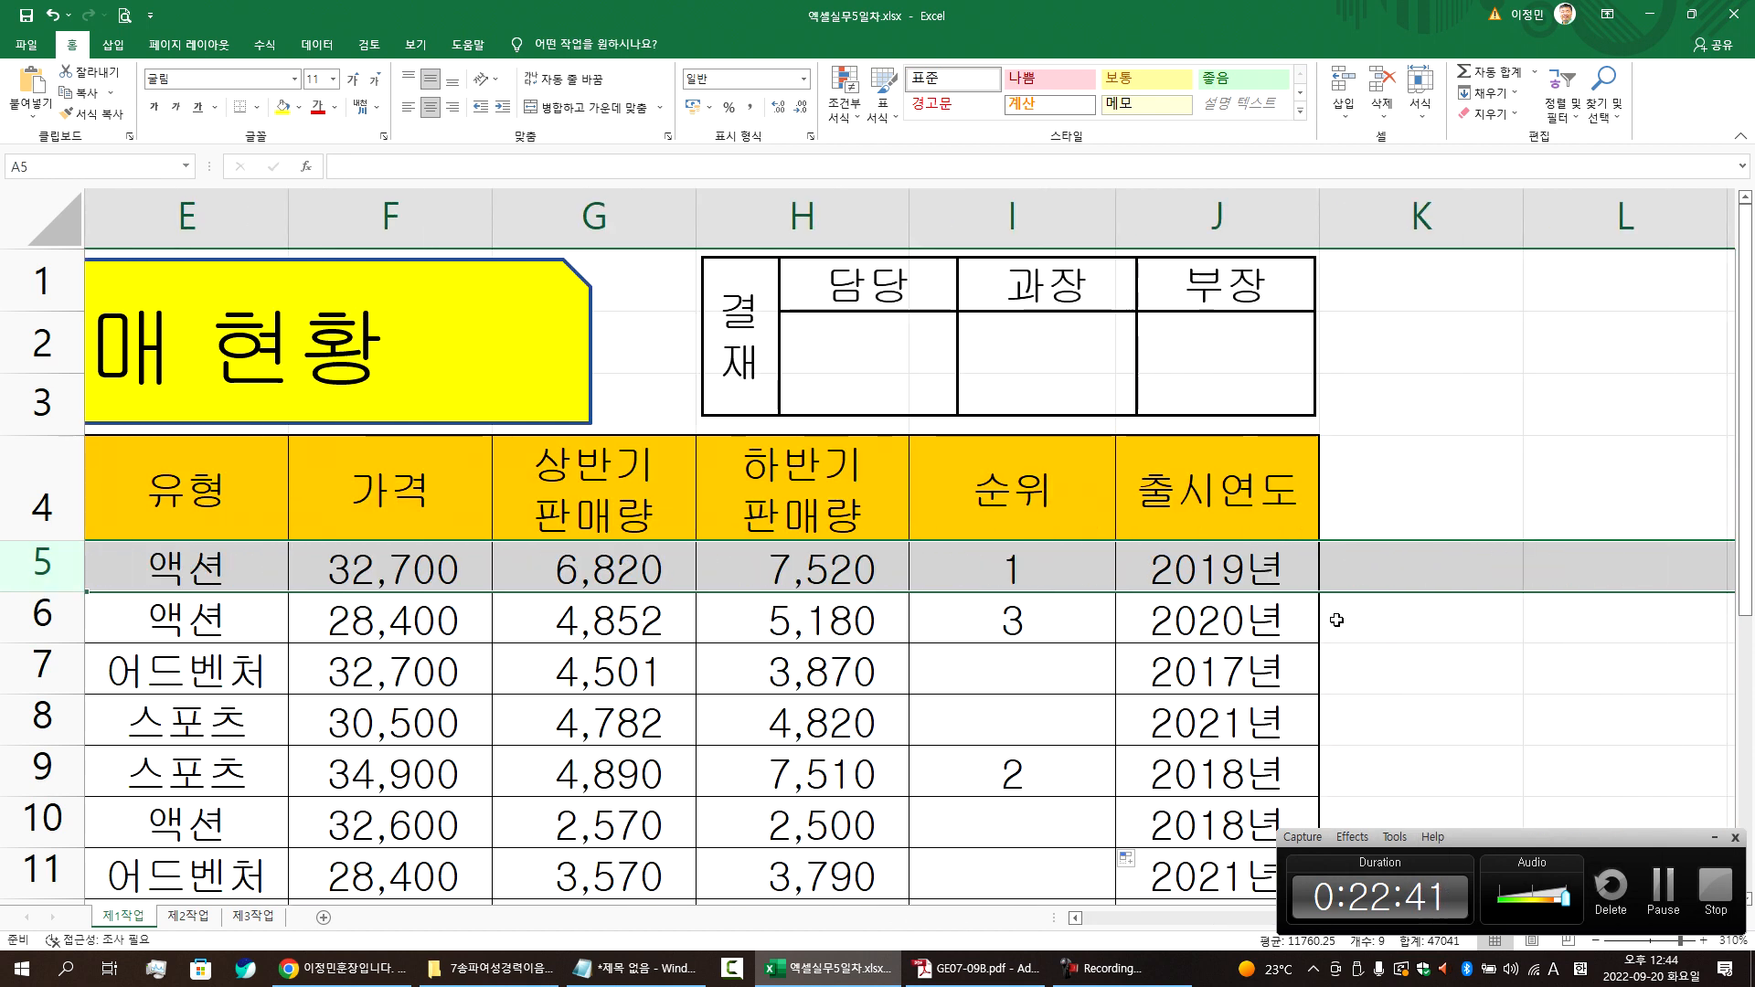
pyautogui.doubleClick(1042, 586)
pyautogui.press('Escape')
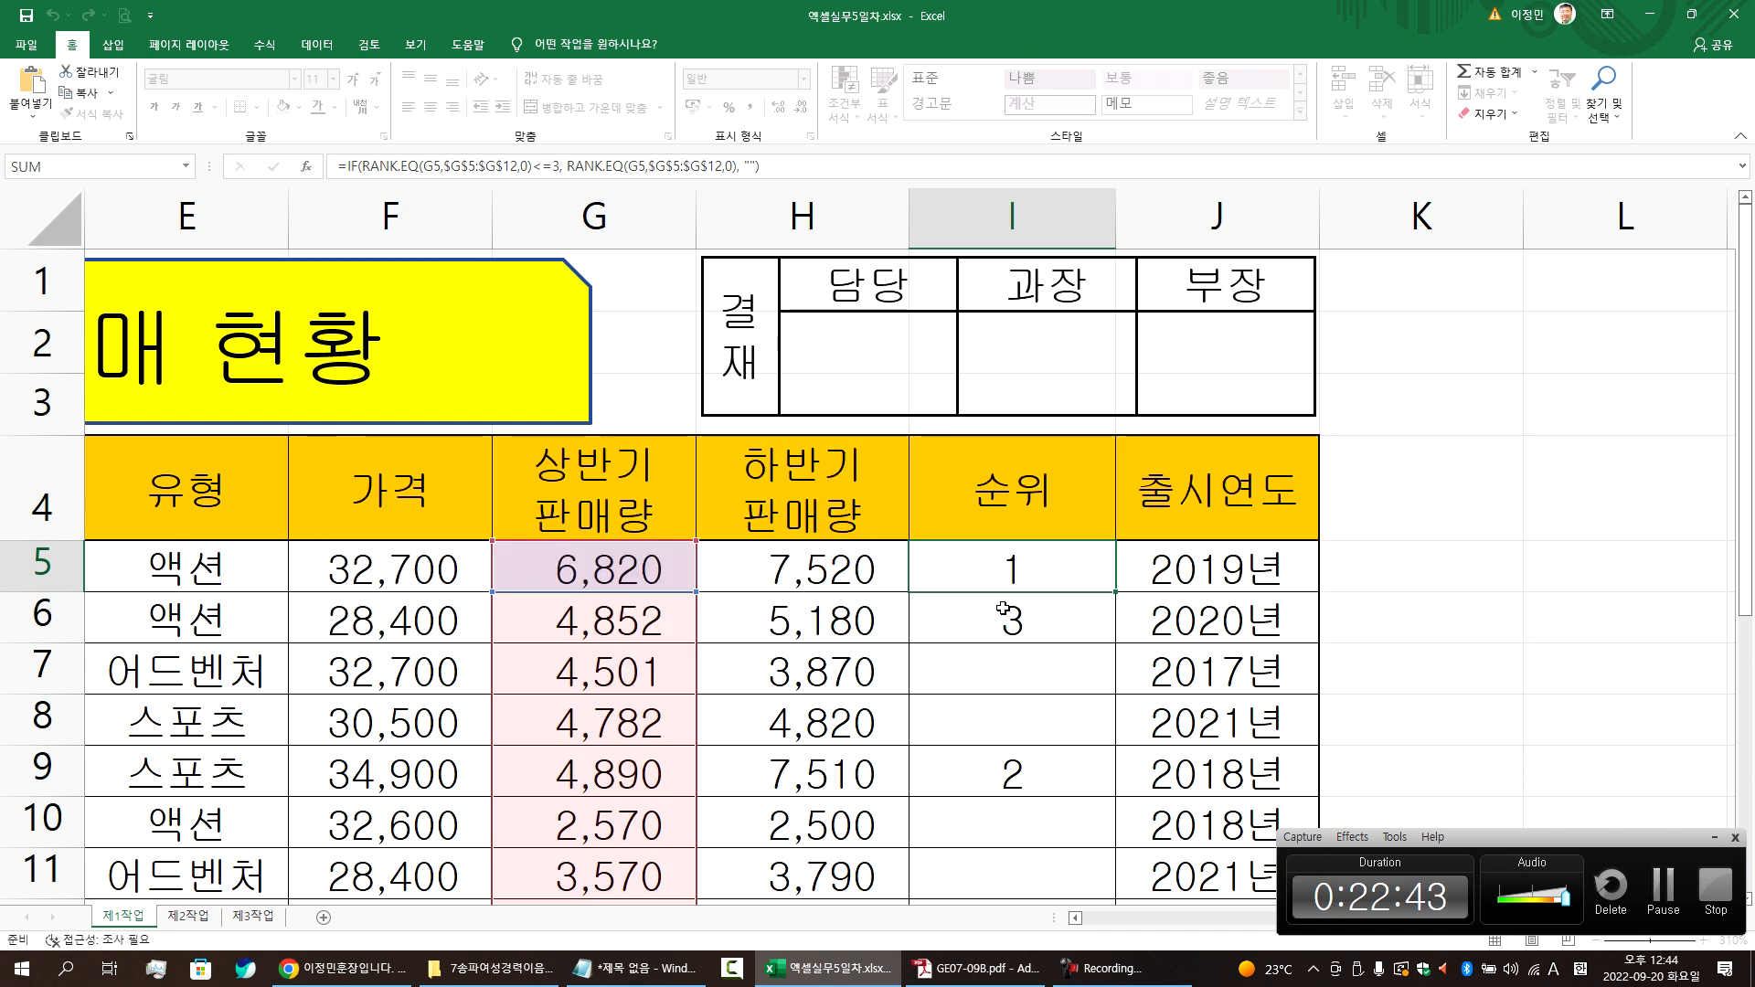
pyautogui.click(566, 574)
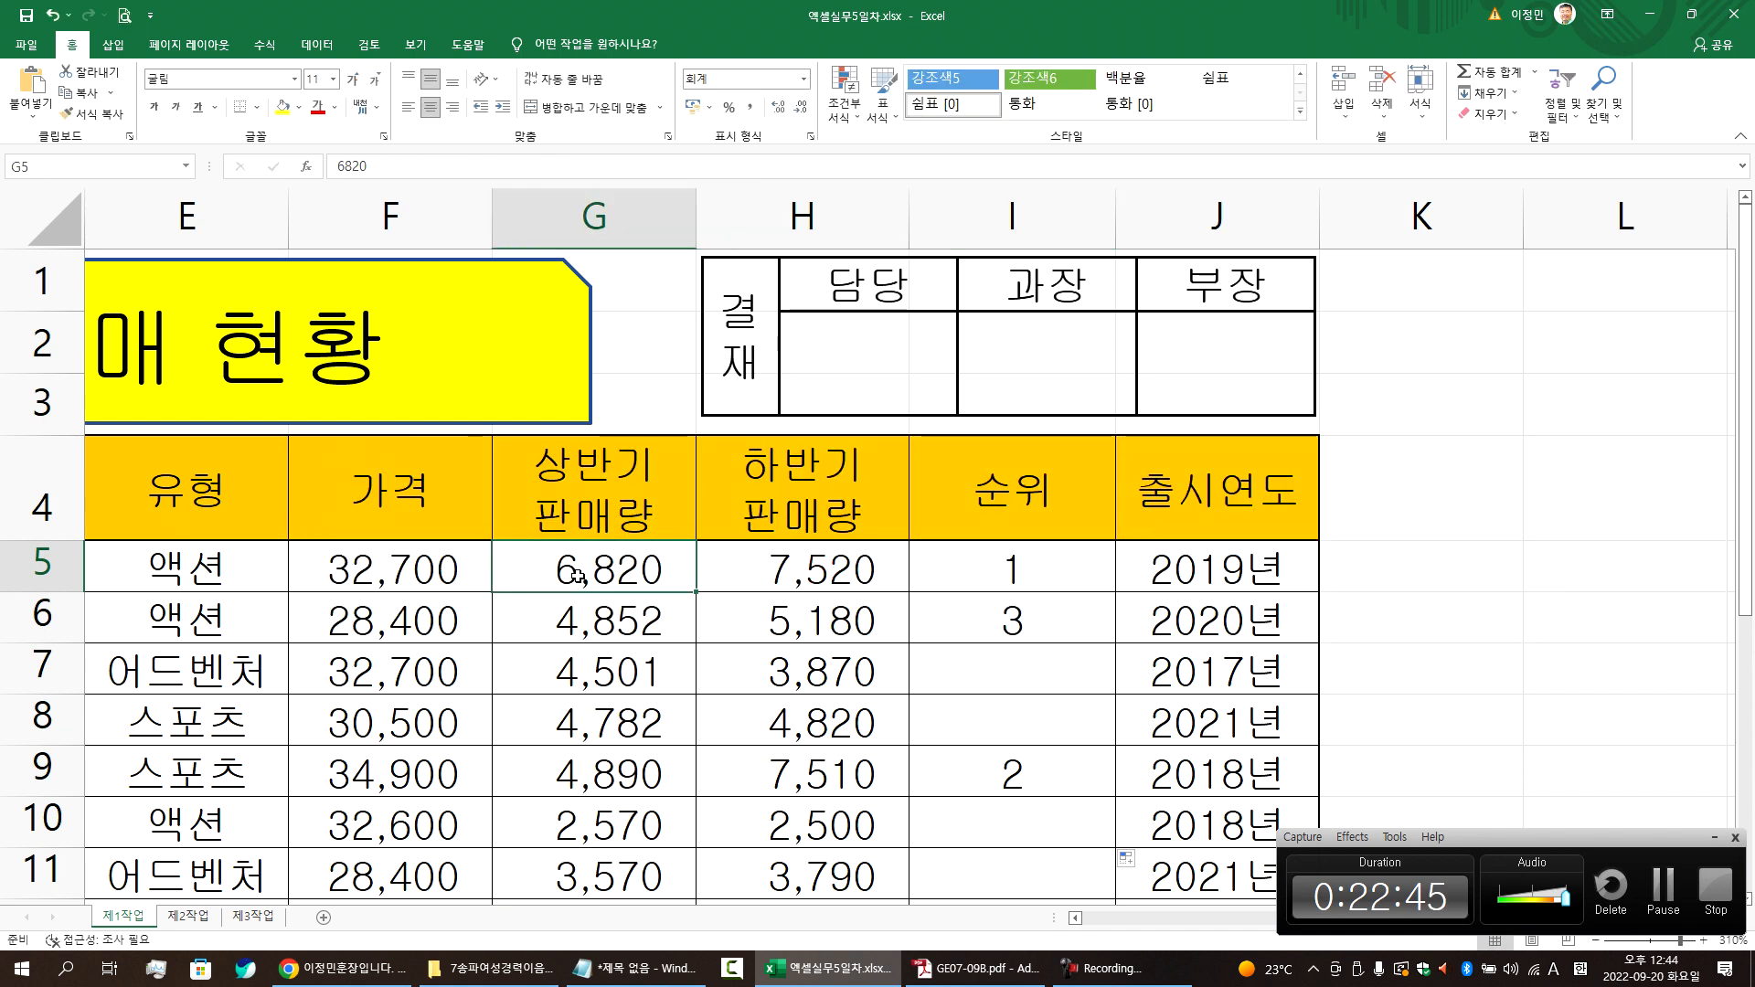
pyautogui.moveTo(562, 642)
pyautogui.mouseDown()
pyautogui.moveTo(585, 882)
pyautogui.moveTo(588, 645)
pyautogui.mouseUp()
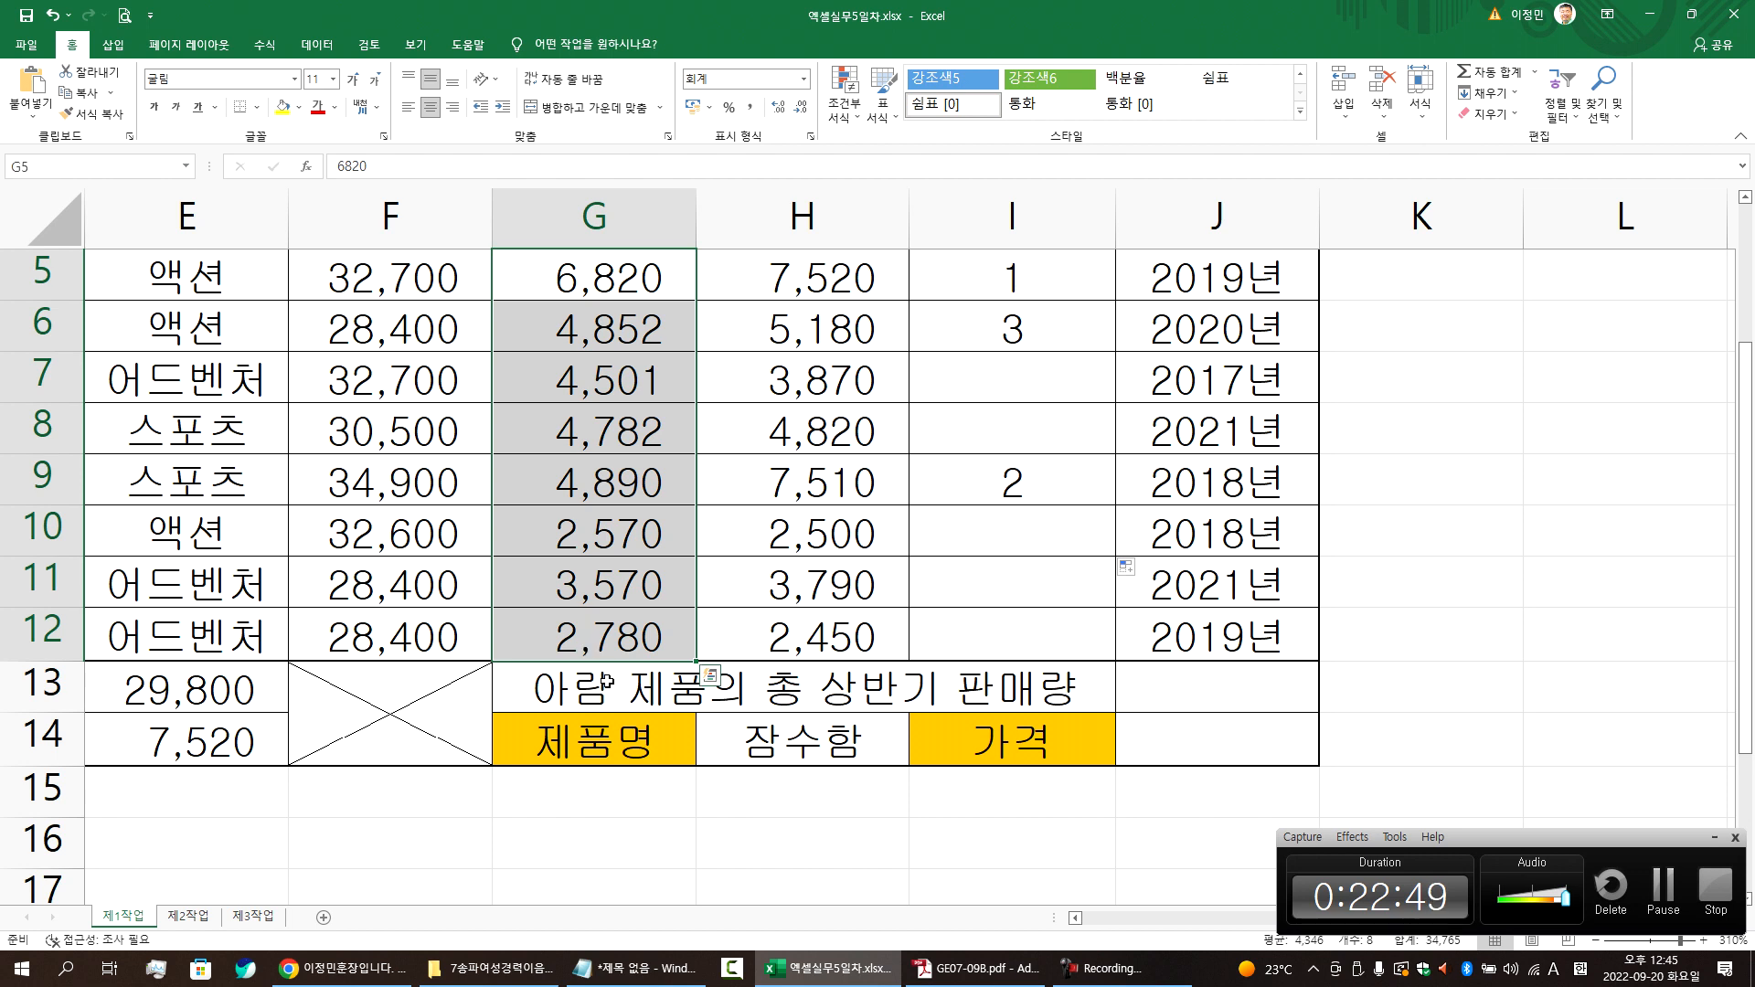
pyautogui.scroll(1, 600, 681)
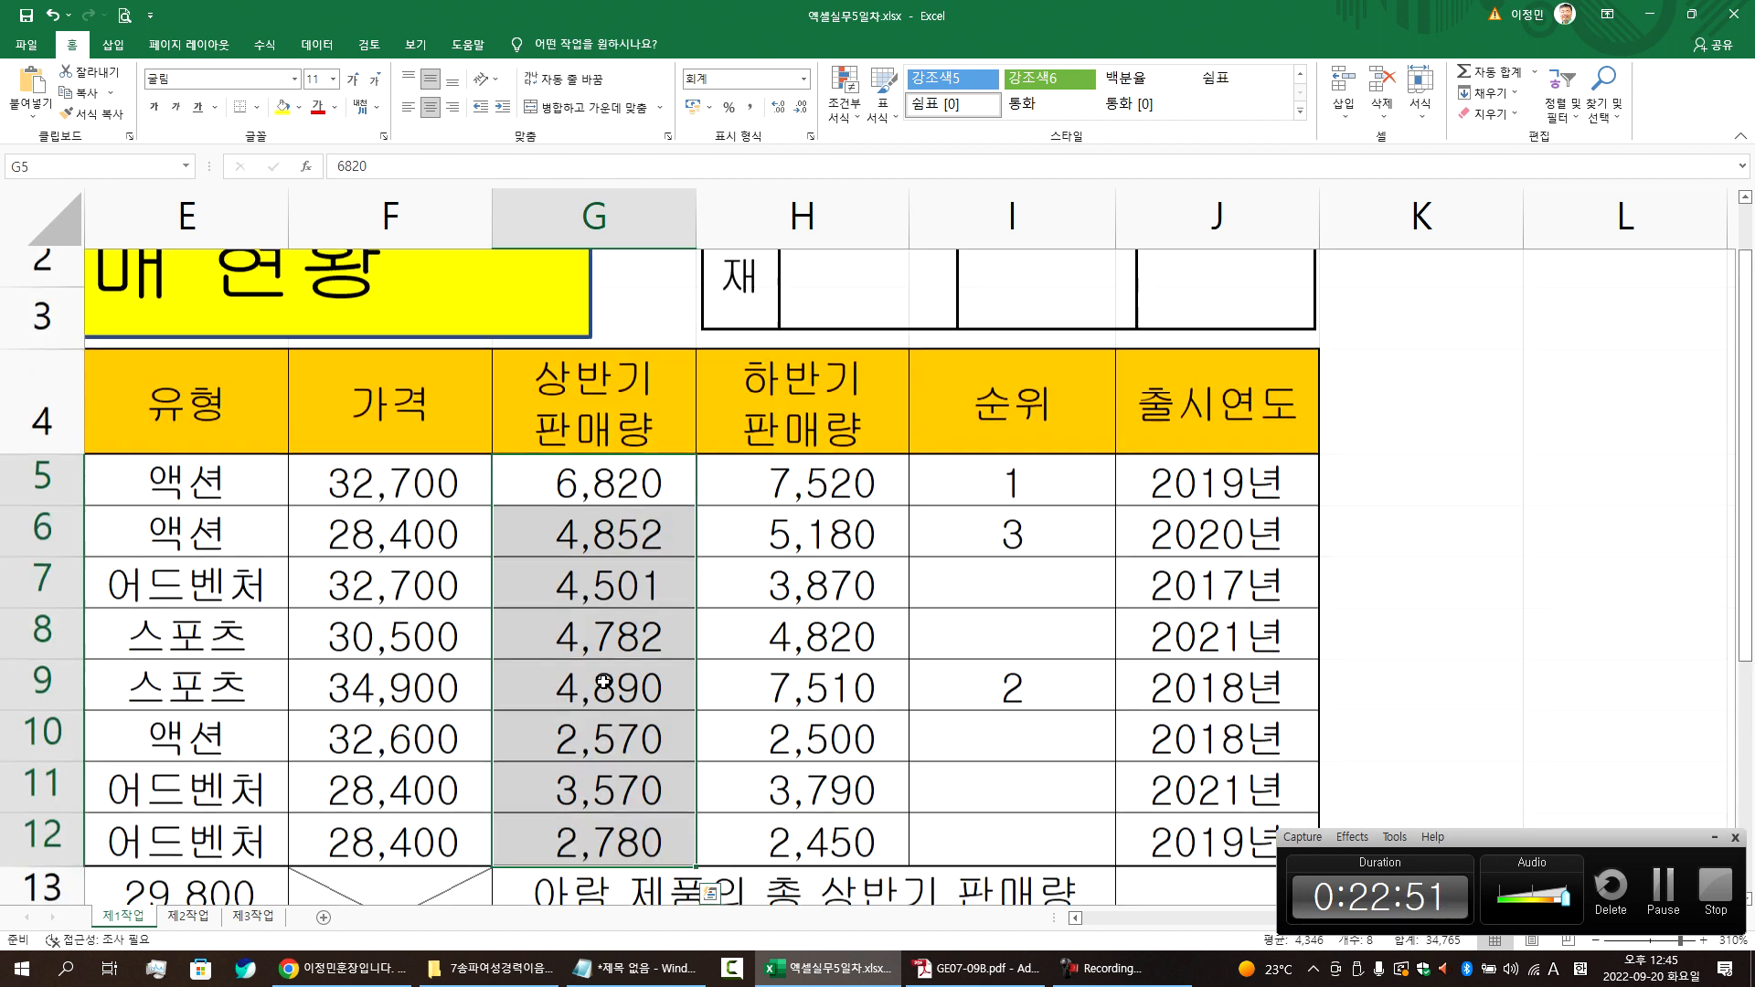
# - Examine the SUMIF / COUNTIF formula in E13 and the ranges it refers to
pyautogui.hscroll(-2, 614, 689)
pyautogui.scroll(-3, 614, 689)
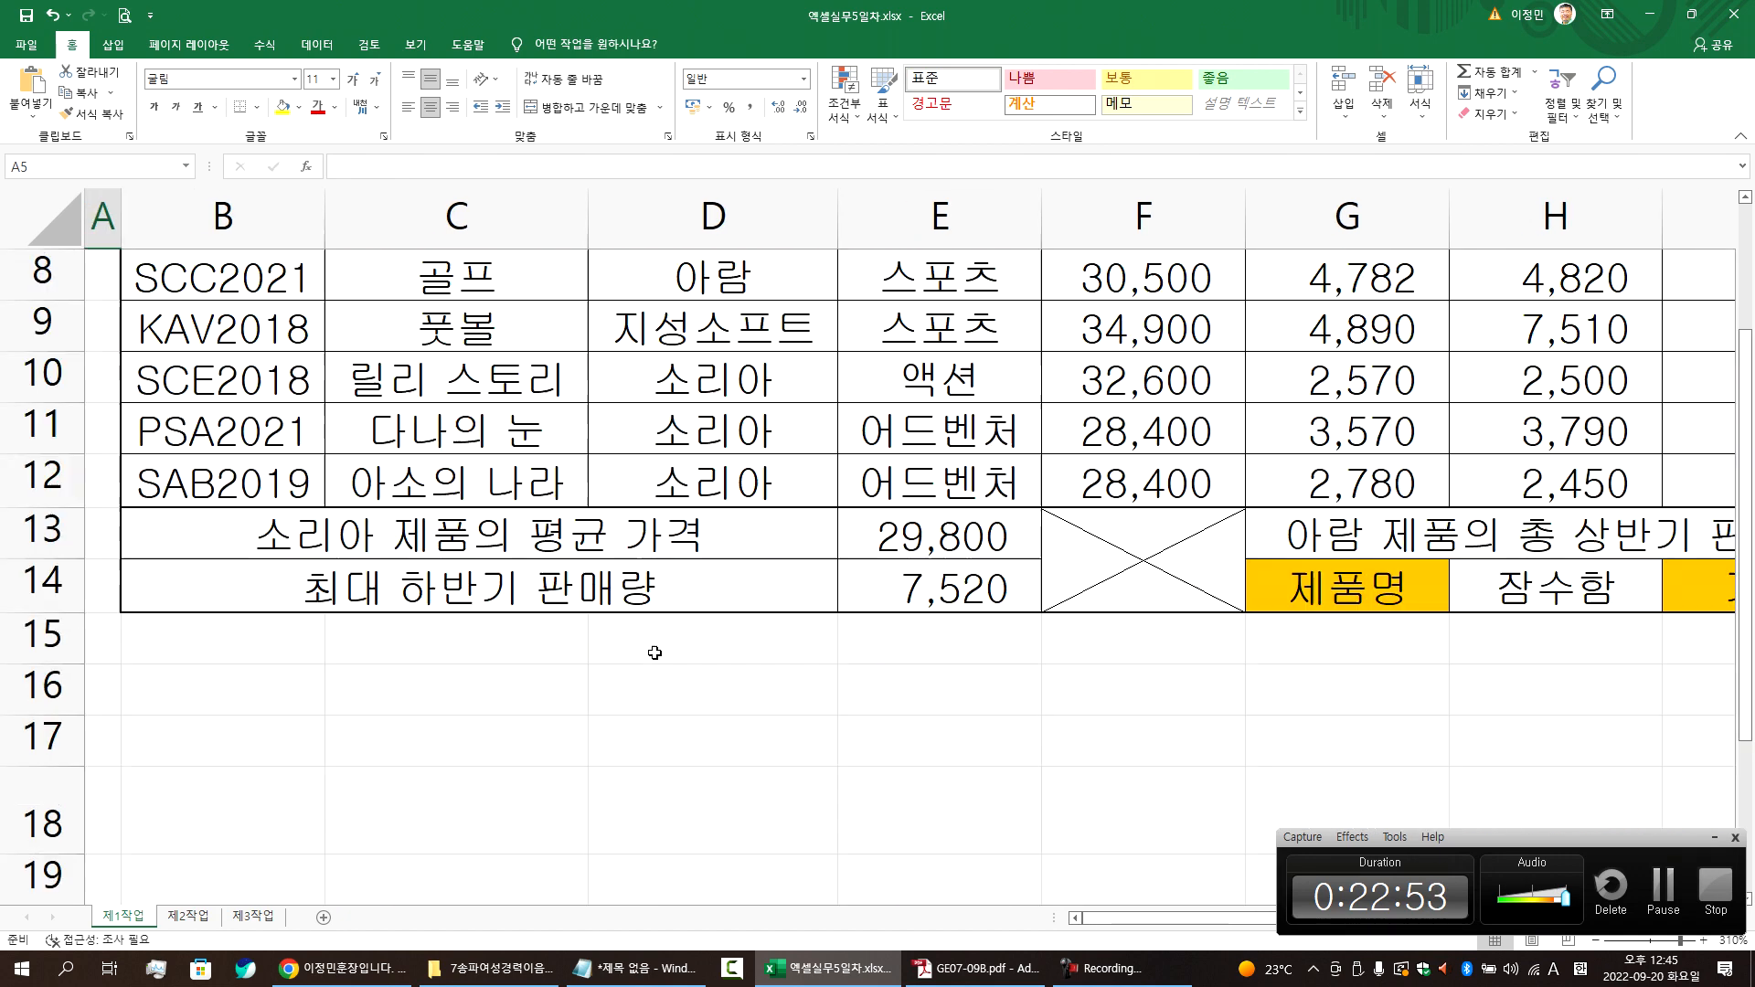
pyautogui.doubleClick(910, 452)
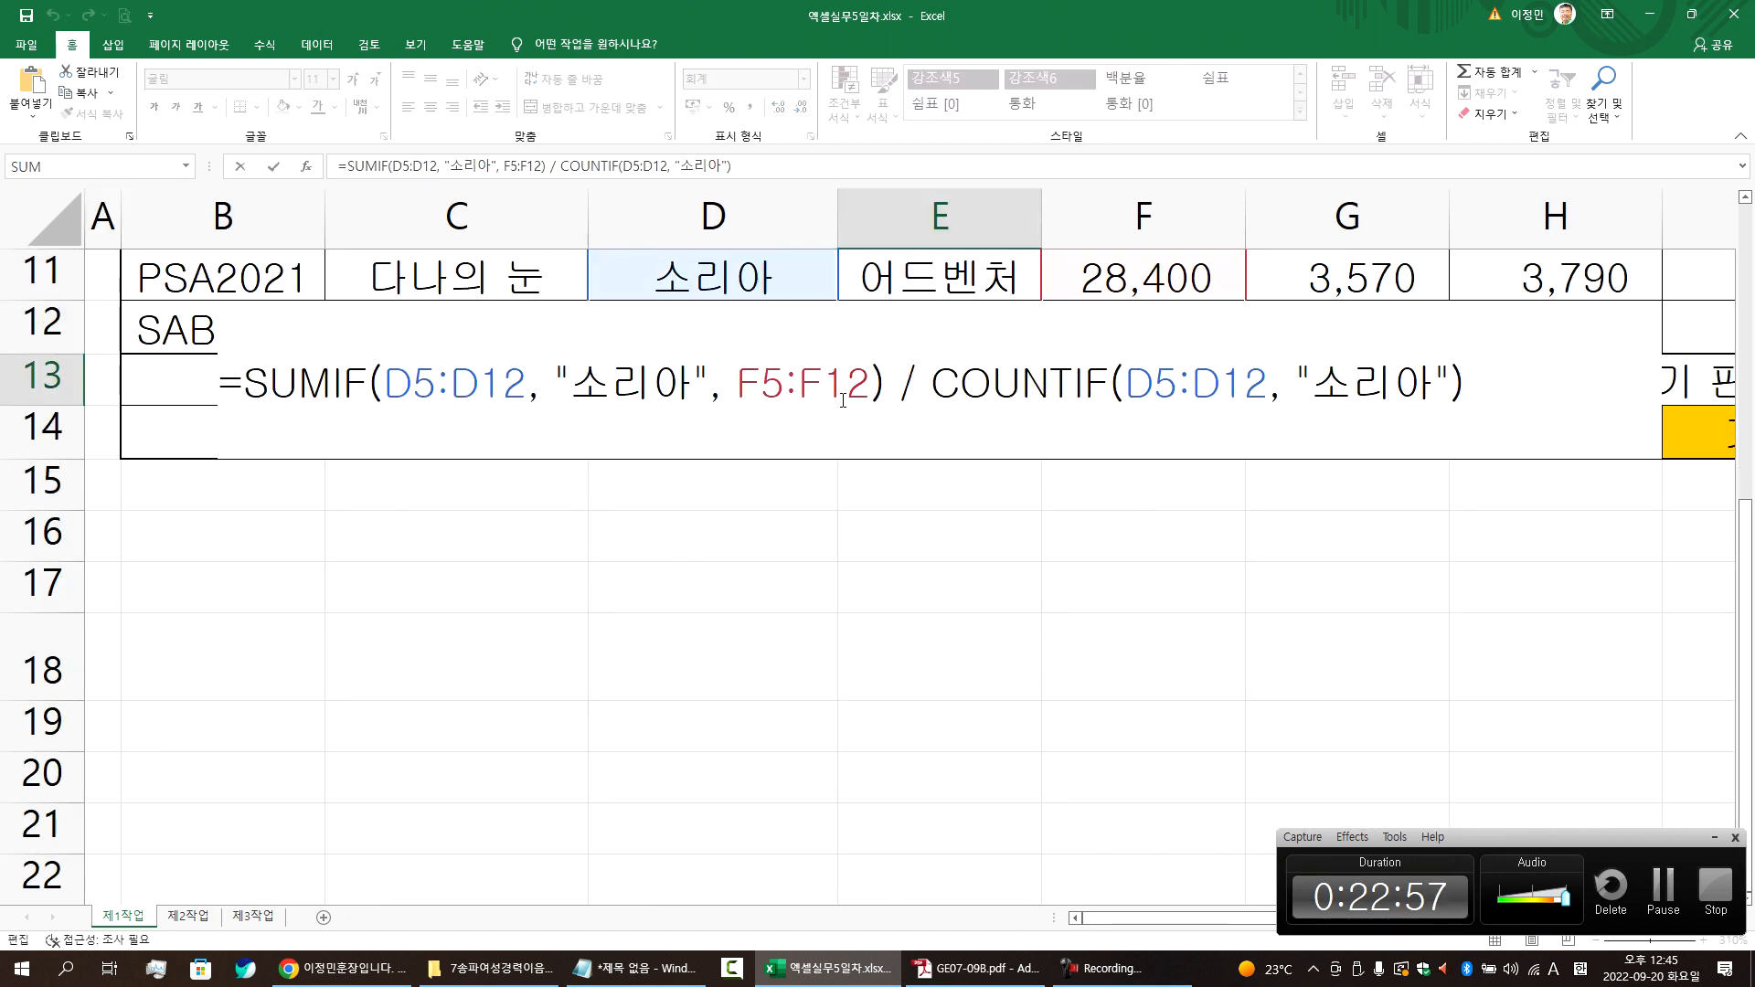
pyautogui.hotkey('ctrl', 'Return')
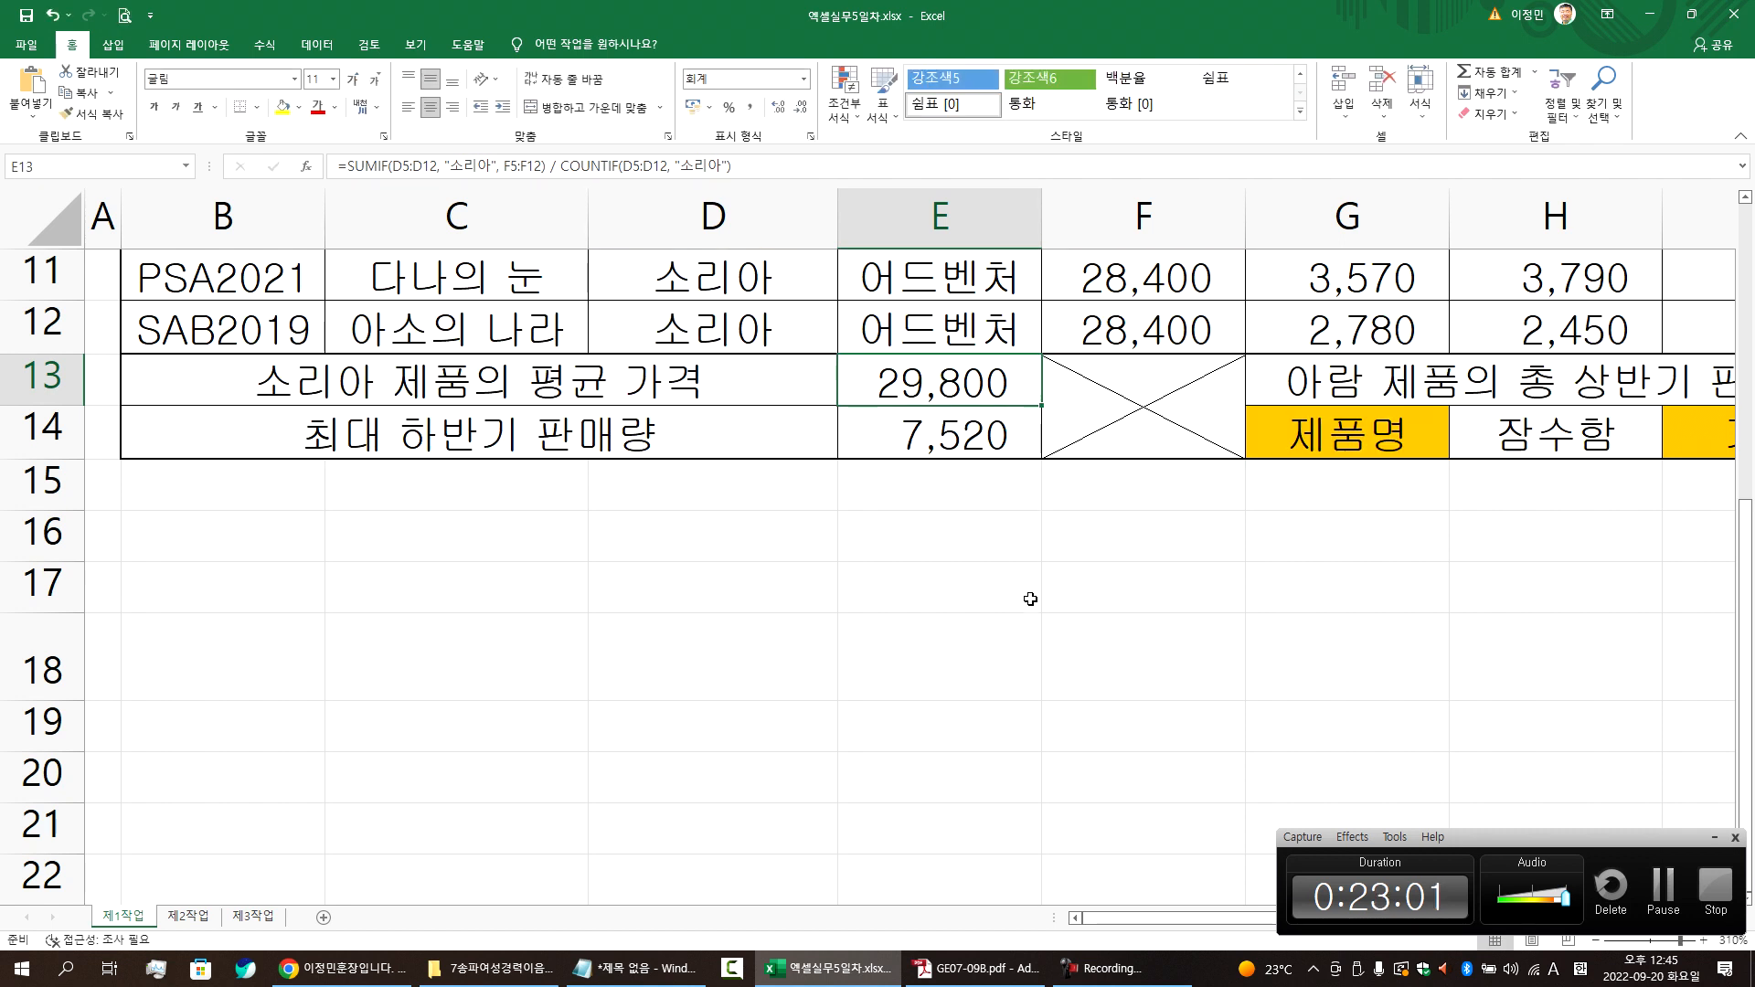
pyautogui.doubleClick(995, 385)
# - Examine the MAX formula in E14 and its defined-name argument, leaving it unedited
pyautogui.click(964, 435)
pyautogui.doubleClick(960, 437)
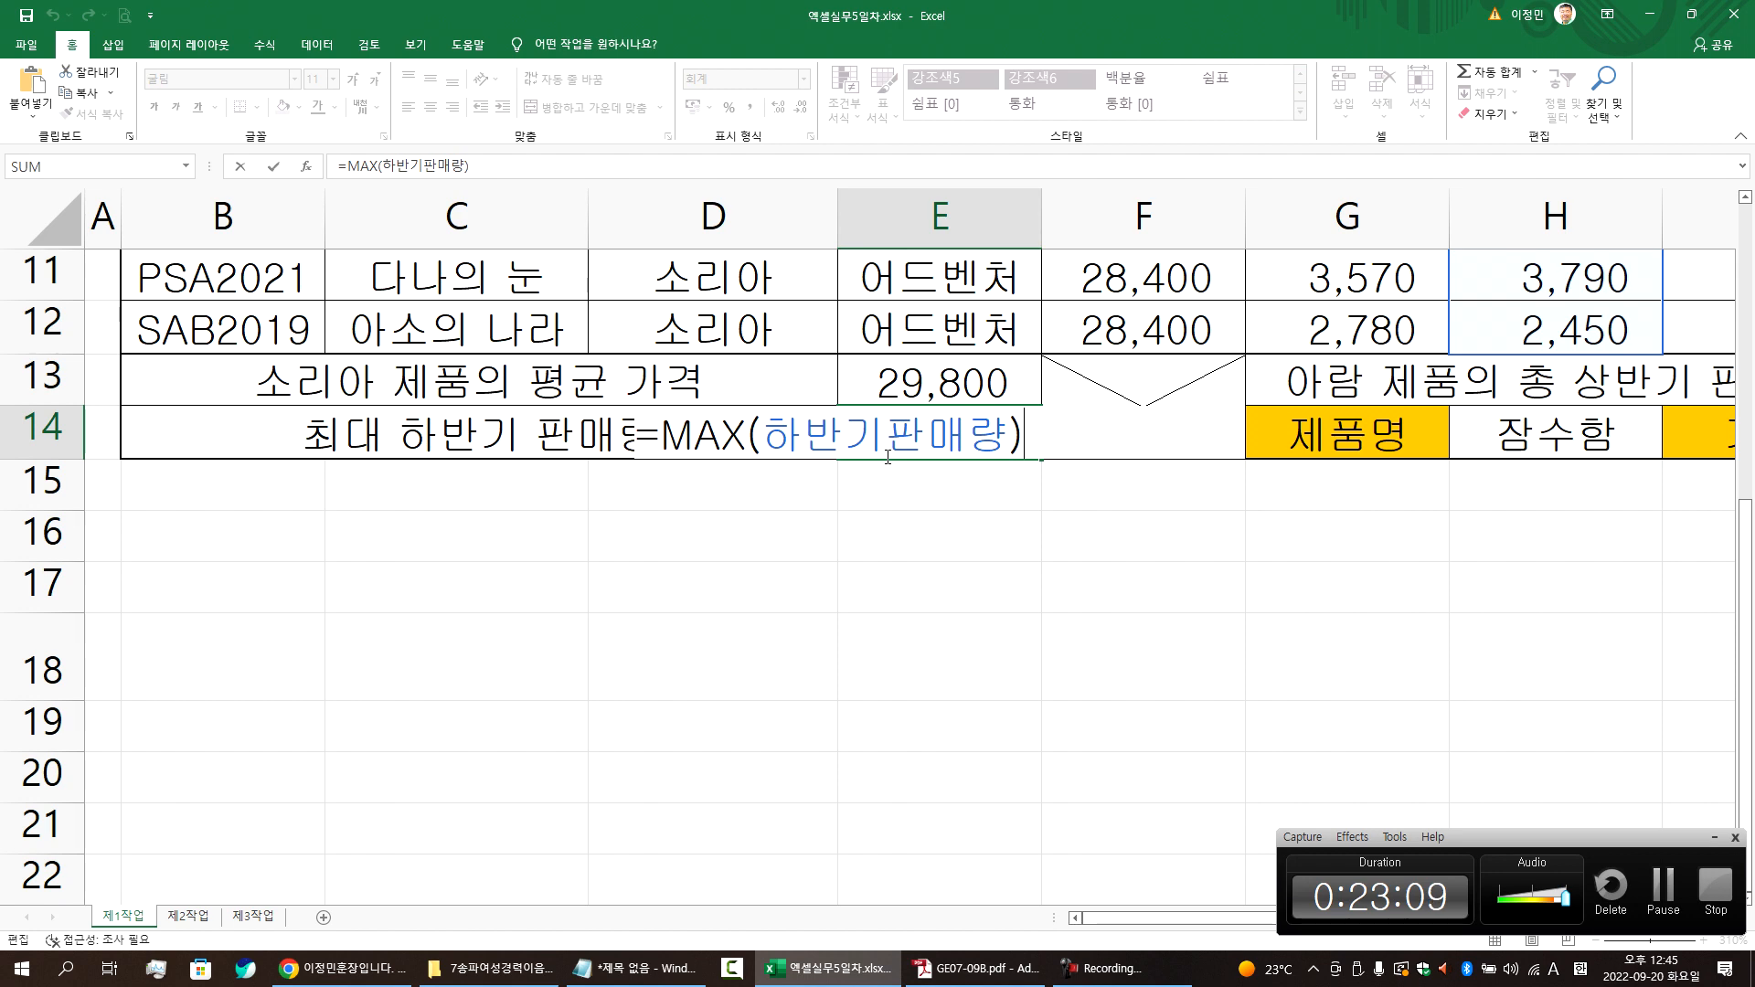
pyautogui.press('Escape')
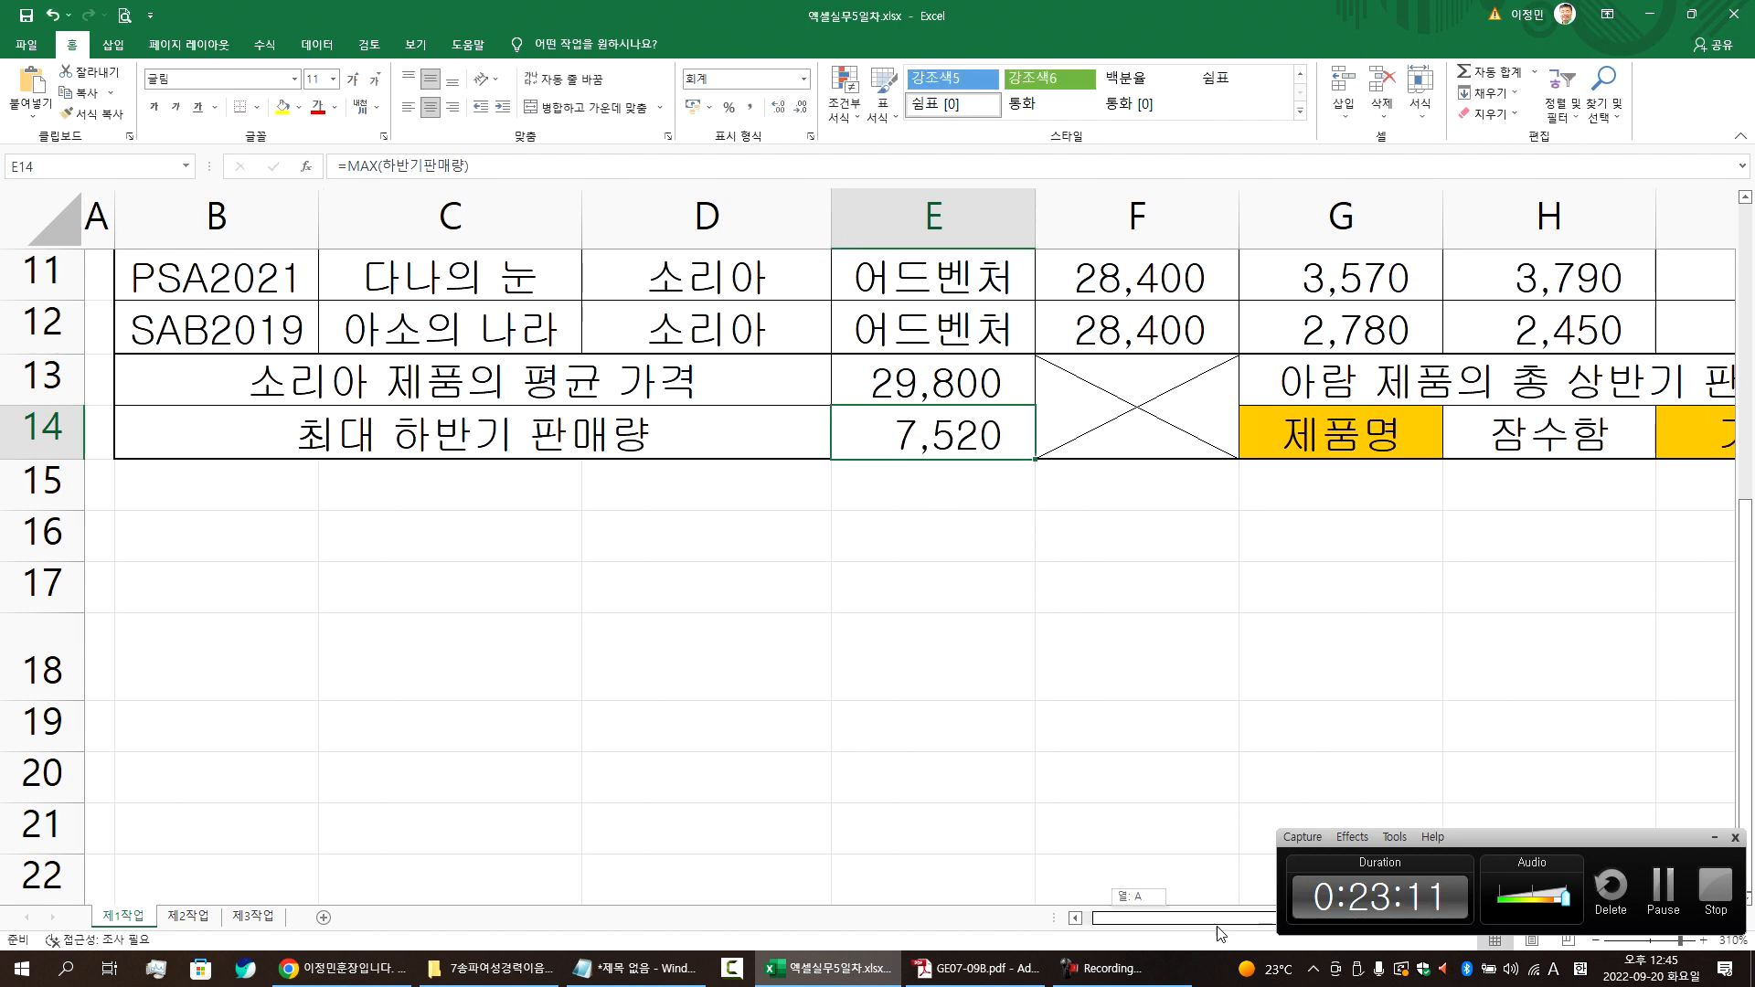
# - Examine the empty cell J13 and its label, and read the item (5) DSUM requirement in the Notepad notes
pyautogui.hscroll(3, 1141, 928)
pyautogui.click(1460, 392)
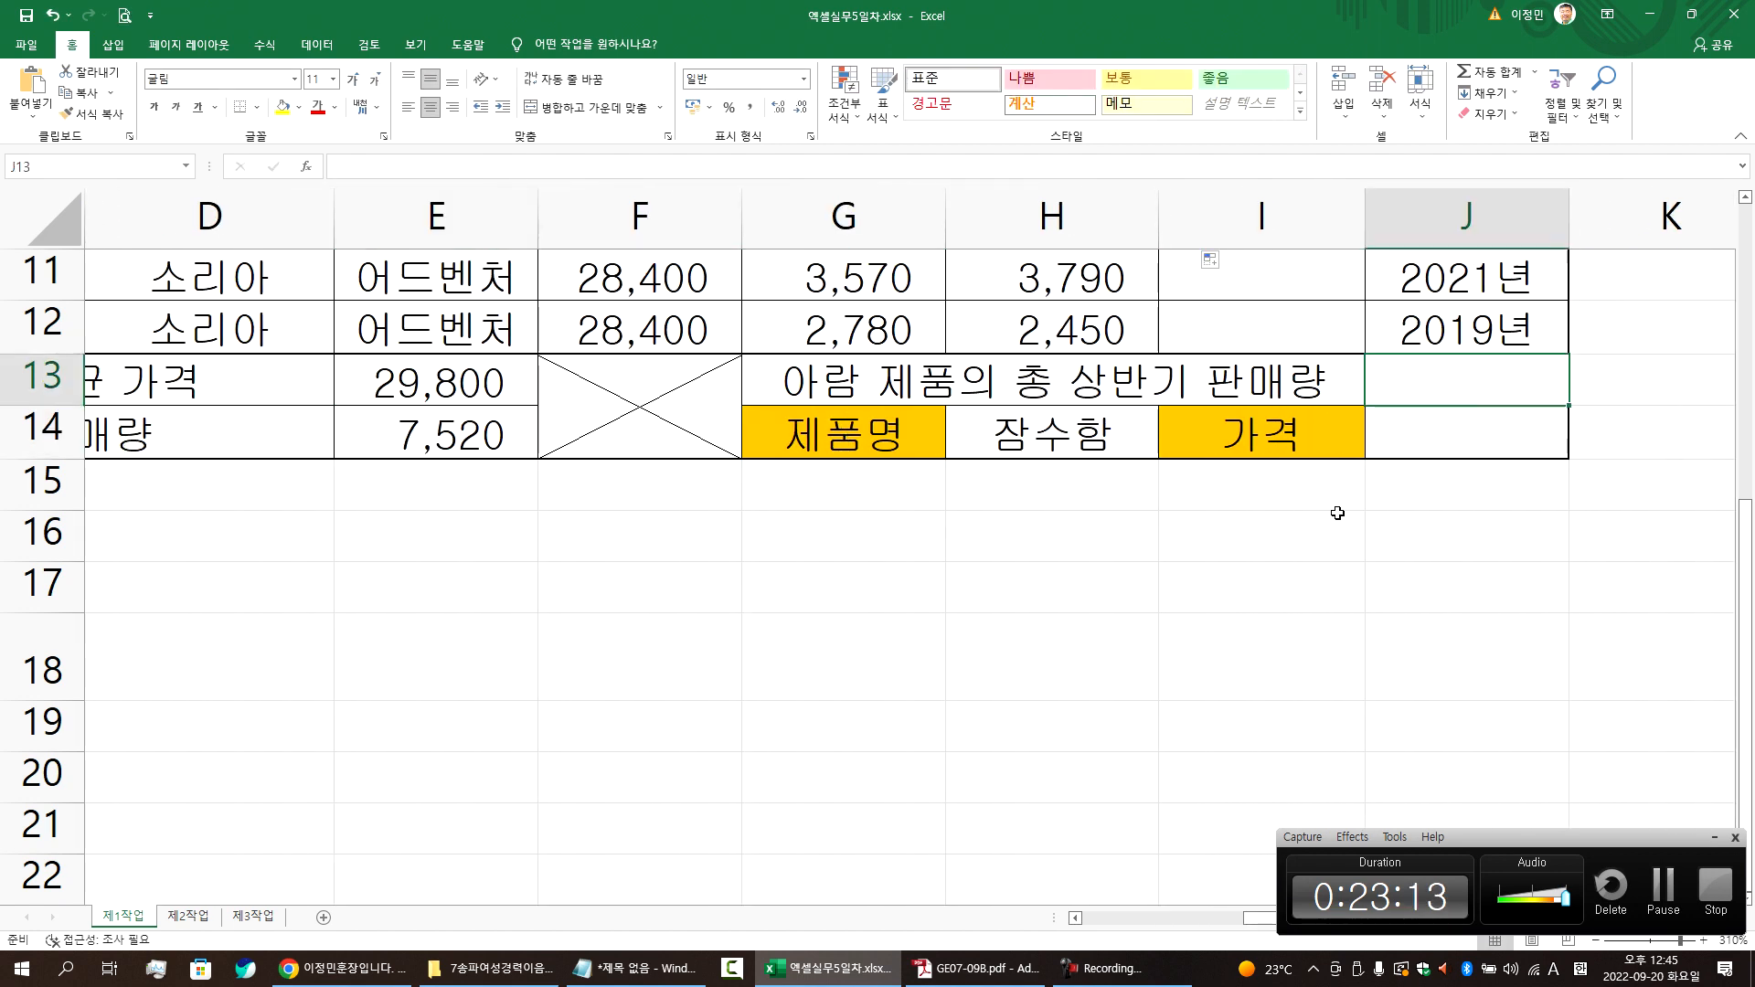
pyautogui.scroll(4, 932, 537)
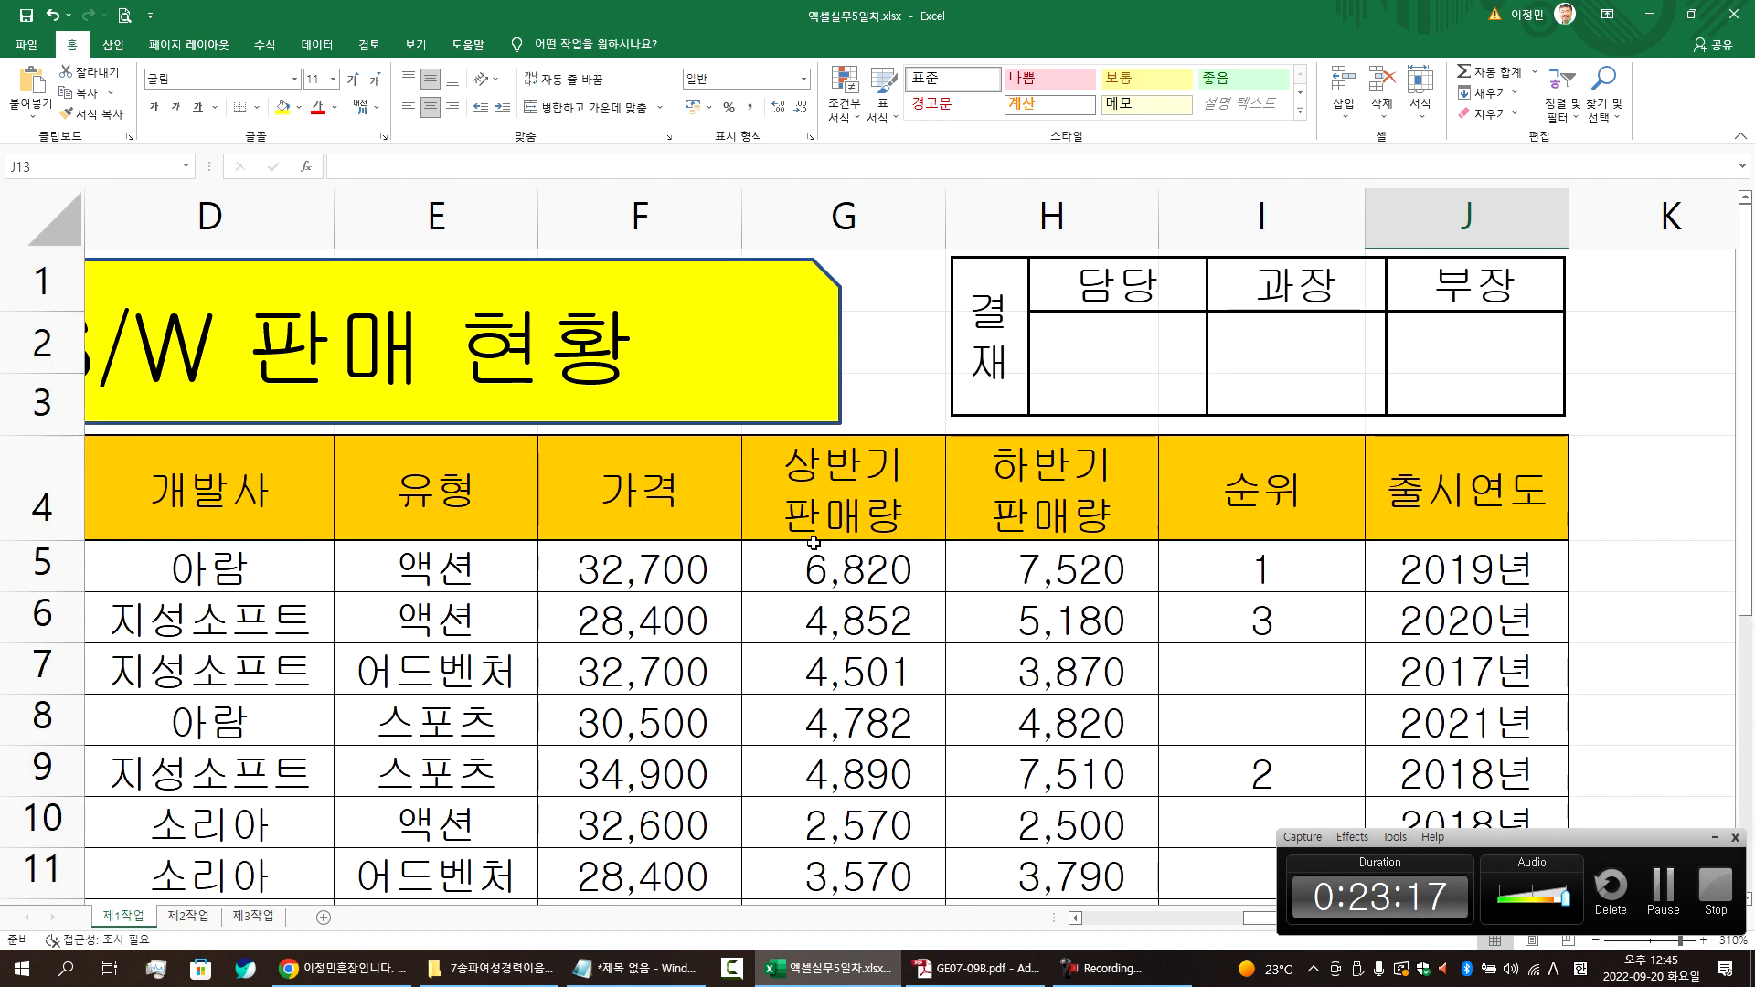
pyautogui.scroll(-2, 814, 543)
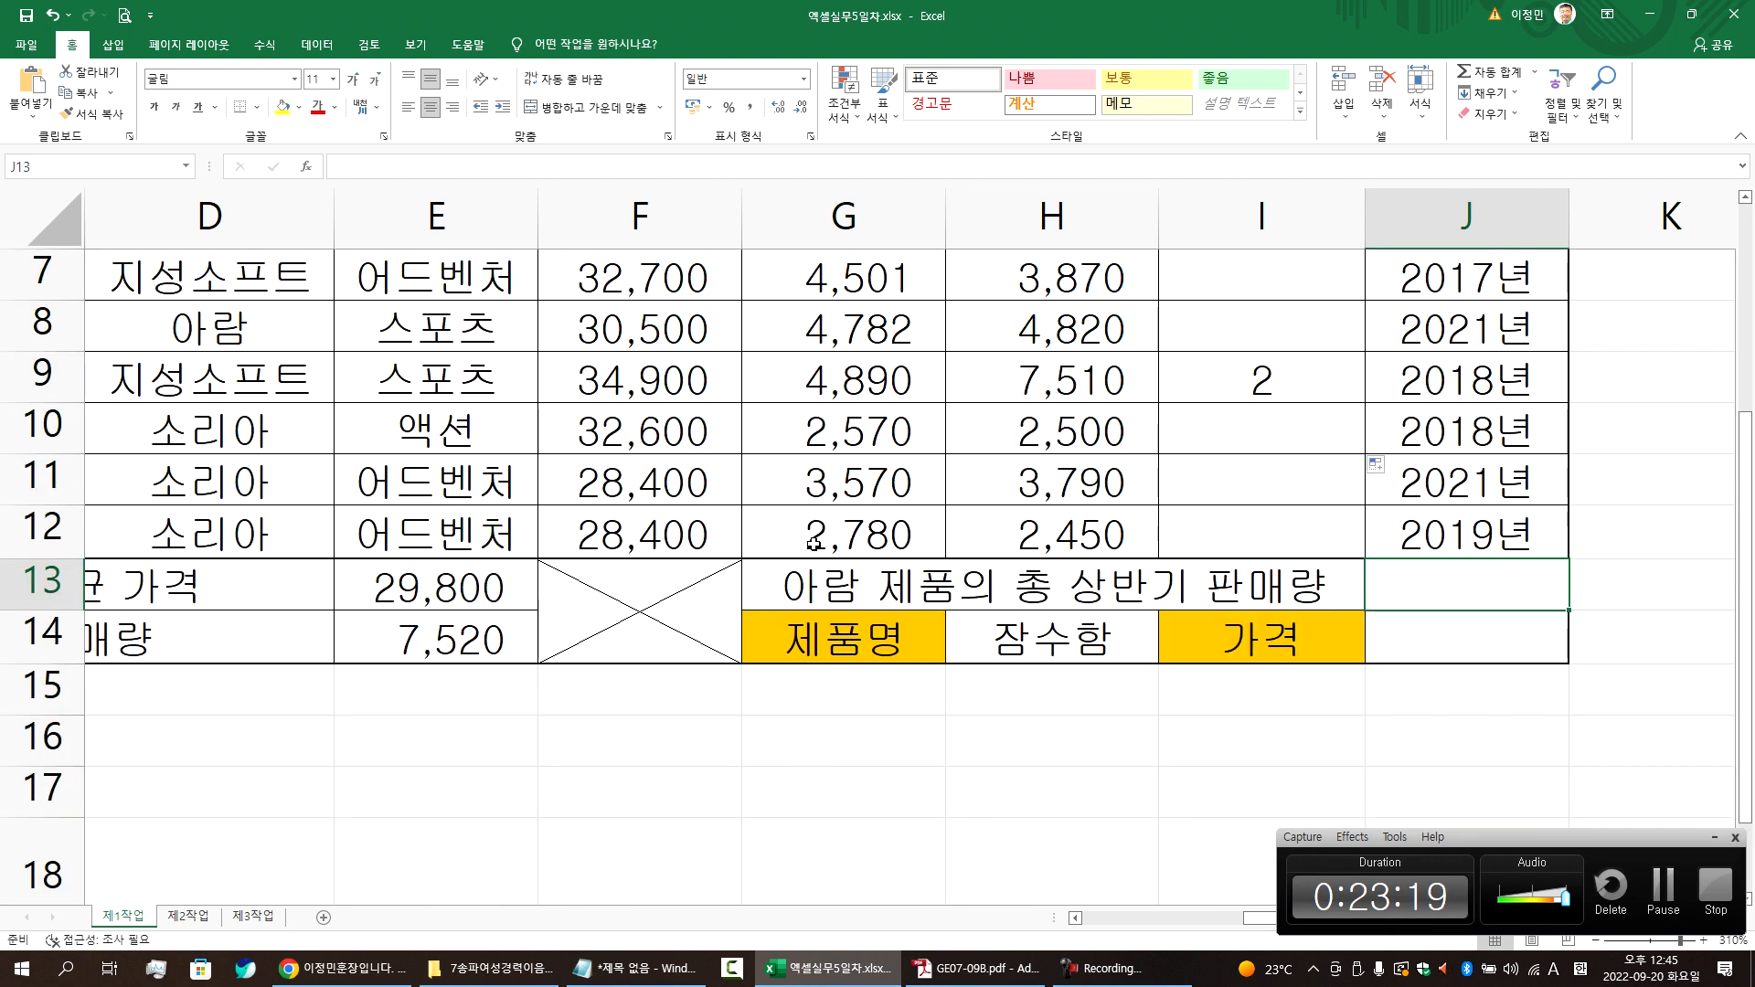
pyautogui.hotkey('alt', 'Tab')
pyautogui.scroll(-8, 817, 548)
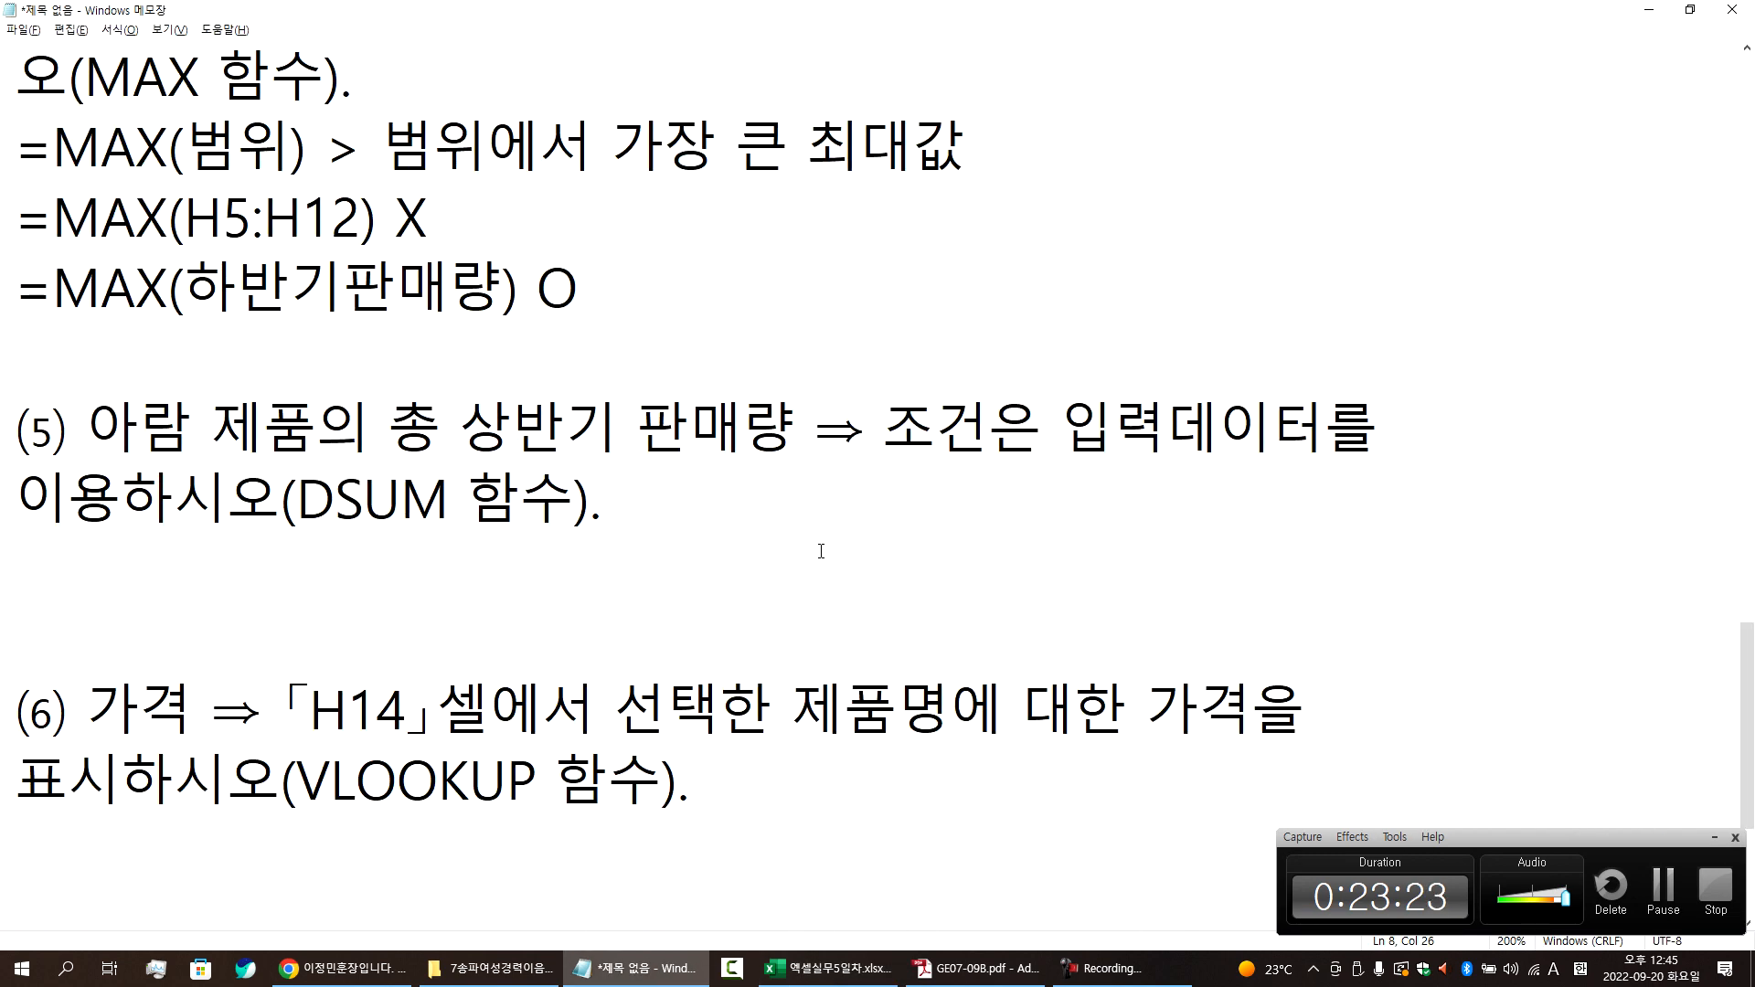
pyautogui.click(884, 561)
pyautogui.hotkey('alt', 'Tab')
pyautogui.scroll(2, 813, 503)
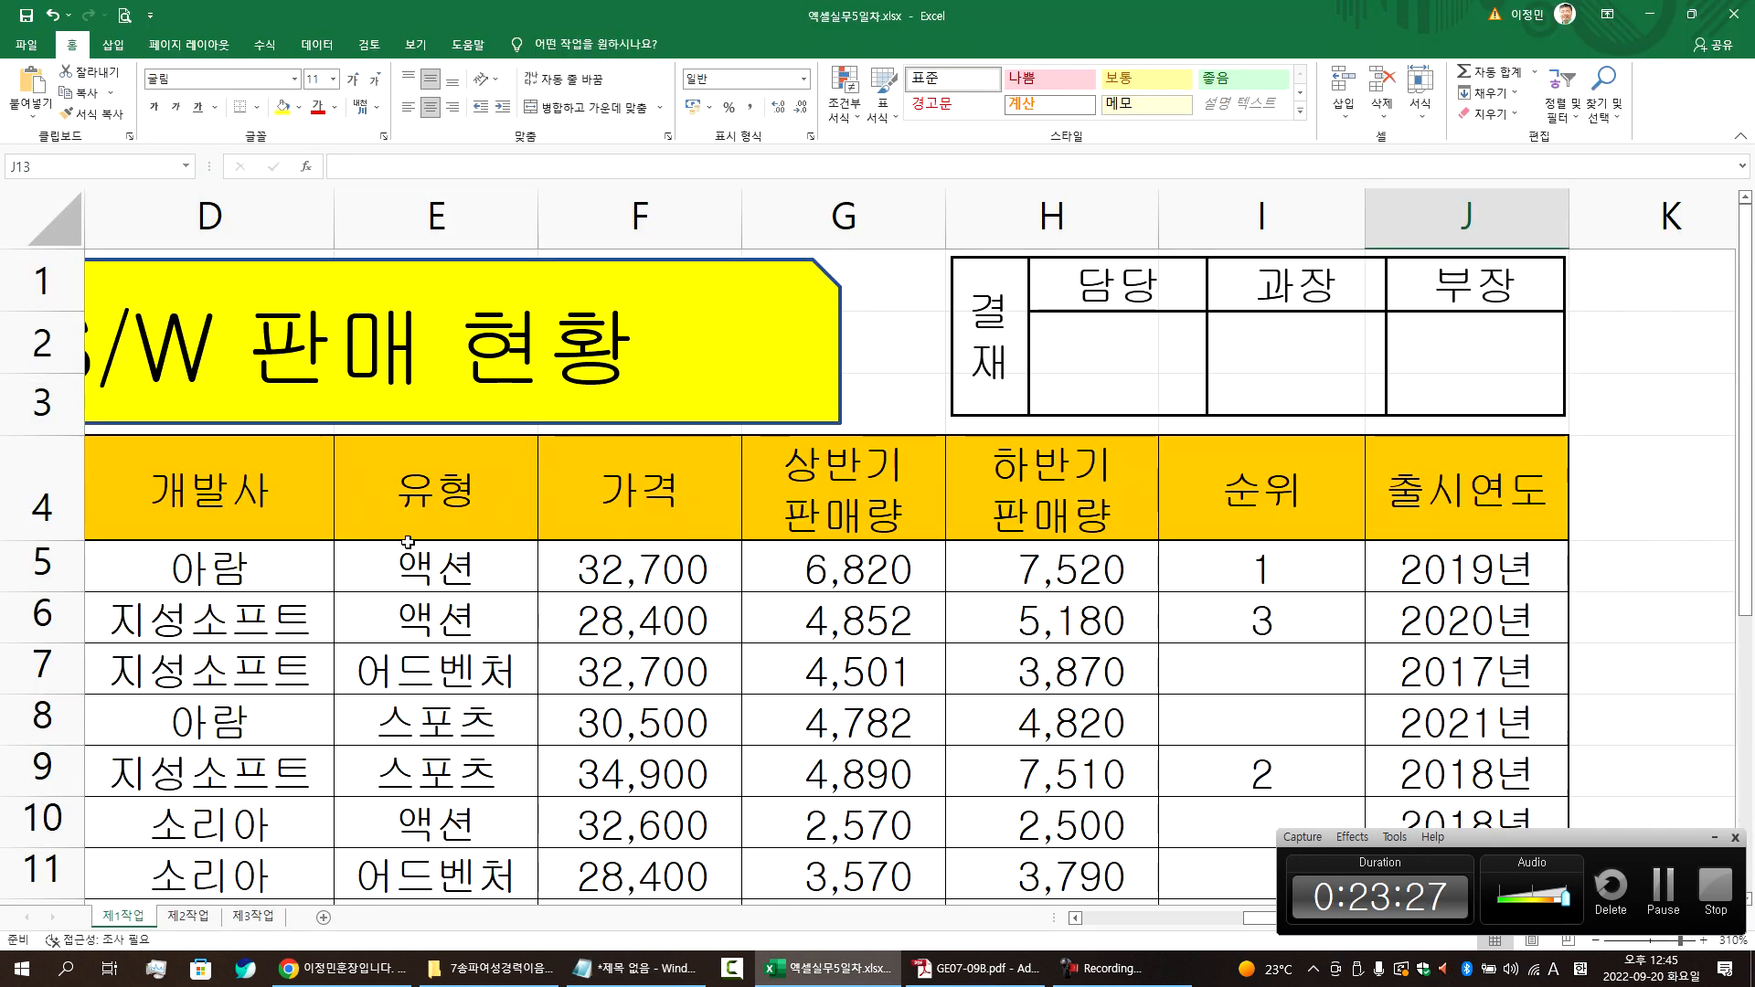
# - Examine the 아람 records in rows 5 and 8 and the 개발사 condition cells D4:D5, checking them against item (5) in the notes
pyautogui.click(171, 564)
pyautogui.hscroll(-3, 171, 564)
pyautogui.click(376, 580)
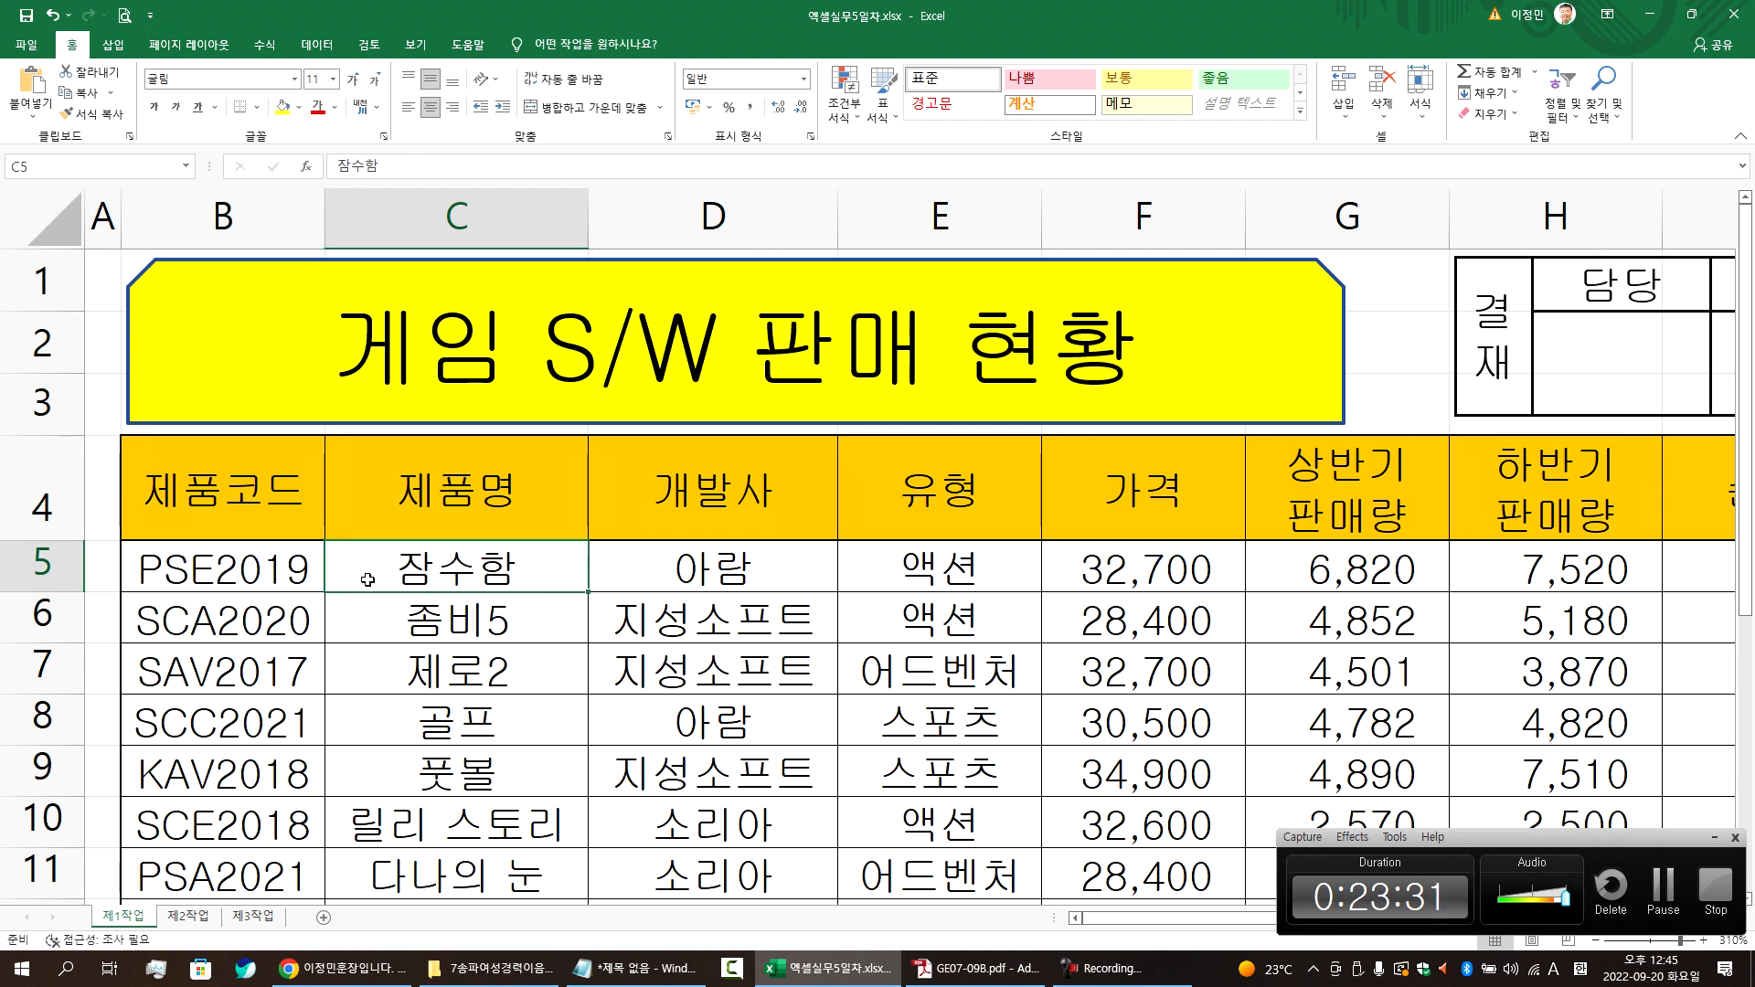
pyautogui.click(61, 568)
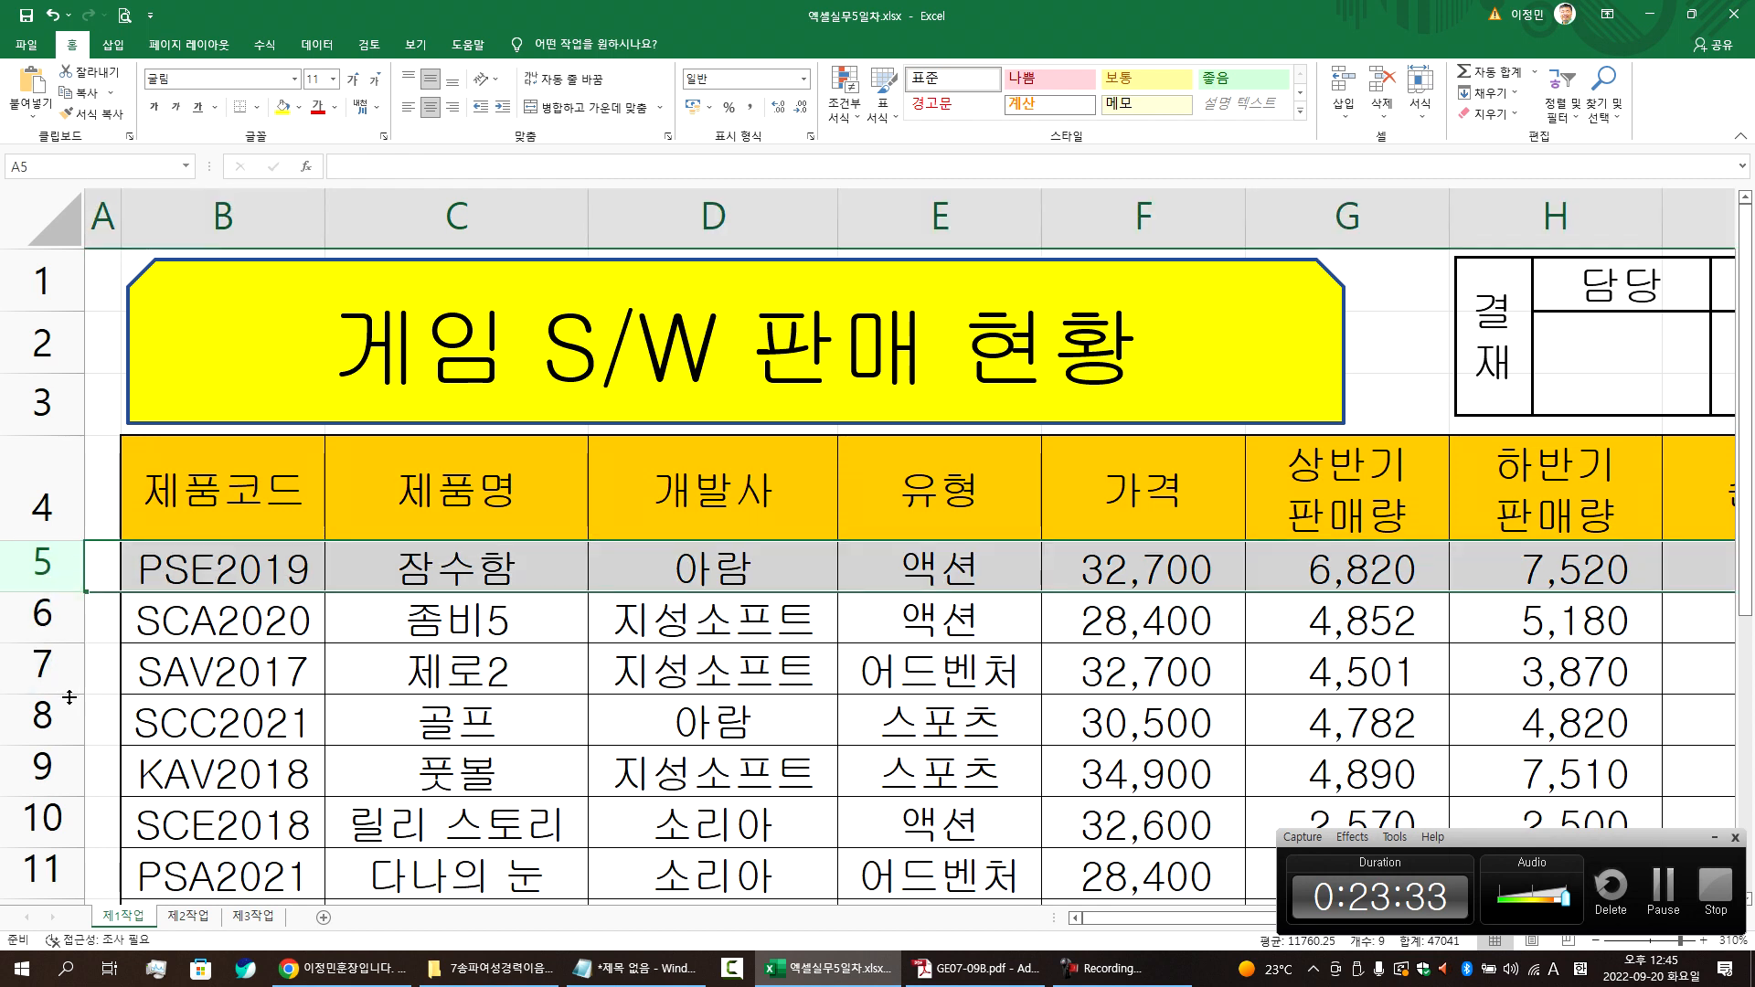
pyautogui.click(46, 717)
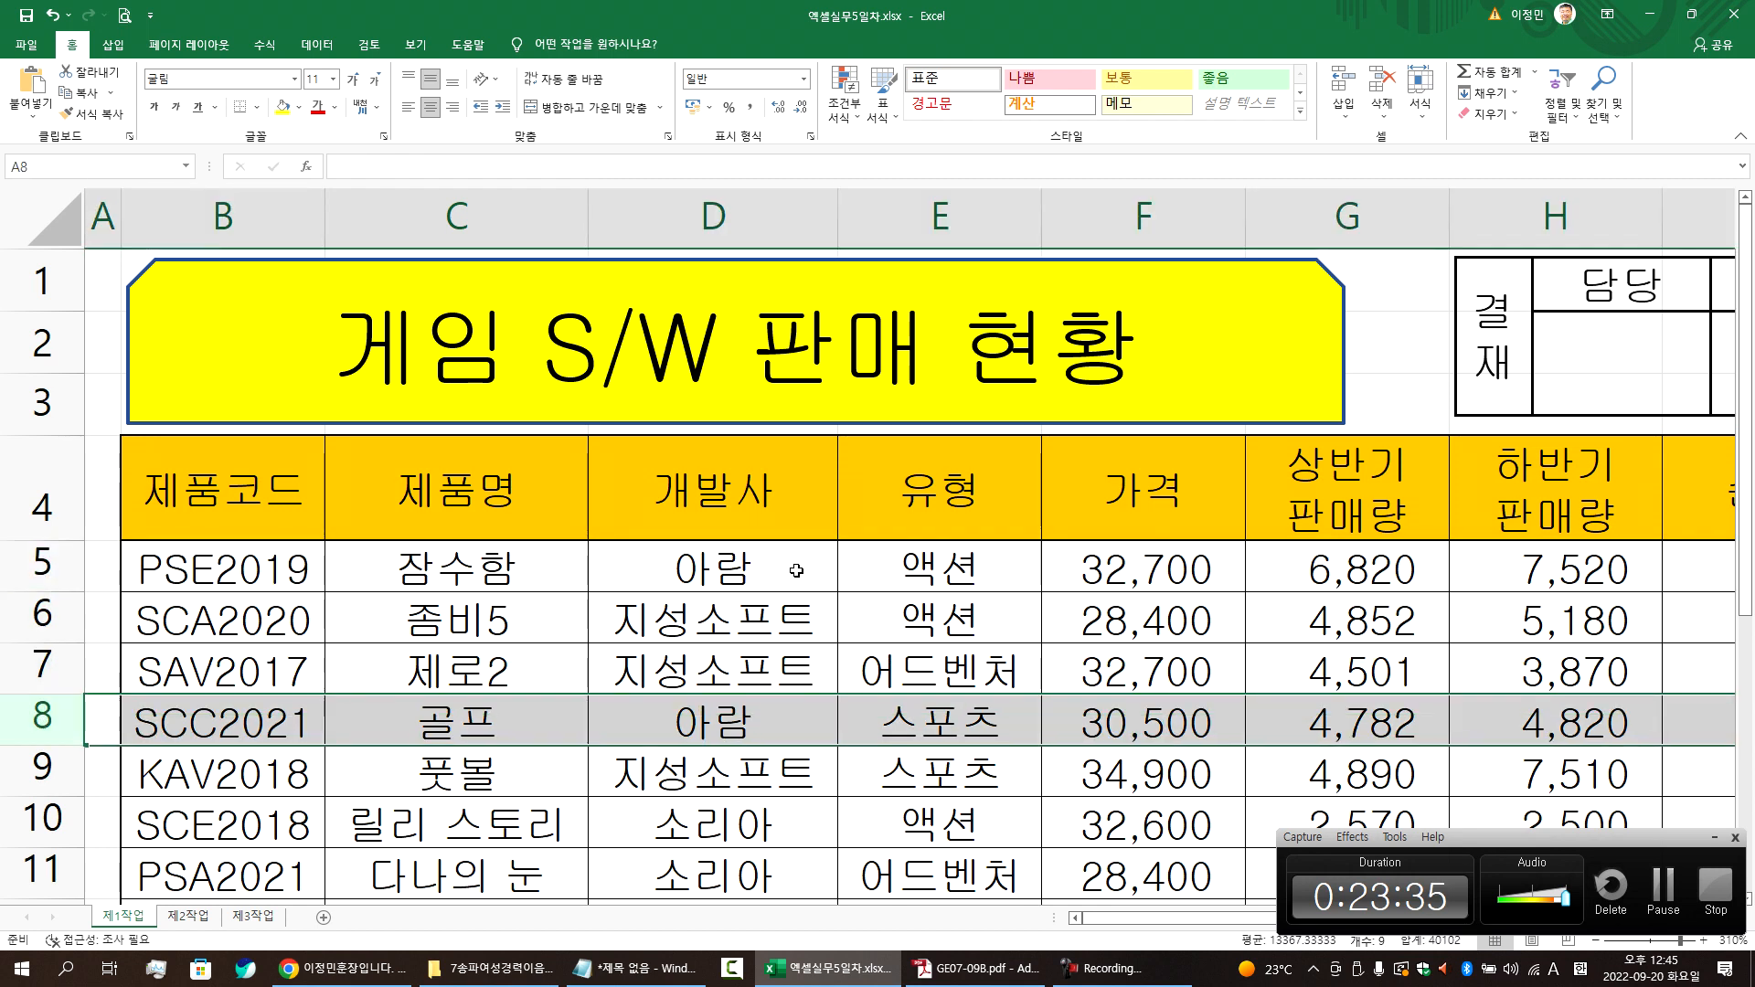
pyautogui.click(724, 500)
pyautogui.moveTo(724, 499); pyautogui.dragTo(706, 564)
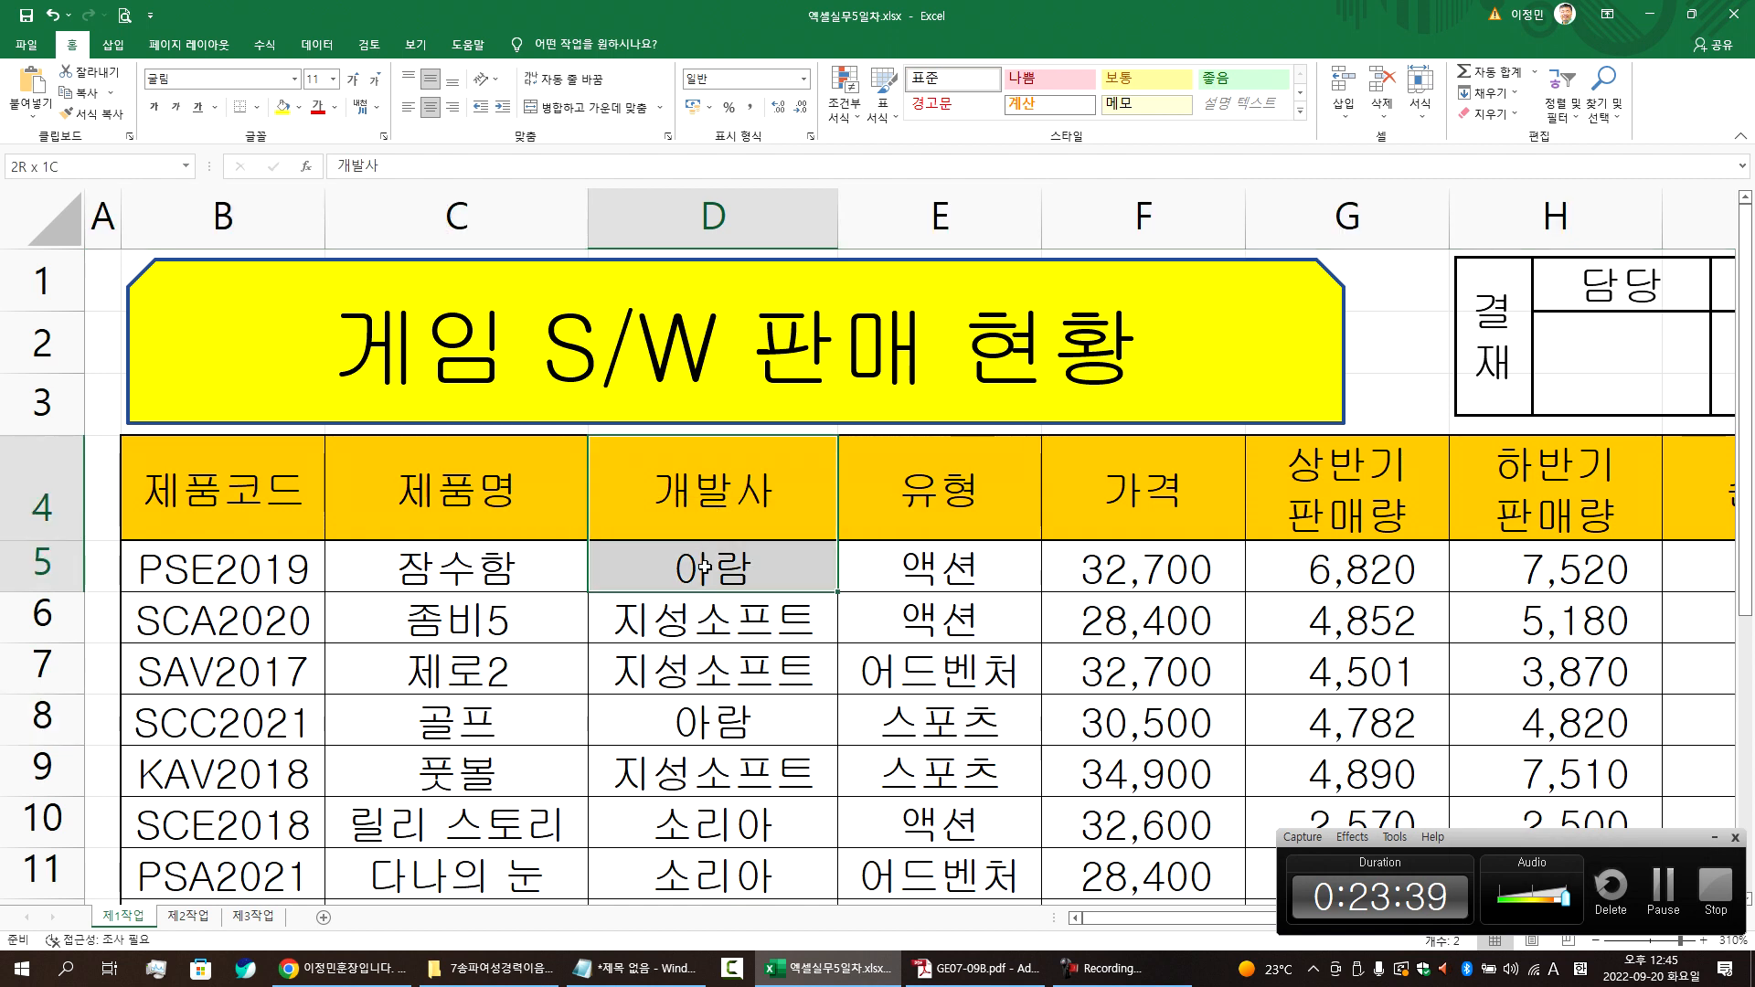
pyautogui.hotkey('alt', 'Tab')
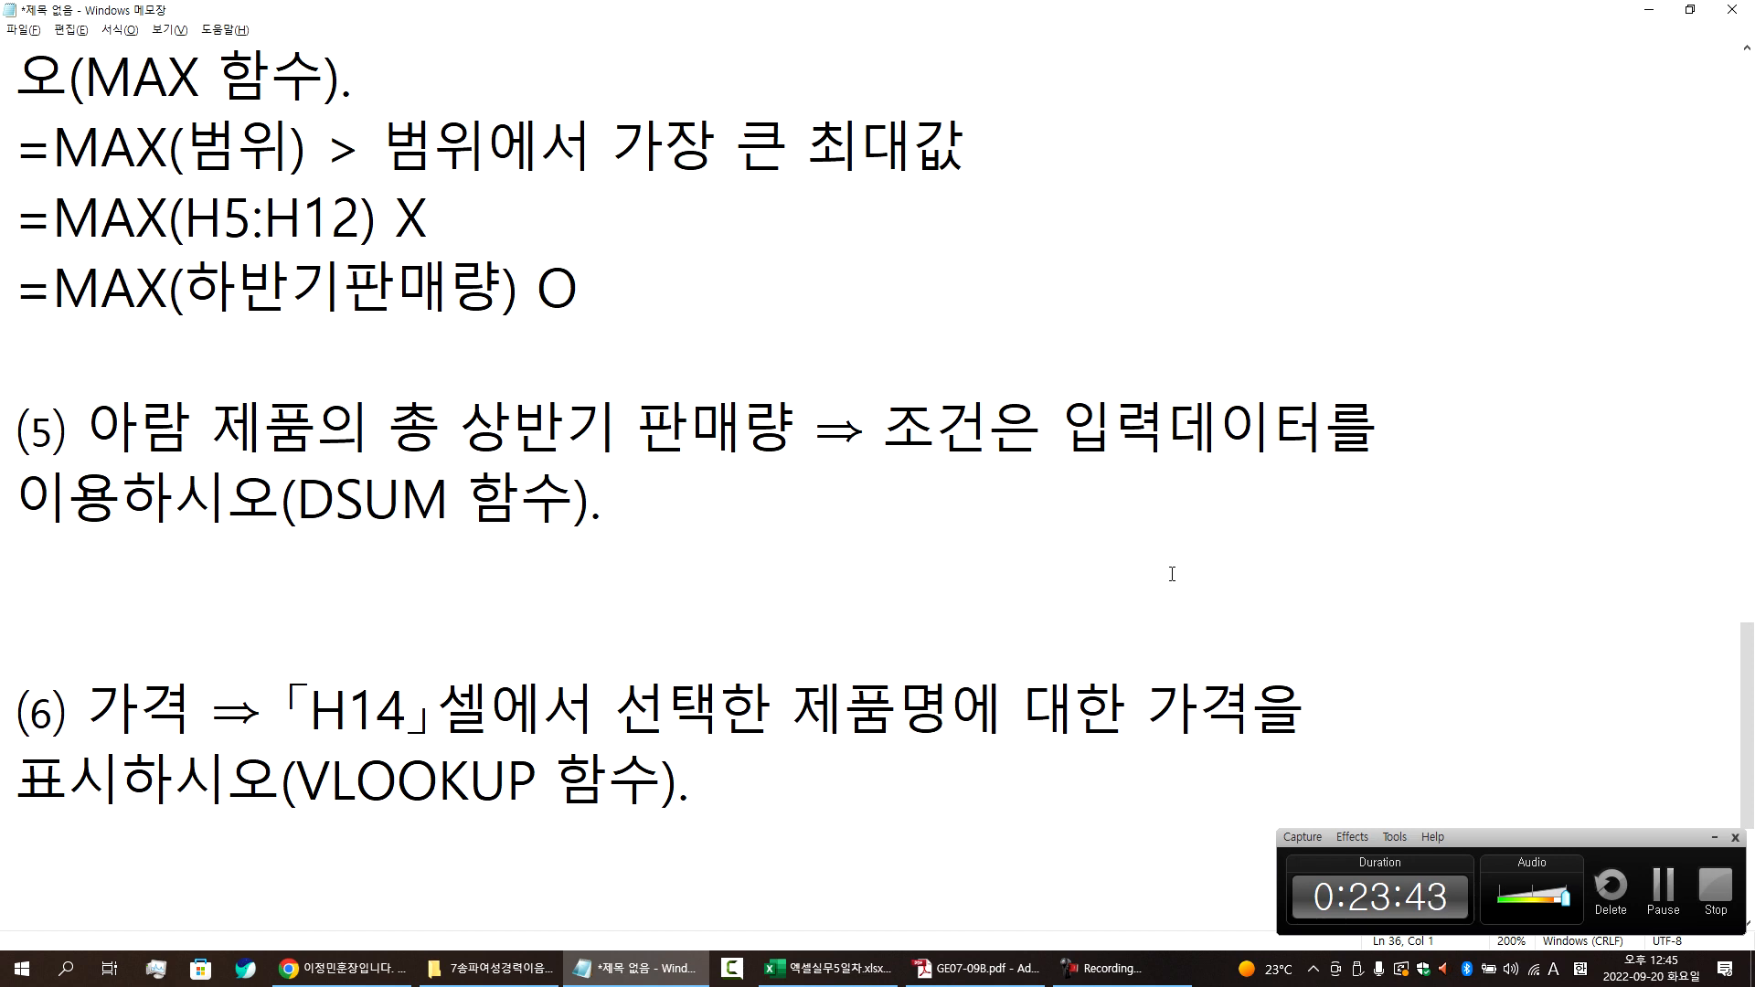
pyautogui.hotkey('alt', 'Tab')
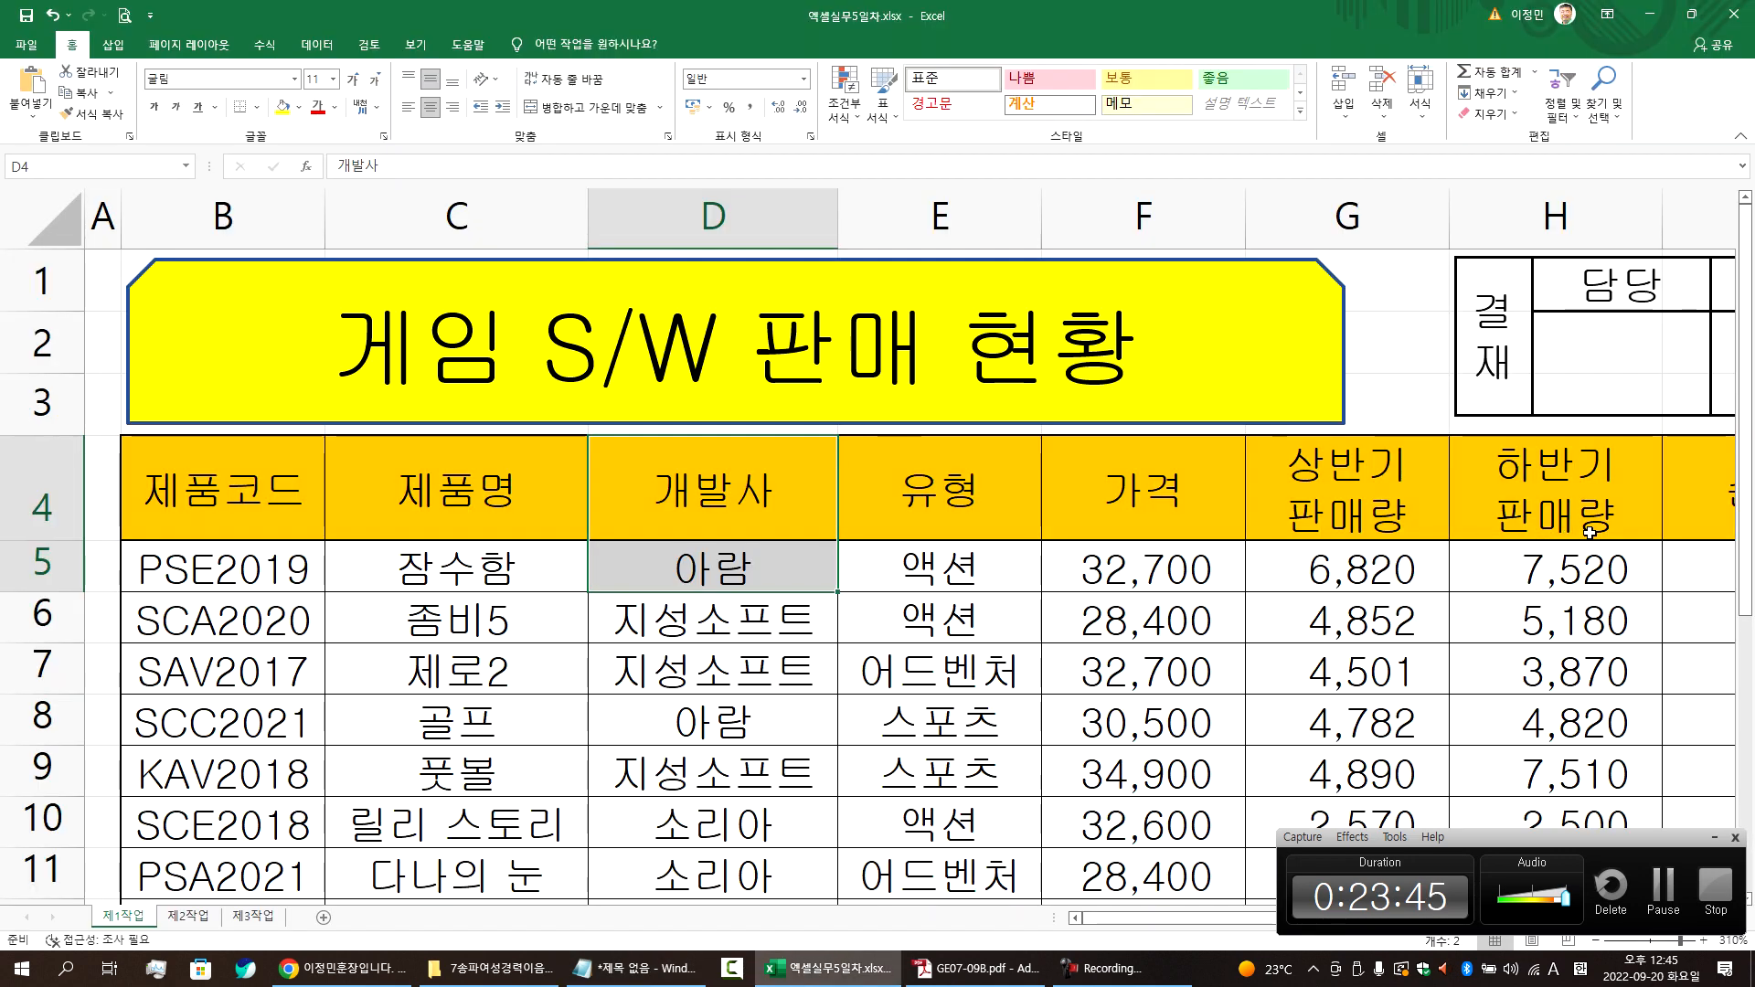
# - Examine the 상반기 판매량 values in column G, particularly G5 and G8 for the 아람 products
pyautogui.click(1368, 579)
pyautogui.moveTo(1368, 578); pyautogui.dragTo(1362, 877)
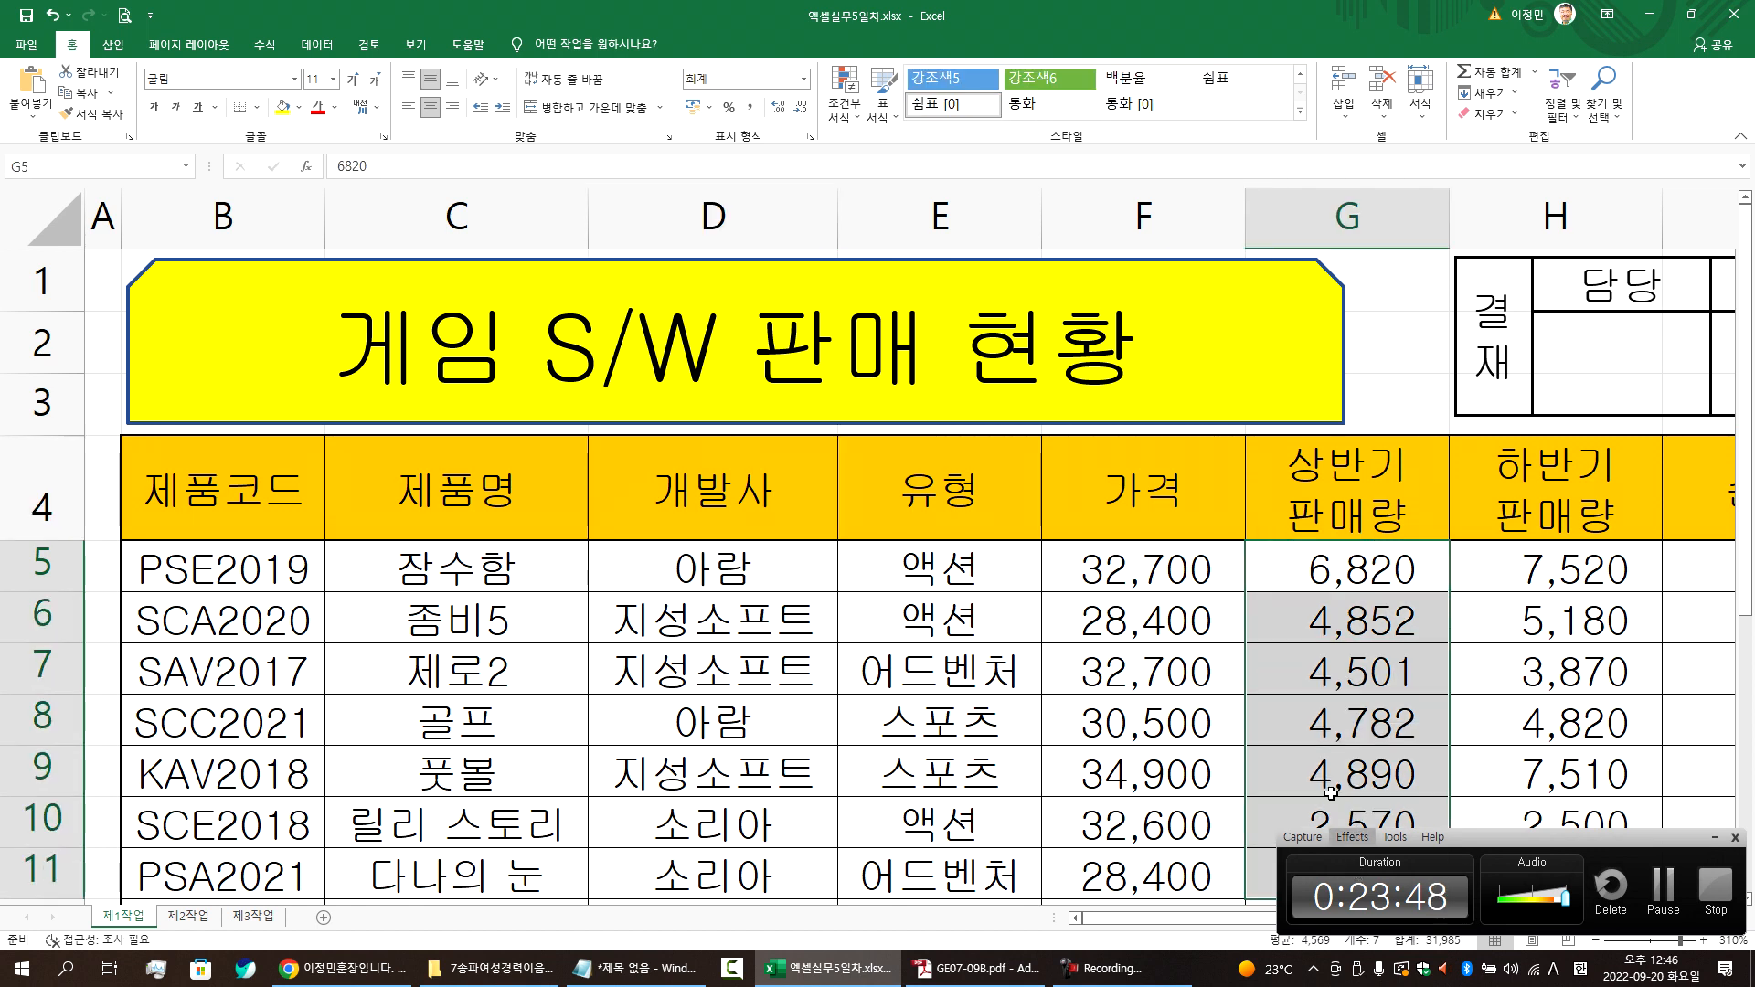
pyautogui.click(1336, 571)
pyautogui.click(1327, 722)
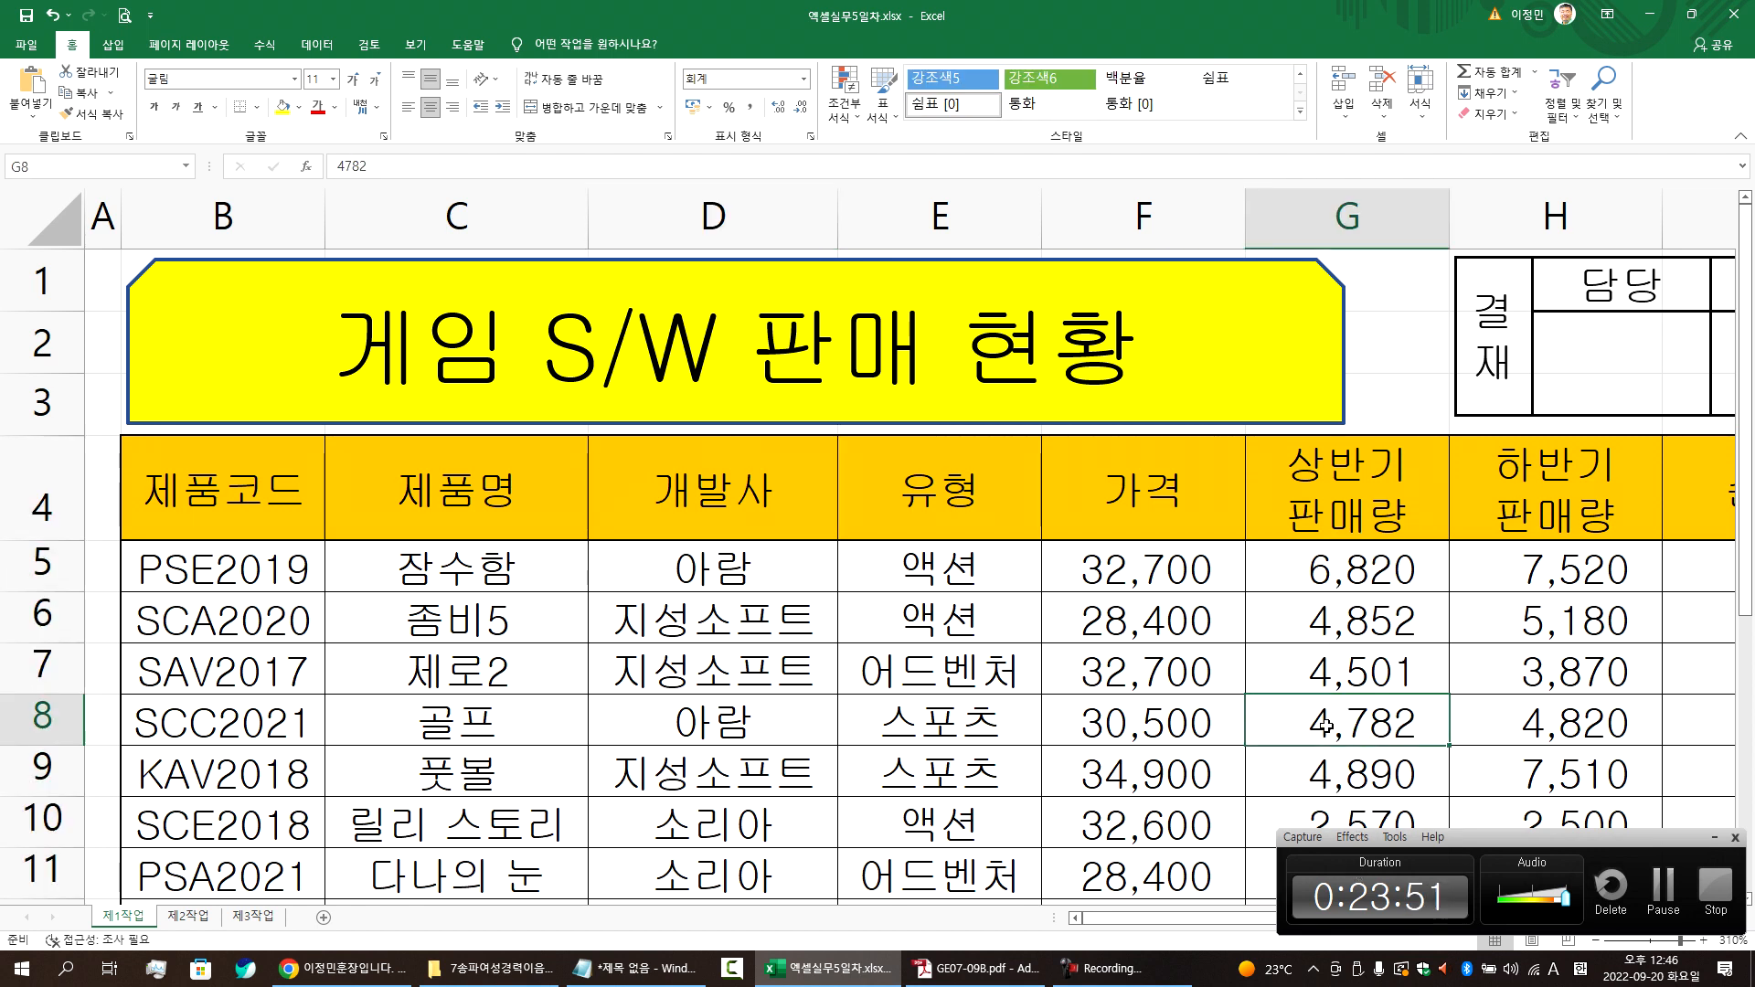
# - In the Notepad notes, add the line "데이터베이스 함수" under item (5)
pyautogui.hotkey('alt', 'Tab')
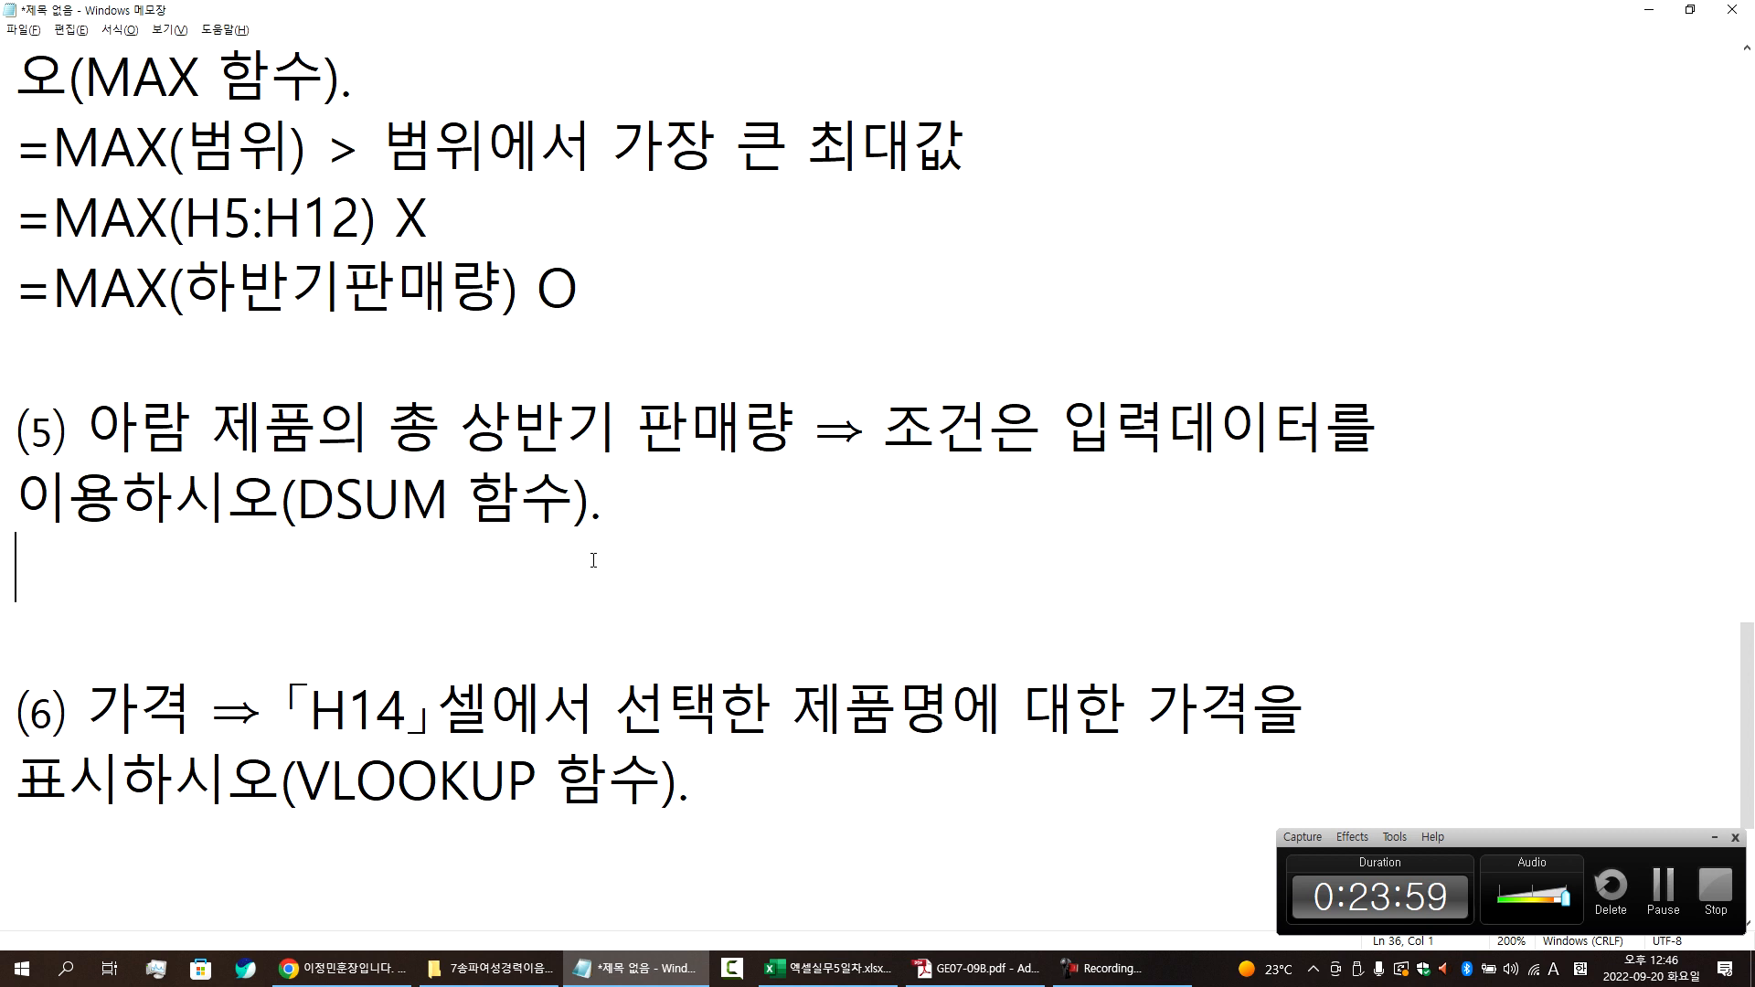
pyautogui.write('데이터')
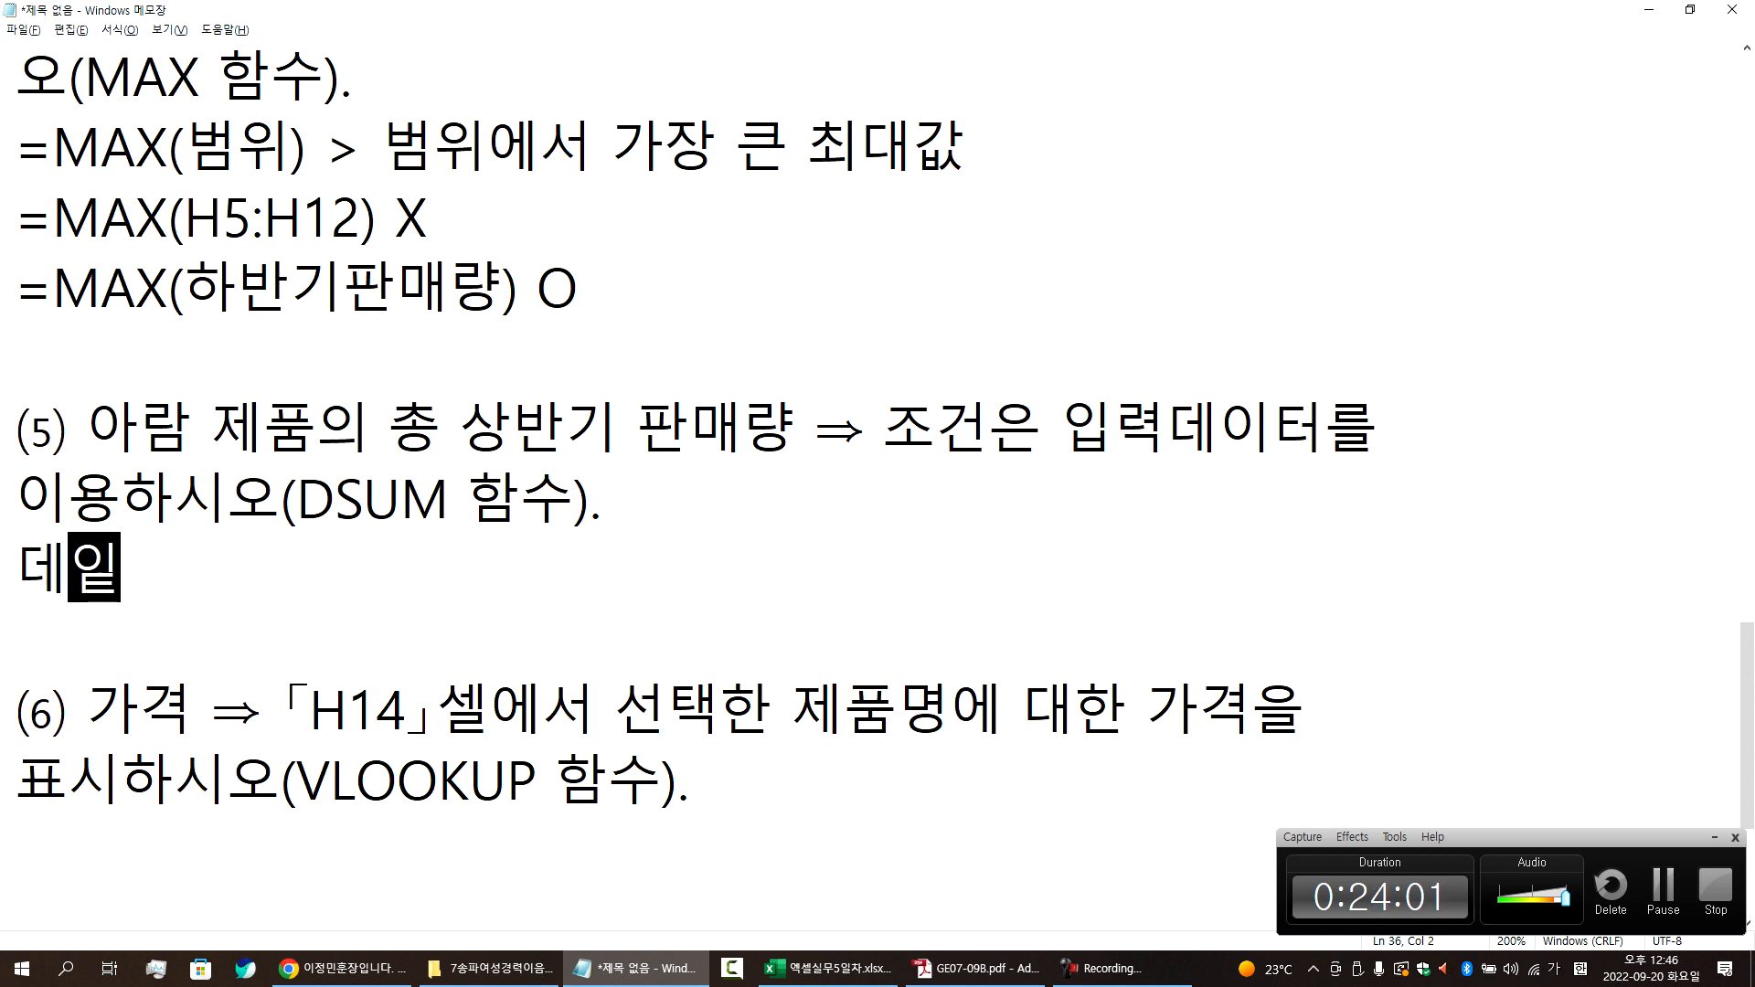
pyautogui.write('베이스 함수')
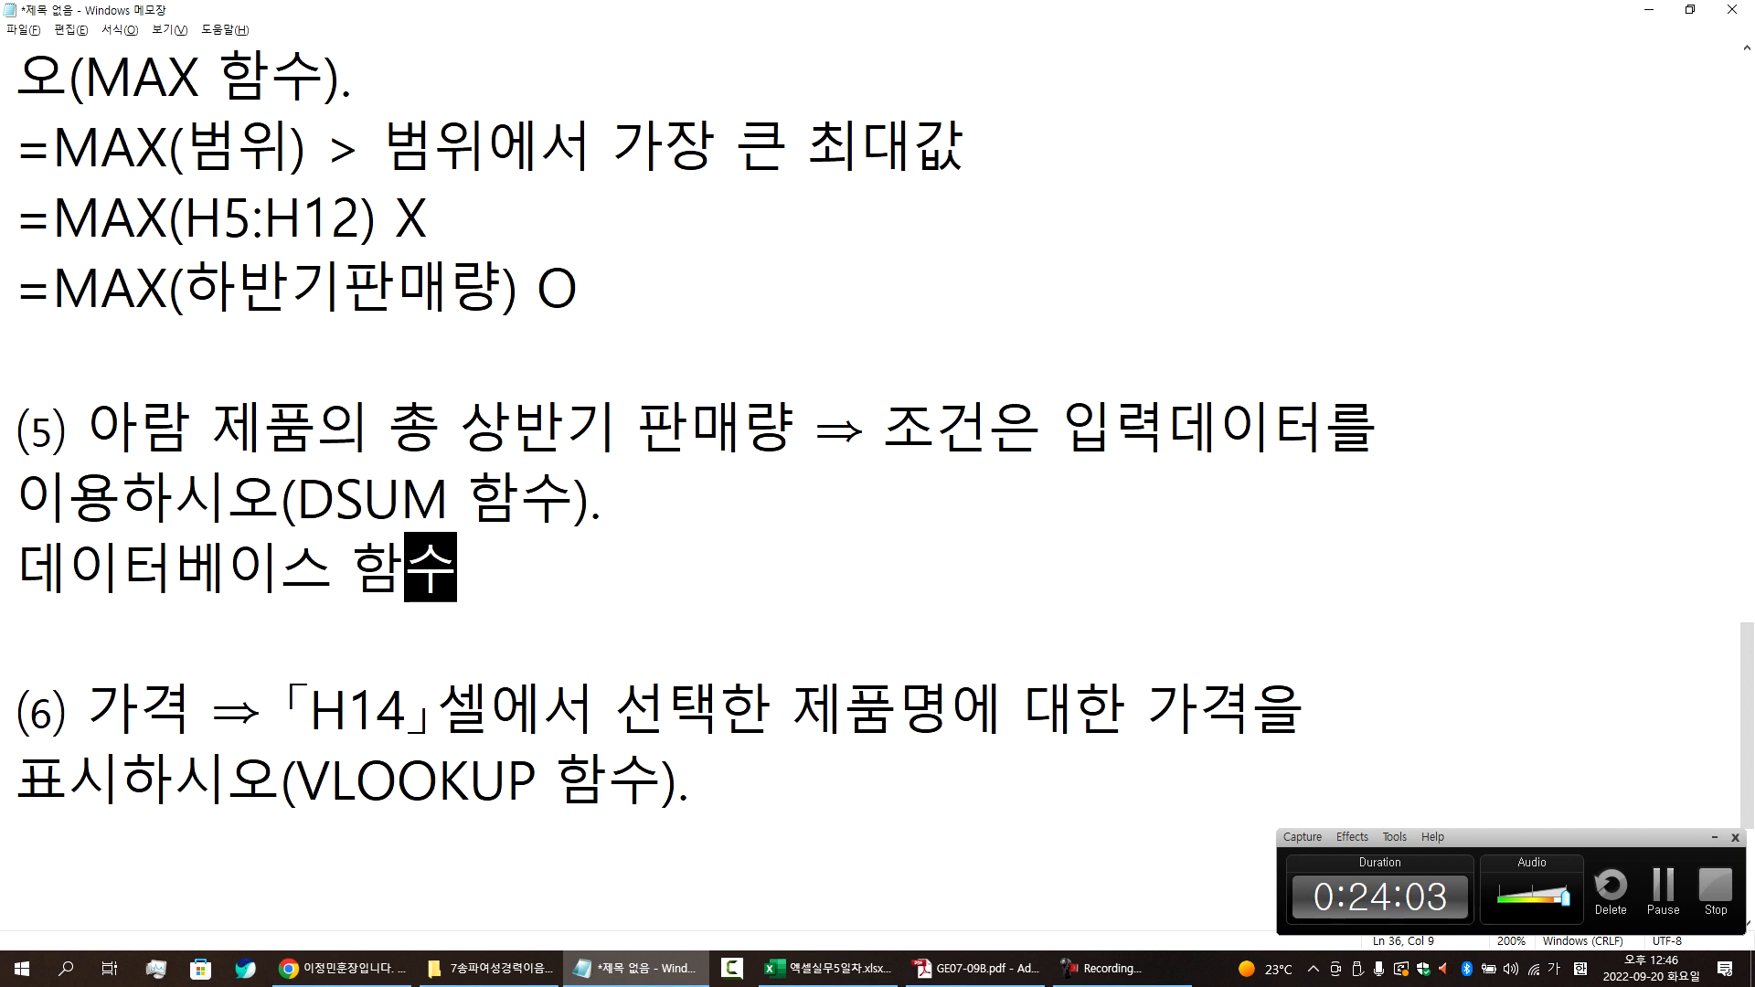
pyautogui.press('Return')
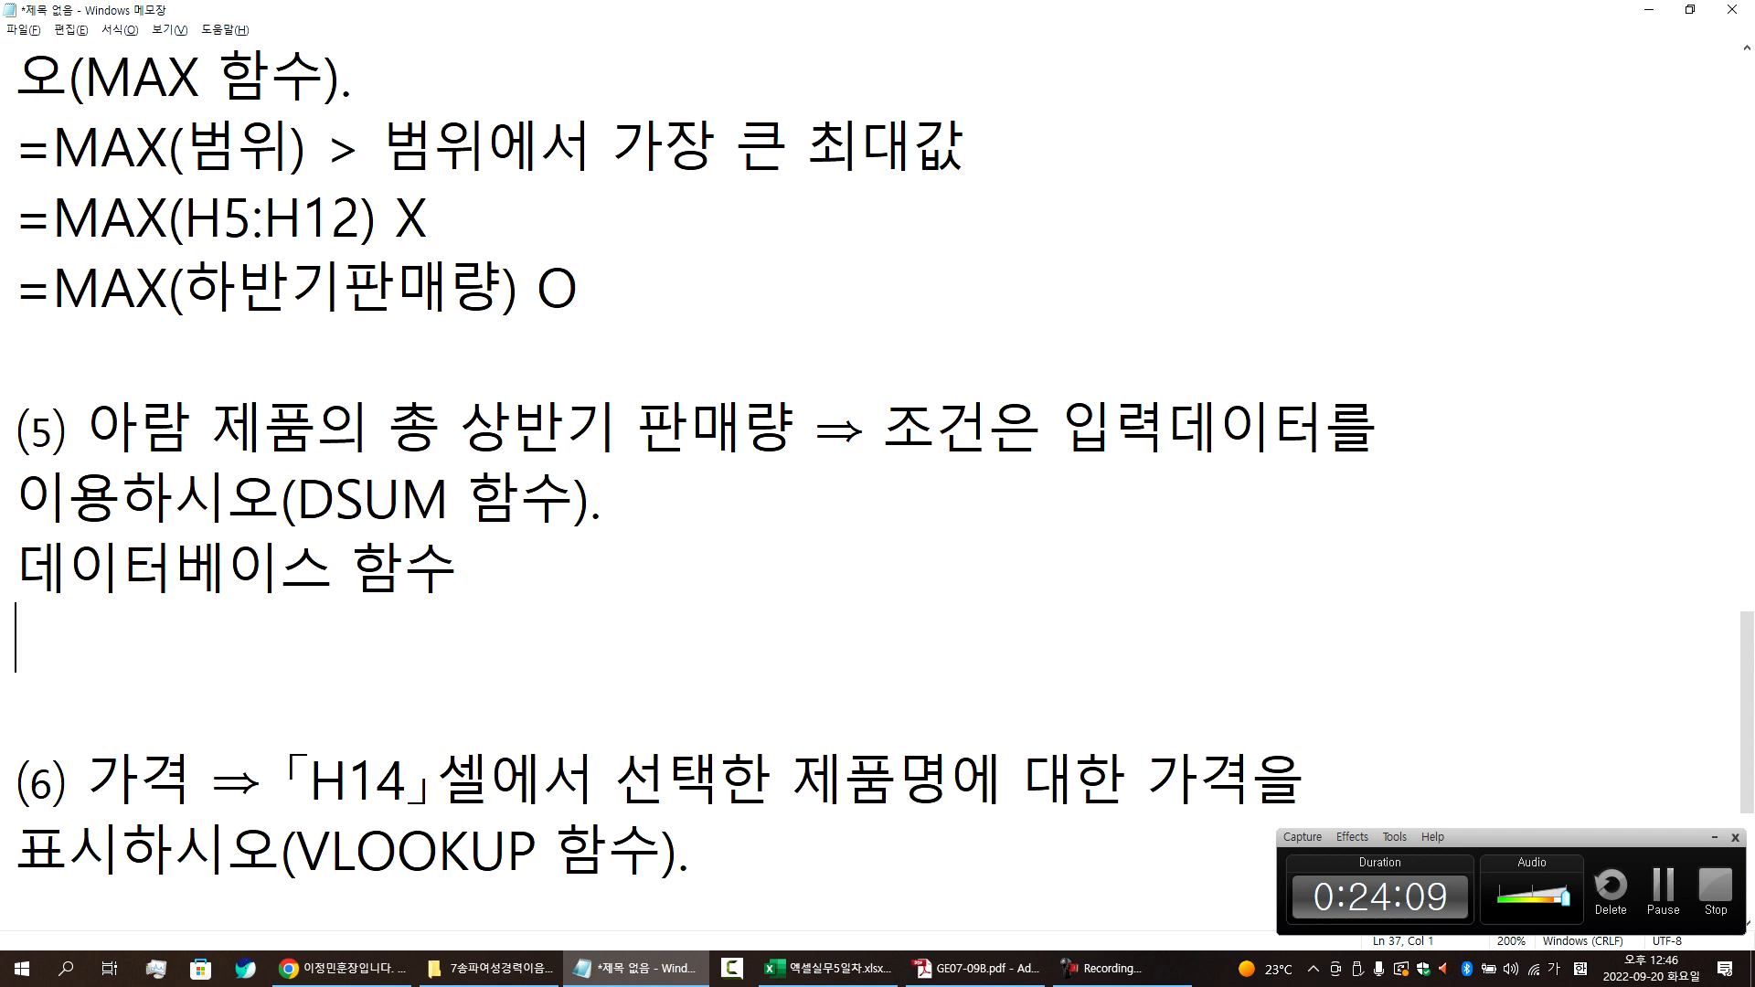
# - Back in the Excel sheet, examine the 개발사 column and the data table B4:H12 including its header row
pyautogui.hotkey('alt', 'Tab')
pyautogui.moveTo(755, 548); pyautogui.dragTo(732, 824)
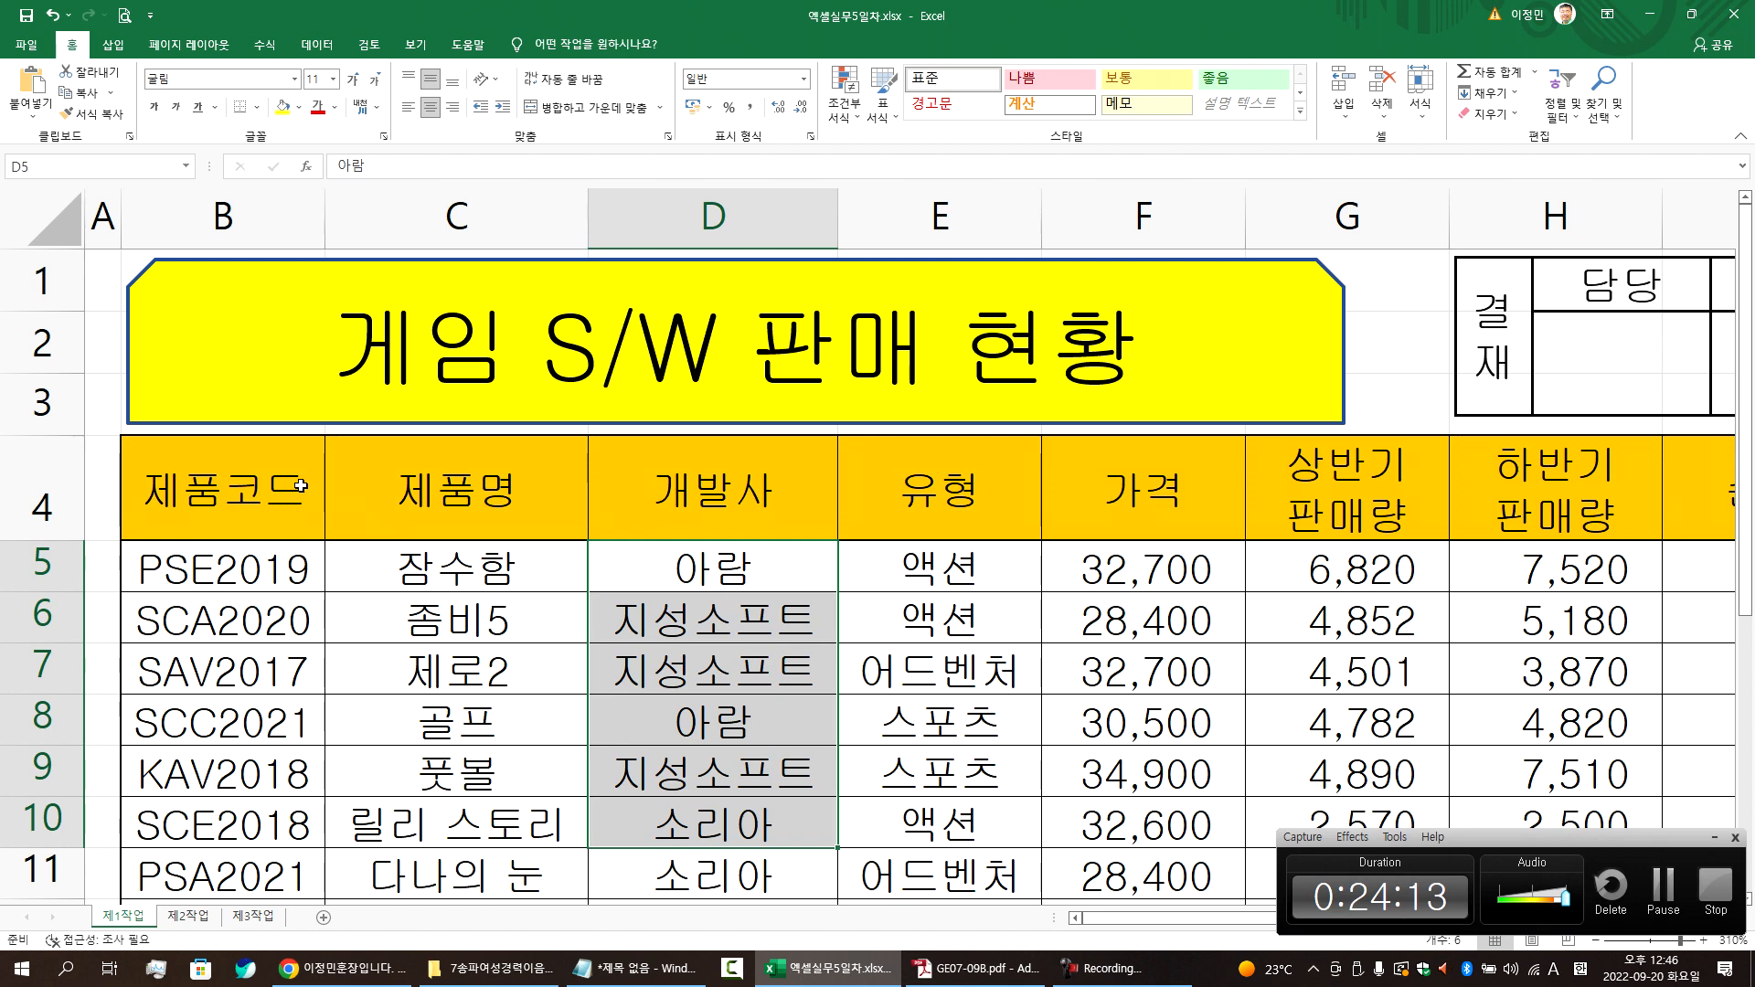
pyautogui.click(133, 484)
pyautogui.moveTo(177, 498); pyautogui.dragTo(1266, 638)
pyautogui.scroll(2, 746, 565)
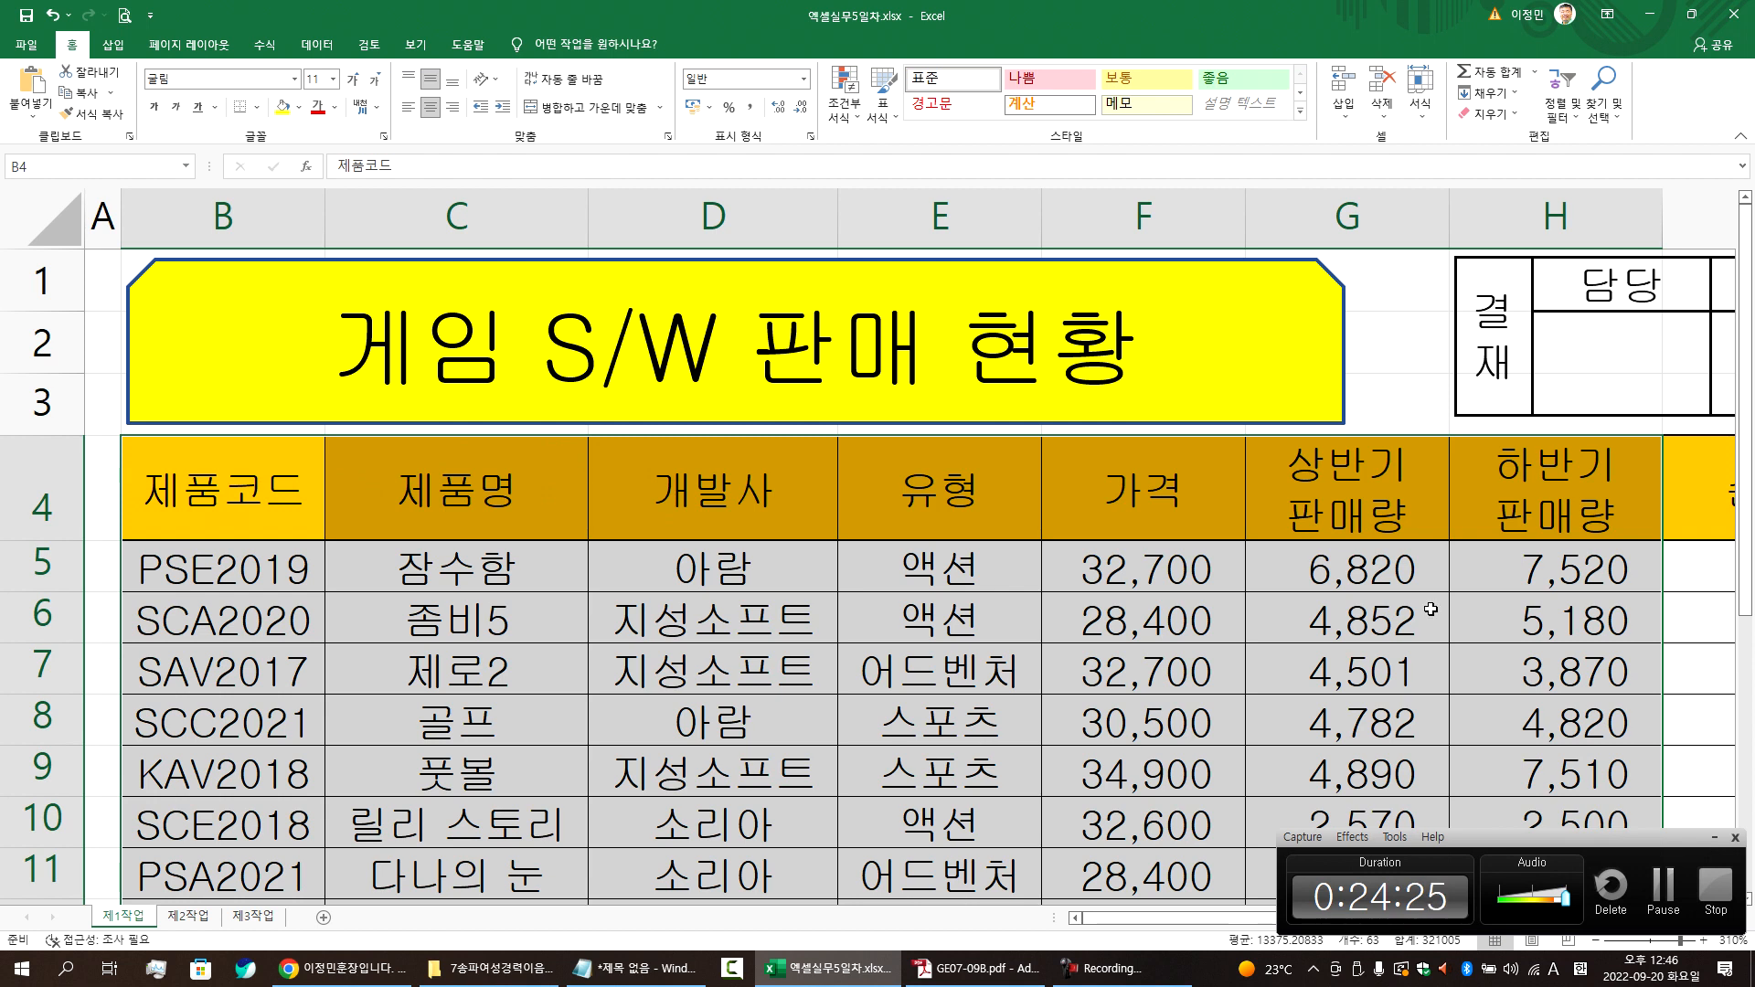
pyautogui.scroll(-1, 1431, 609)
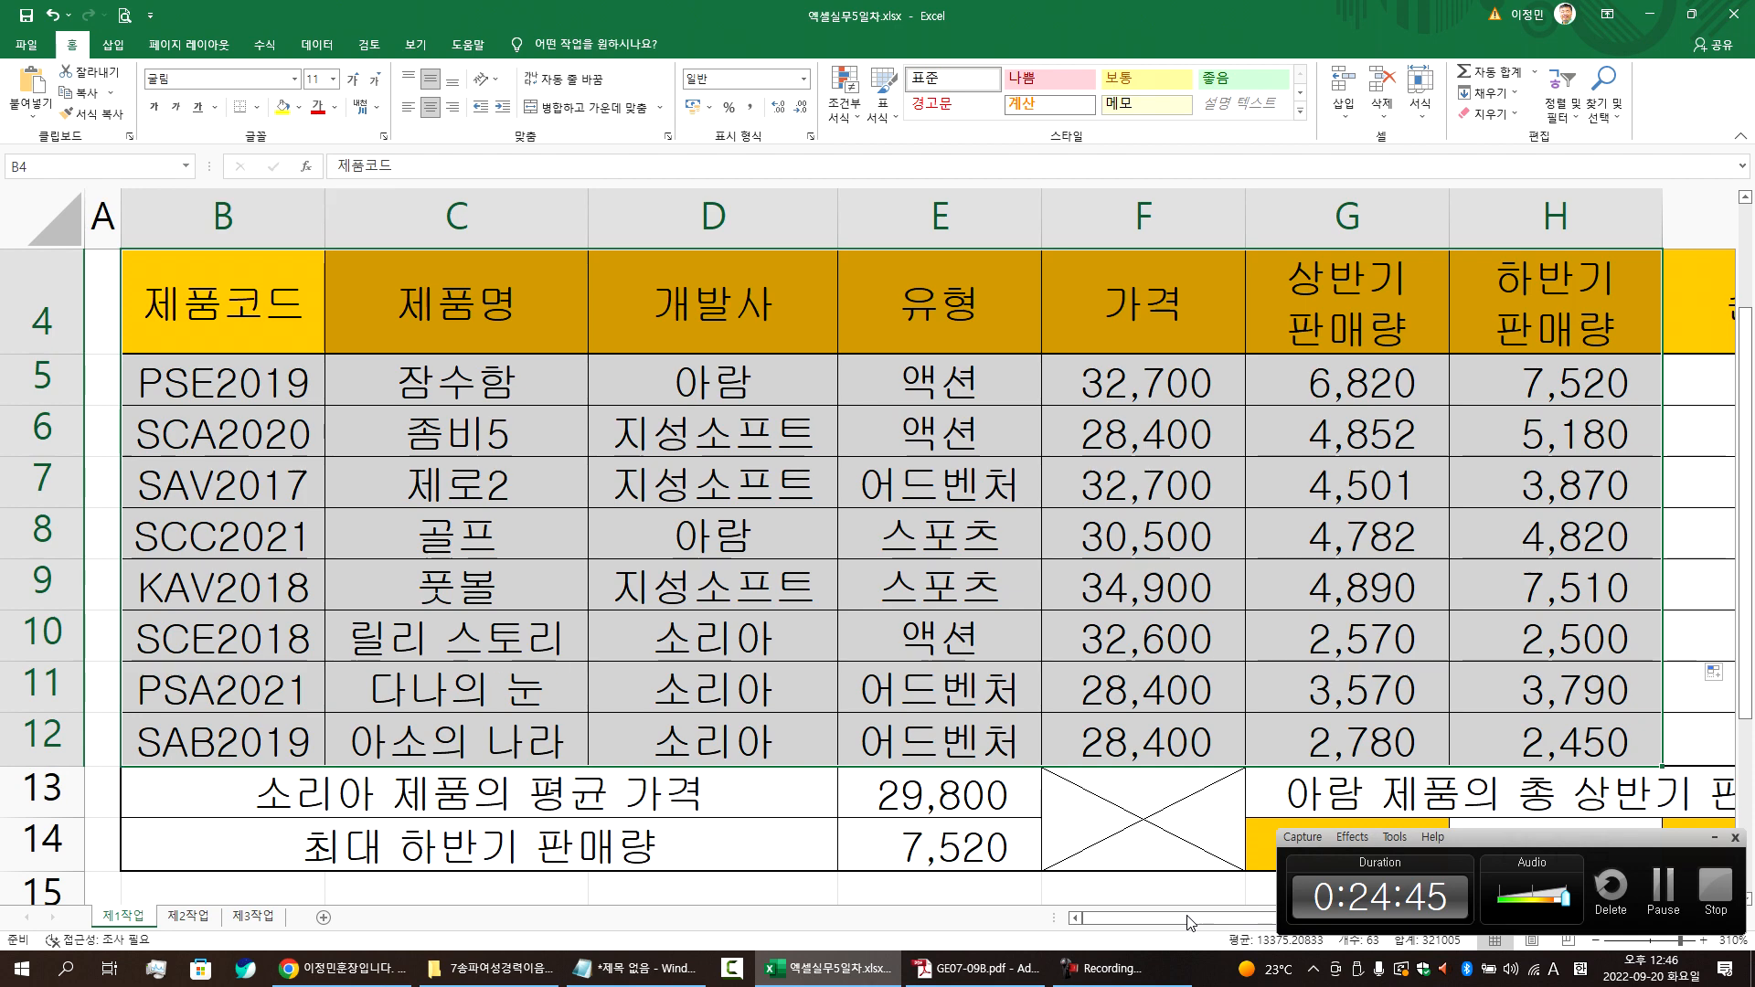
# - Start the formula =DSUM( in J13 for the total first-half sales of 아람 products
pyautogui.moveTo(1169, 919); pyautogui.dragTo(1381, 910)
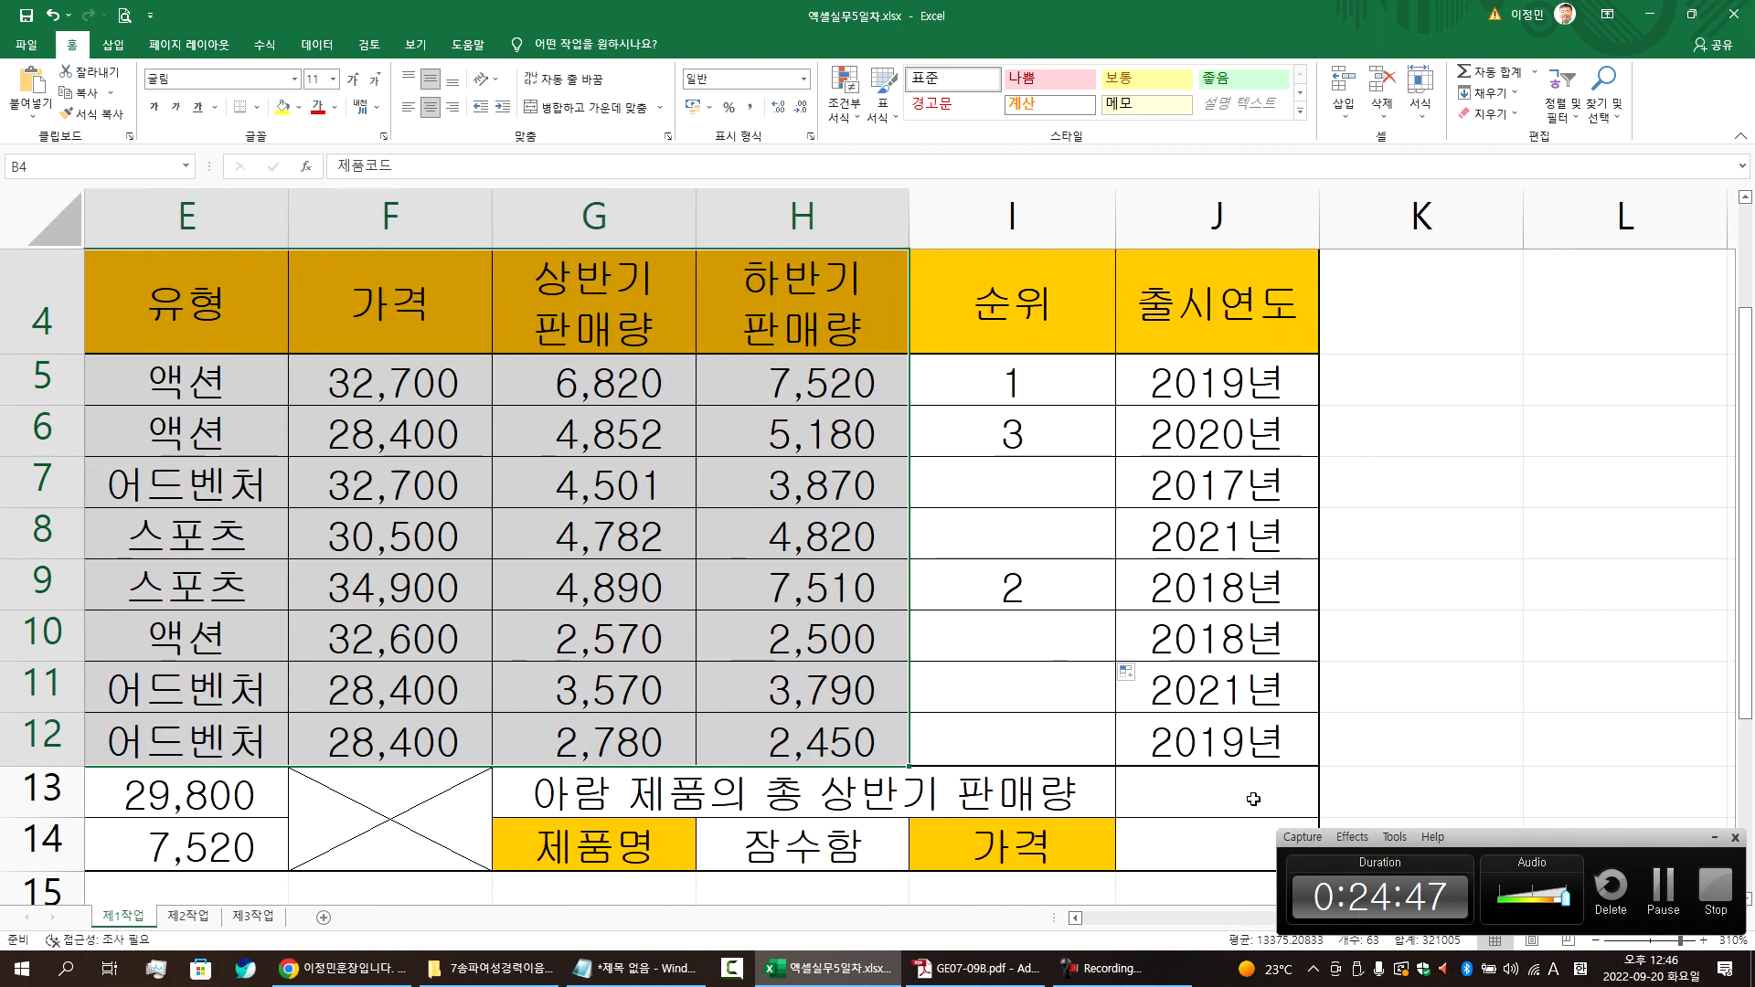
pyautogui.click(1254, 799)
pyautogui.write('=D')
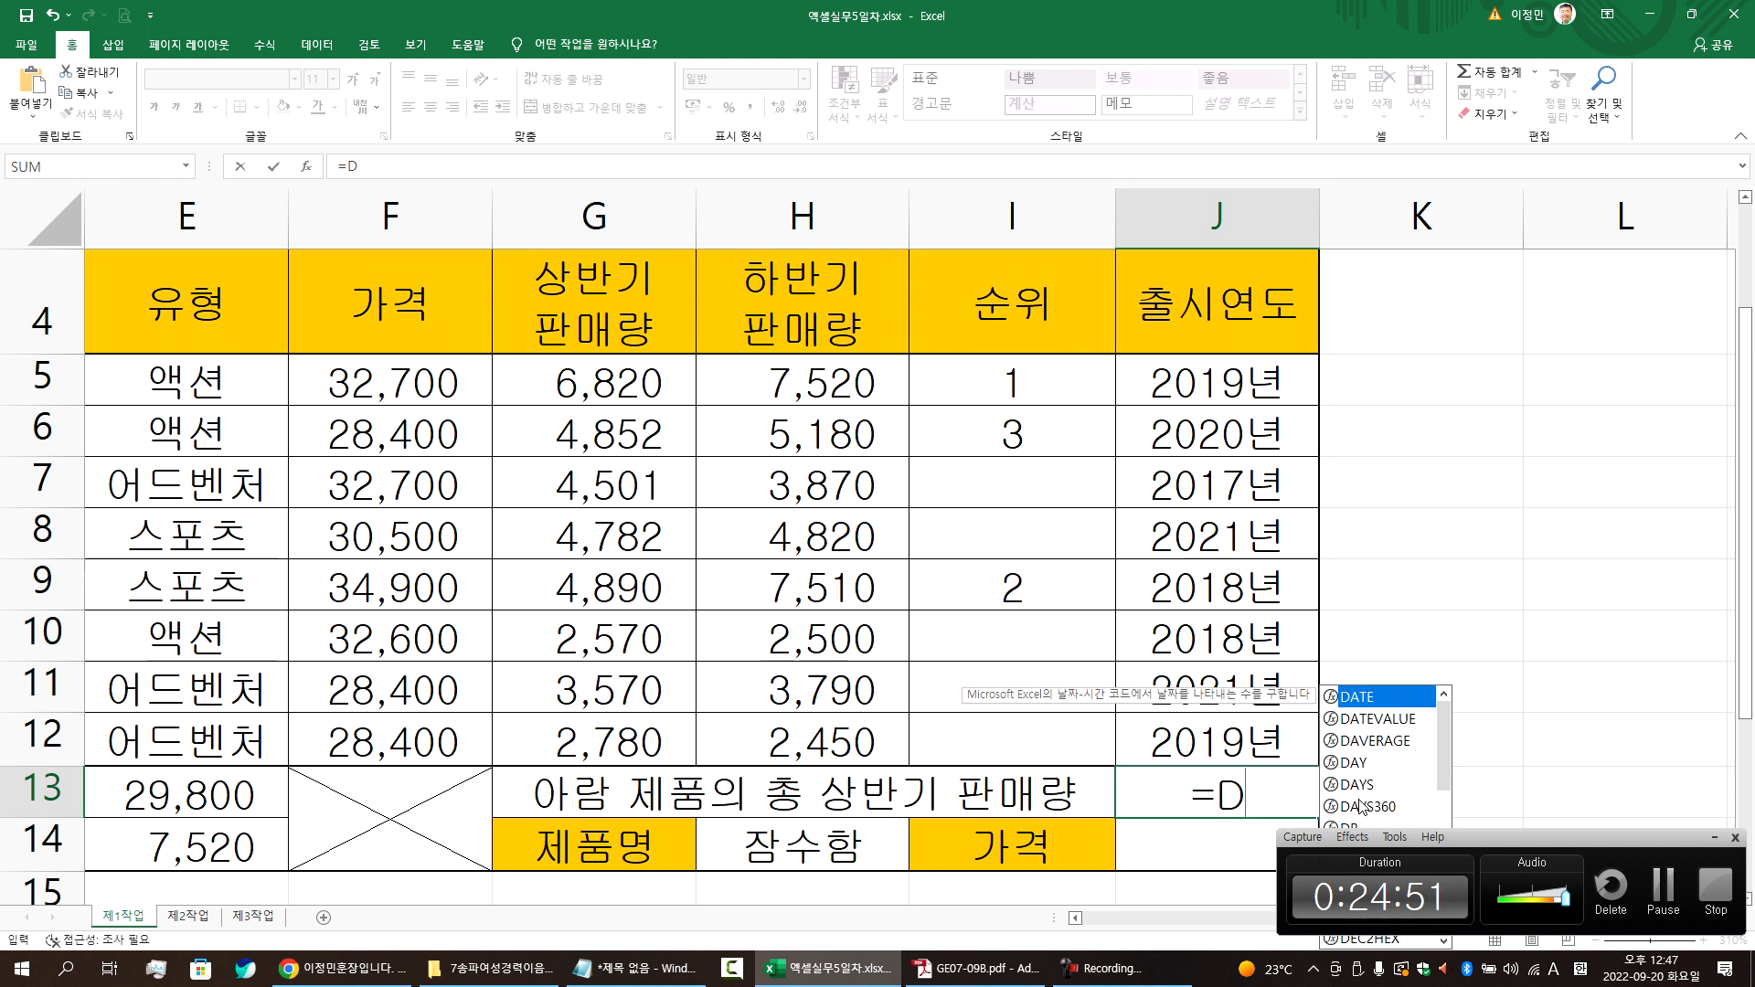
pyautogui.write('SUM')
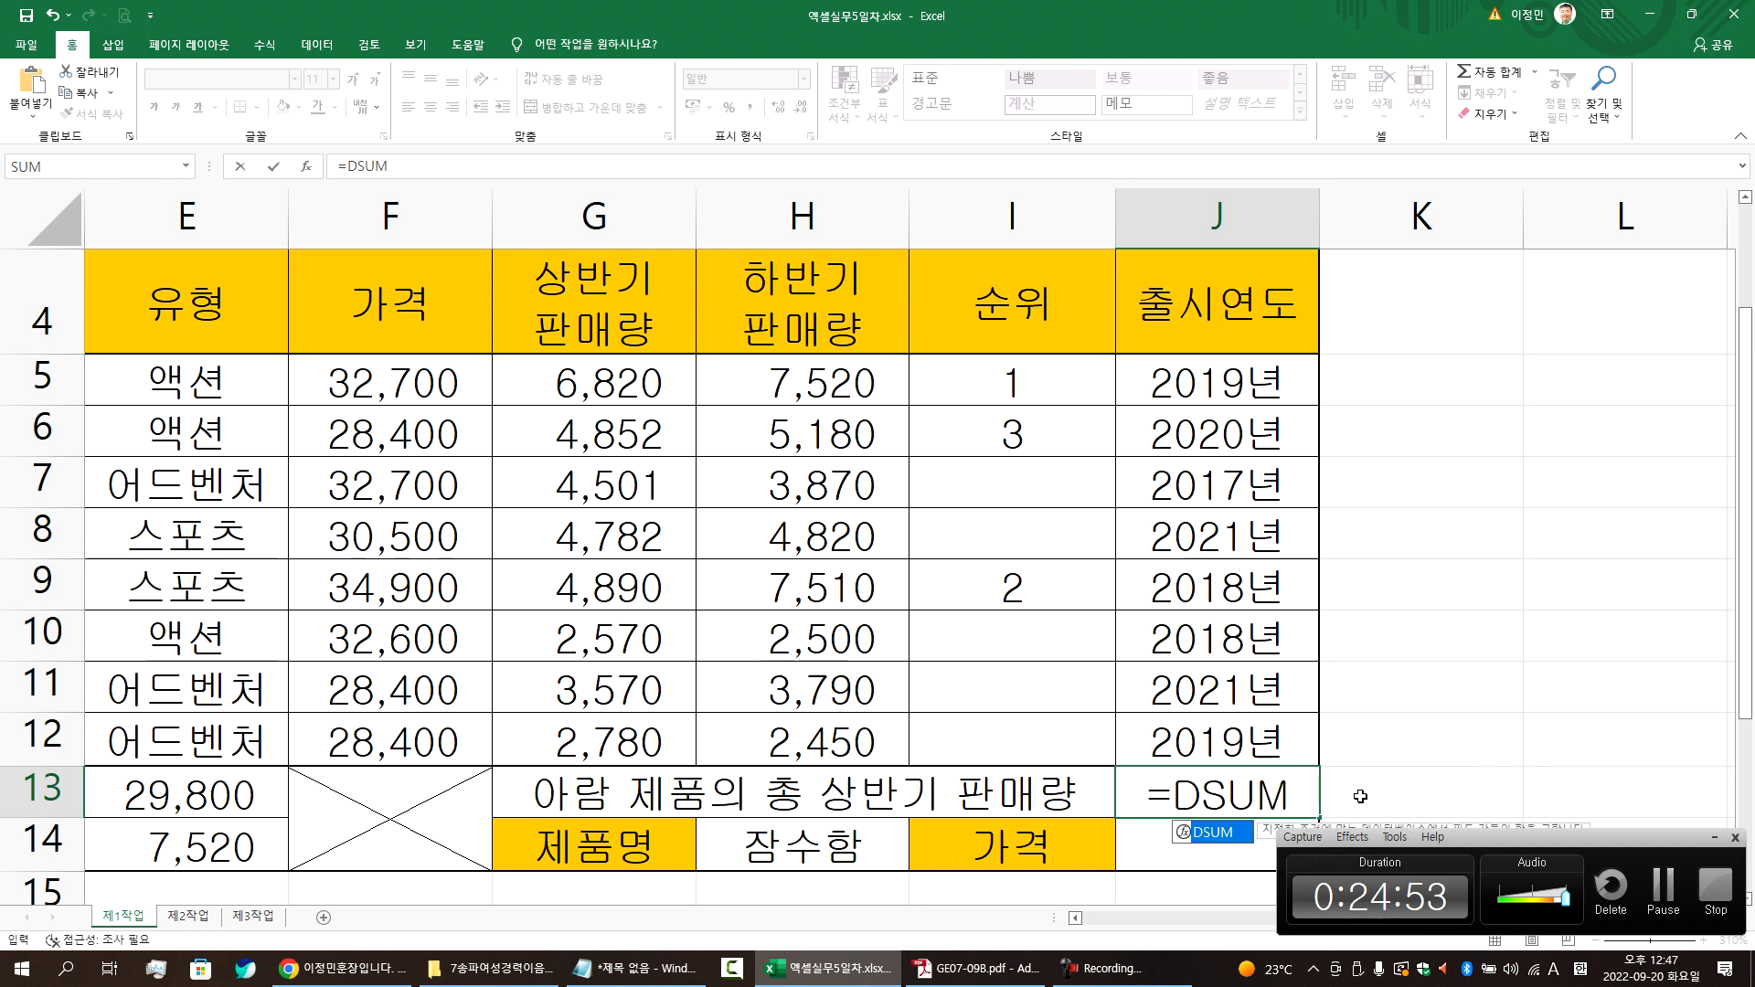
pyautogui.write('(')
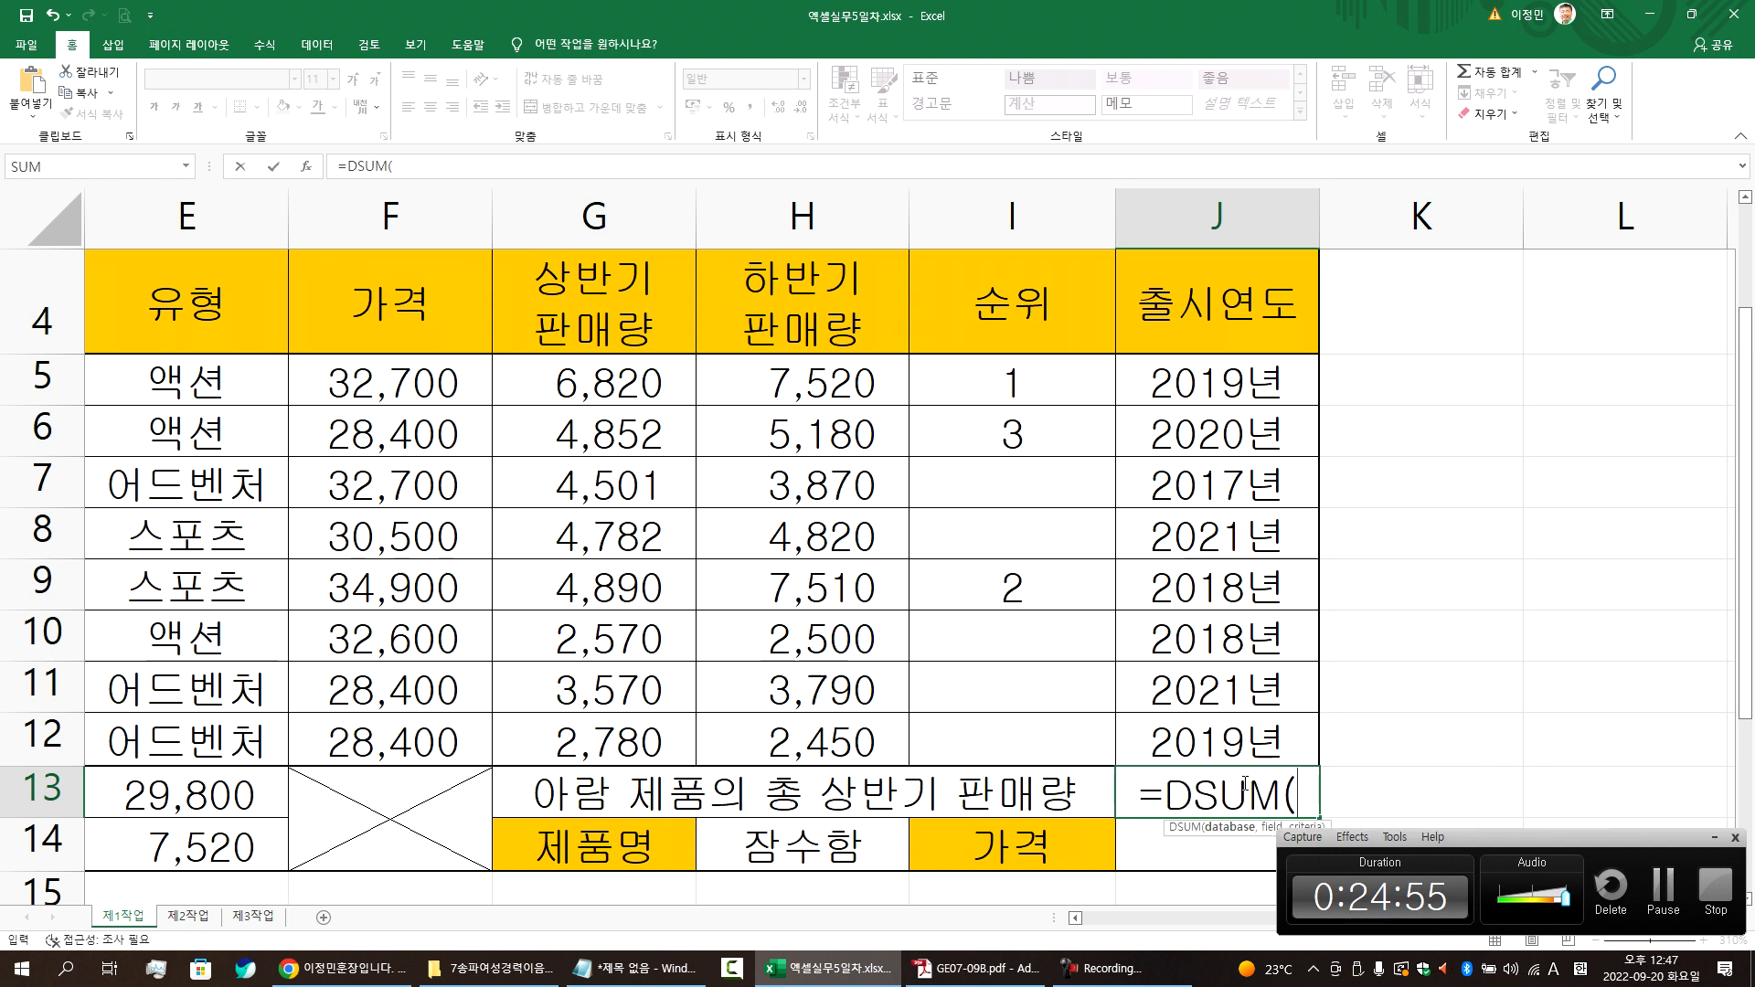
pyautogui.scroll(-1, 1244, 781)
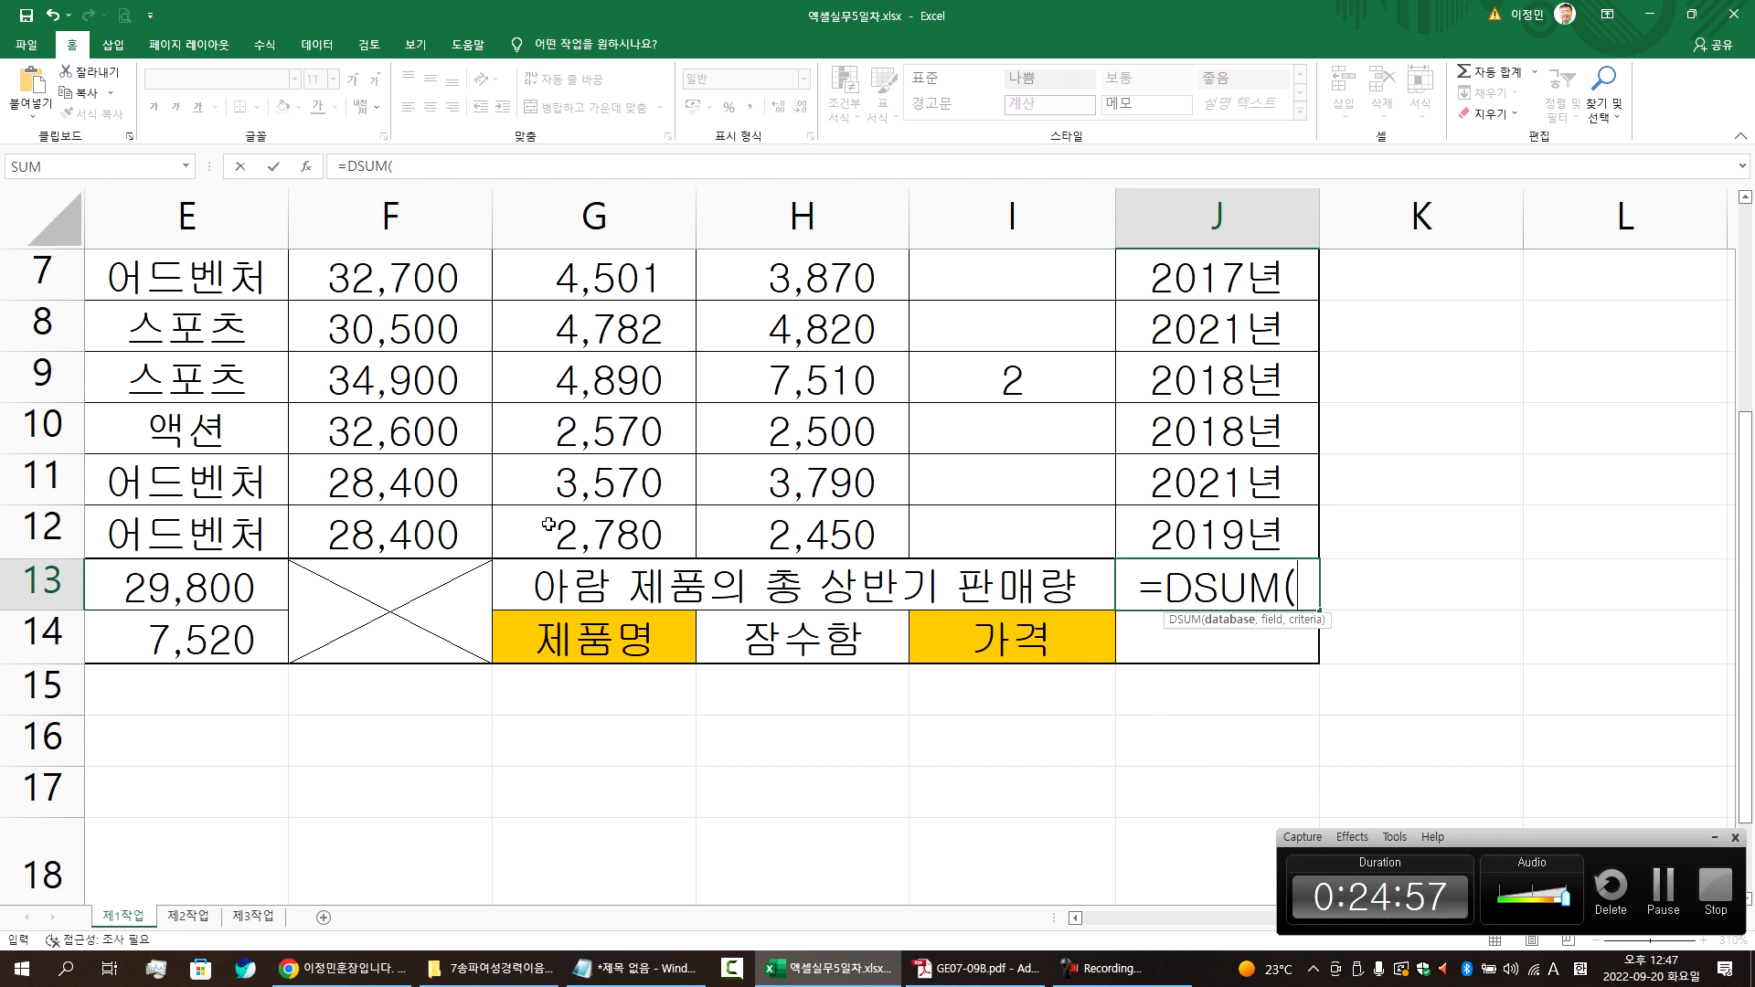
# - Review the DSUM function name and the item (5) wording in the Notepad notes
pyautogui.hotkey('alt', 'Tab')
pyautogui.moveTo(273, 487); pyautogui.dragTo(451, 479)
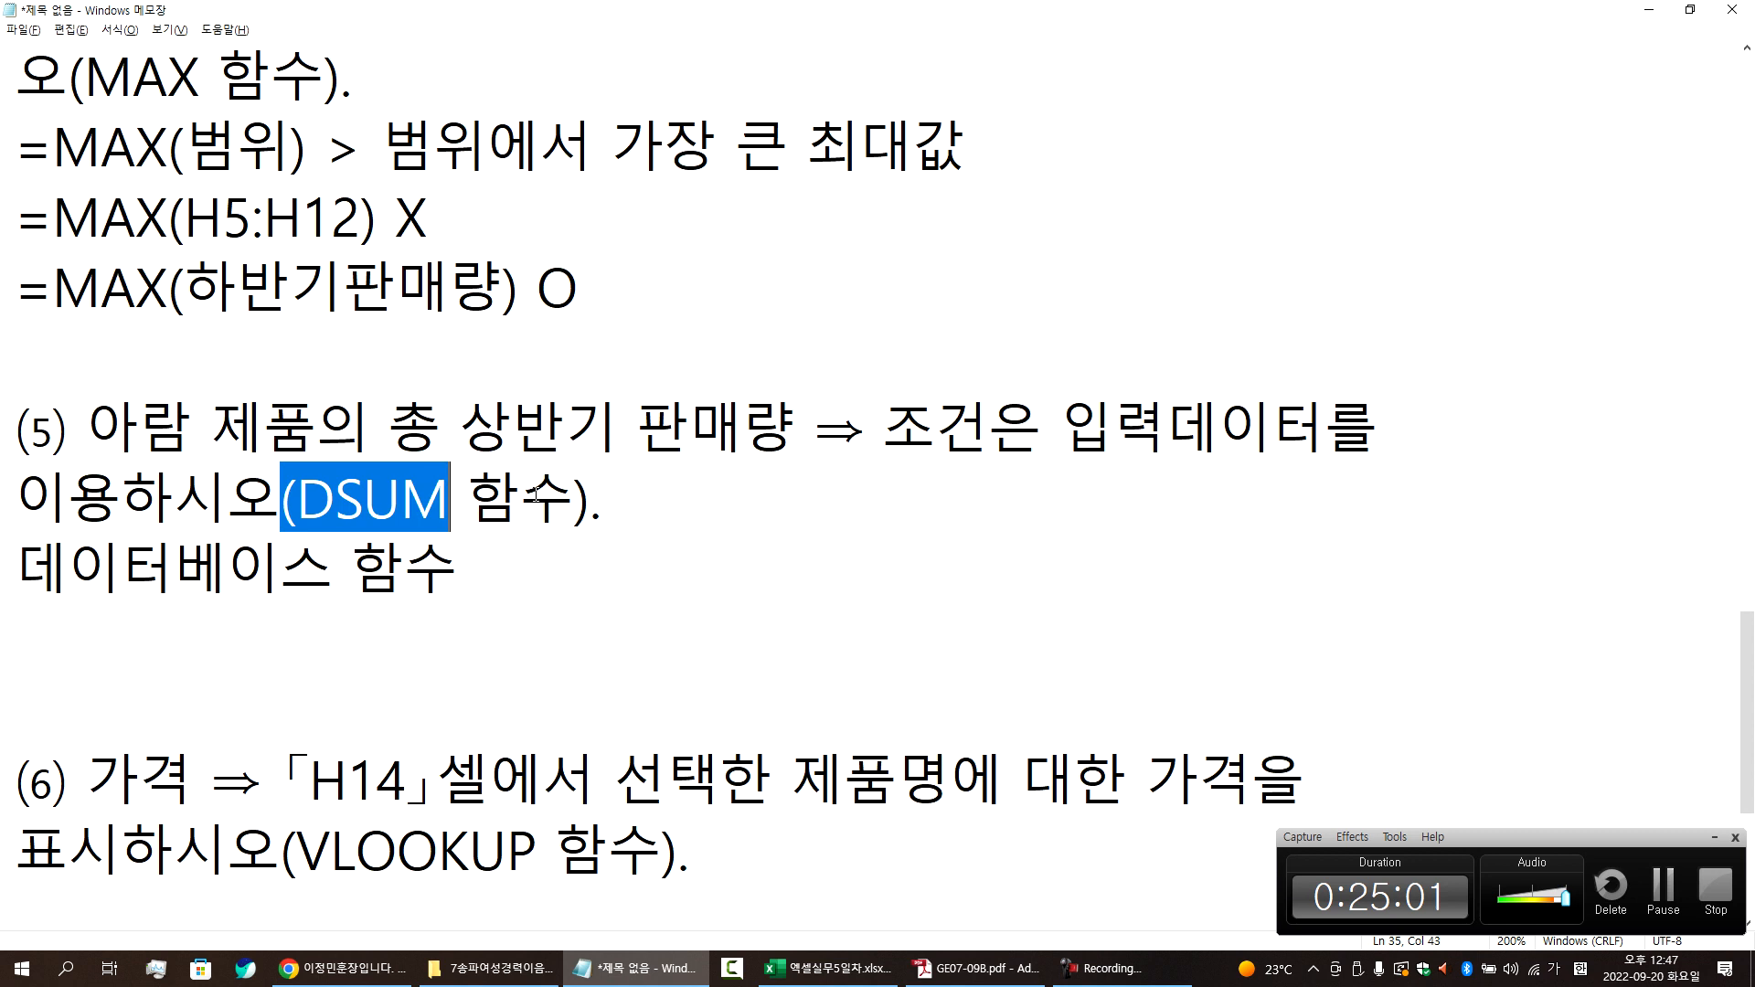
pyautogui.click(672, 508)
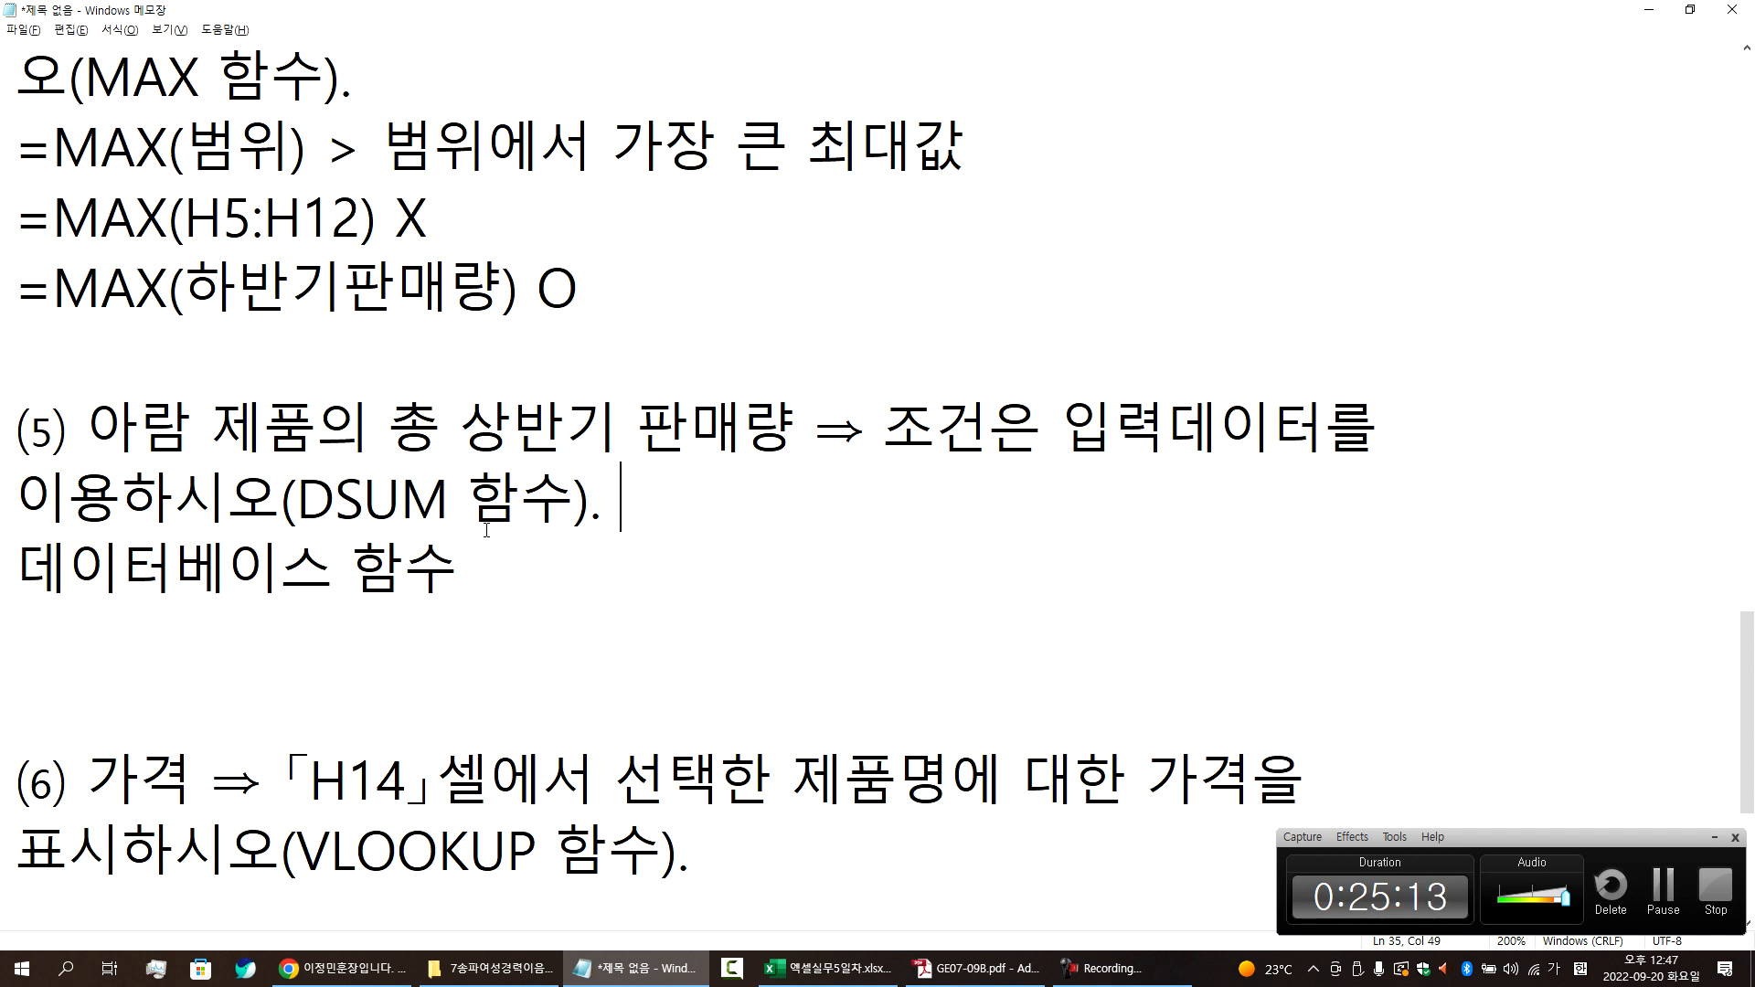
pyautogui.hotkey('alt', 'Tab')
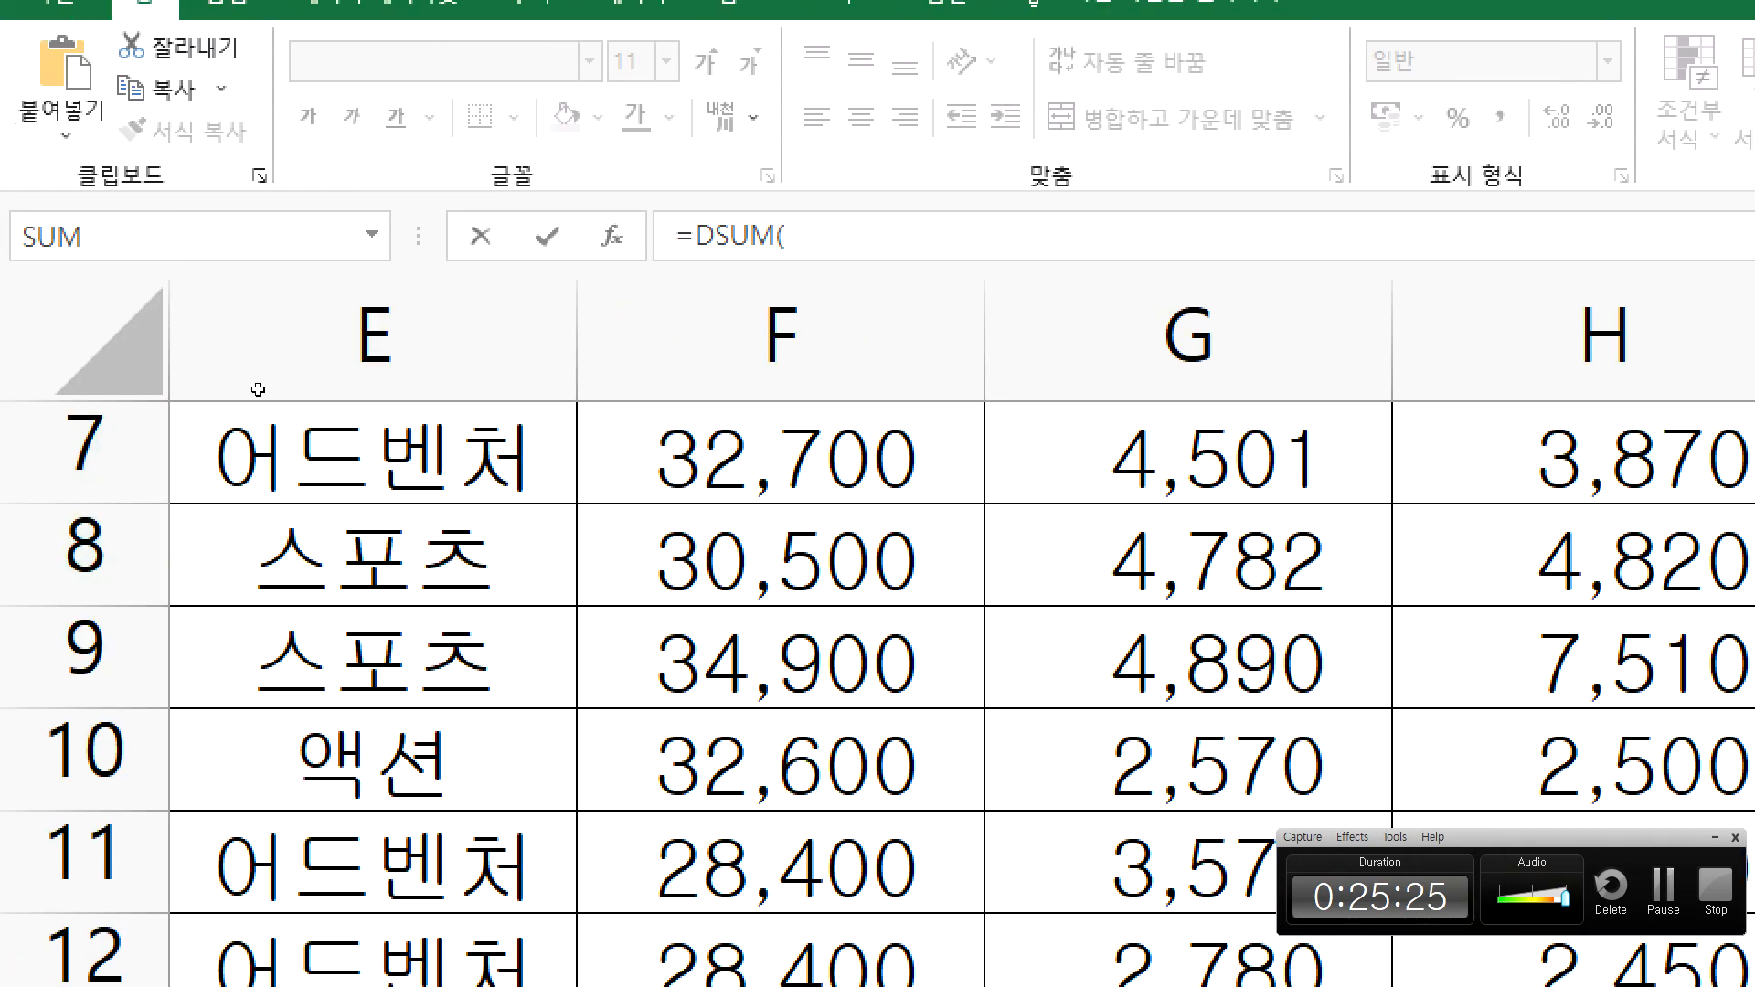
# - Set the DSUM database argument to B4:H12, covering the table with its headers but without 순위 and 출시연도
pyautogui.hscroll(-2, 258, 389)
pyautogui.click(183, 674)
pyautogui.scroll(1, 211, 494)
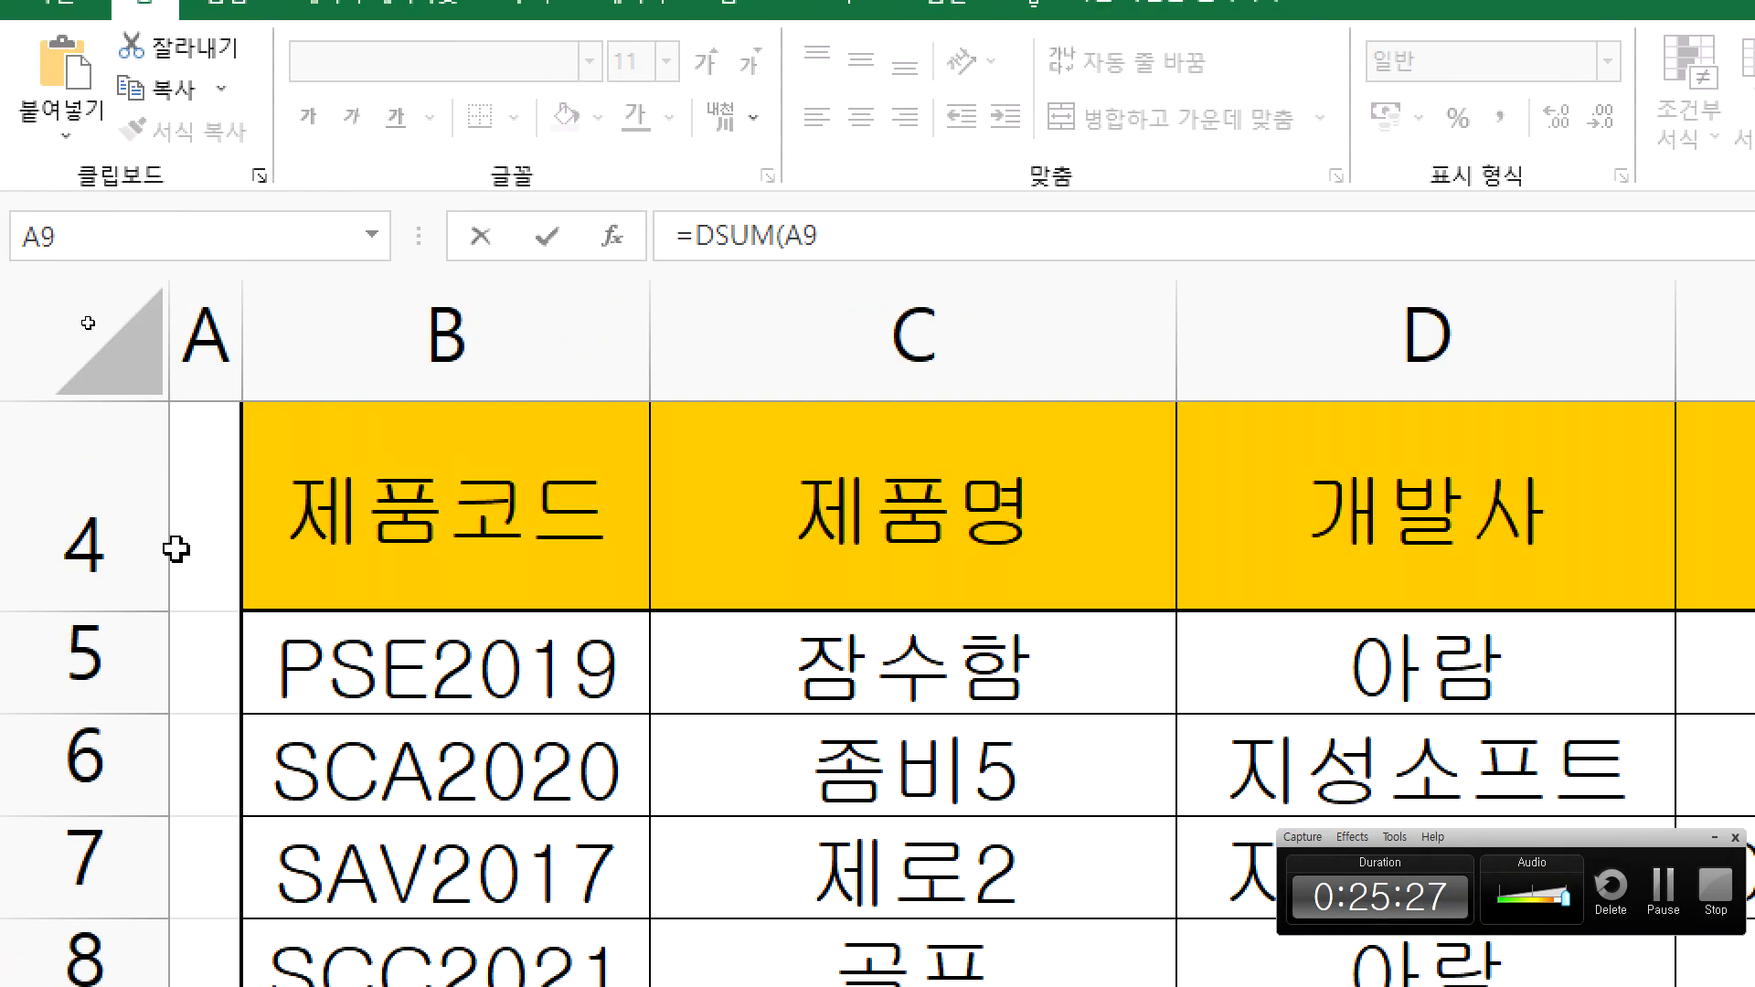
pyautogui.moveTo(392, 549); pyautogui.dragTo(16, 526)
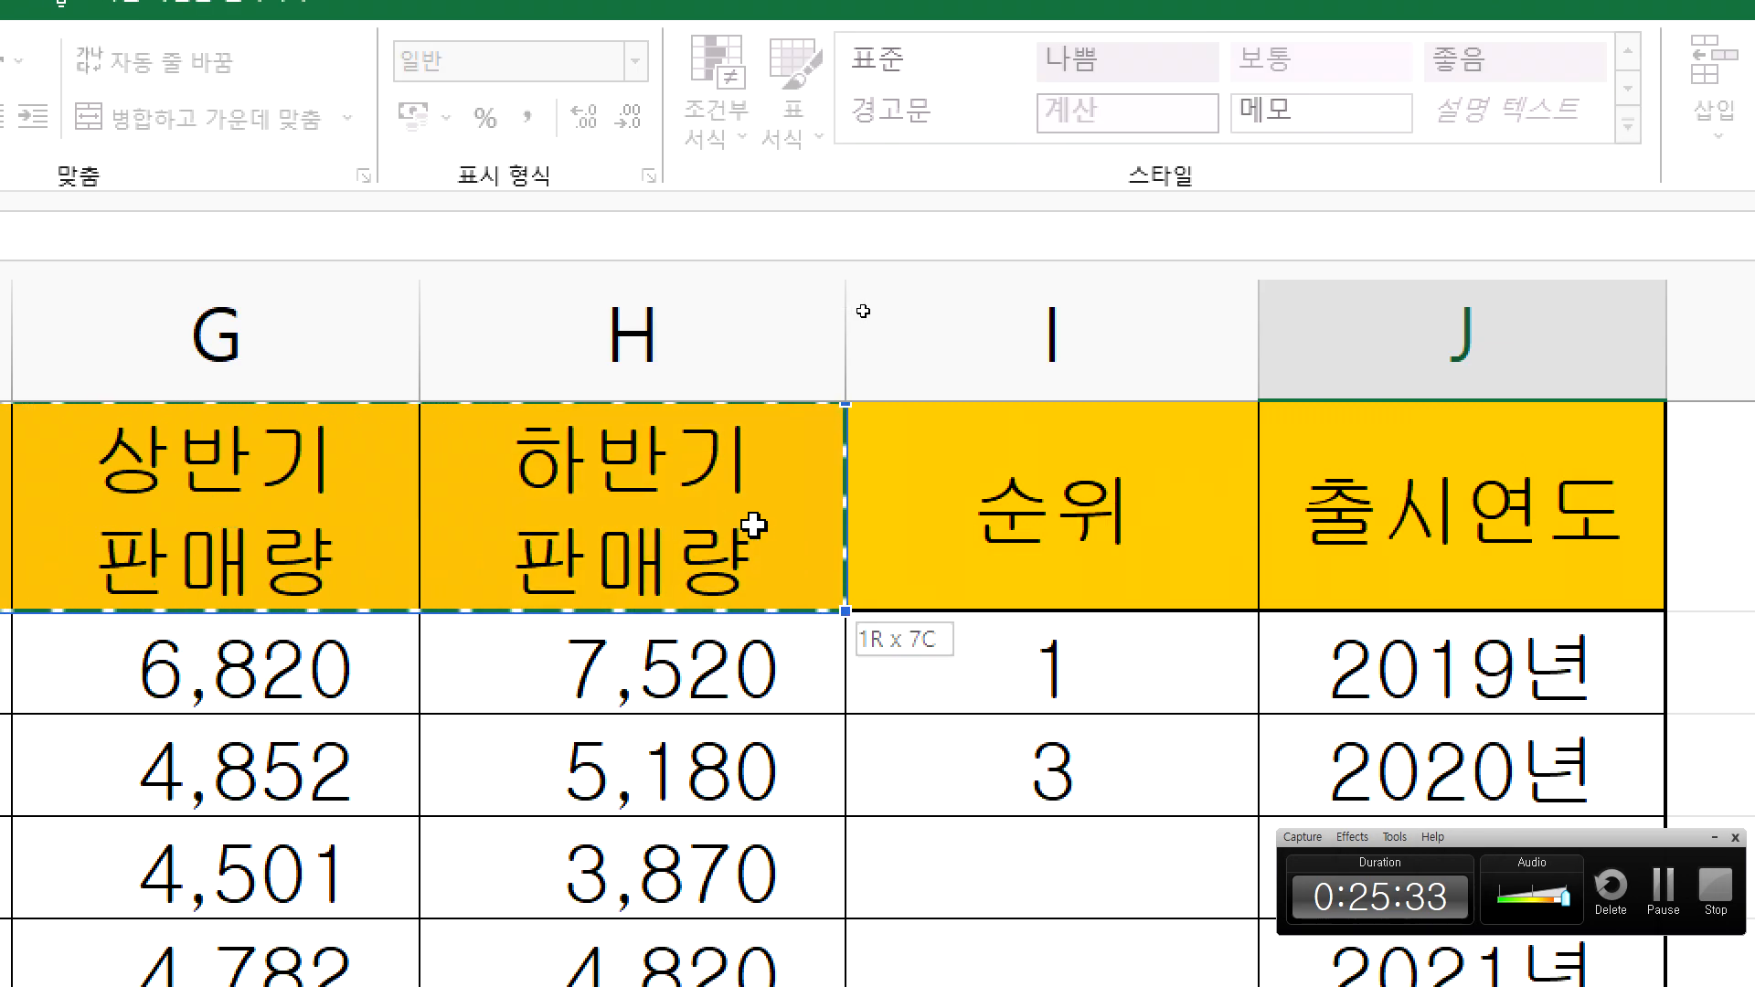
pyautogui.moveTo(753, 526); pyautogui.dragTo(672, 856)
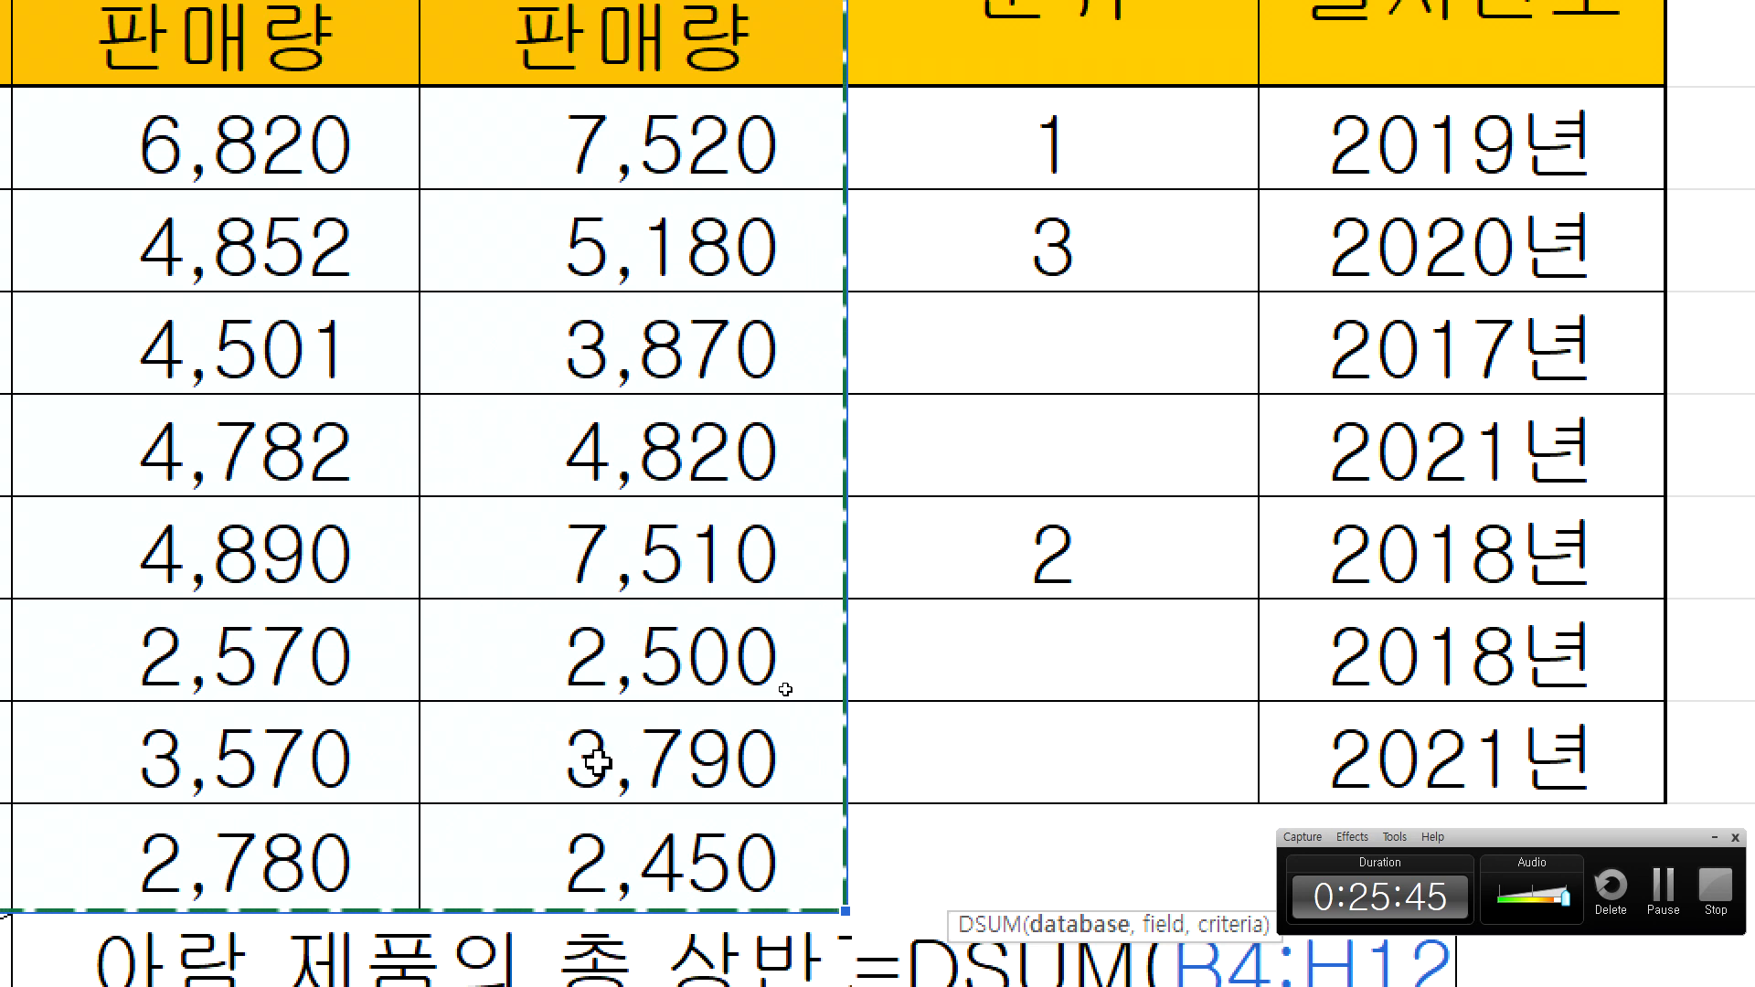
pyautogui.write(',')
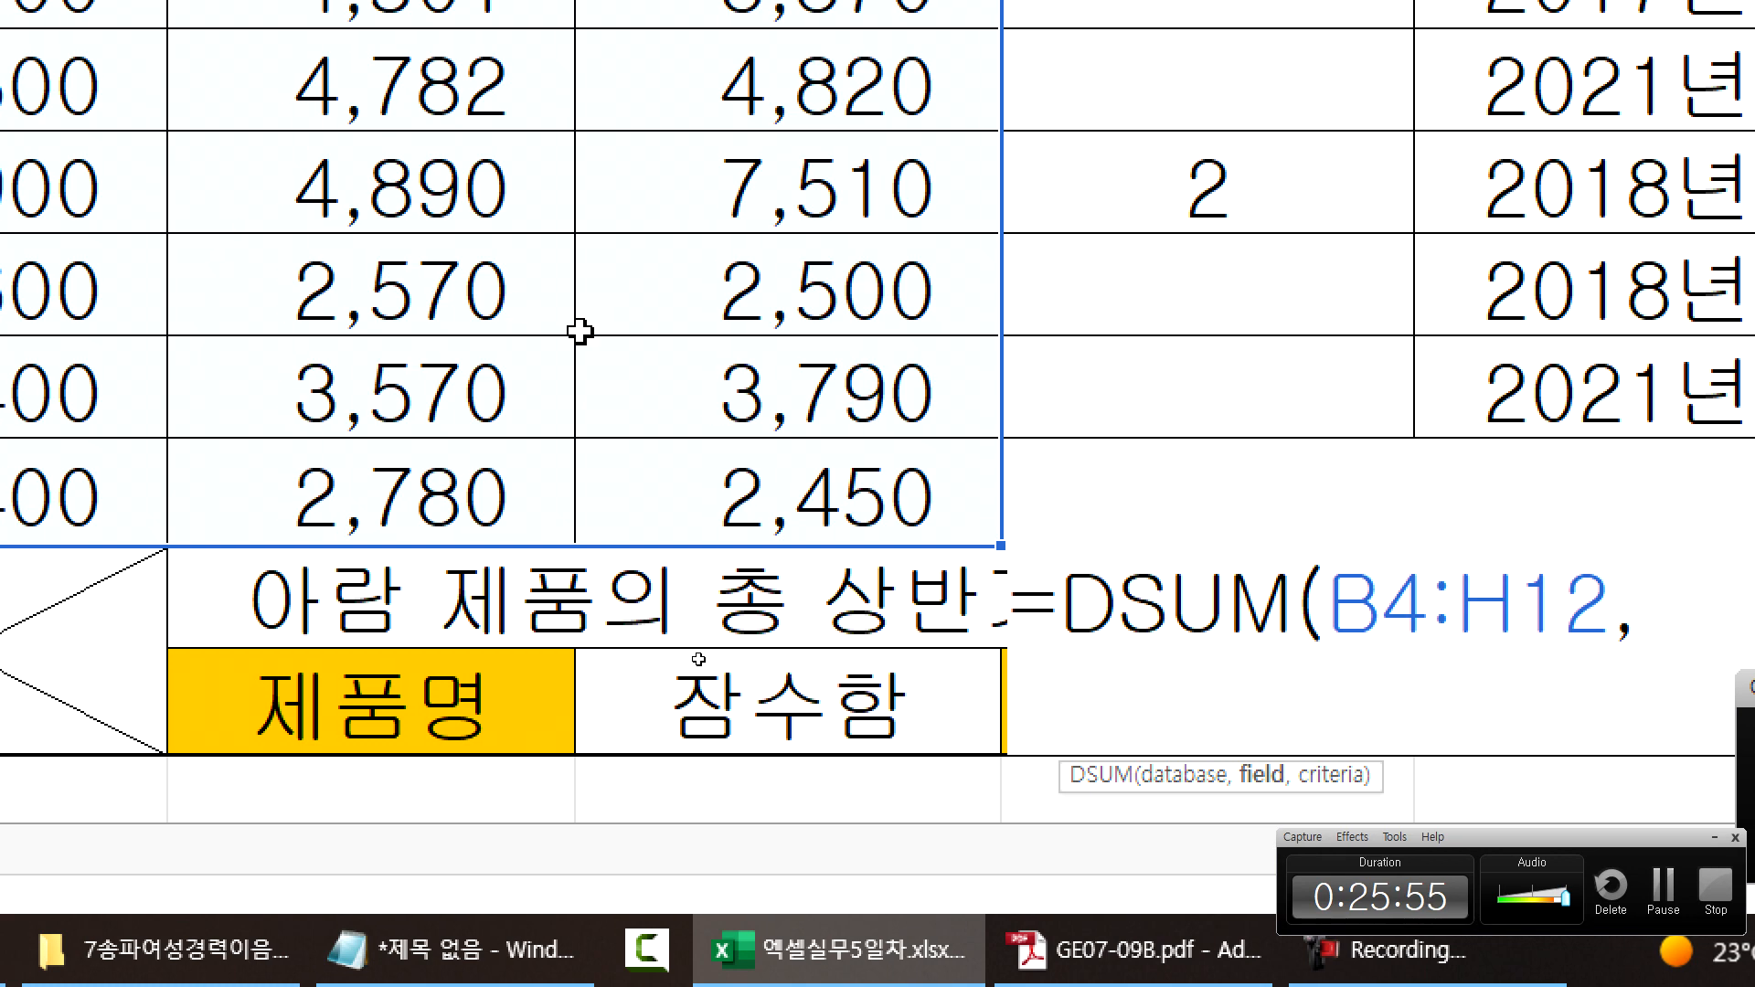
# - Use the 상반기 판매량 header cell G4 as the DSUM field argument
pyautogui.scroll(1, 578, 274)
pyautogui.click(425, 128)
pyautogui.scroll(1, 415, 156)
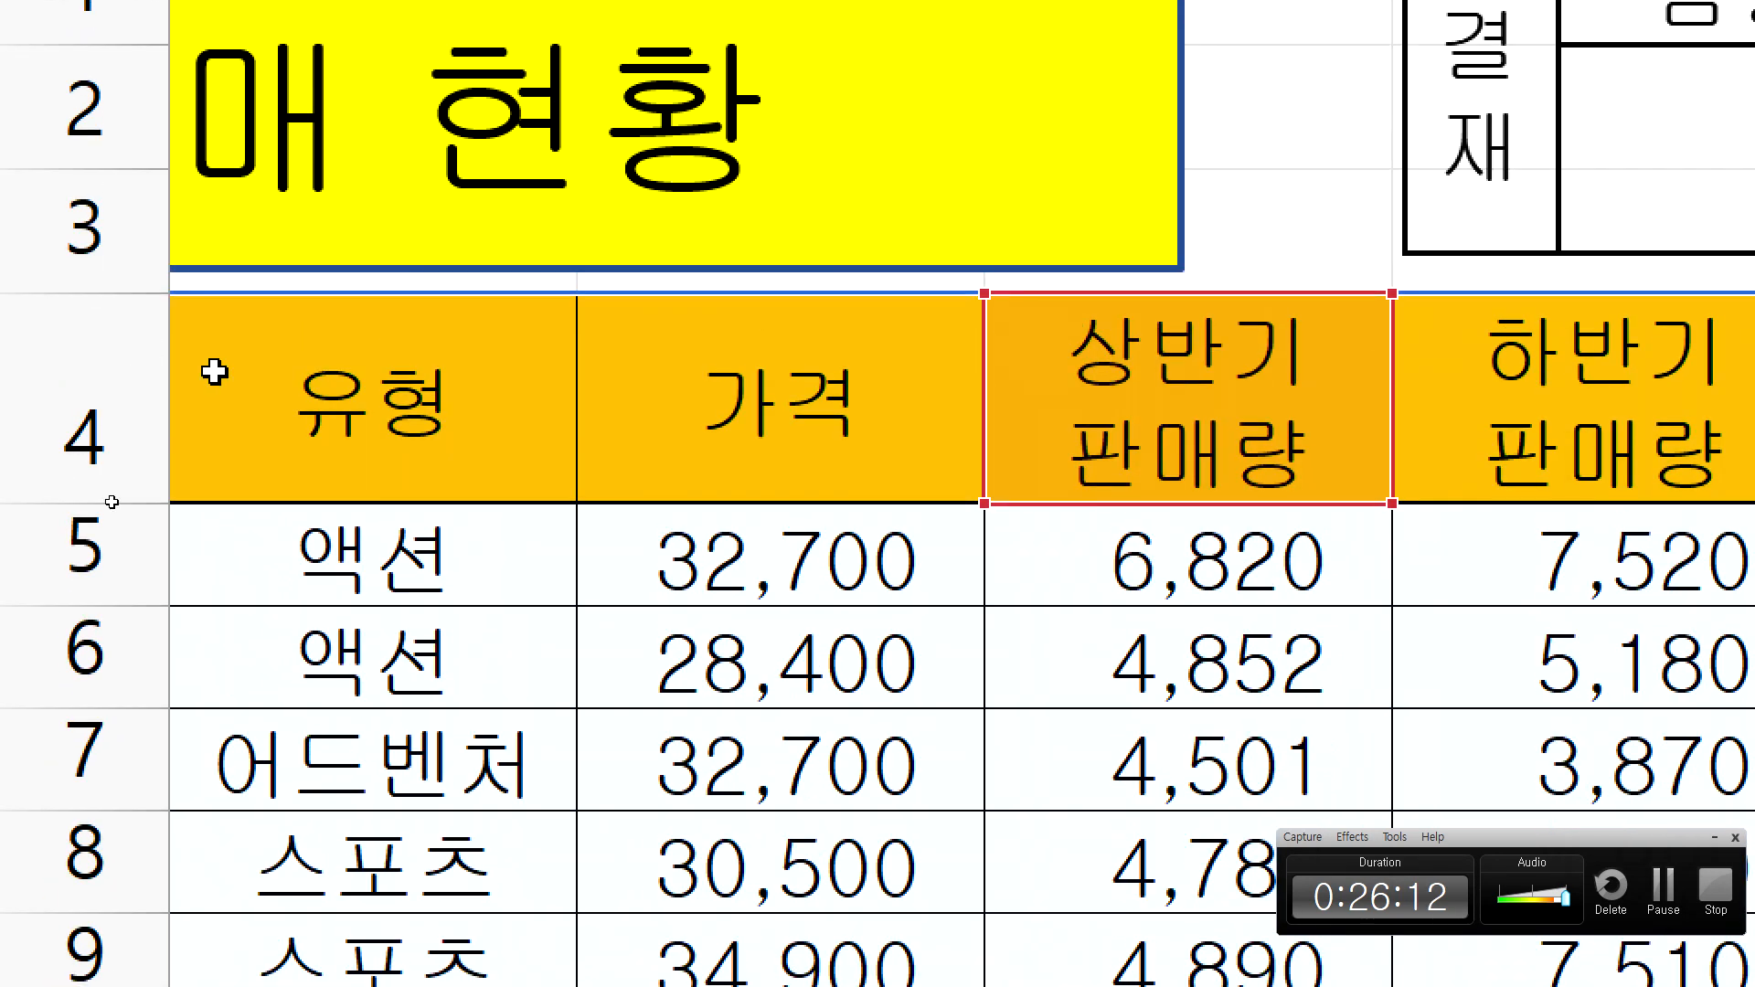
# - Set the DSUM criteria argument to the 개발사 header and 아람 cells D4:D5 and finish the J13 formula
pyautogui.click(235, 129)
pyautogui.press('Left')
pyautogui.press('Left')
pyautogui.click(954, 425)
pyautogui.hotkey('shift', 'Down')
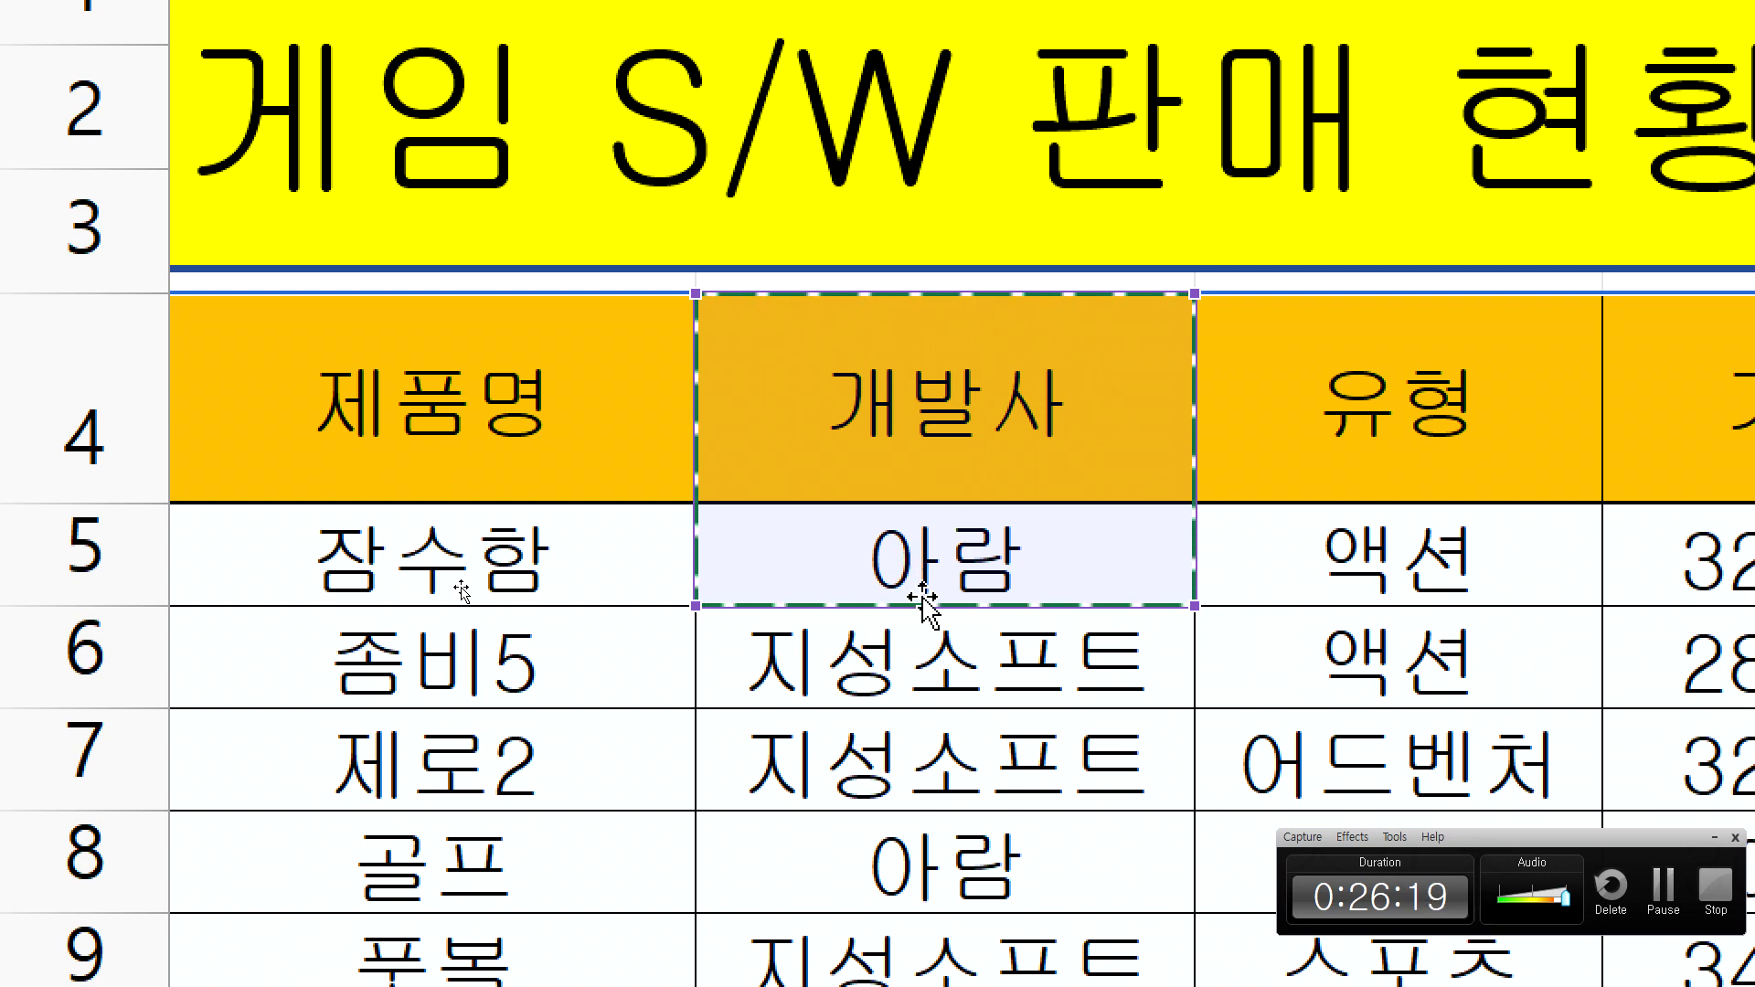
pyautogui.write(',')
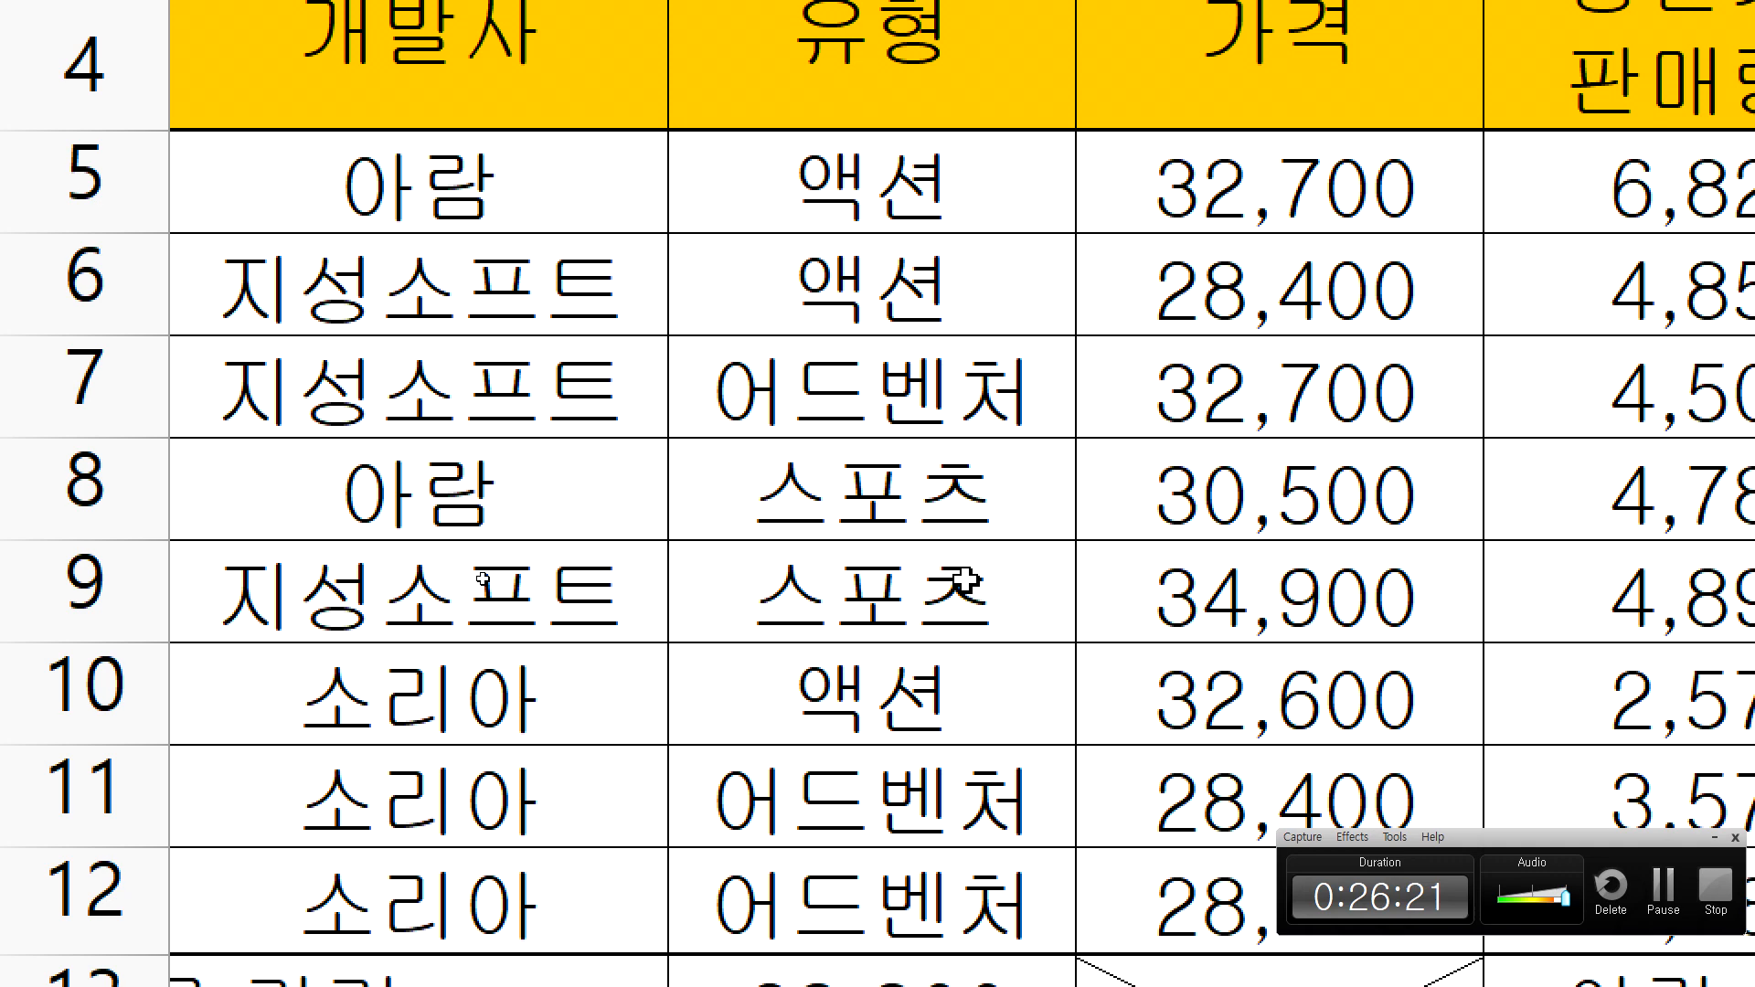
# - Confirm the DSUM formula in J13, reopen the cell for editing and copy its full formula text
pyautogui.press('Return')
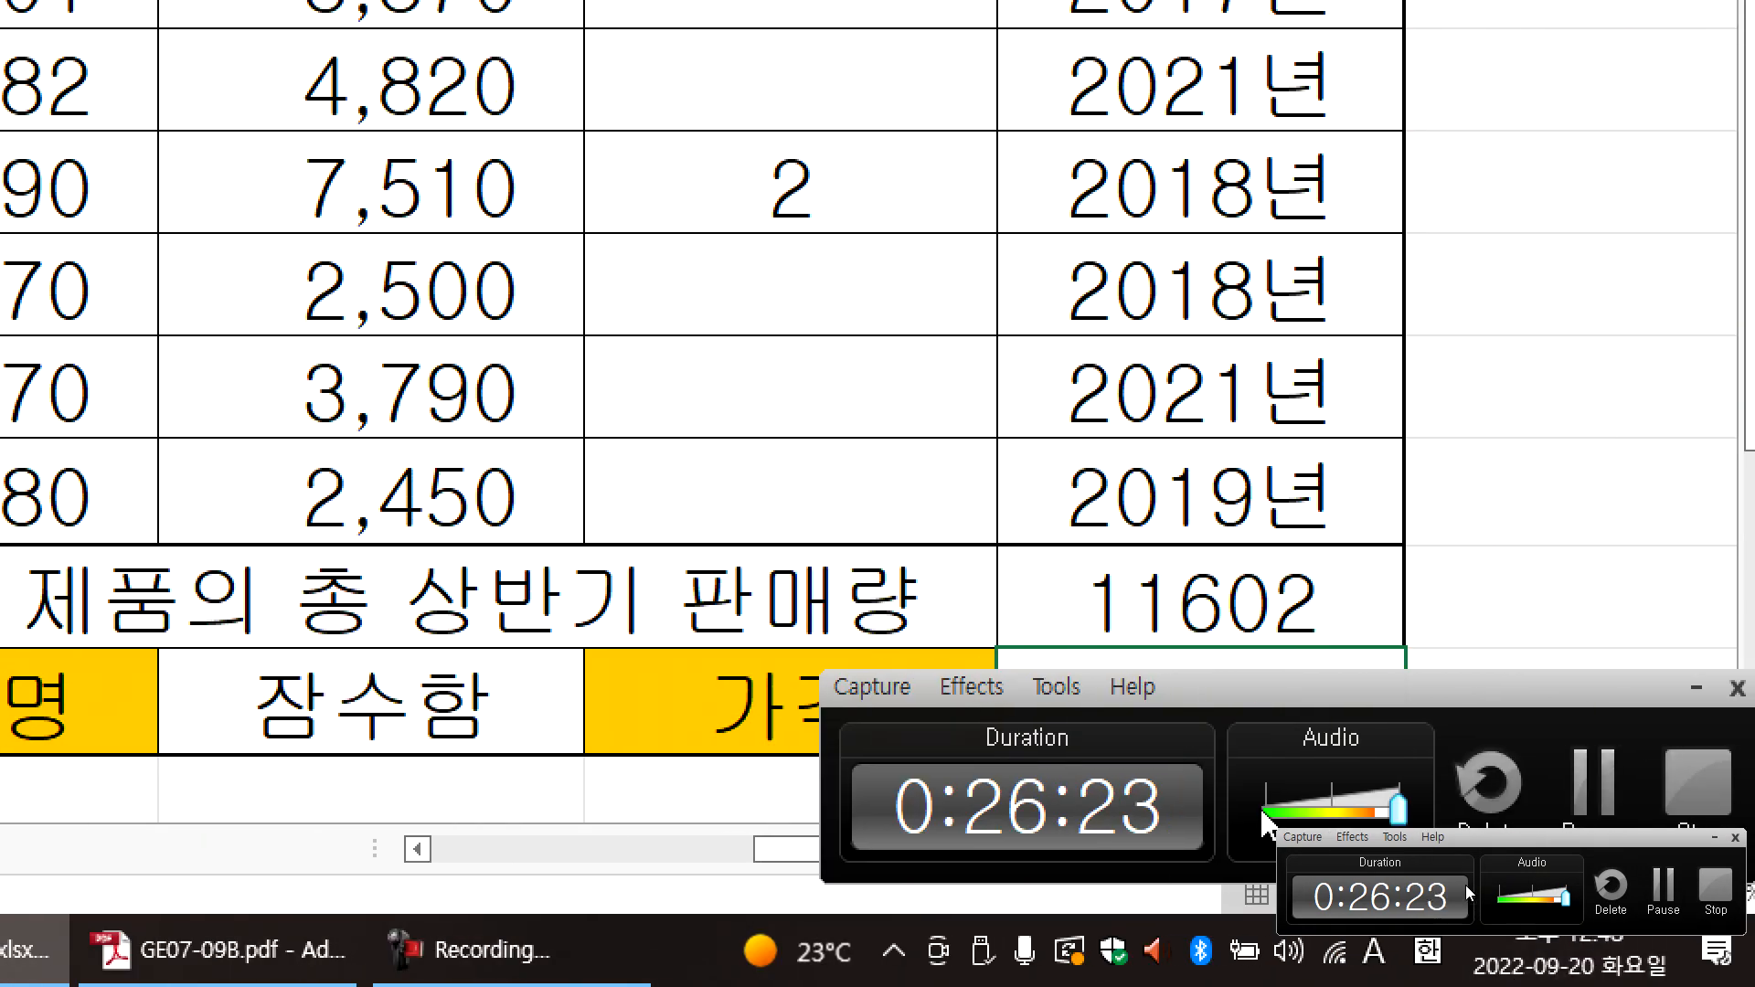
pyautogui.click(1434, 585)
pyautogui.doubleClick(1138, 585)
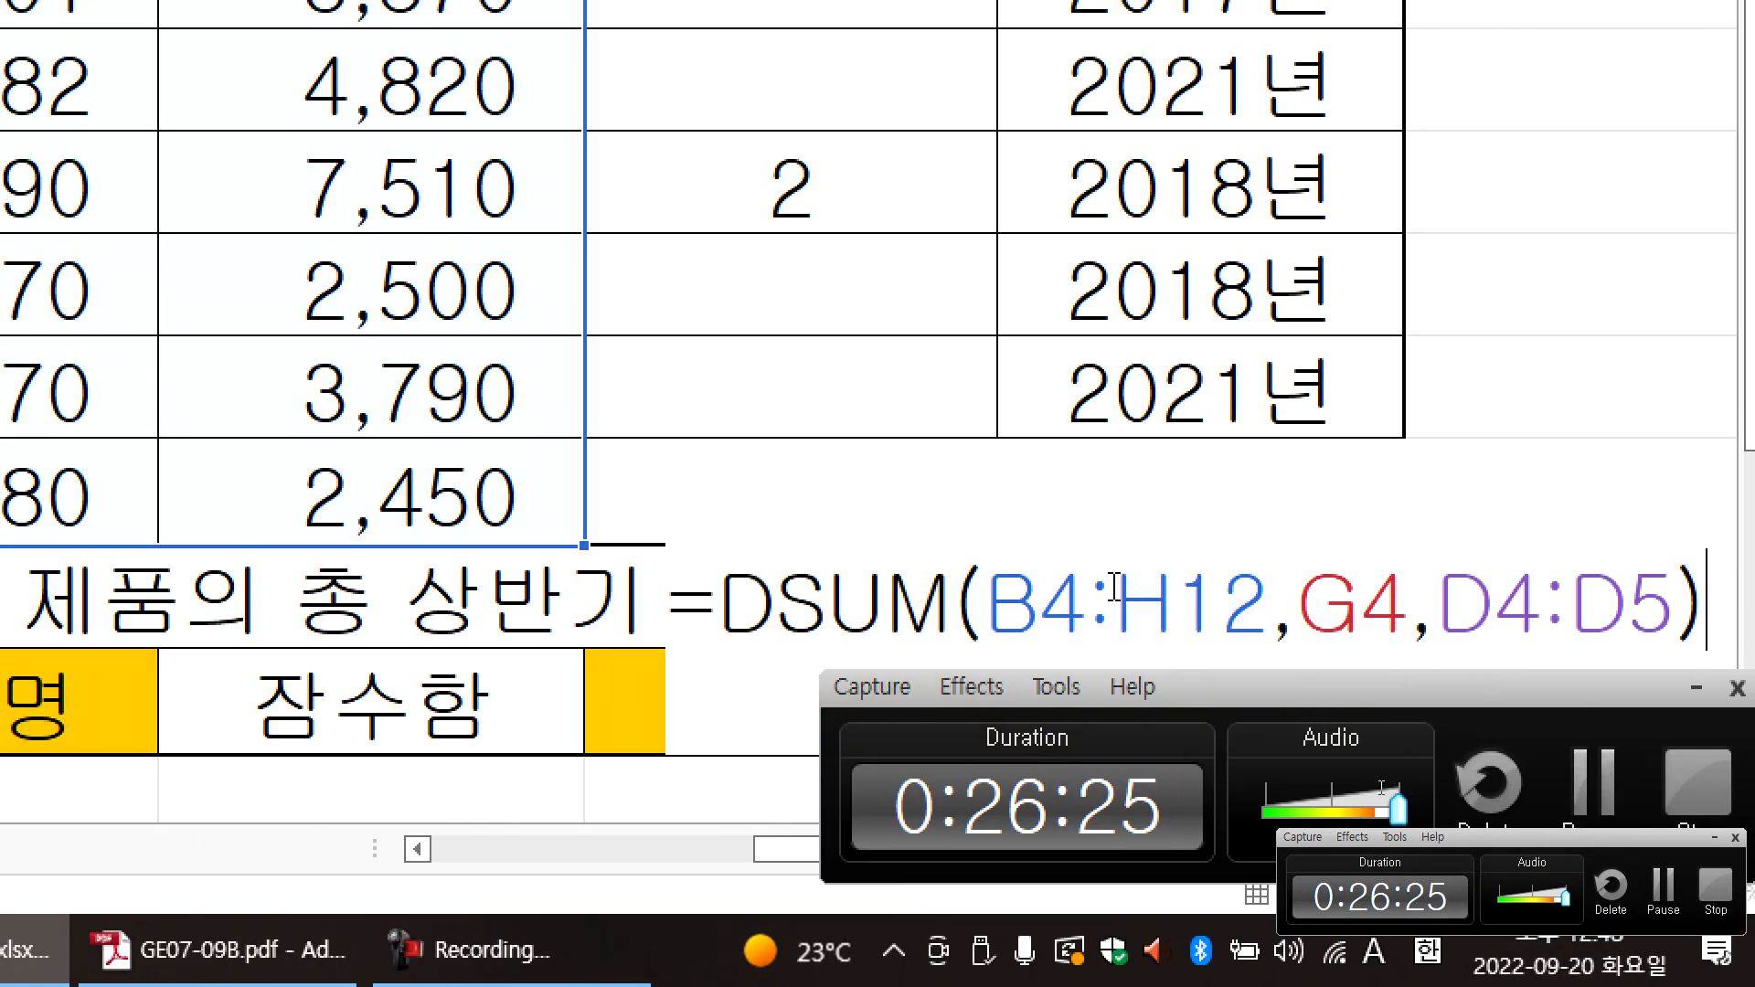
pyautogui.moveTo(672, 608); pyautogui.dragTo(1737, 612)
pyautogui.hotkey('ctrl', 'c')
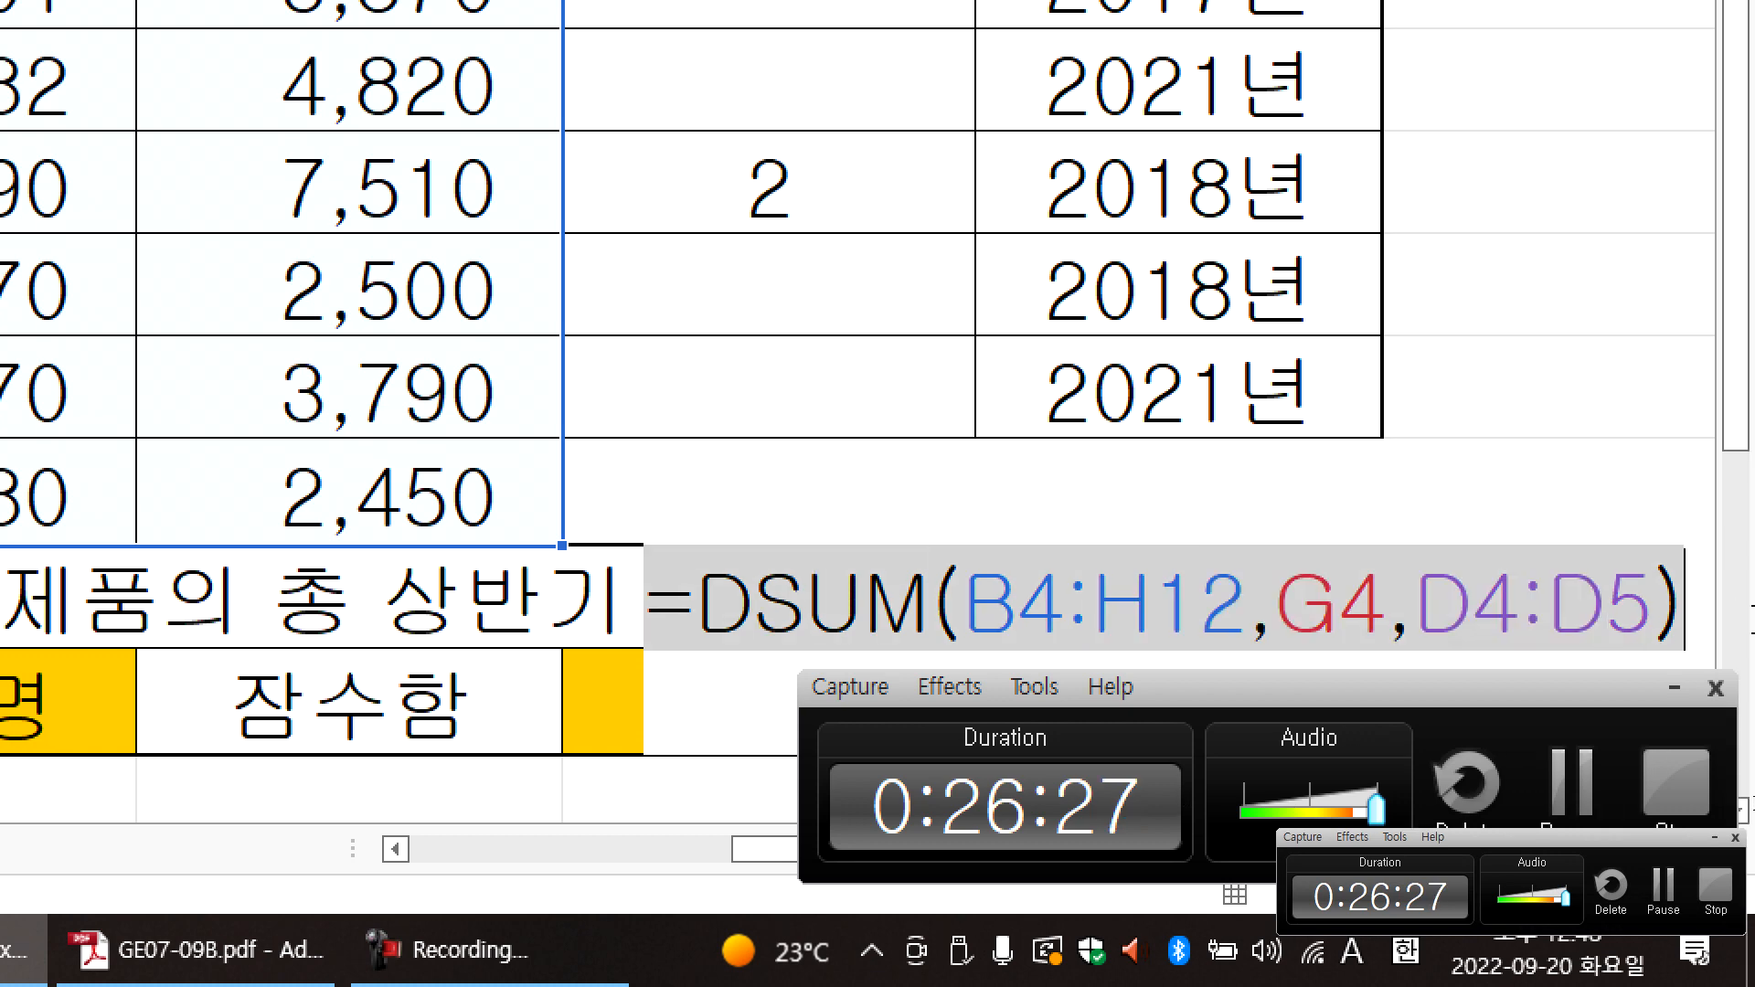
# - Switch to Notepad and paste the clipboard text on the line below 데이터베이스 함수 in item (5)
pyautogui.hotkey('alt', 'Tab')
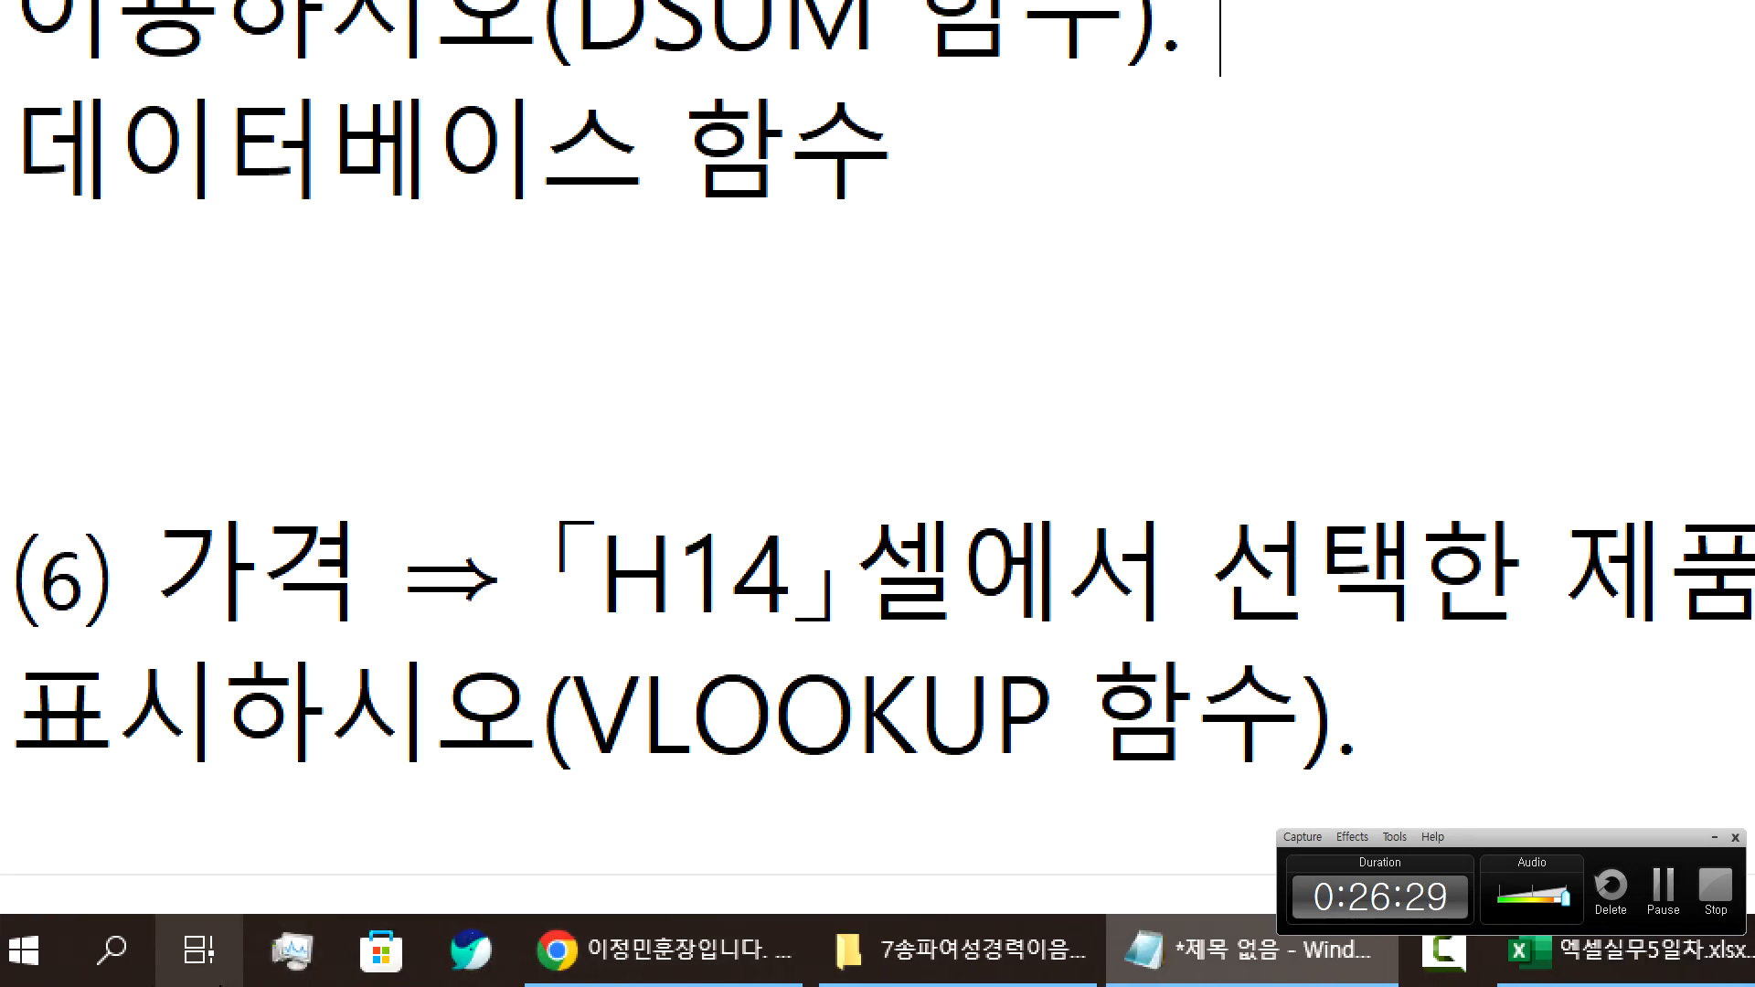
pyautogui.click(100, 269)
pyautogui.write('=MAX(범위)')
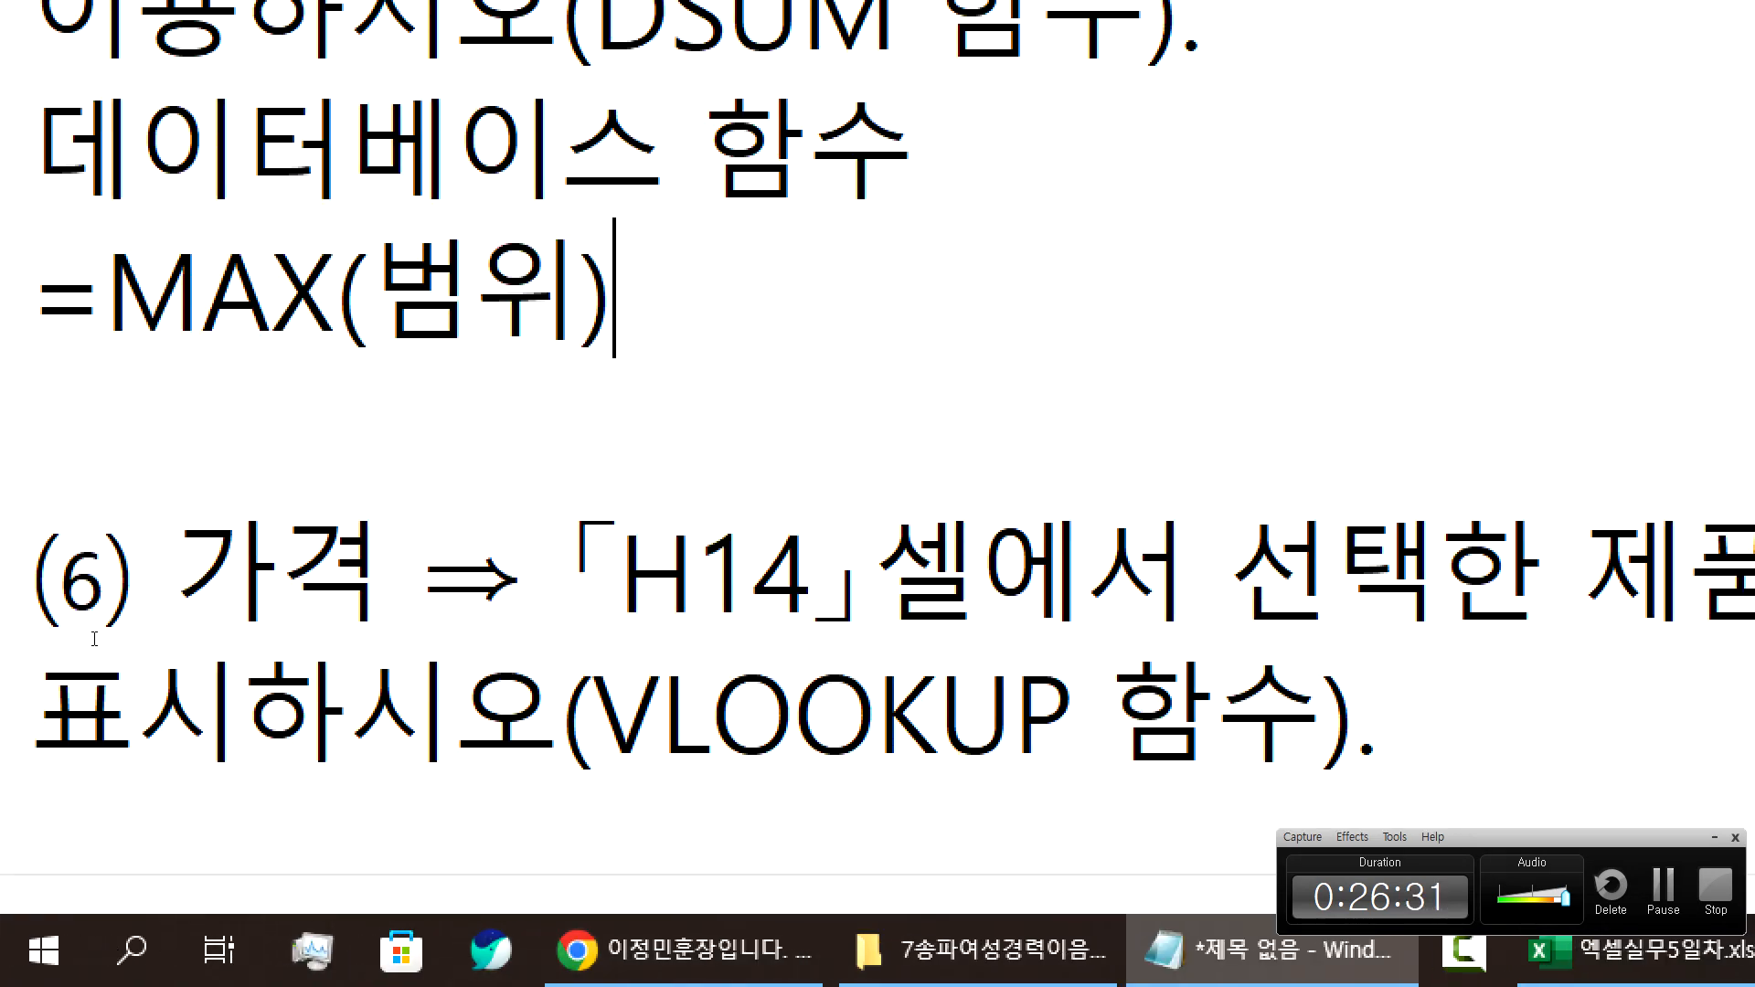
# - Return to the Excel worksheet and copy the complete DSUM formula text from J13 again
pyautogui.hotkey('alt', 'Tab')
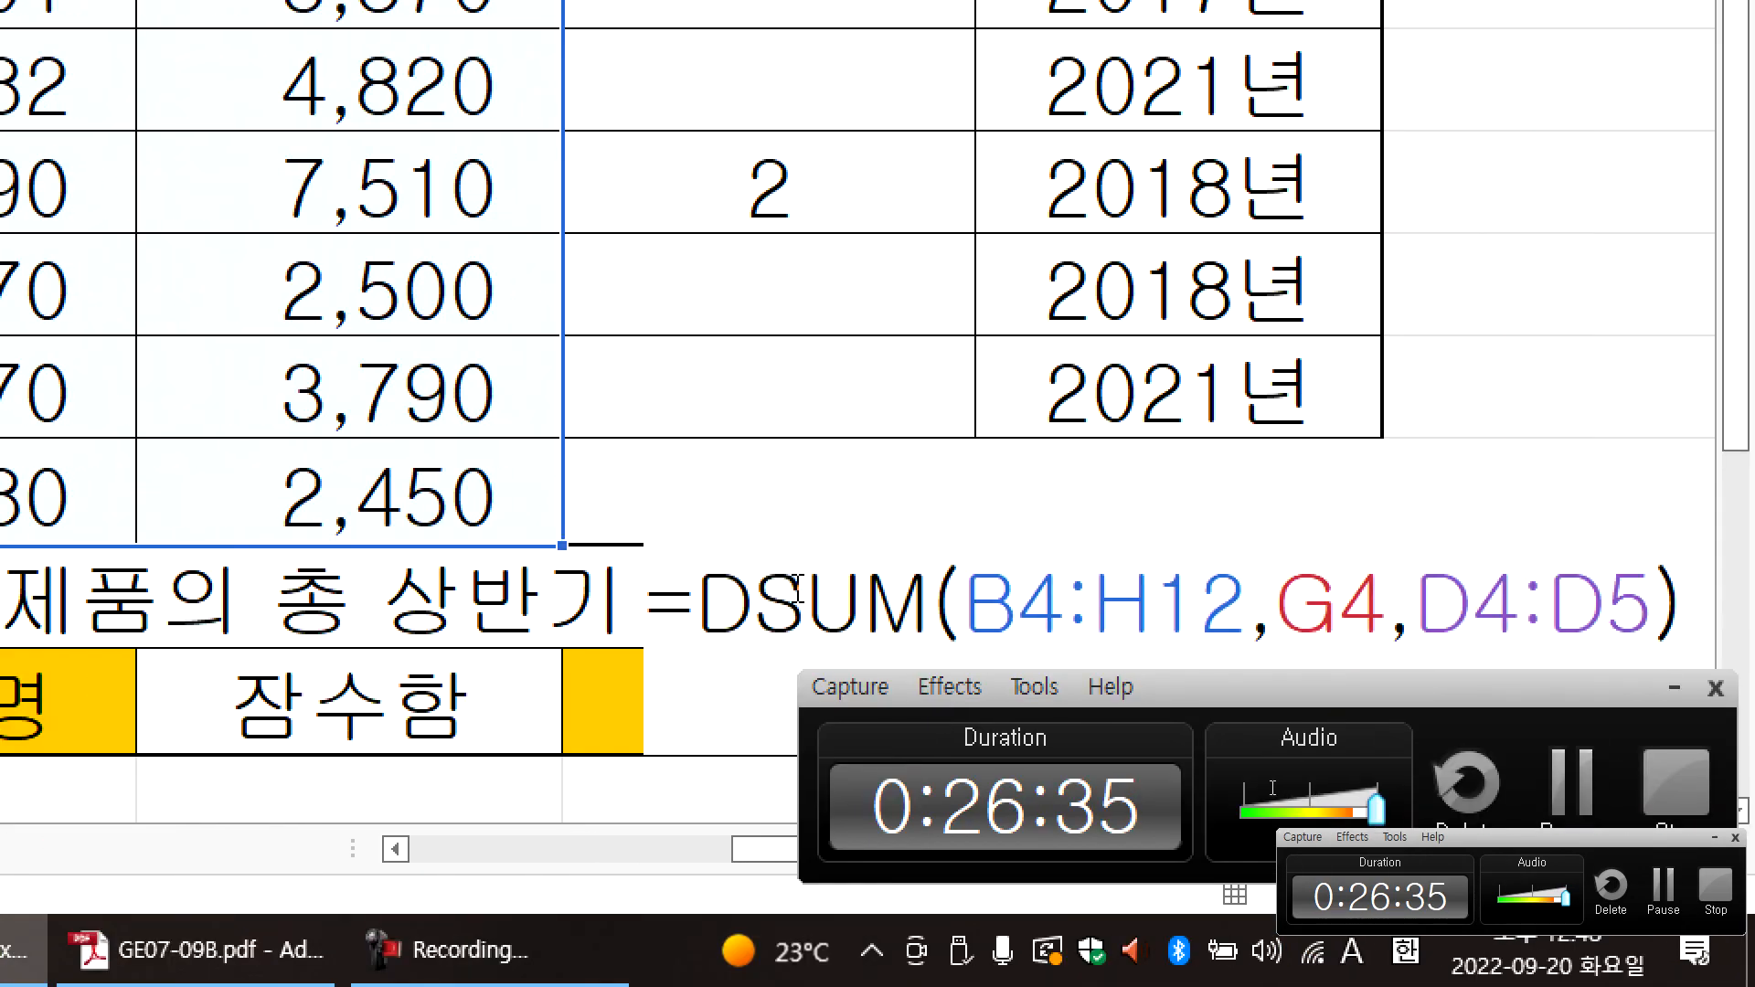
pyautogui.press('Escape')
pyautogui.press('F2')
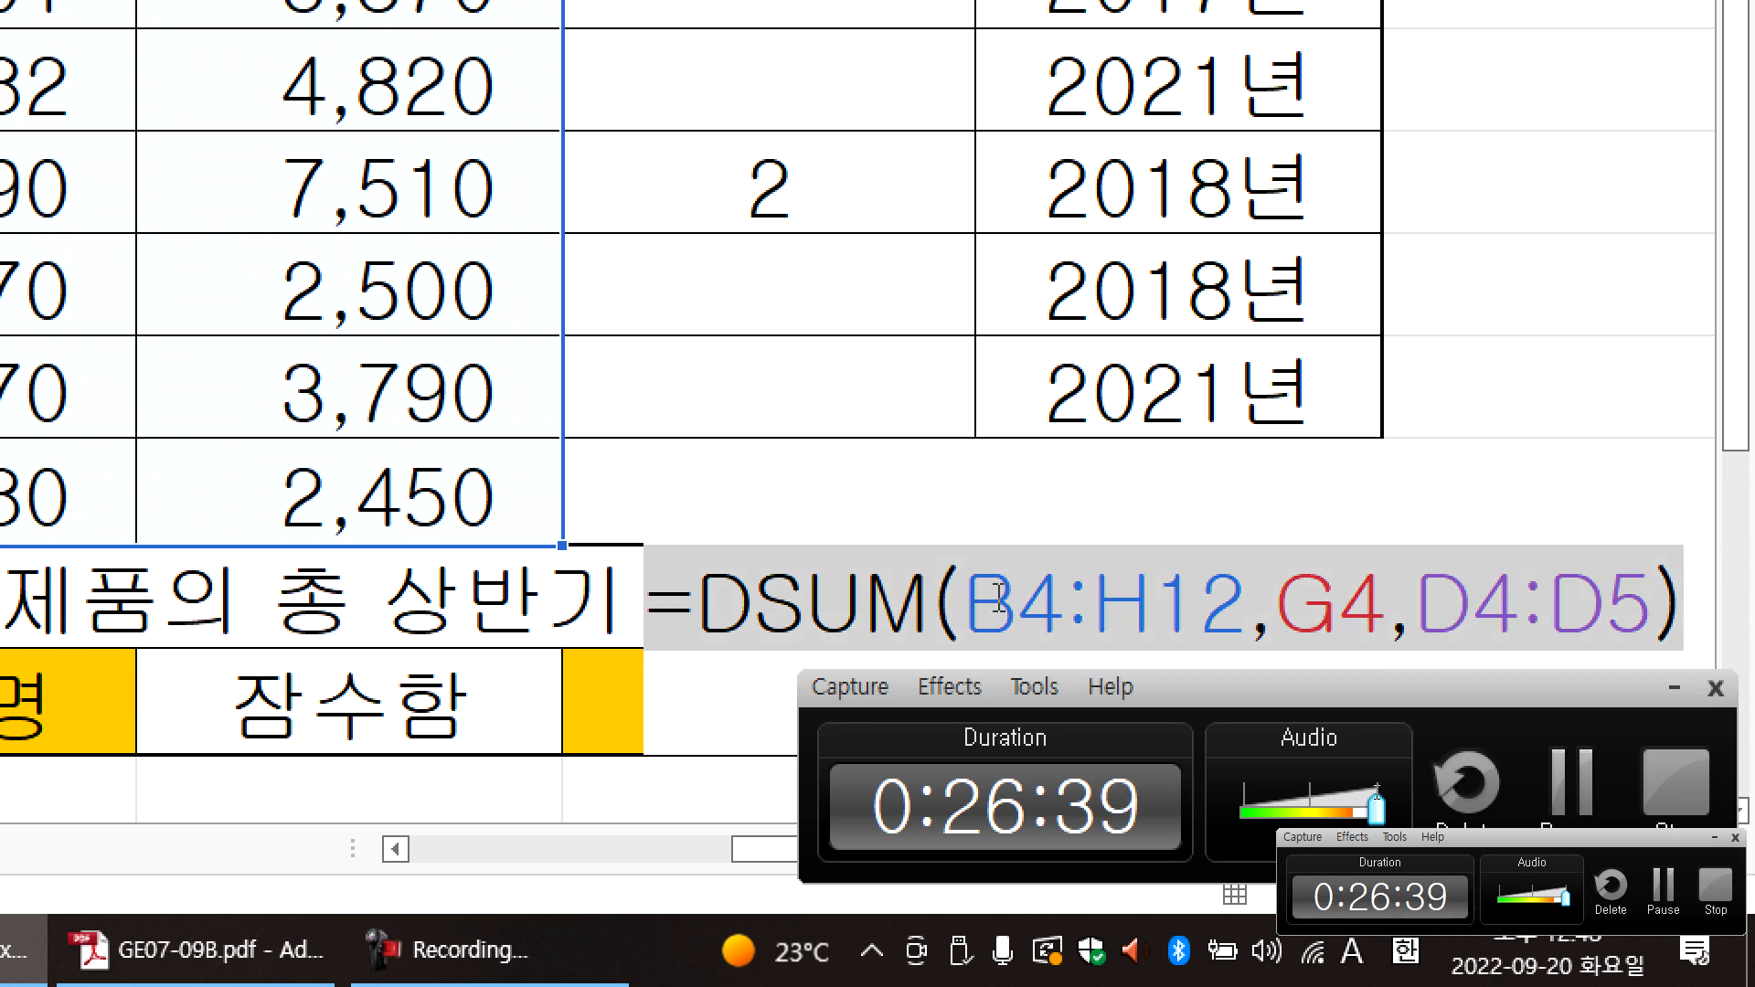
pyautogui.press('Escape')
# - Switch to Notepad and replace the =MAX(범위) line under item (5) with the copied =DSUM(B4:H12,G4,D4:D5)
pyautogui.hotkey('alt', 'Tab')
pyautogui.press('Home')
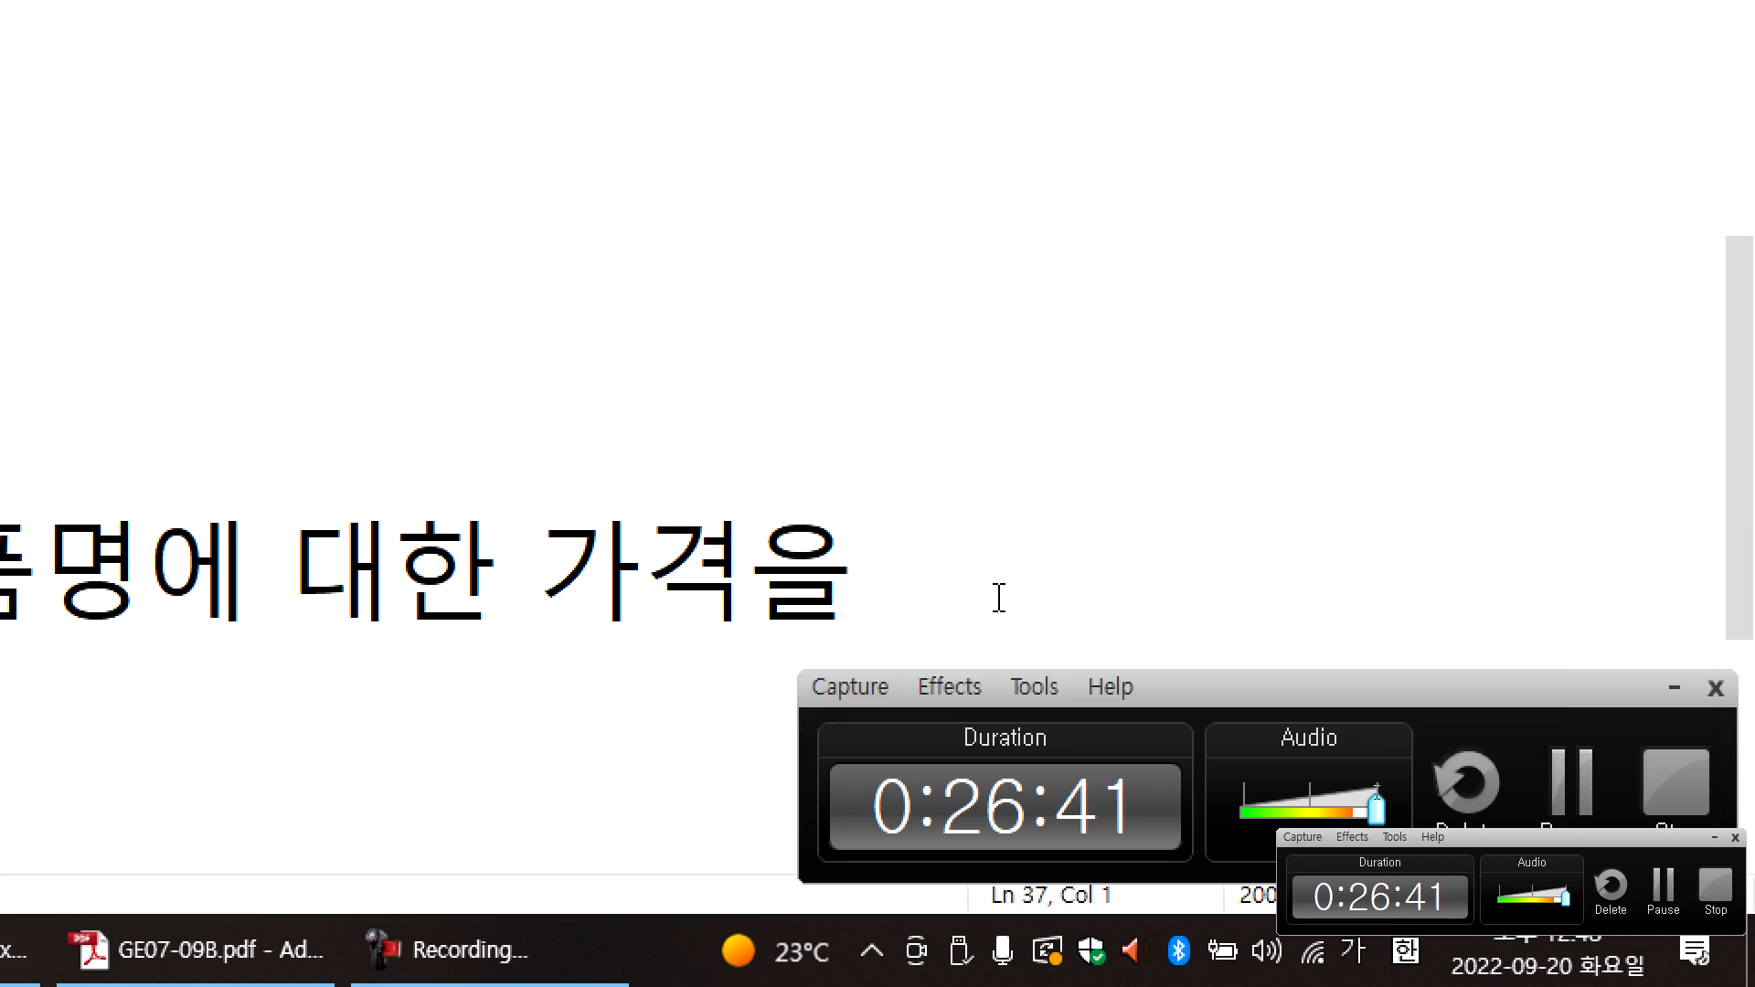
pyautogui.press('Down')
pyautogui.press('Down')
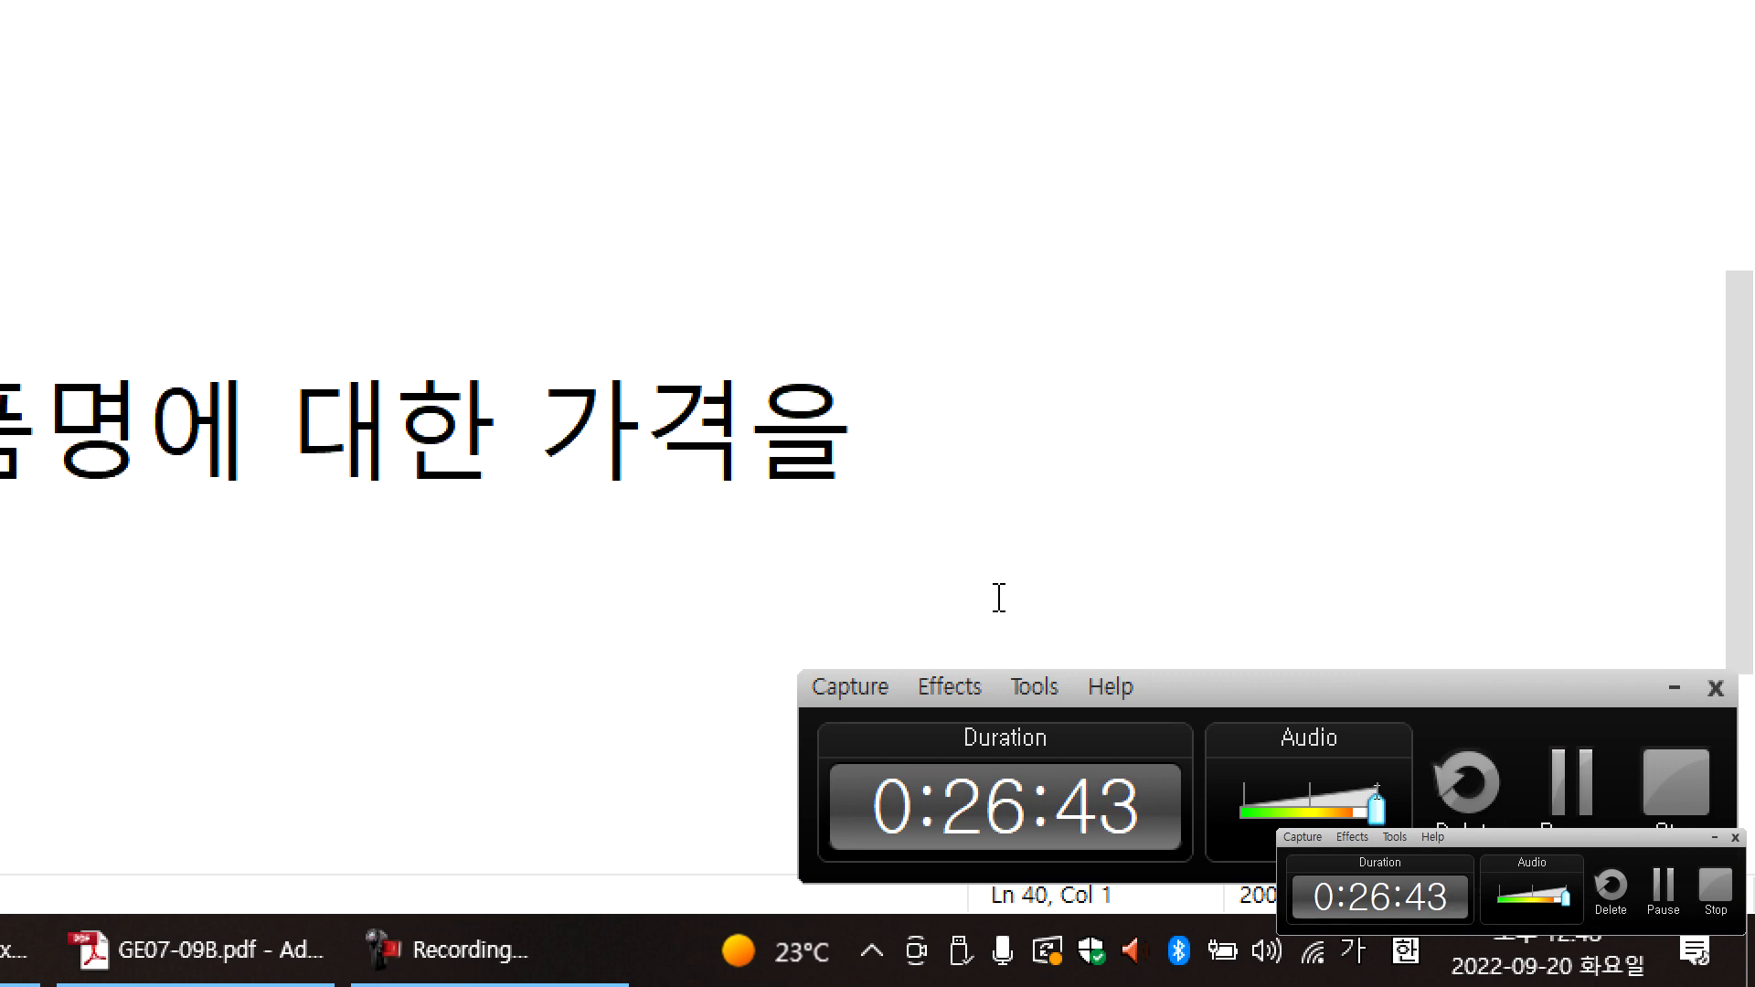
pyautogui.click(279, 429)
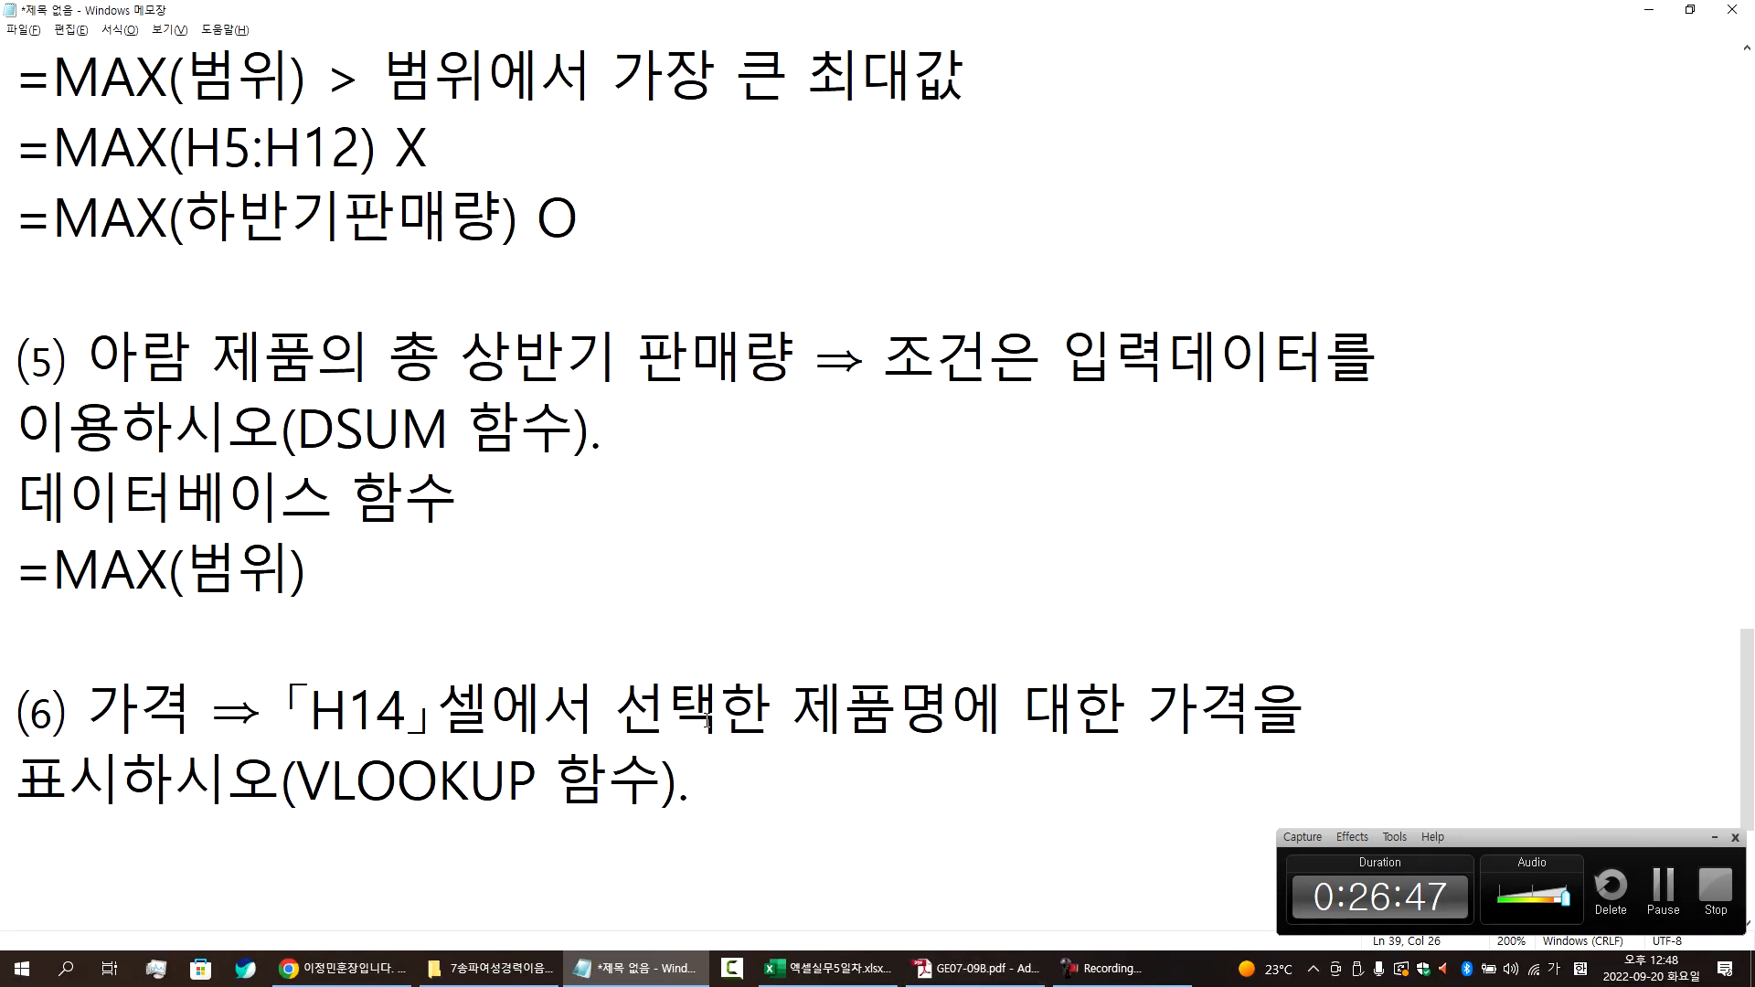
pyautogui.moveTo(309, 572); pyautogui.dragTo(16, 571)
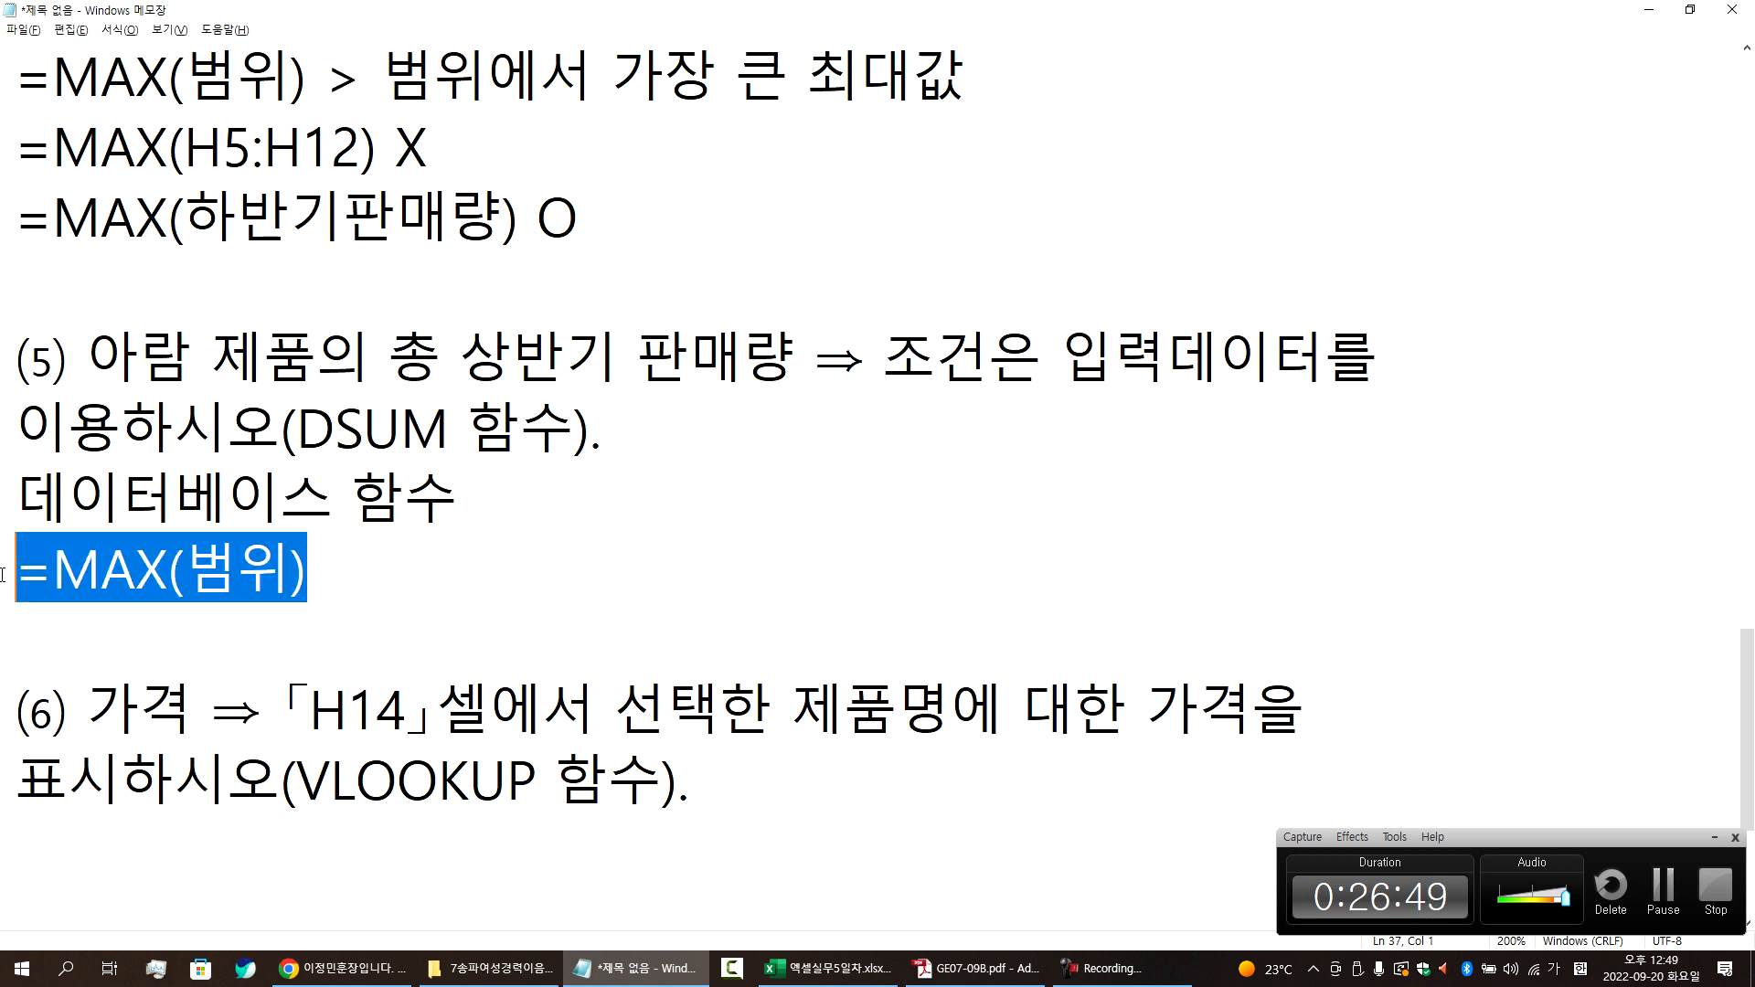
pyautogui.hotkey('ctrl', 'v')
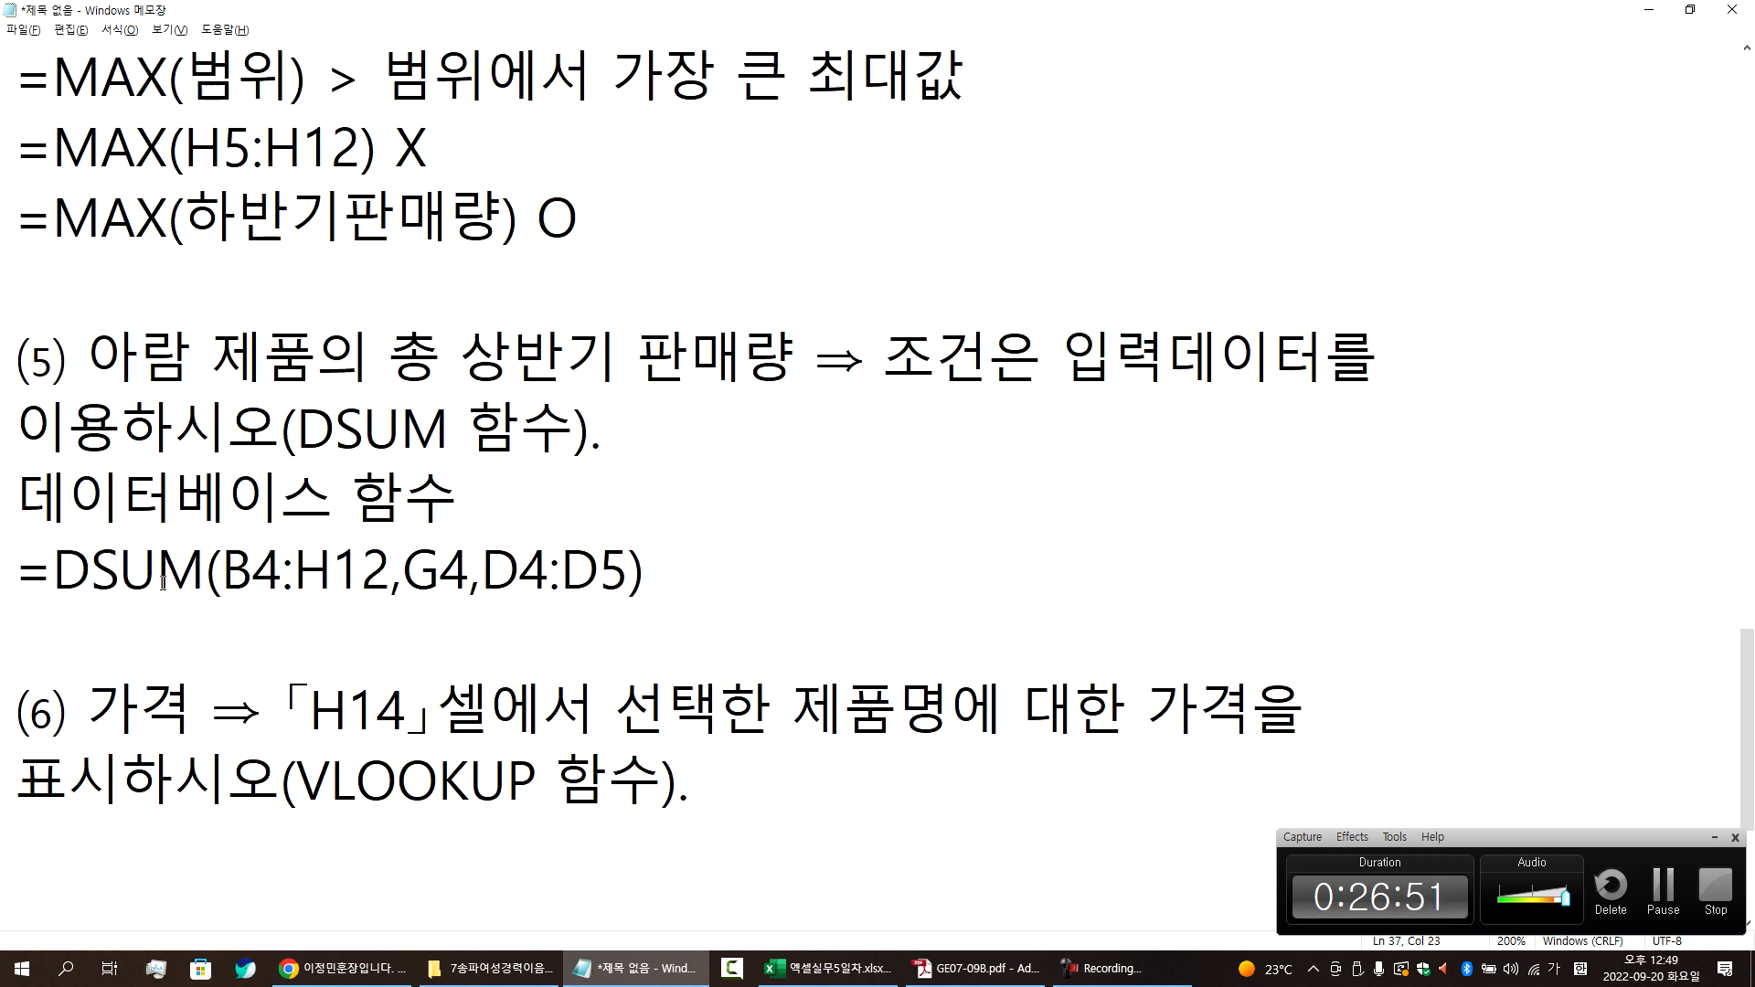
# - Add an empty line below and another above the =DSUM(B4:H12,G4,D4:D5) line in the notes
pyautogui.press('Return')
pyautogui.press('Up')
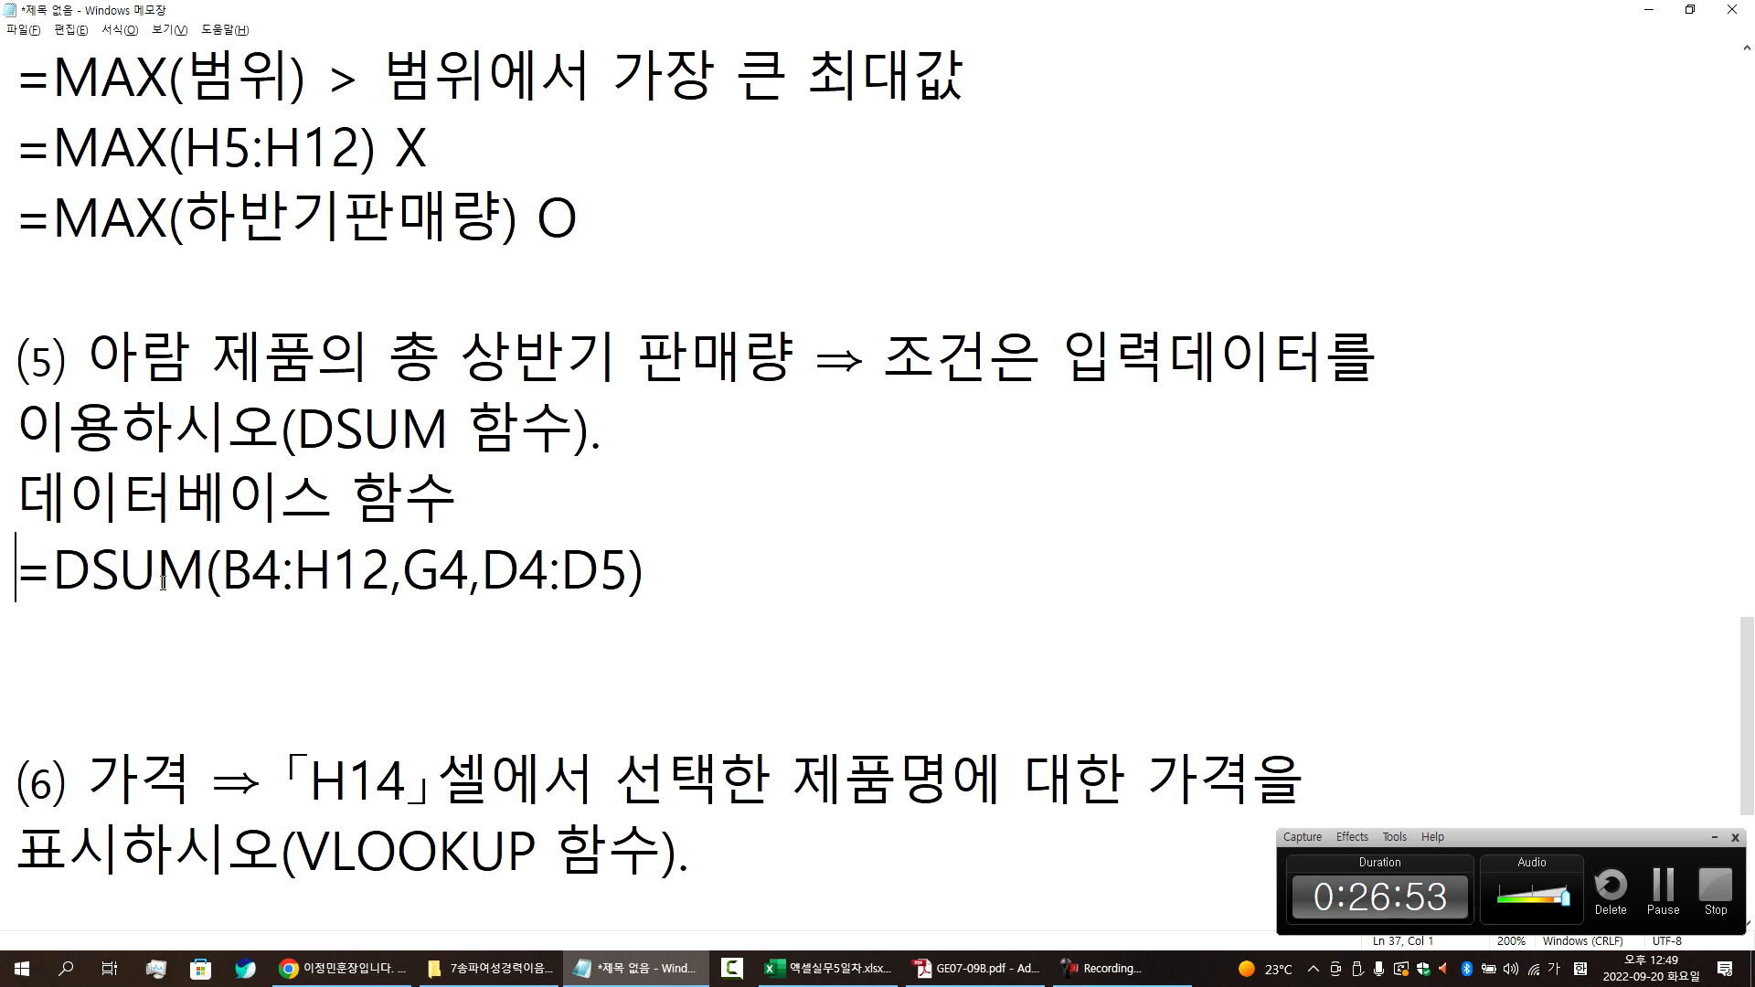
pyautogui.press('End')
pyautogui.write('-=')
pyautogui.press('BackSpace')
pyautogui.press('BackSpace')
pyautogui.press('Return')
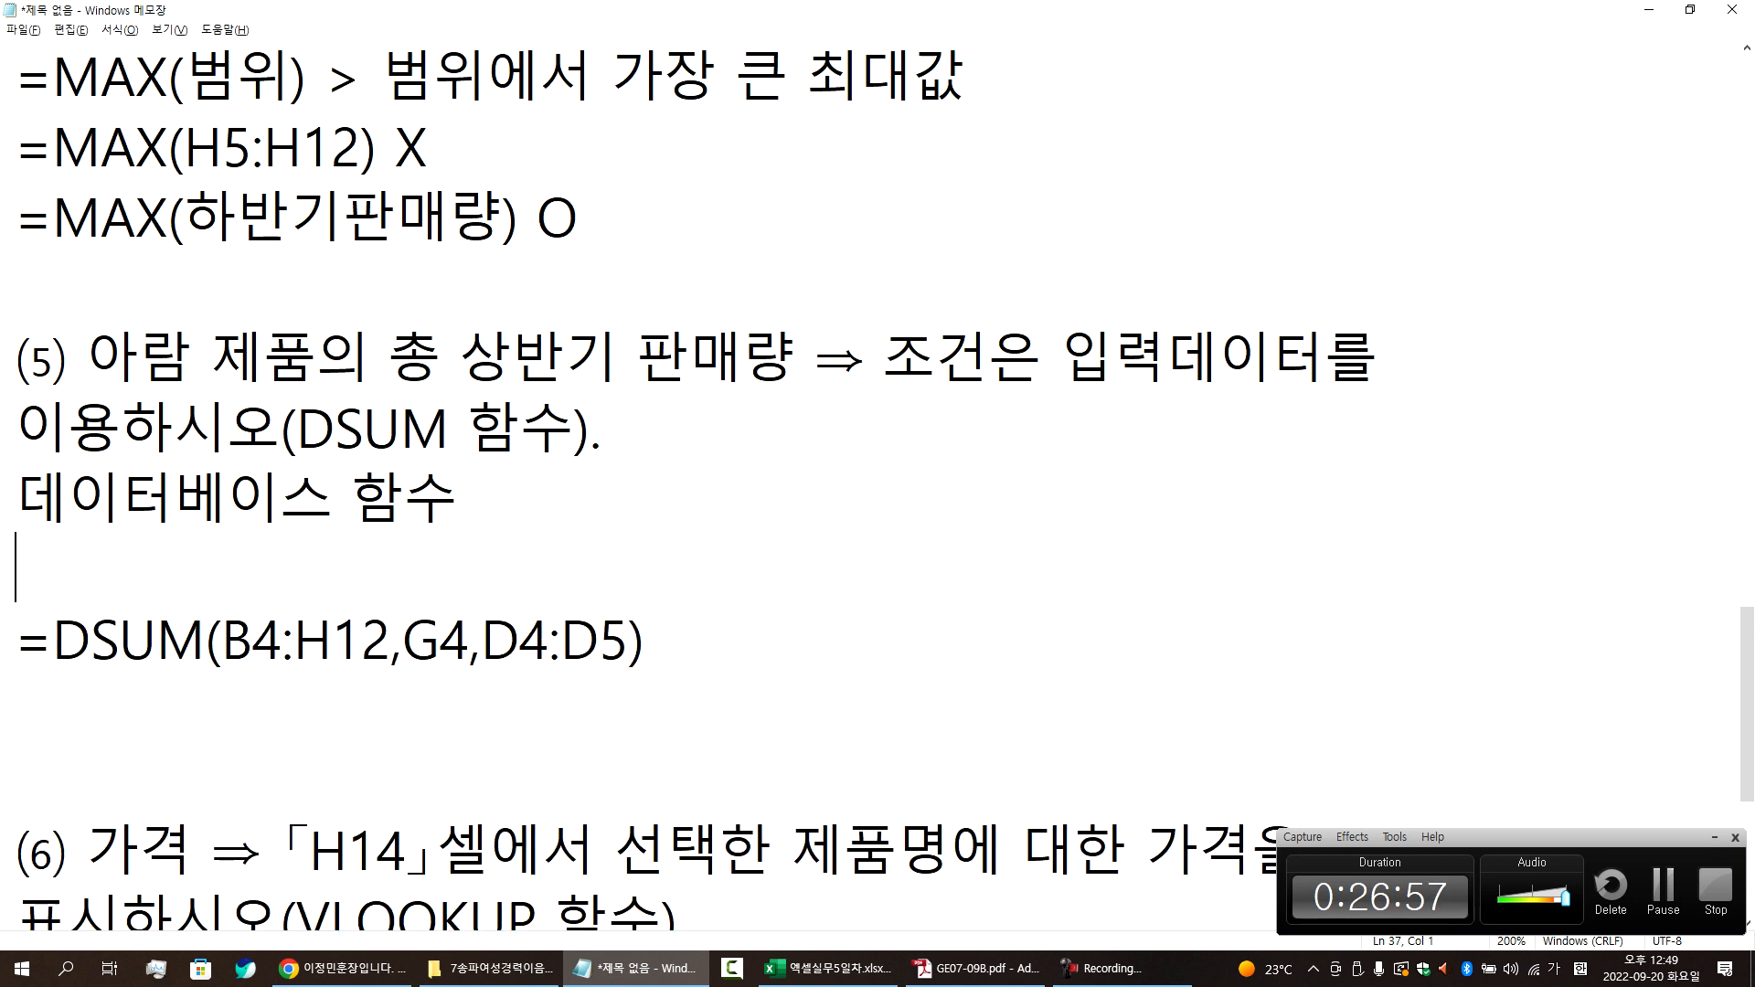
# - Write the database function syntax =함수명(데이터베이스 영역, 계산할 항목, 조건범위) on the empty line above the DSUM formula
pyautogui.write('=')
pyautogui.press('Hangul')
pyautogui.write('GKATN')
pyautogui.press('BackSpace')
pyautogui.press('BackSpace')
pyautogui.press('BackSpace')
pyautogui.press('BackSpace')
pyautogui.press('BackSpace')
pyautogui.press('Hangul')
pyautogui.write('함수명(')
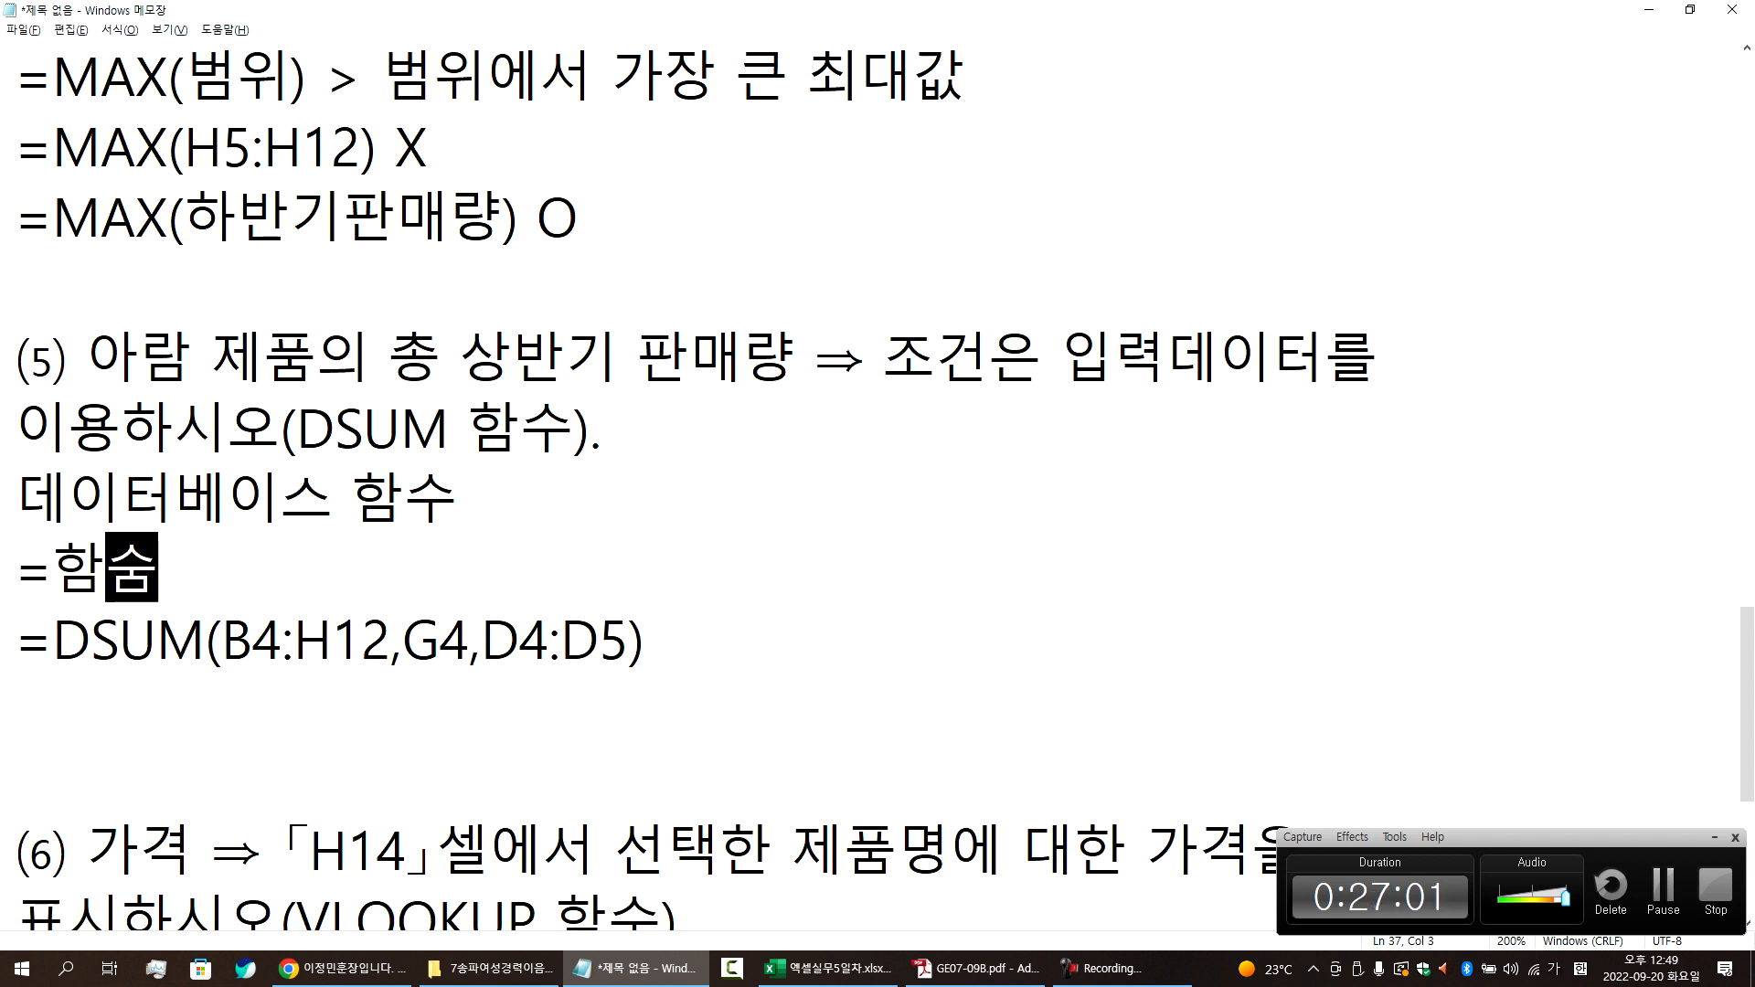
pyautogui.write('데이터')
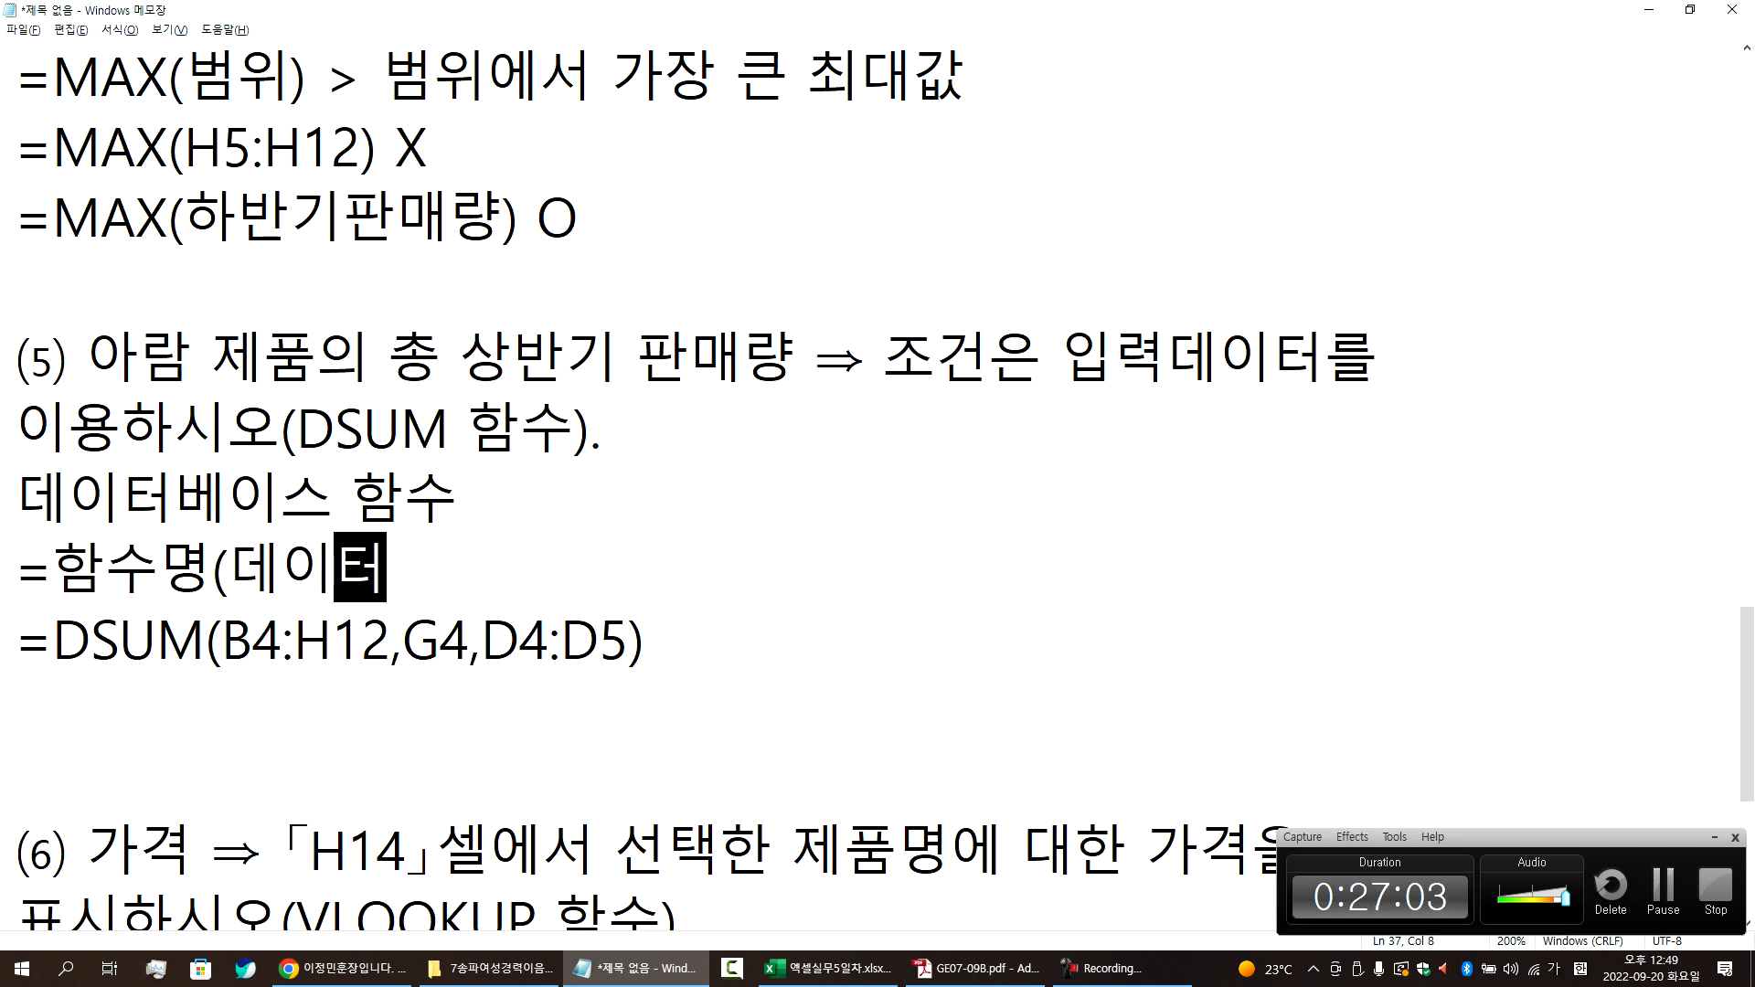
pyautogui.write('베이스 영역, ')
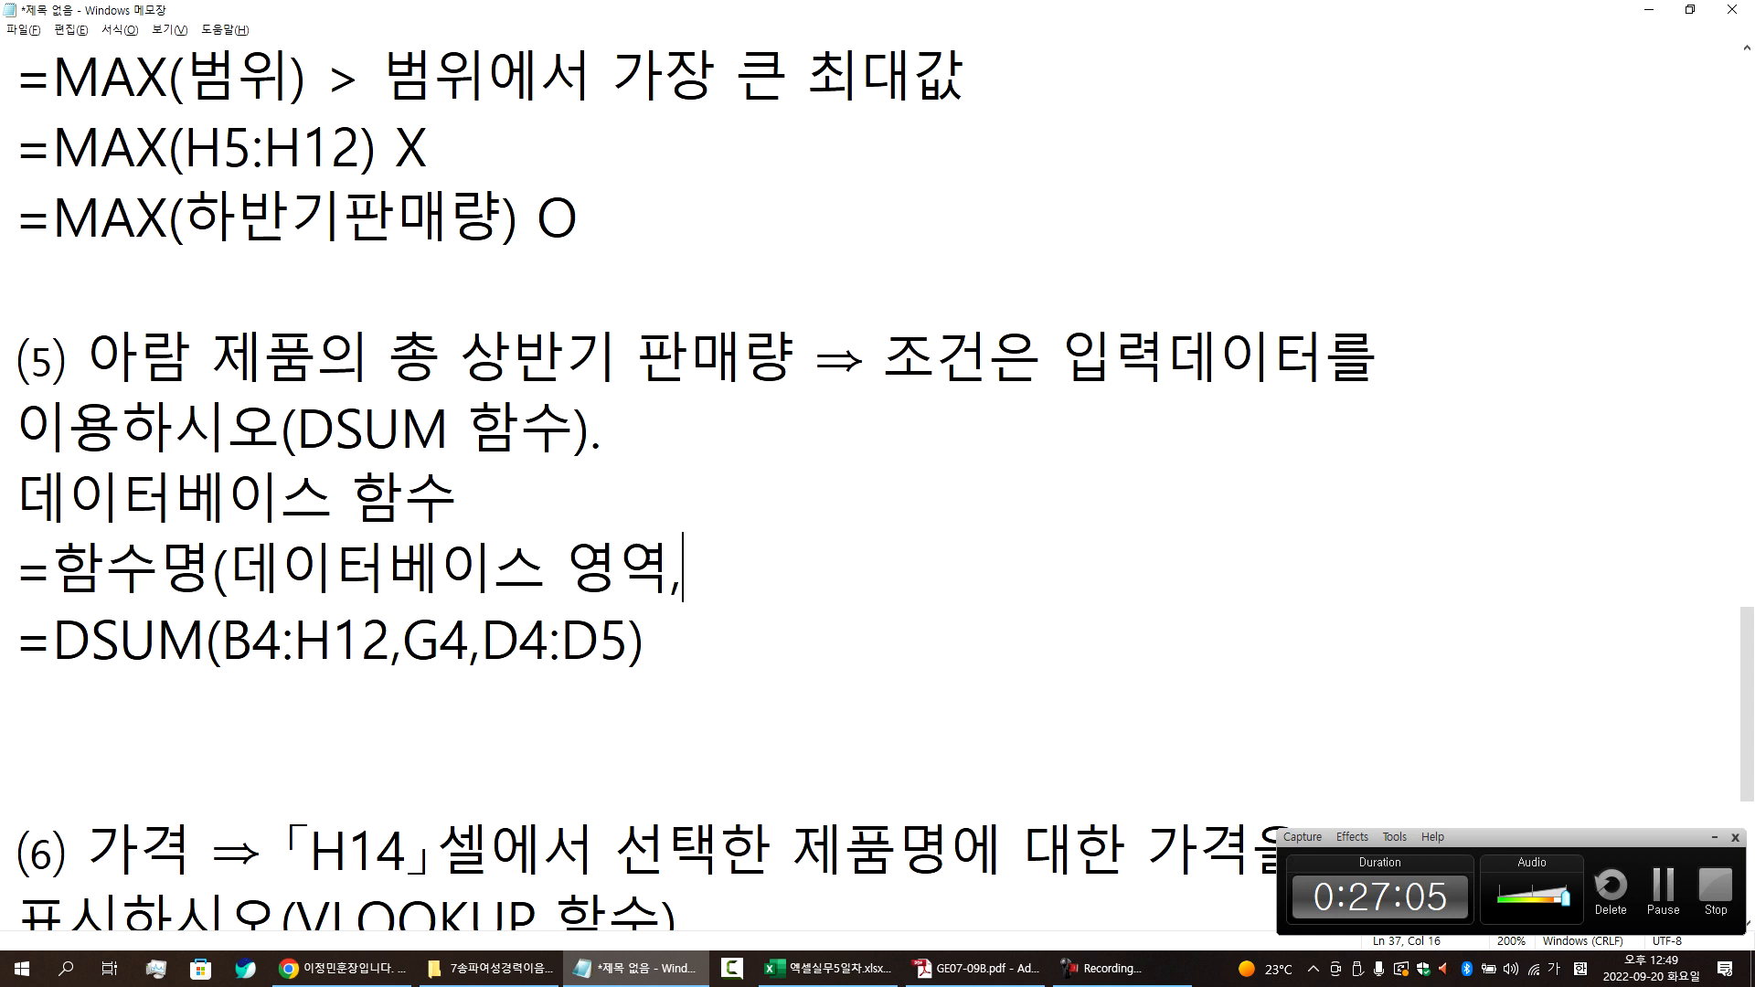
pyautogui.write('계산할')
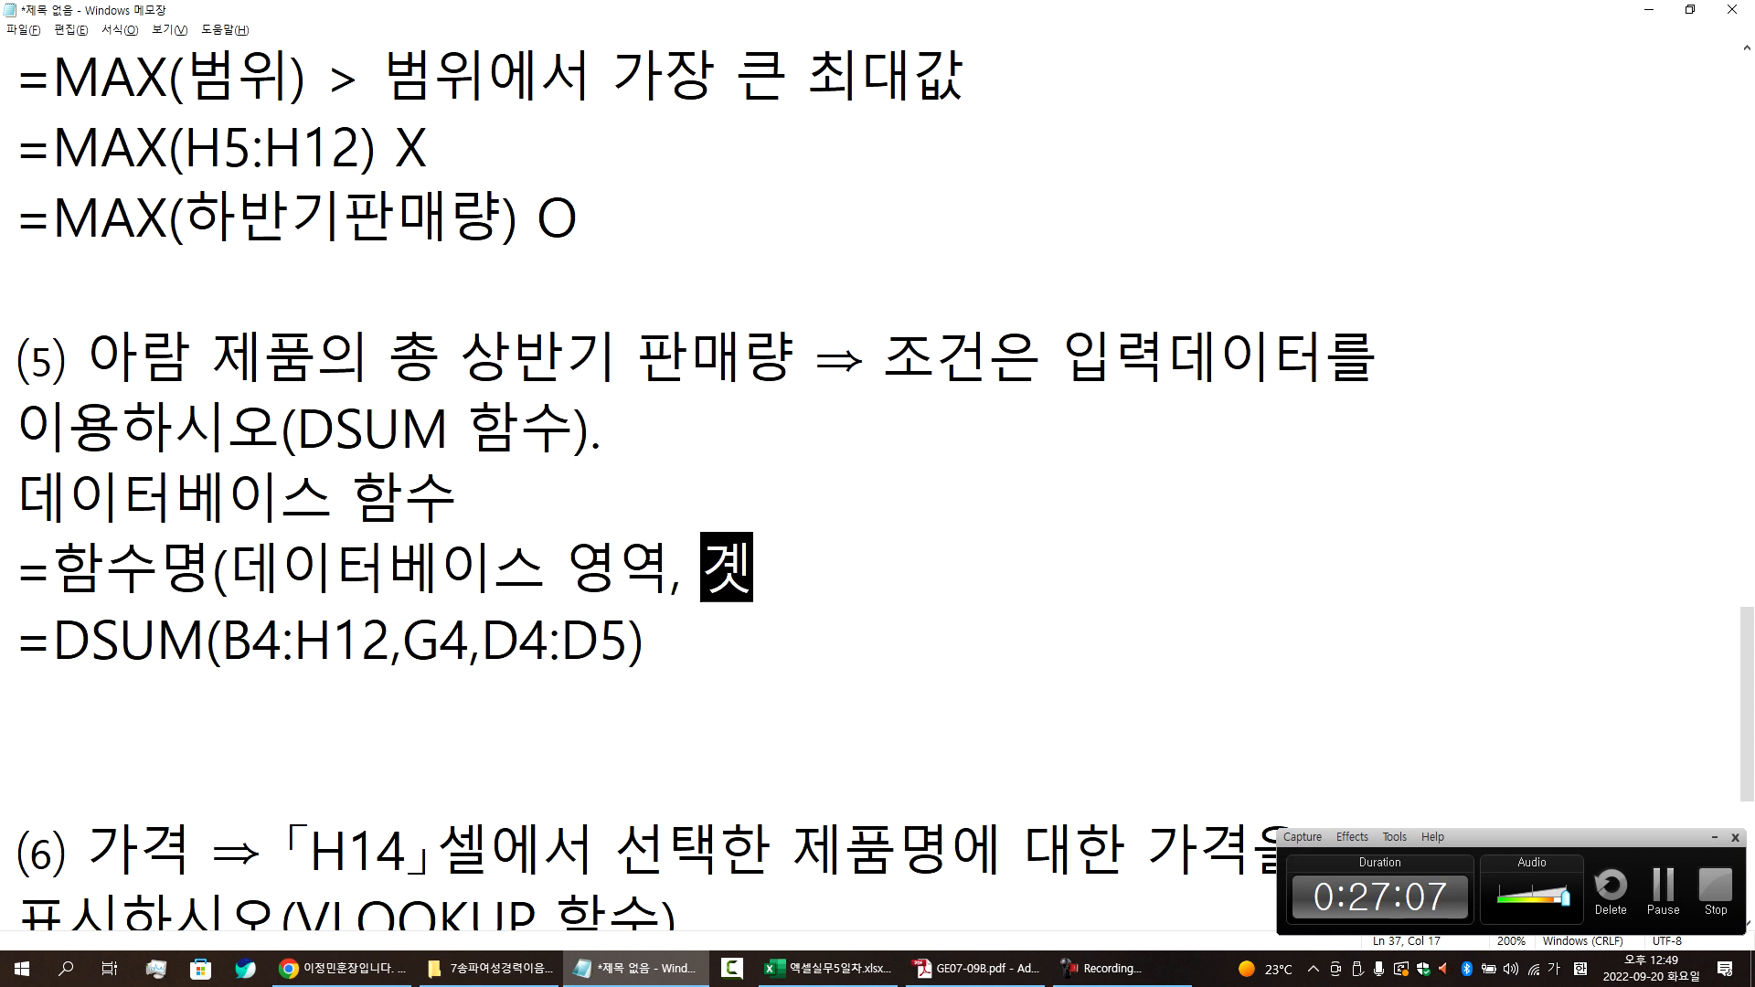
pyautogui.write(' 항목, ')
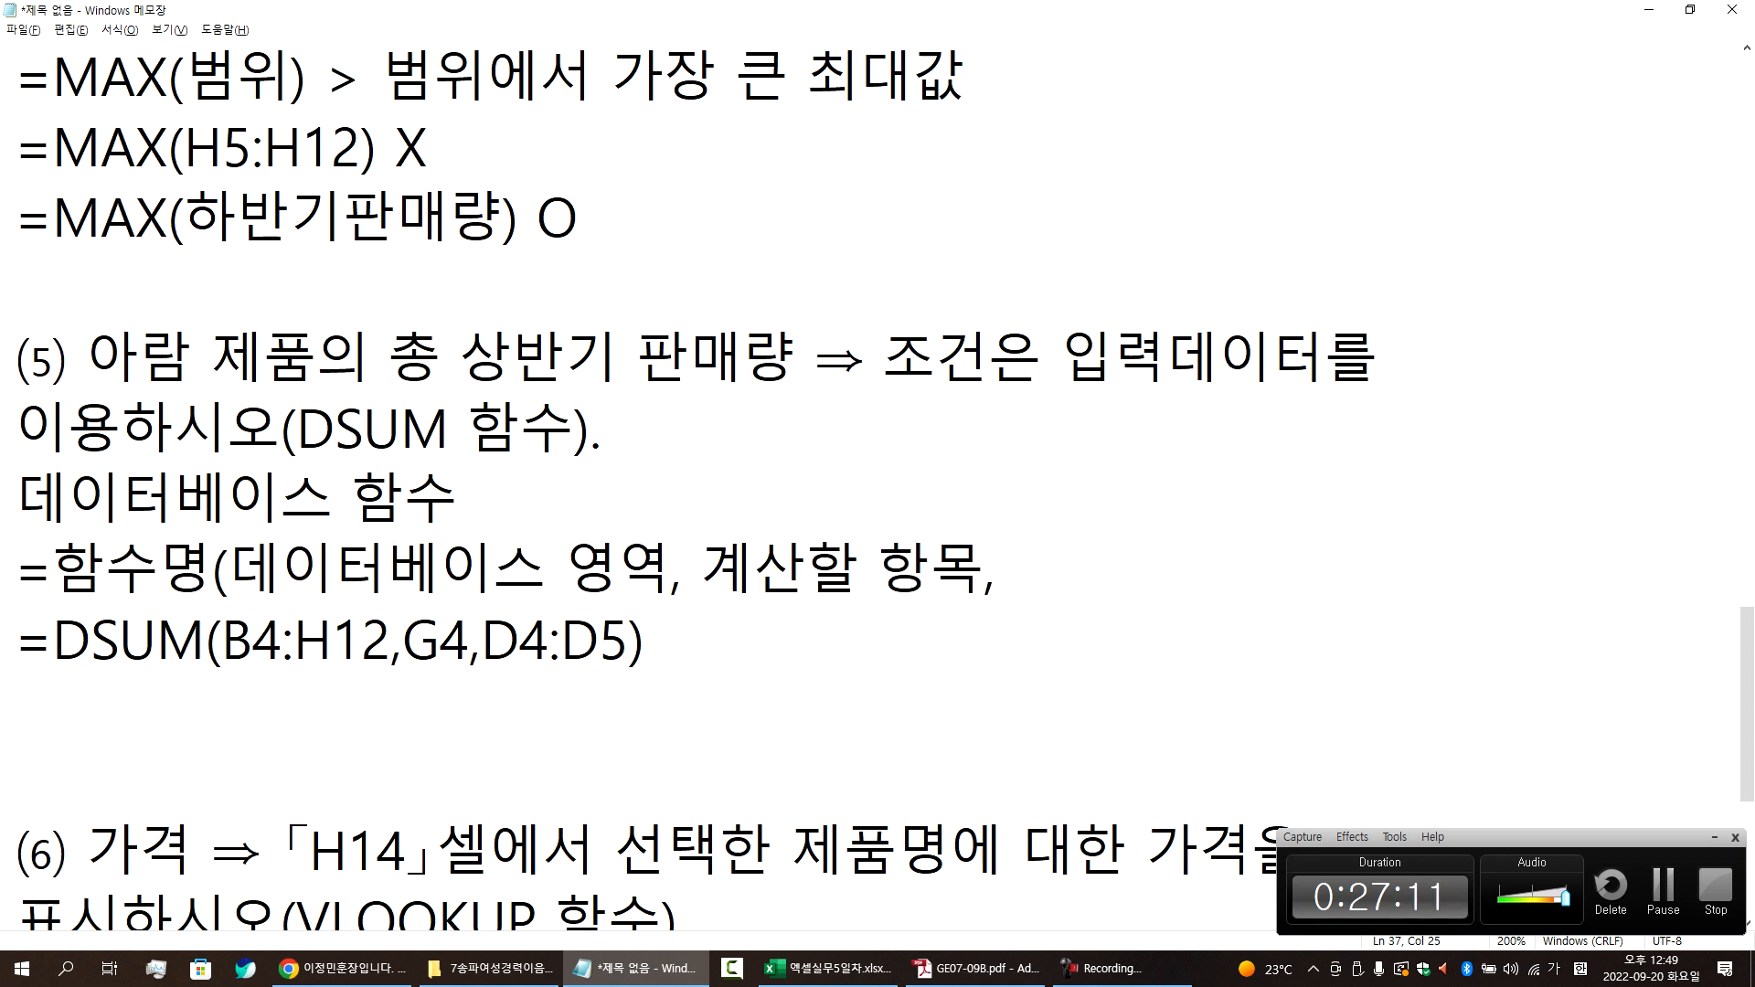
pyautogui.write('조')
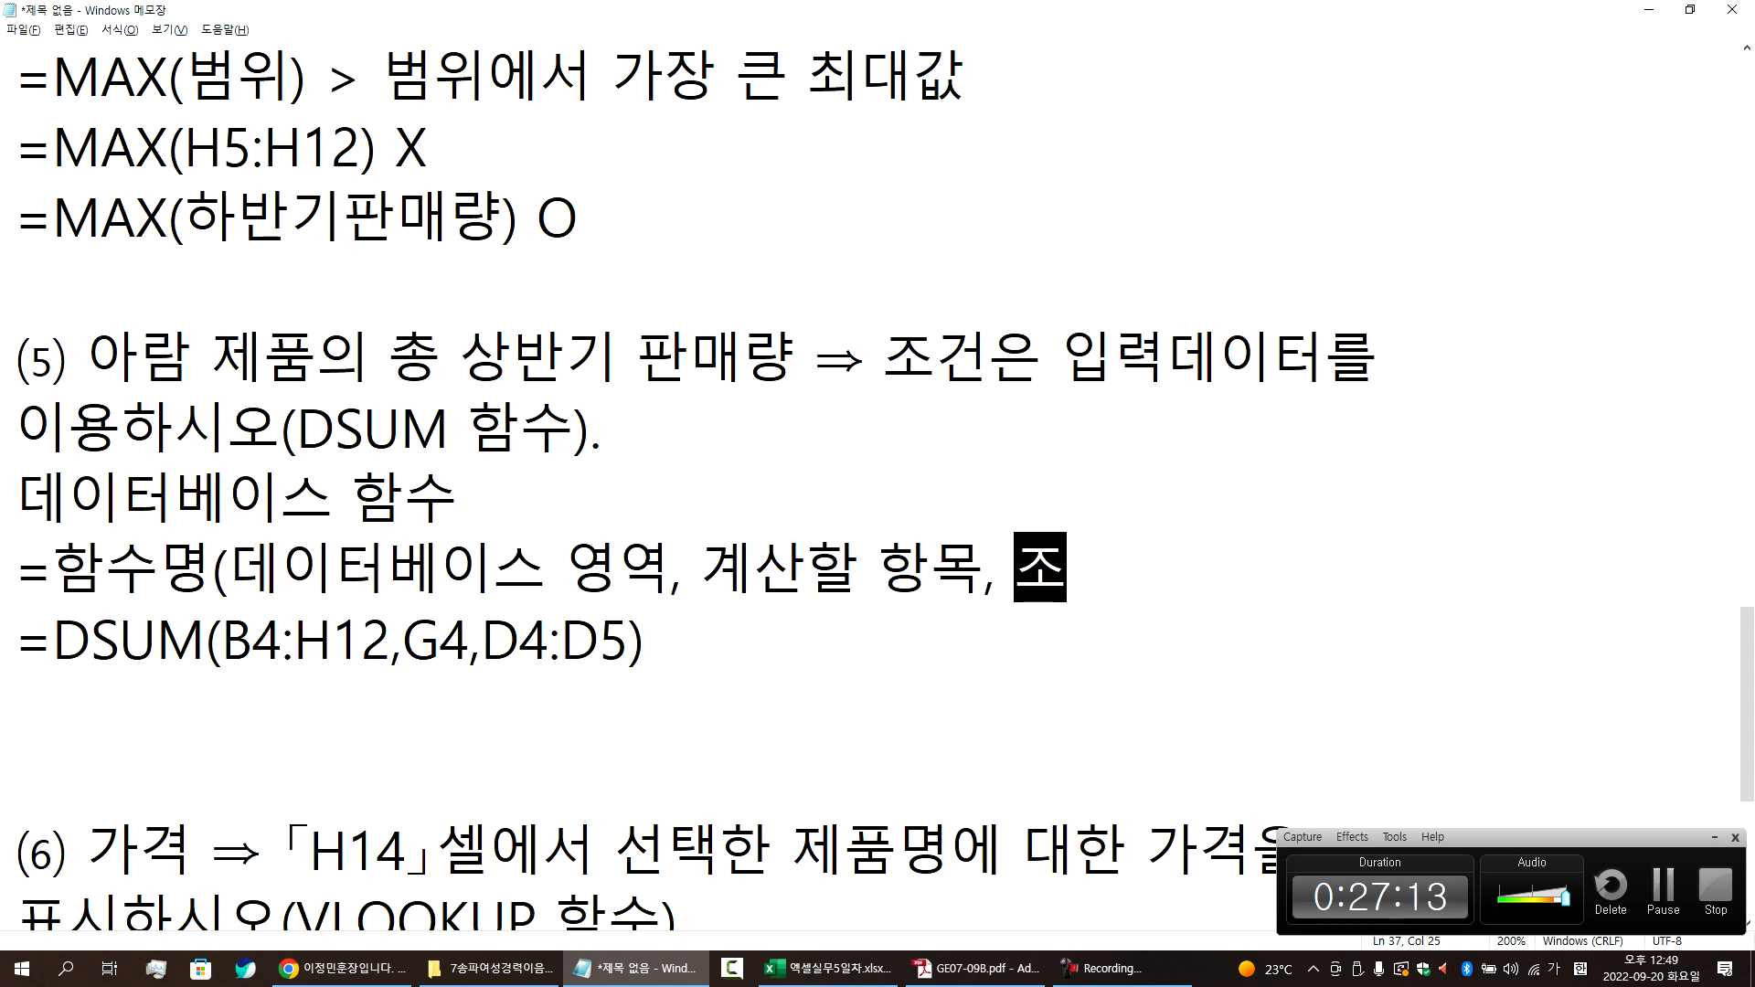
pyautogui.write('건범위)')
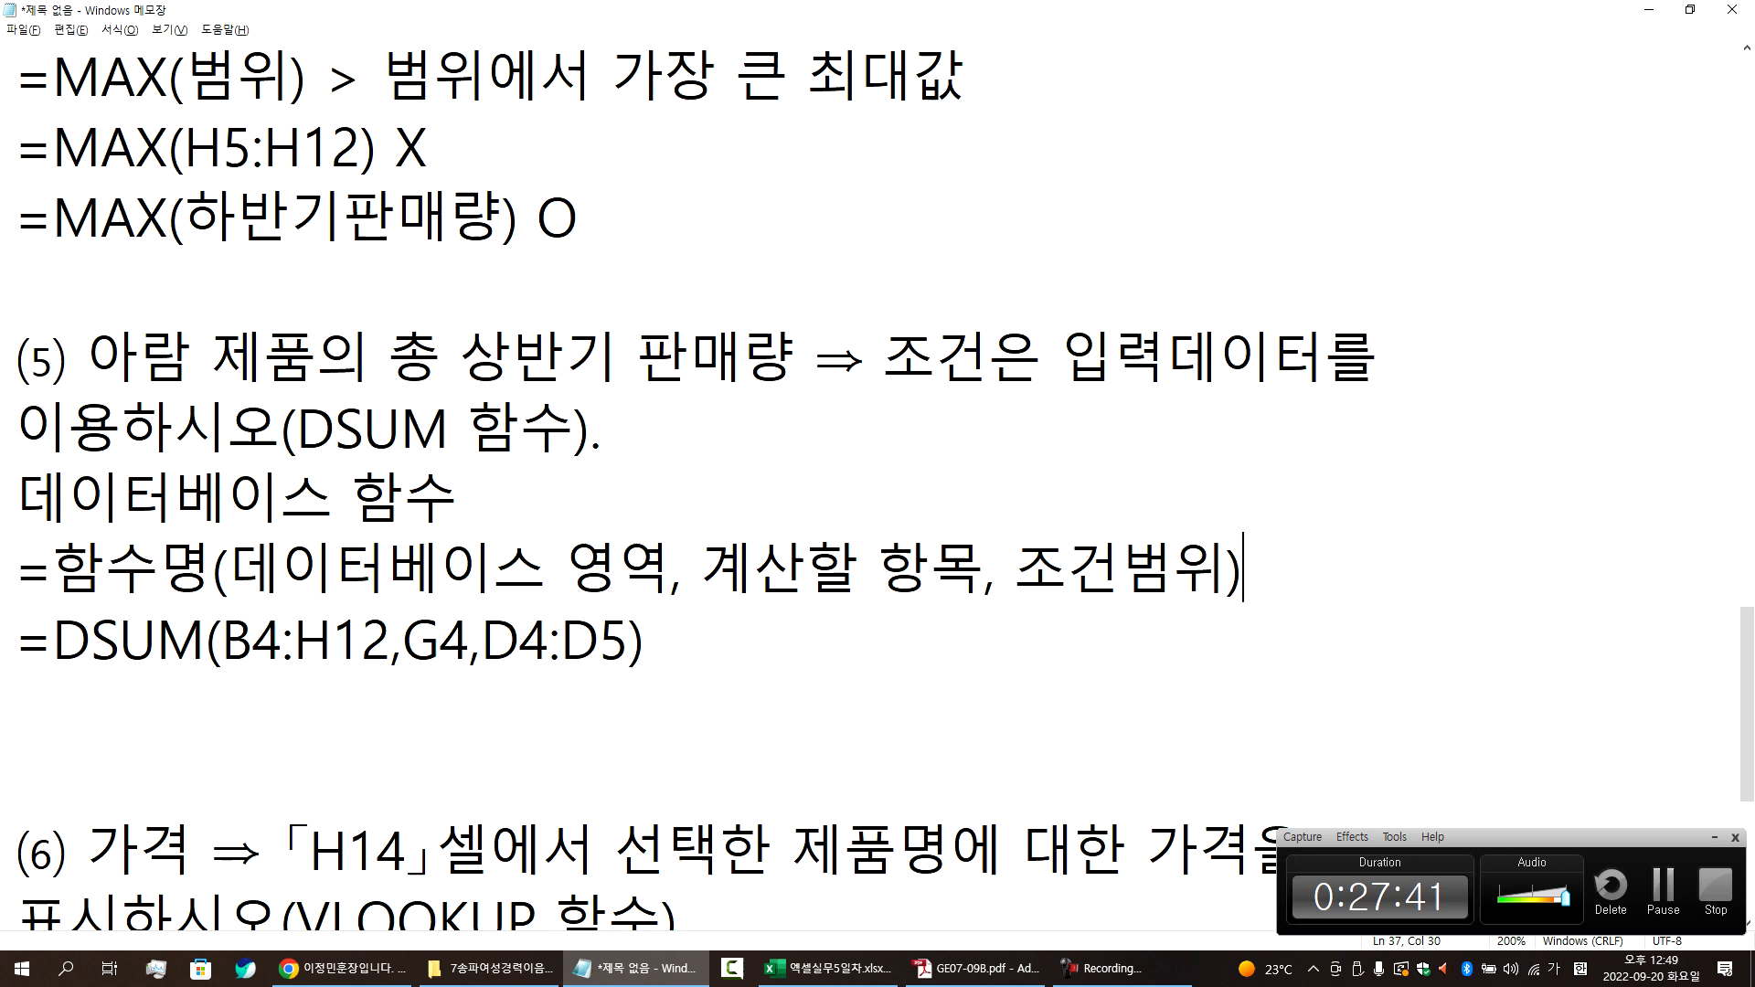
# - Switch to Excel and review the DSUM arguments: the 상반기 판매량 header G4, its data G5:G12 and the criteria cells D4:D5
pyautogui.hotkey('alt', 'Tab')
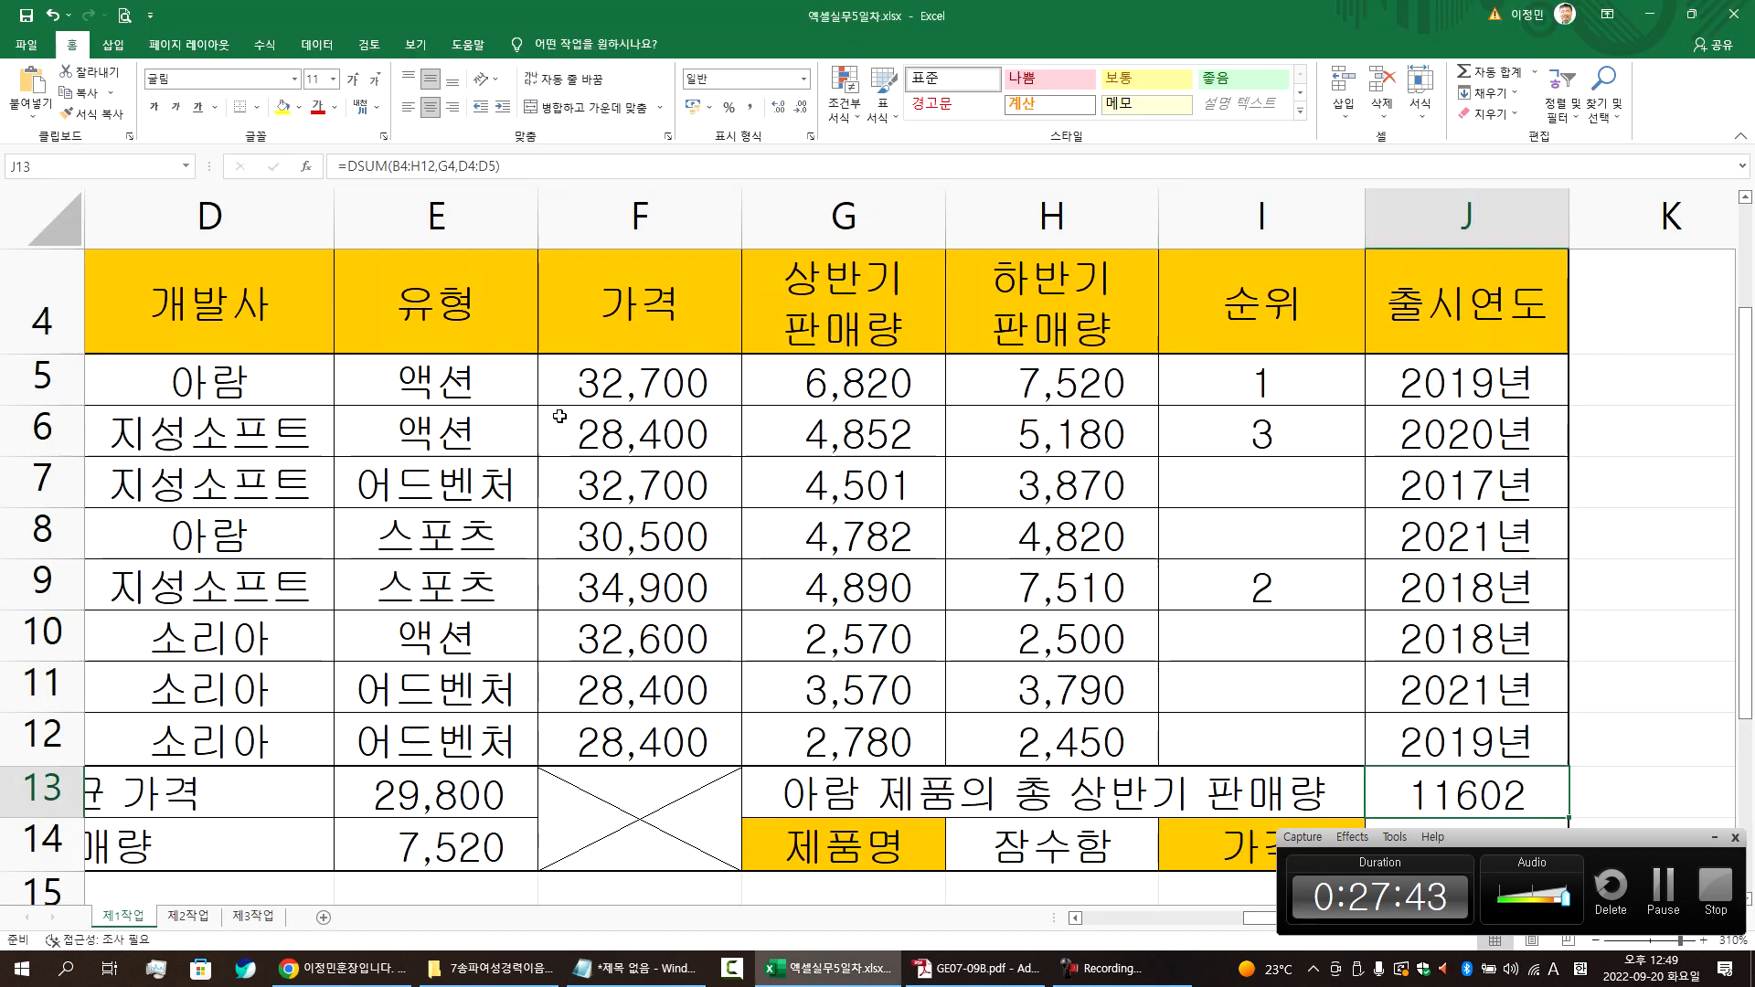
pyautogui.click(788, 309)
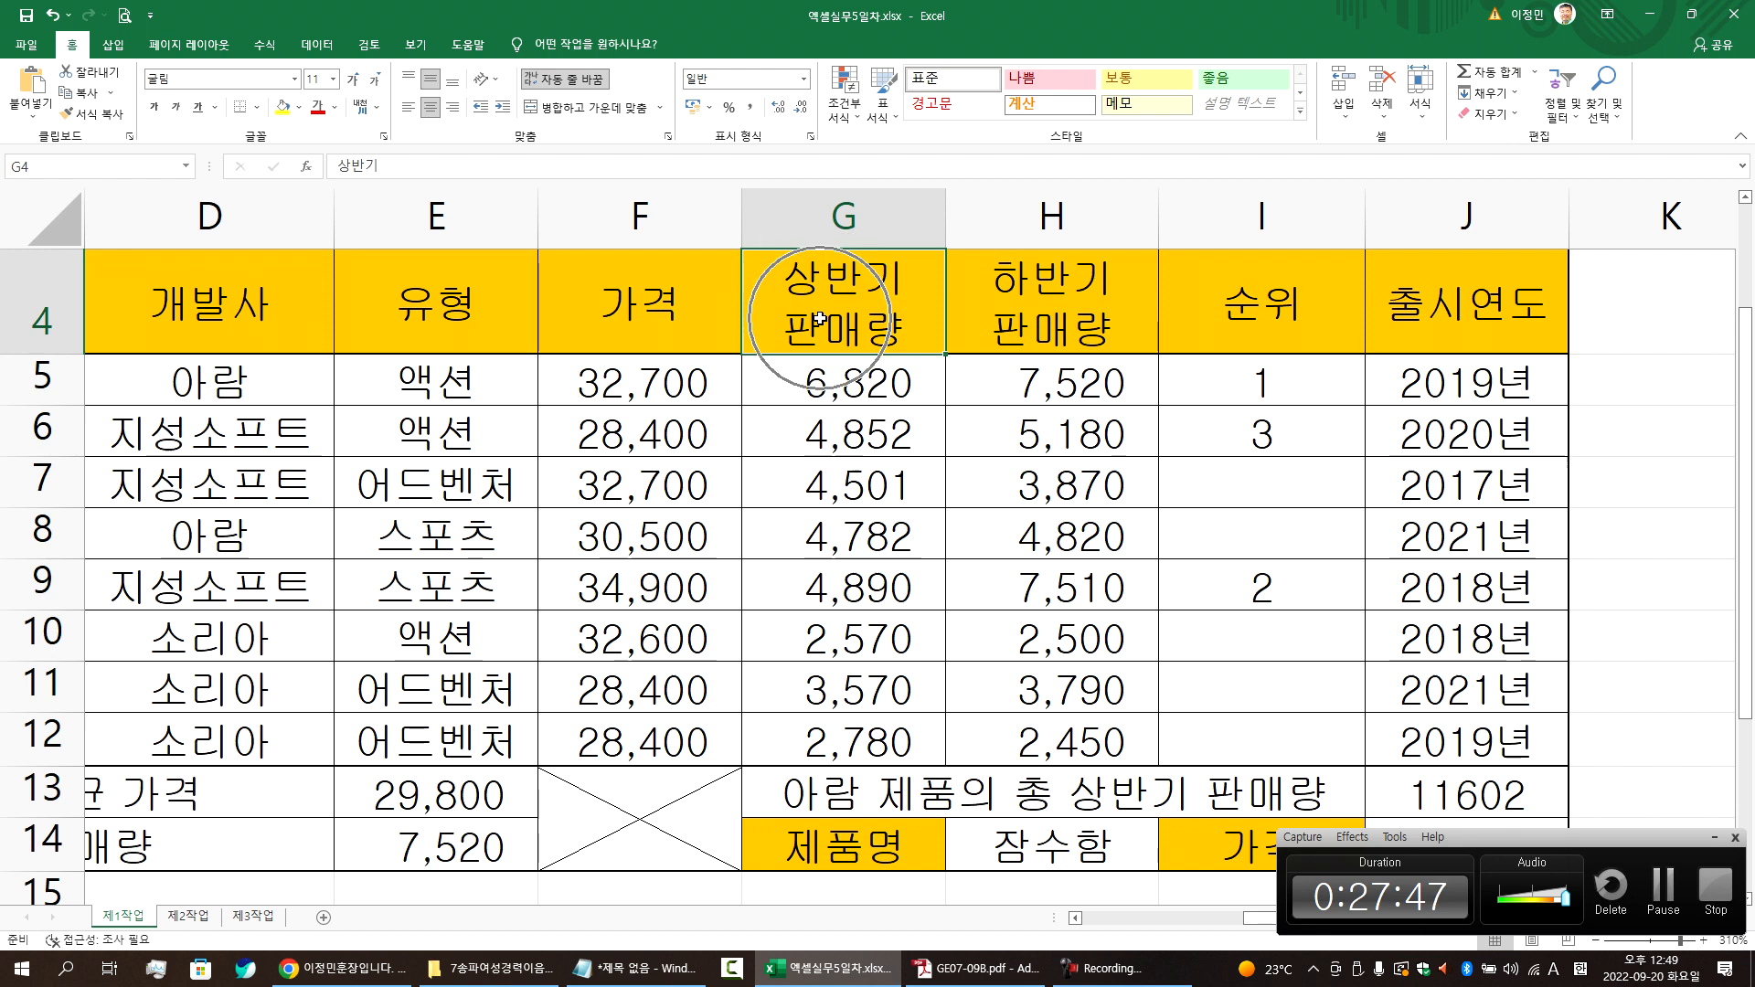
pyautogui.moveTo(826, 379); pyautogui.dragTo(839, 731)
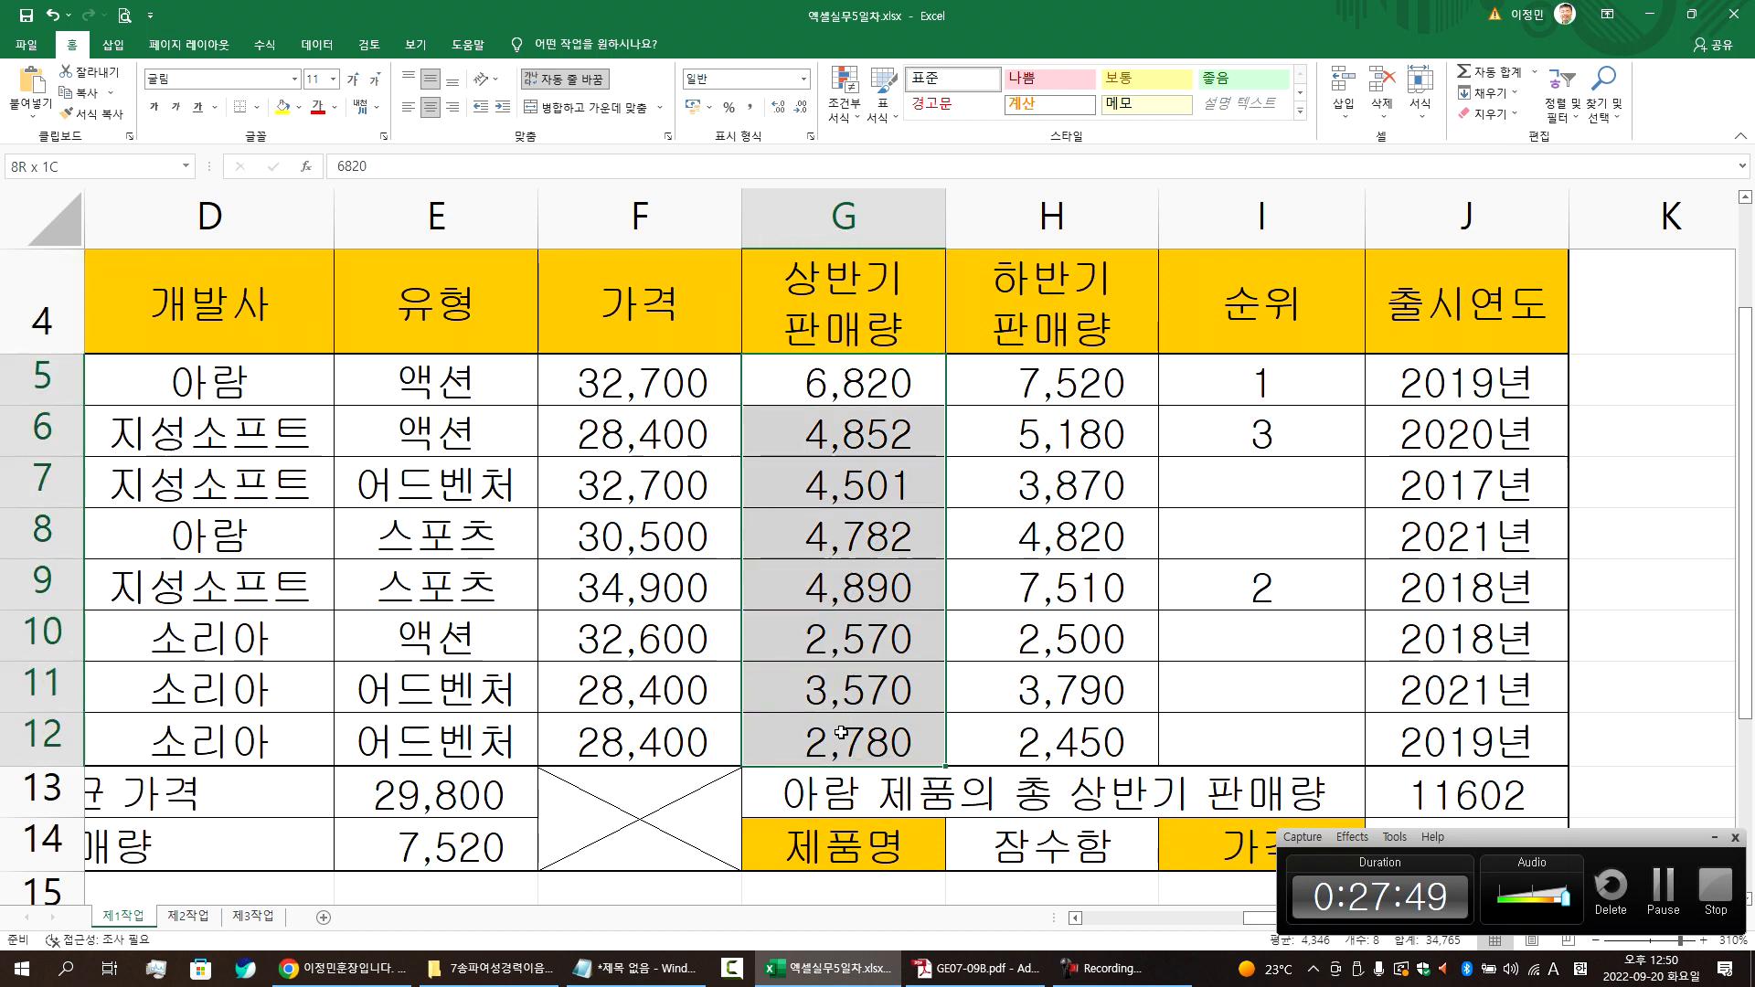
pyautogui.click(839, 312)
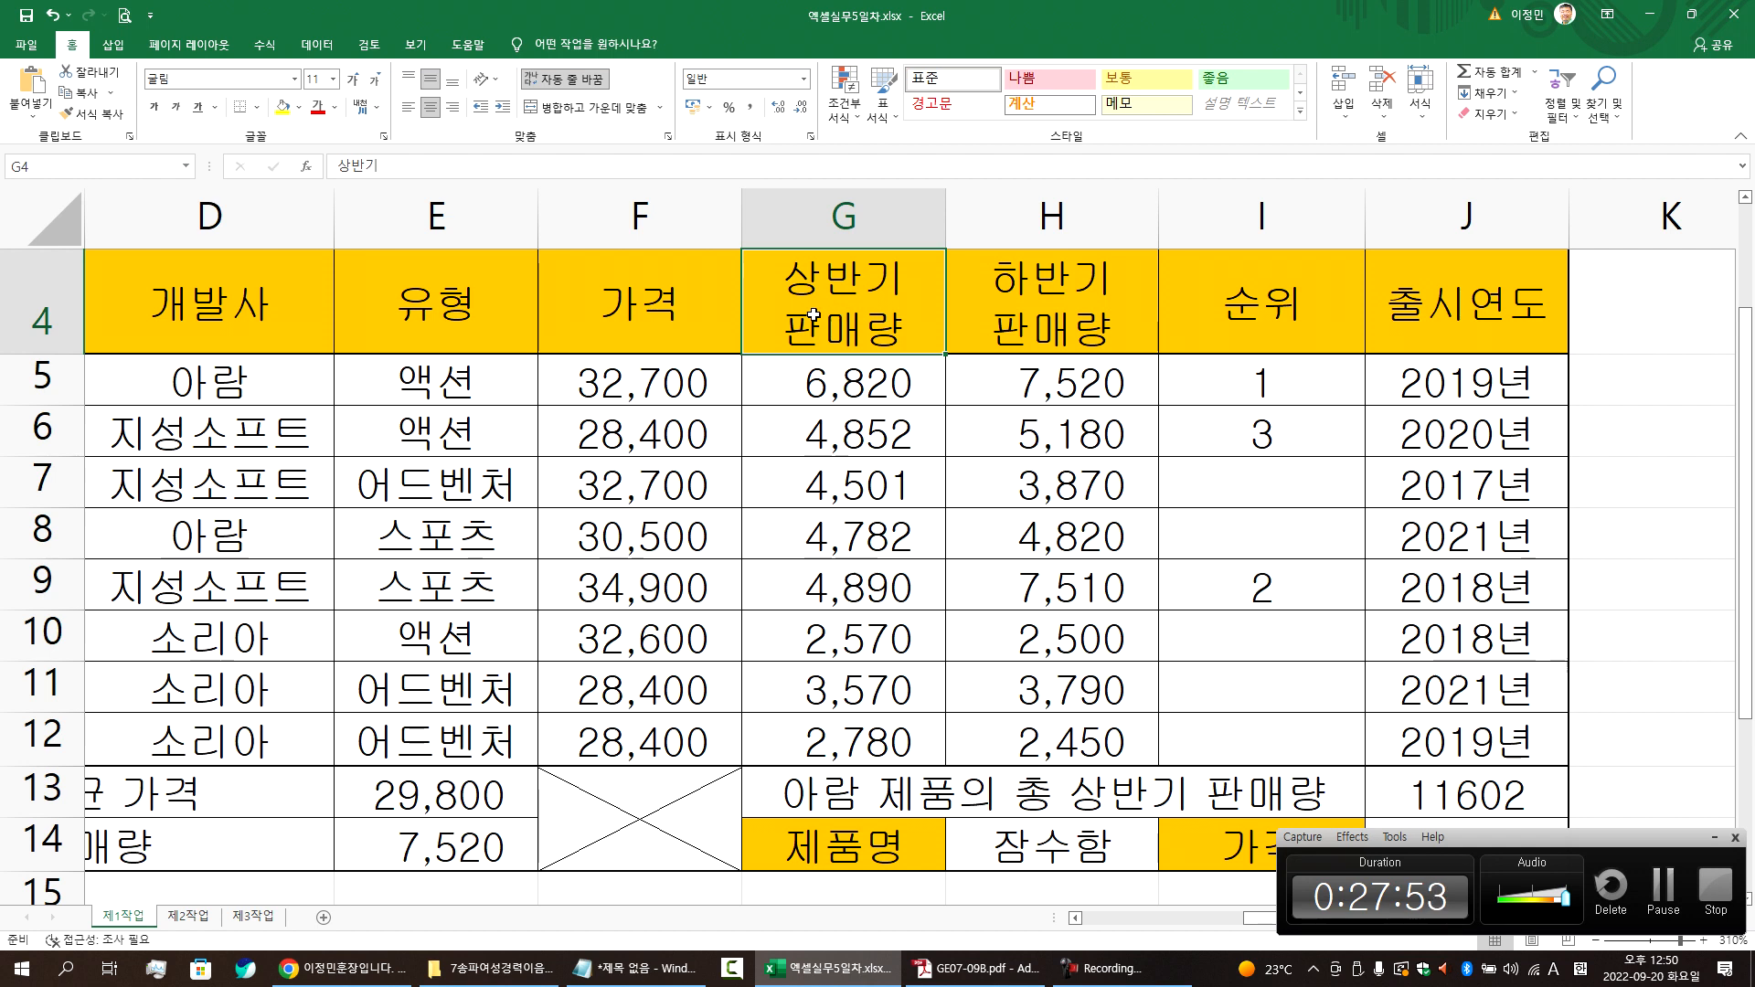
pyautogui.click(614, 303)
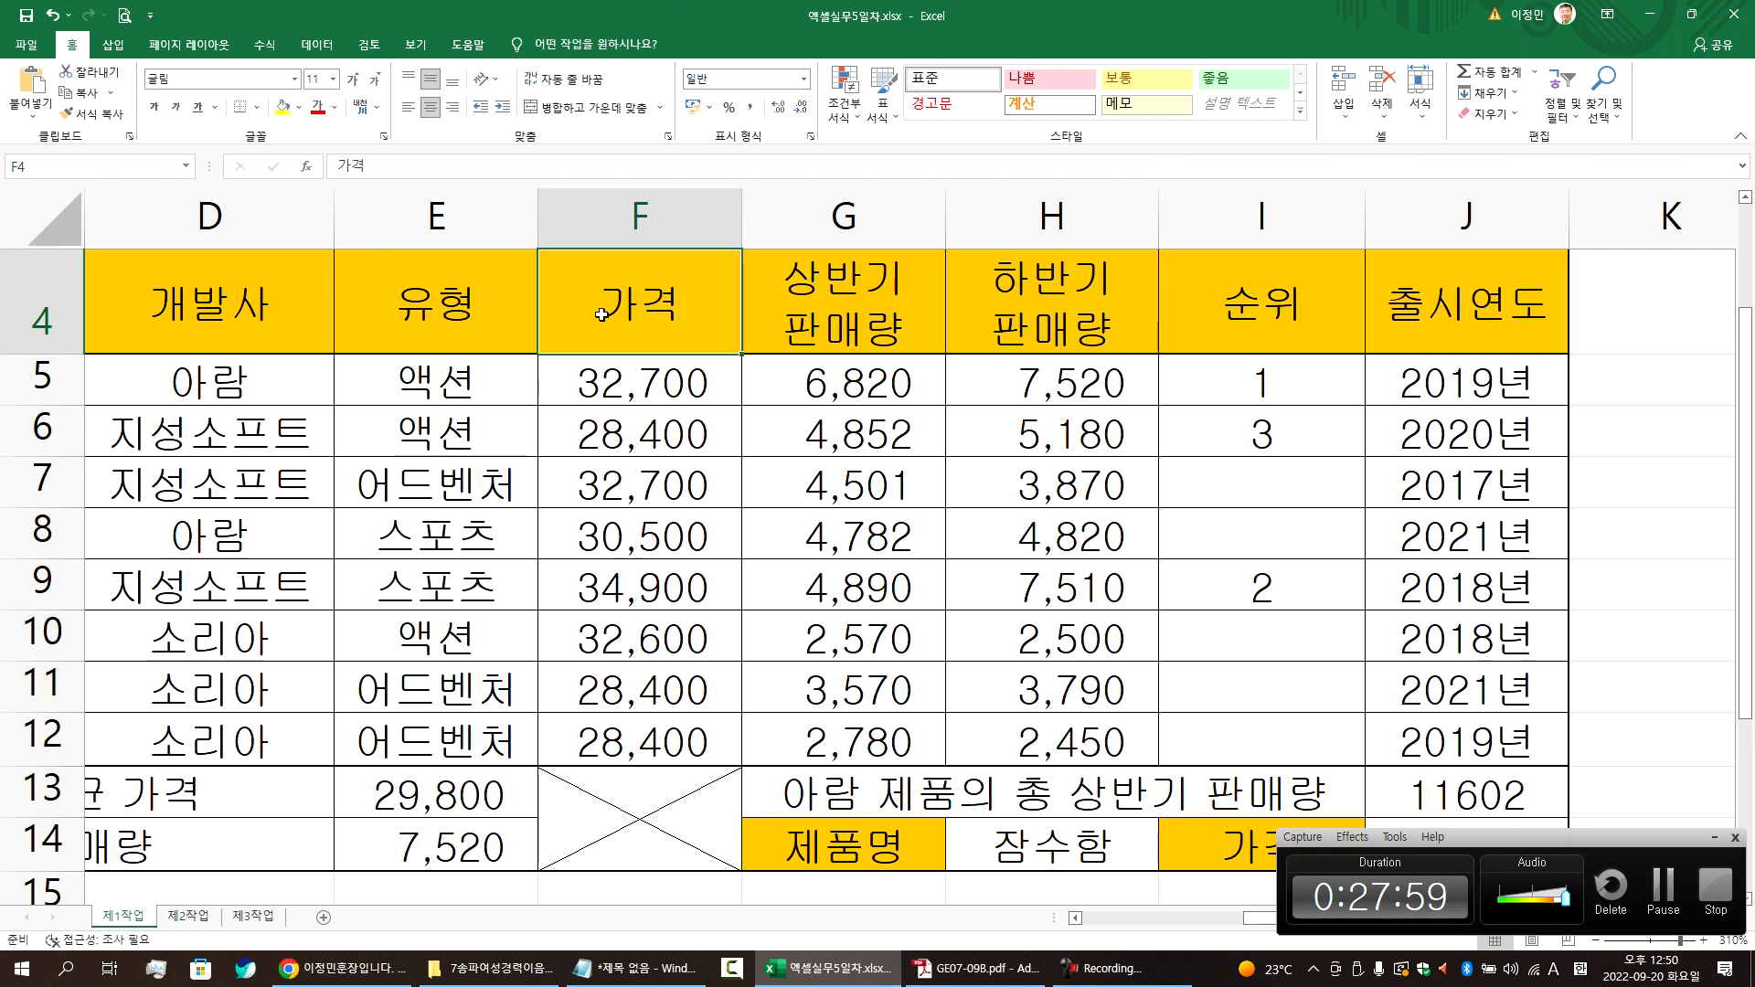
pyautogui.moveTo(185, 311); pyautogui.dragTo(184, 375)
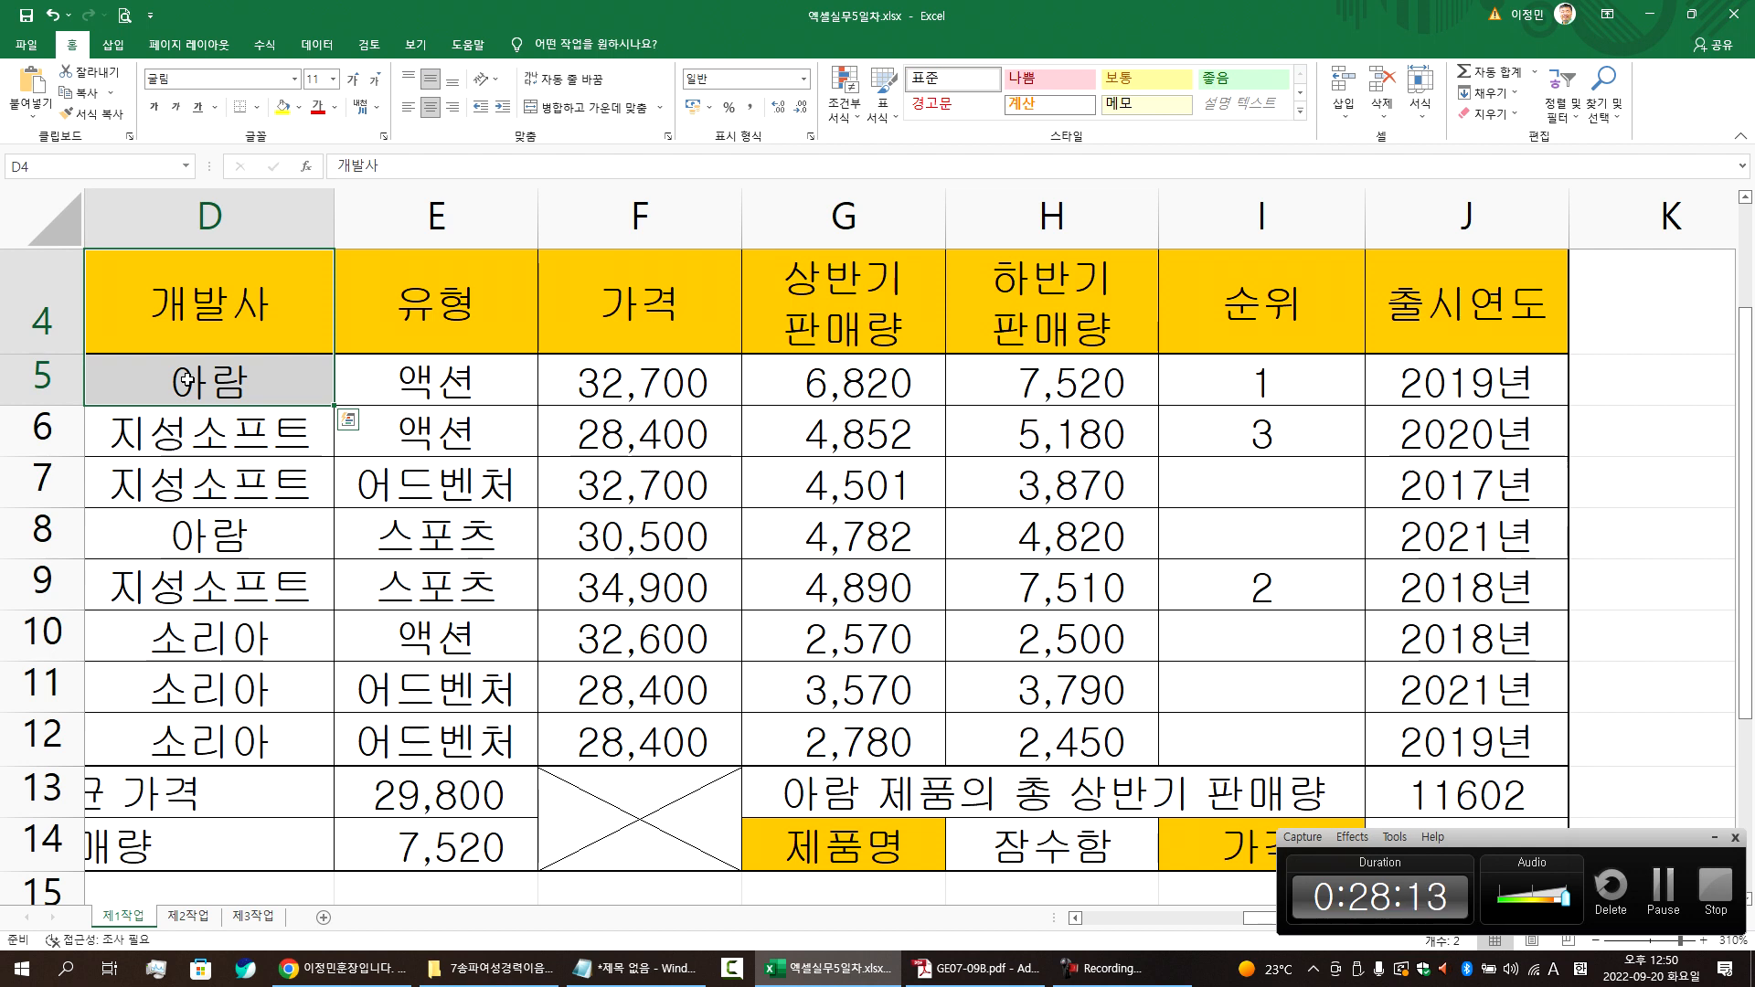
# - Switch to Notepad, delete the extra blank line before item (6) and place the cursor on the line below item (6)
pyautogui.hotkey('alt', 'Tab')
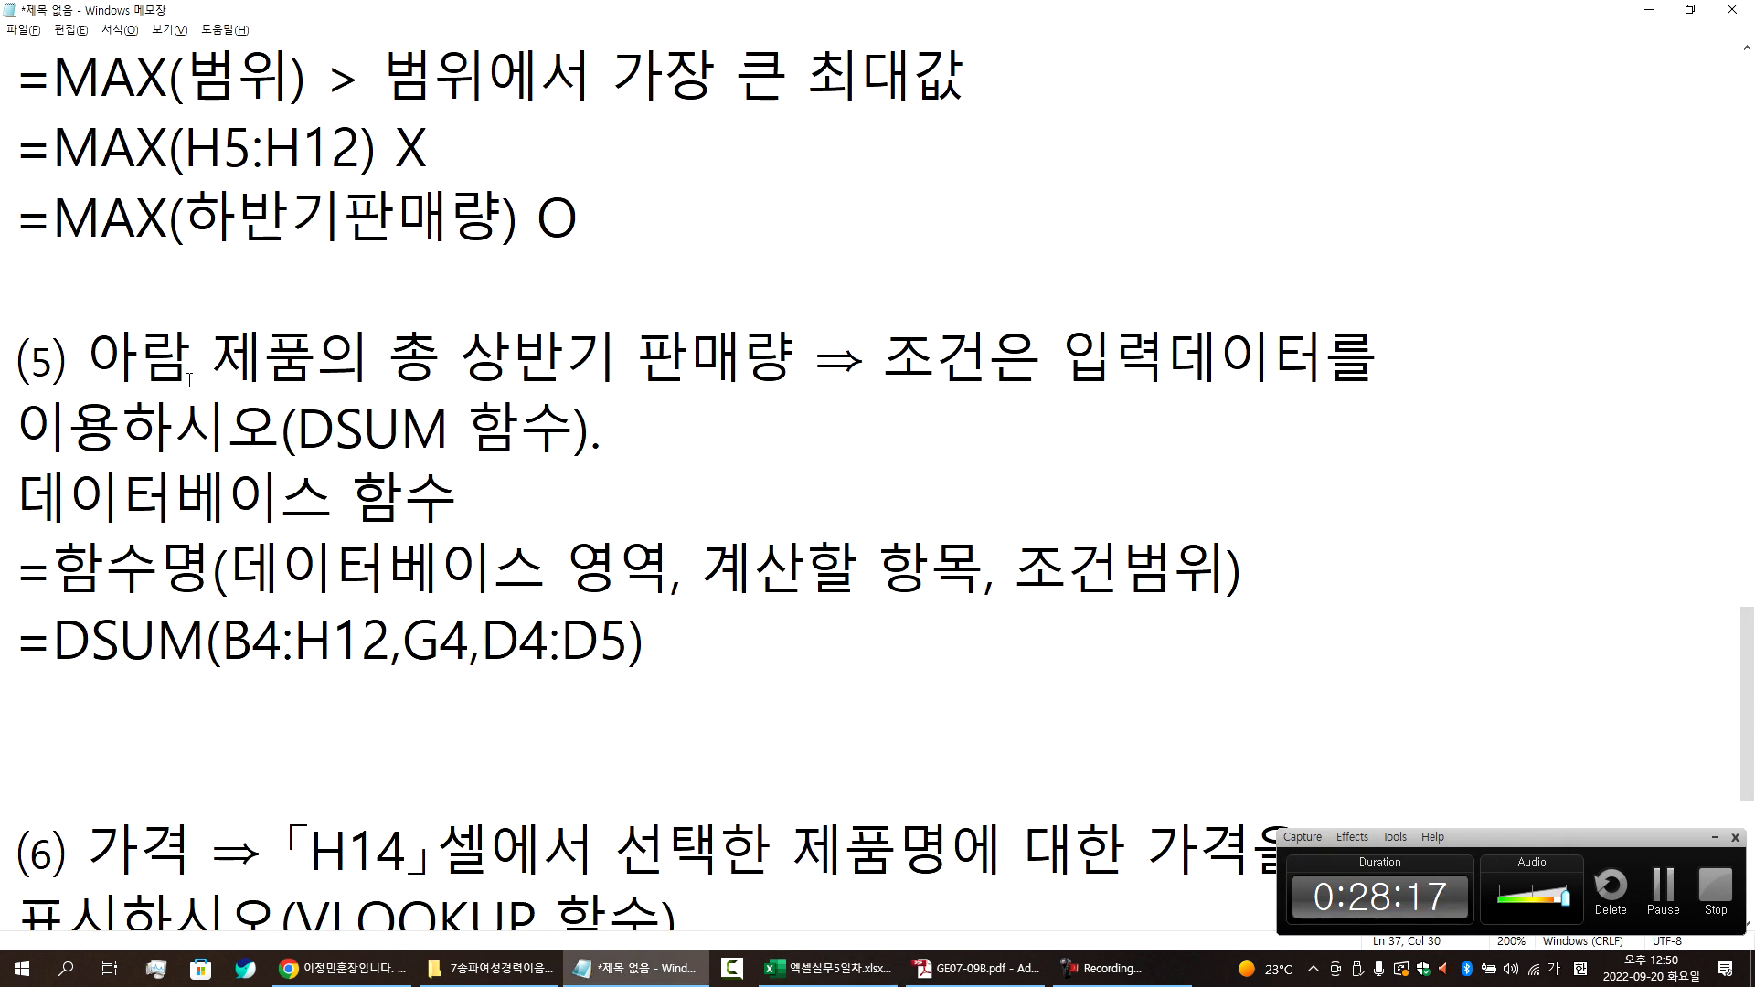
pyautogui.click(158, 703)
pyautogui.press('Delete')
pyautogui.scroll(-1, 291, 681)
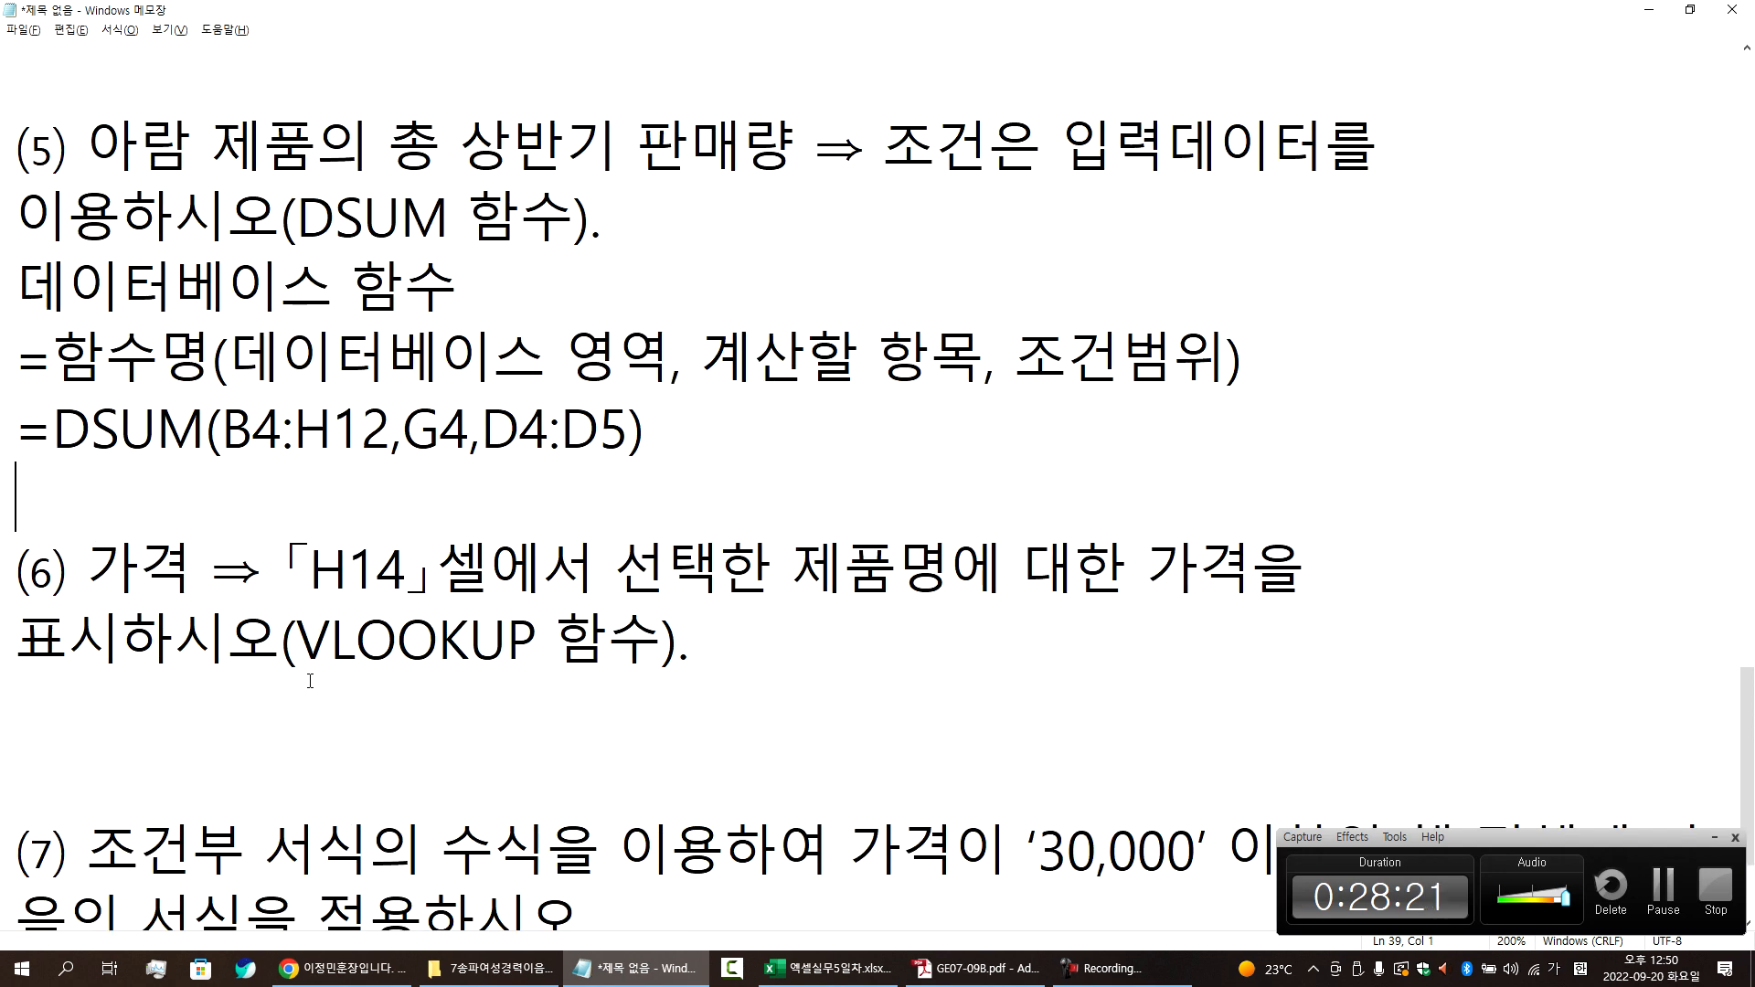
pyautogui.click(204, 704)
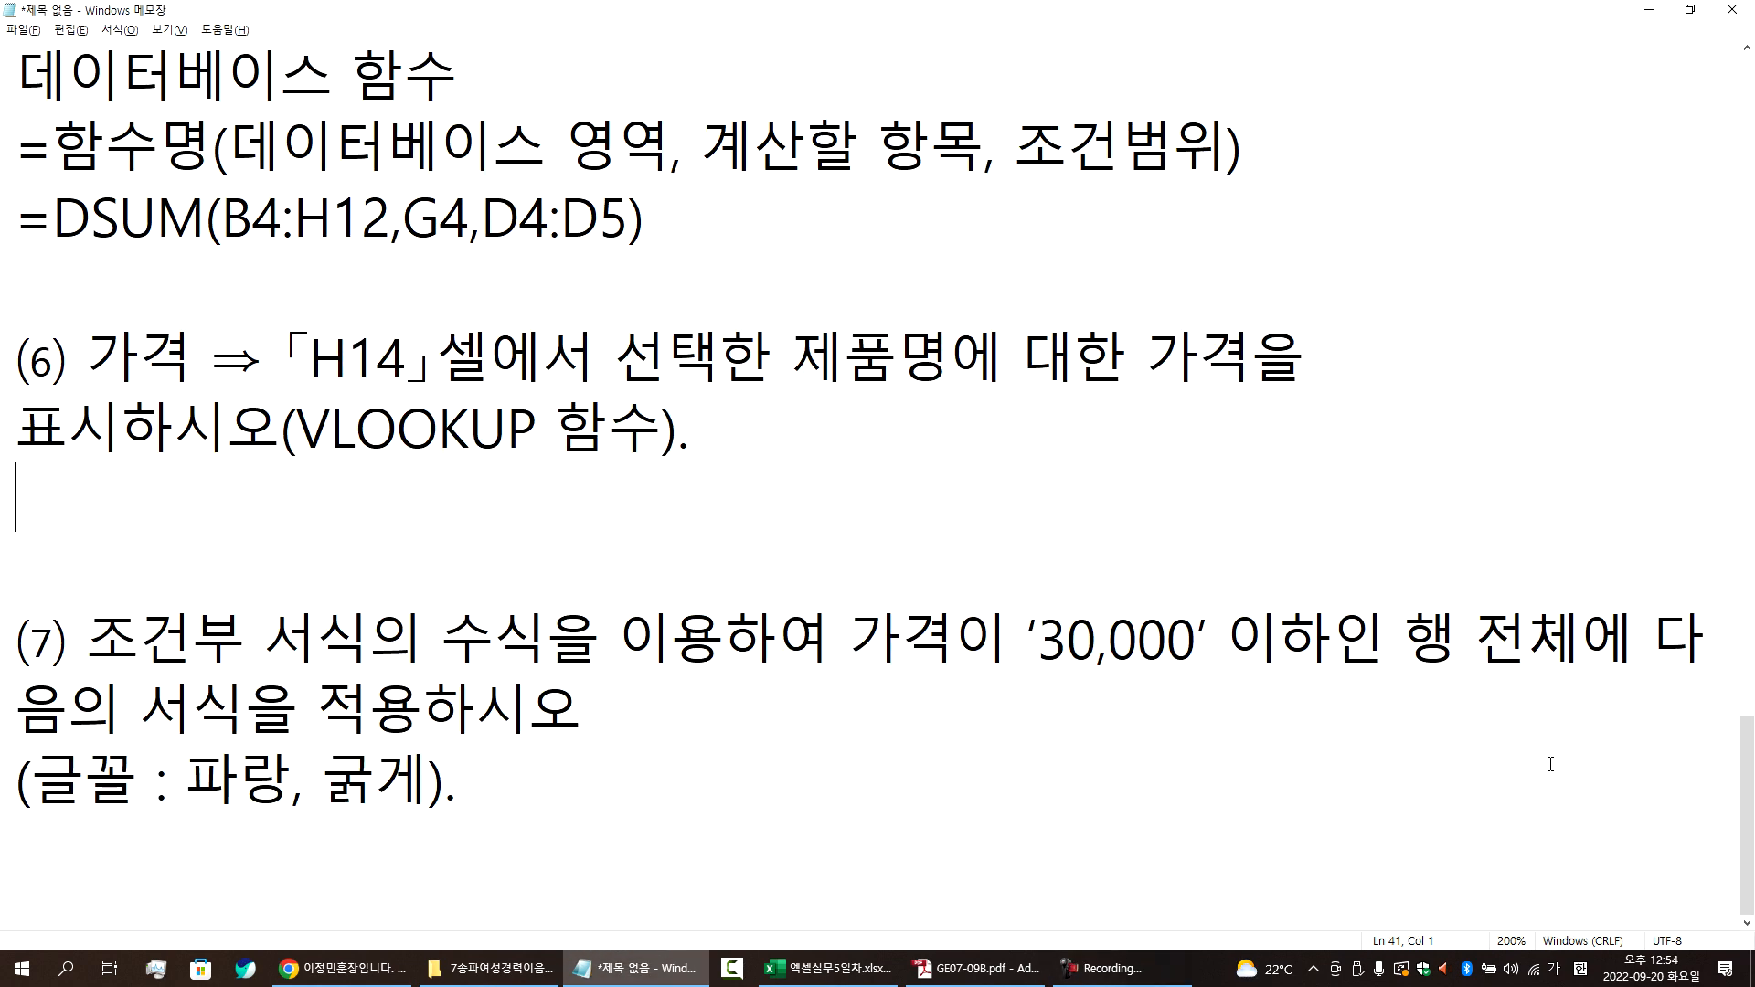
# - Switch to Excel and examine the 가격 result cell J14, the 제품명 chosen in H14 and its match in the 제품명 column
pyautogui.click(843, 972)
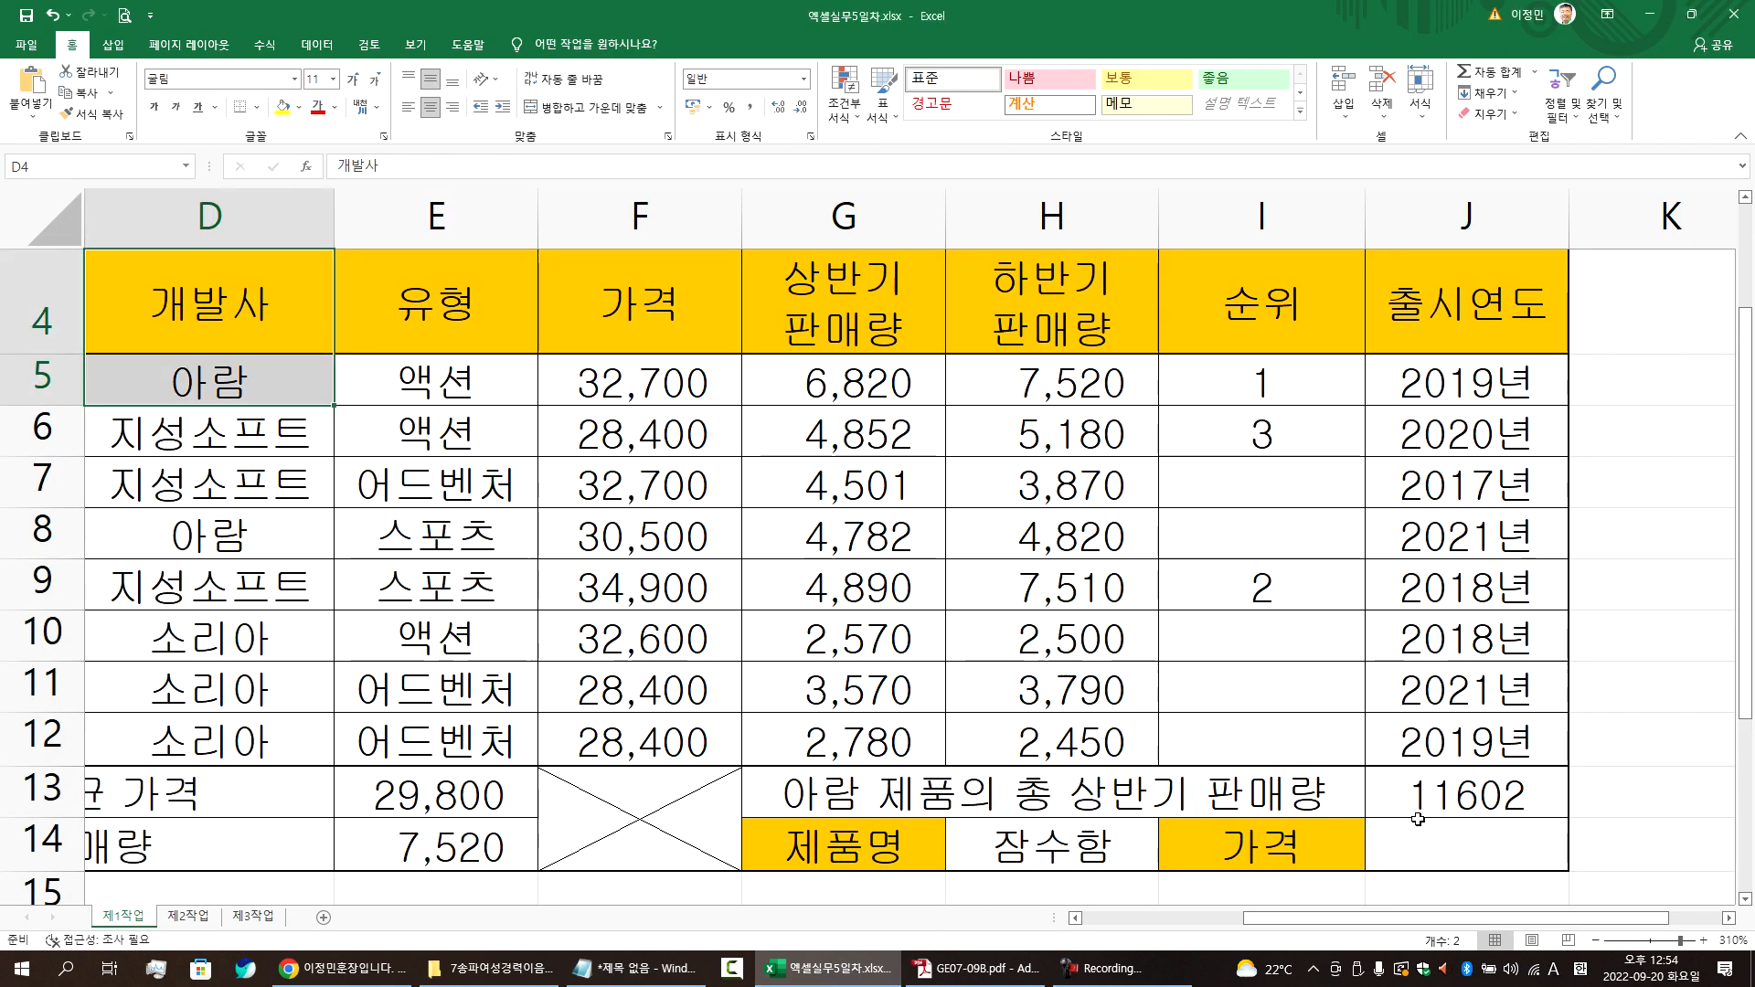
pyautogui.click(1446, 846)
pyautogui.scroll(-1, 1176, 662)
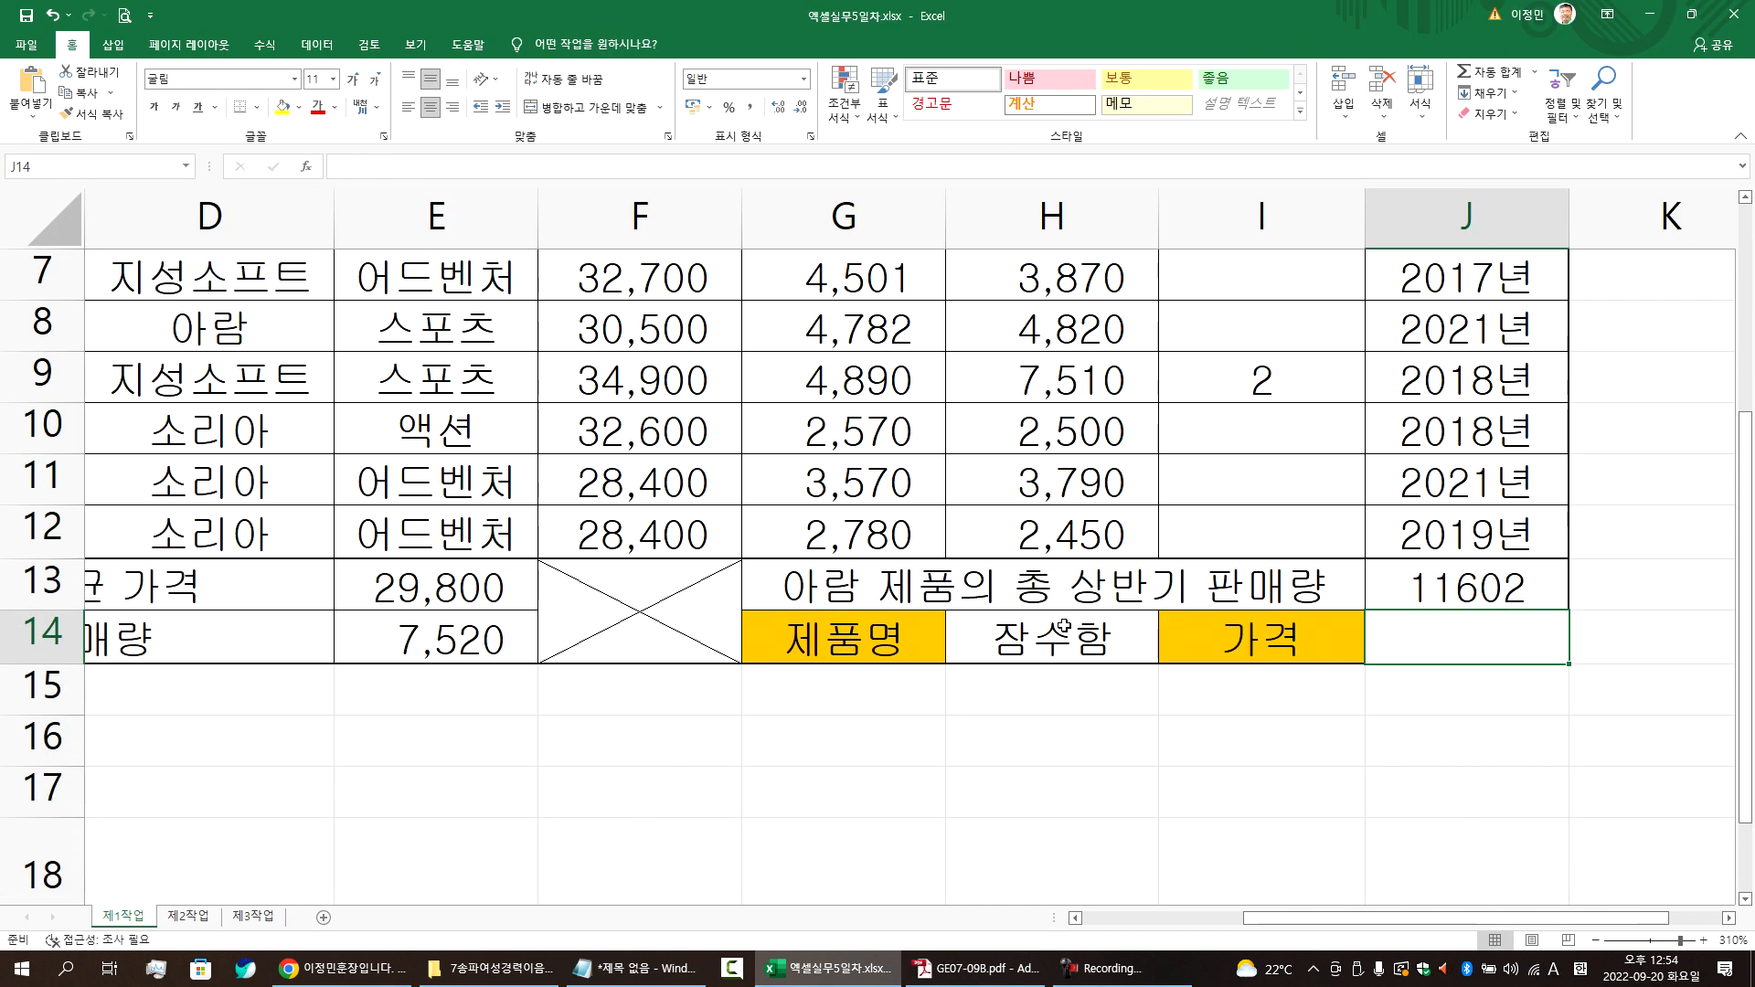
pyautogui.click(1064, 625)
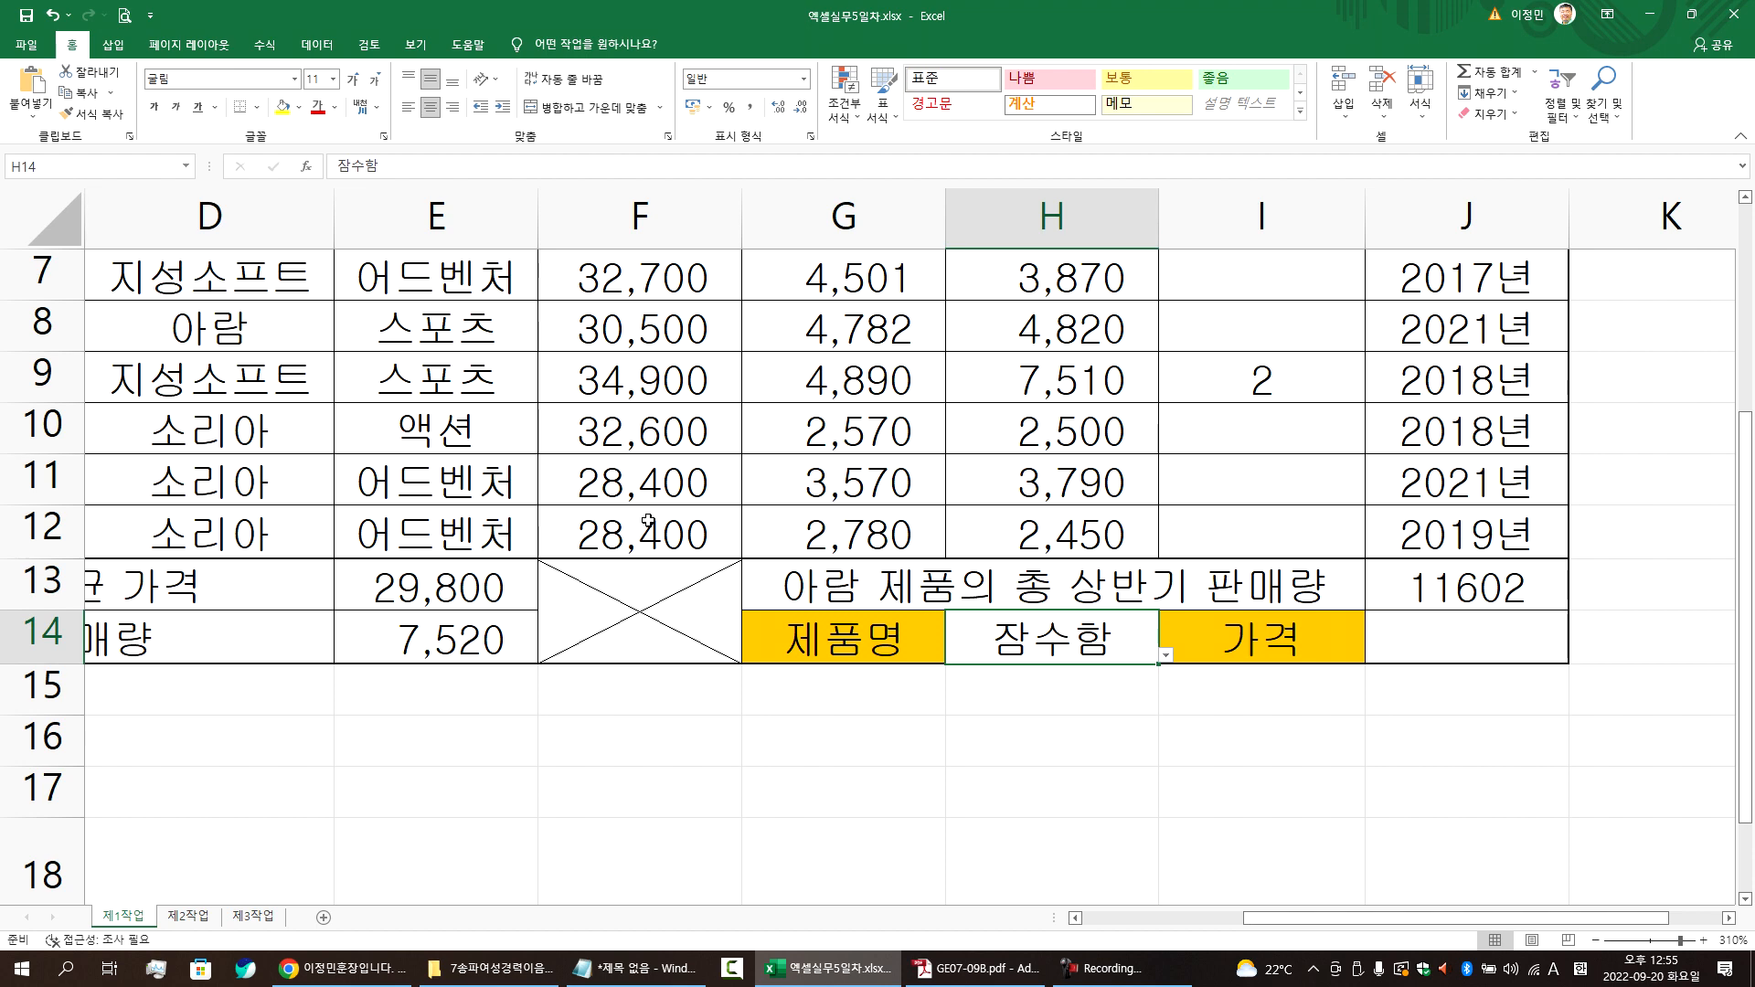
pyautogui.press('Home')
pyautogui.scroll(2, 442, 578)
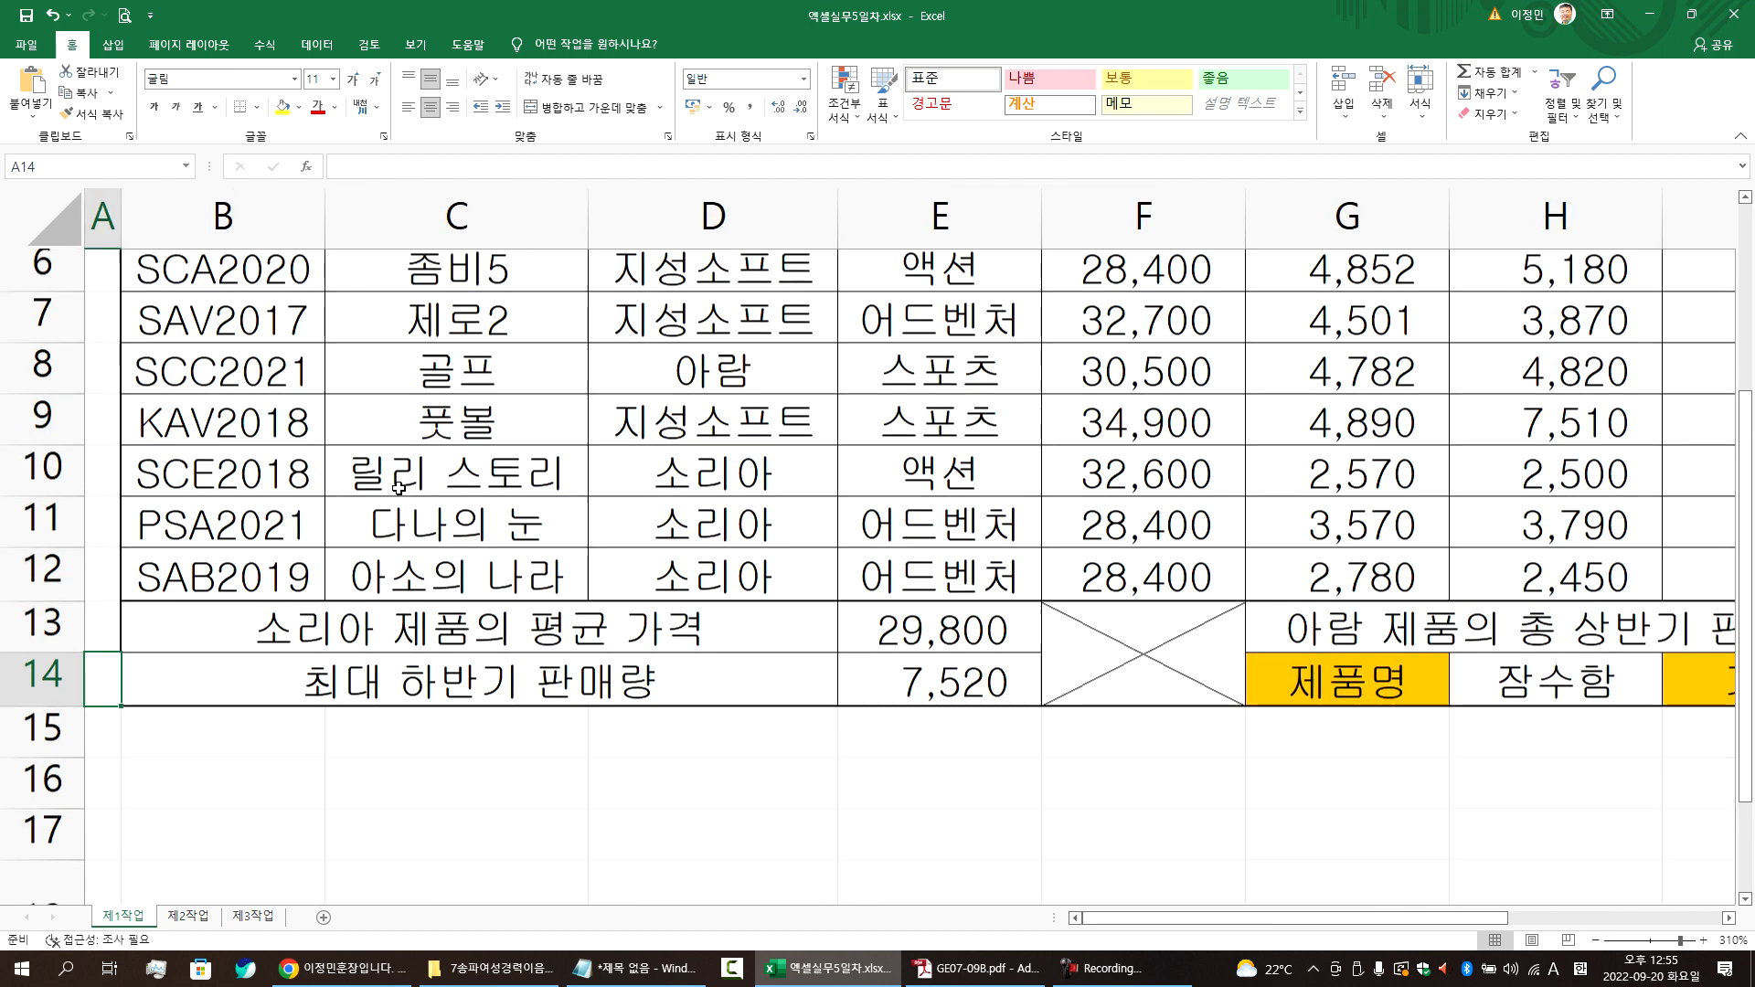
pyautogui.click(427, 559)
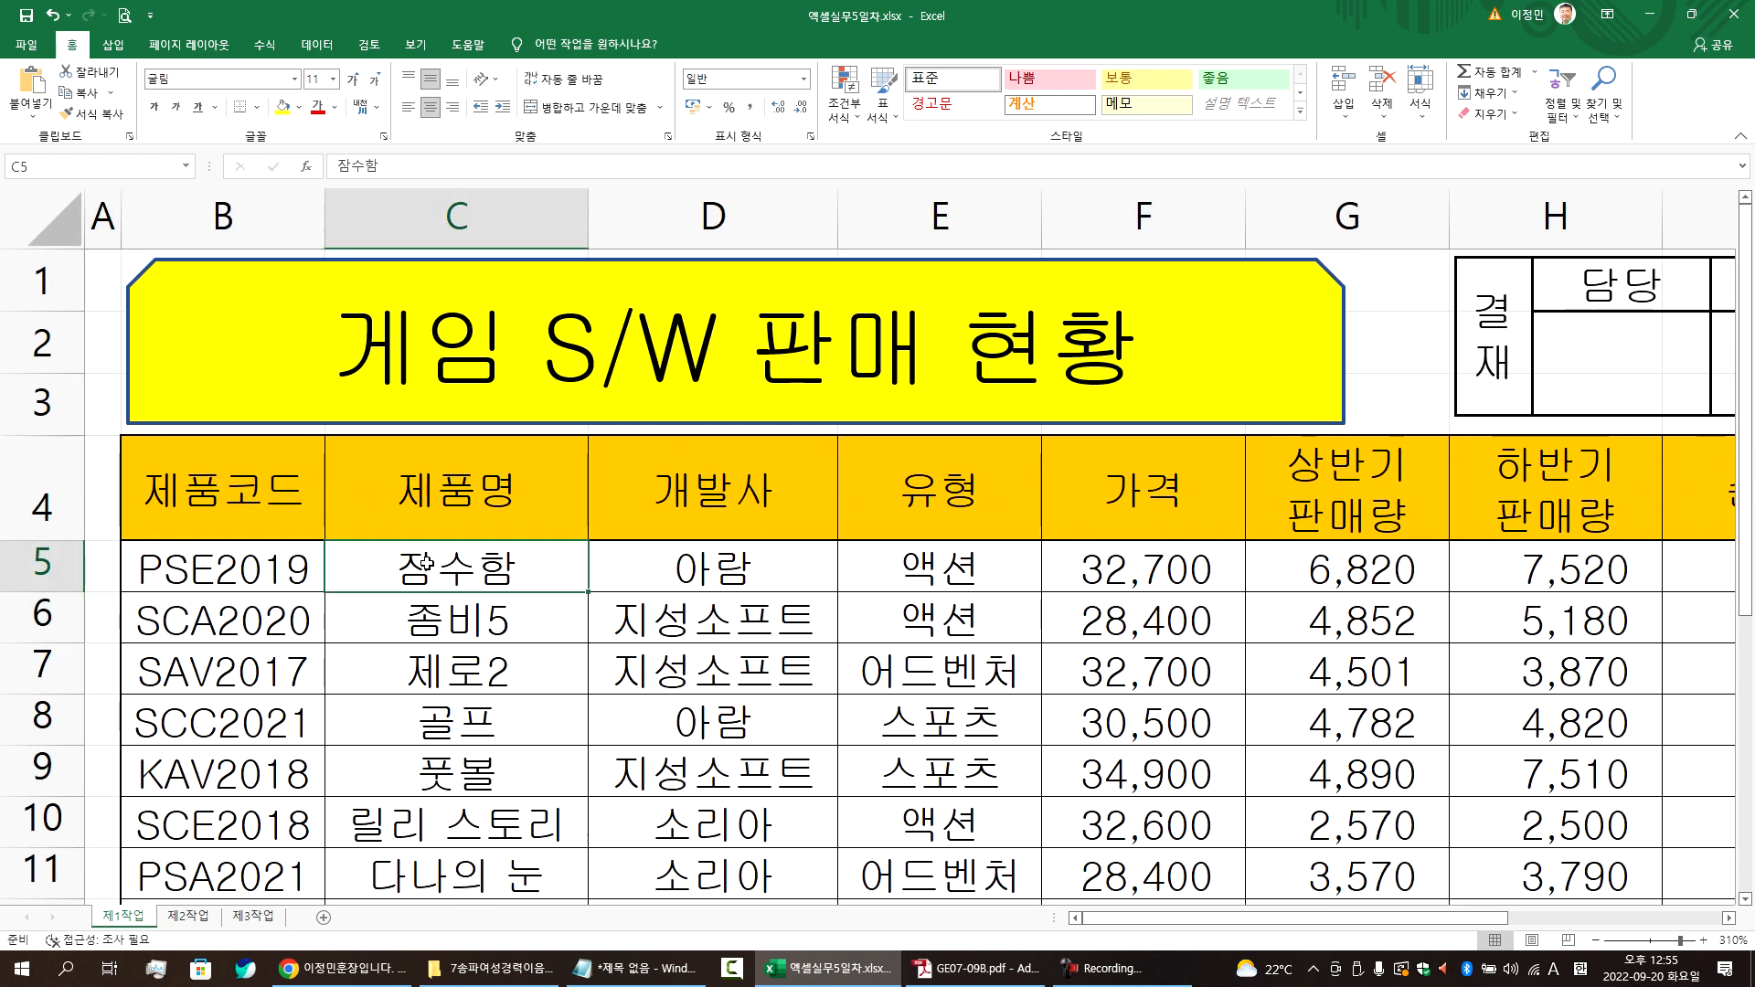
# - Trace the 잠수함 row from its product name in C5 across to its price in F5 and the neighbouring 상반기 판매량 value
pyautogui.scroll(-2, 759, 658)
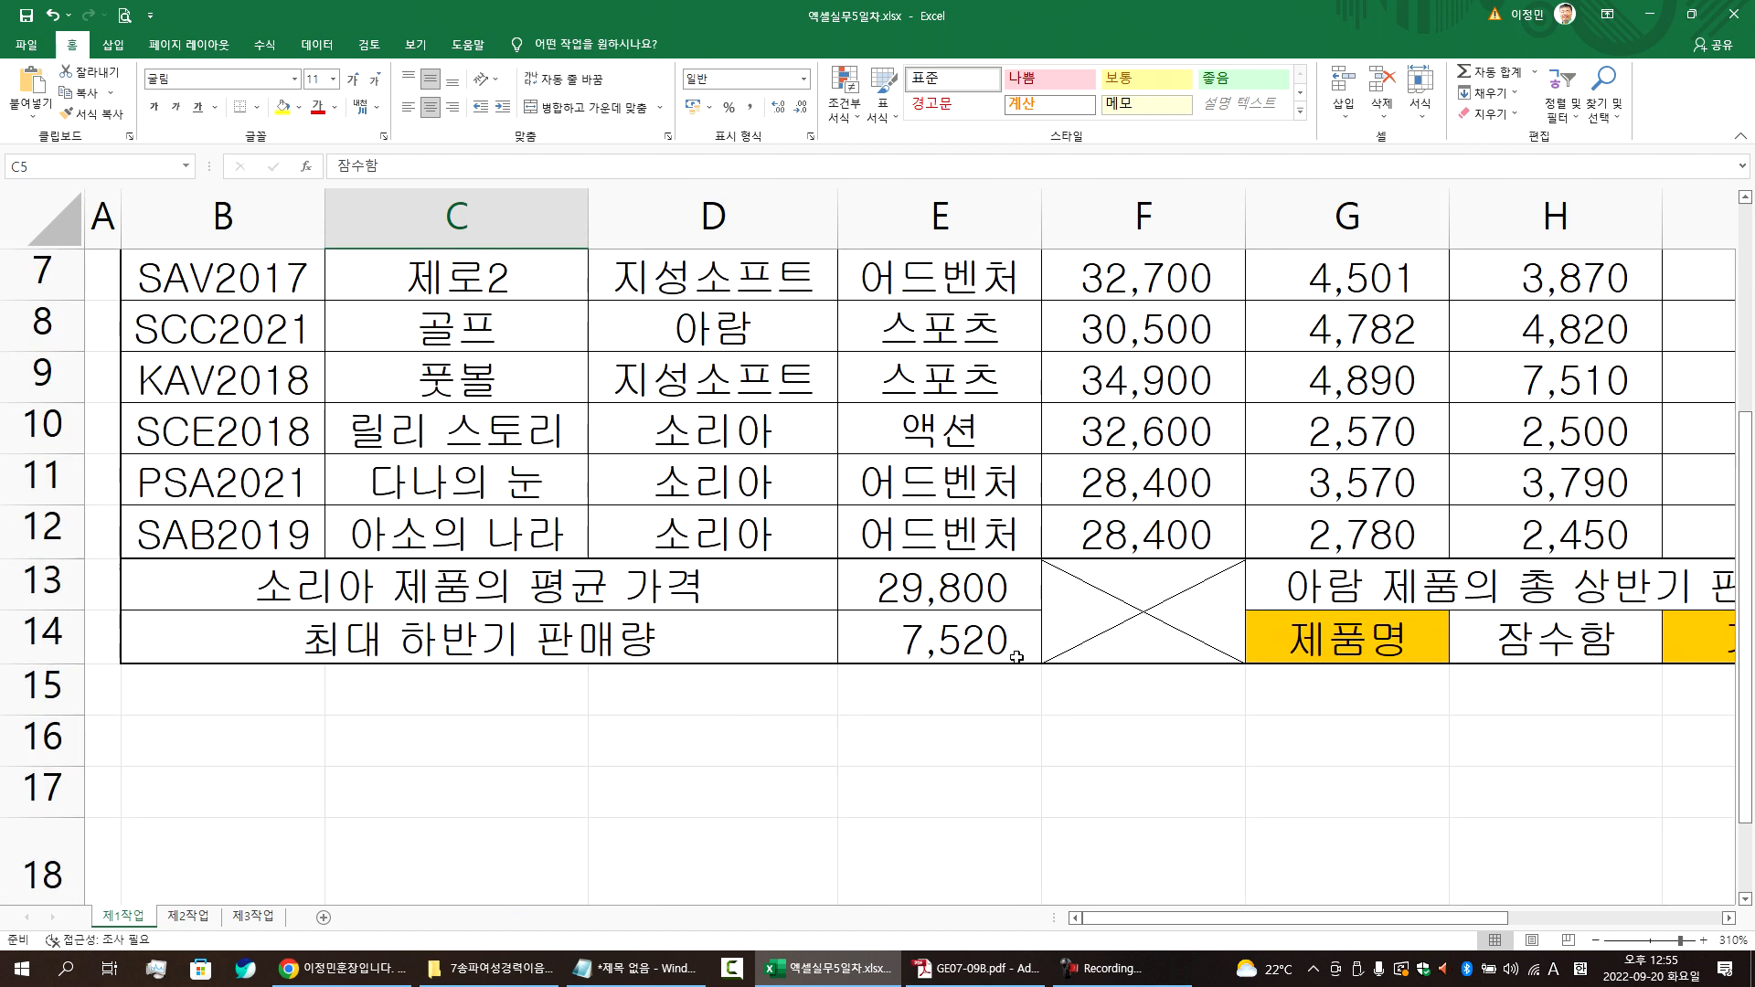
pyautogui.scroll(2, 1365, 665)
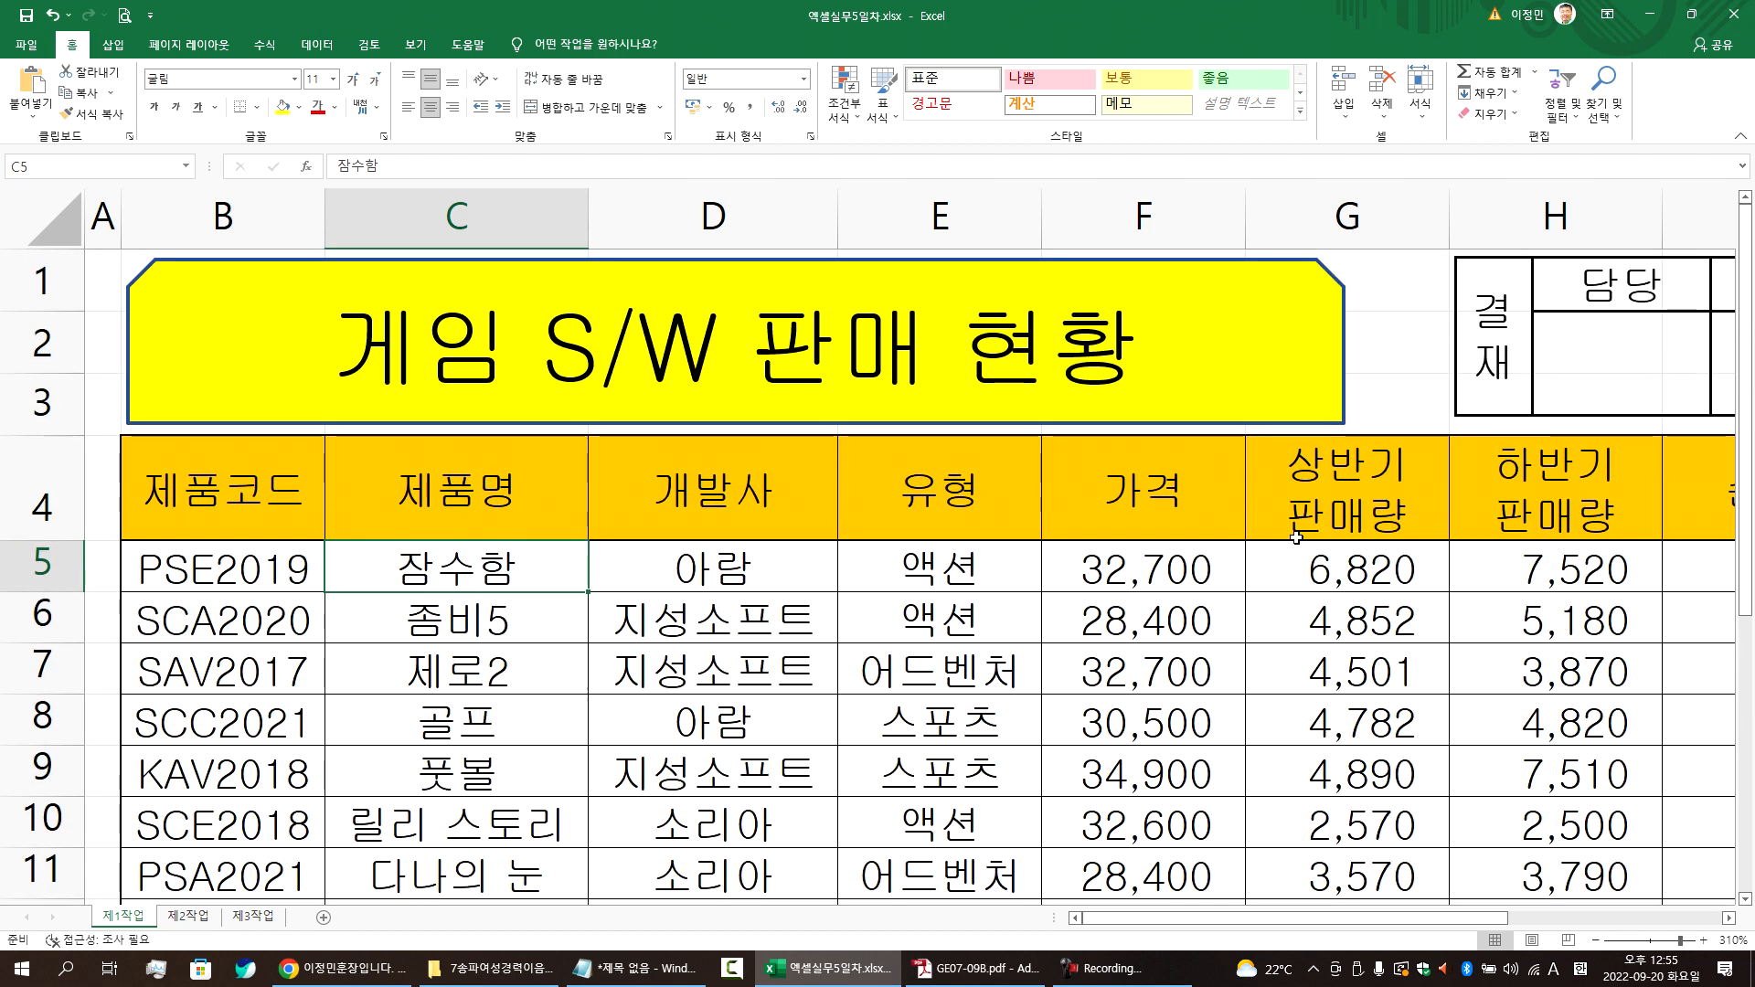
pyautogui.moveTo(412, 539); pyautogui.dragTo(1307, 568)
pyautogui.click(1314, 567)
pyautogui.scroll(-2, 1430, 714)
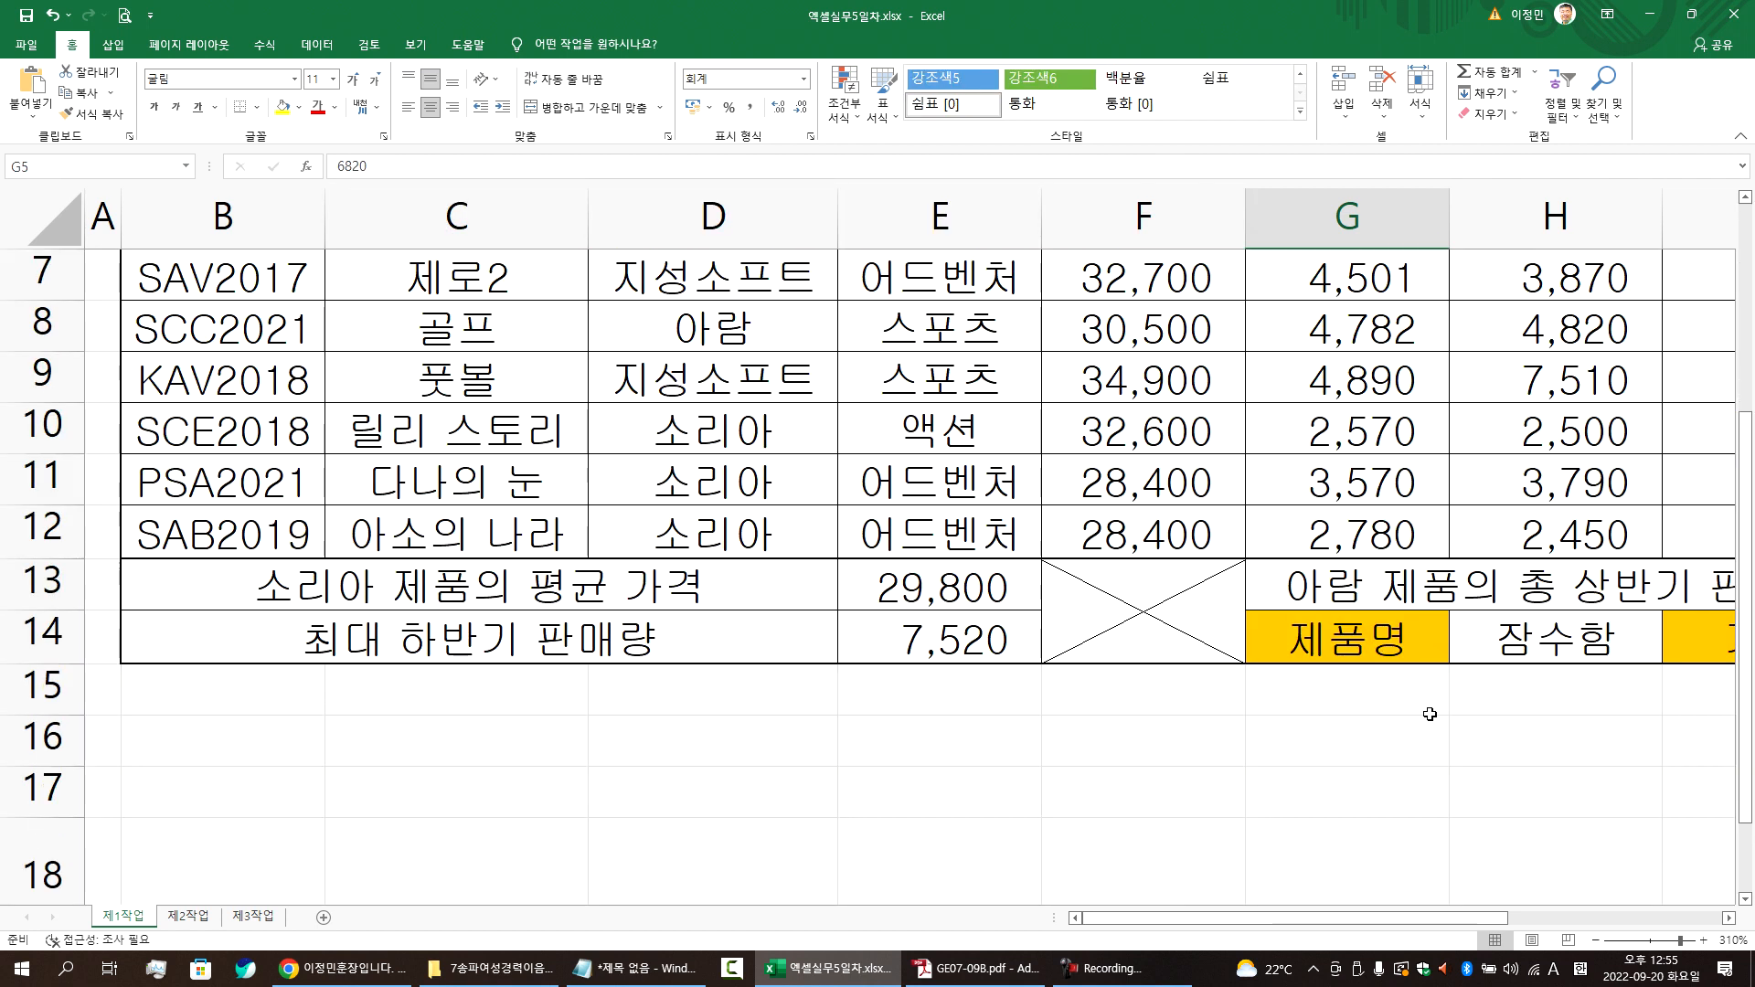
# - Choose 릴리 스토리 as the product name in H14 and highlight its row from name to price, C10:F10
pyautogui.click(1579, 638)
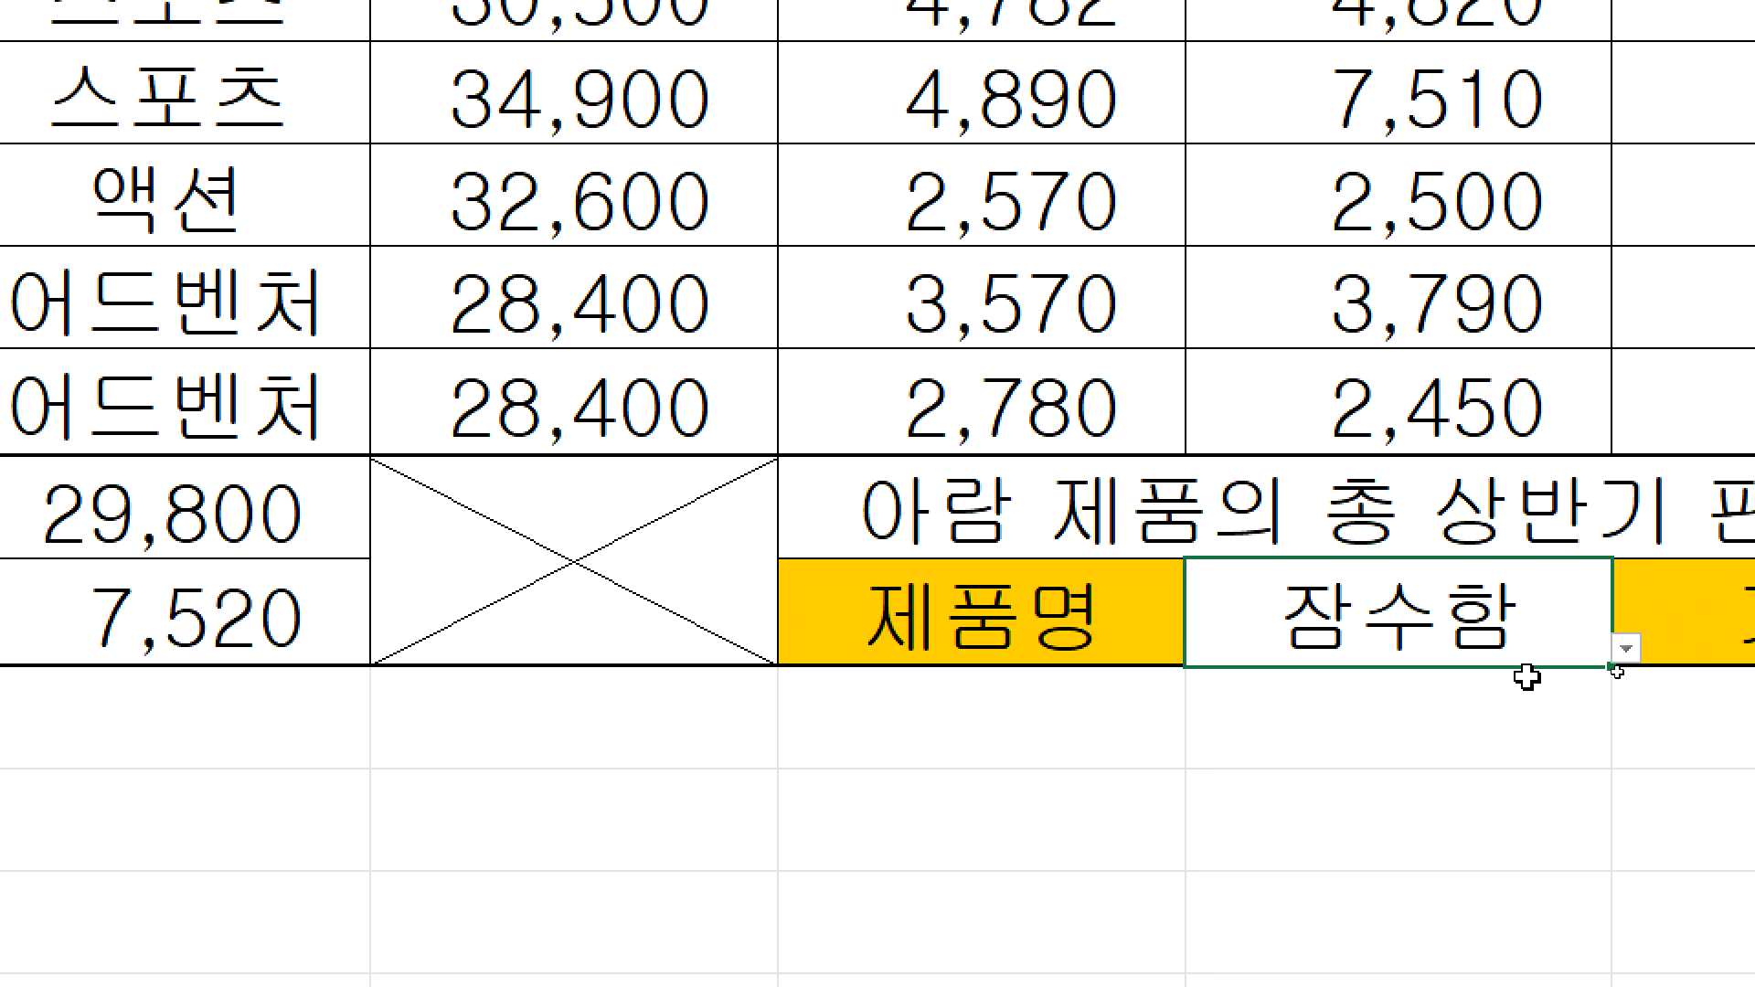
pyautogui.click(1585, 649)
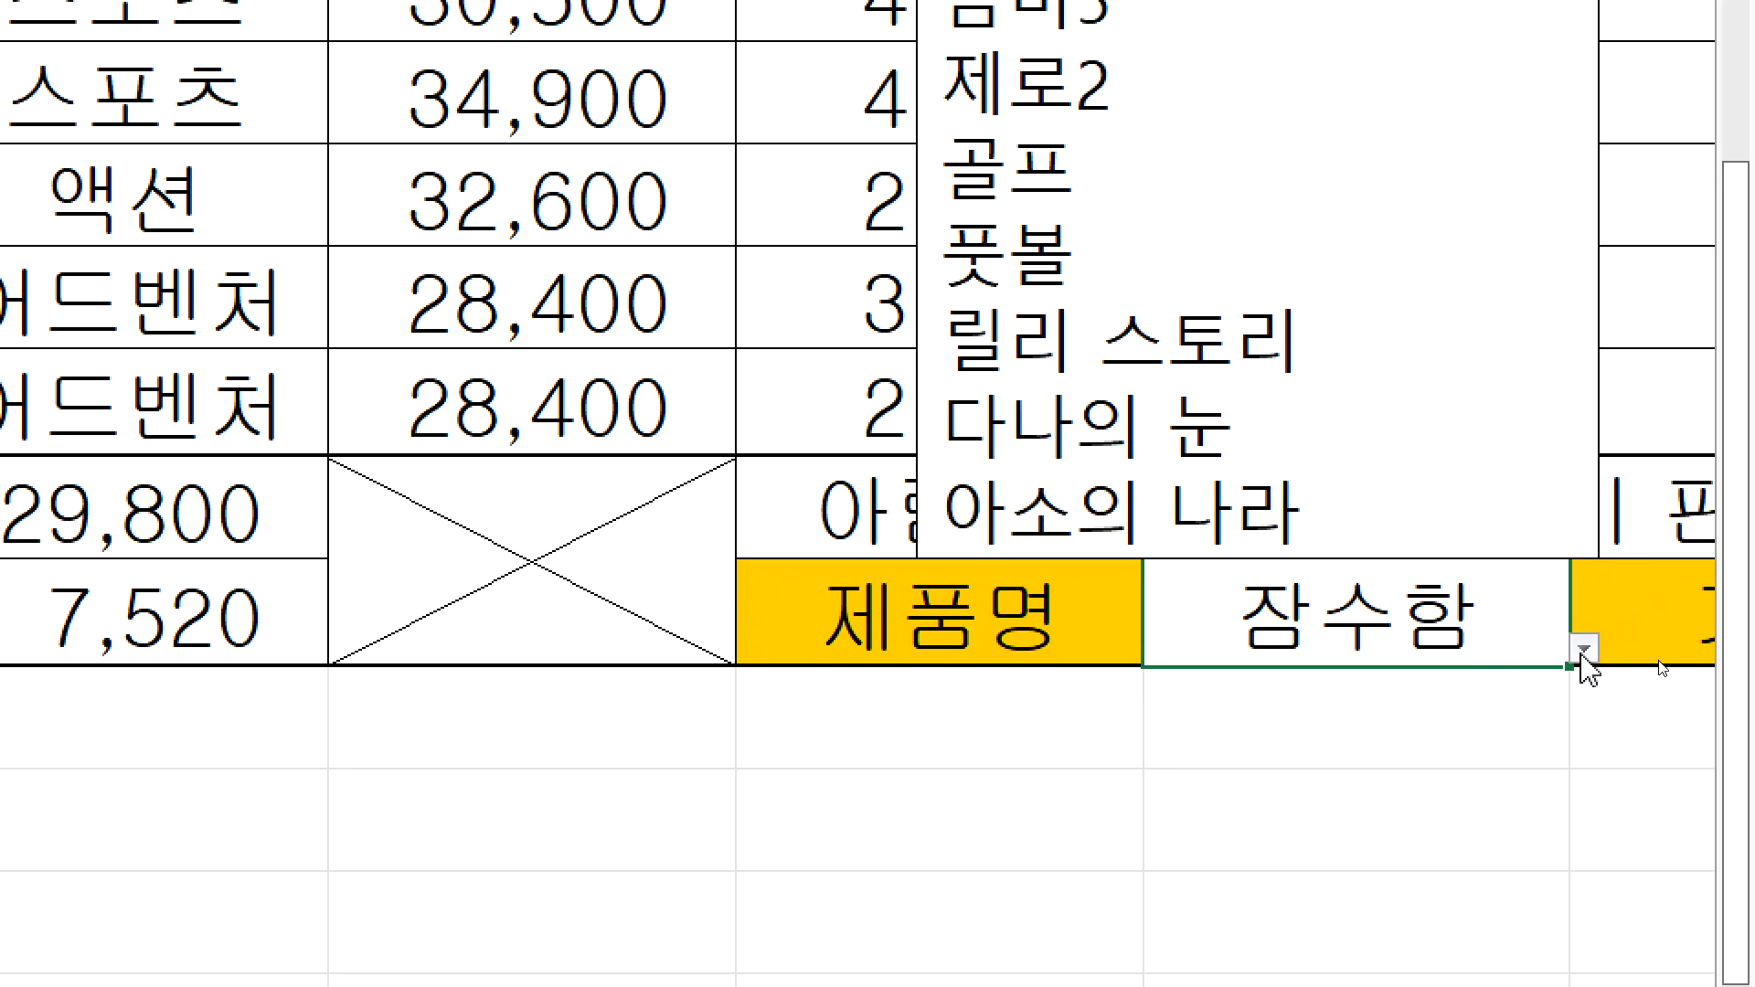
pyautogui.click(1142, 377)
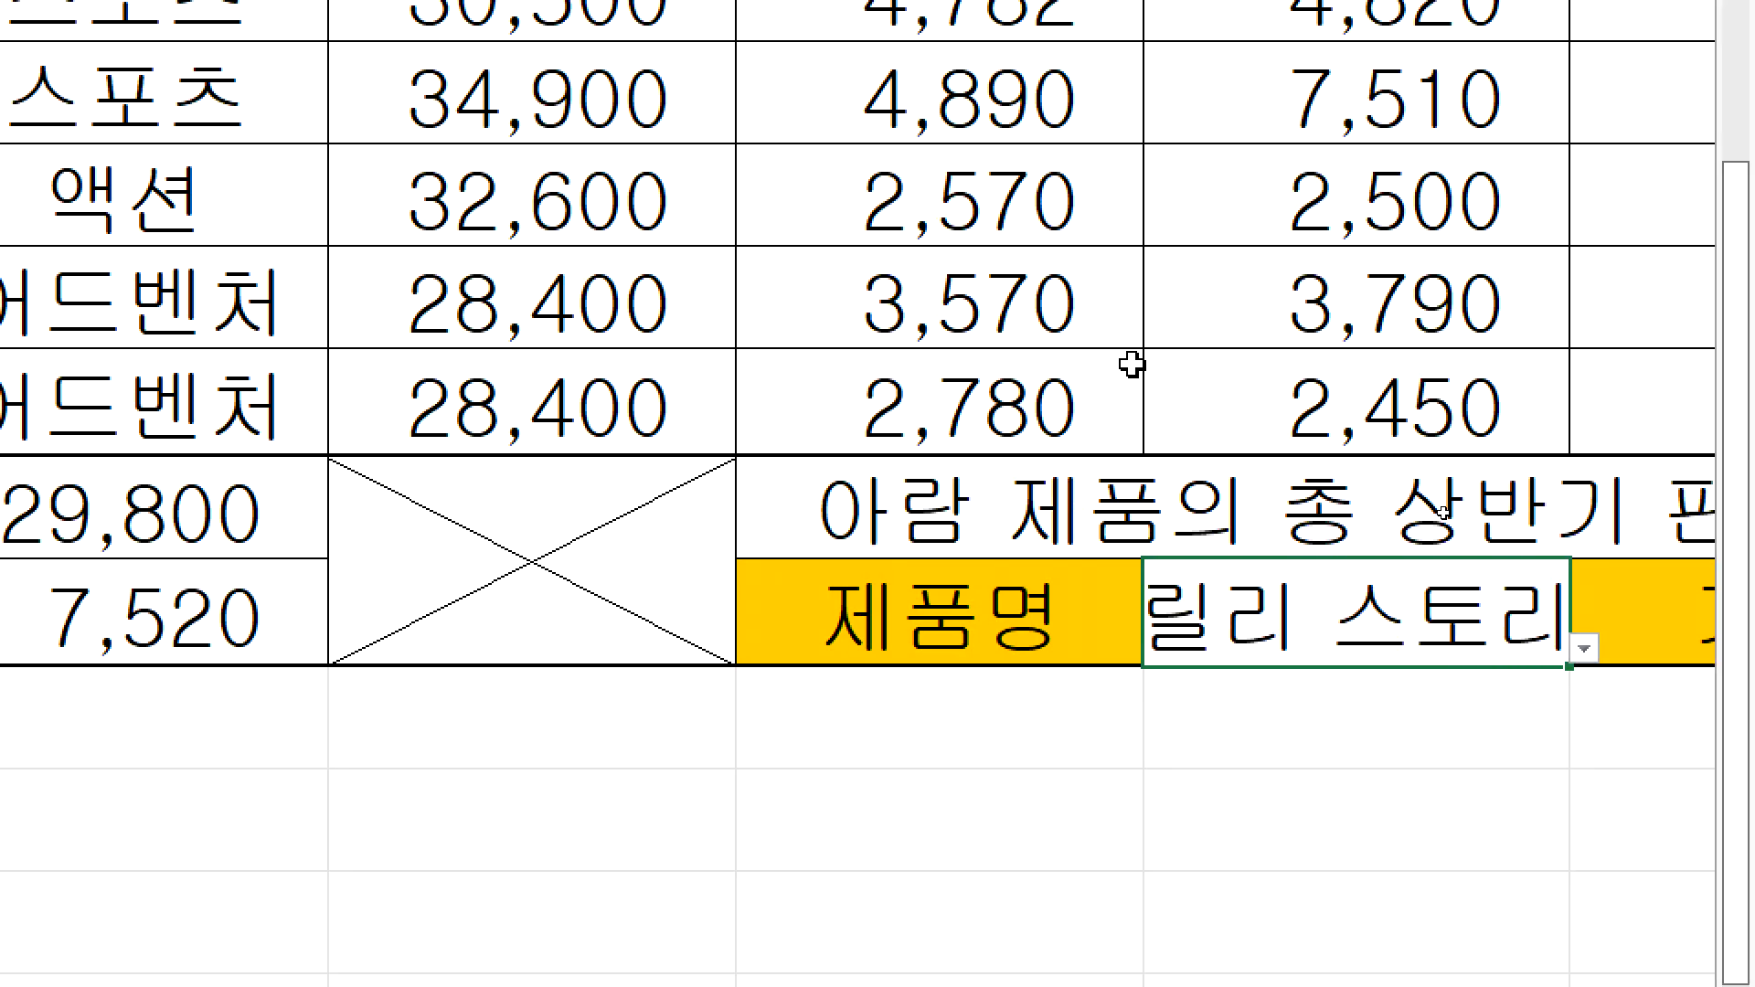
pyautogui.moveTo(272, 217); pyautogui.dragTo(969, 214)
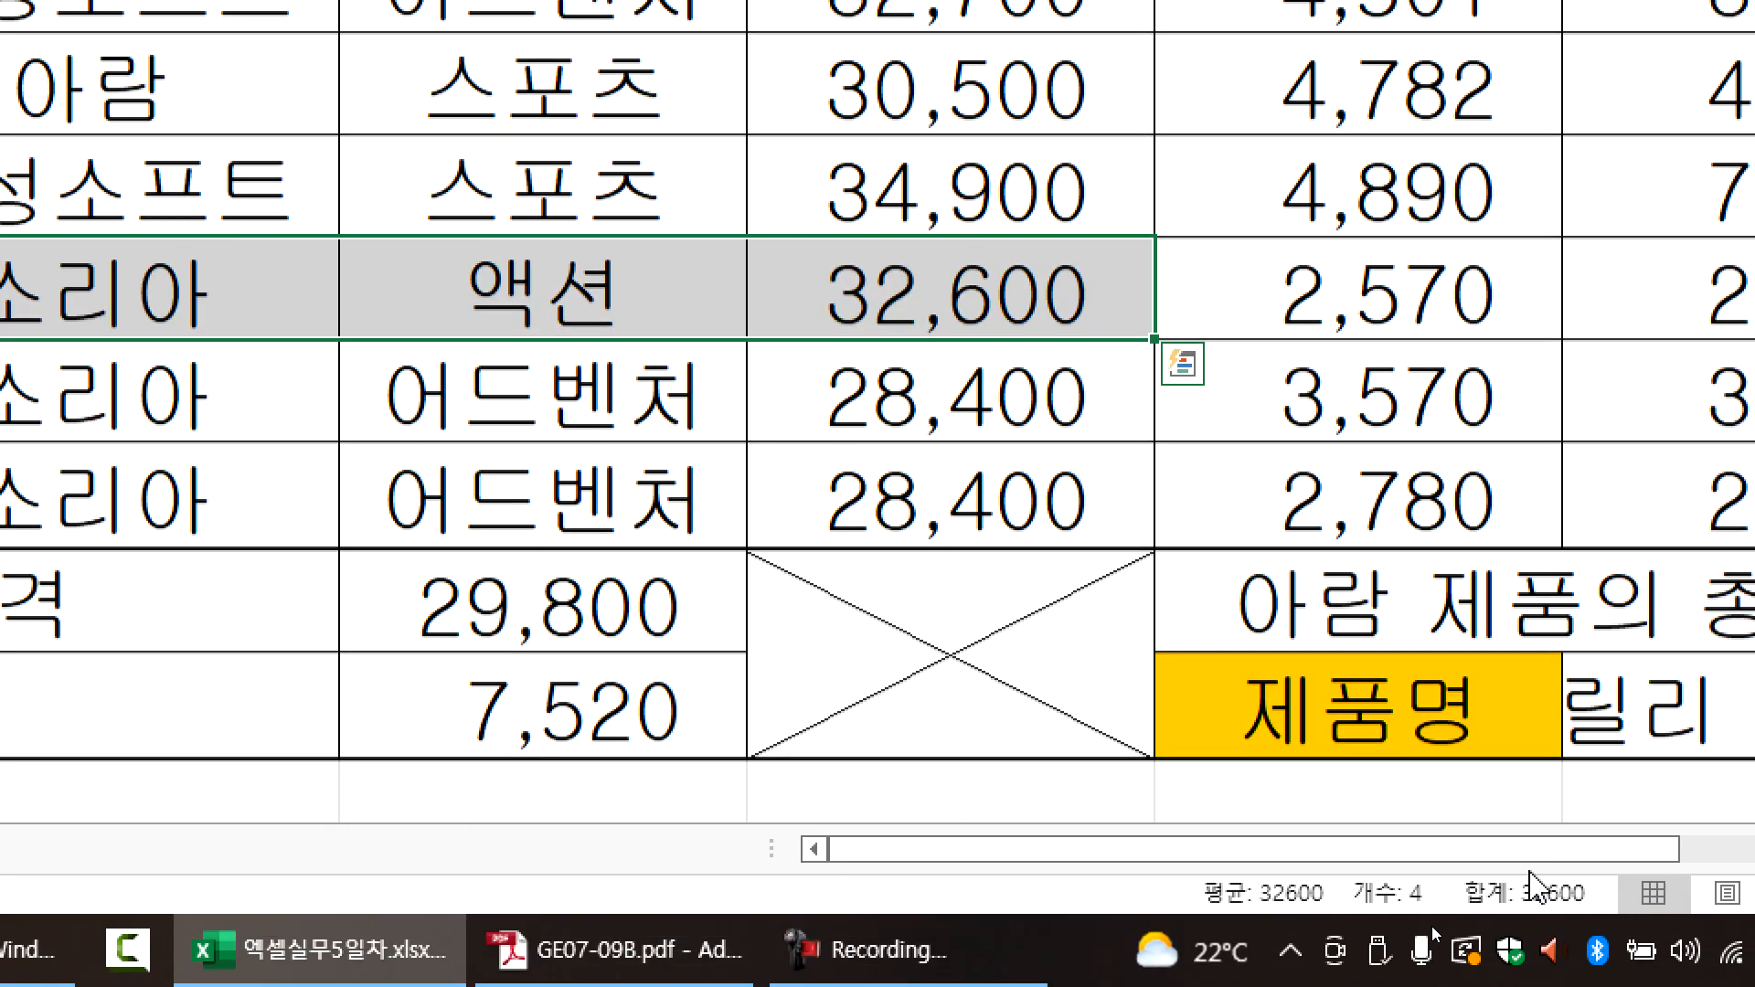
pyautogui.click(1225, 277)
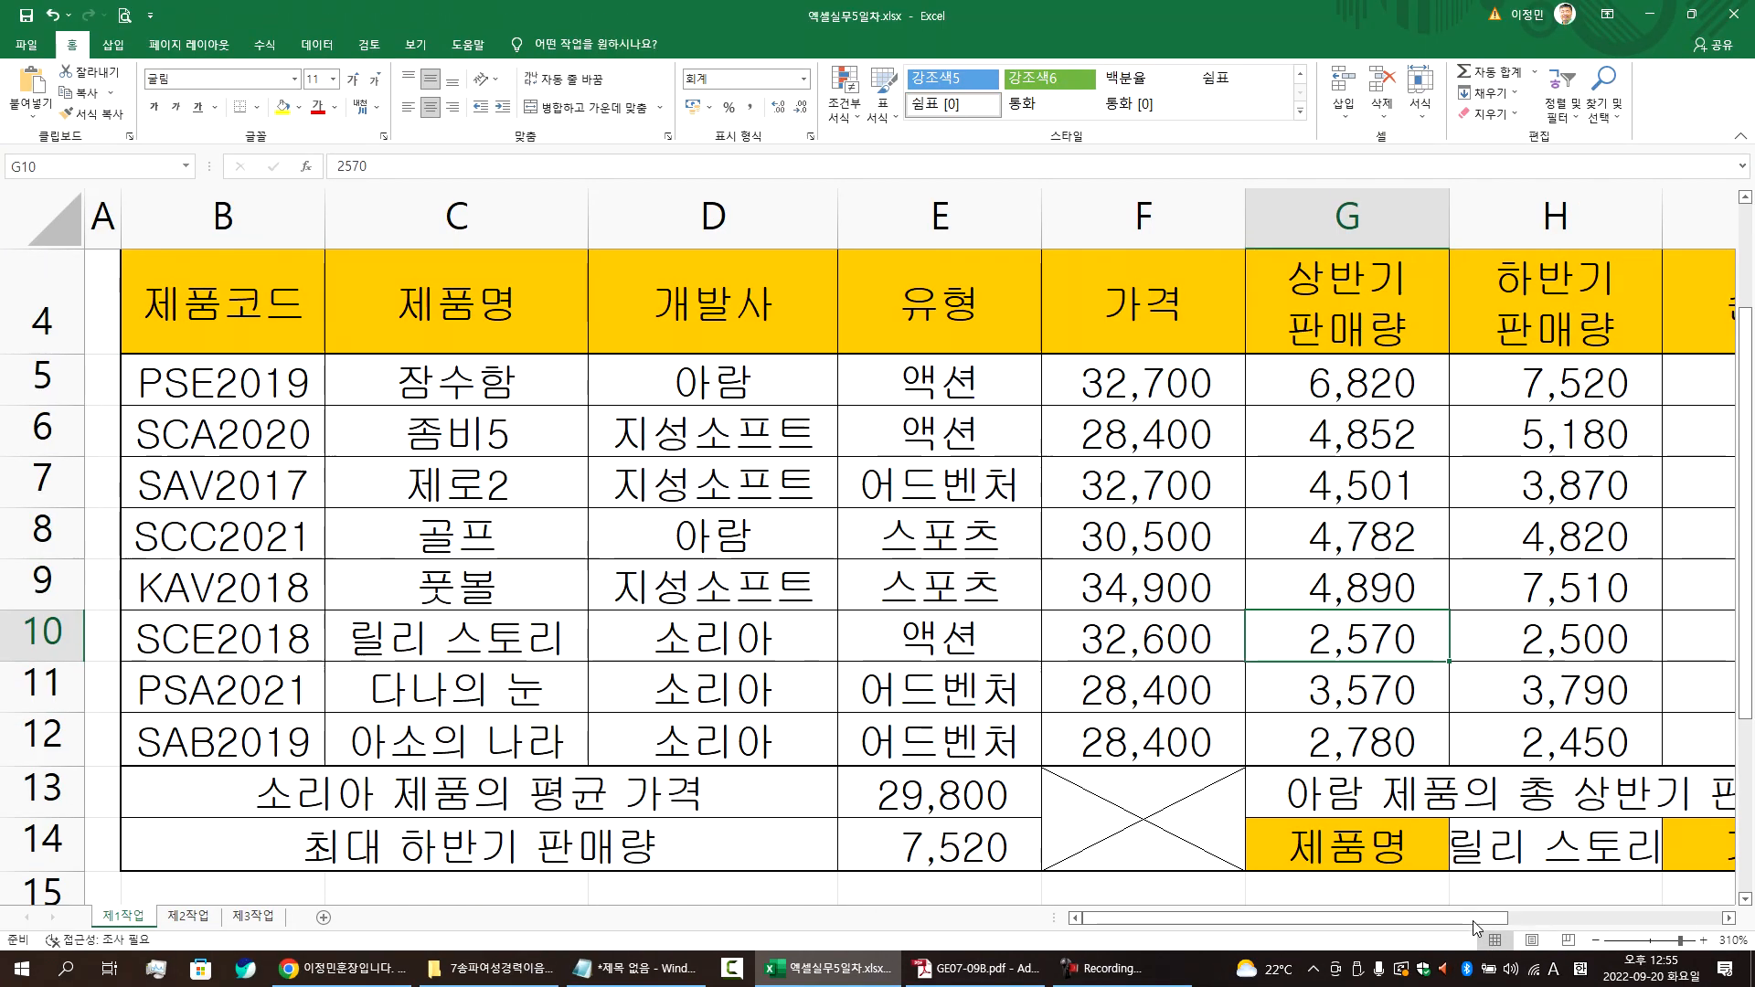
# - Choose 잠수함 as the product name in H14
pyautogui.hscroll(5, 1474, 928)
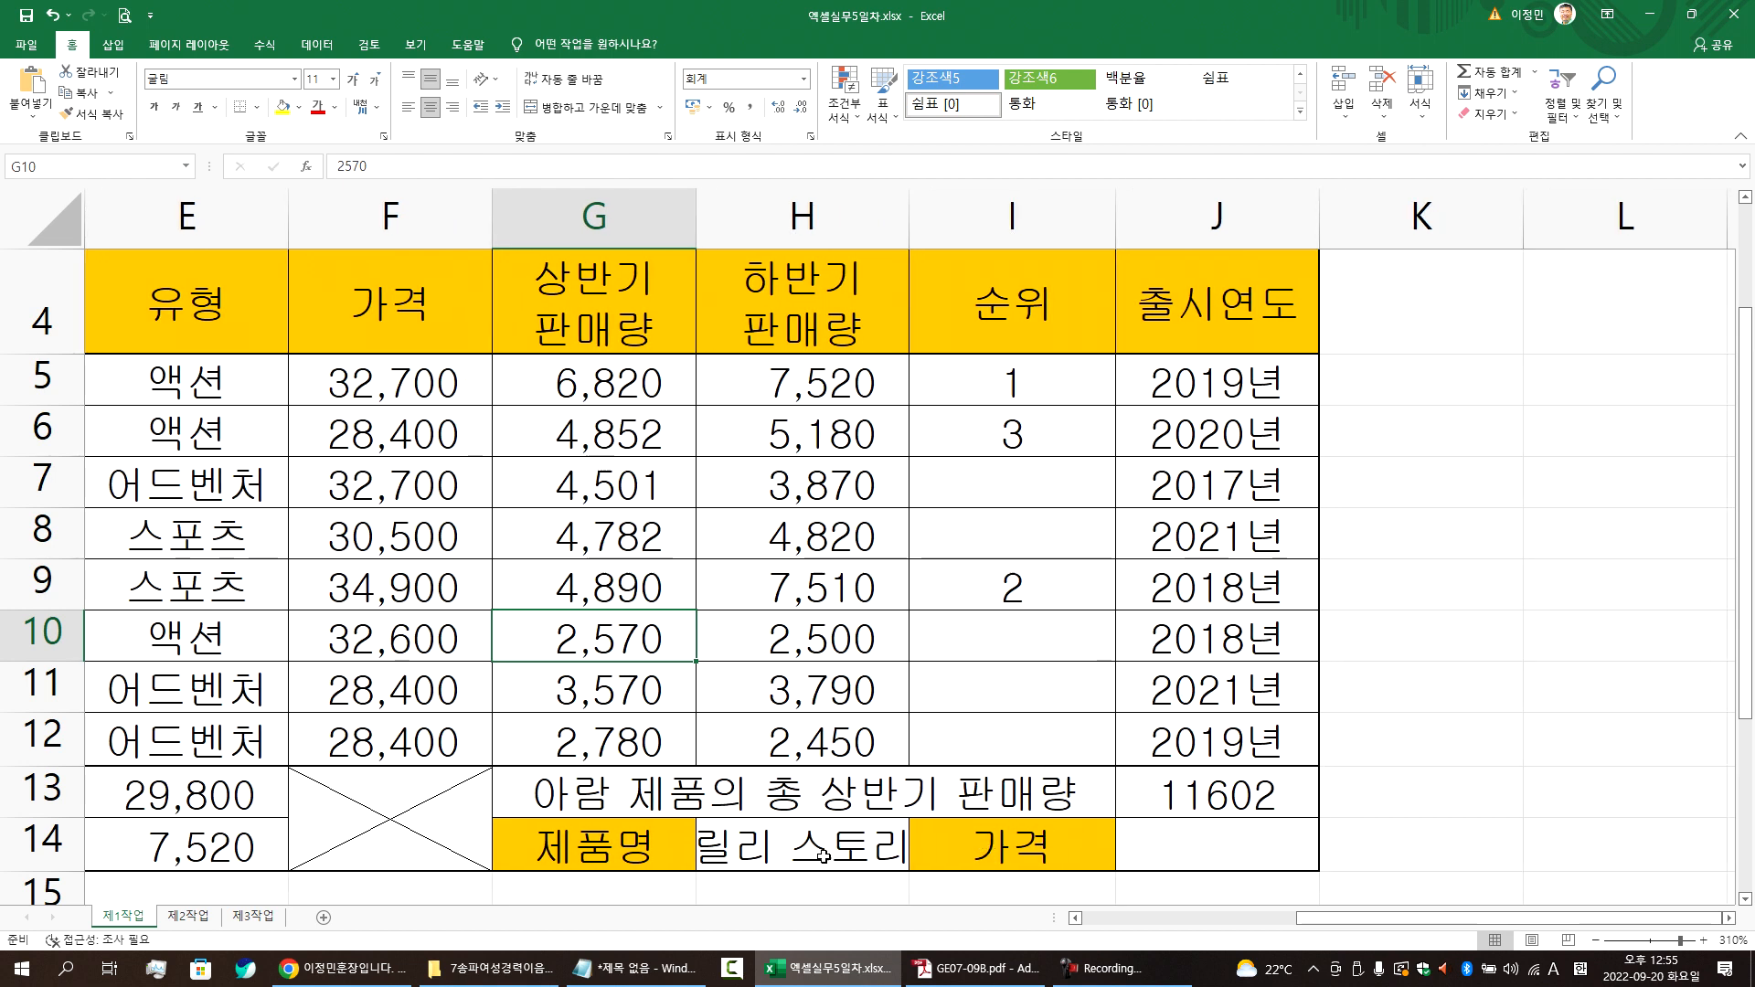
pyautogui.click(823, 856)
pyautogui.scroll(-2, 979, 795)
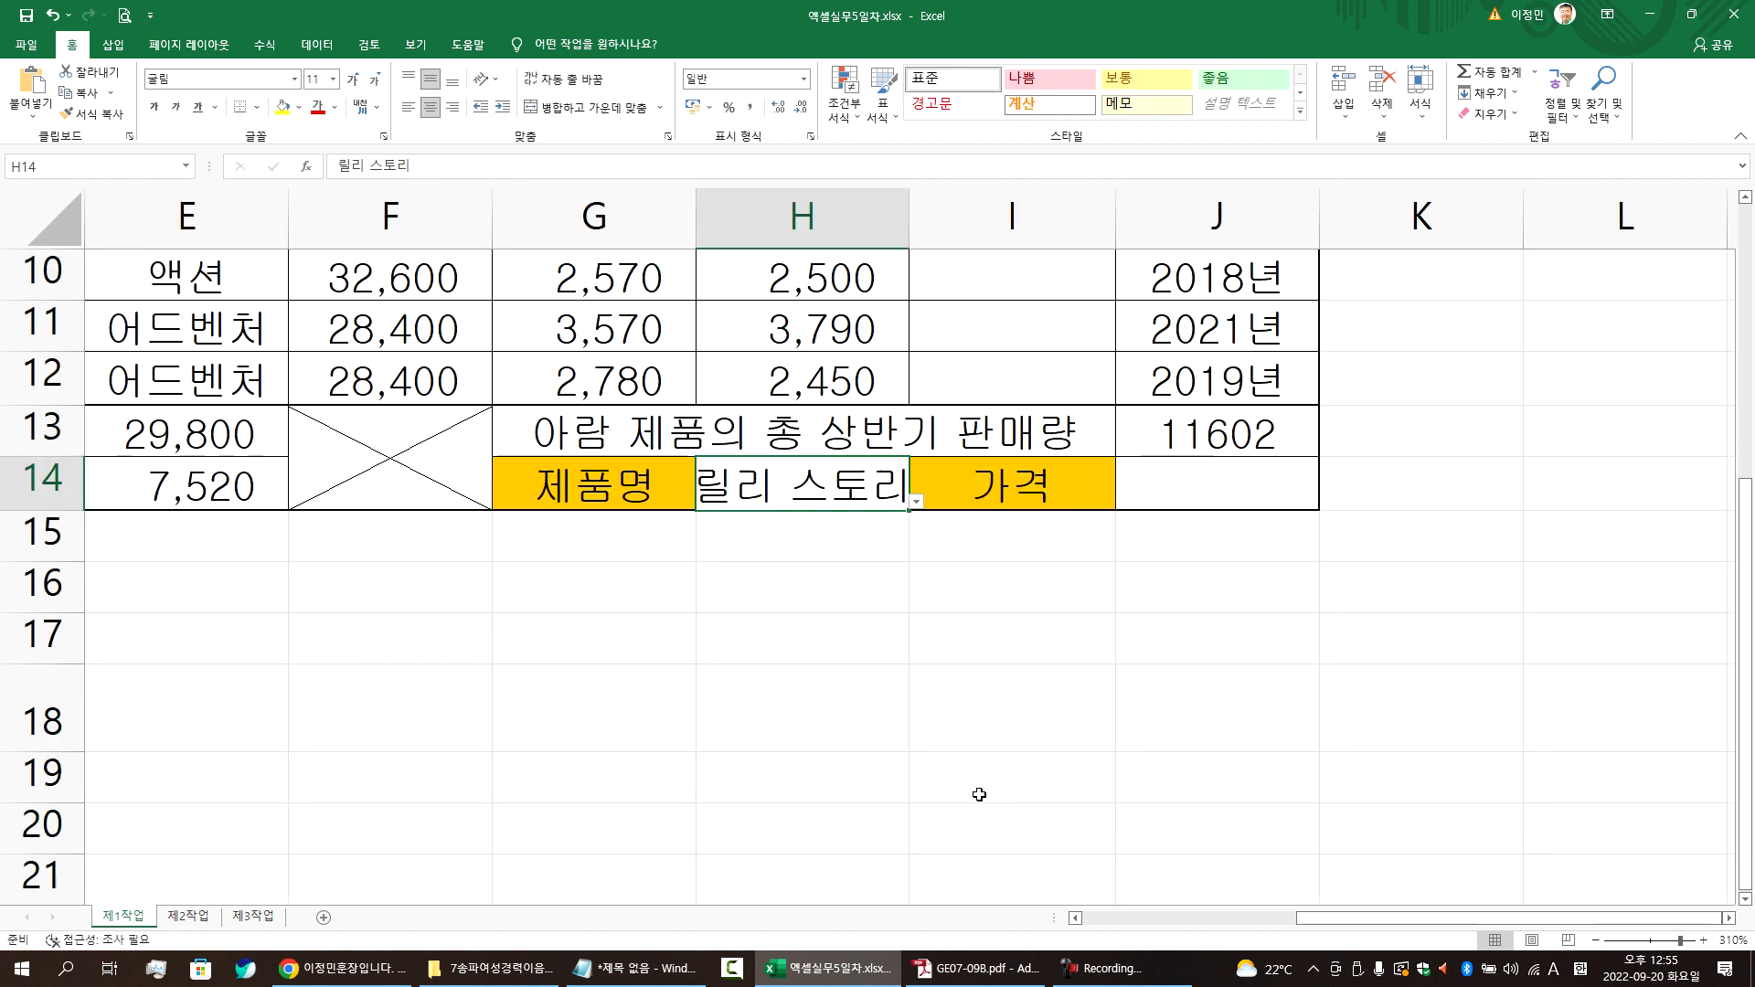
pyautogui.click(916, 503)
pyautogui.click(779, 524)
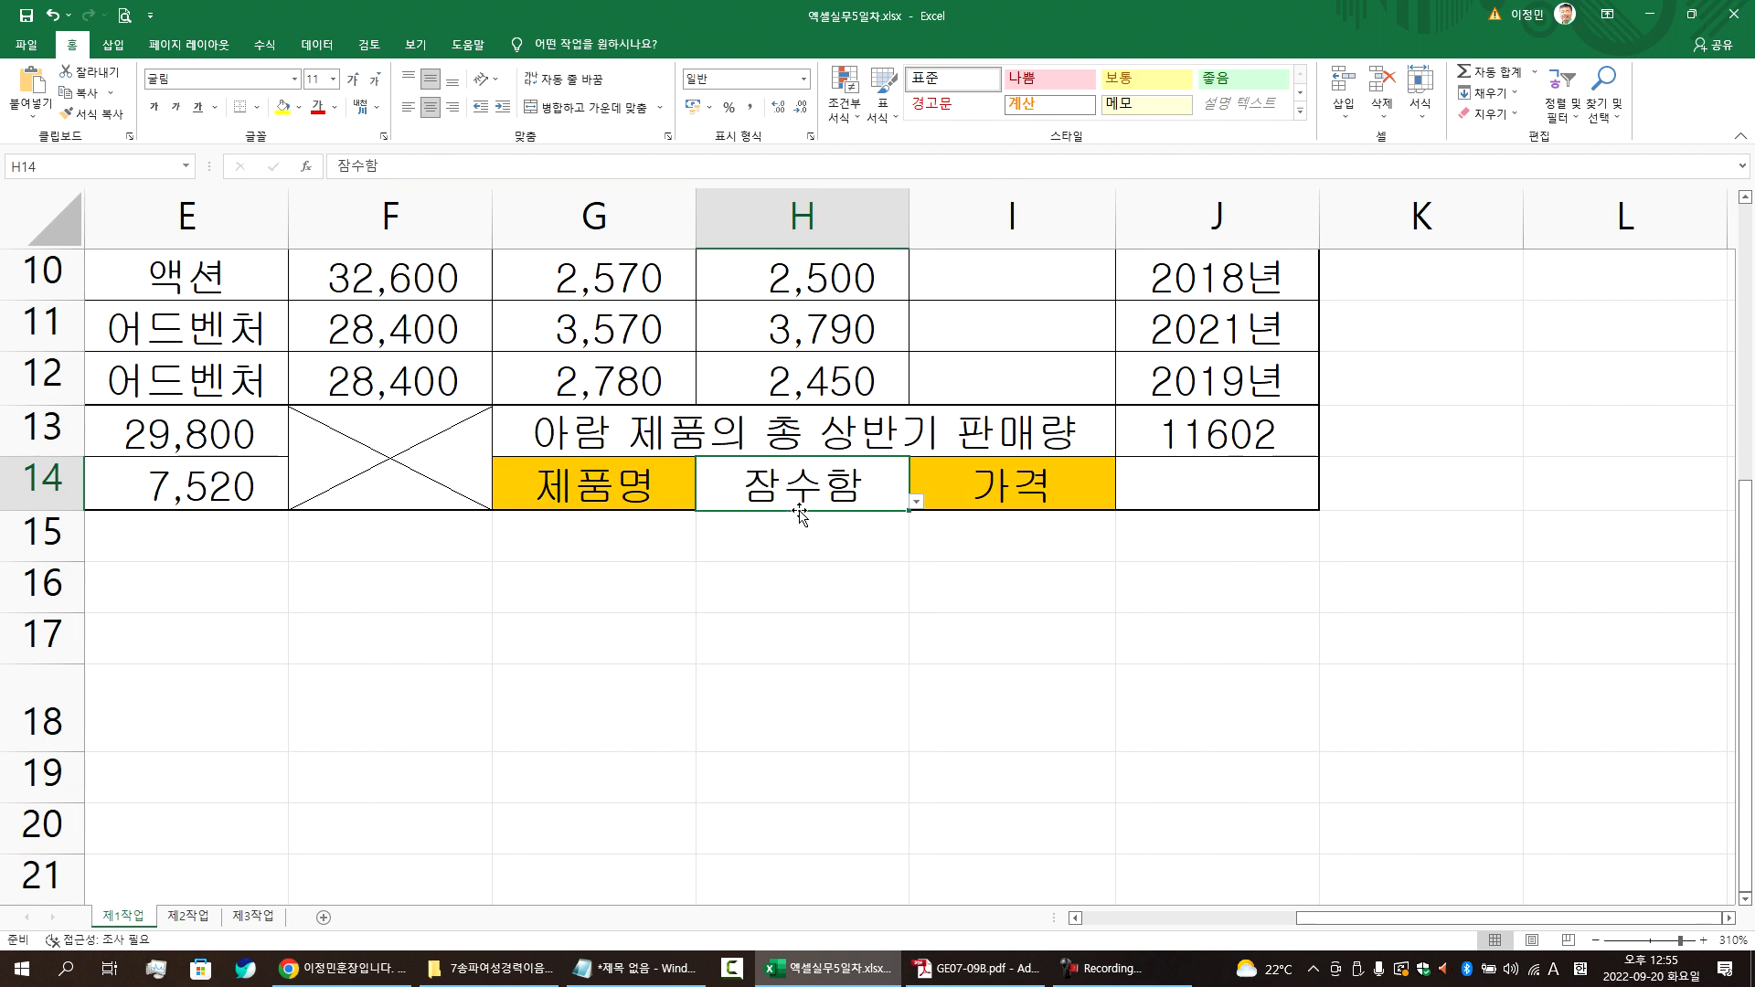
# - Examine the 잠수함 price in F5 and the product name in H14 that serves as the lookup value
pyautogui.scroll(3, 864, 492)
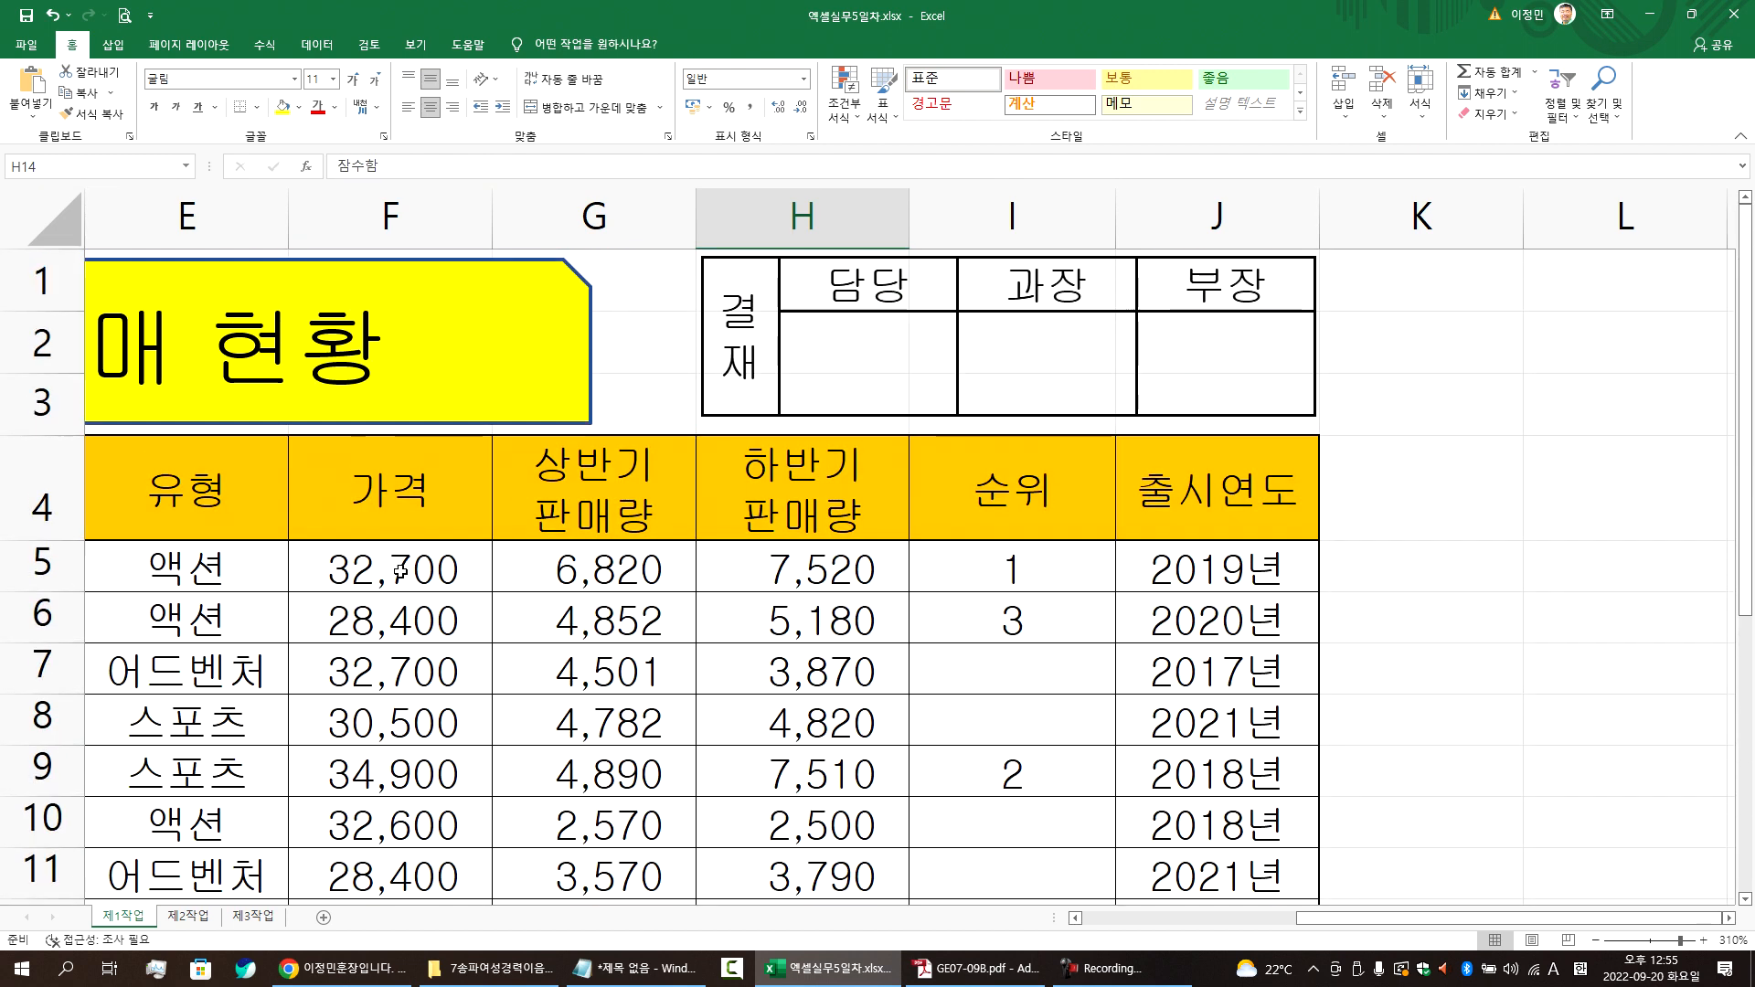
pyautogui.click(401, 572)
pyautogui.scroll(-2, 777, 699)
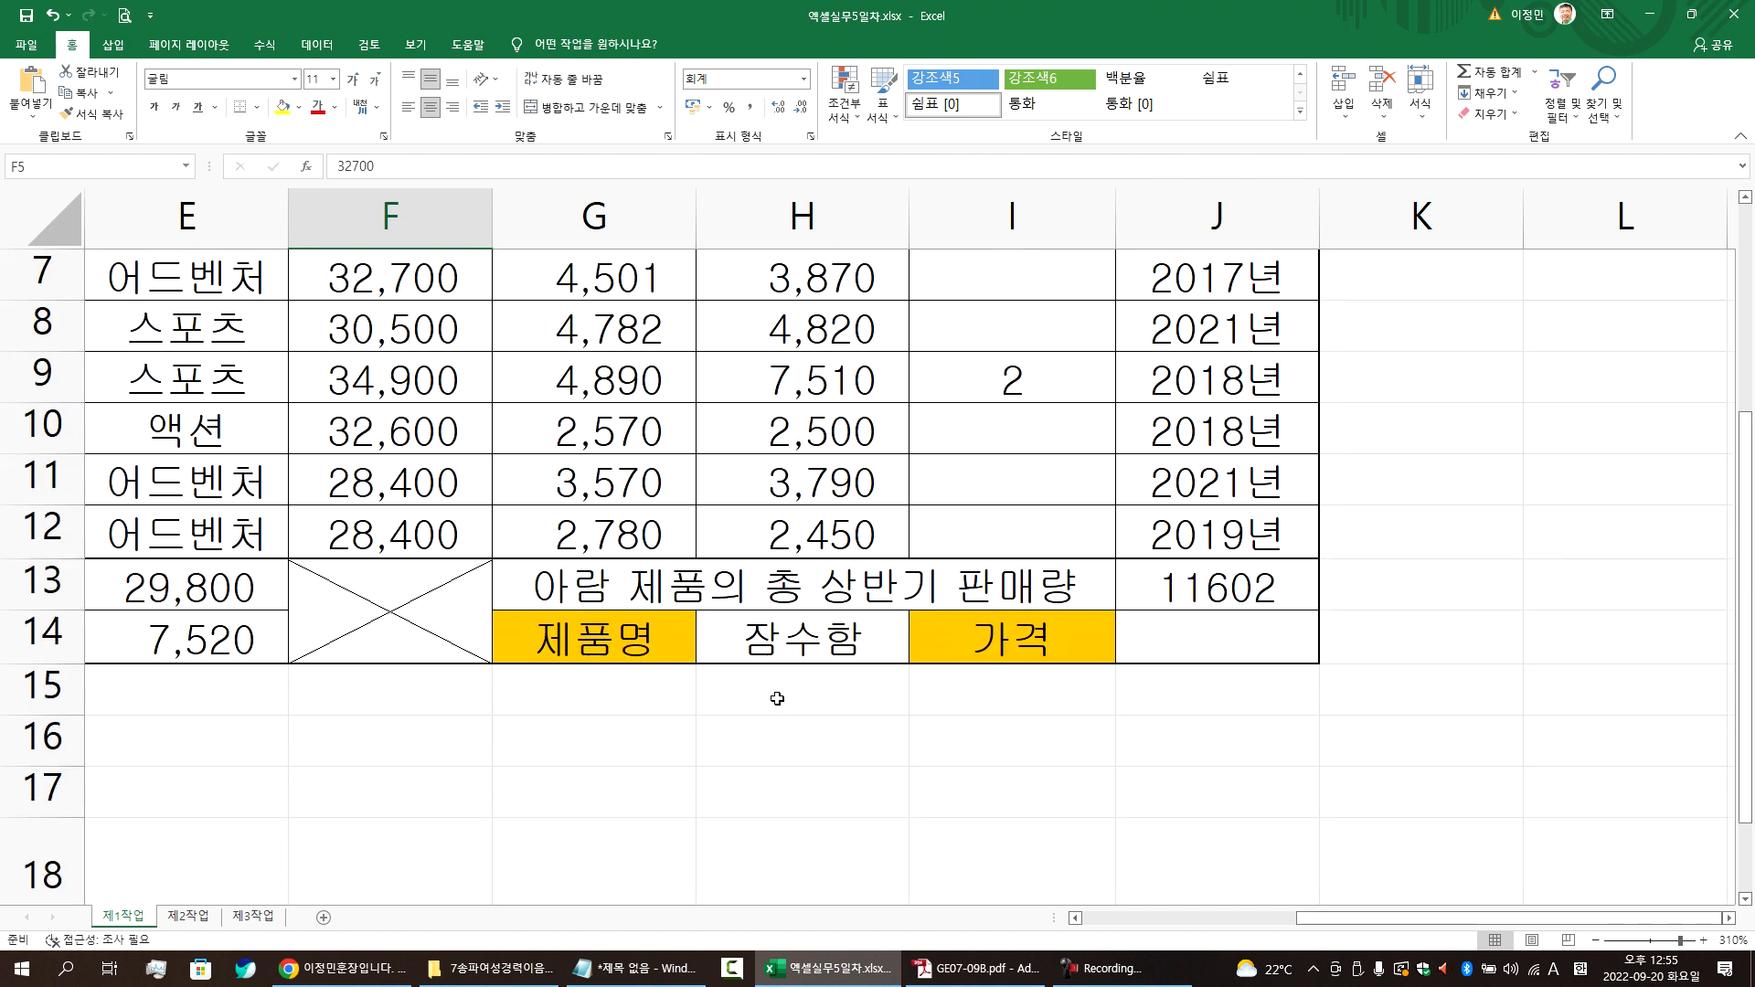
pyautogui.click(820, 642)
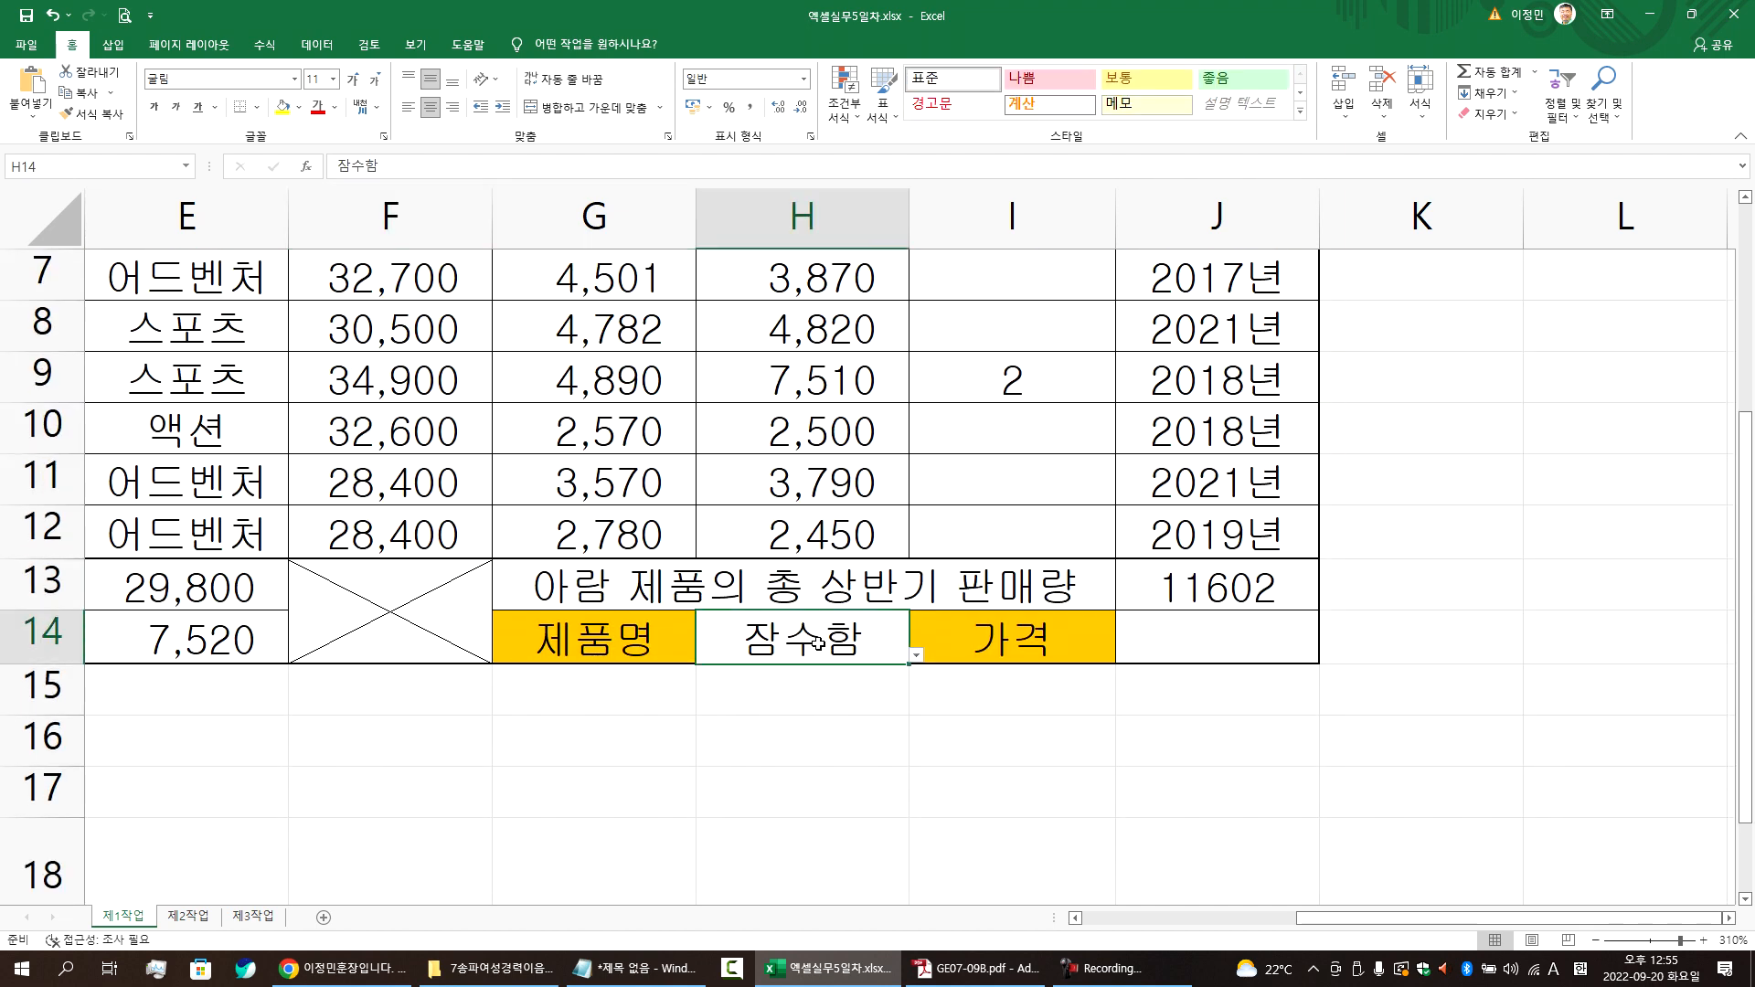
pyautogui.click(665, 799)
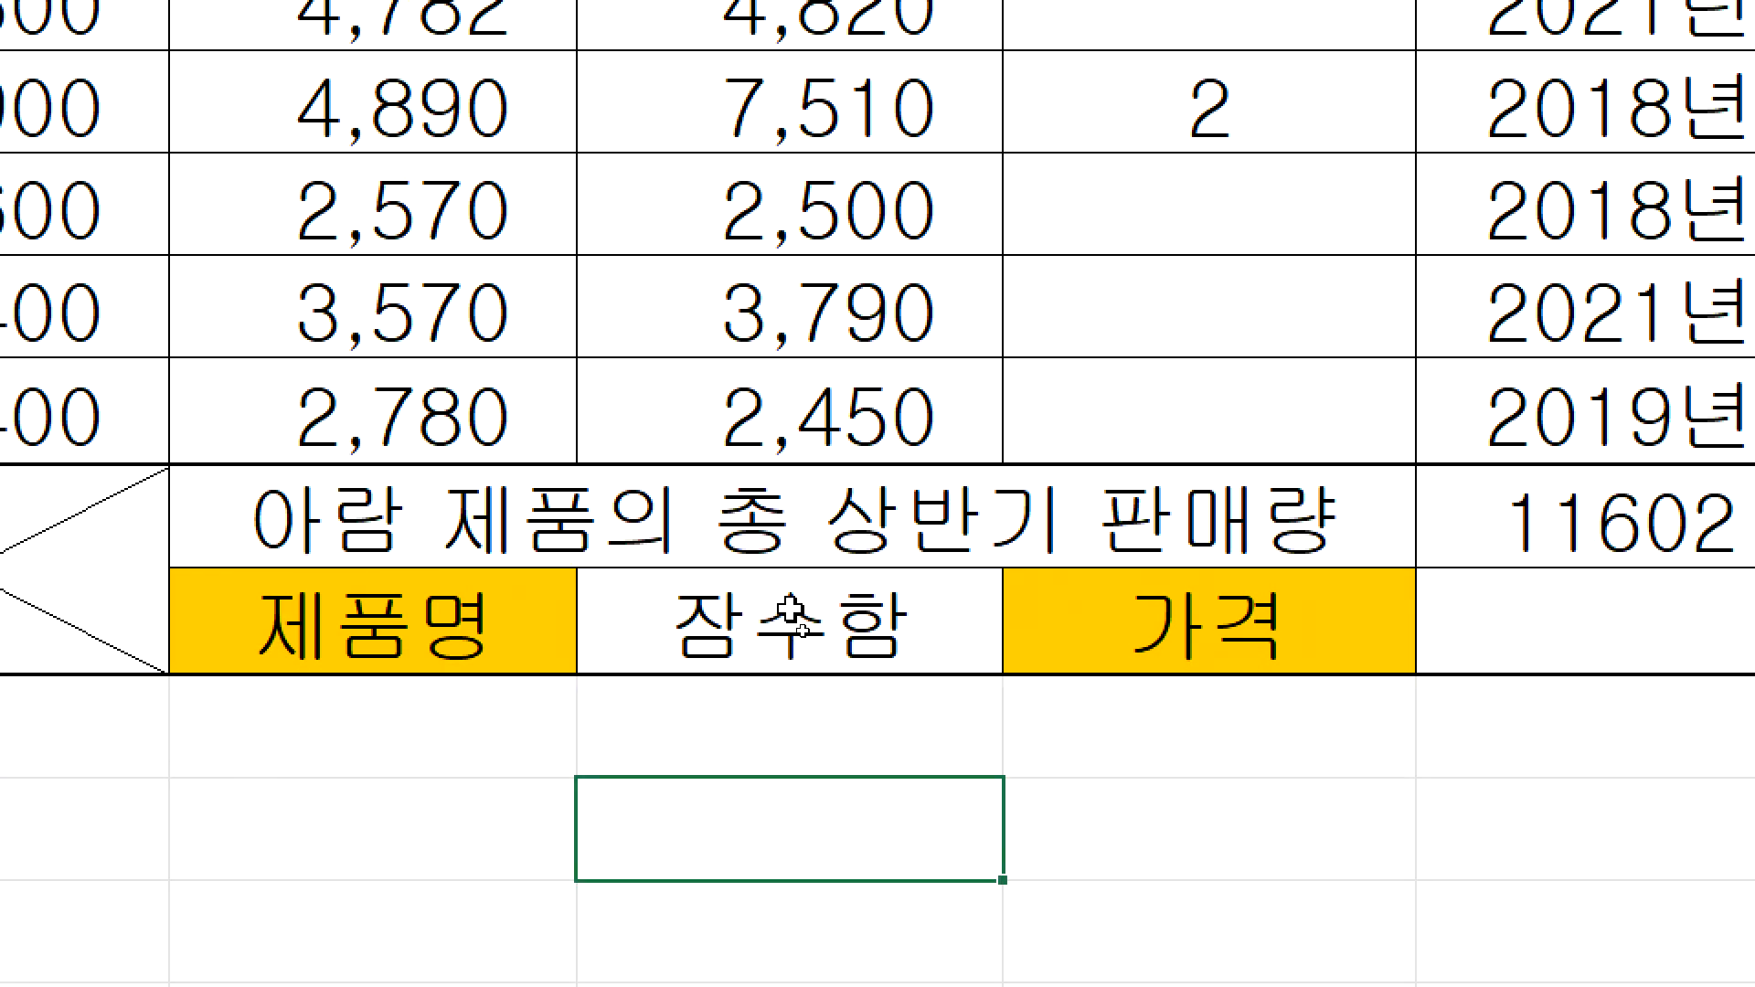
pyautogui.click(791, 614)
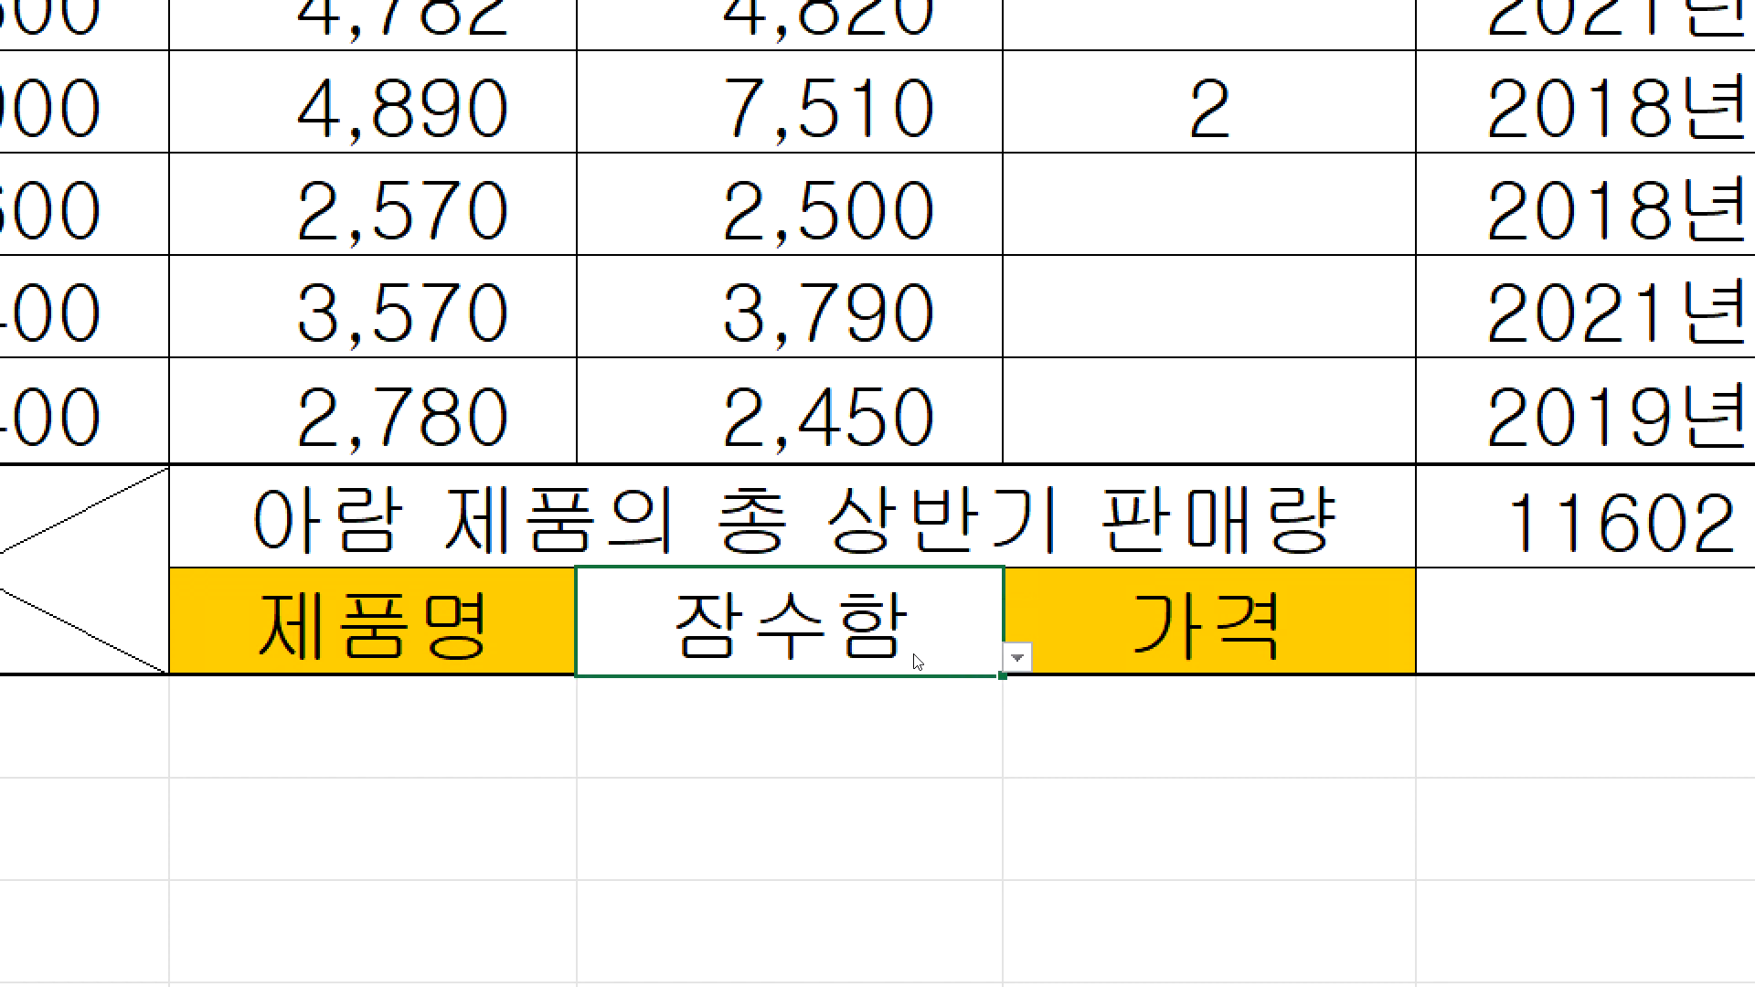
# - Choose 아소의 나라 as the product name in H14 and trace its row 12 across to the price in F12
pyautogui.click(1014, 660)
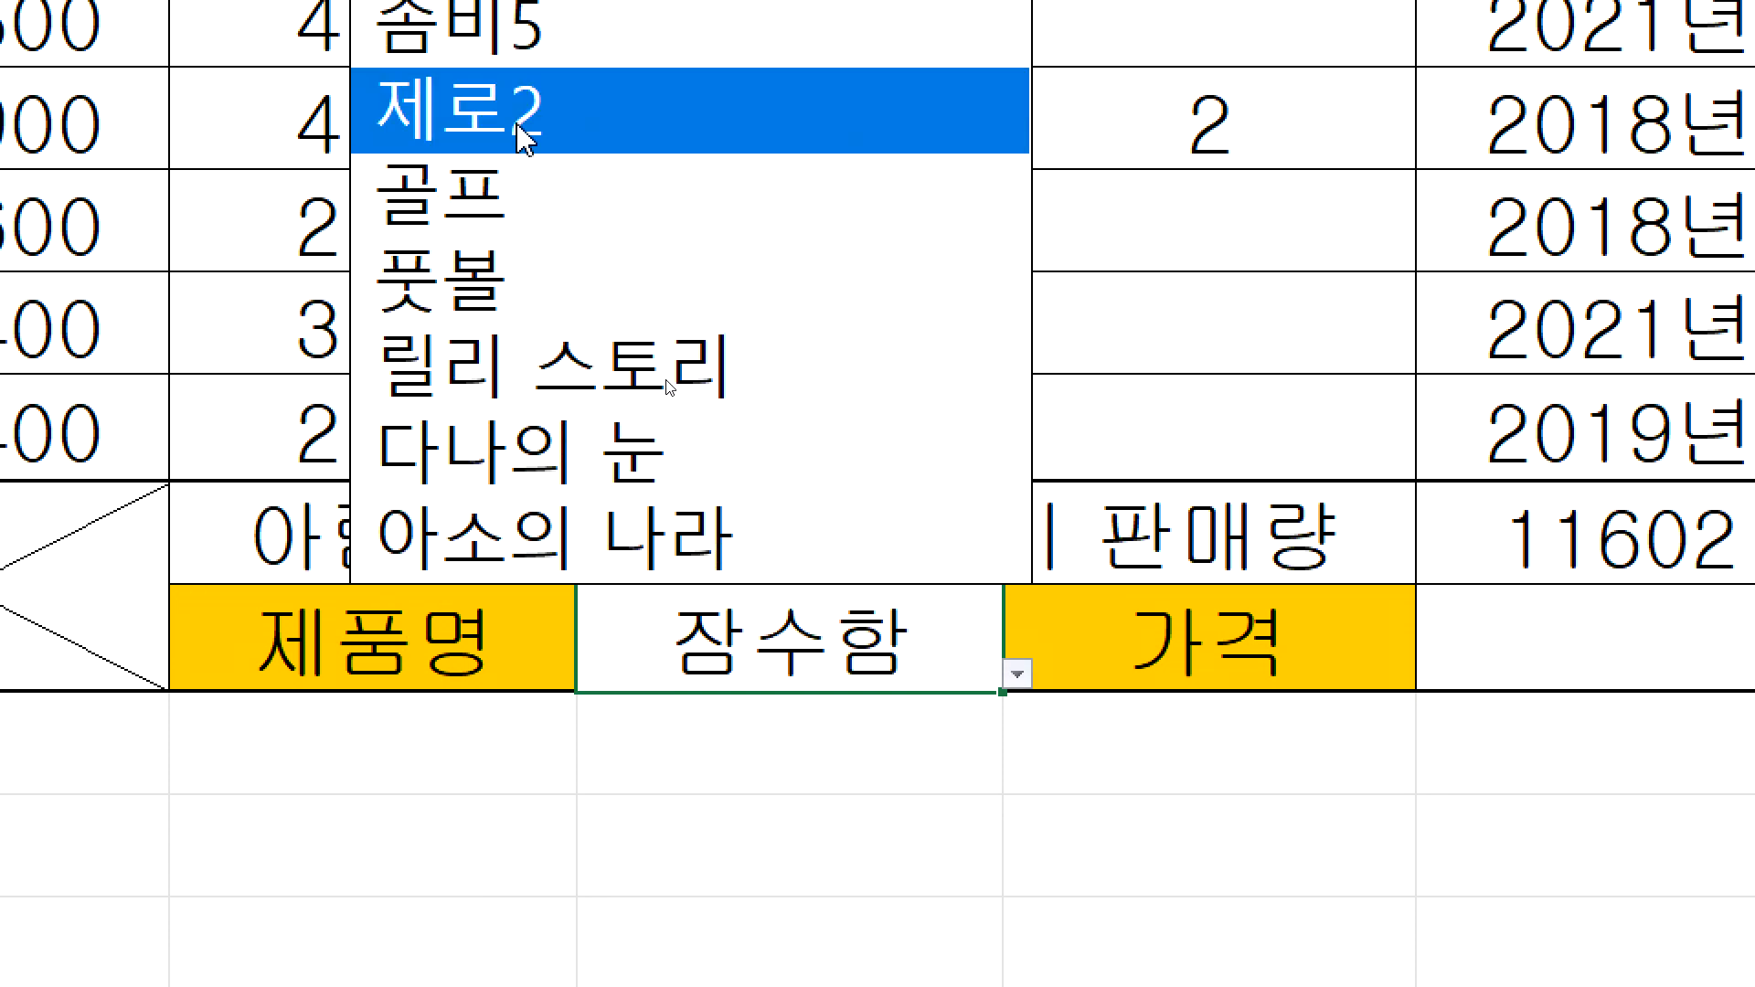
pyautogui.click(664, 578)
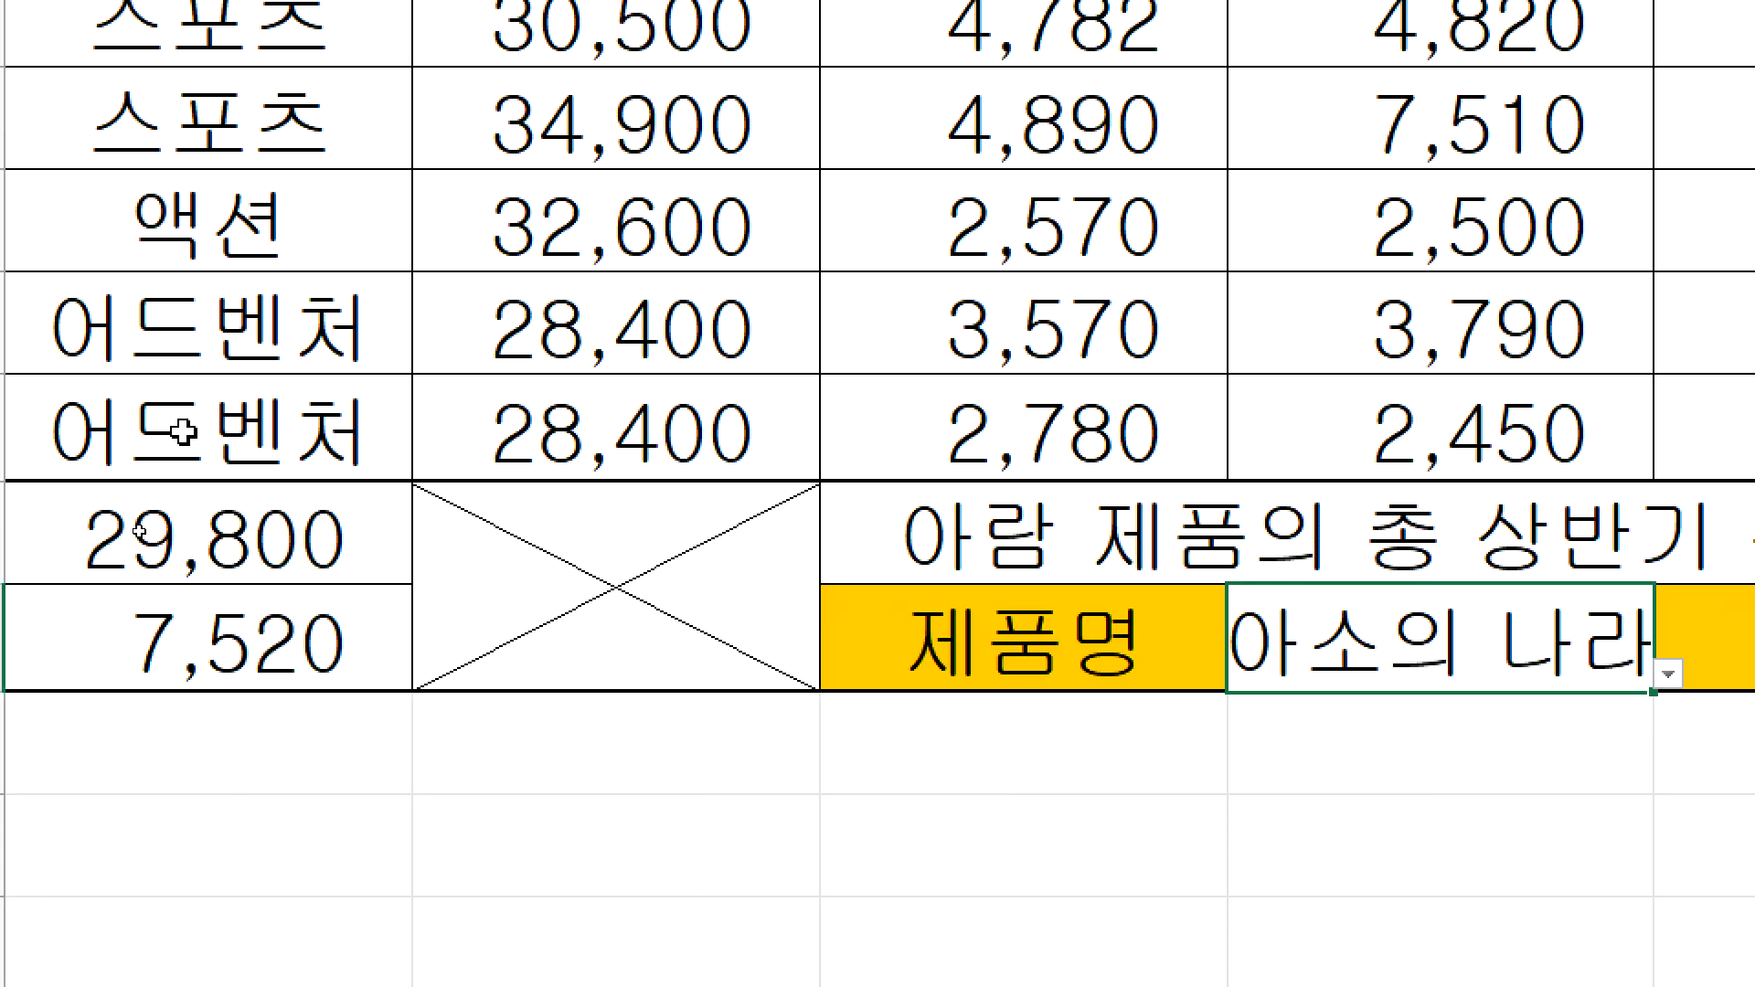
pyautogui.click(264, 409)
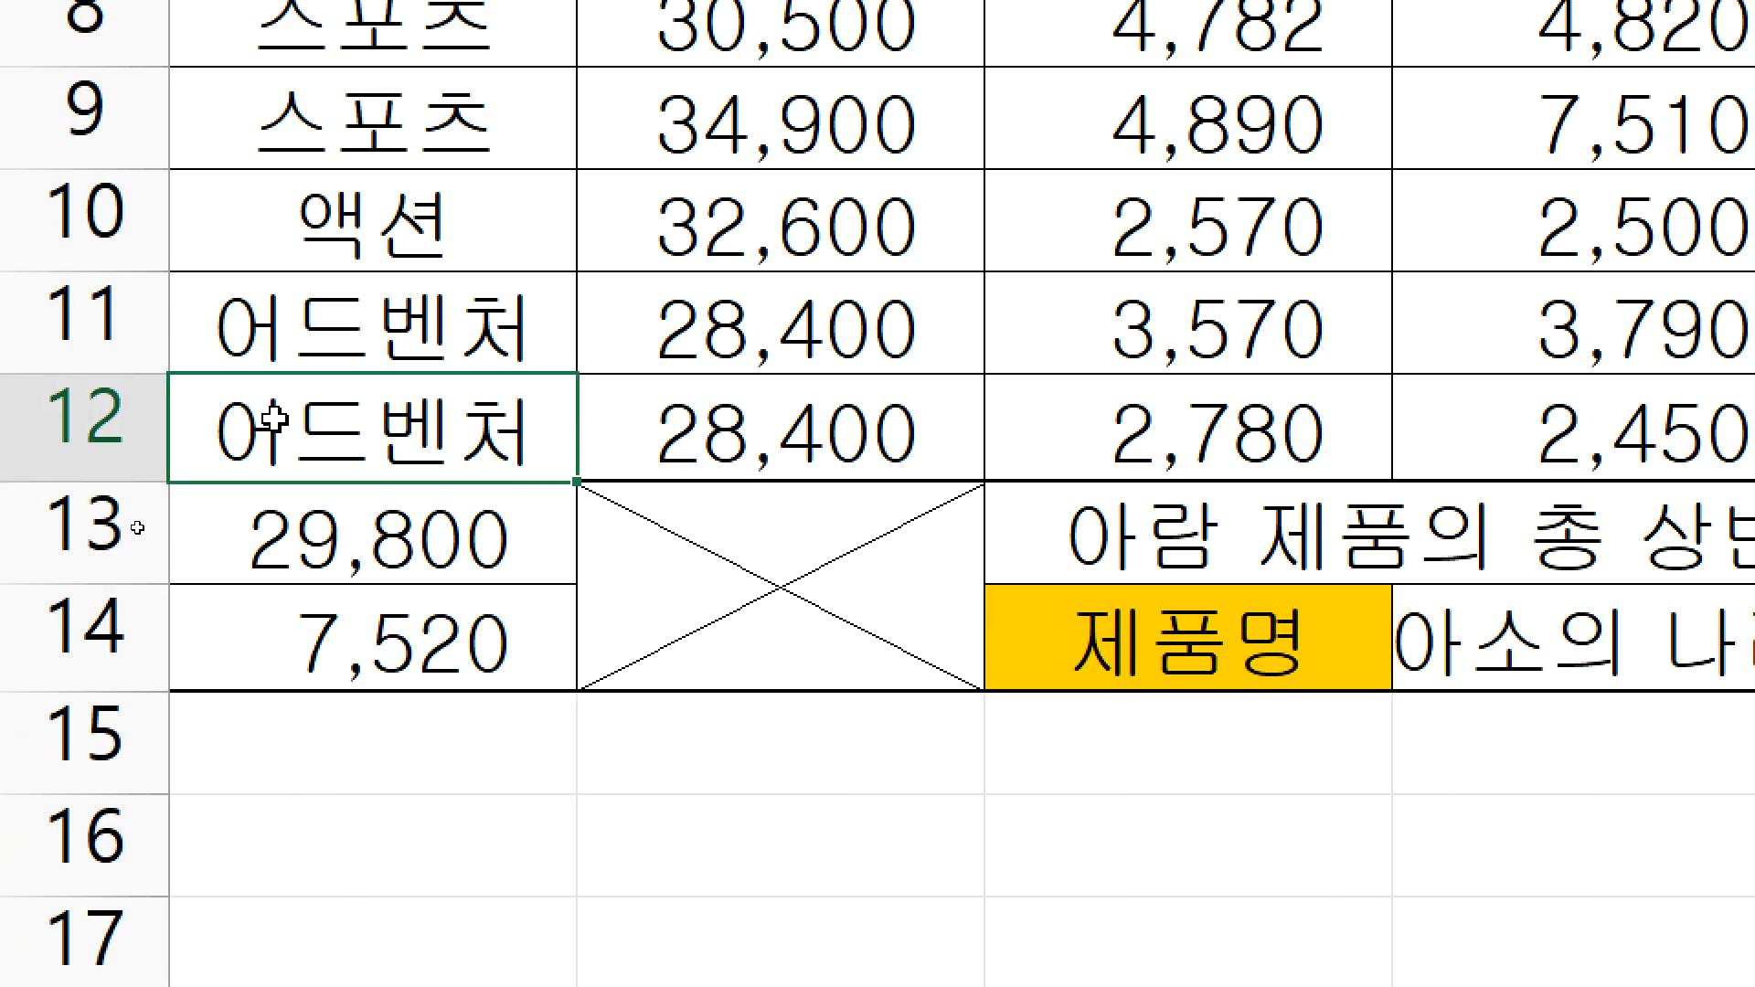
pyautogui.press('Home')
pyautogui.moveTo(861, 461); pyautogui.dragTo(1536, 460)
pyautogui.click(1504, 459)
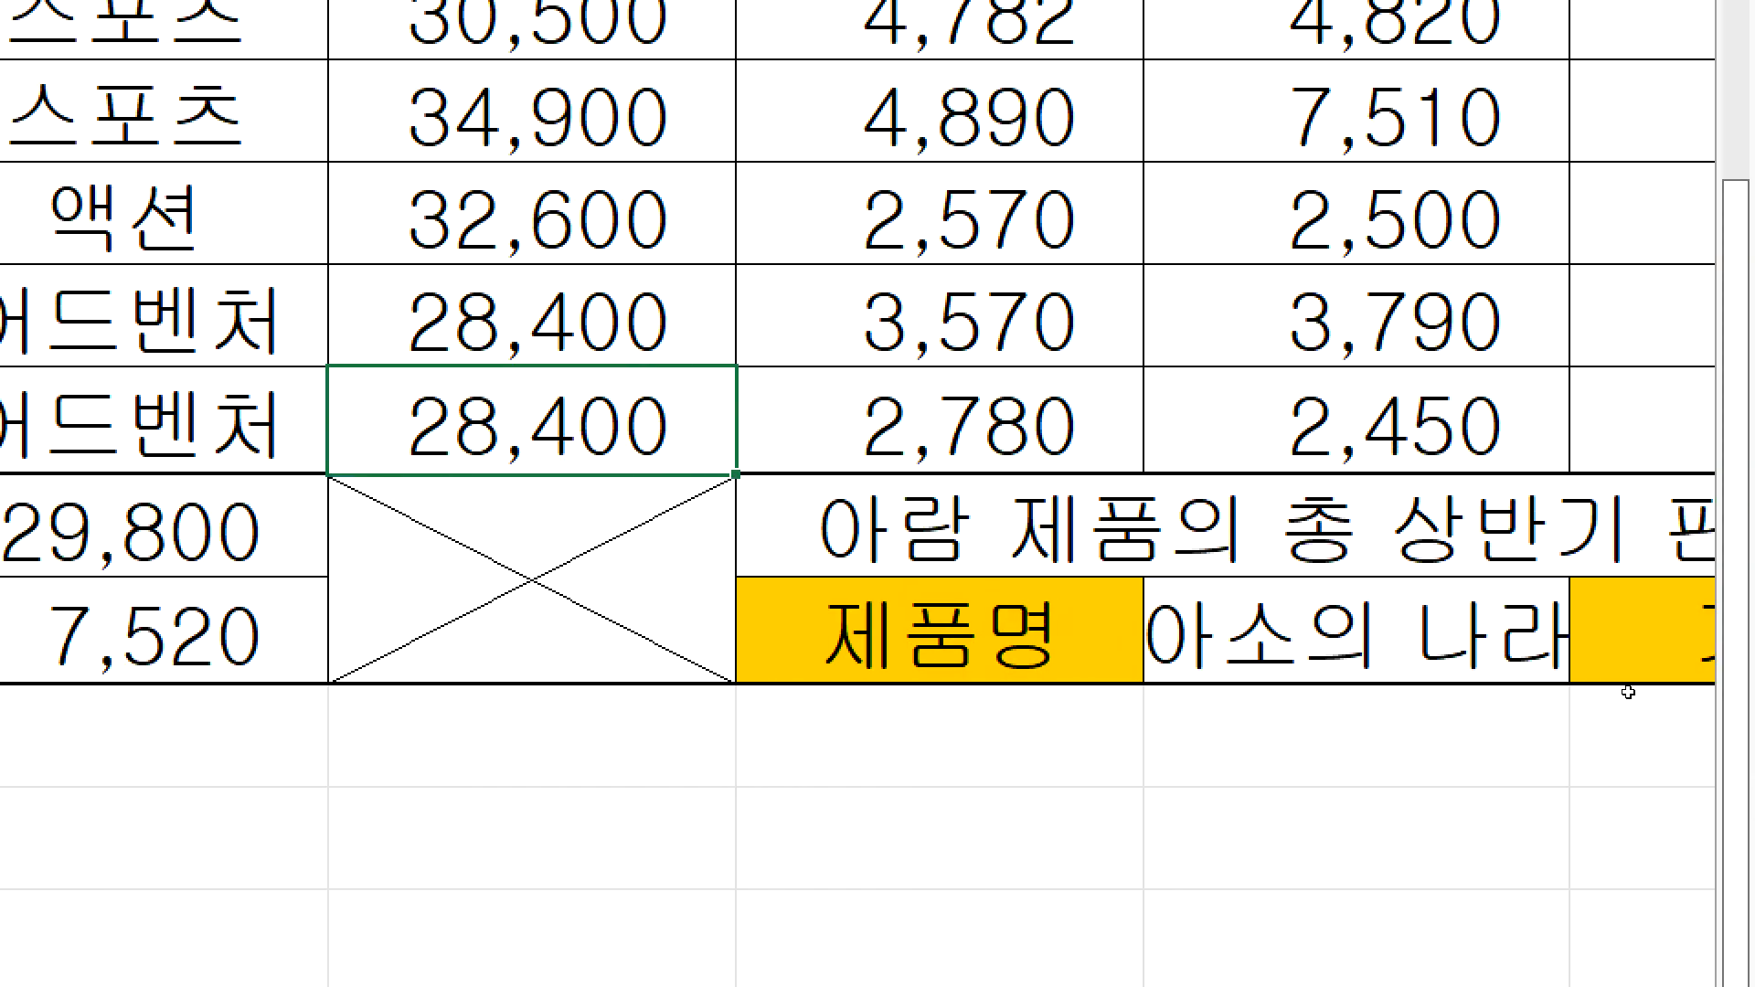
# - Highlight the product names C5:C12 searched for the H14 value, and in Notepad highlight VLOOKUP and its letter V in item (6)
pyautogui.click(1628, 692)
pyautogui.click(1564, 627)
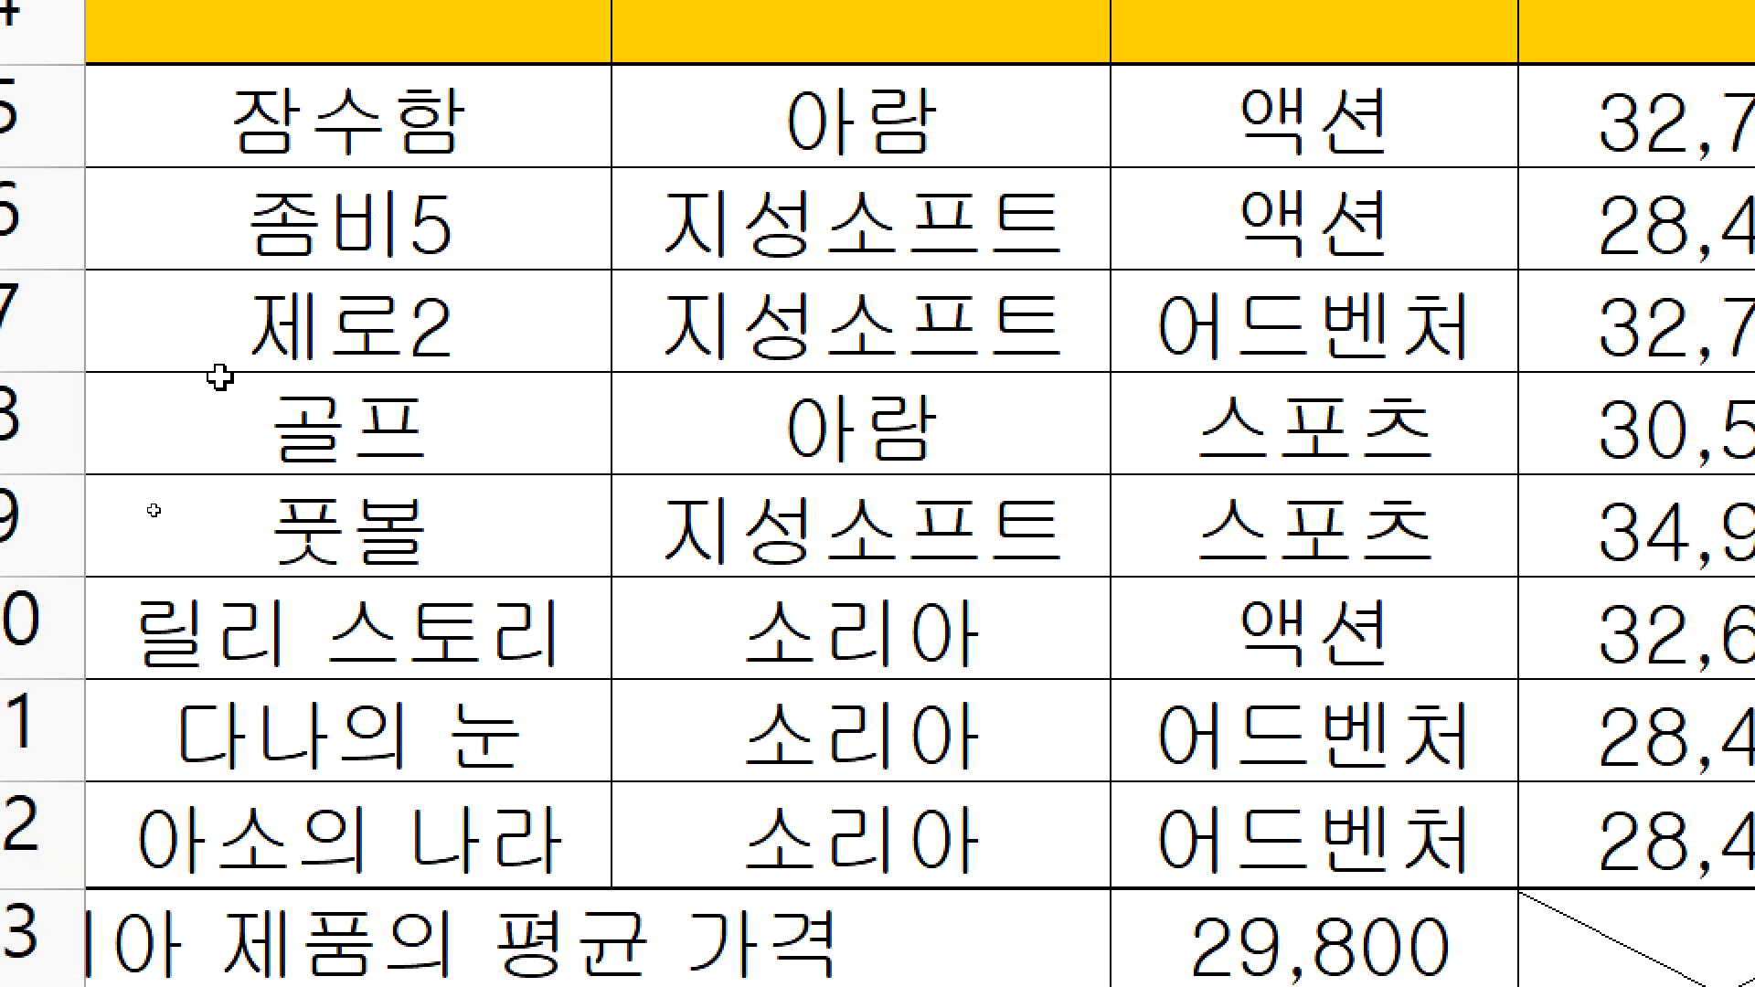
pyautogui.moveTo(243, 117); pyautogui.dragTo(224, 858)
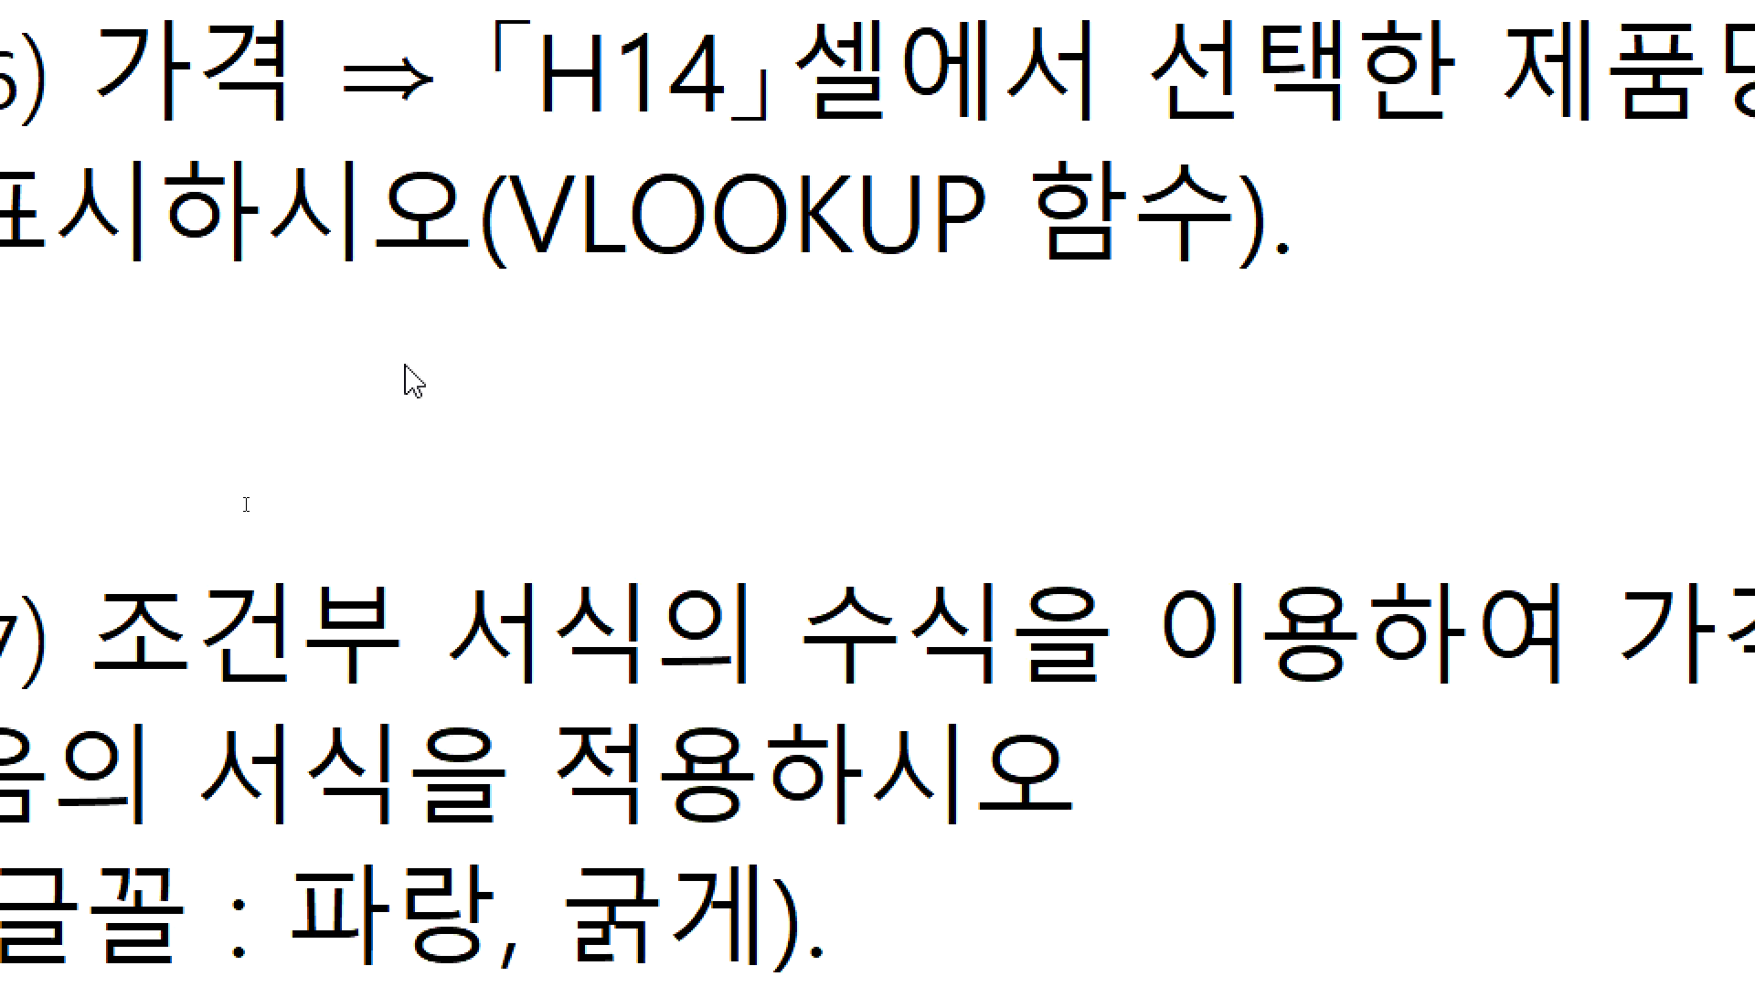
pyautogui.moveTo(545, 191); pyautogui.dragTo(971, 228)
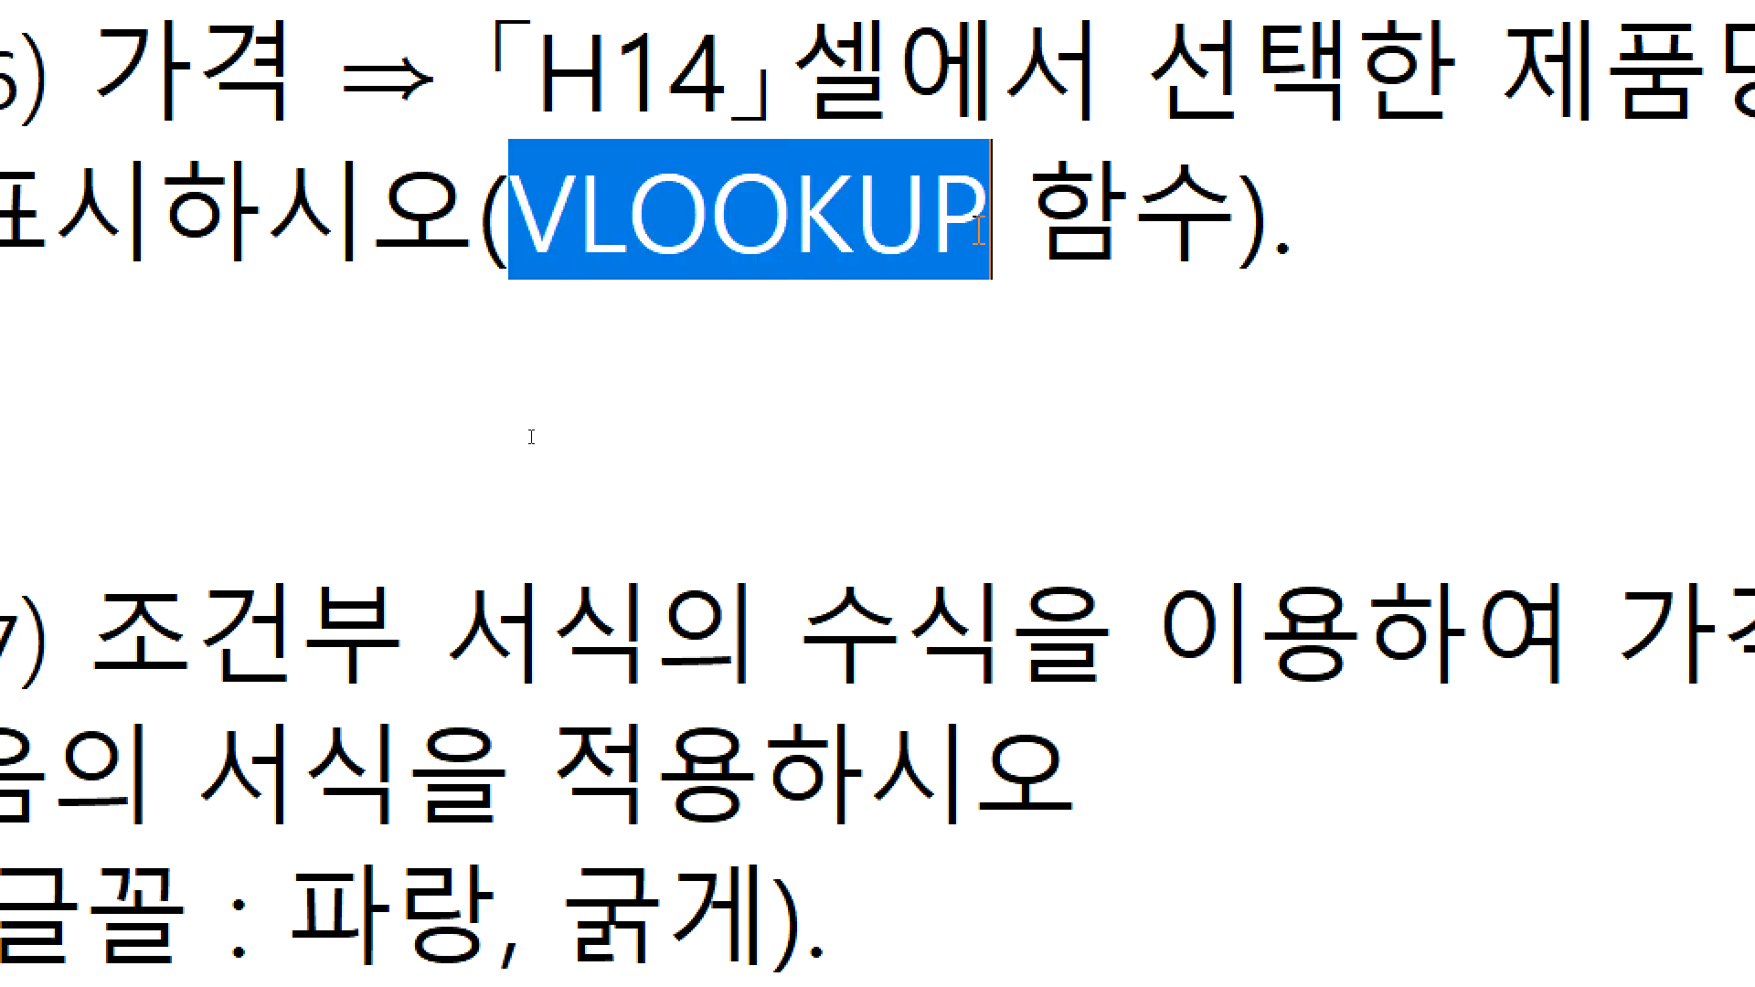
pyautogui.moveTo(518, 228); pyautogui.dragTo(579, 227)
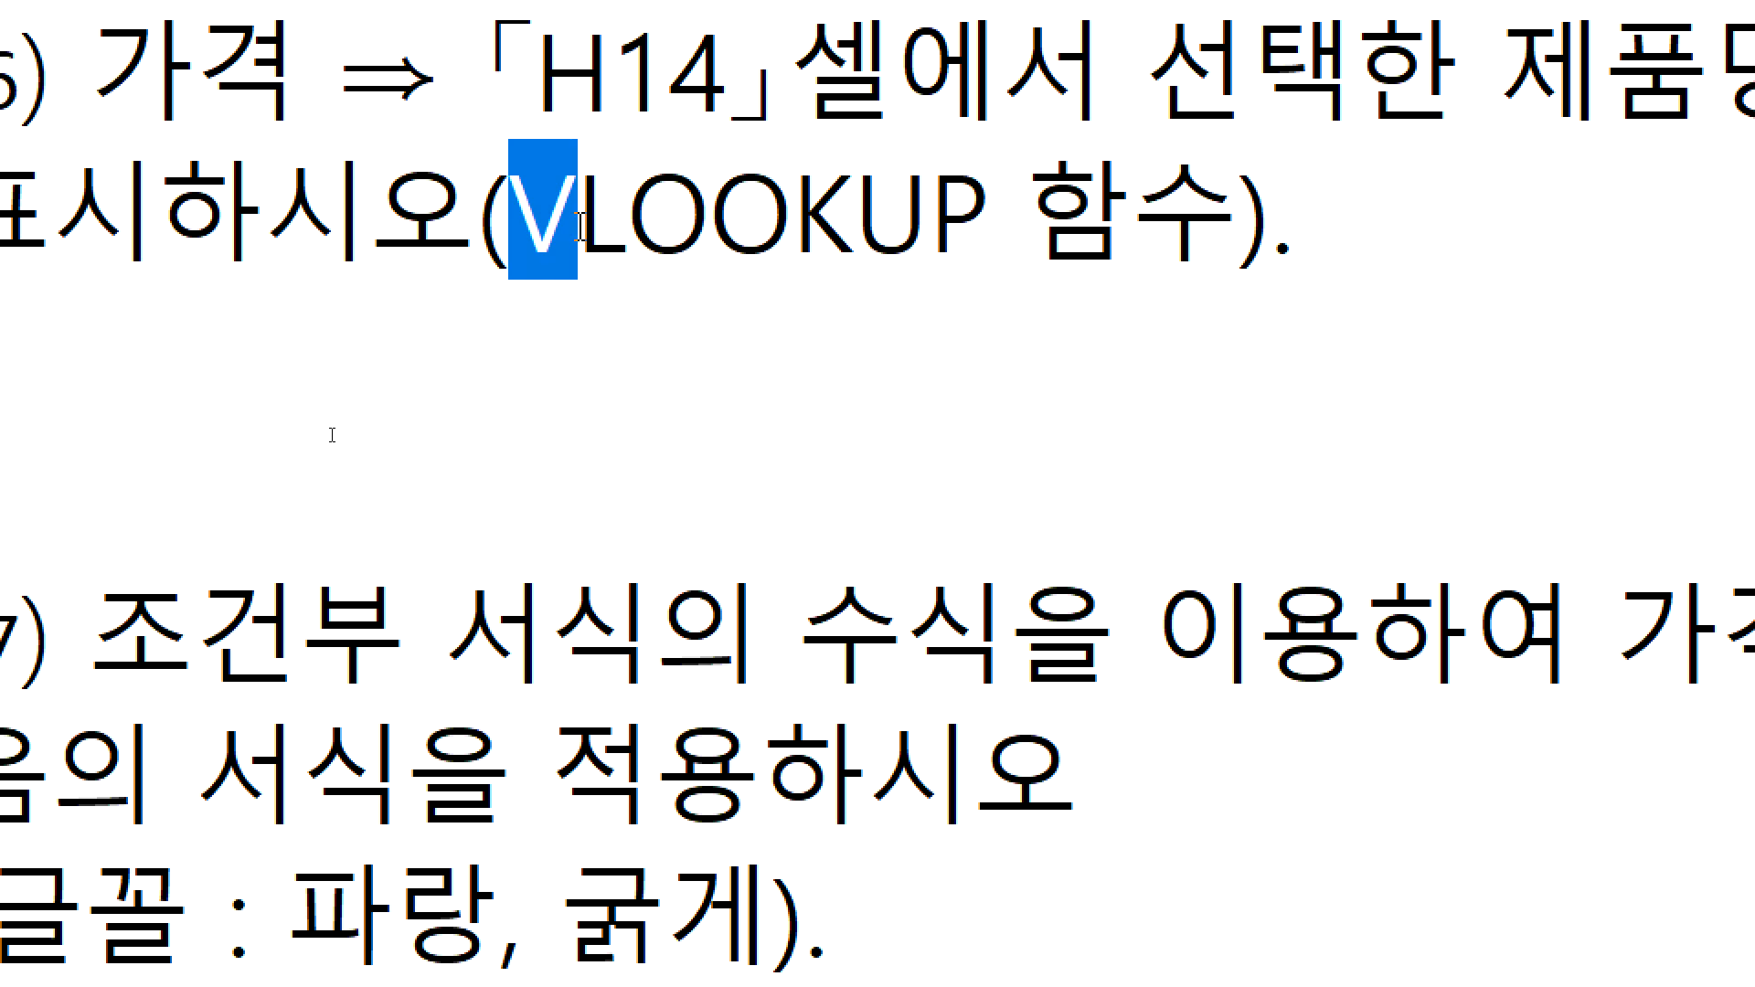
# - Switch to Excel and set the product name in H14 to 잠수함
pyautogui.hotkey('alt', 'Tab')
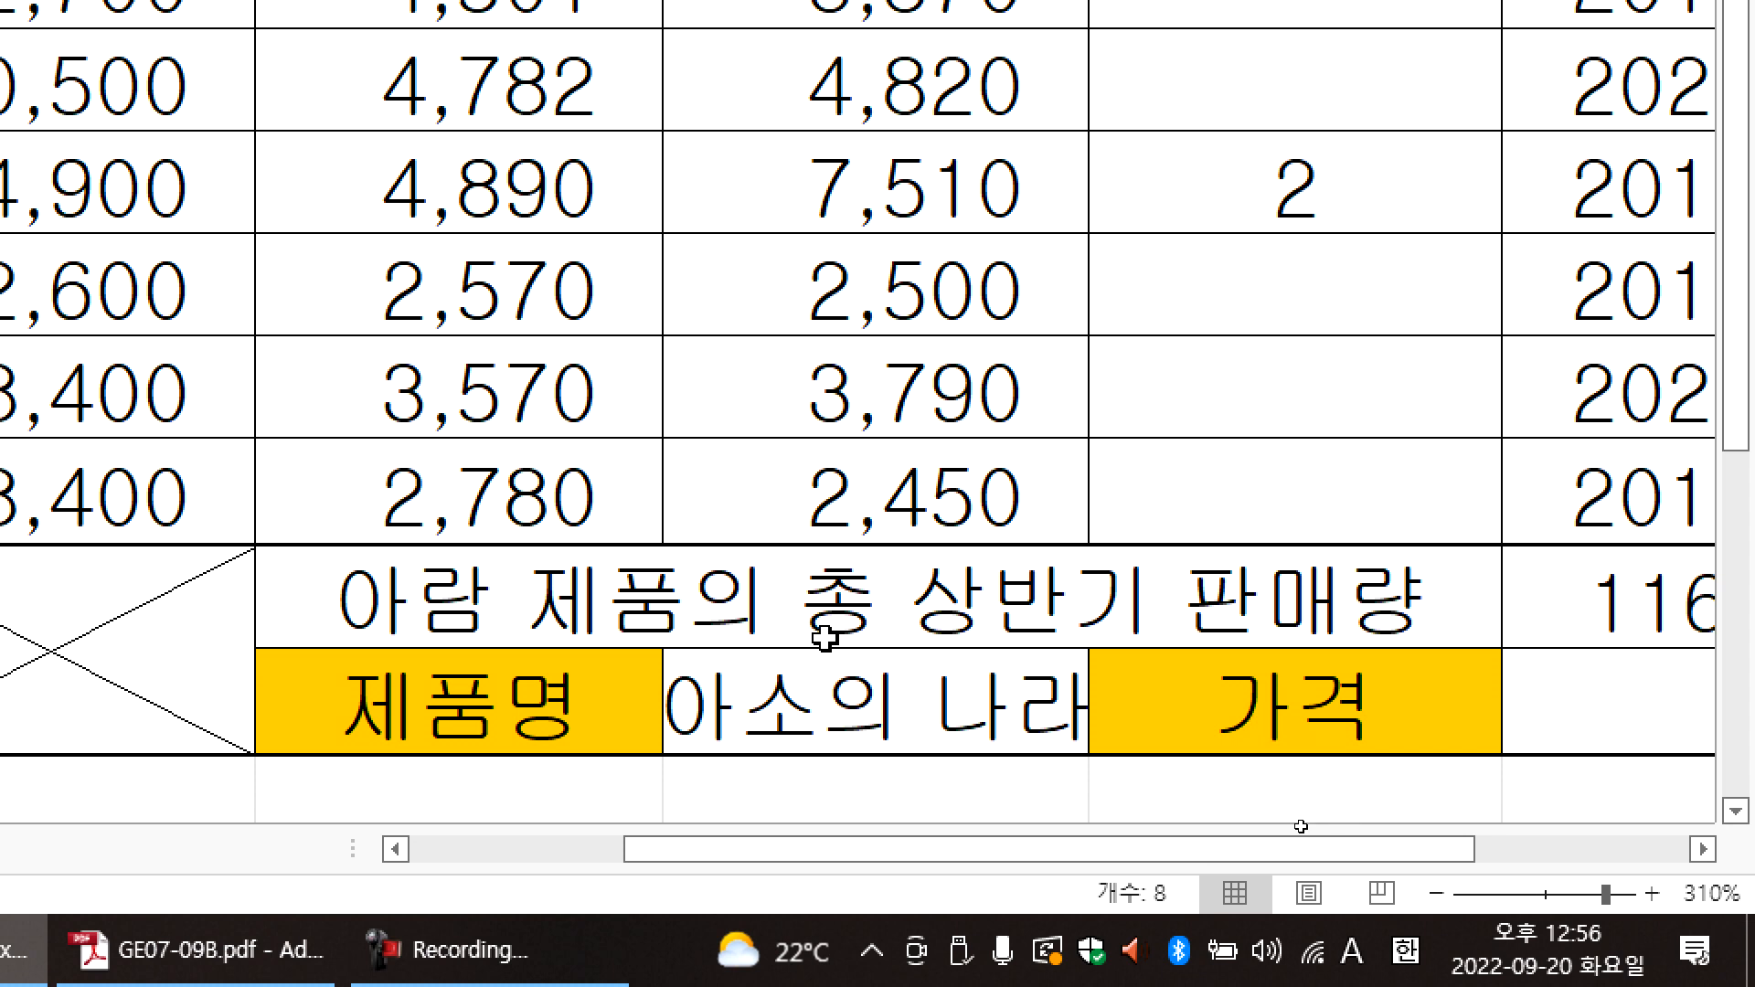
pyautogui.click(963, 702)
pyautogui.click(1111, 739)
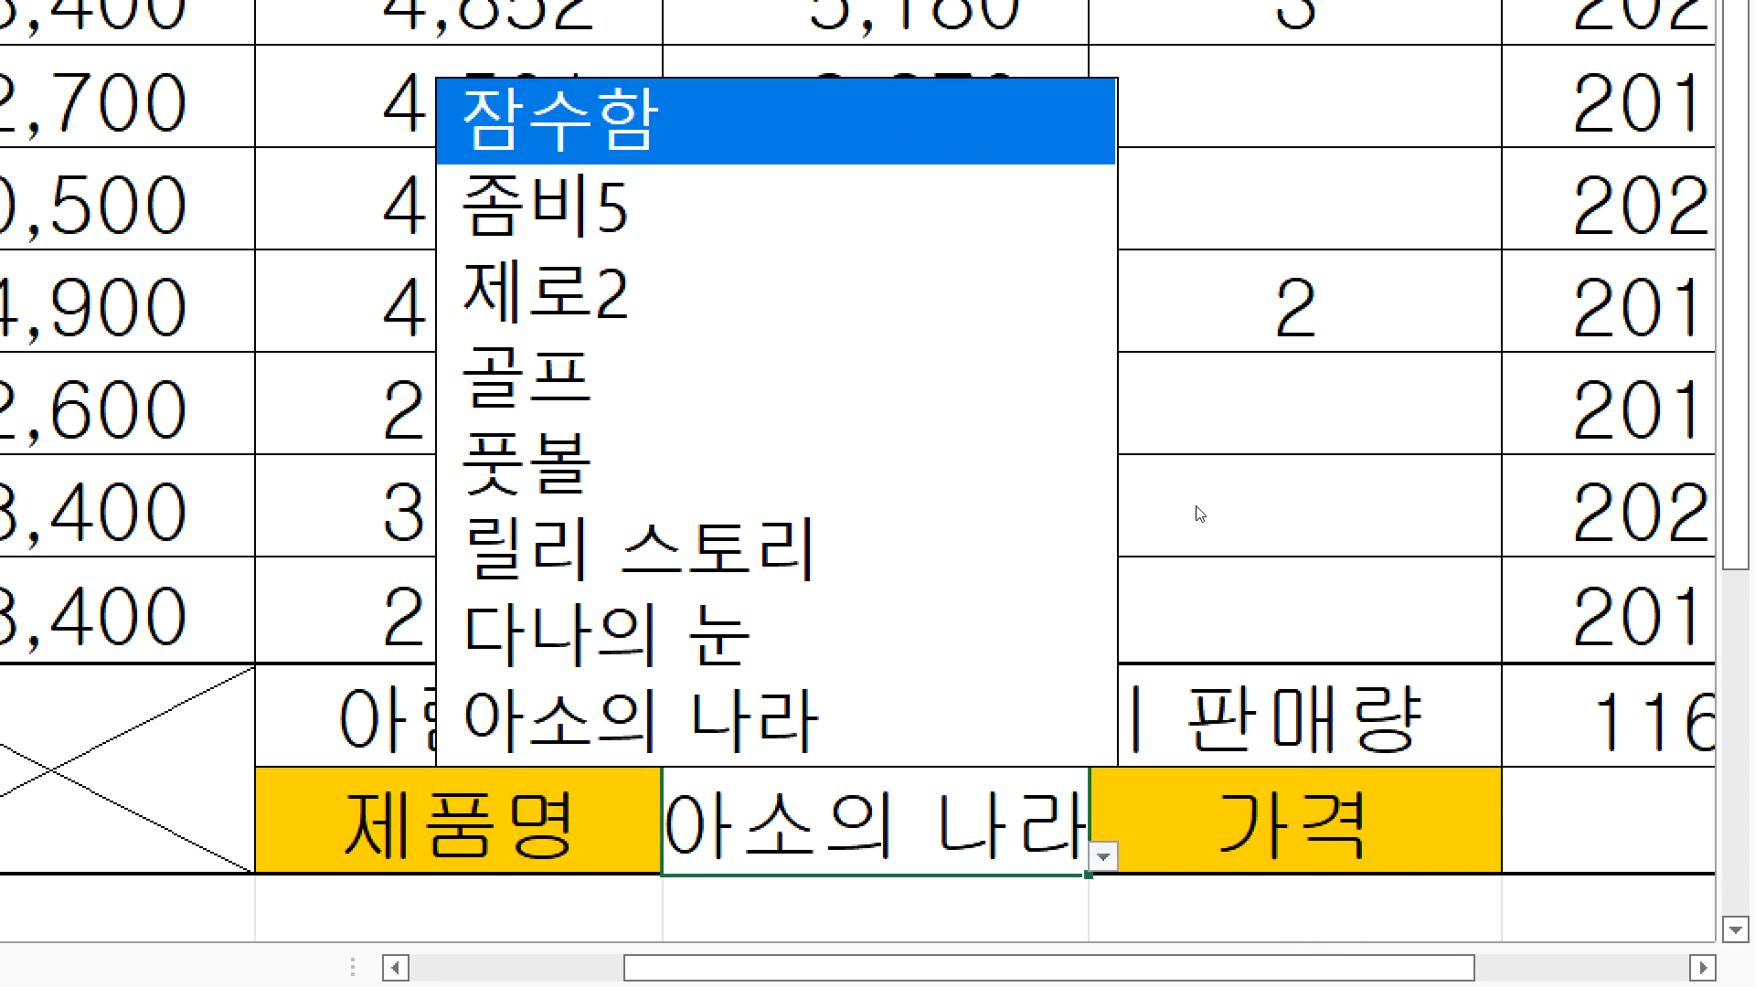
pyautogui.press('Return')
# - Start a VLOOKUP formula in J14 and open its function arguments
pyautogui.click(1634, 841)
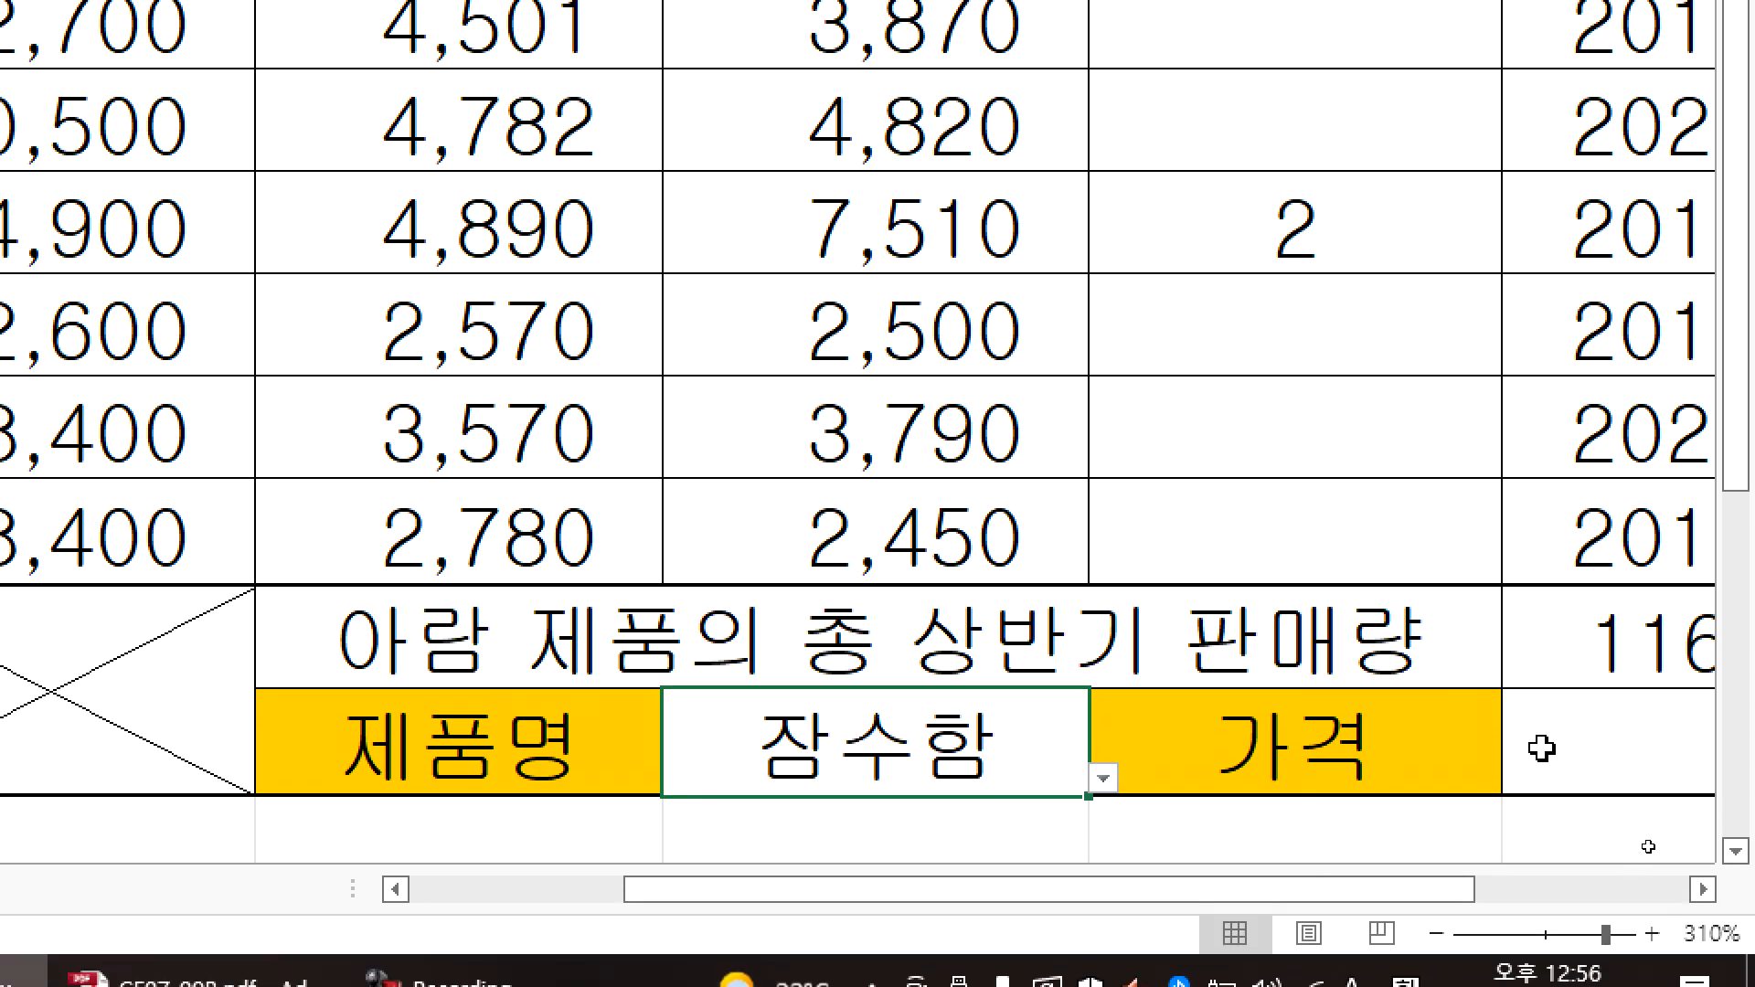
pyautogui.write('=')
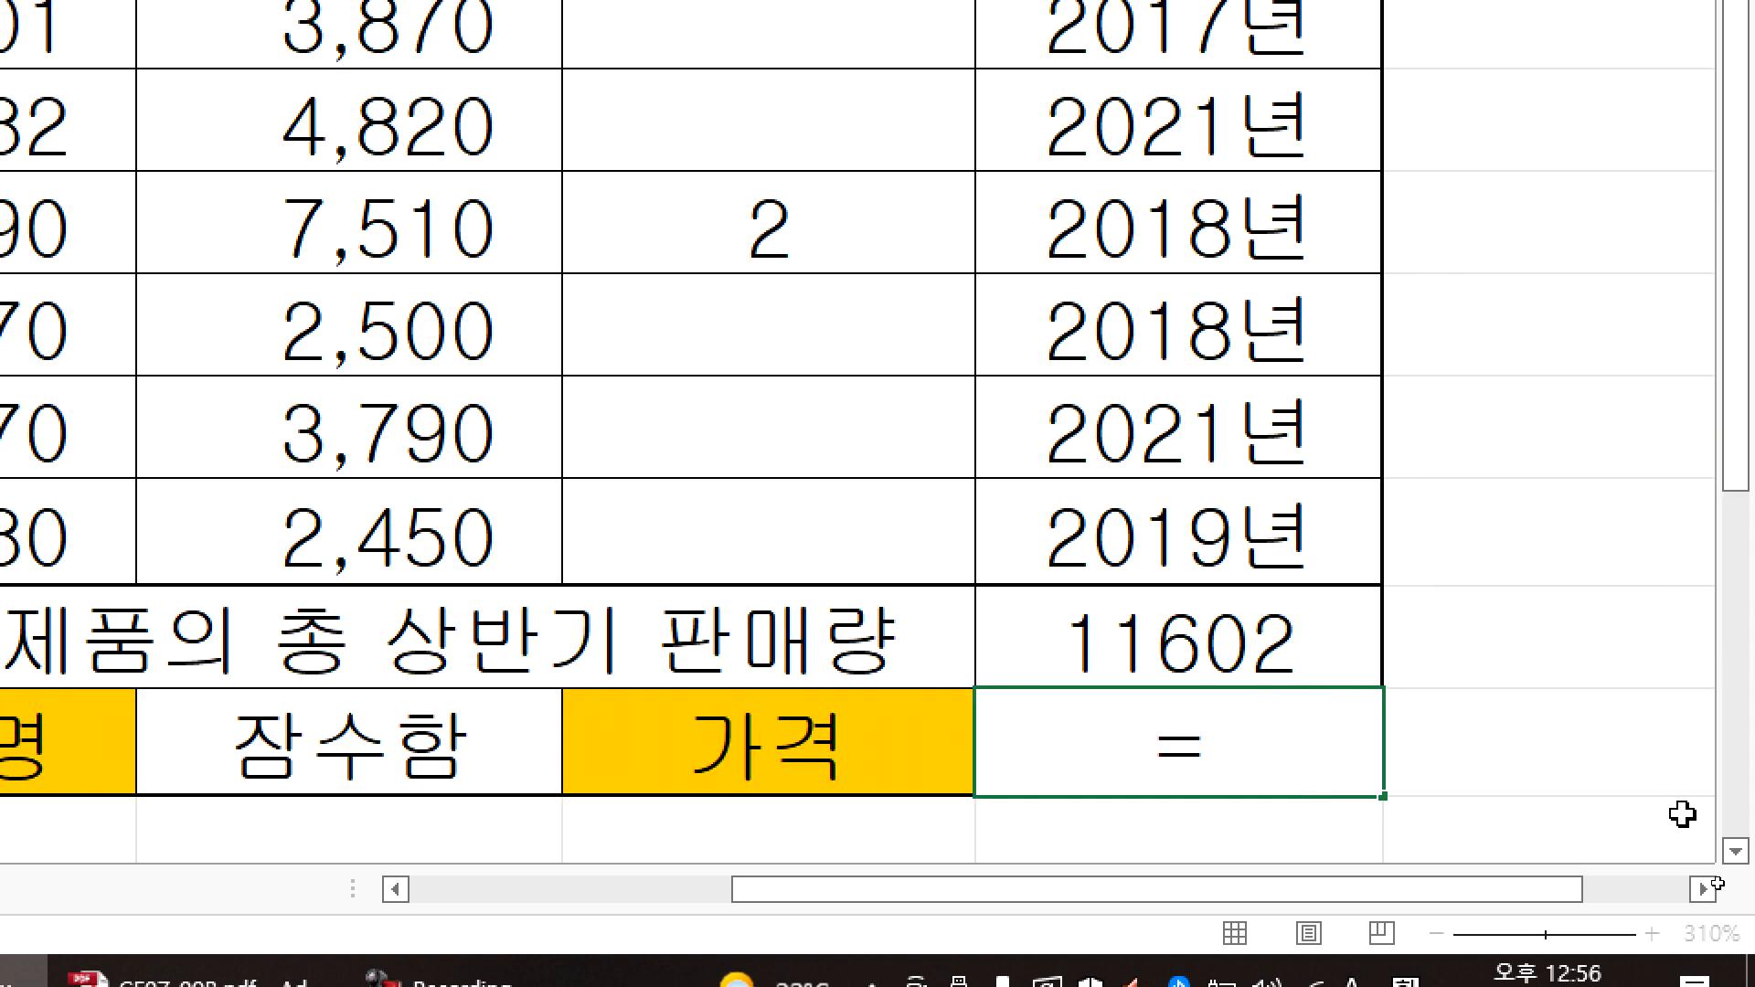
pyautogui.write('V')
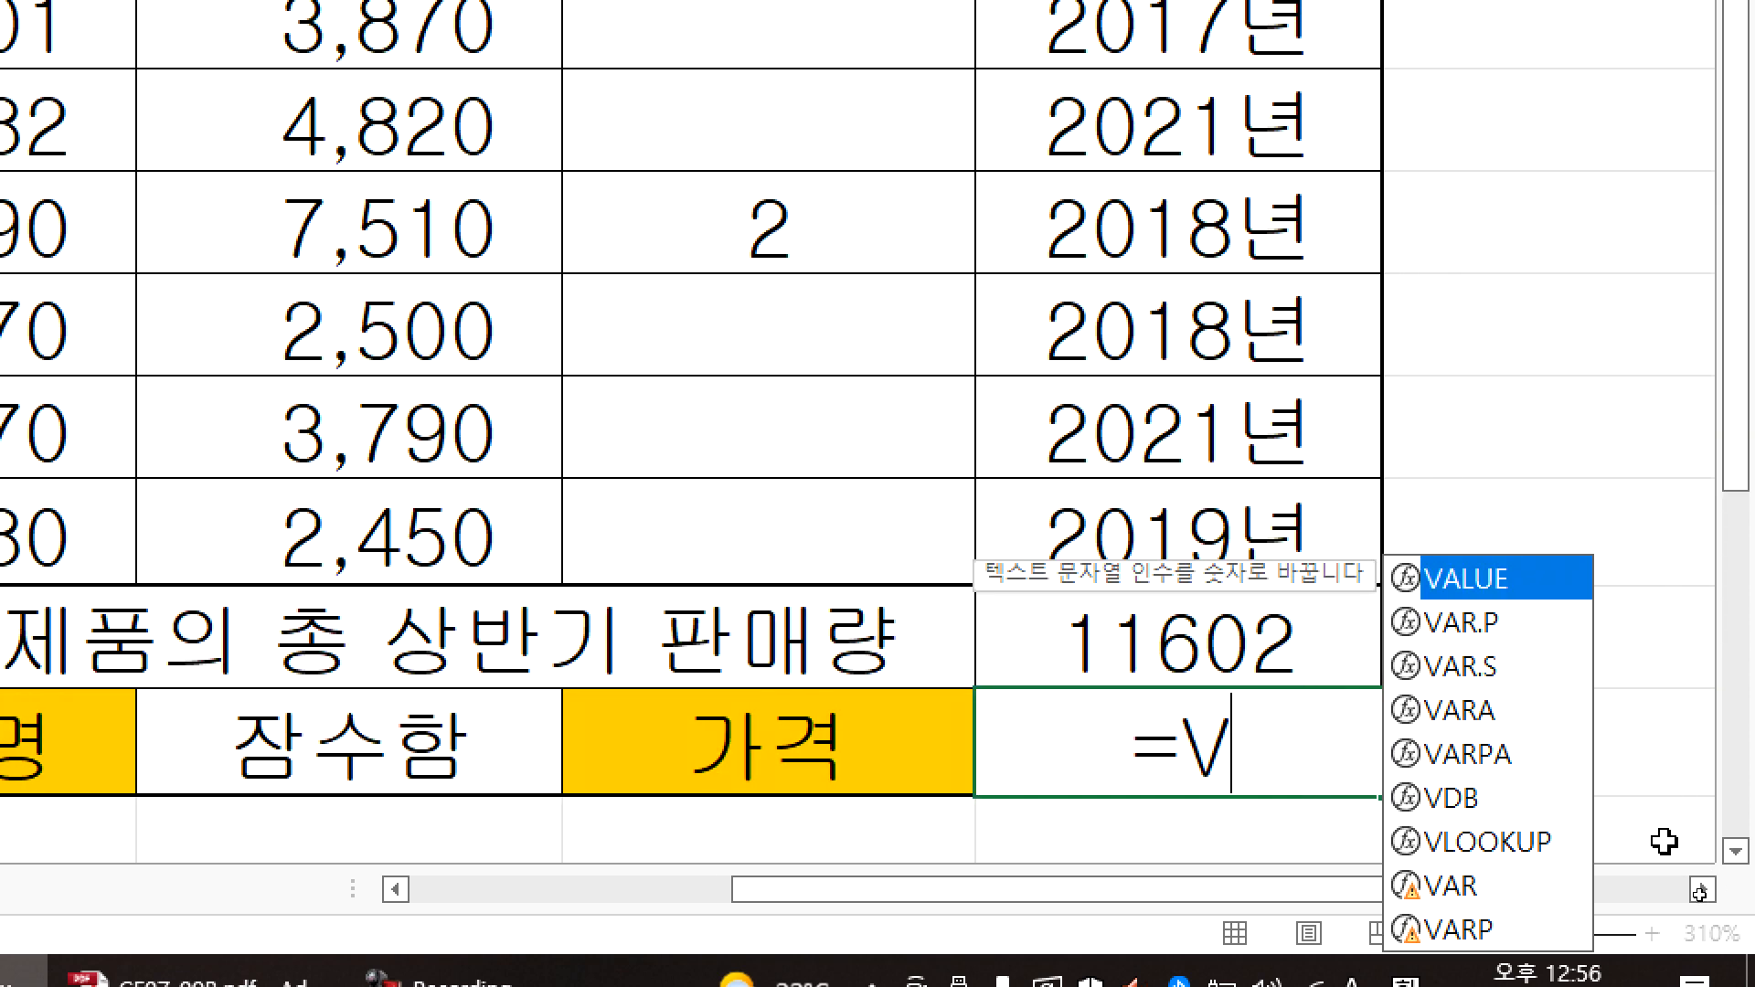
pyautogui.click(1518, 854)
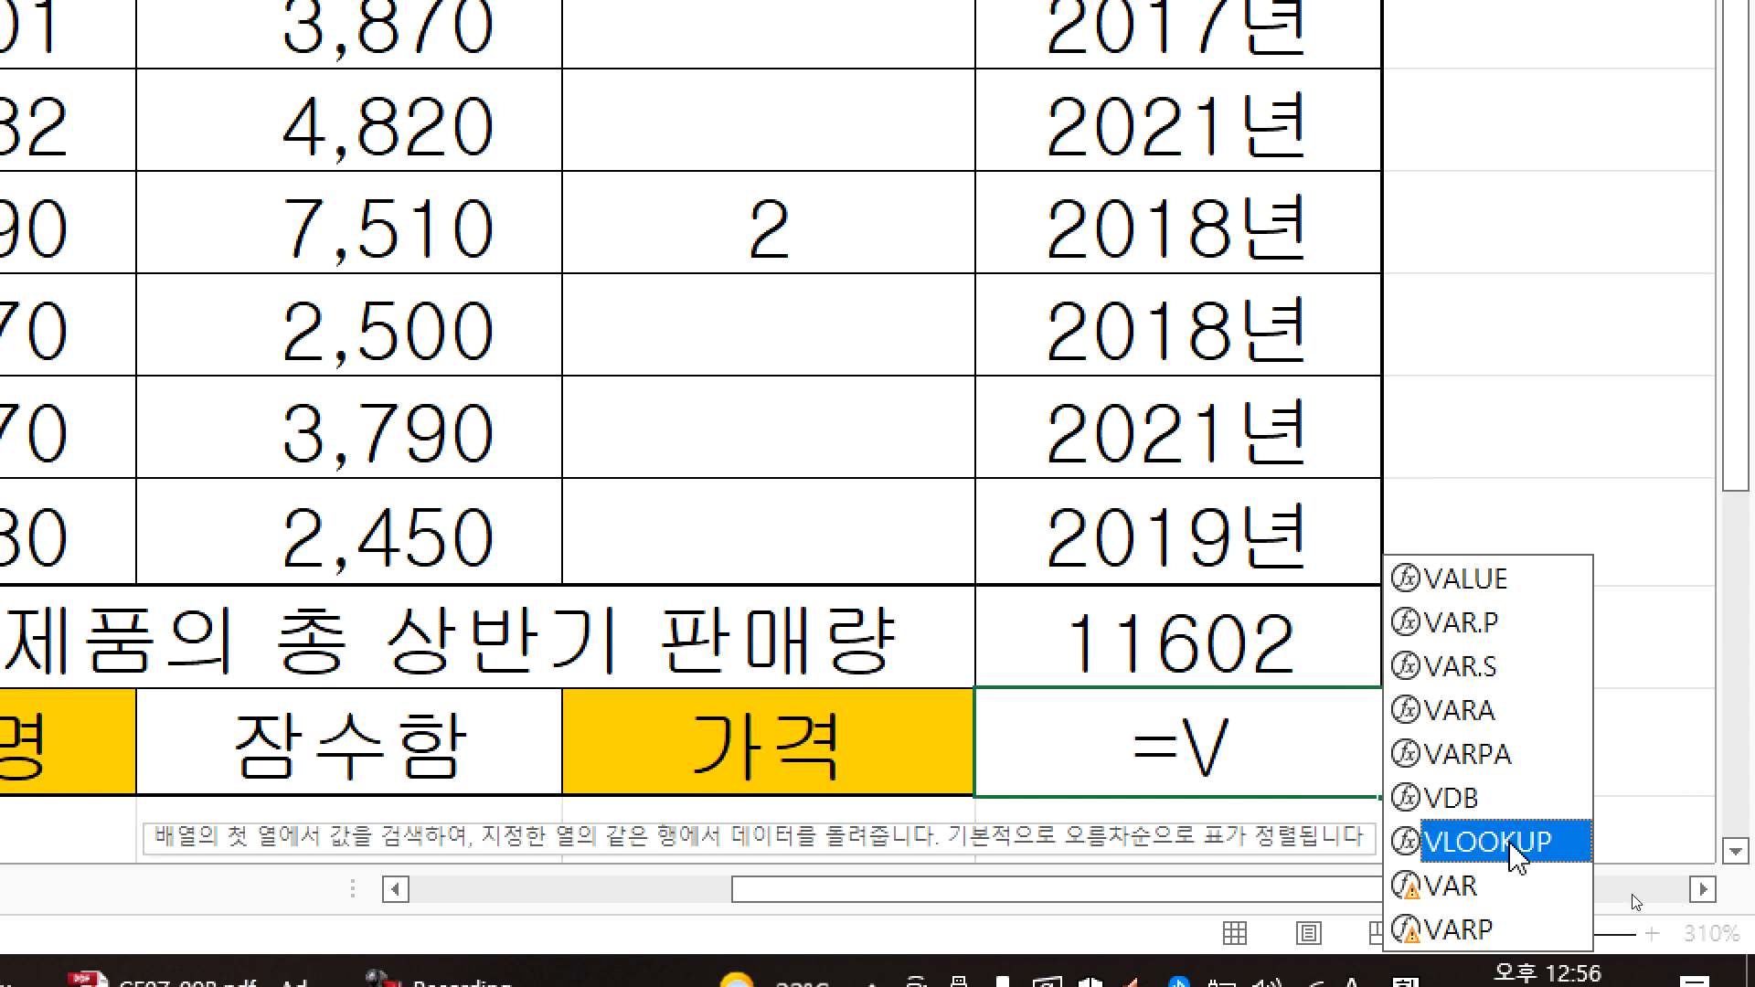
pyautogui.doubleClick(1513, 843)
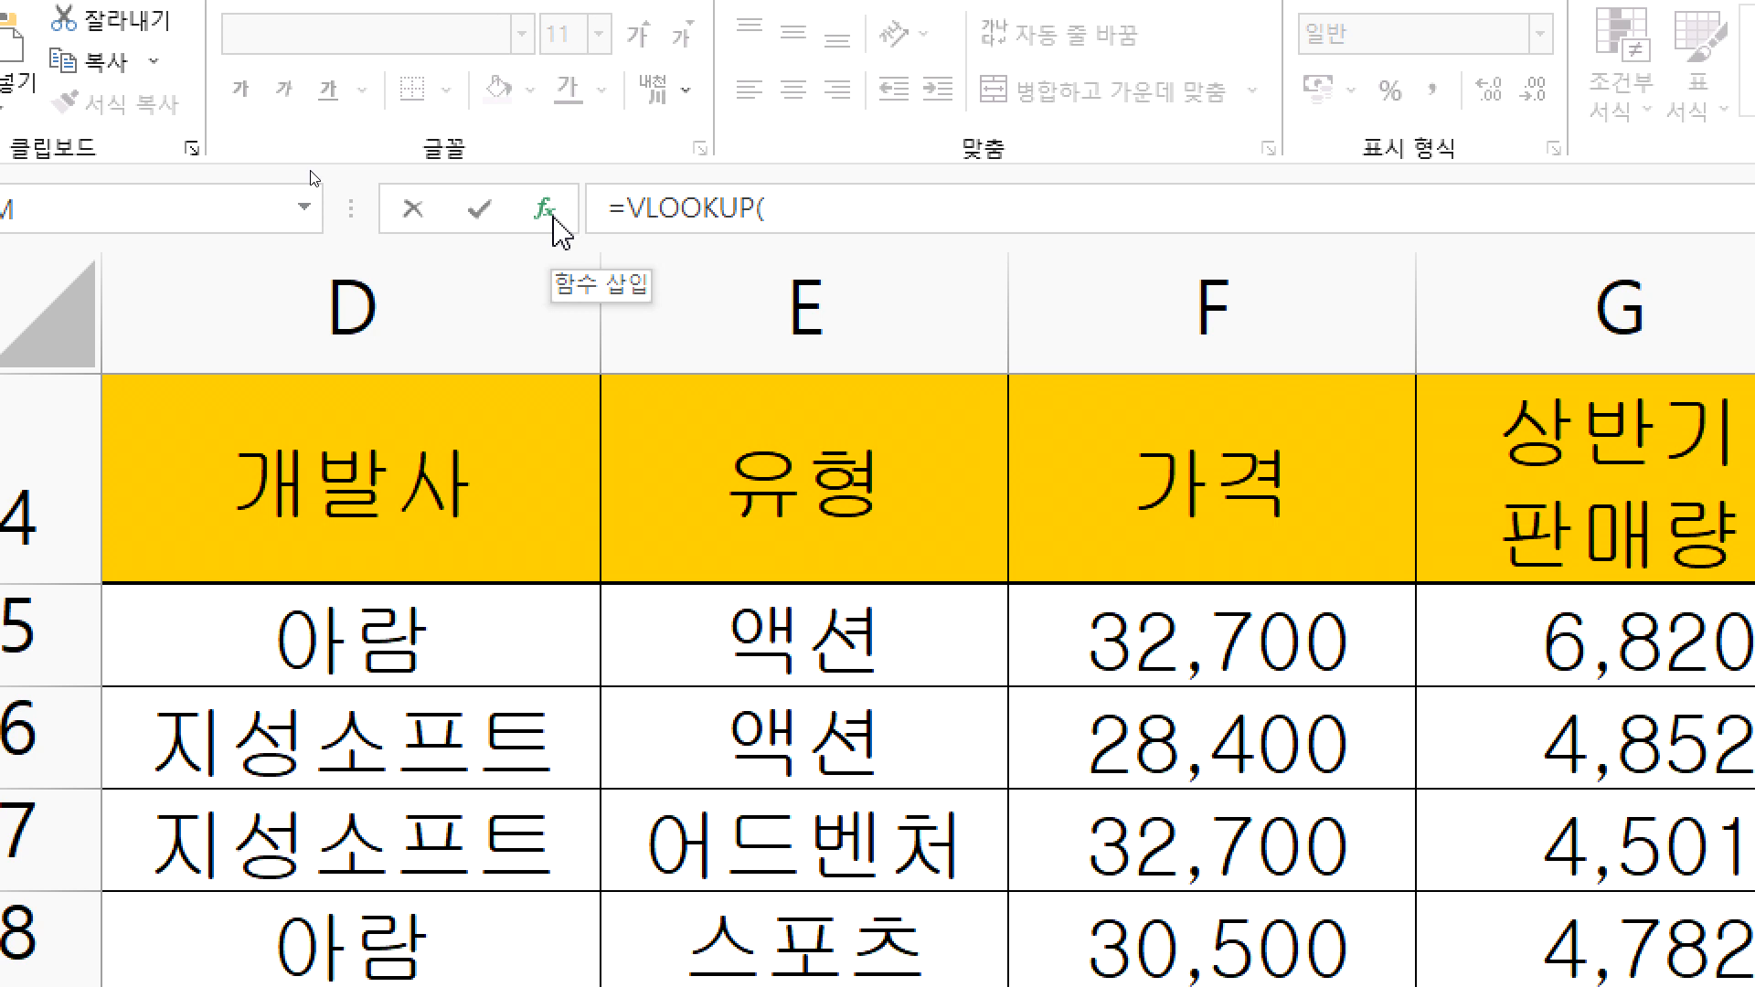
pyautogui.click(555, 216)
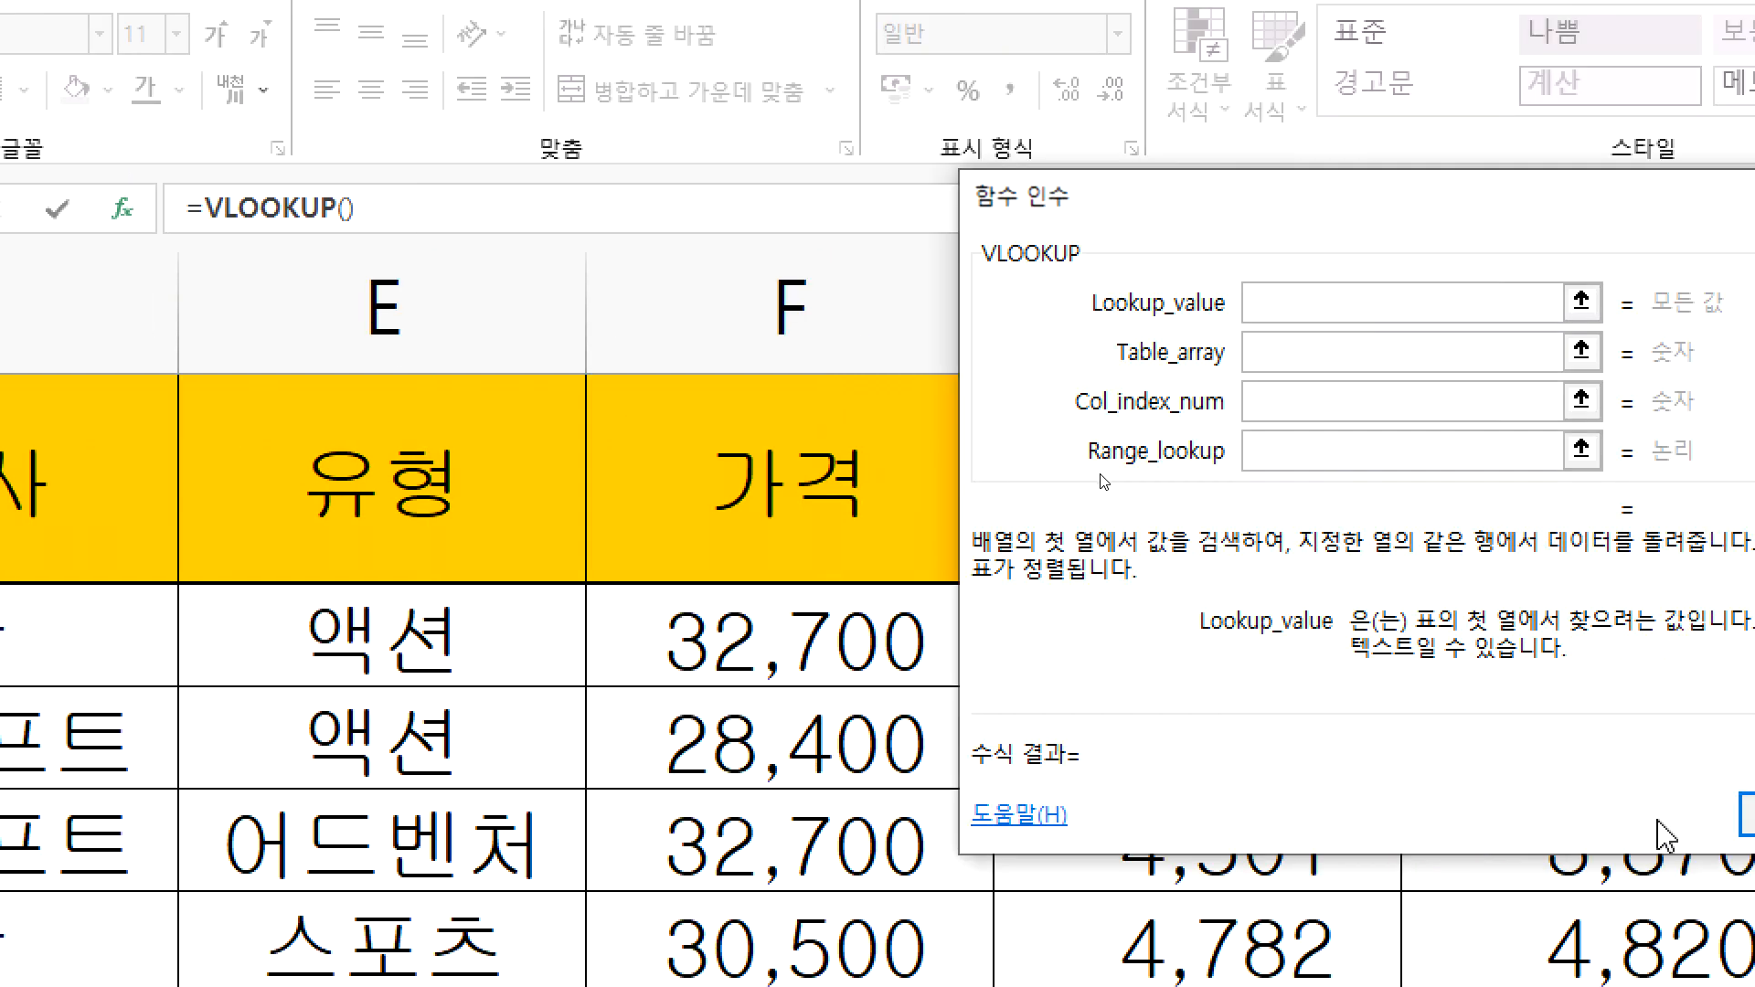
# - Set the VLOOKUP Table_array to C5:F12, moving the arguments dialog clear of the table
pyautogui.moveTo(1022, 206); pyautogui.dragTo(1097, 690)
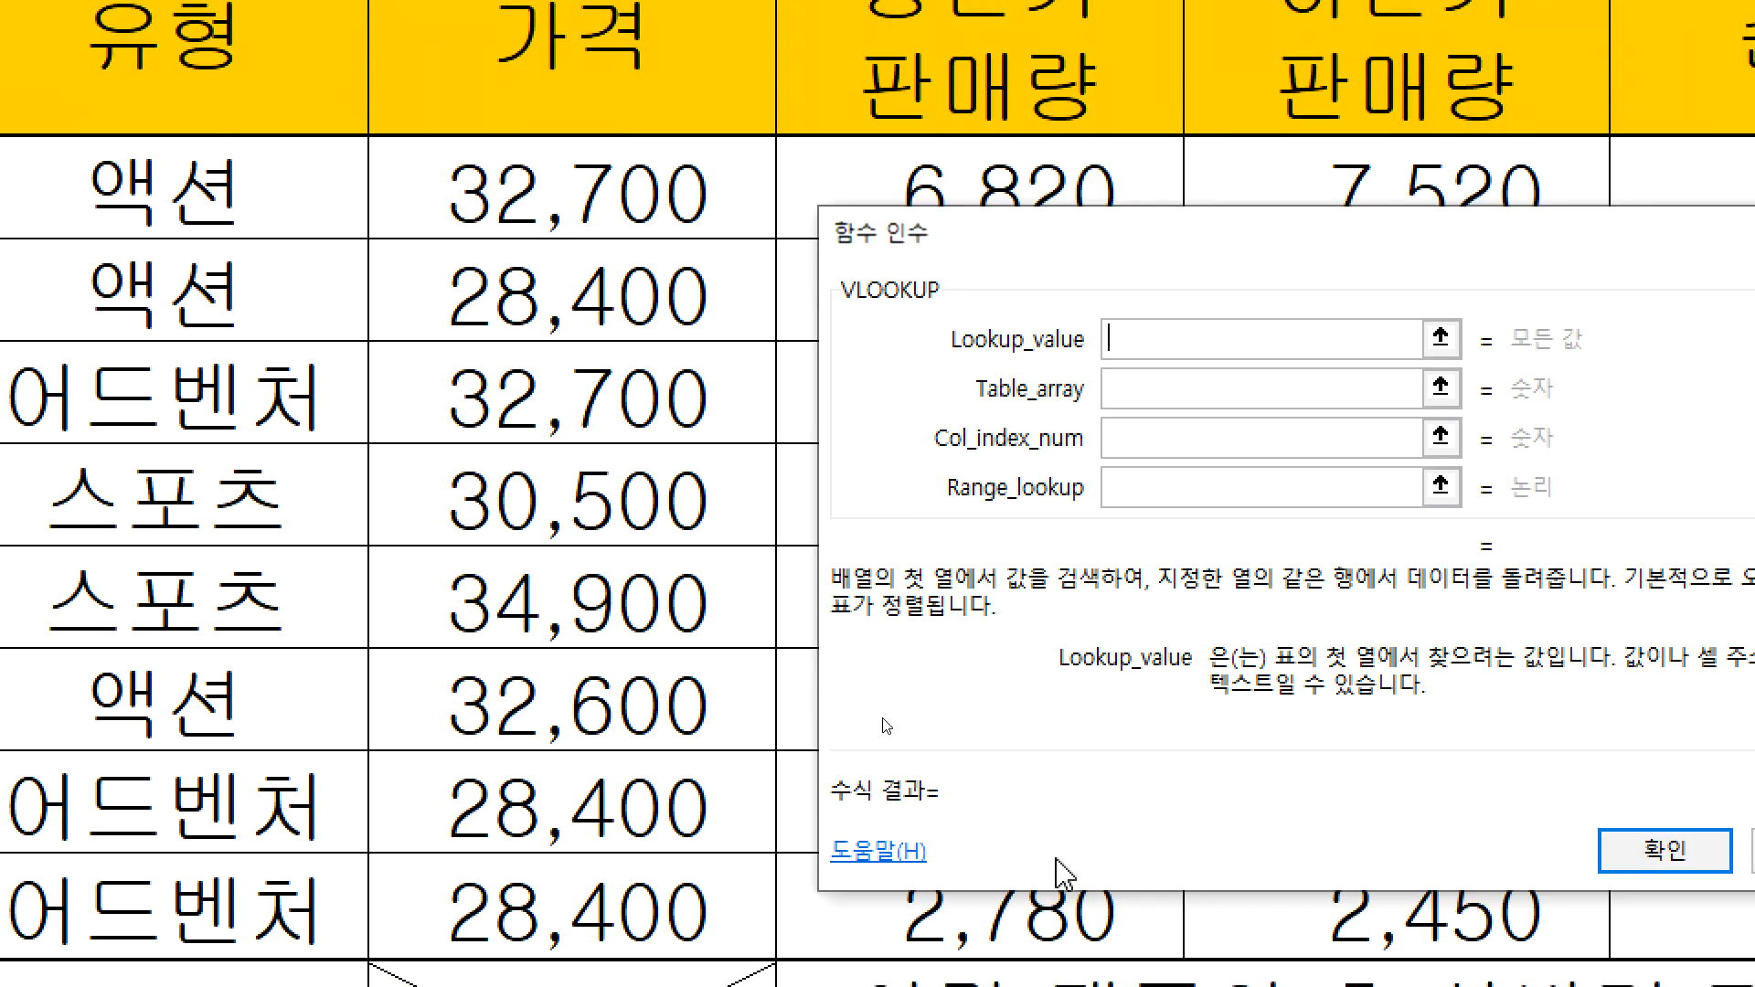
pyautogui.click(1134, 361)
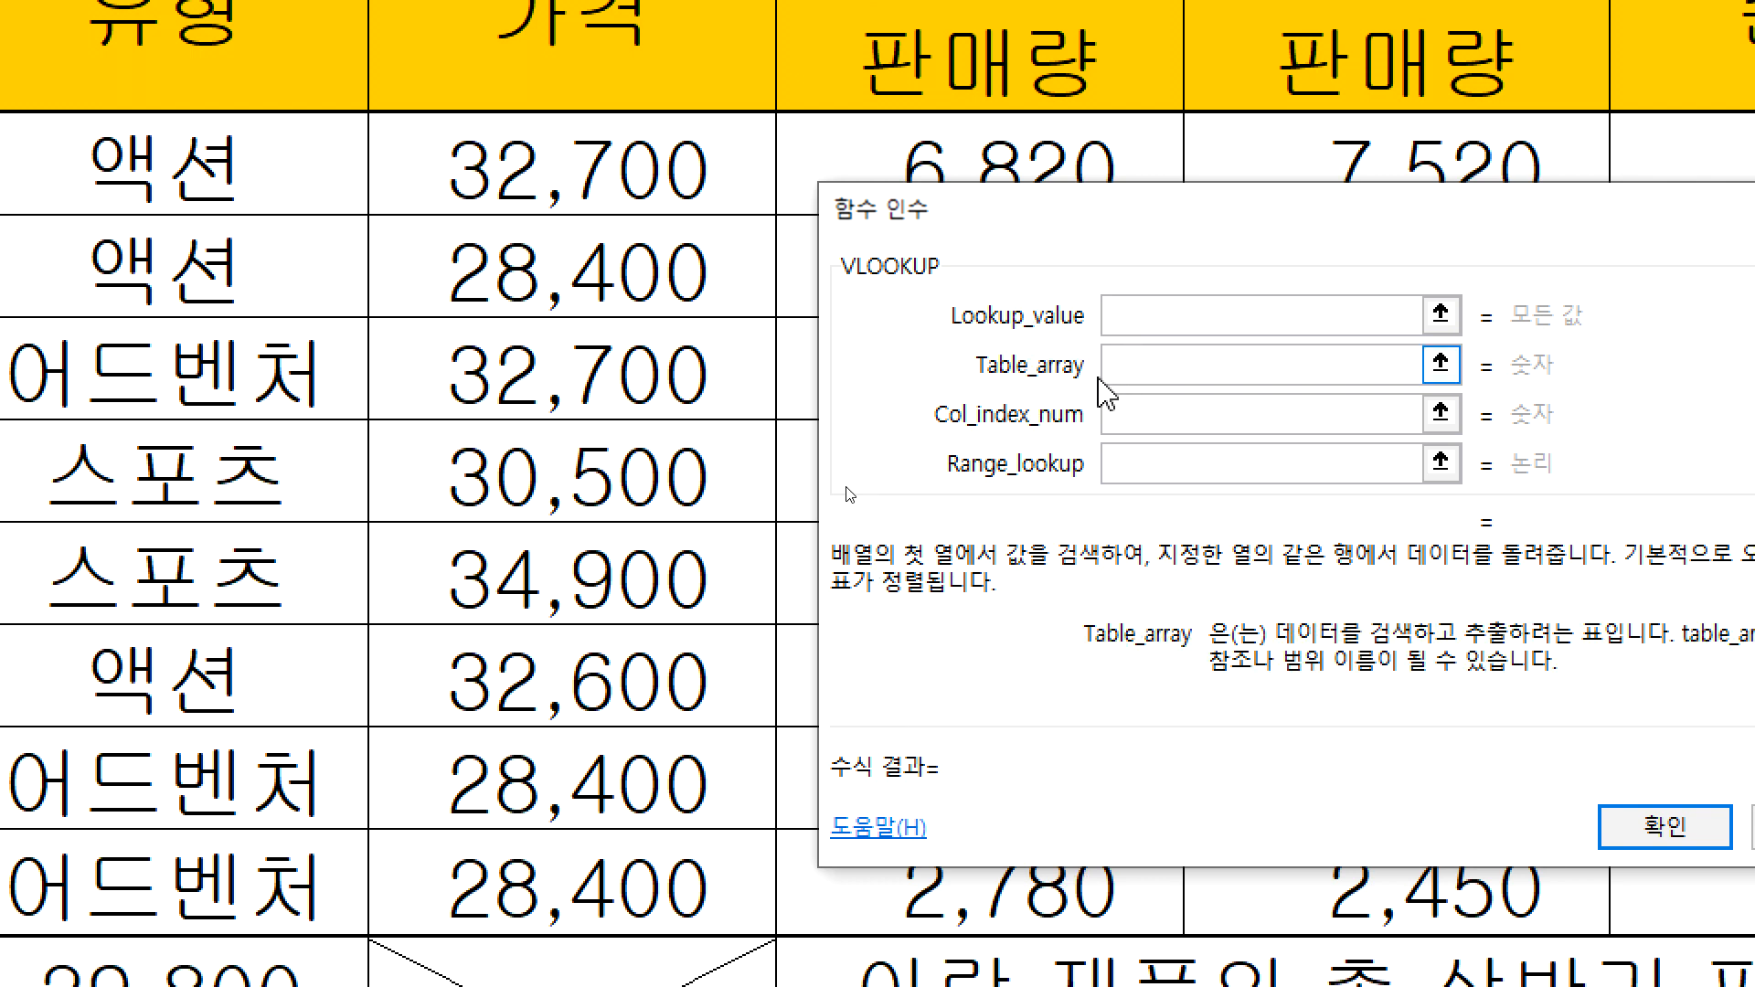
pyautogui.moveTo(327, 165); pyautogui.dragTo(201, 164)
pyautogui.click(892, 151)
pyautogui.moveTo(892, 152); pyautogui.dragTo(1754, 853)
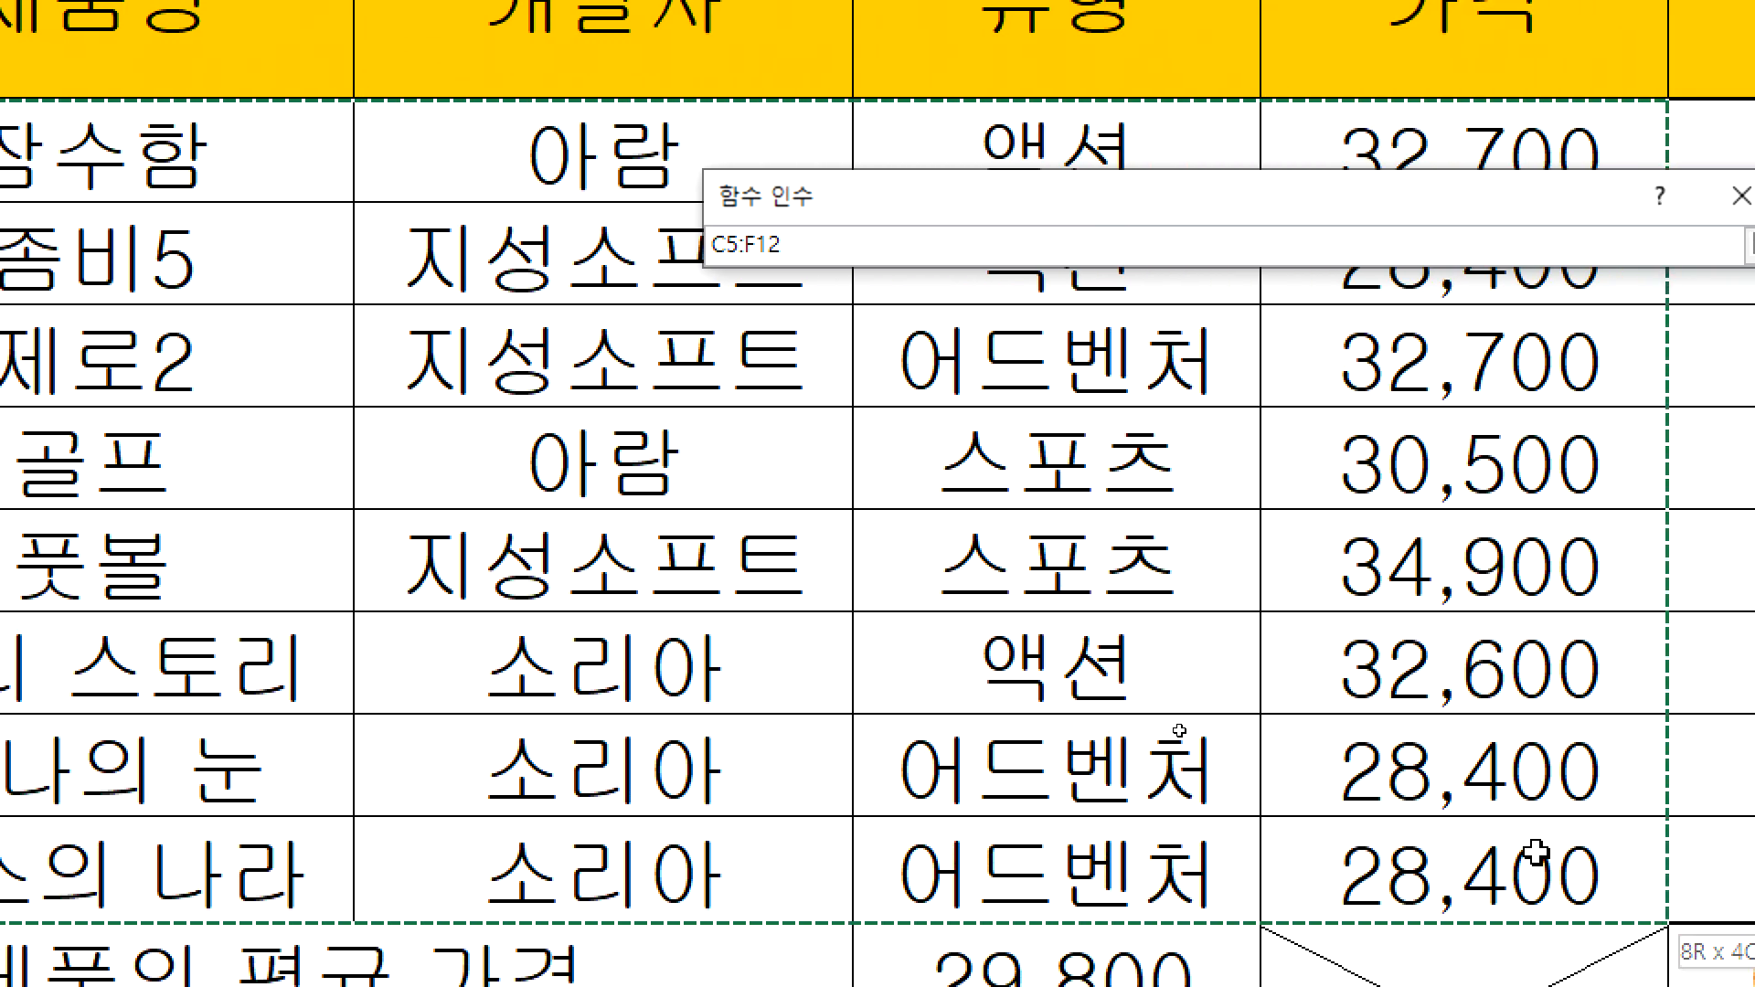
pyautogui.moveTo(1535, 852); pyautogui.dragTo(1536, 852)
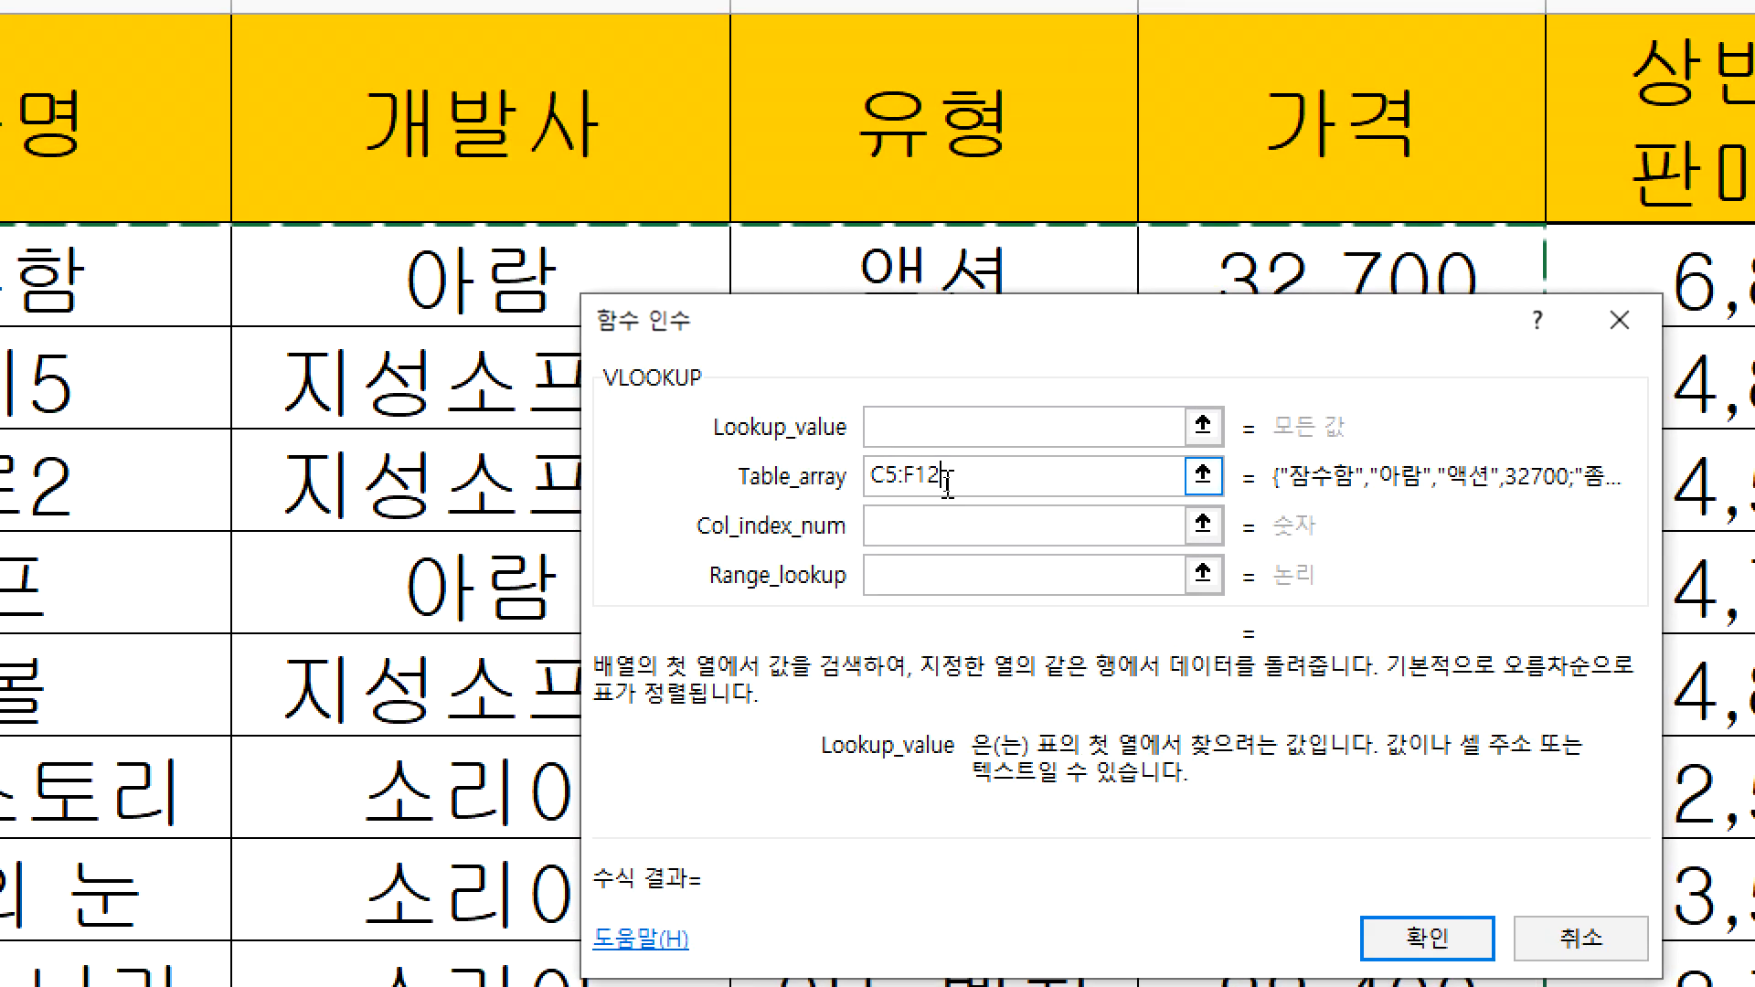
pyautogui.moveTo(949, 480); pyautogui.dragTo(836, 464)
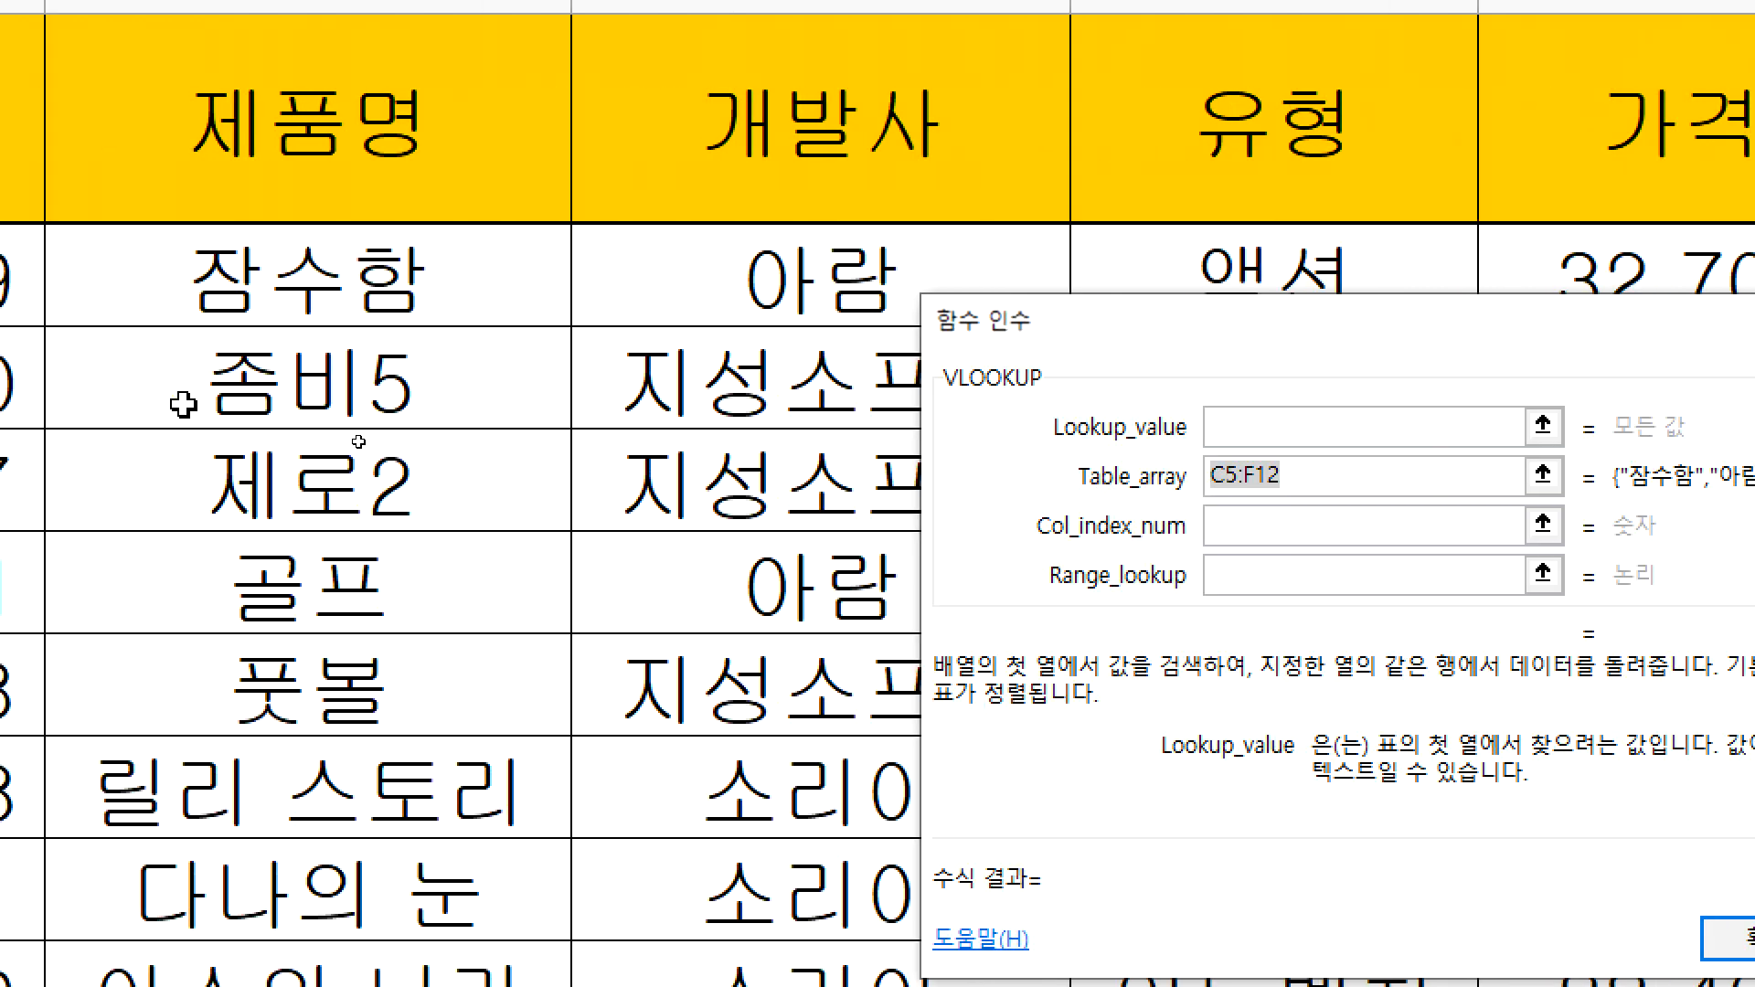
pyautogui.click(605, 285)
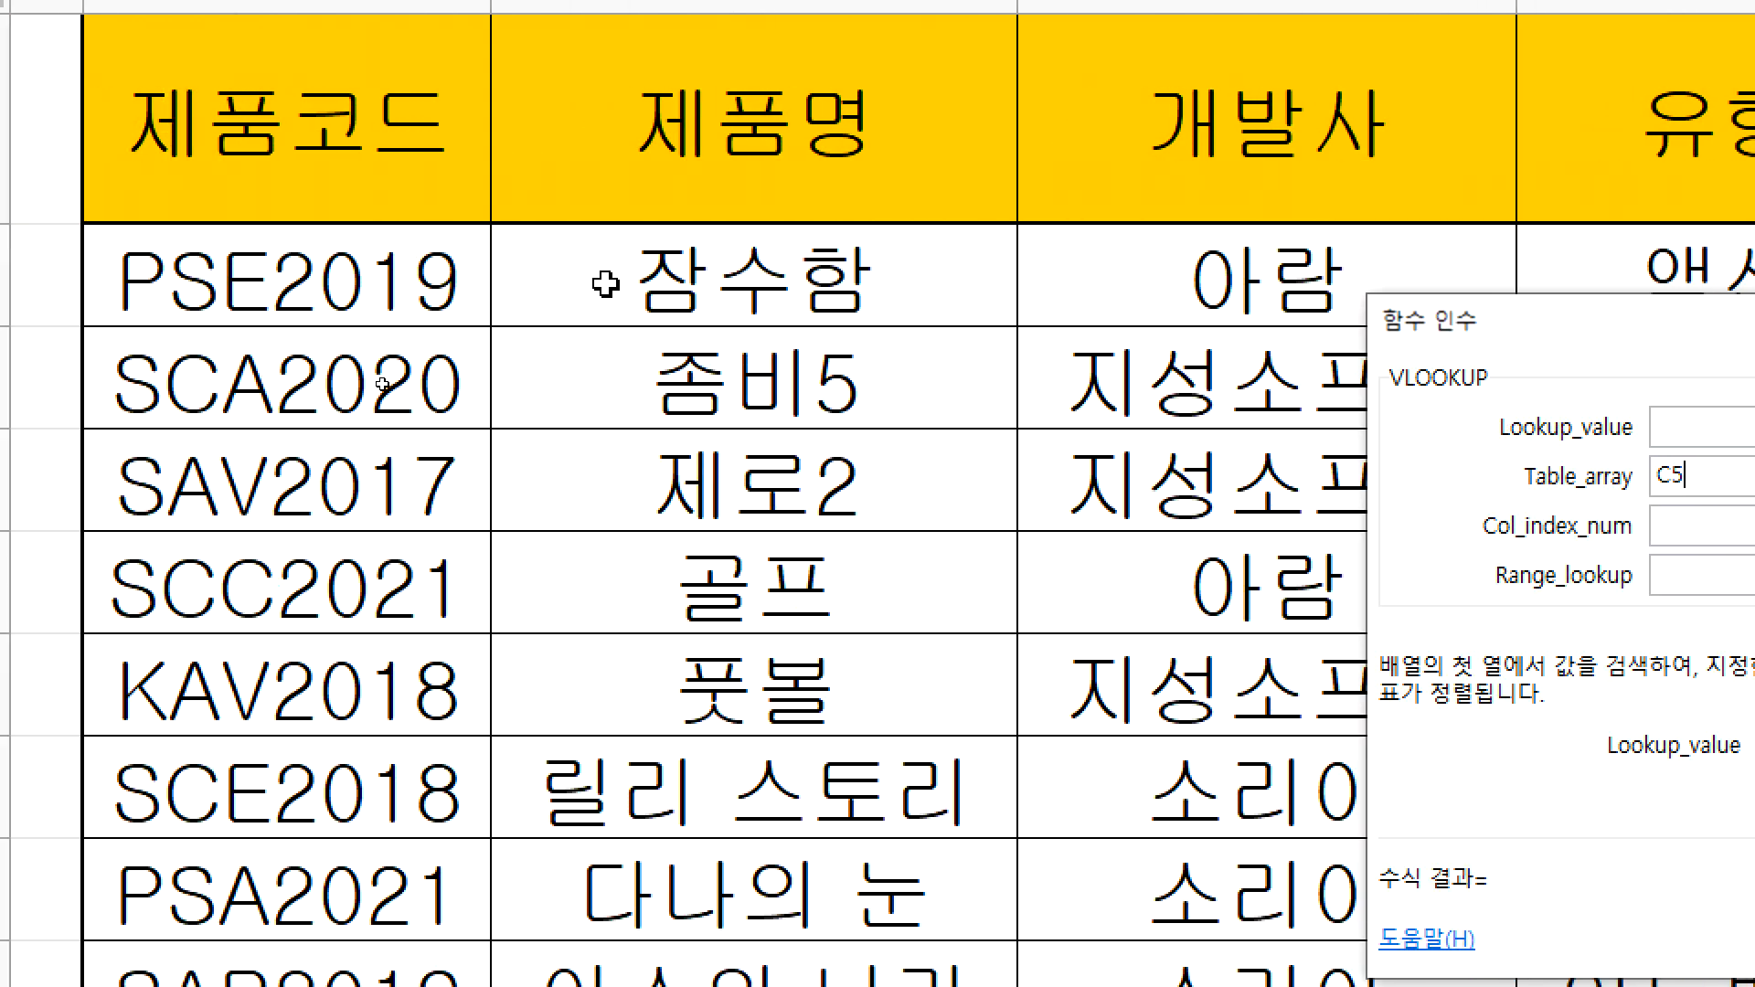
pyautogui.moveTo(605, 285); pyautogui.dragTo(1754, 732)
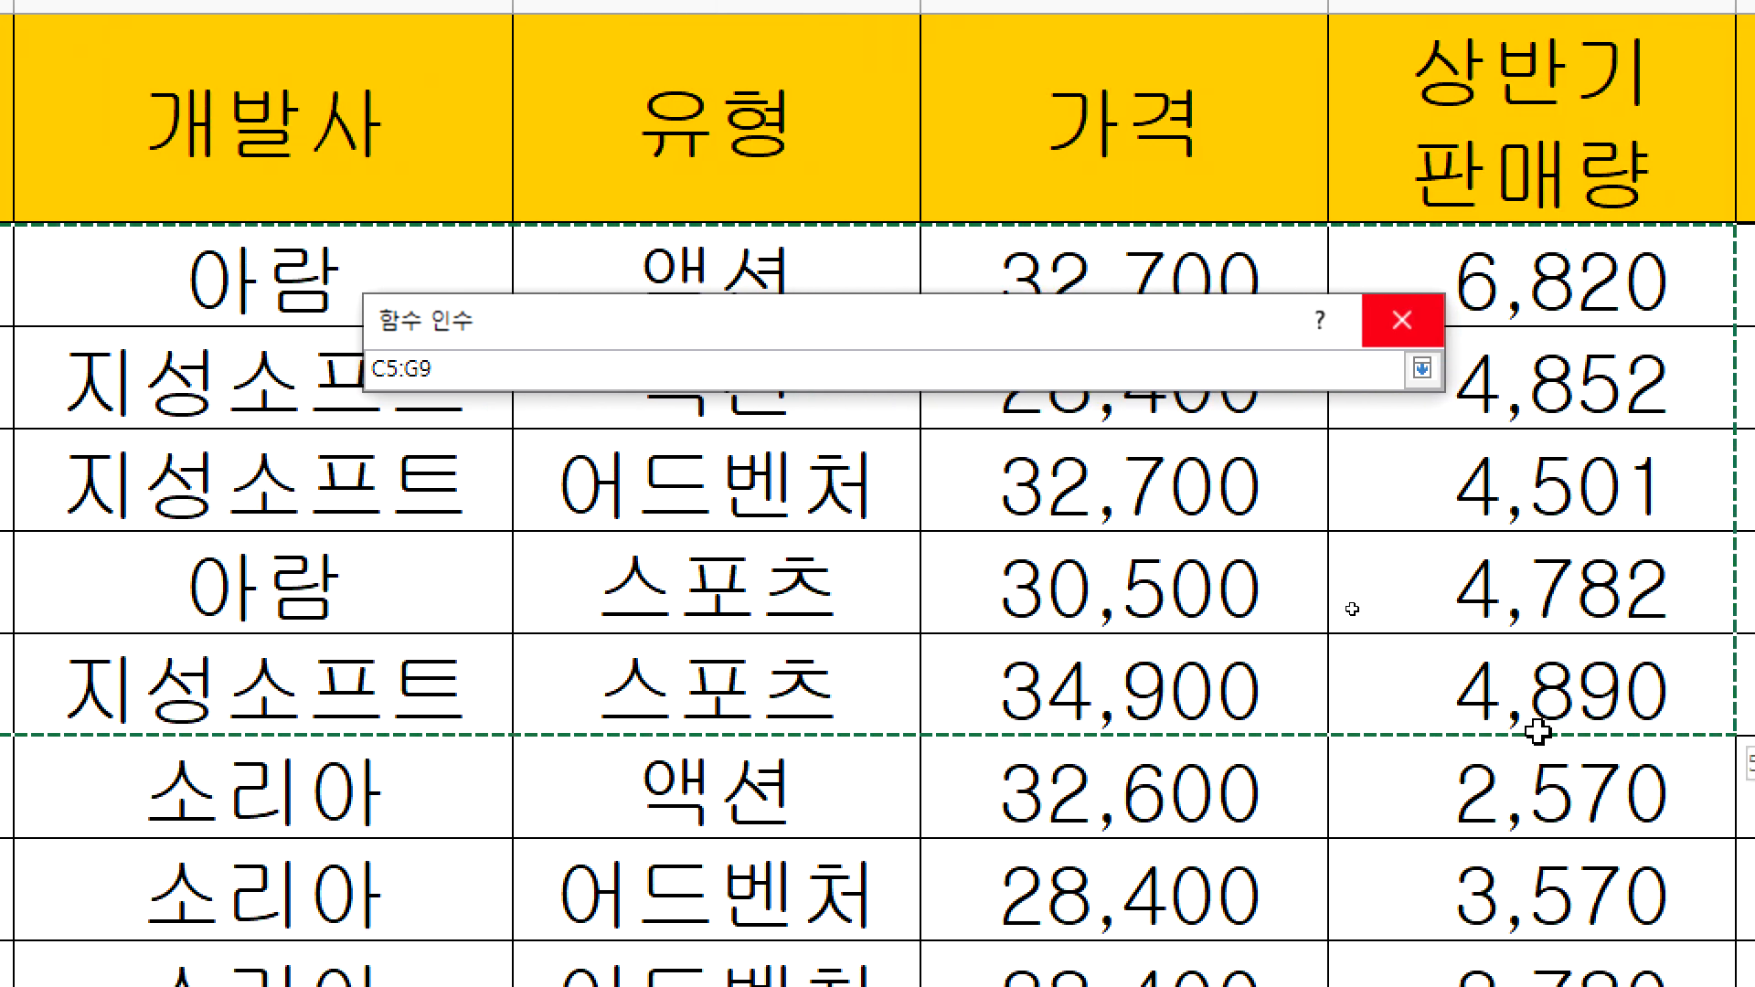
pyautogui.moveTo(1538, 732); pyautogui.dragTo(1754, 885)
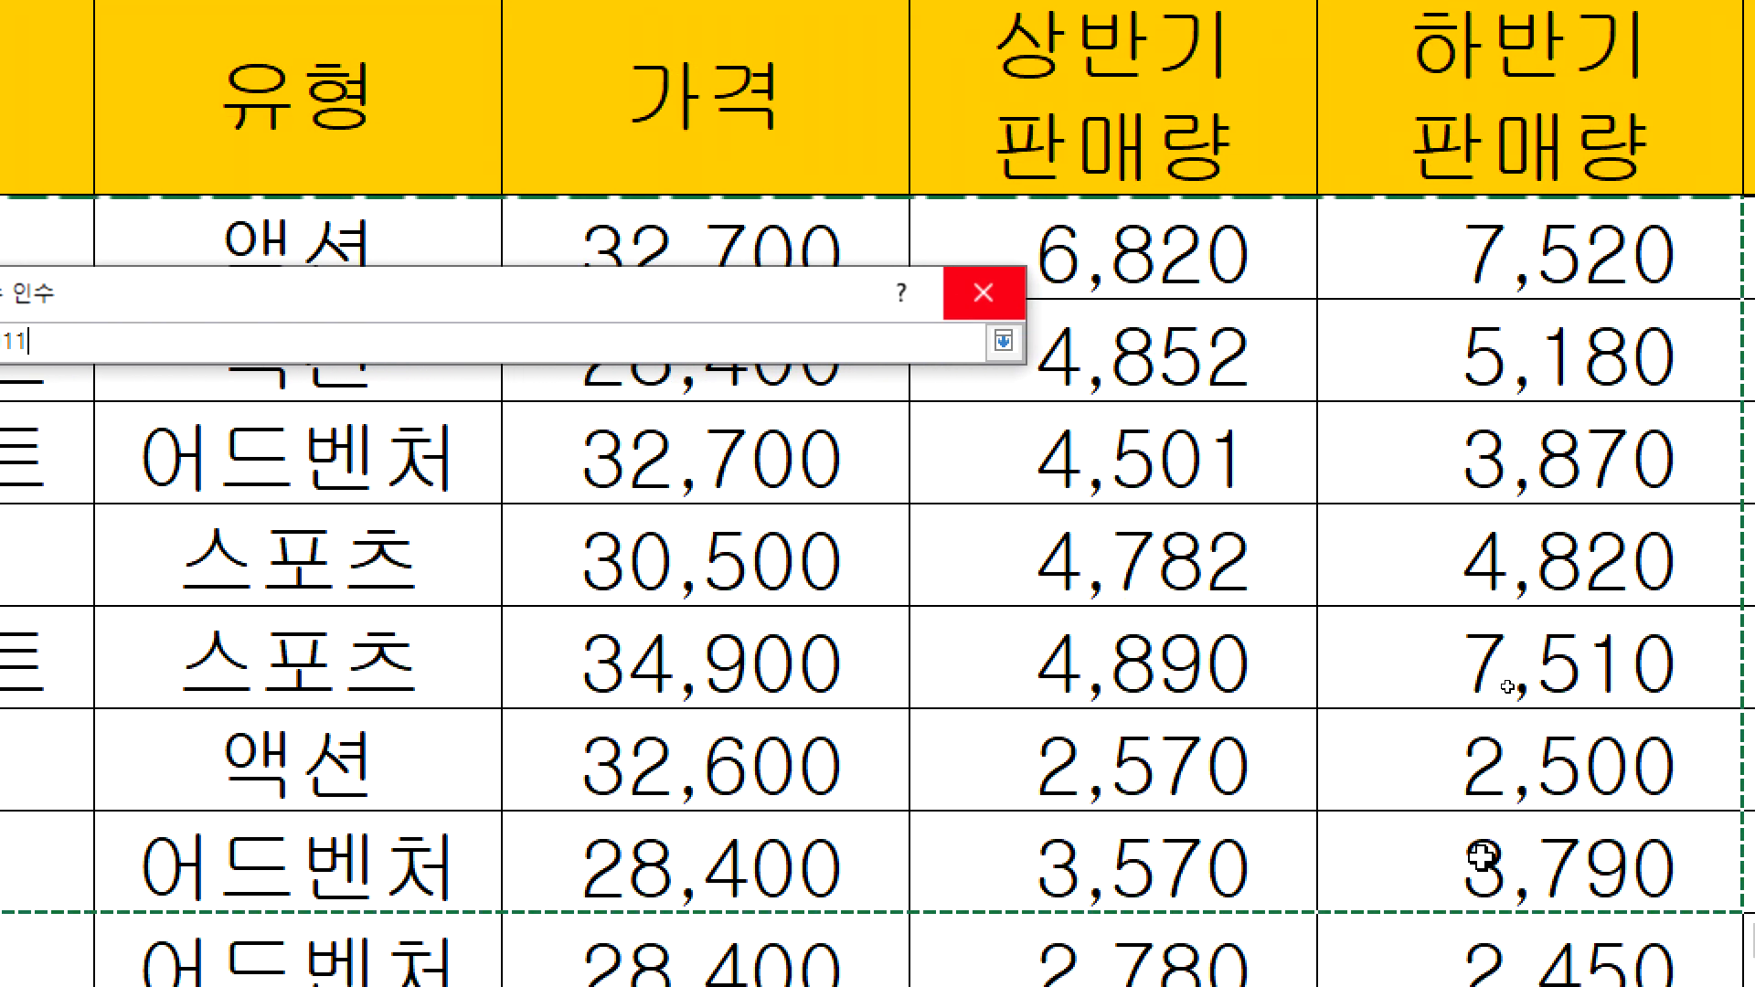
pyautogui.moveTo(1481, 857); pyautogui.dragTo(806, 979)
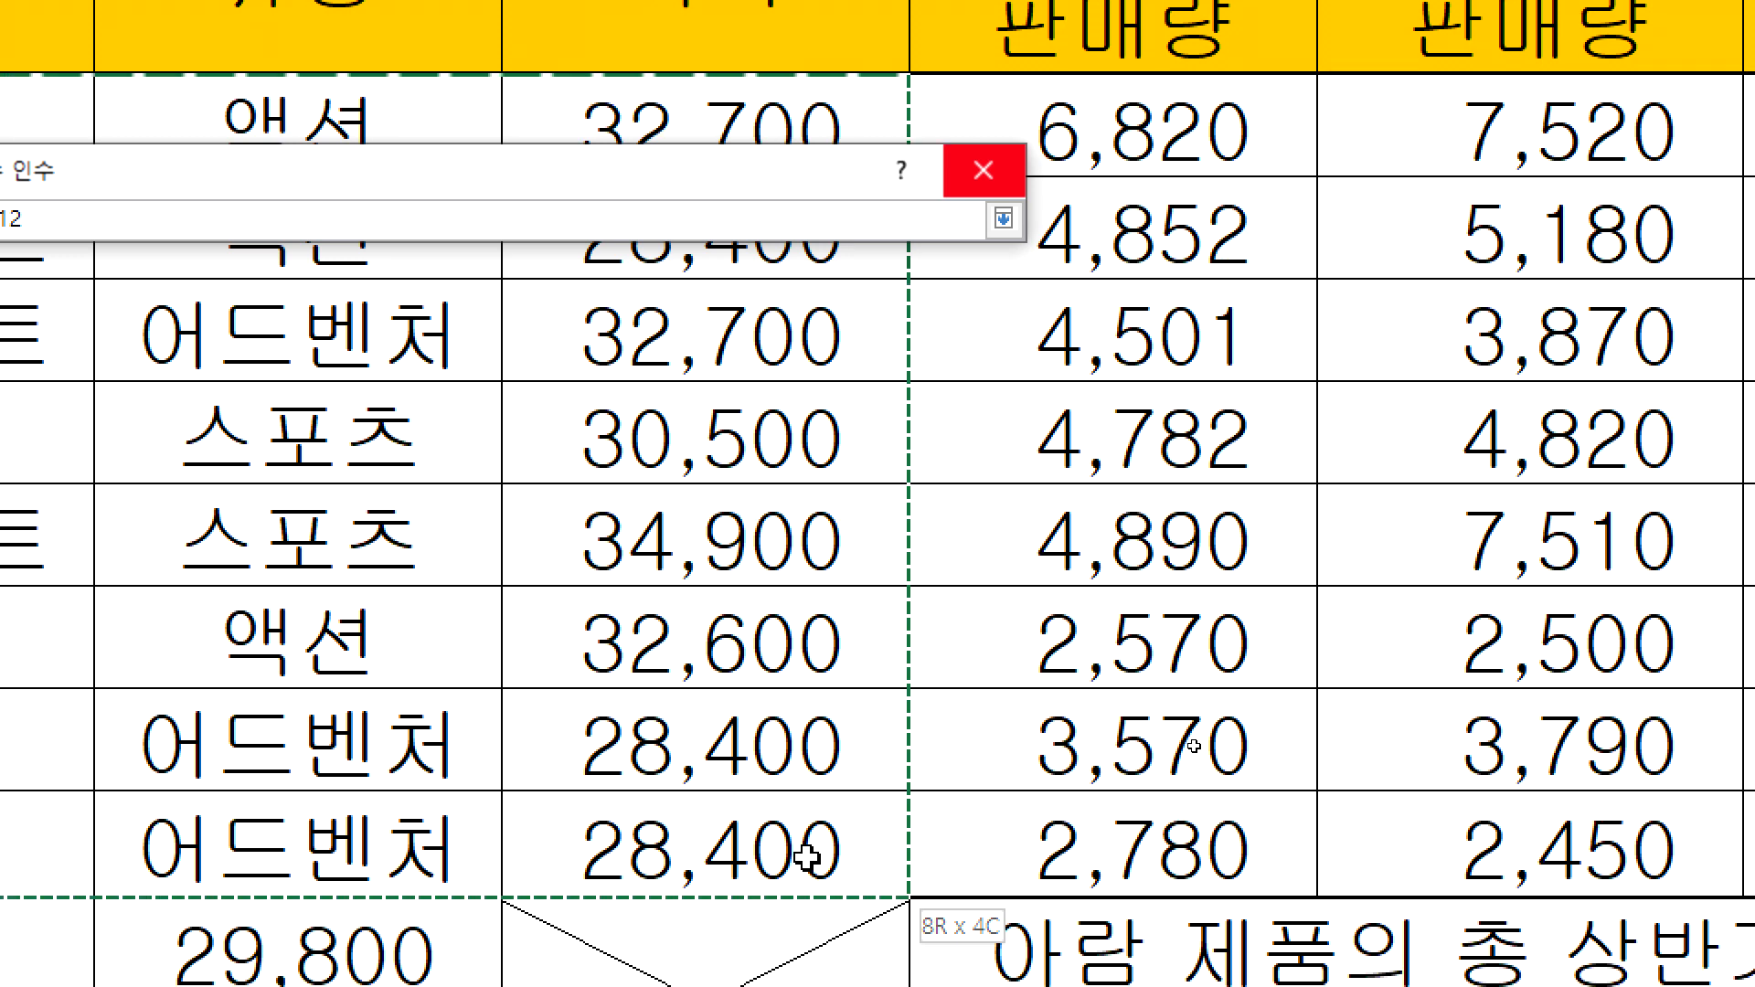
pyautogui.moveTo(806, 857); pyautogui.dragTo(804, 854)
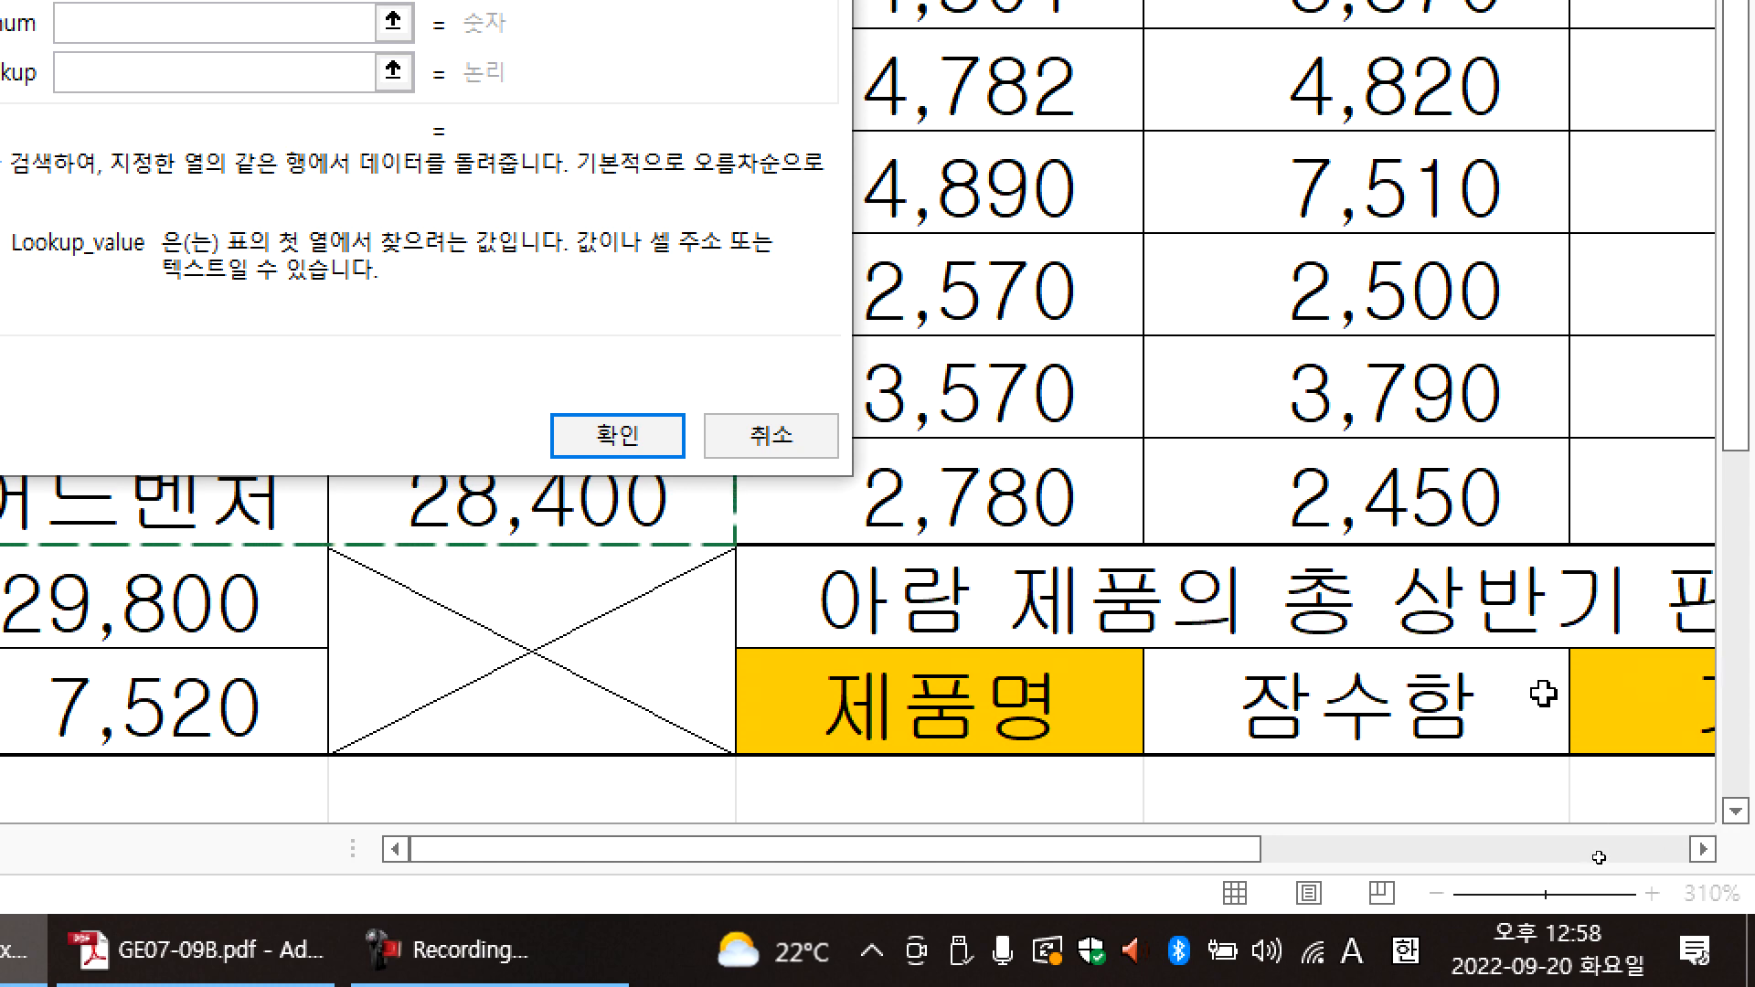
pyautogui.moveTo(1185, 859)
pyautogui.mouseDown()
pyautogui.moveTo(1606, 862)
pyautogui.moveTo(1216, 864)
pyautogui.mouseUp()
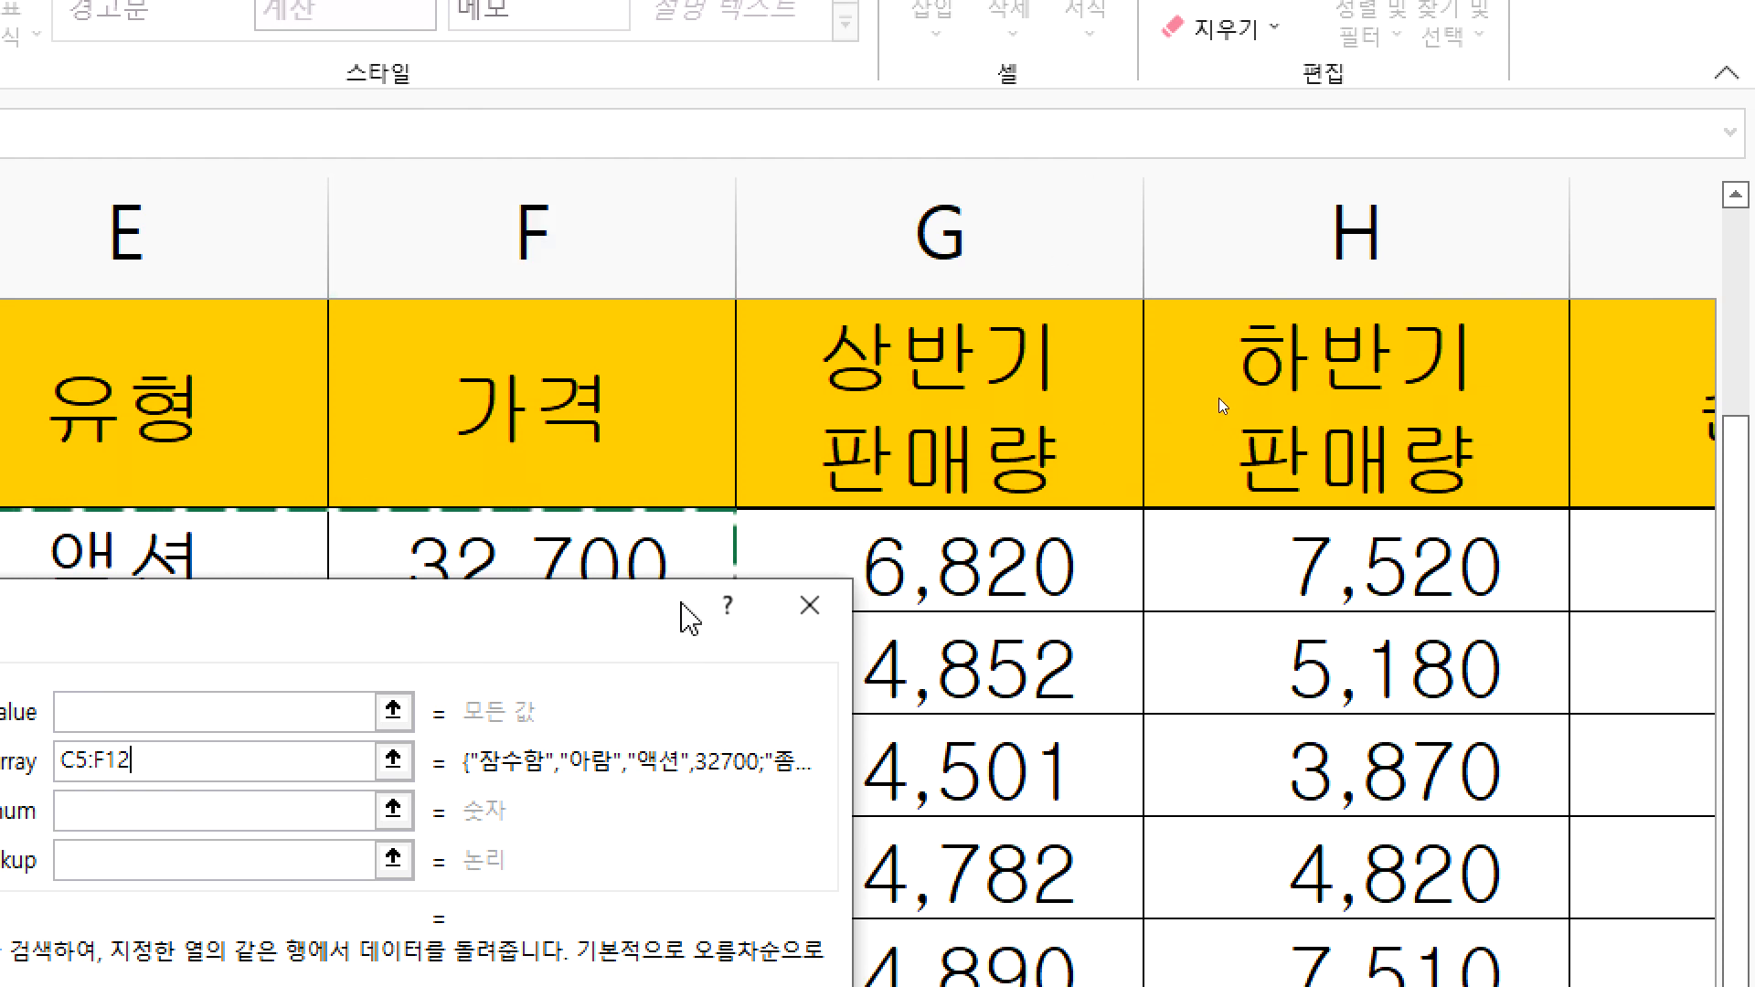
pyautogui.scroll(-4, 1056, 795)
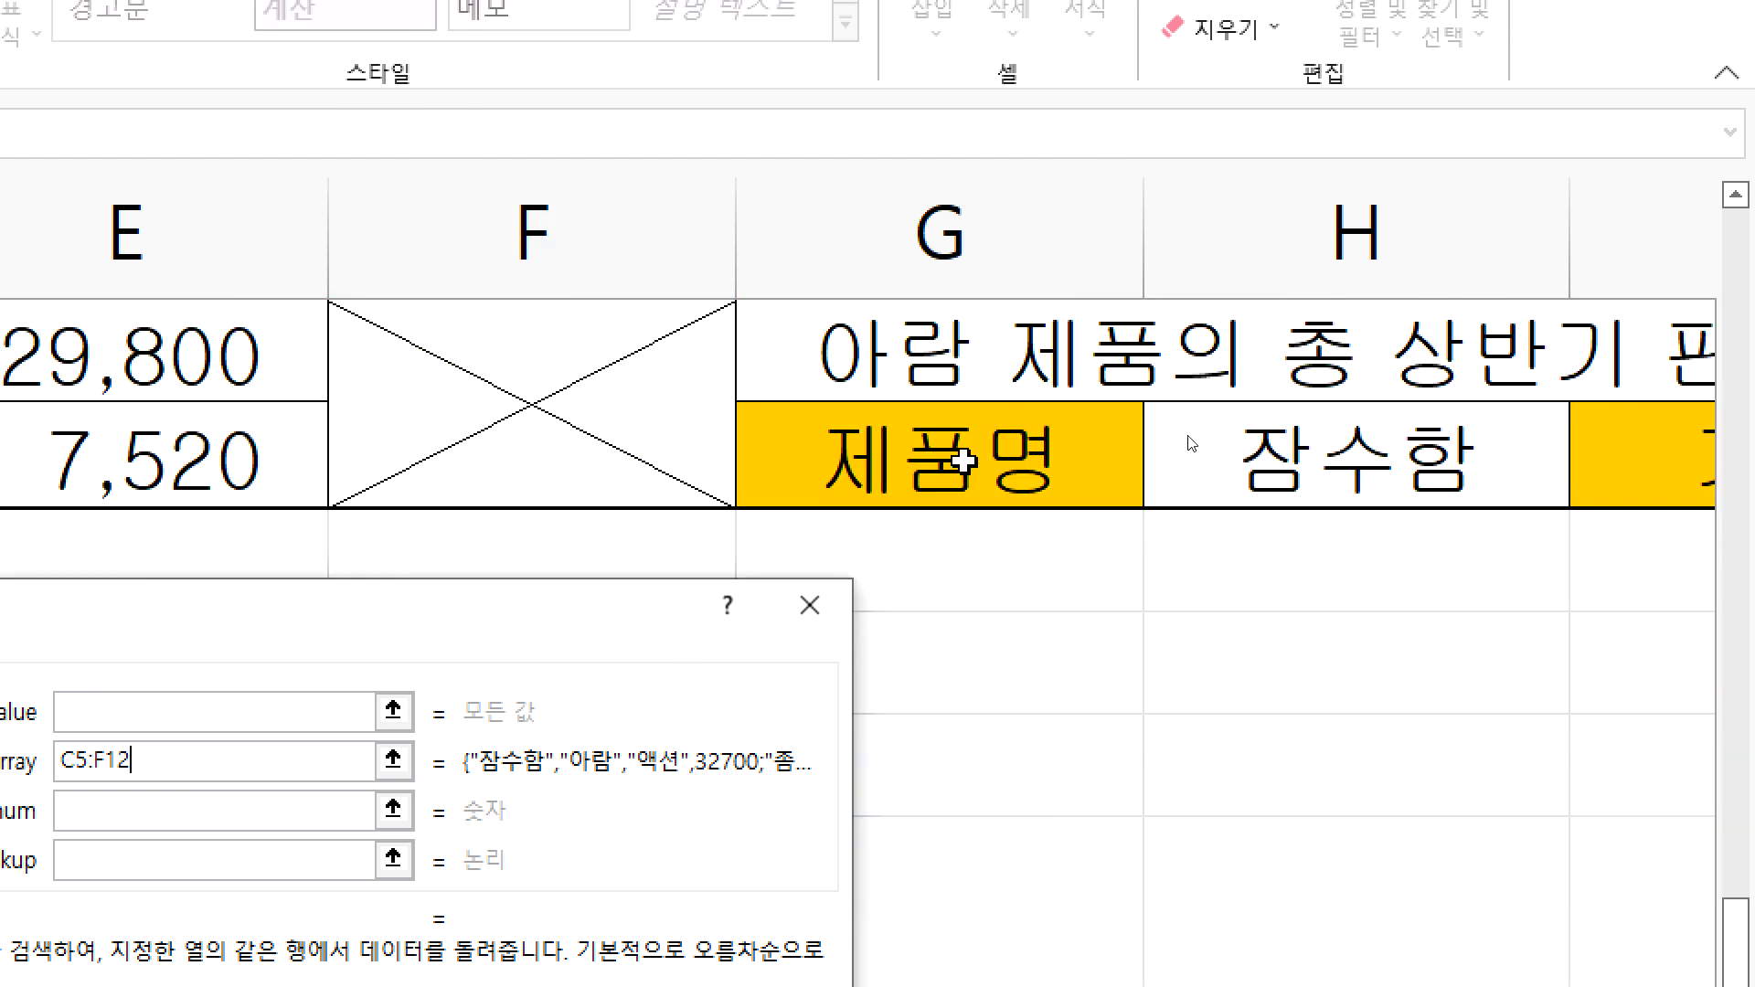
pyautogui.scroll(1, 944, 341)
pyautogui.keyDown('shift'); pyautogui.click(956, 560); pyautogui.keyUp('shift')
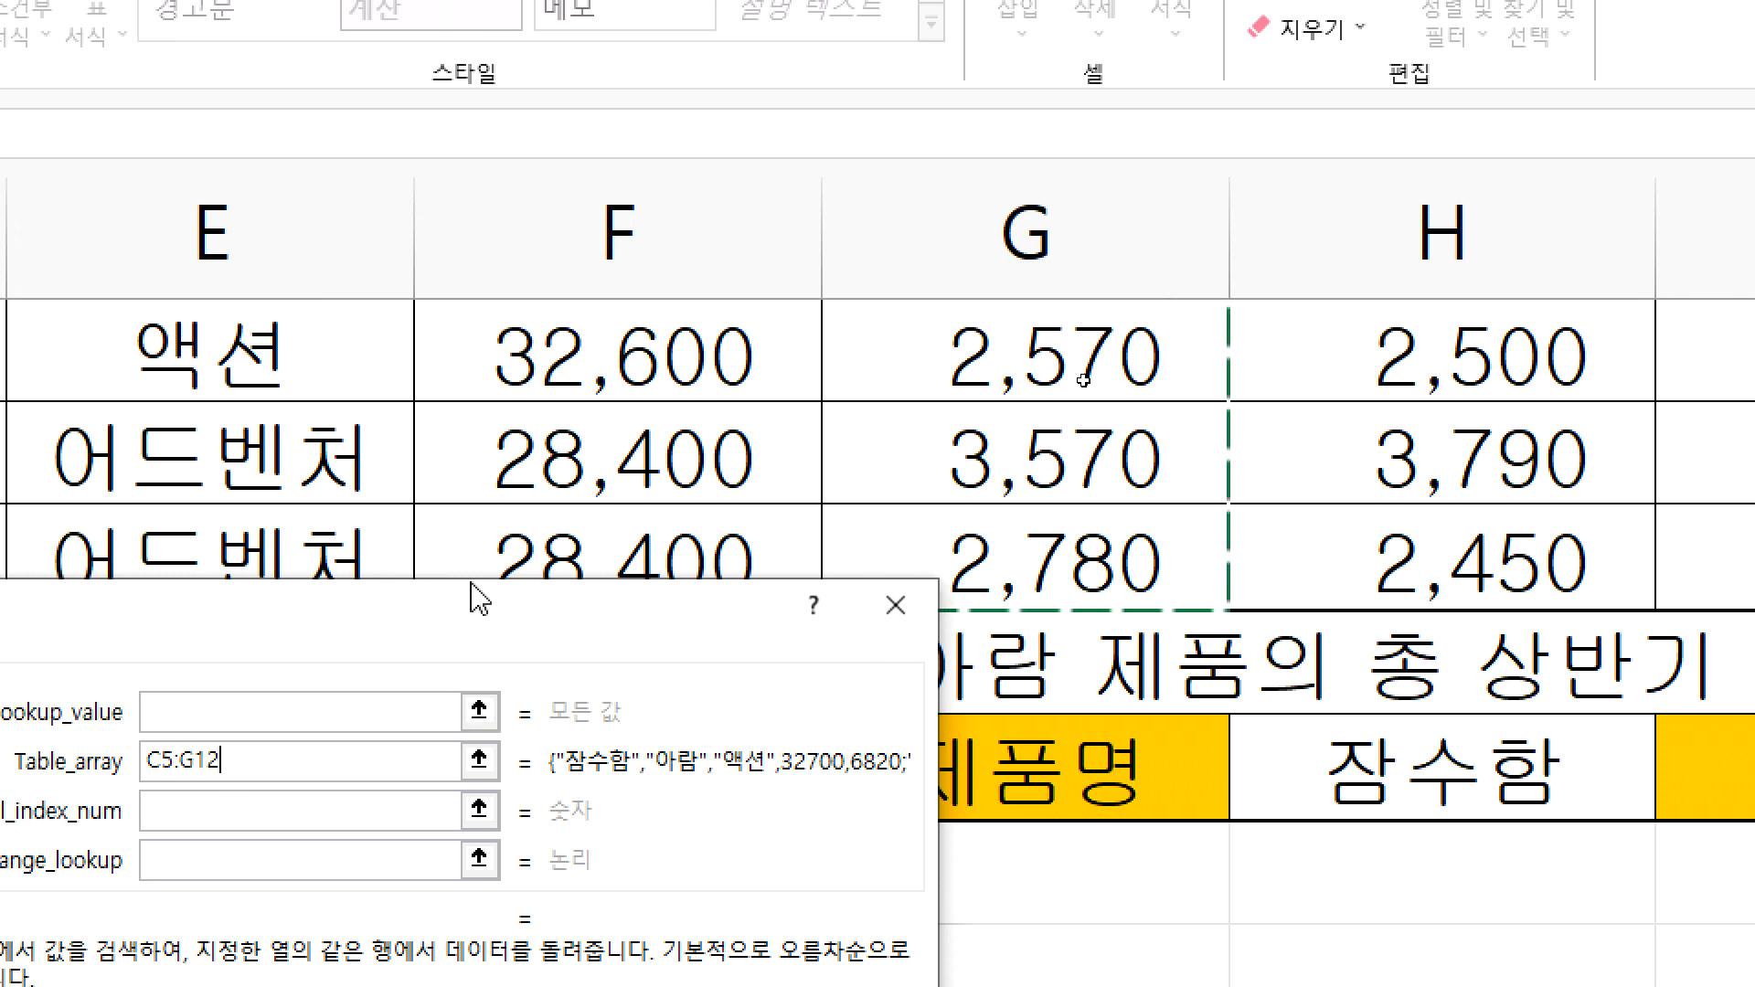
pyautogui.scroll(3, 580, 521)
pyautogui.scroll(-3, 590, 522)
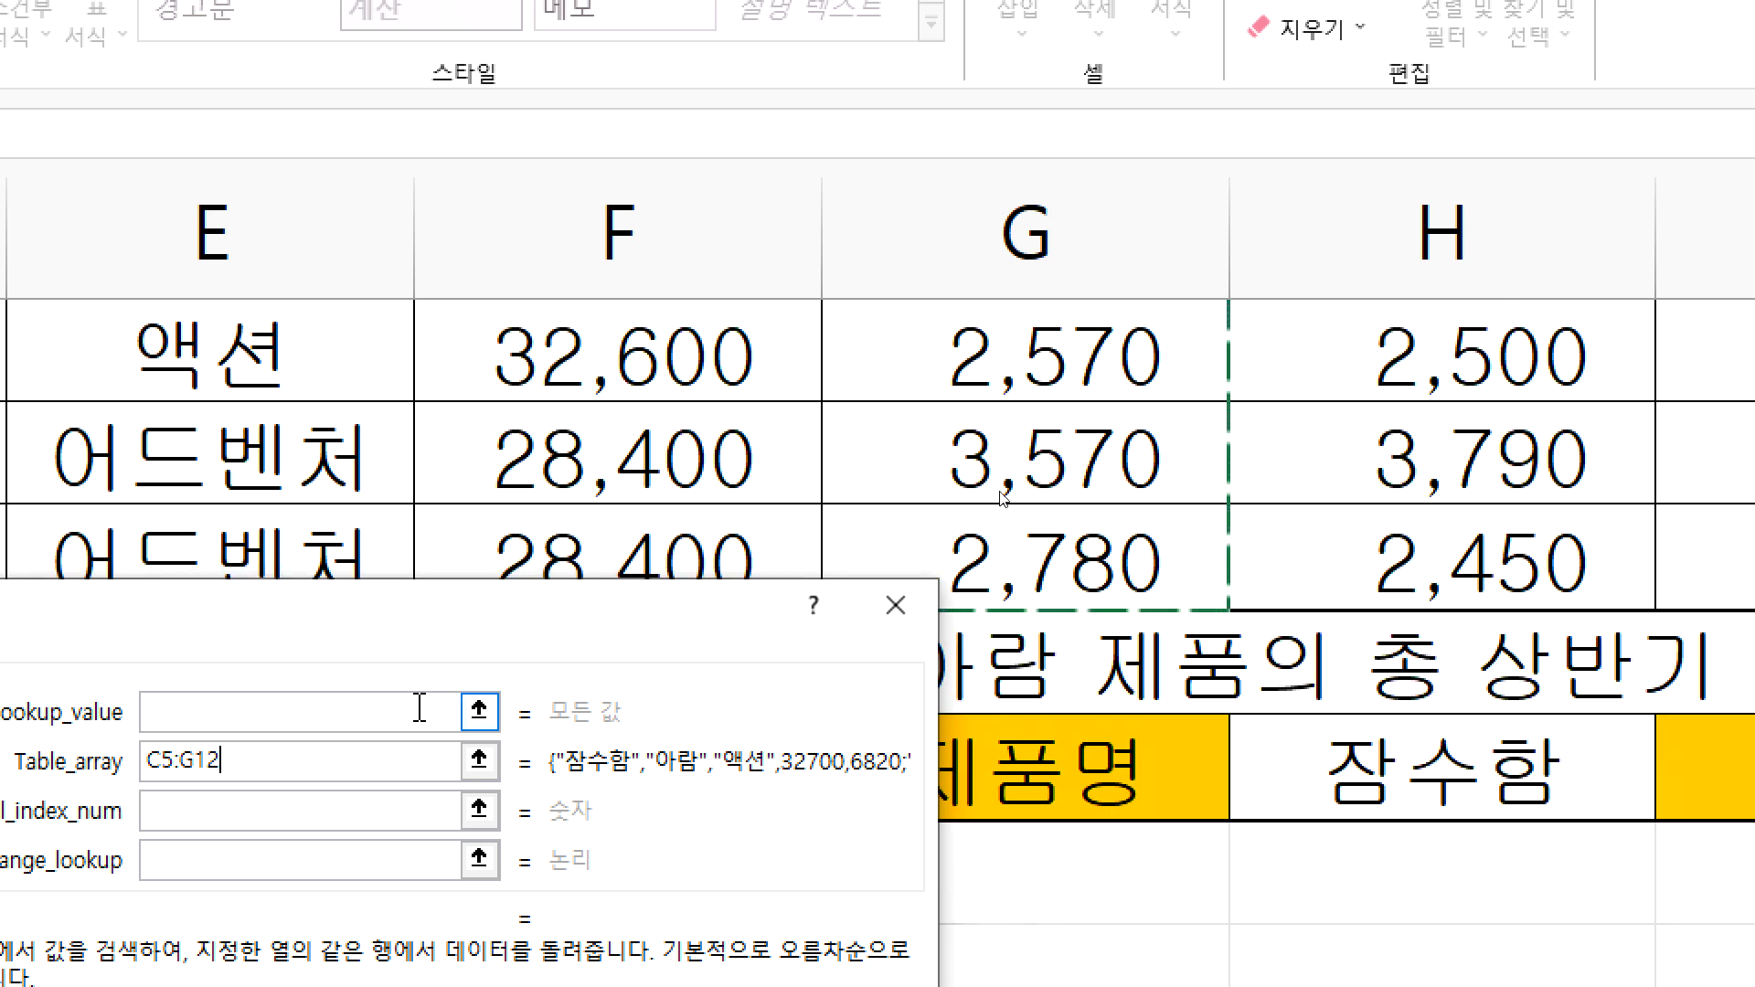
pyautogui.click(198, 754)
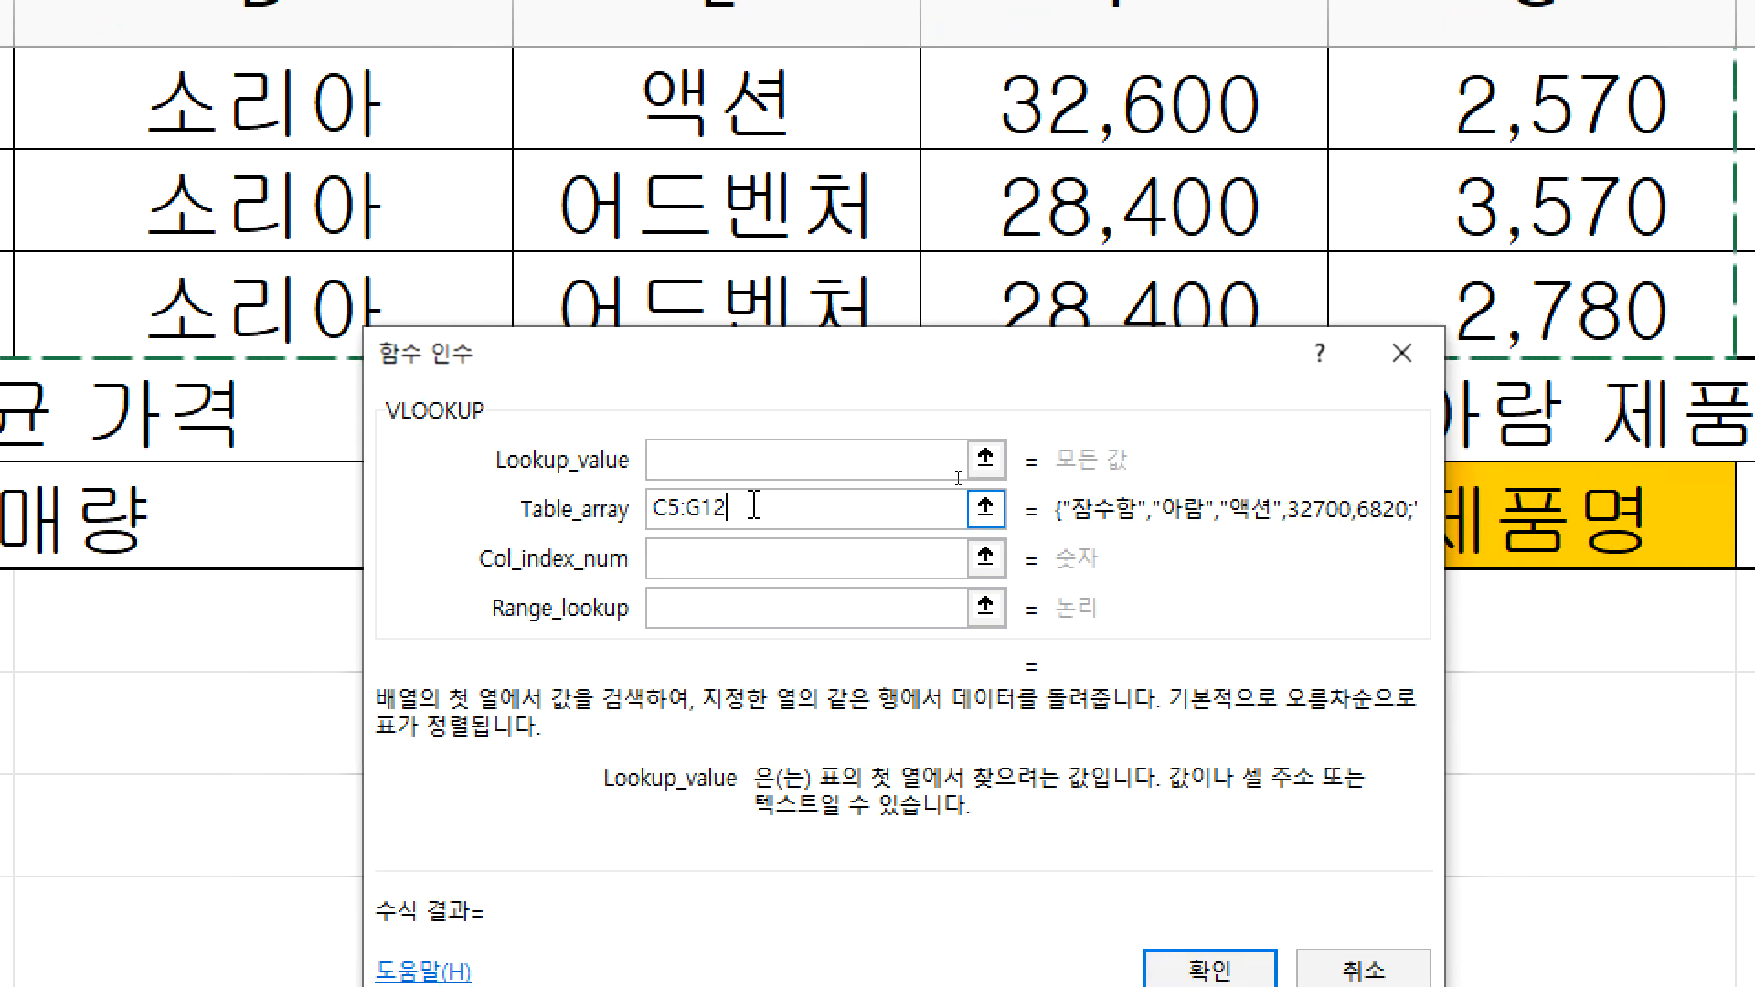
pyautogui.moveTo(758, 505); pyautogui.dragTo(599, 518)
pyautogui.press('BackSpace')
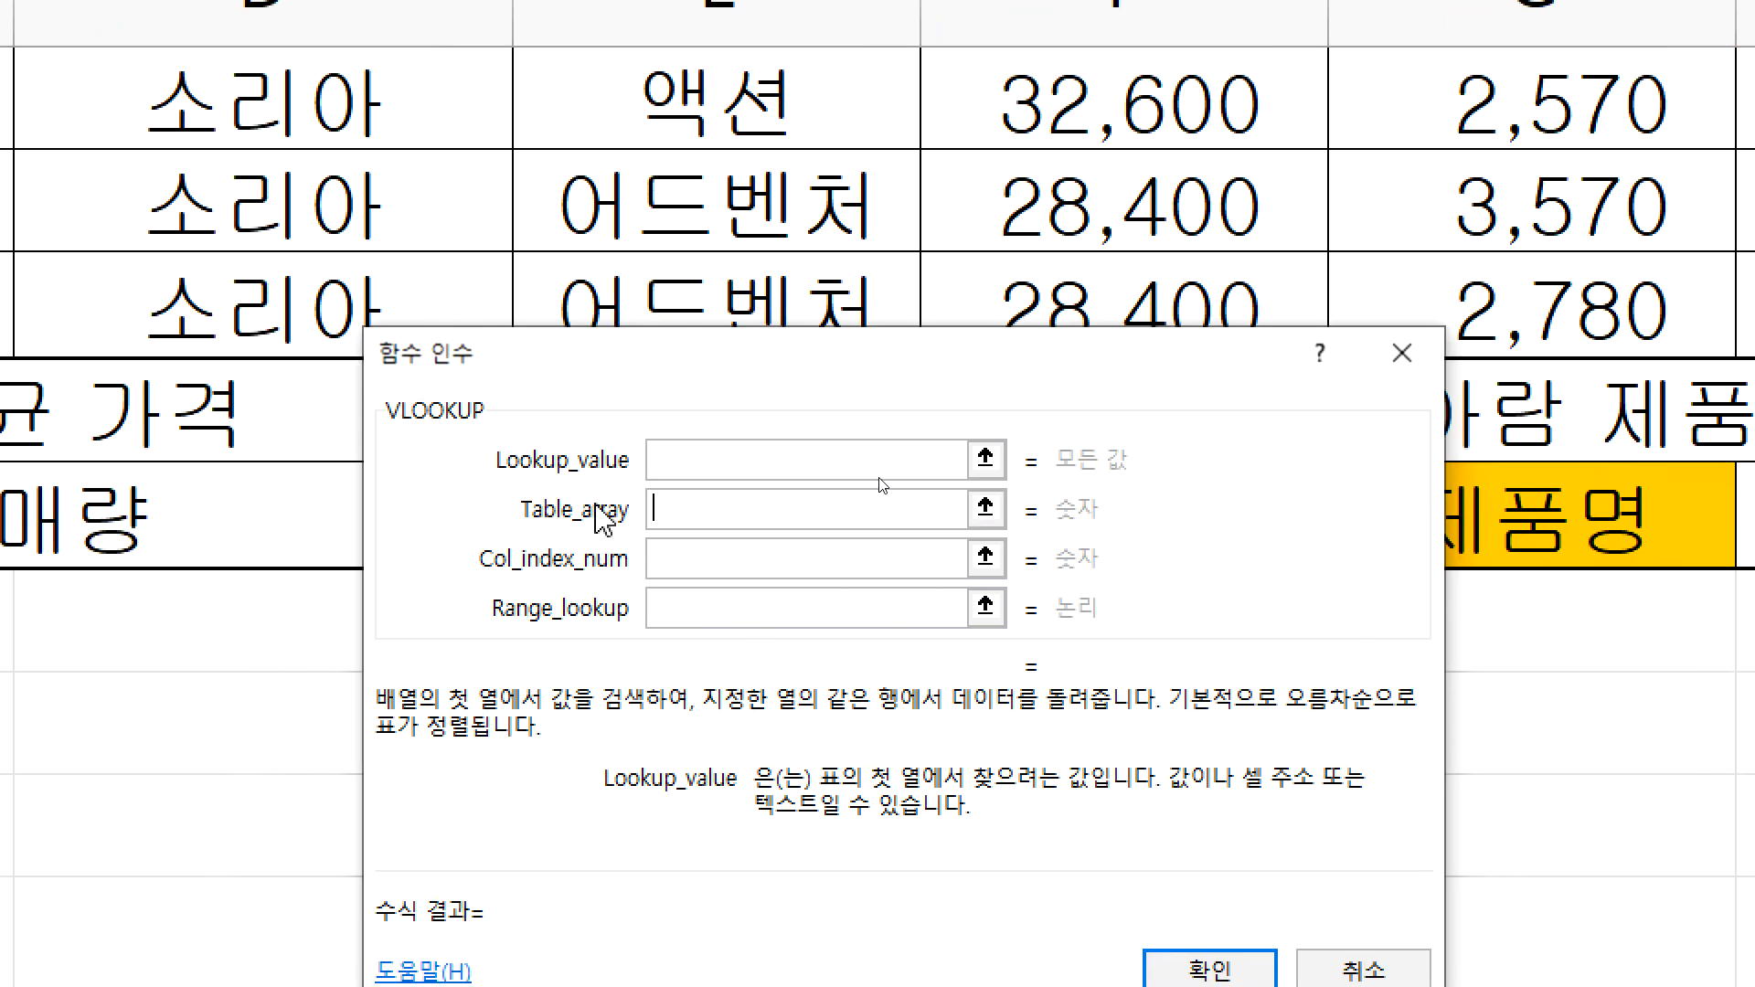
pyautogui.click(1402, 353)
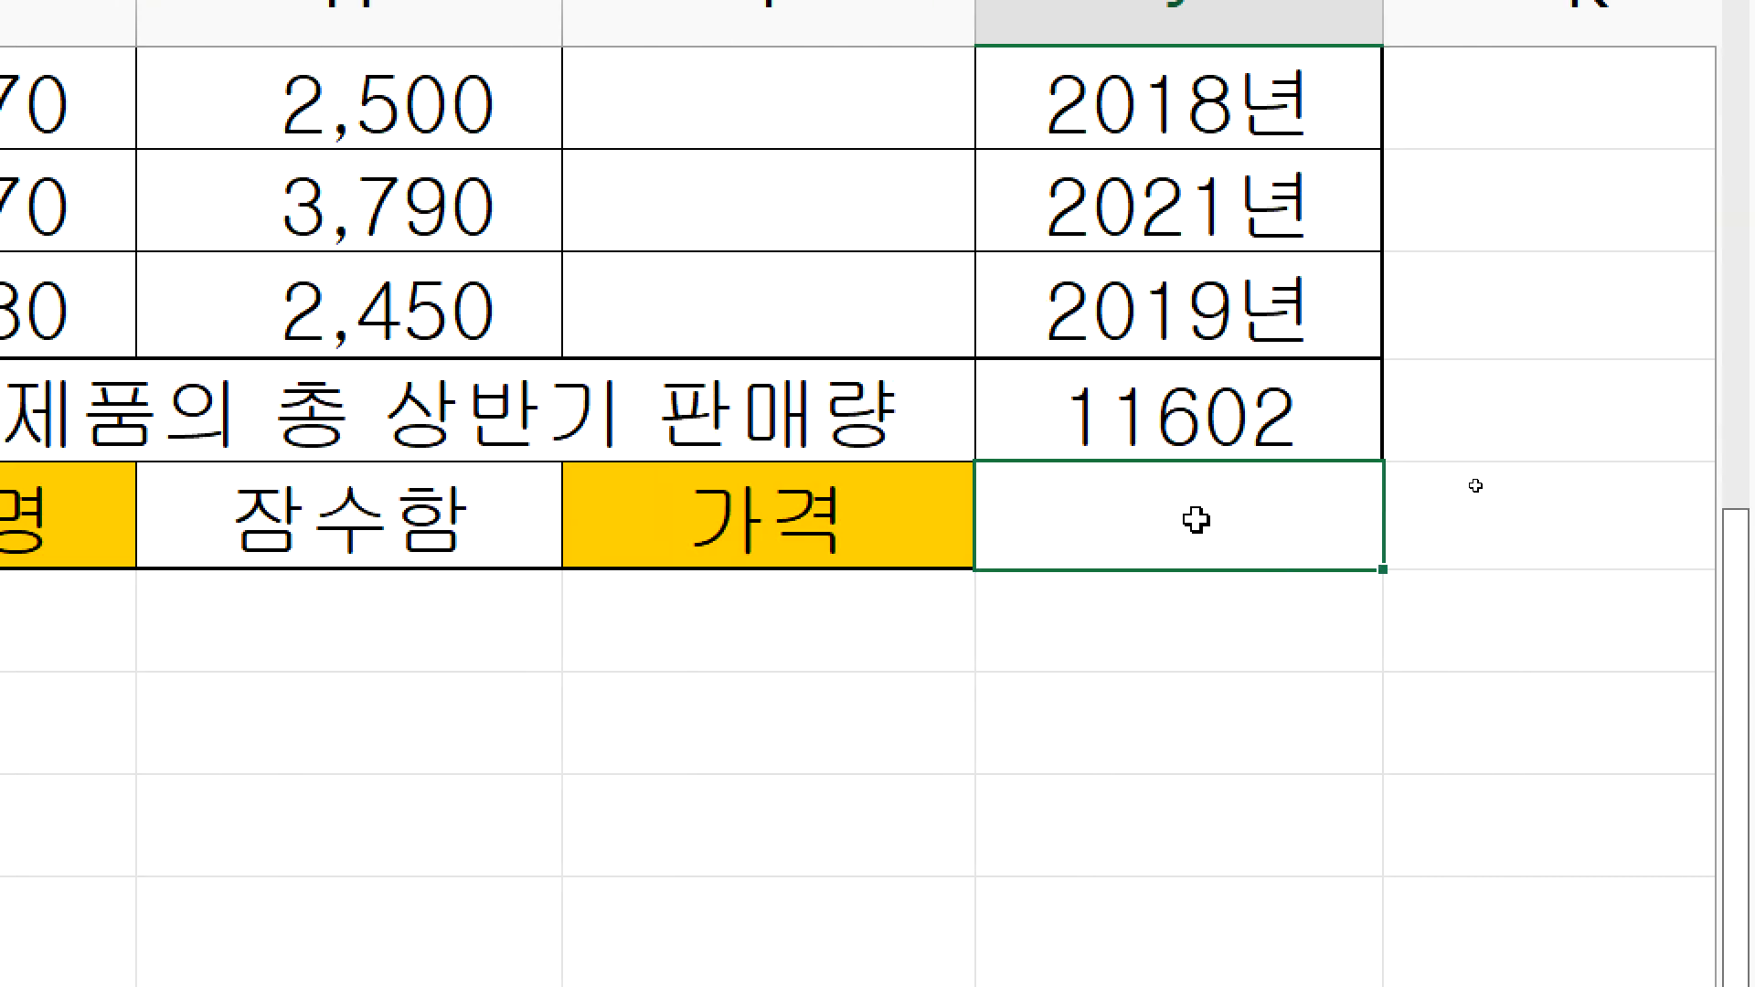
# - Start a new VLOOKUP formula in J14 and open its function arguments
pyautogui.write('=VLO')
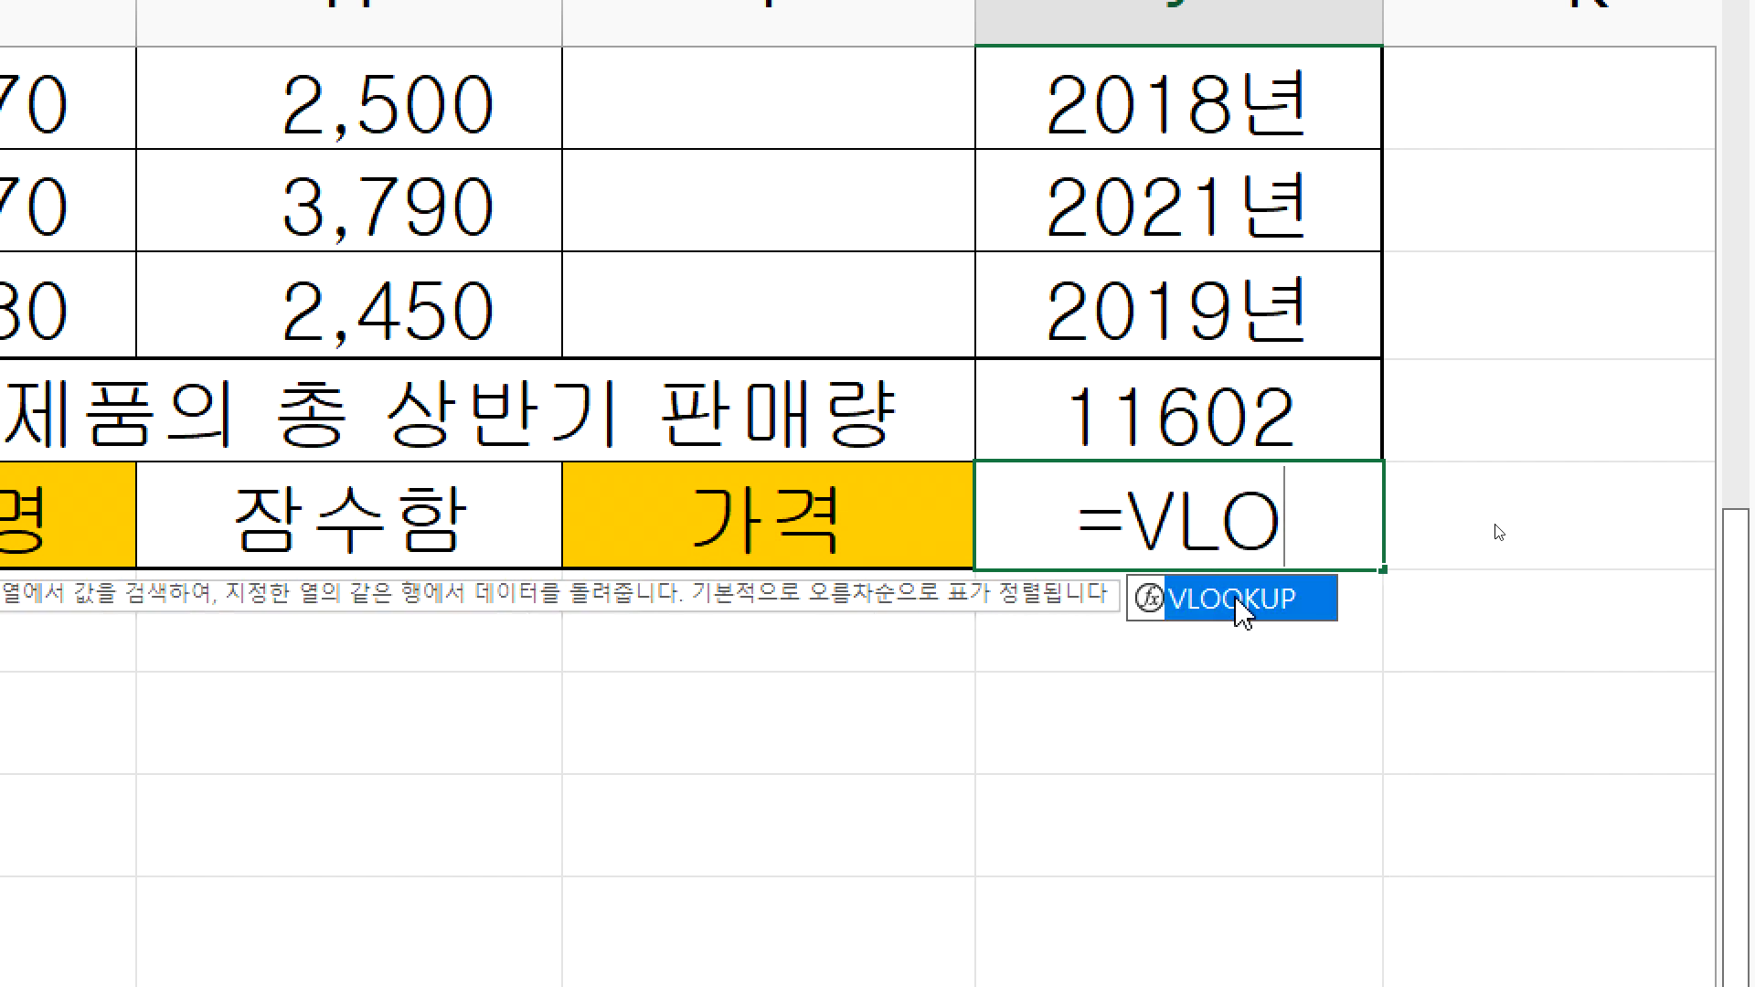
pyautogui.doubleClick(1236, 599)
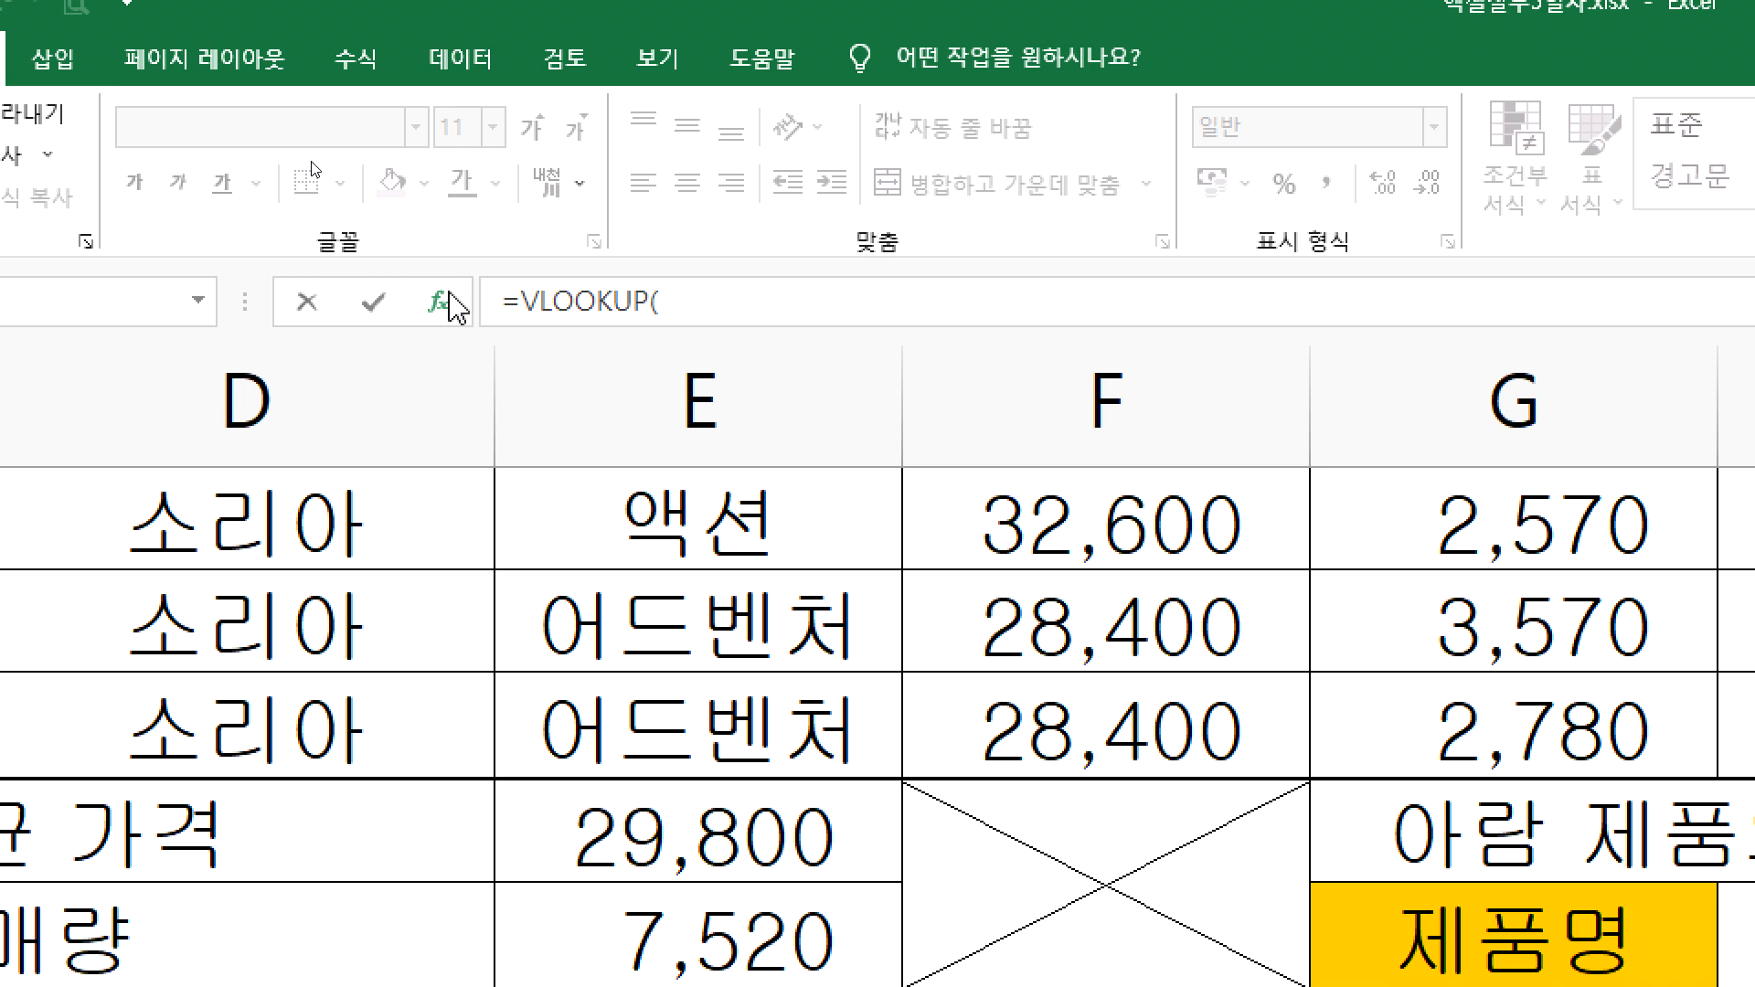
pyautogui.click(454, 305)
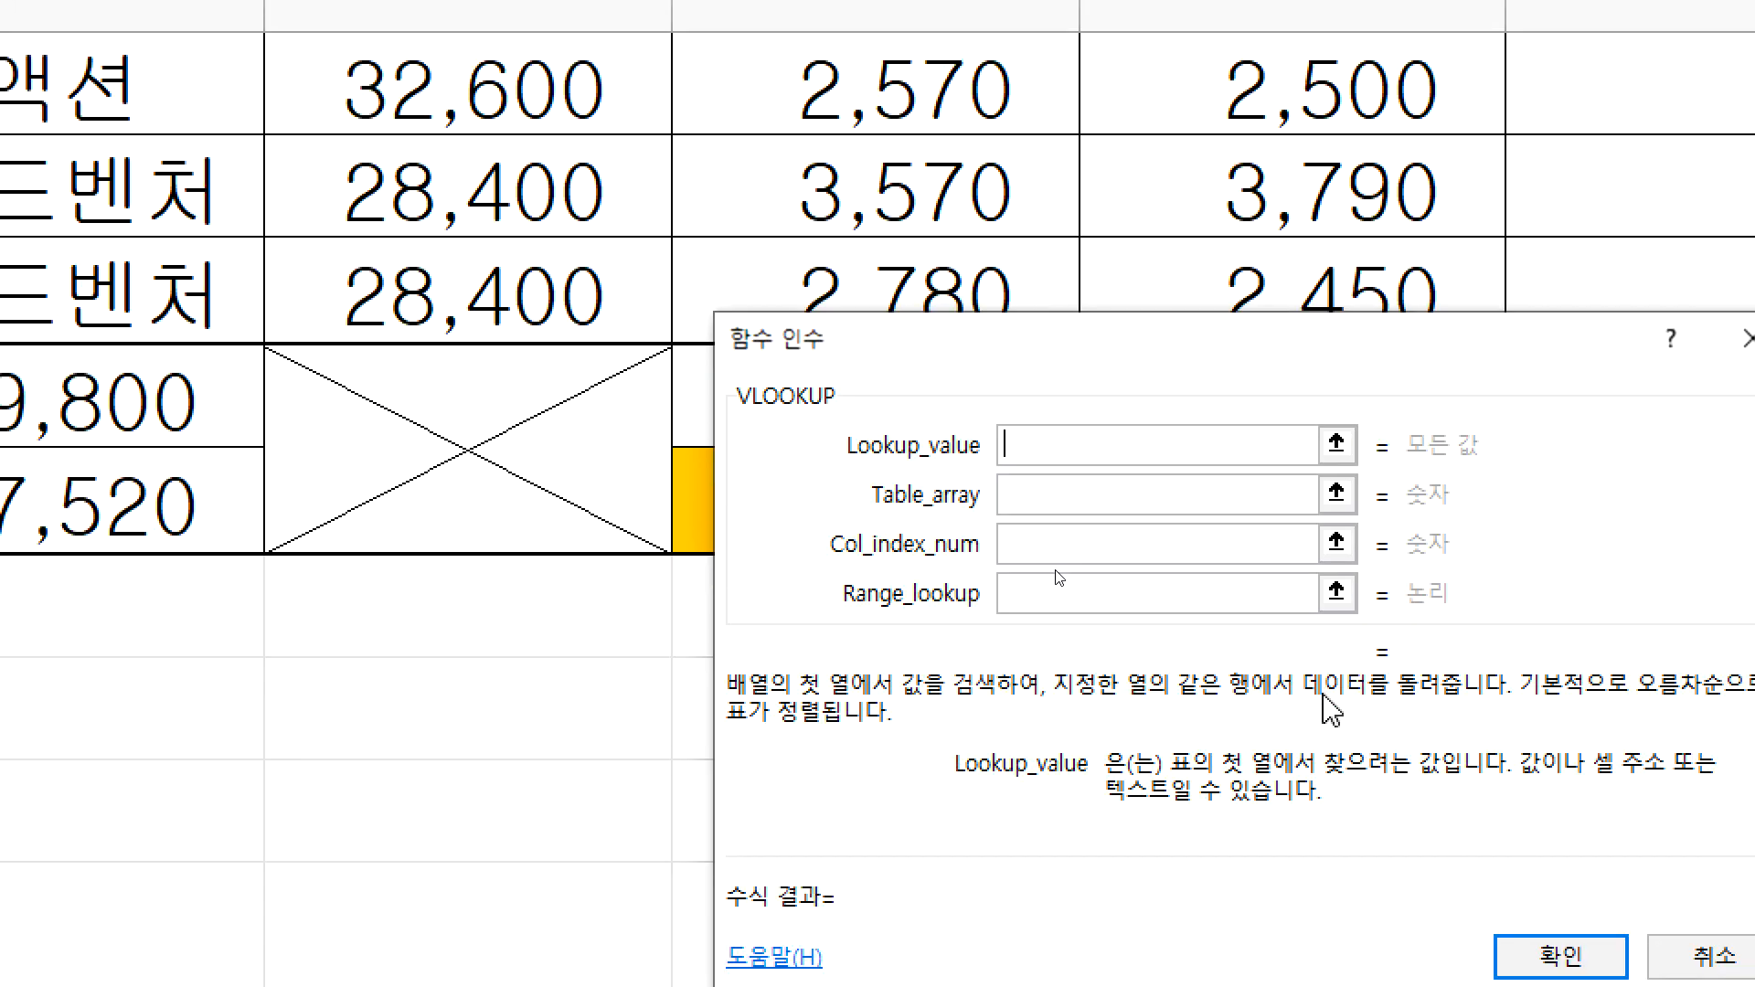
# - Move the arguments dialog clear of the table and set the VLOOKUP Table_array to C5:G12
pyautogui.moveTo(945, 366); pyautogui.dragTo(621, 240)
pyautogui.moveTo(614, 457); pyautogui.dragTo(611, 469)
pyautogui.scroll(3, 559, 560)
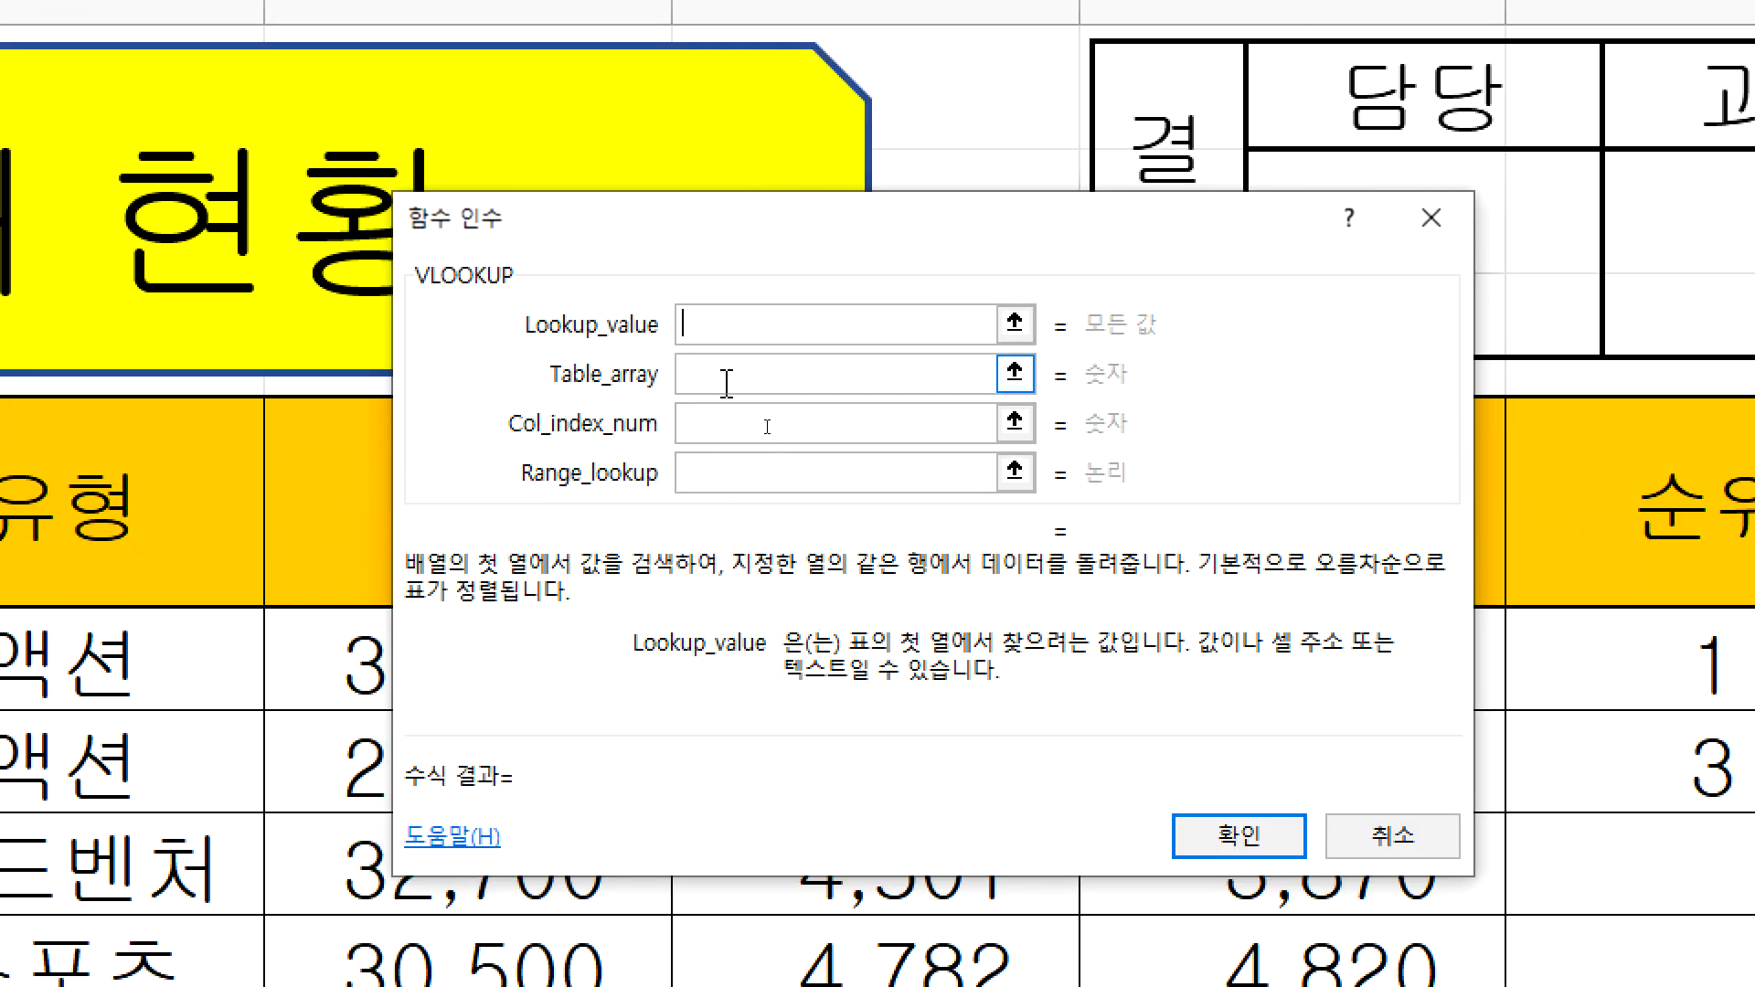
pyautogui.click(719, 376)
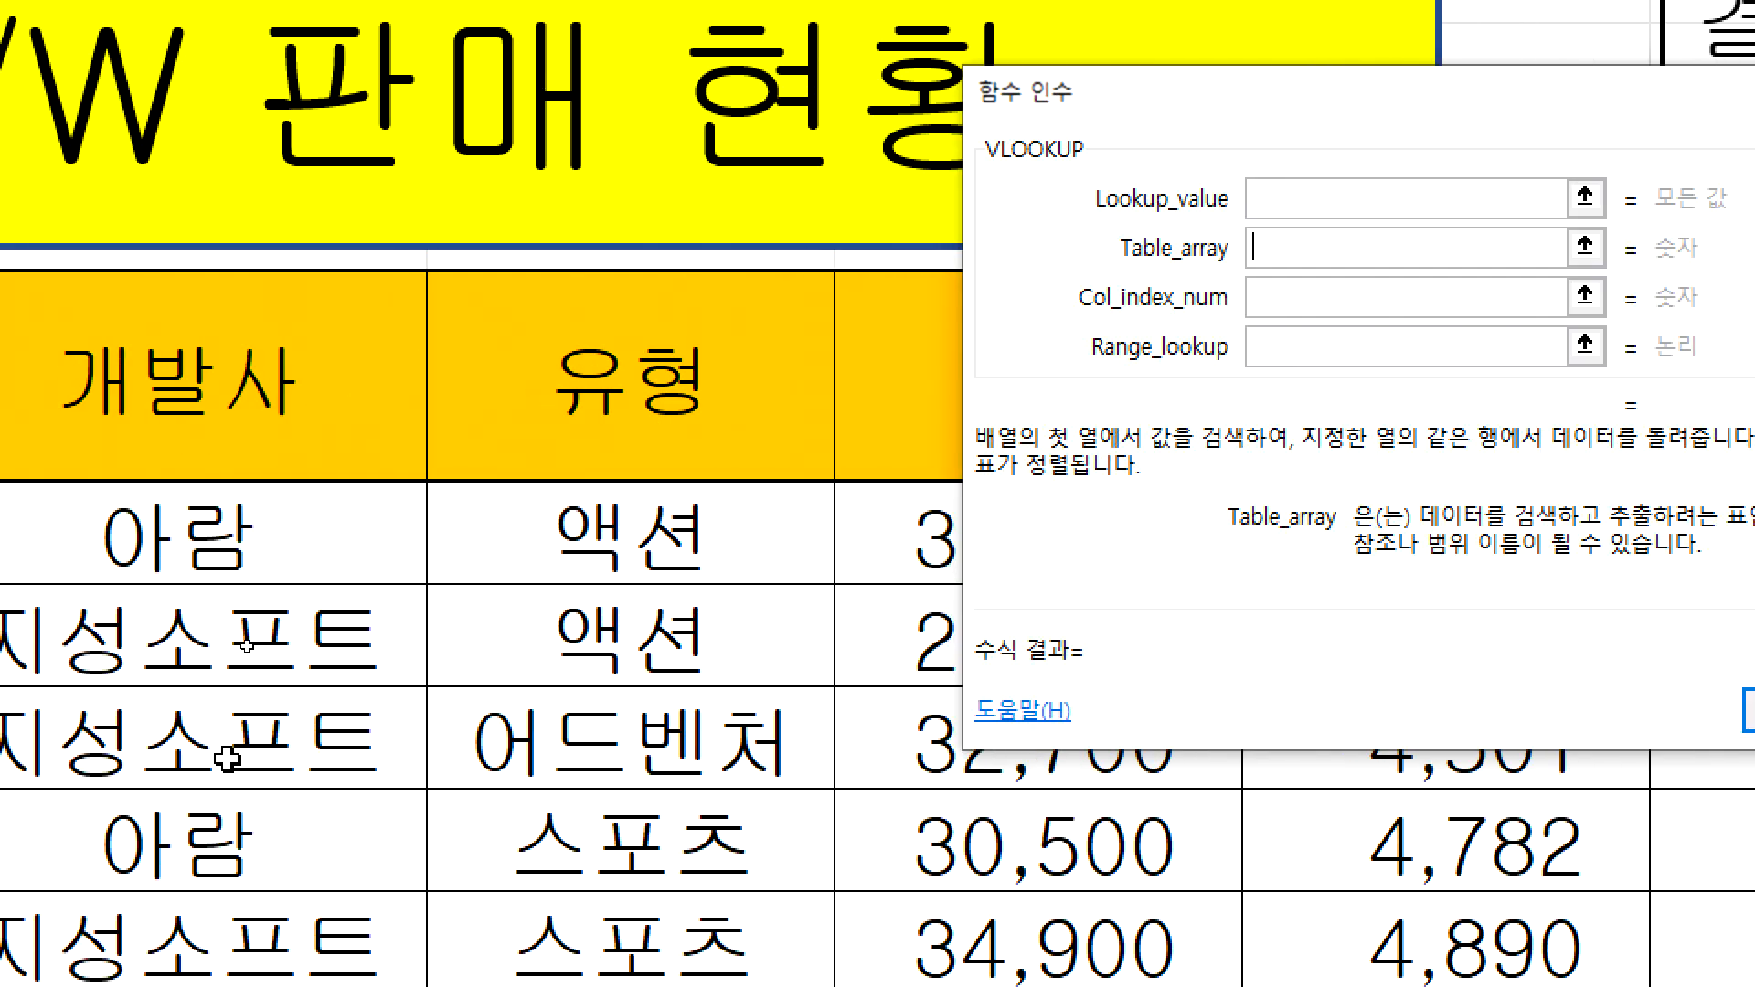
pyautogui.click(312, 527)
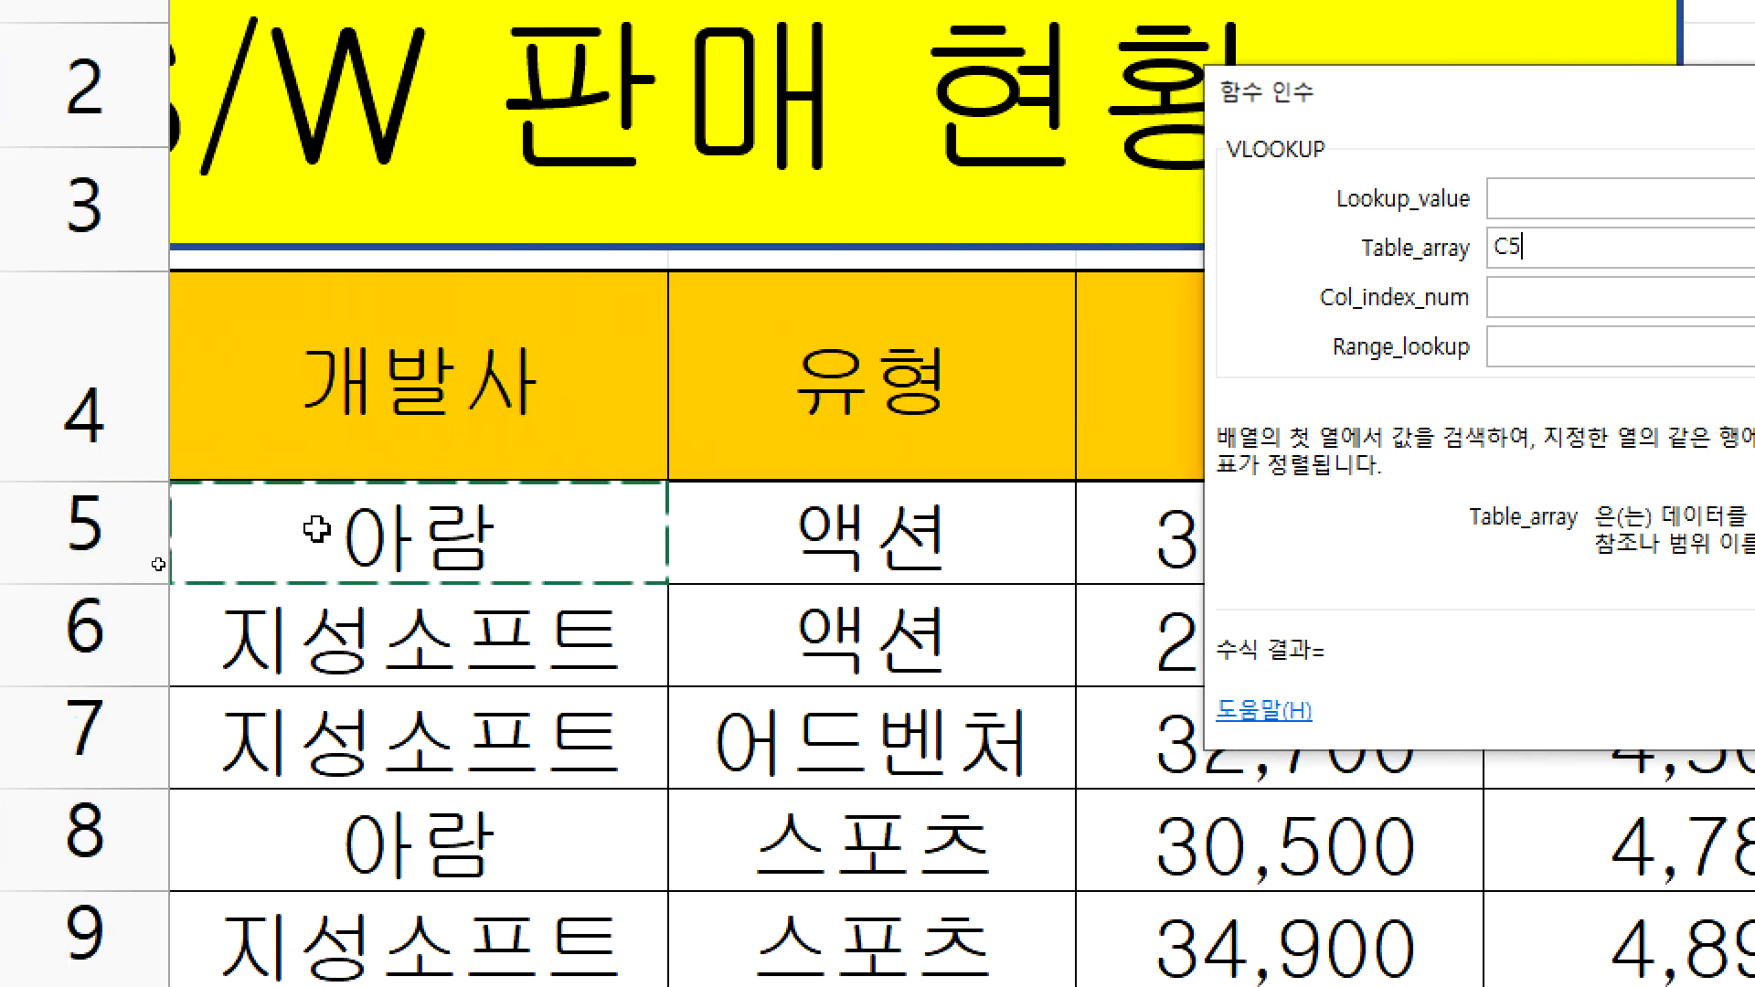
pyautogui.moveTo(313, 543); pyautogui.dragTo(1754, 565)
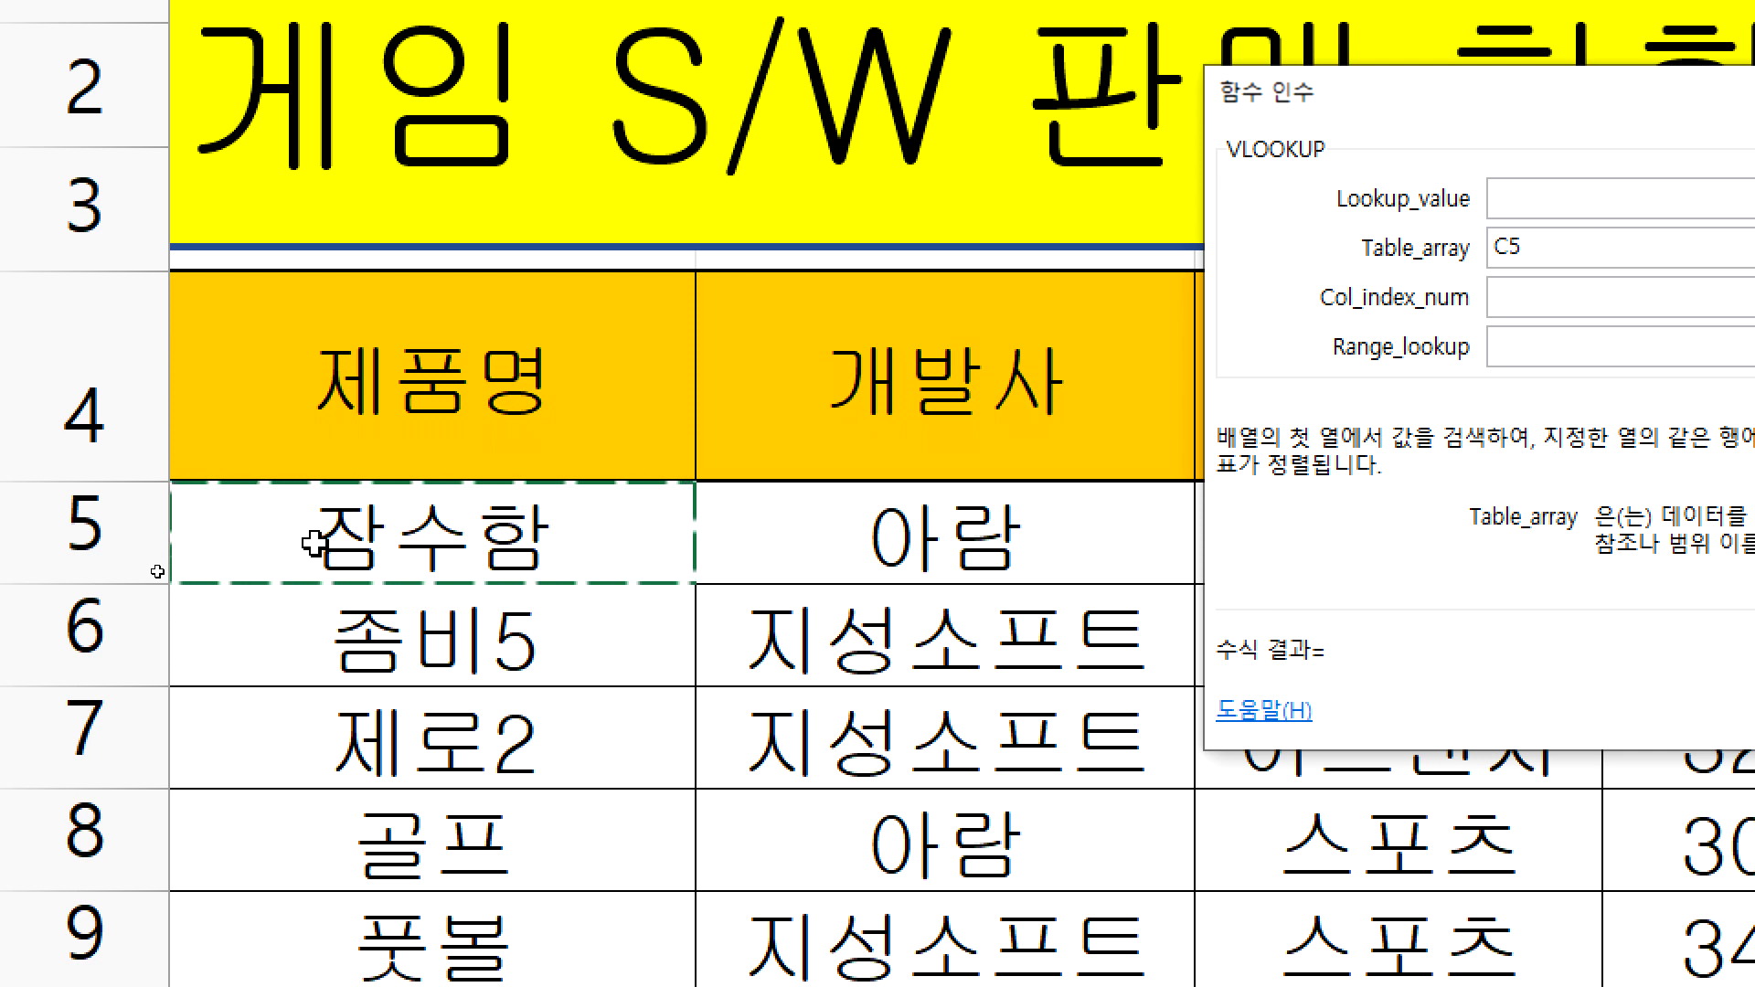
pyautogui.moveTo(1540, 565); pyautogui.dragTo(1487, 986)
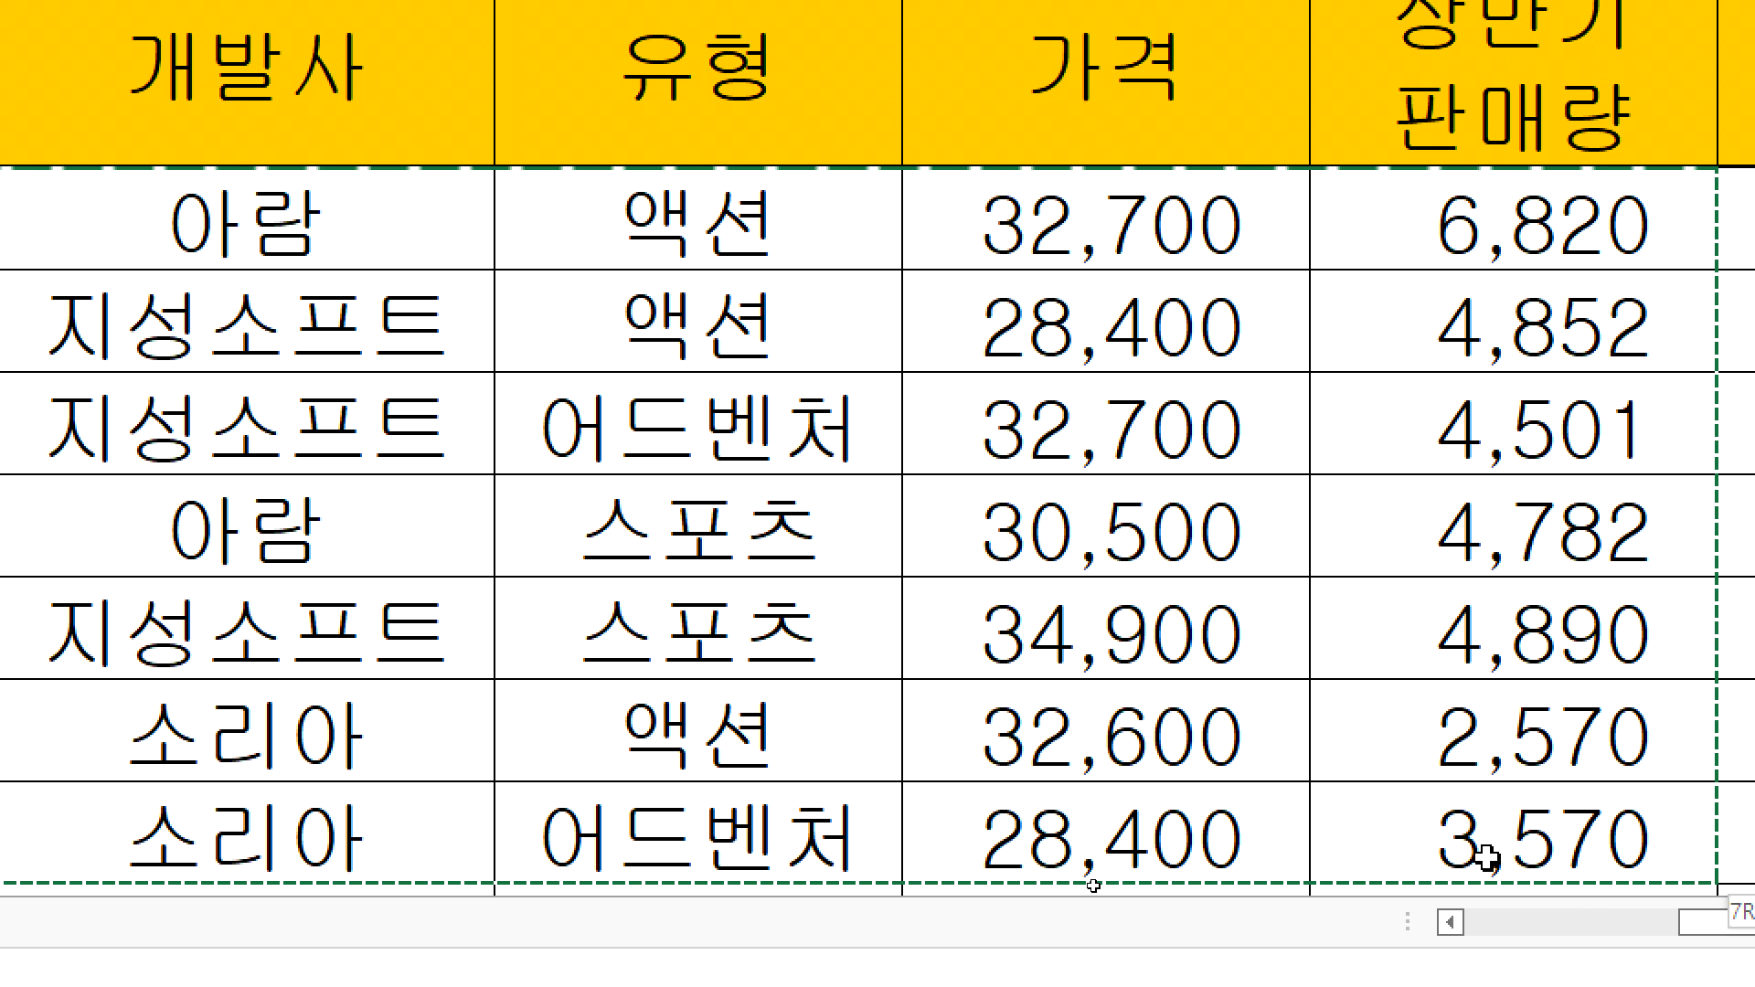
pyautogui.moveTo(1485, 859); pyautogui.dragTo(1526, 533)
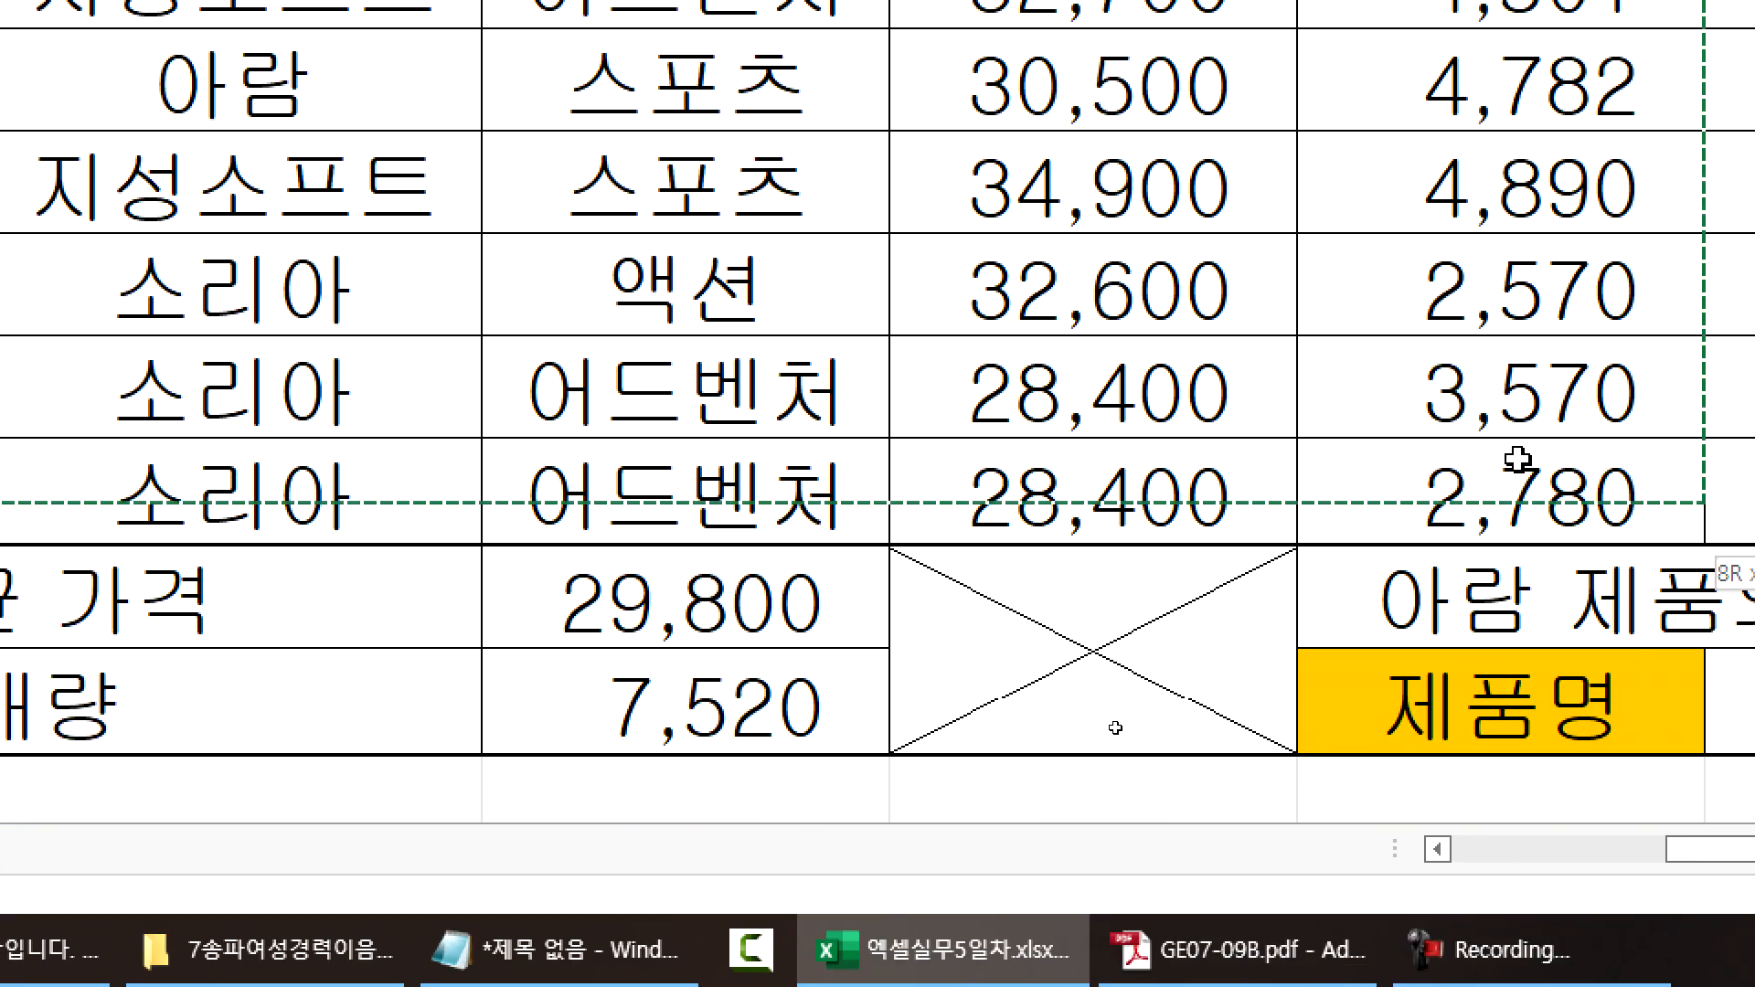
pyautogui.moveTo(1517, 459); pyautogui.dragTo(1513, 485)
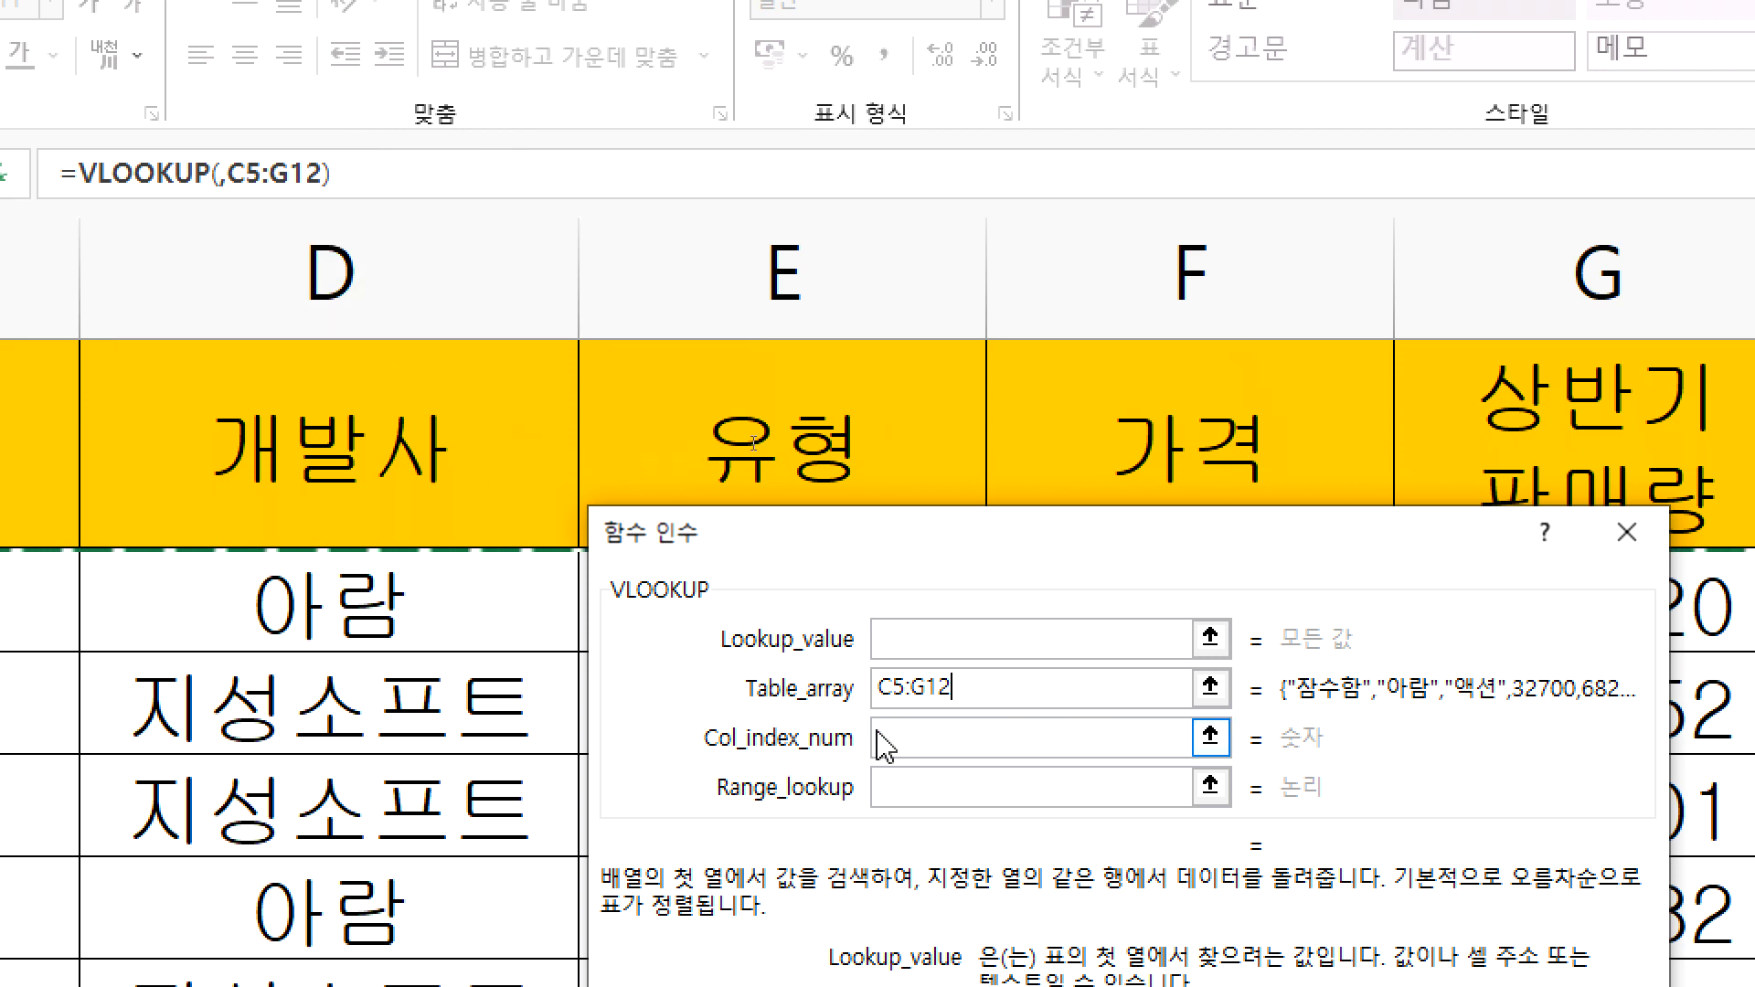
# - Set the VLOOKUP Lookup_value to the chosen product name in H14 and Col_index_num to 5
pyautogui.click(903, 645)
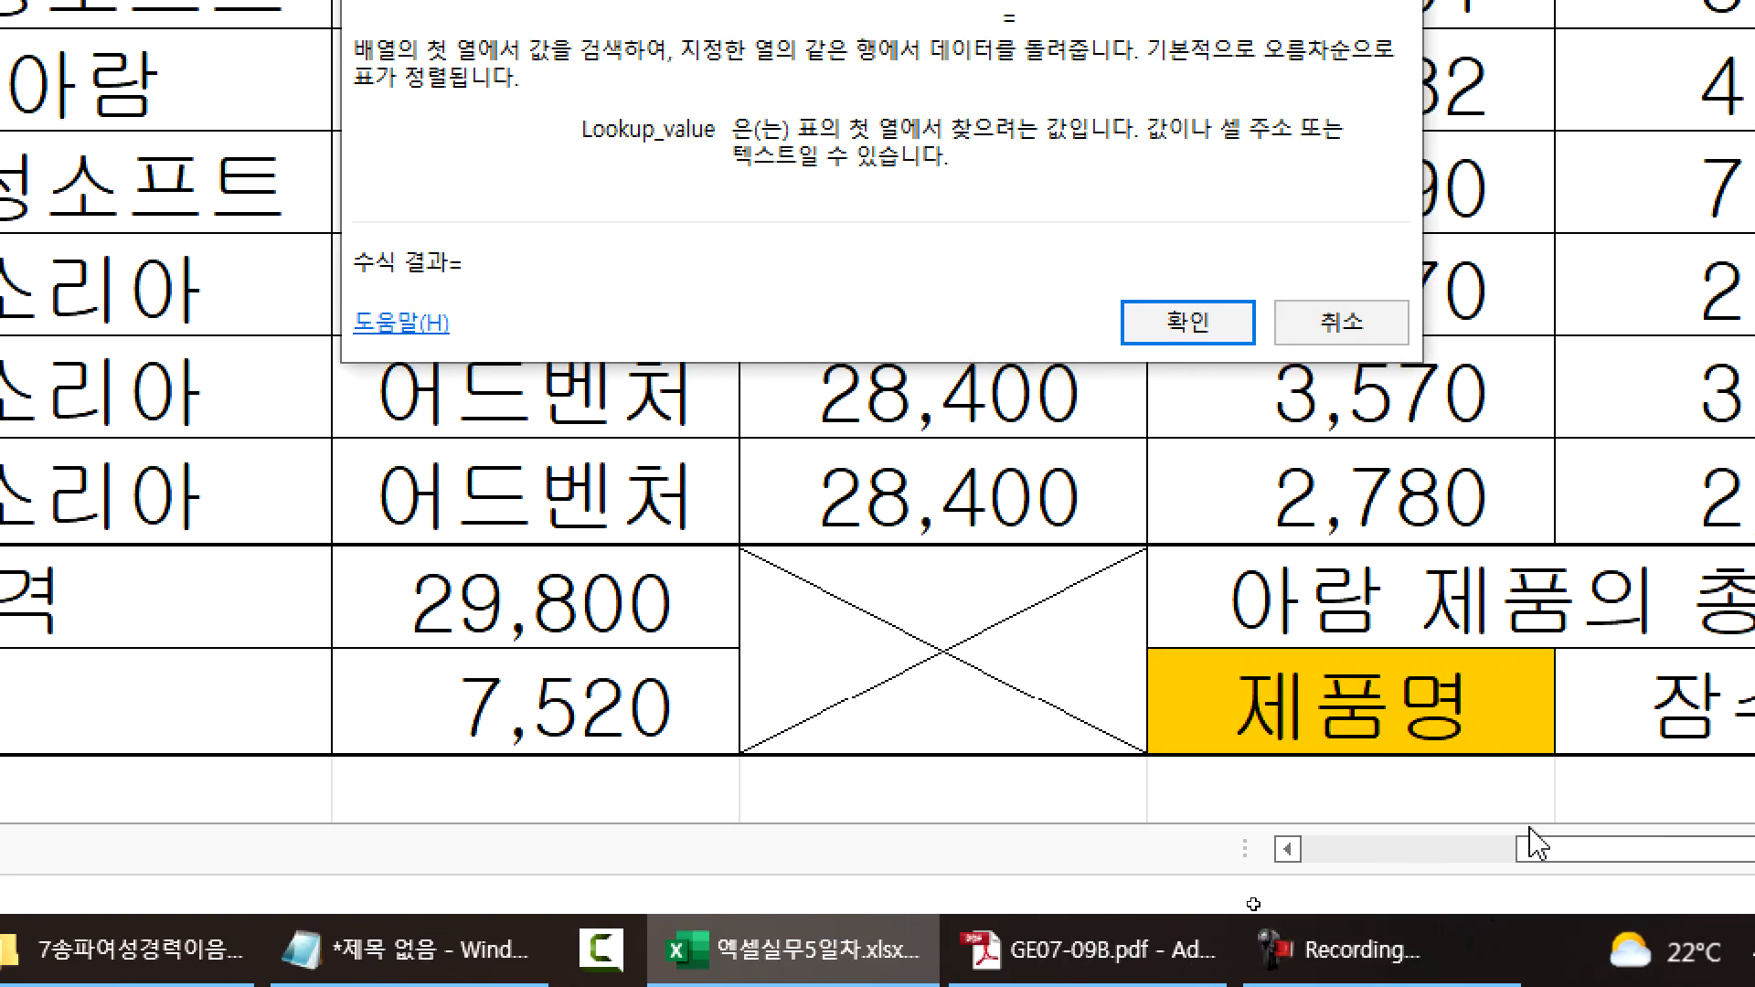
pyautogui.click(1163, 697)
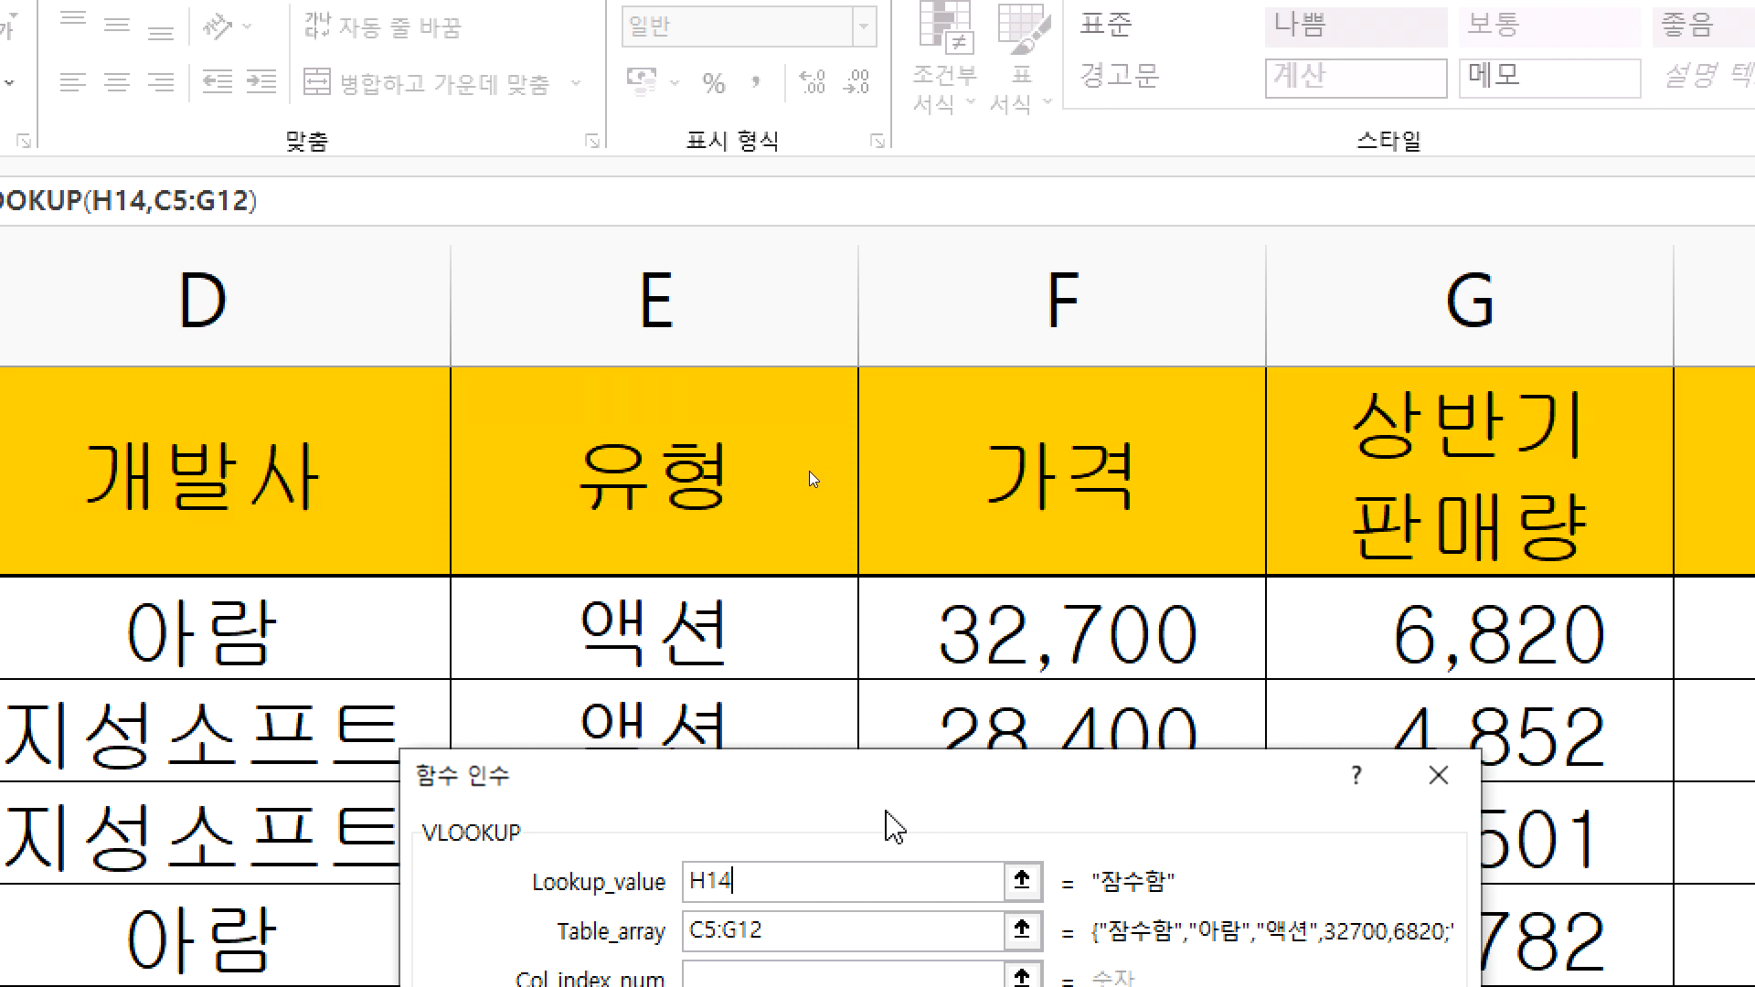
pyautogui.moveTo(870, 792); pyautogui.dragTo(683, 397)
pyautogui.click(523, 601)
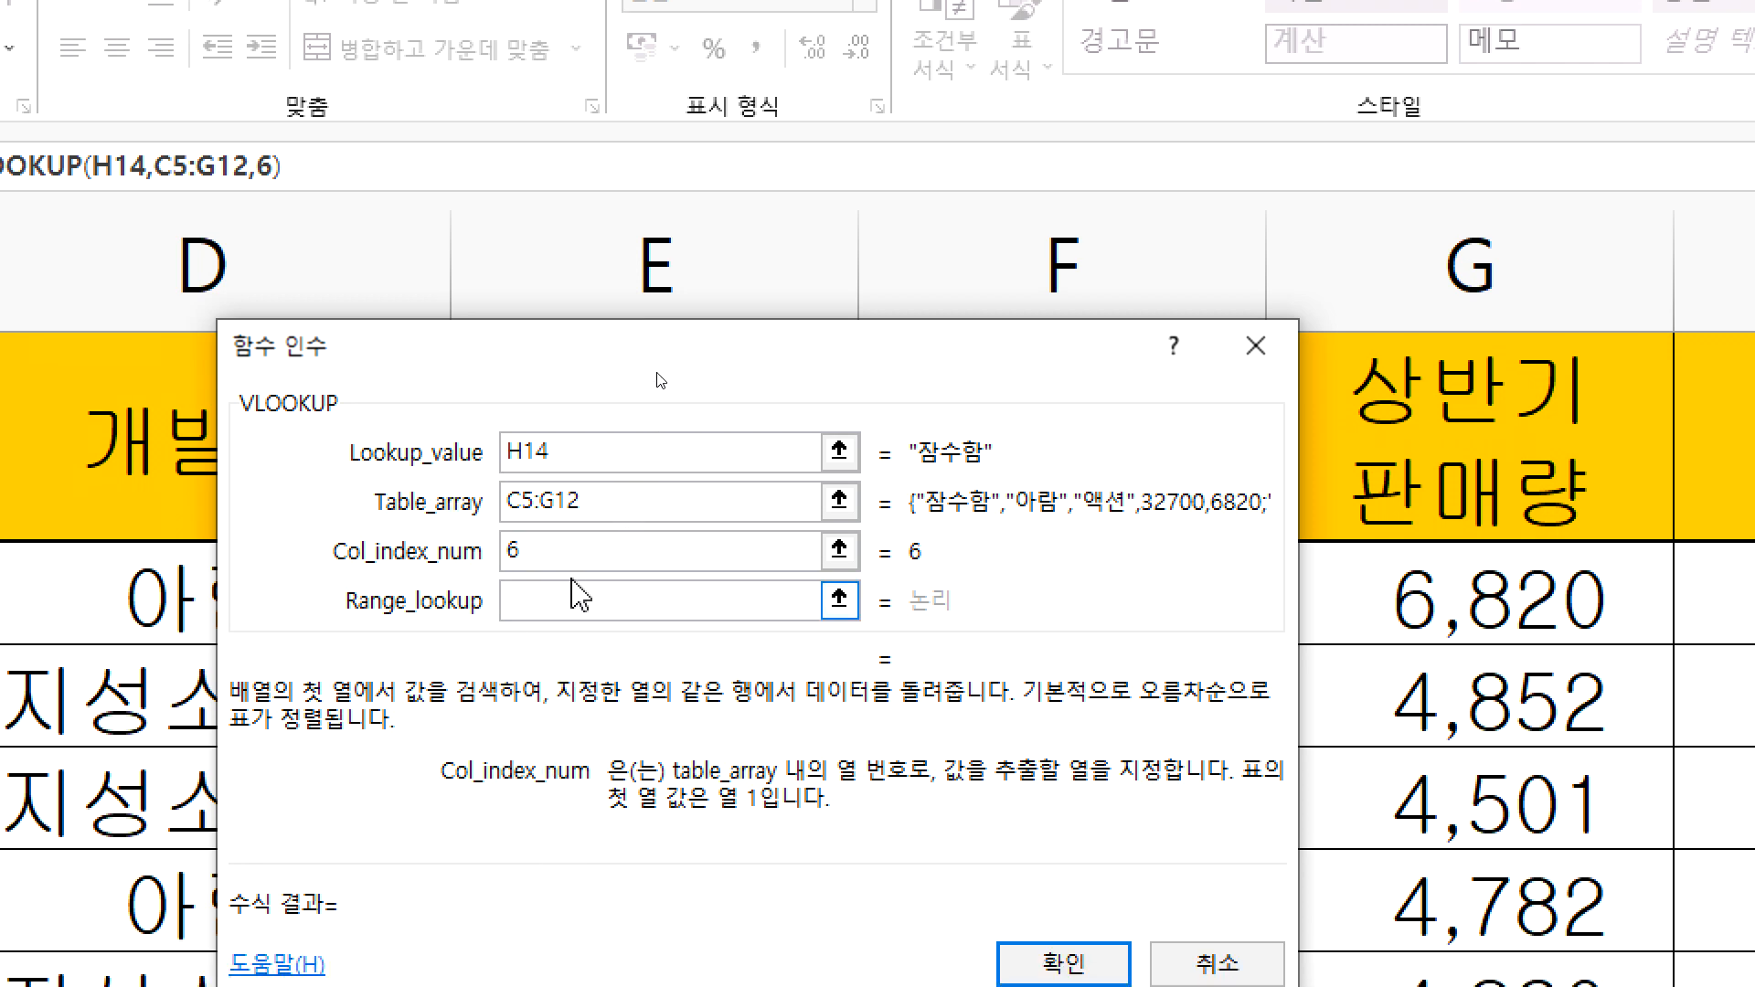
pyautogui.click(573, 624)
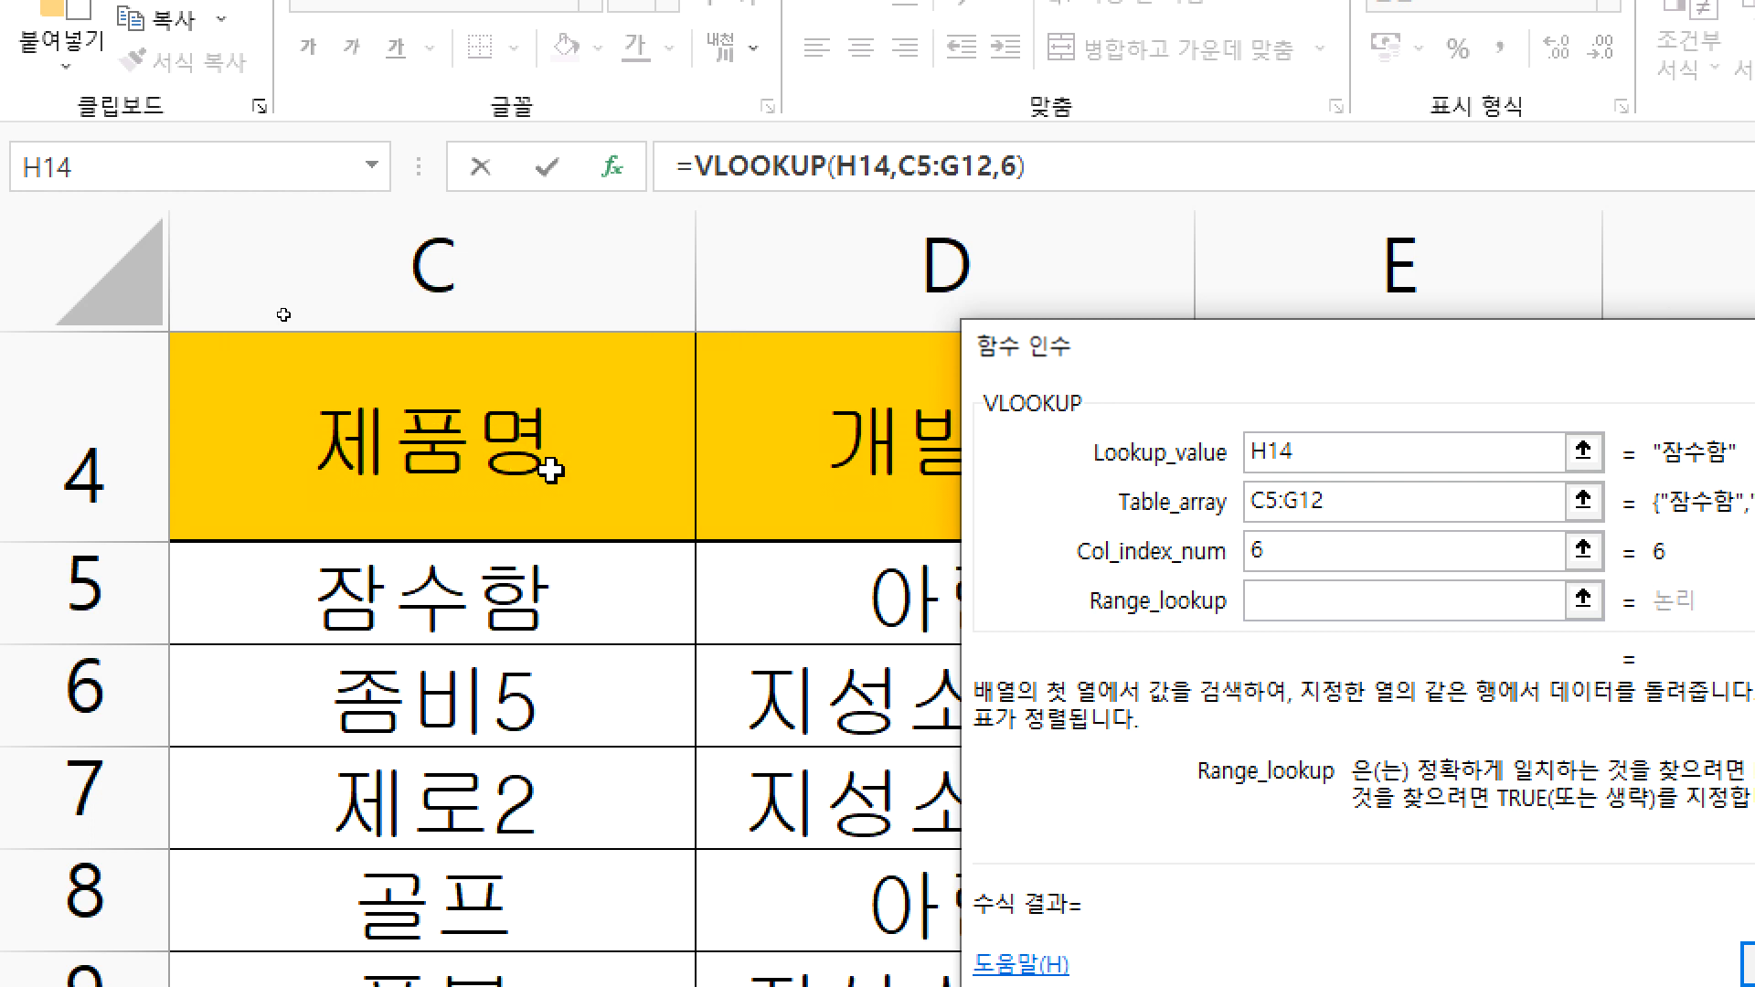
pyautogui.moveTo(1199, 372); pyautogui.dragTo(1134, 620)
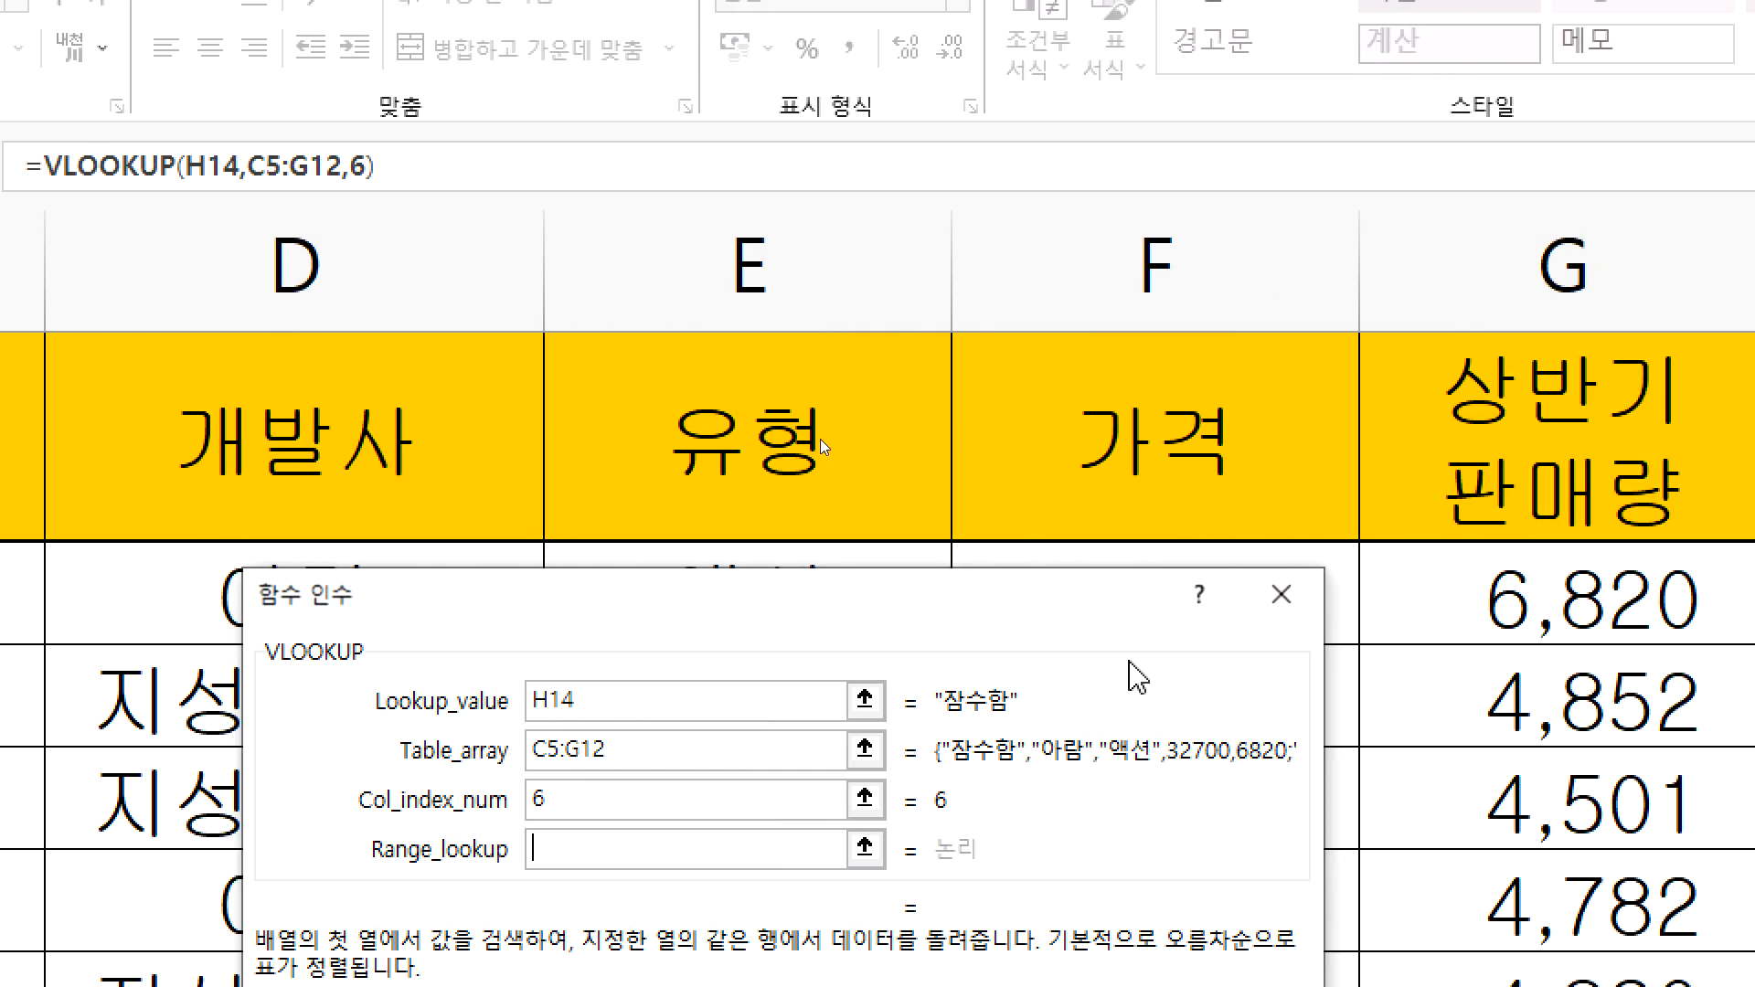
pyautogui.doubleClick(558, 734)
pyautogui.write('5')
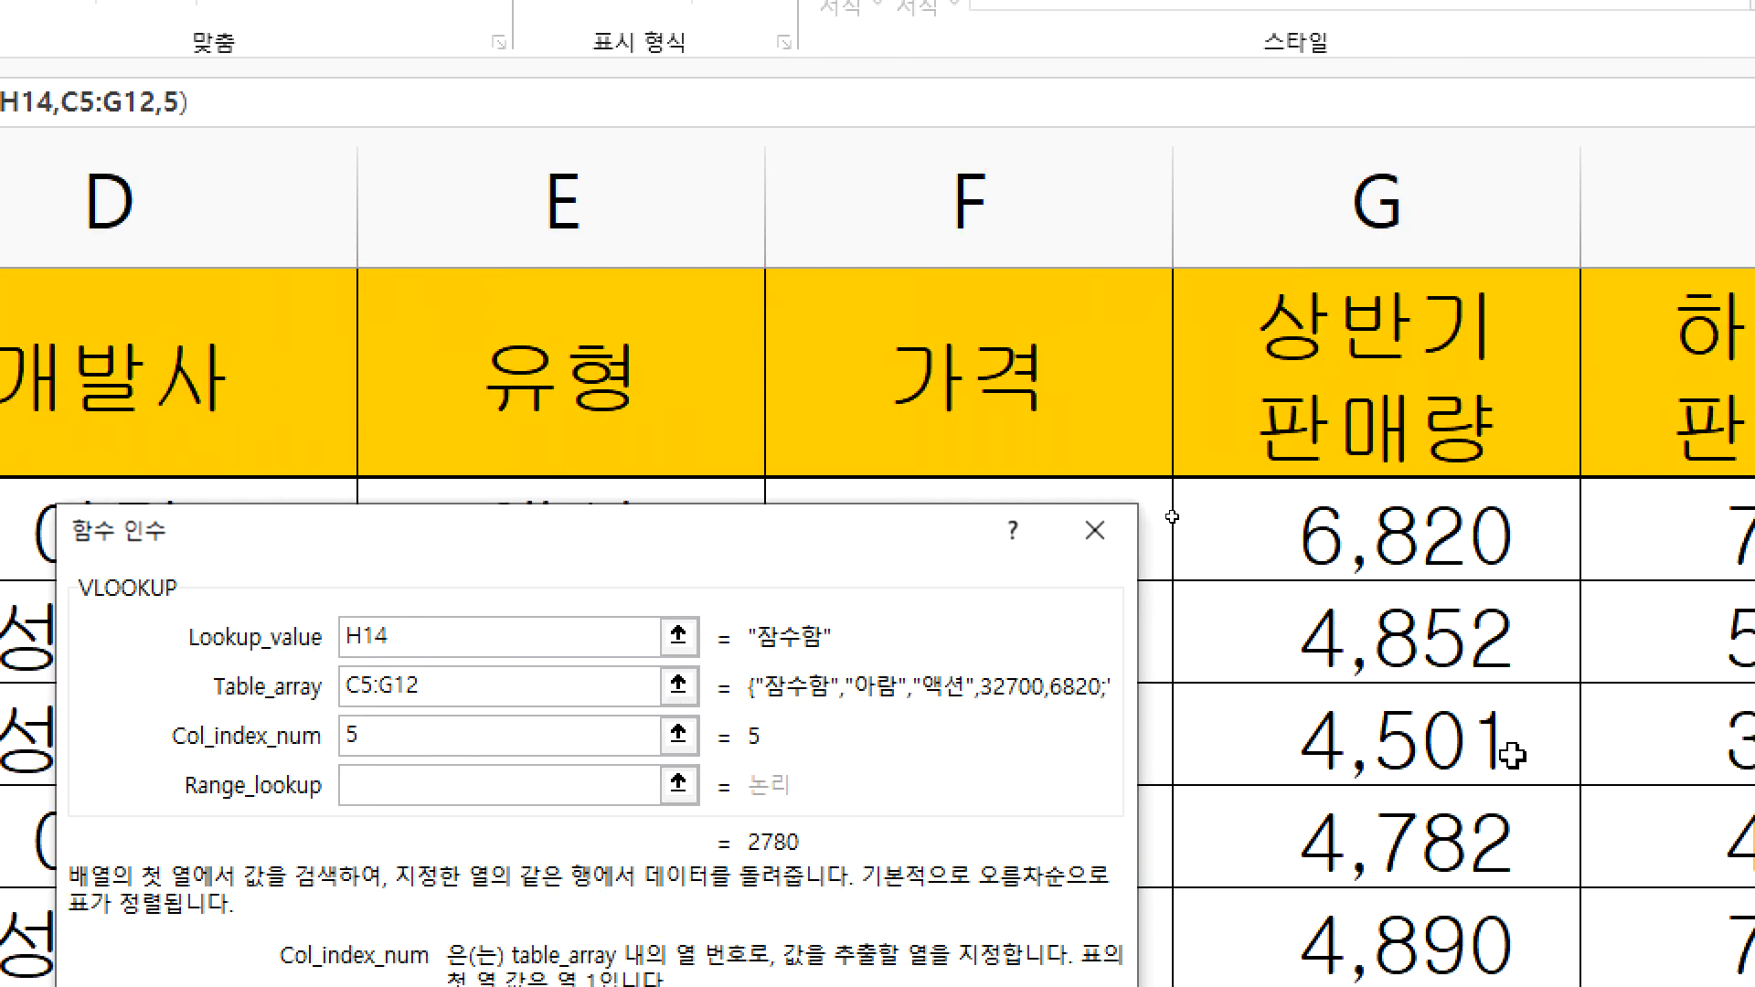
# - Set the VLOOKUP Range_lookup to 0 for an exact match and enter the formula in J14
pyautogui.moveTo(625, 535); pyautogui.dragTo(659, 555)
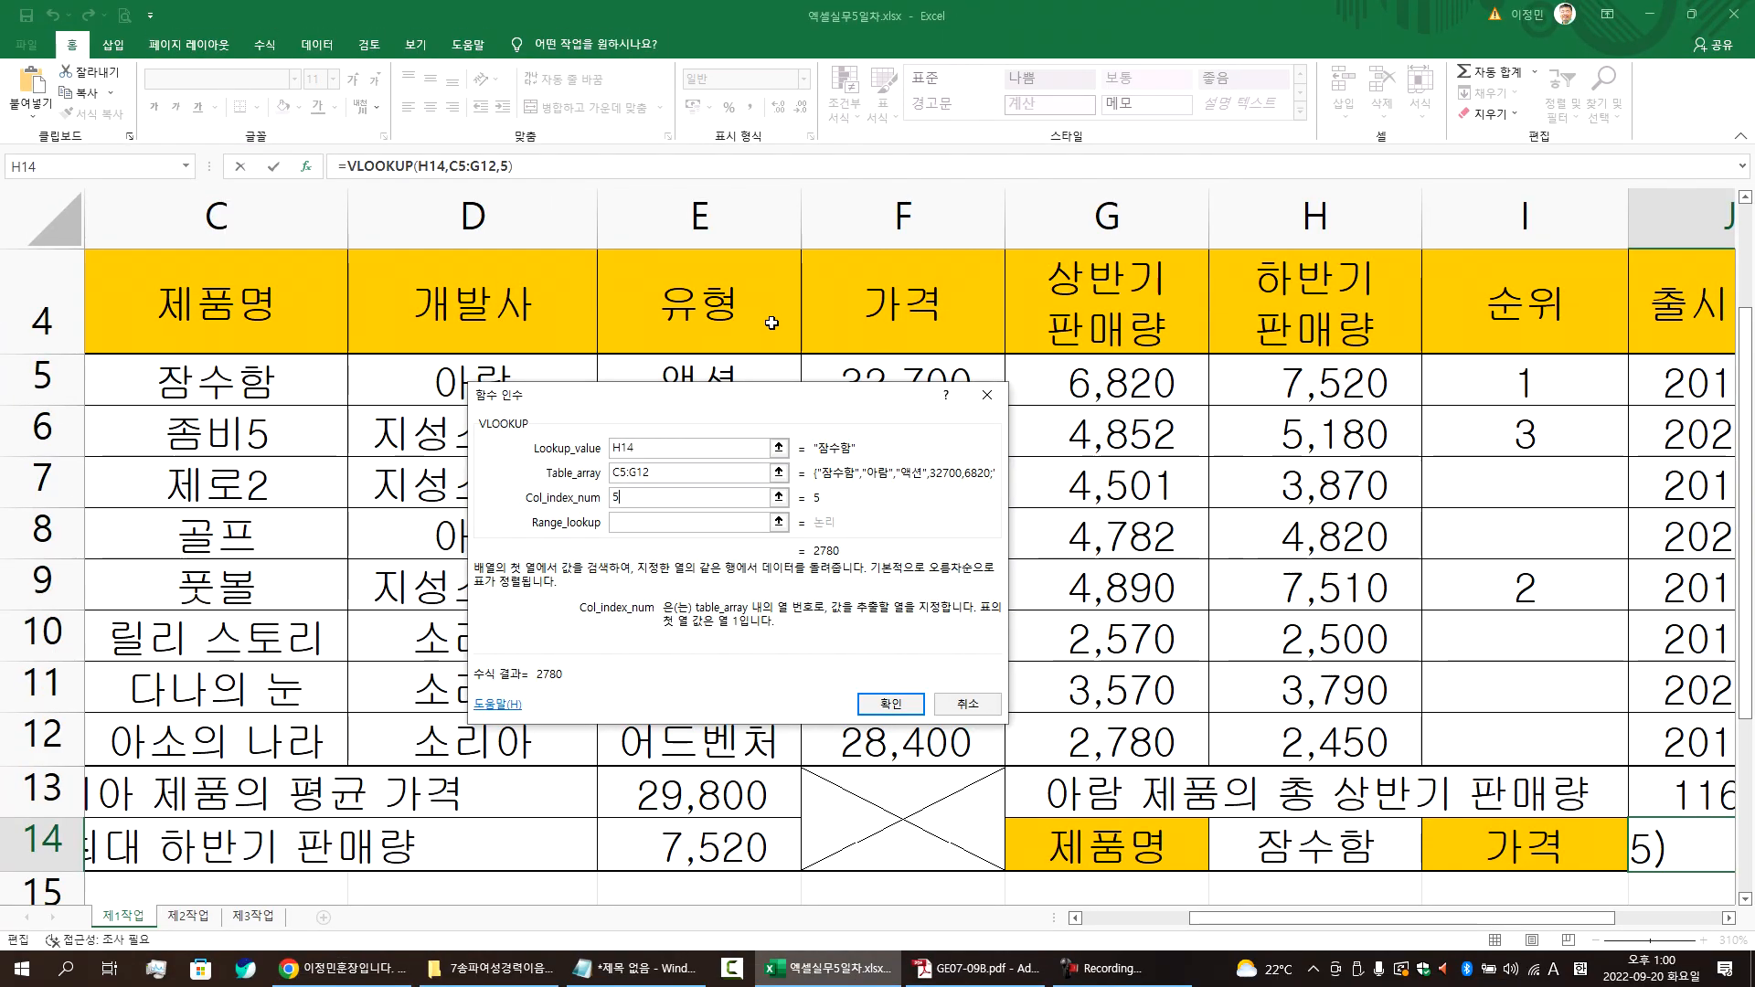
pyautogui.click(640, 527)
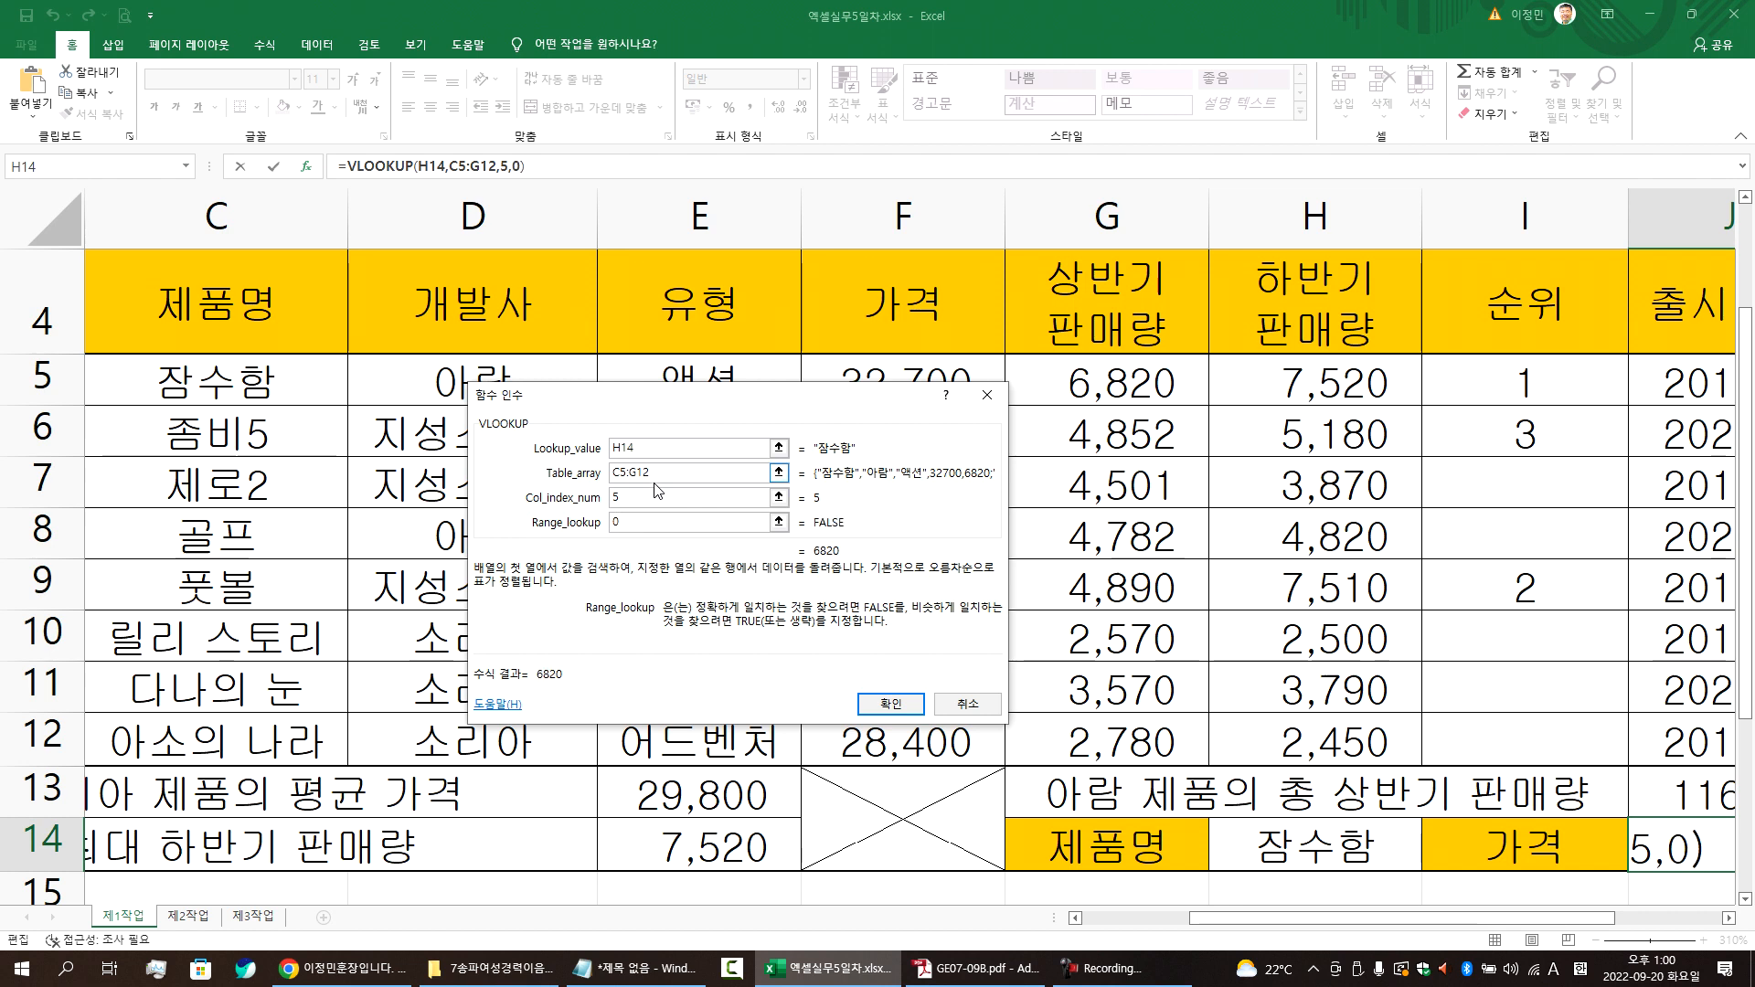
pyautogui.press('Tab')
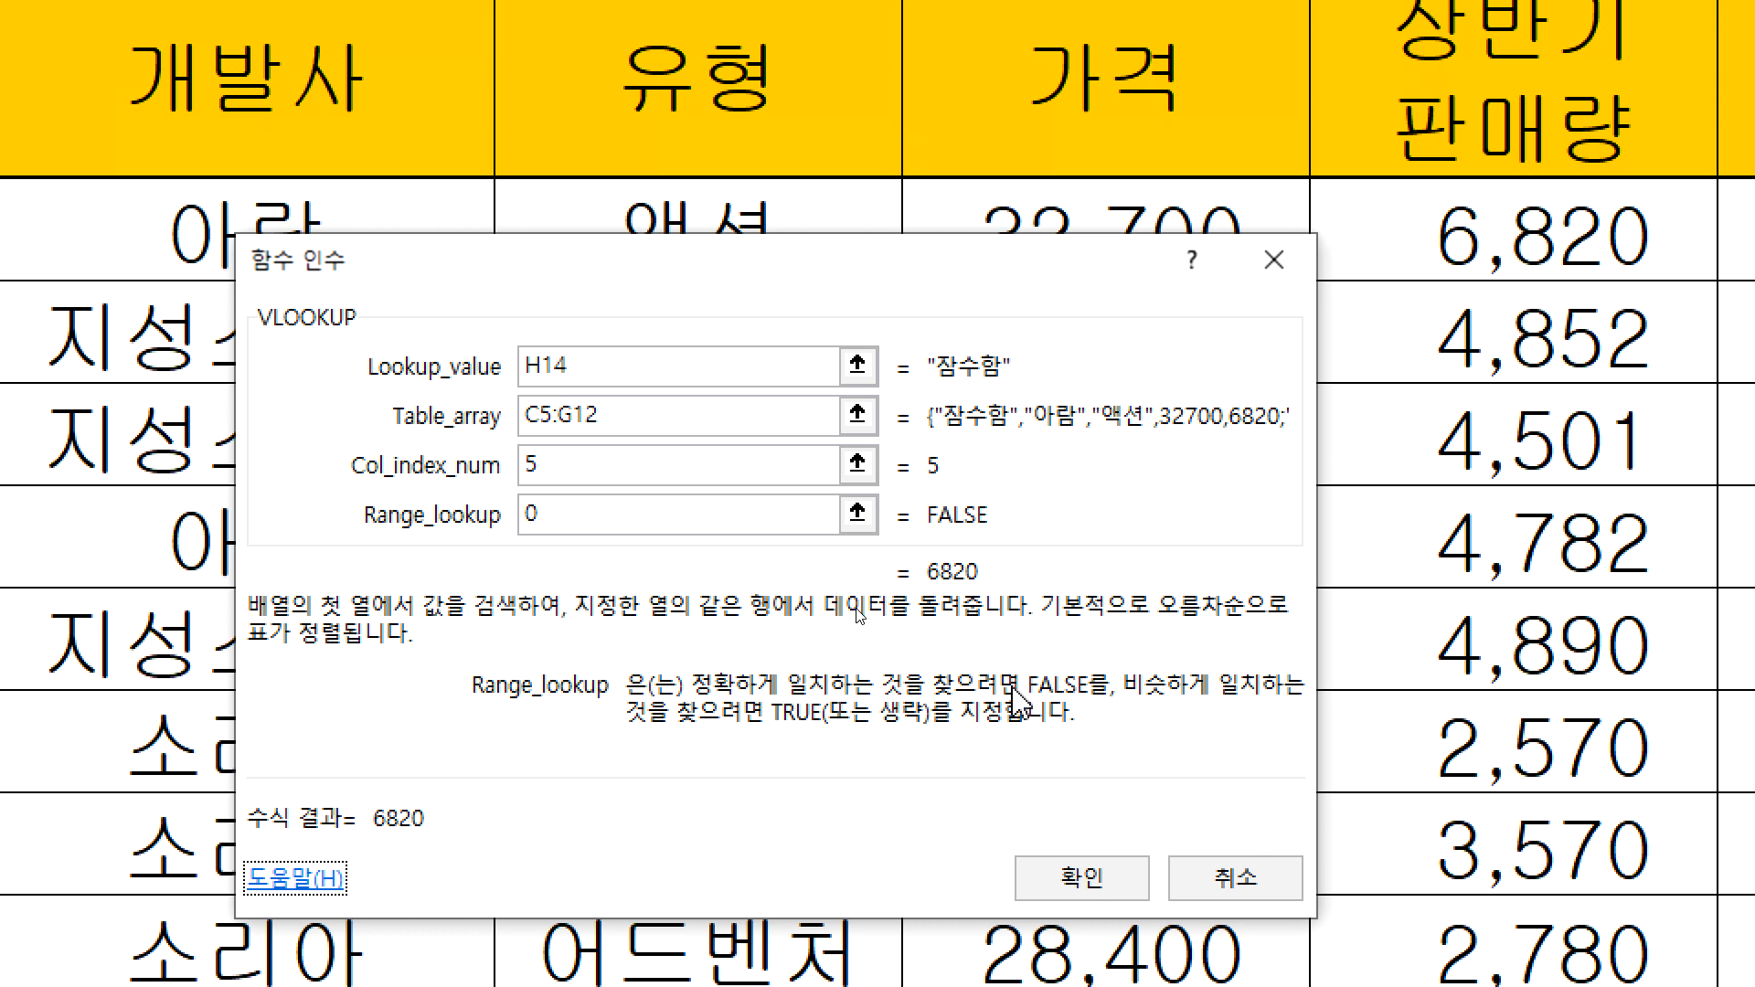
pyautogui.click(1084, 877)
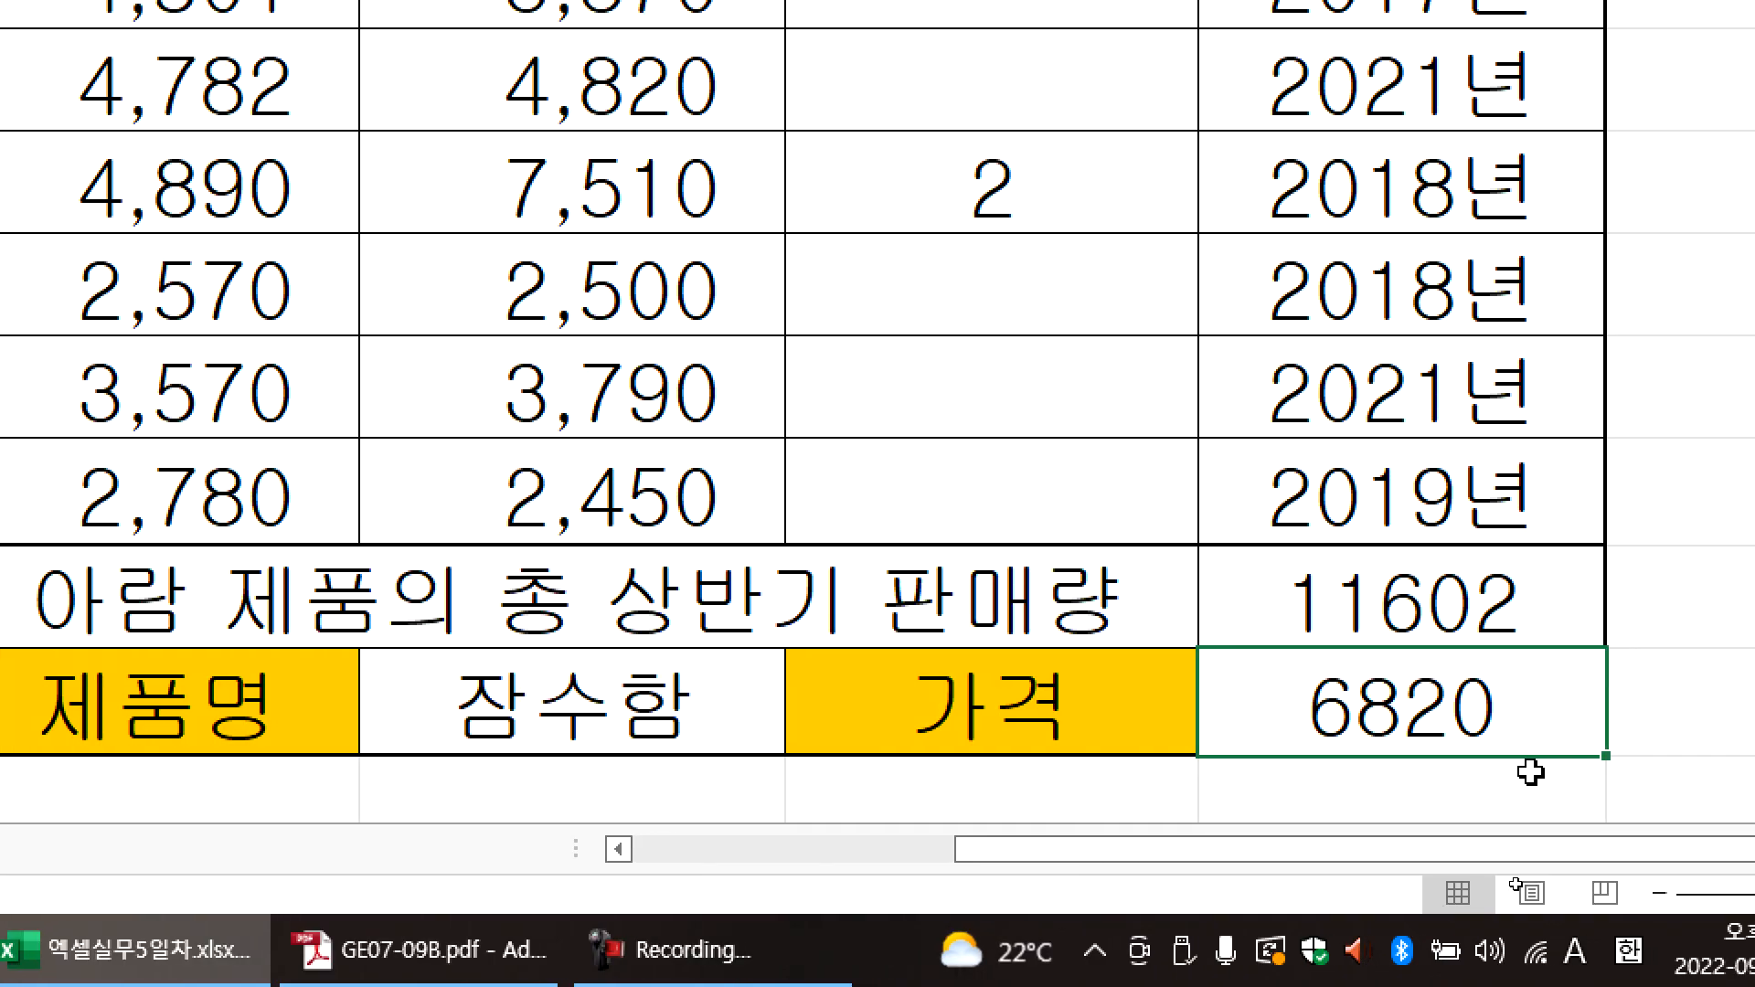
# - Test the J14 lookup by choosing 아소의 나라 and then 풋볼 as the product in H14
pyautogui.click(631, 722)
pyautogui.click(798, 738)
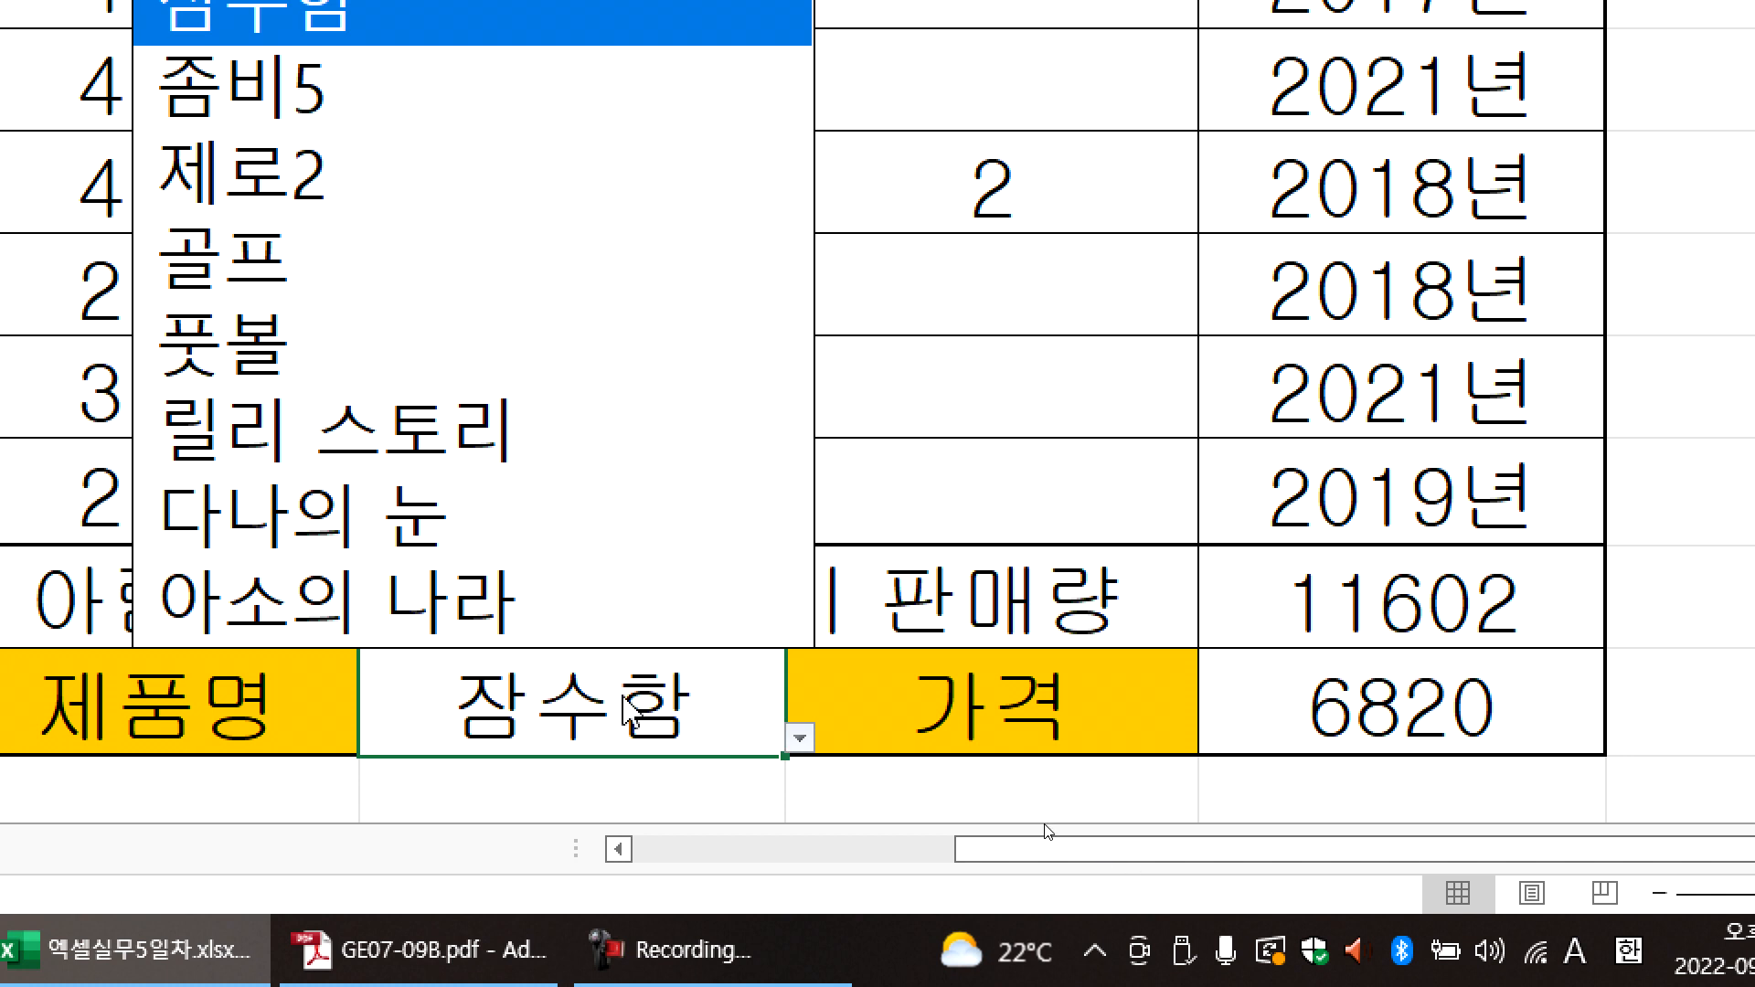
pyautogui.click(441, 624)
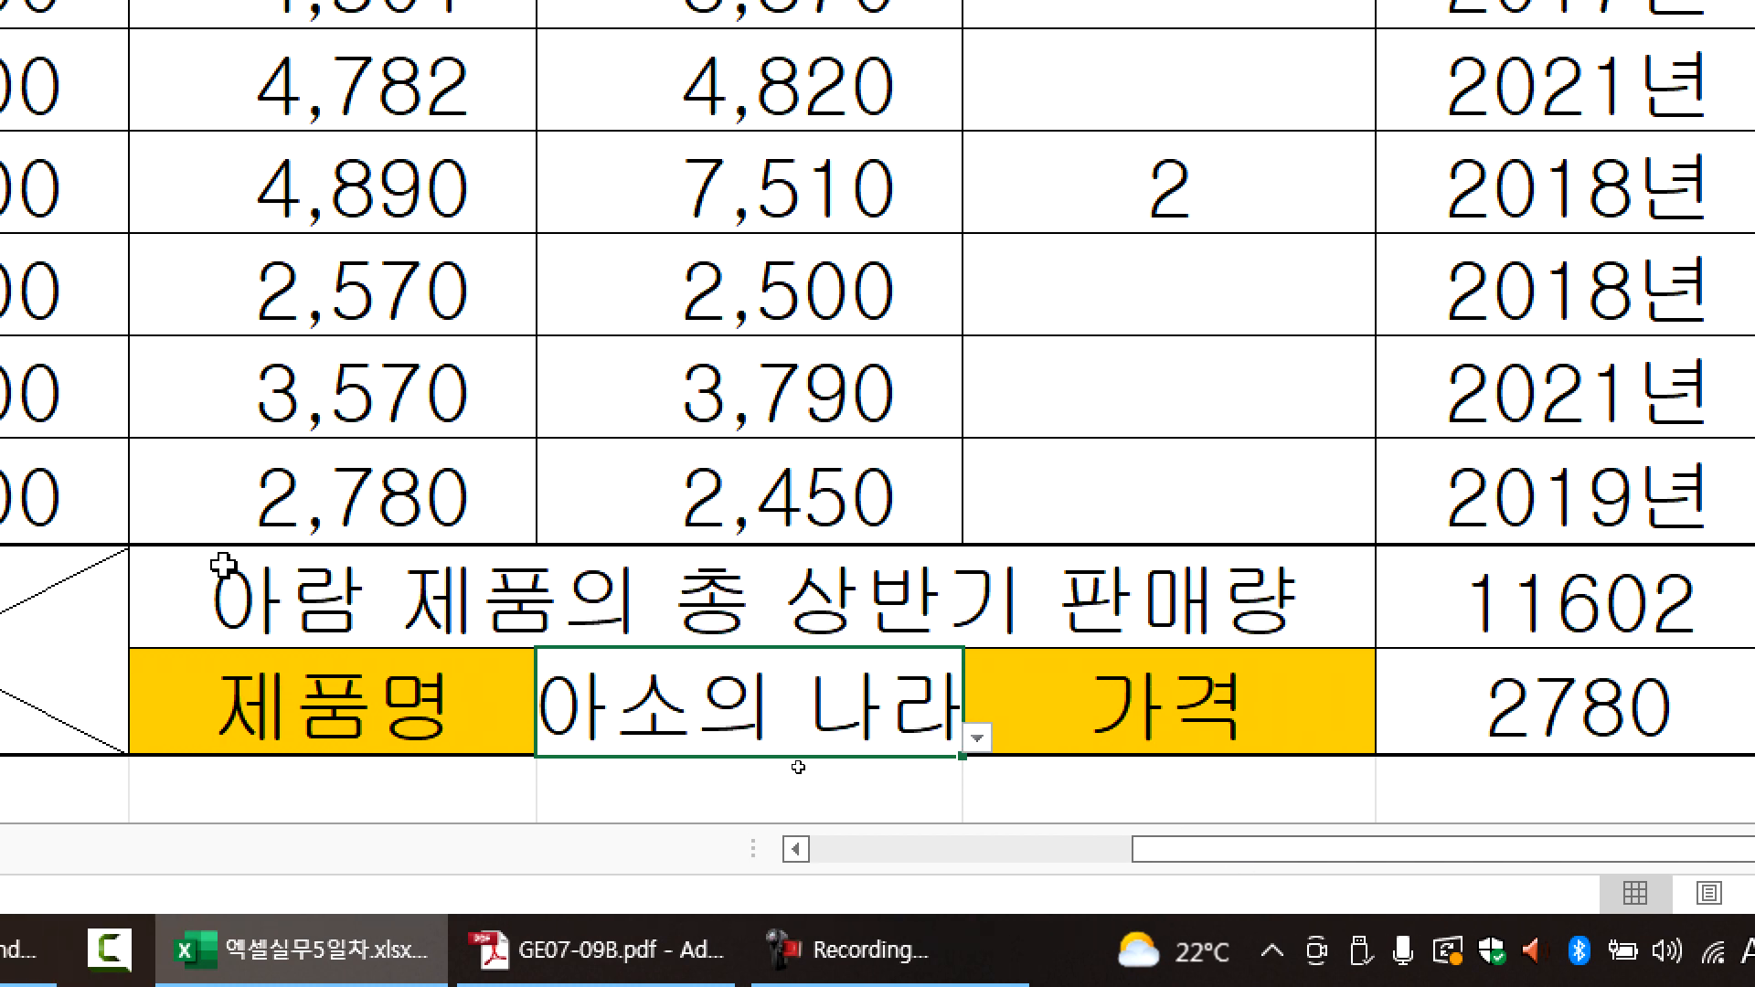
pyautogui.click(977, 737)
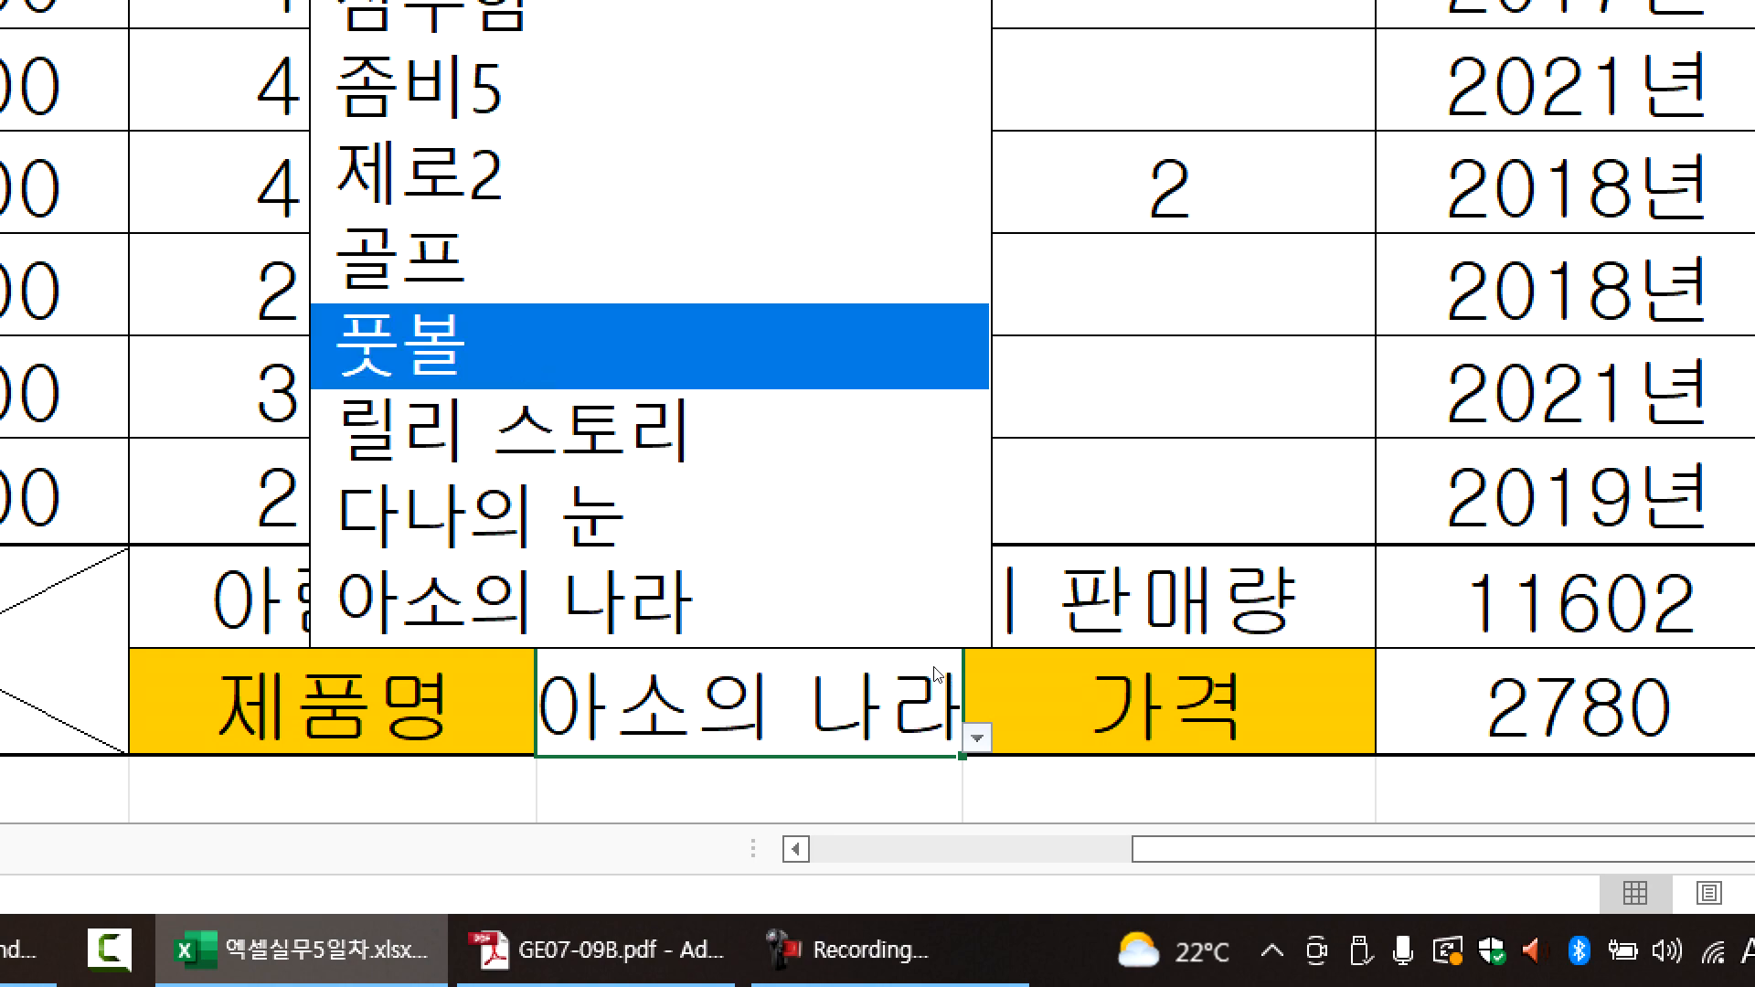
pyautogui.click(521, 357)
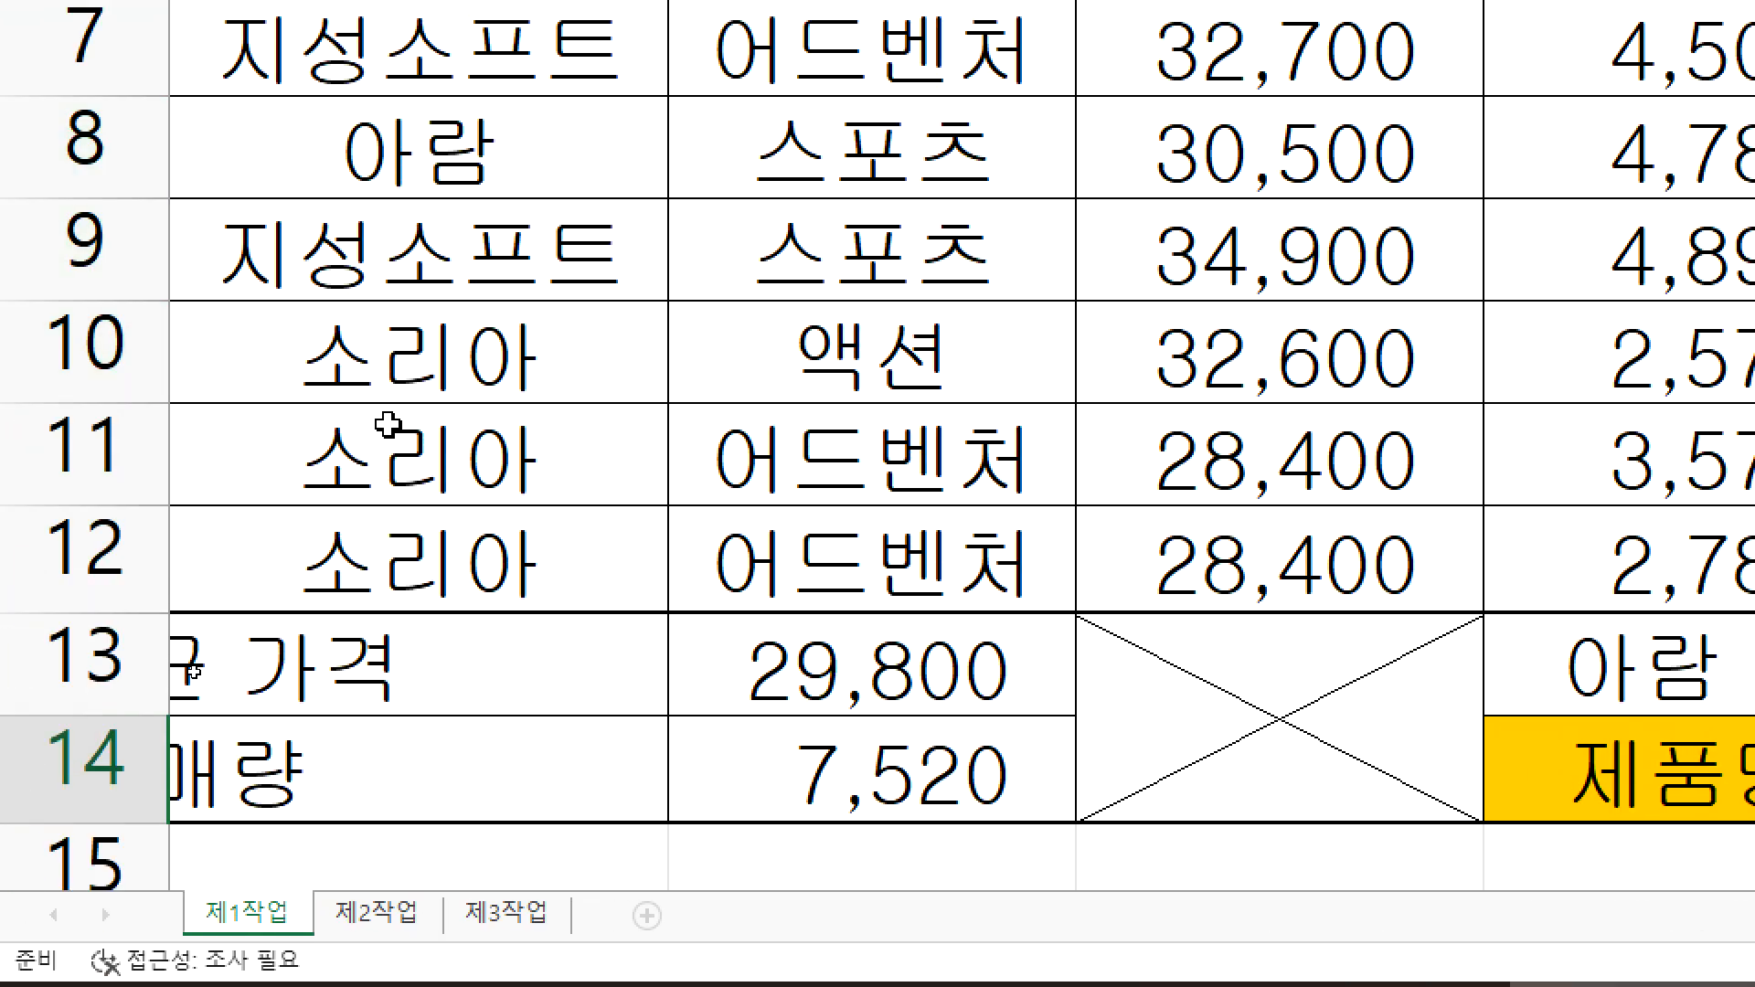
# - Check the 풋볼 row across the table against the value looked up in J14
pyautogui.click(443, 357)
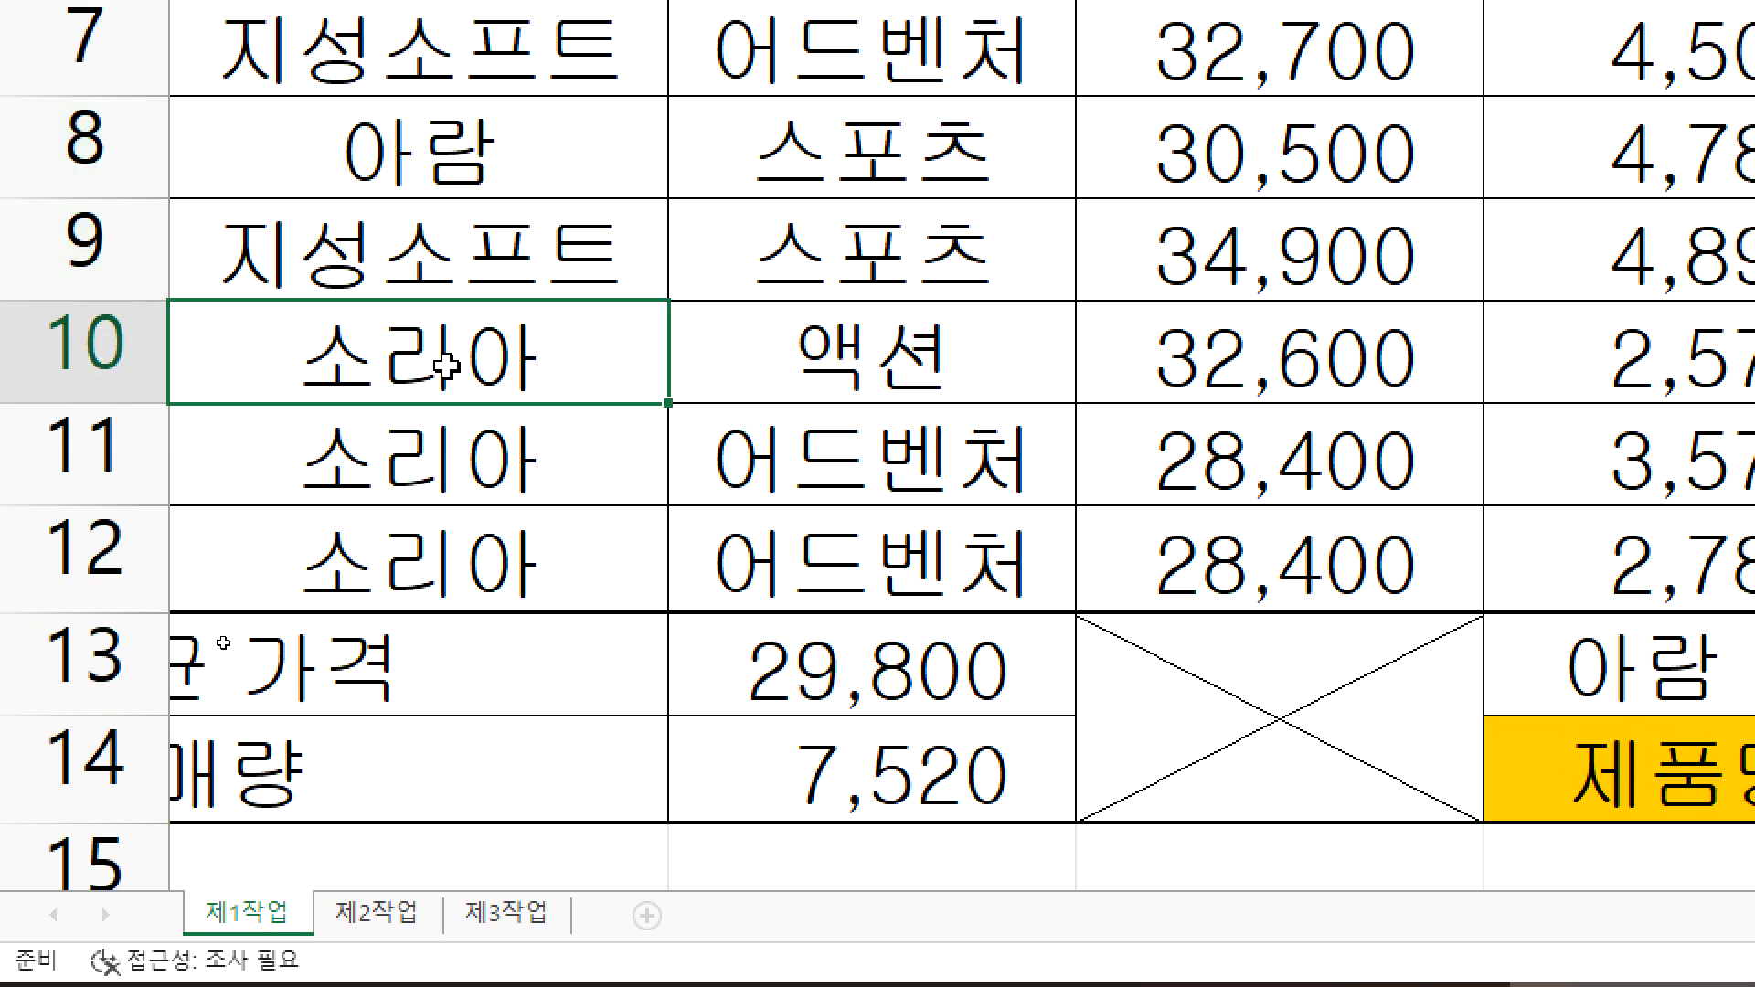
pyautogui.press('Left')
pyautogui.press('Up')
pyautogui.press('Right')
pyautogui.press('Right')
pyautogui.press('Right')
pyautogui.press('Right')
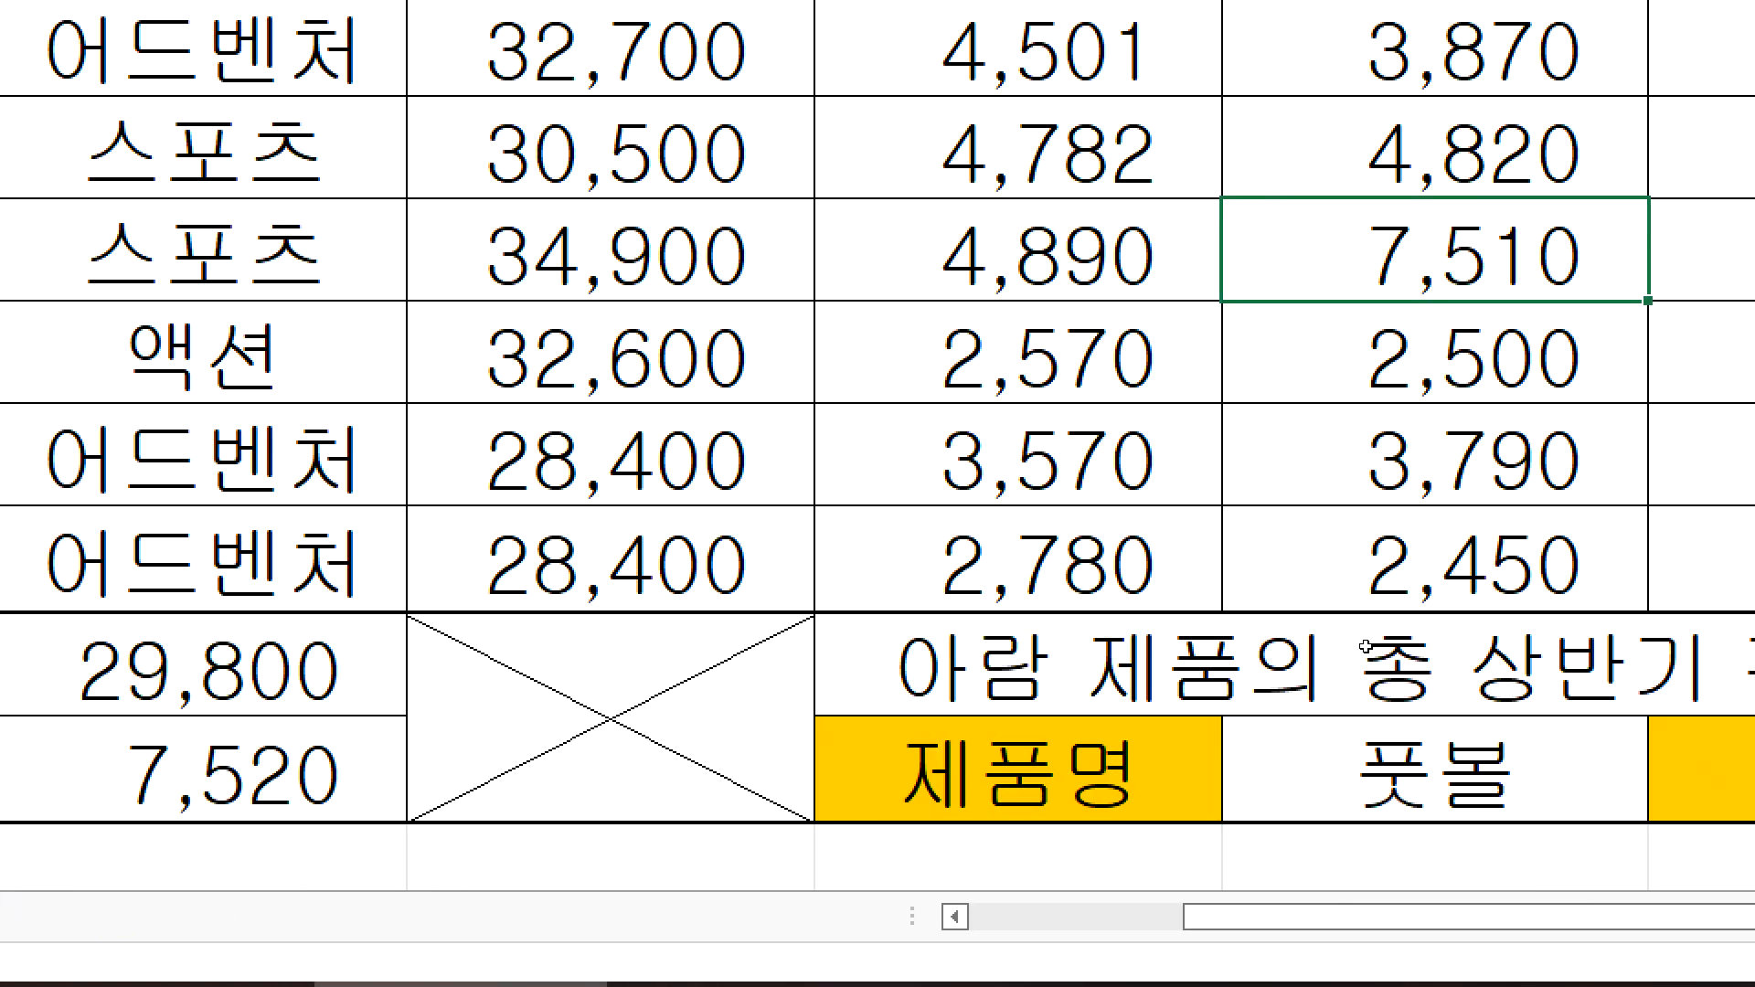
pyautogui.press('Right')
pyautogui.press('Left')
pyautogui.press('Left')
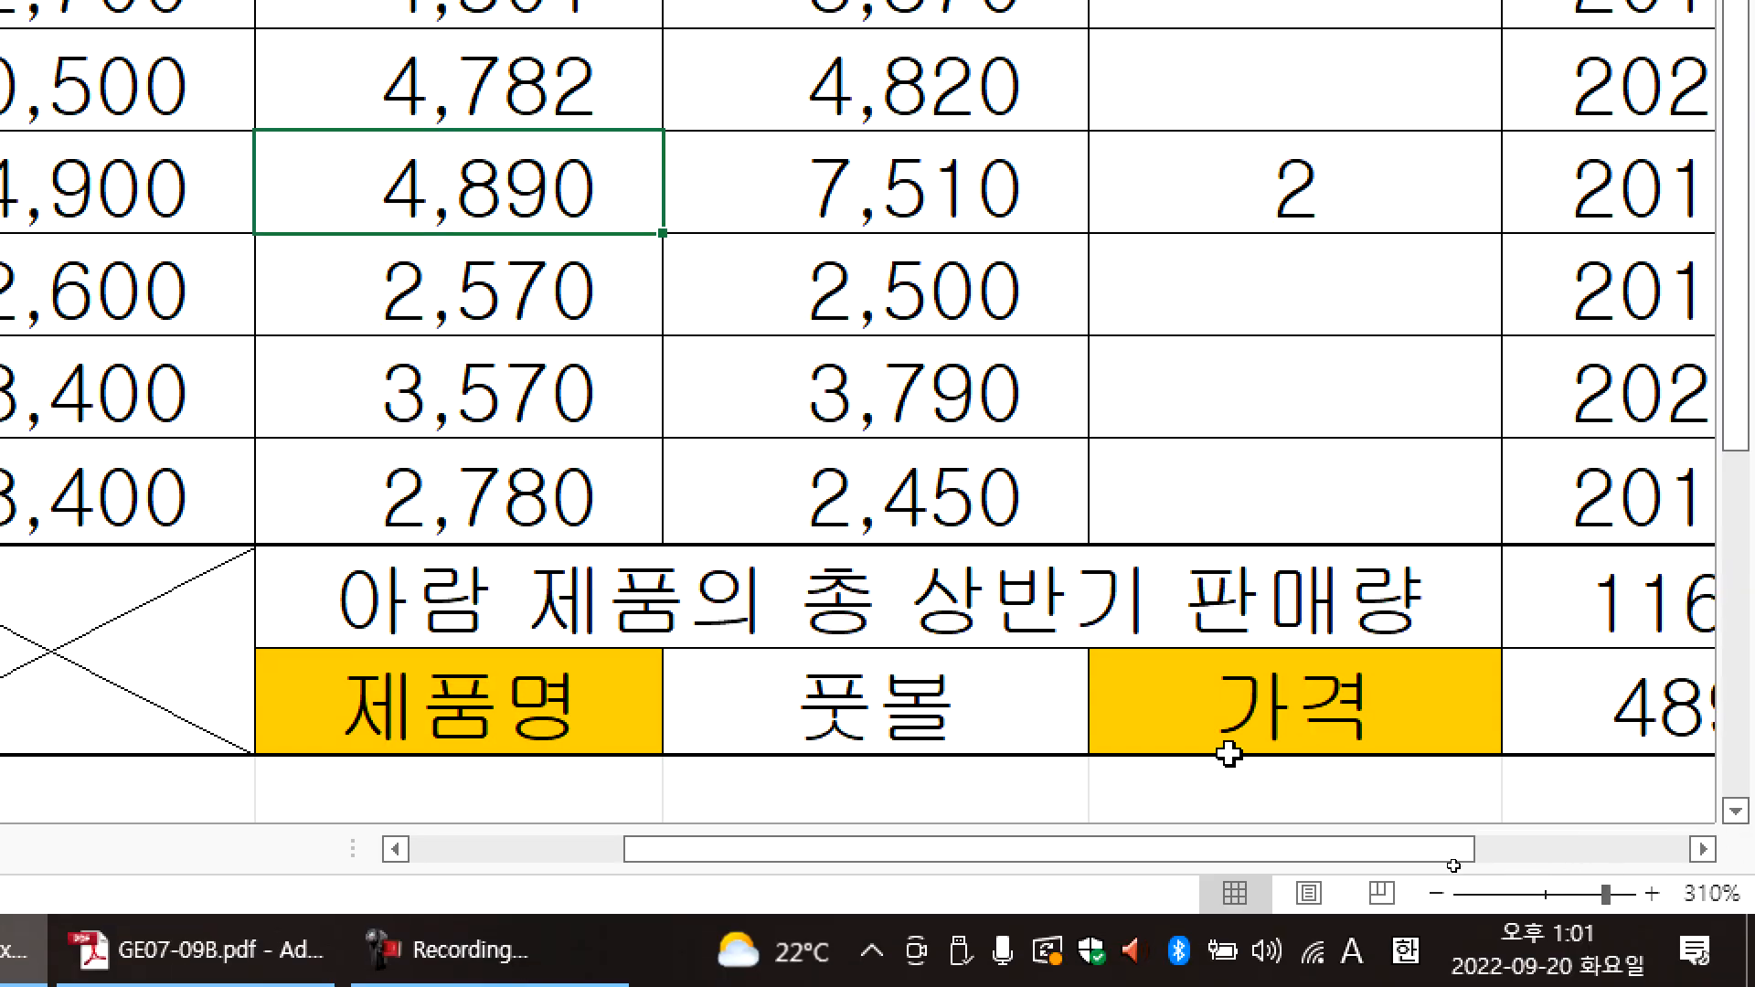
# - Choose 잠수함 as the product in H14 again
pyautogui.click(1080, 770)
pyautogui.click(1104, 742)
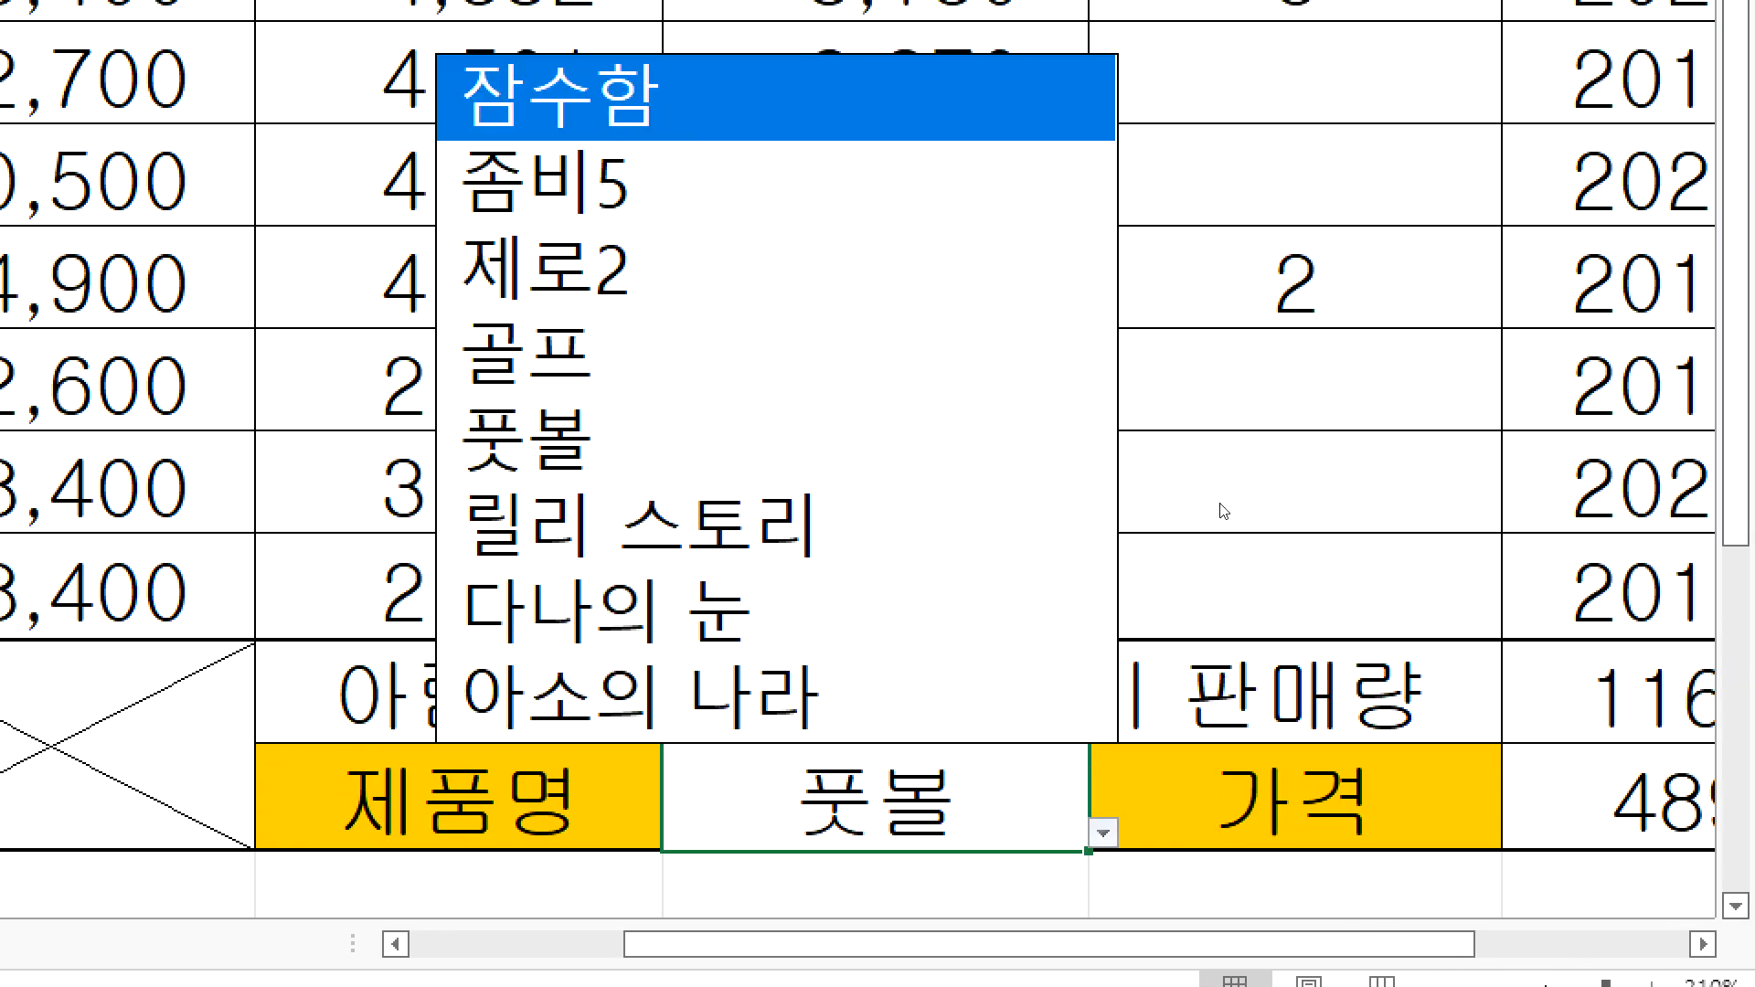
pyautogui.click(686, 110)
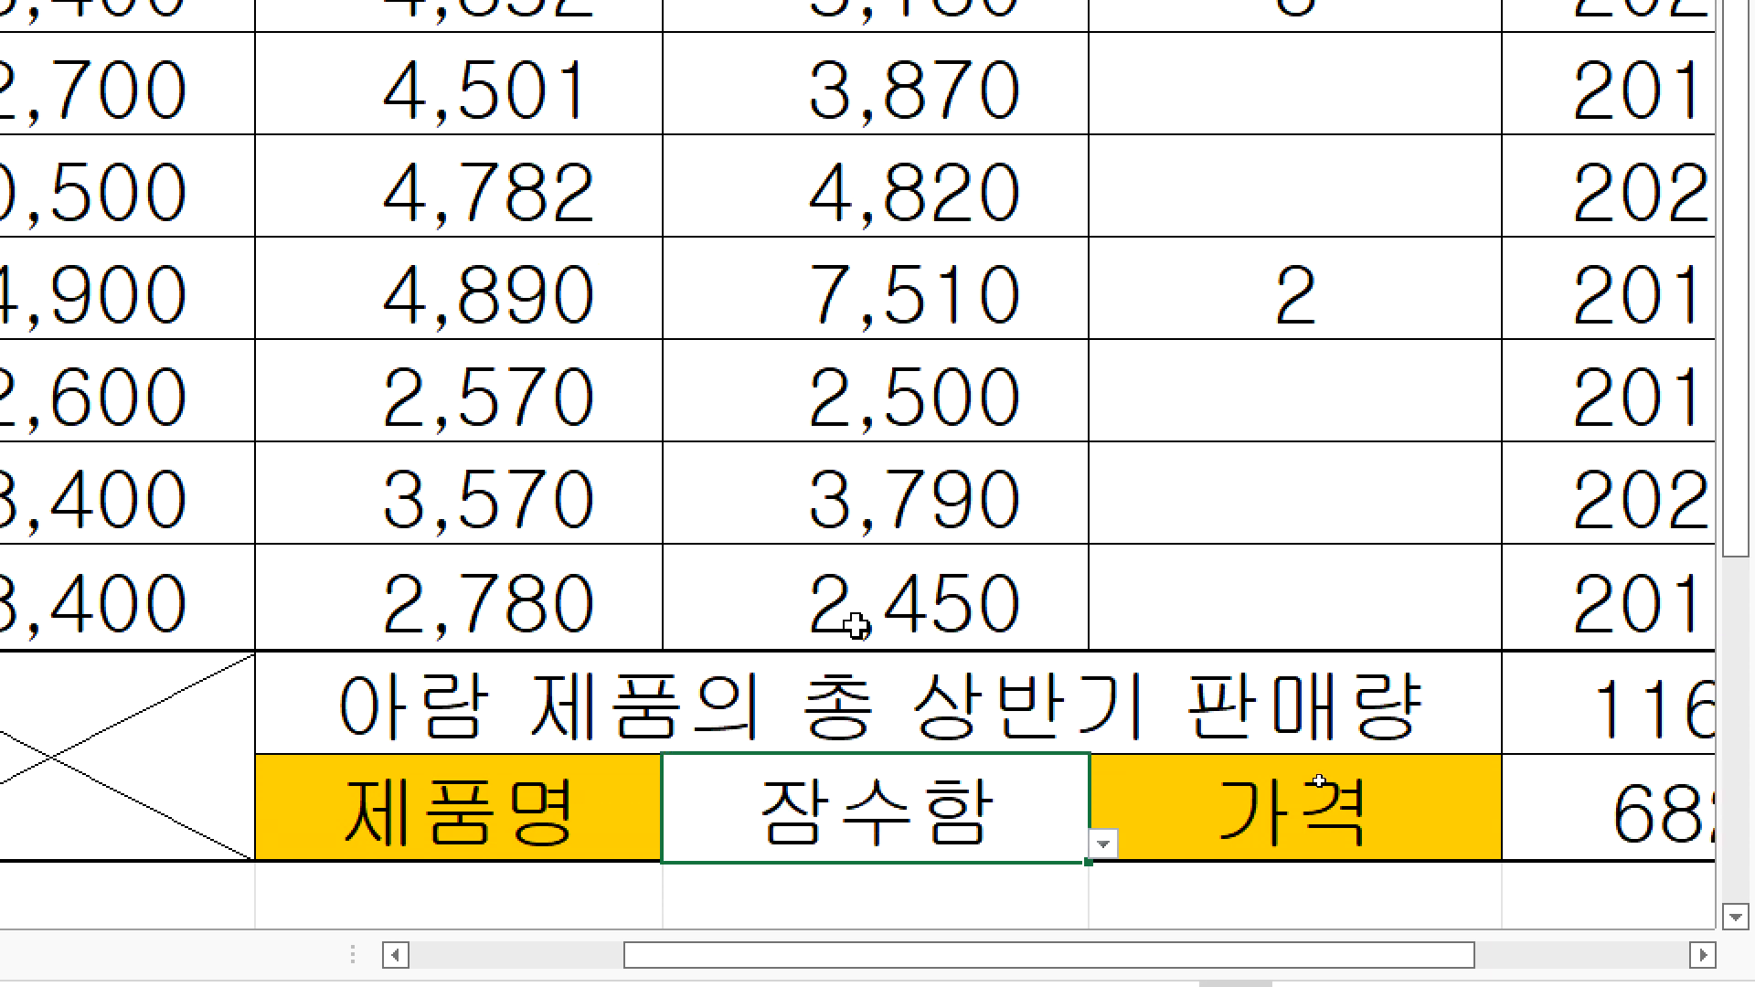
# - Record the J14 formula =VLOOKUP(H14,C5:G12,5,0) on its own line under item (6) in the Notepad notes
pyautogui.click(1570, 797)
pyautogui.doubleClick(1571, 809)
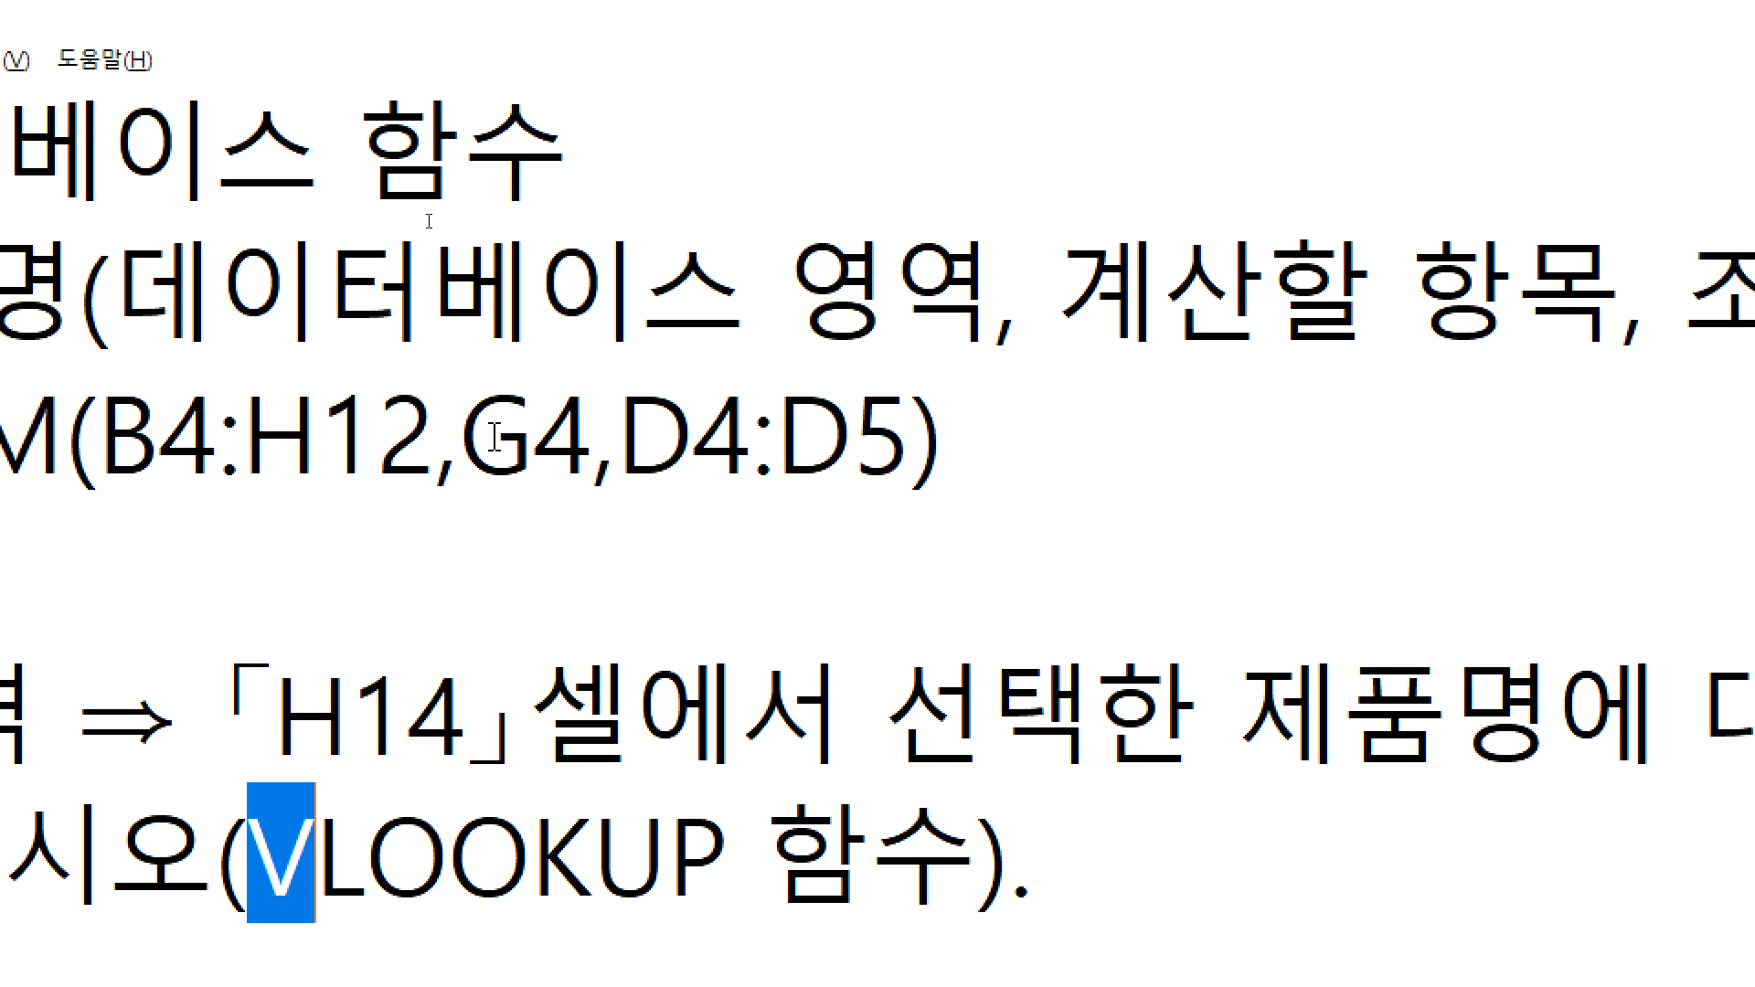
pyautogui.click(223, 858)
pyautogui.write('=VLOOKUP(H14,C5:G12,5,0)')
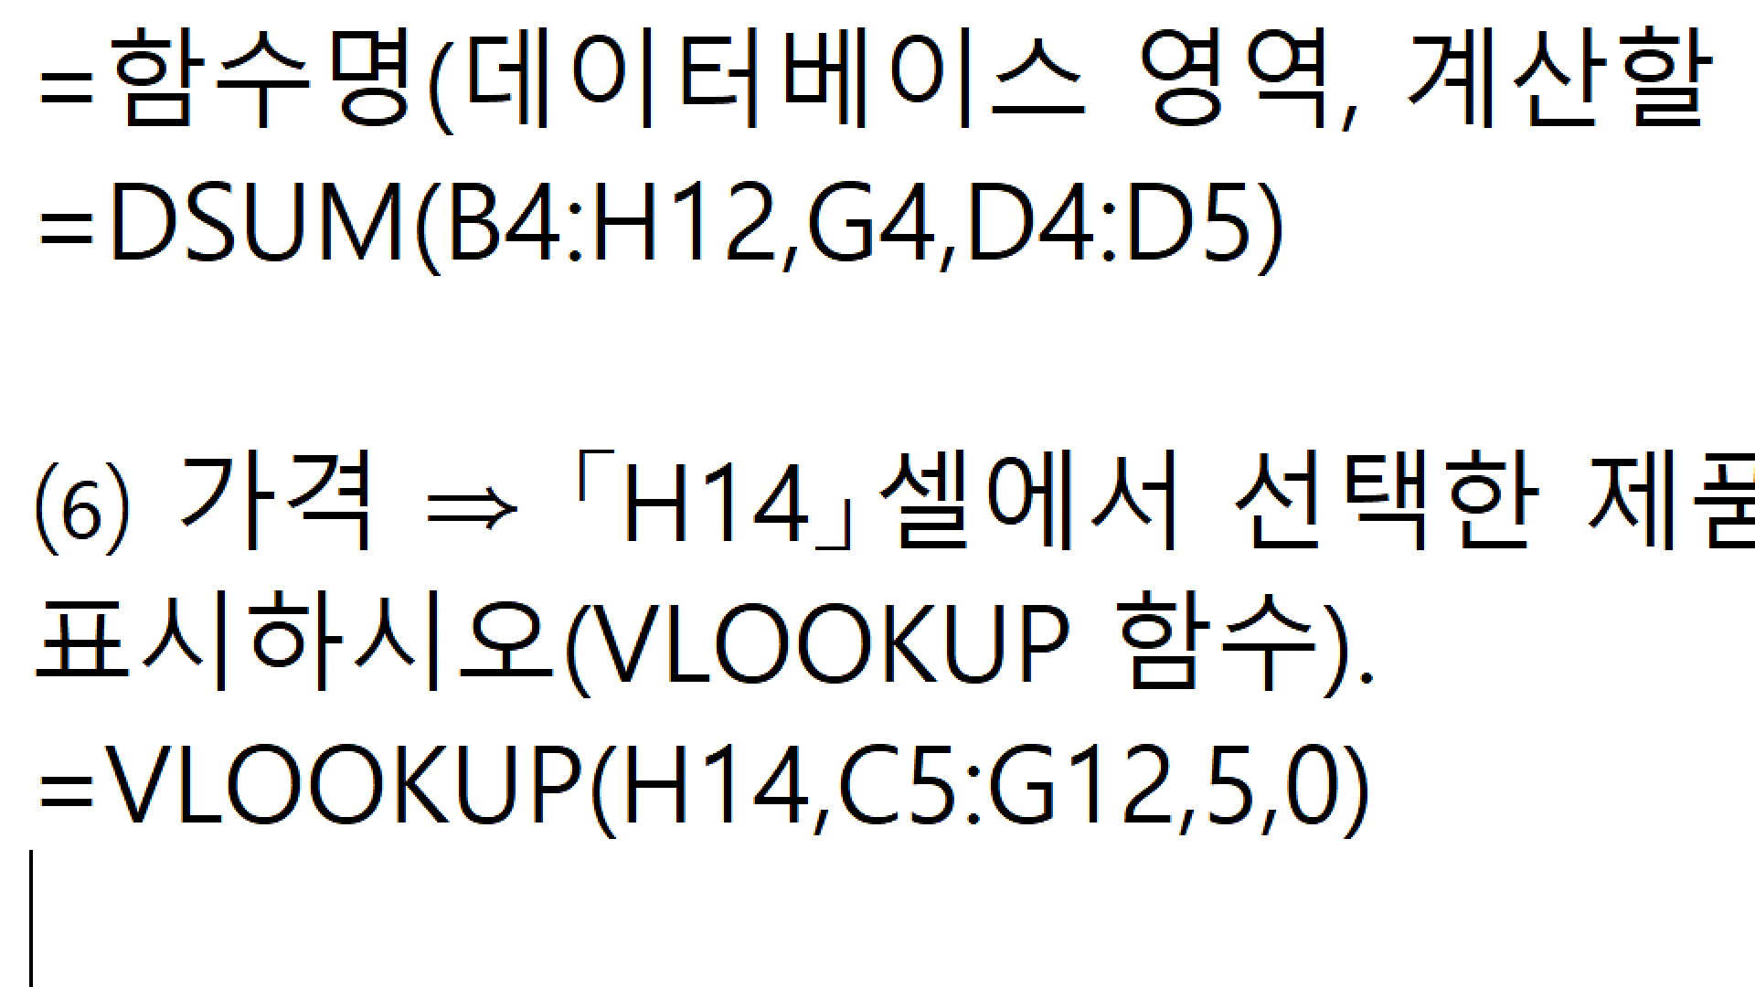
pyautogui.press('Up')
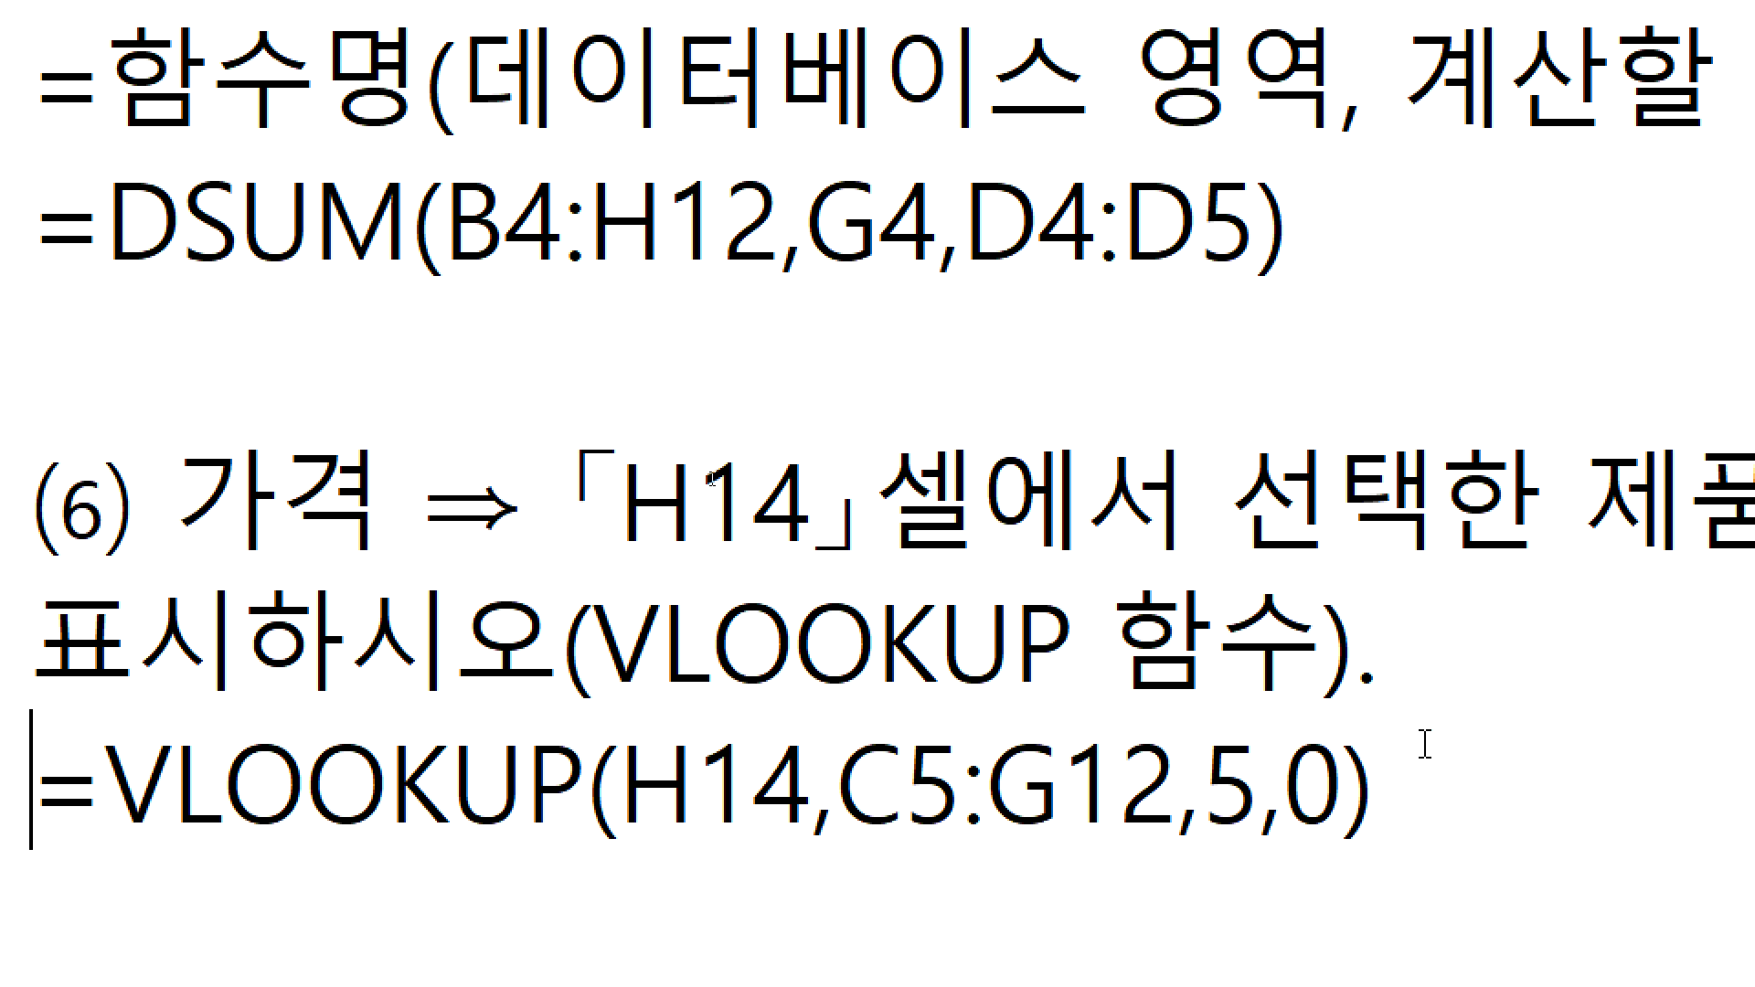
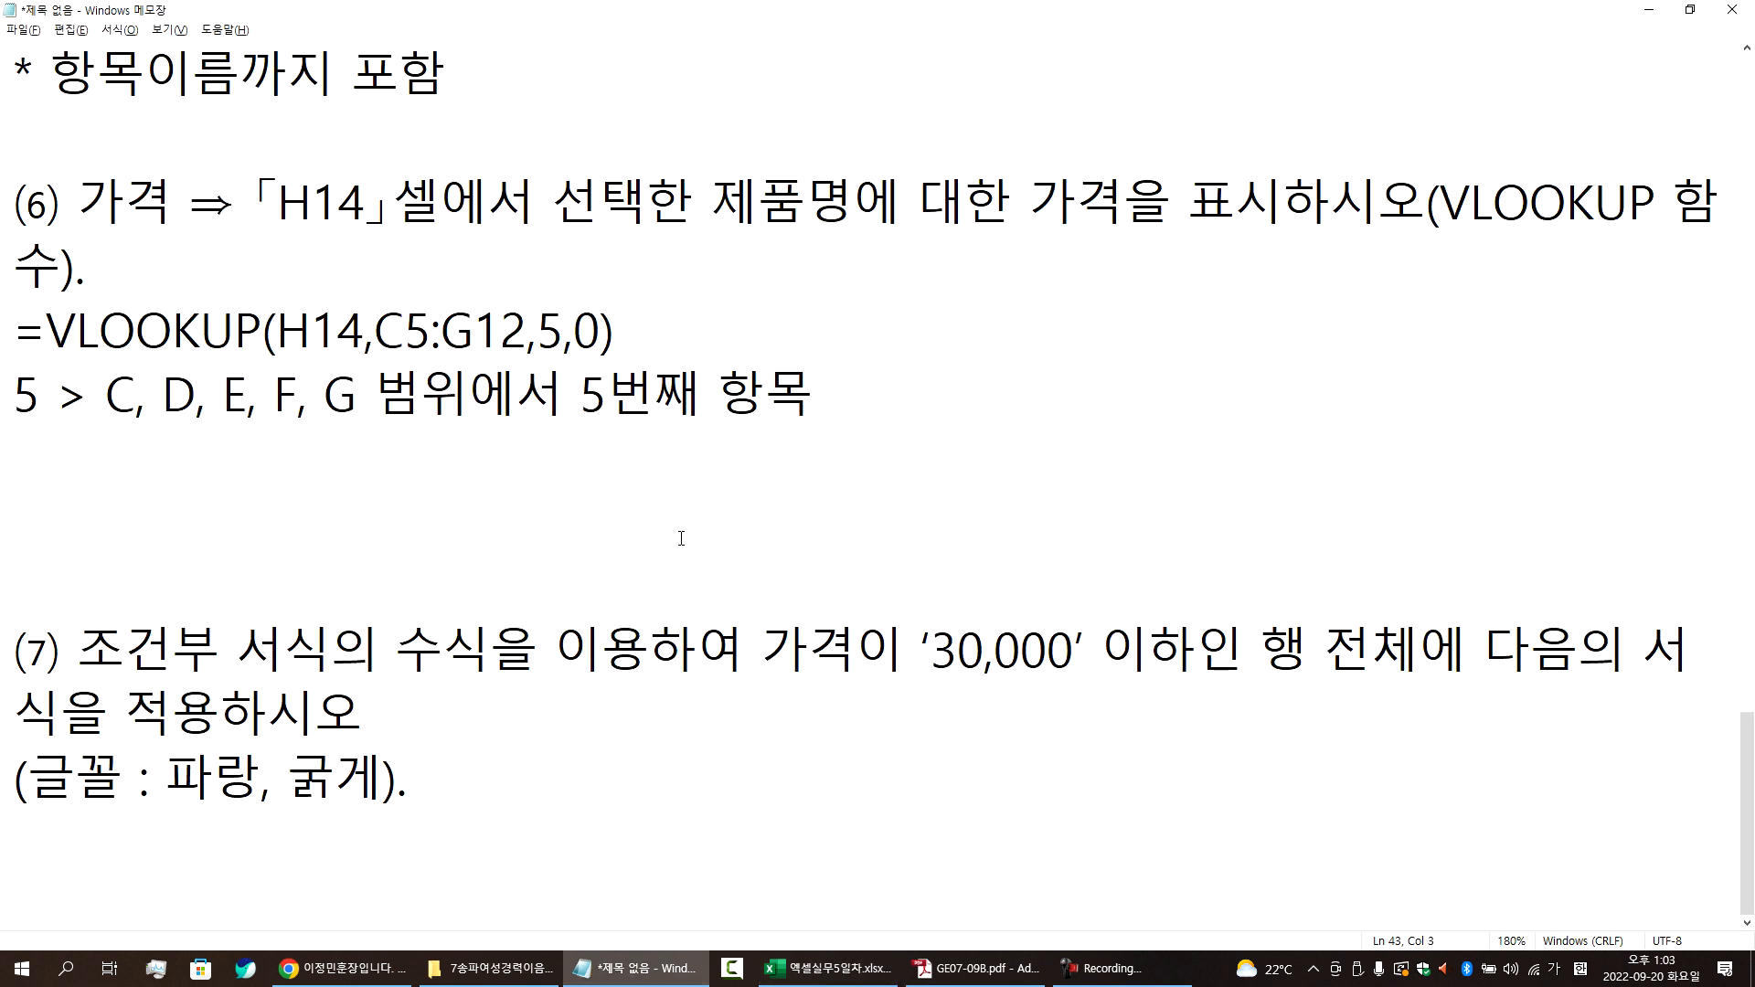
# - Close up the extra blank lines between the item (6) explanation and item (7)
pyautogui.click(576, 460)
pyautogui.scroll(2, 576, 458)
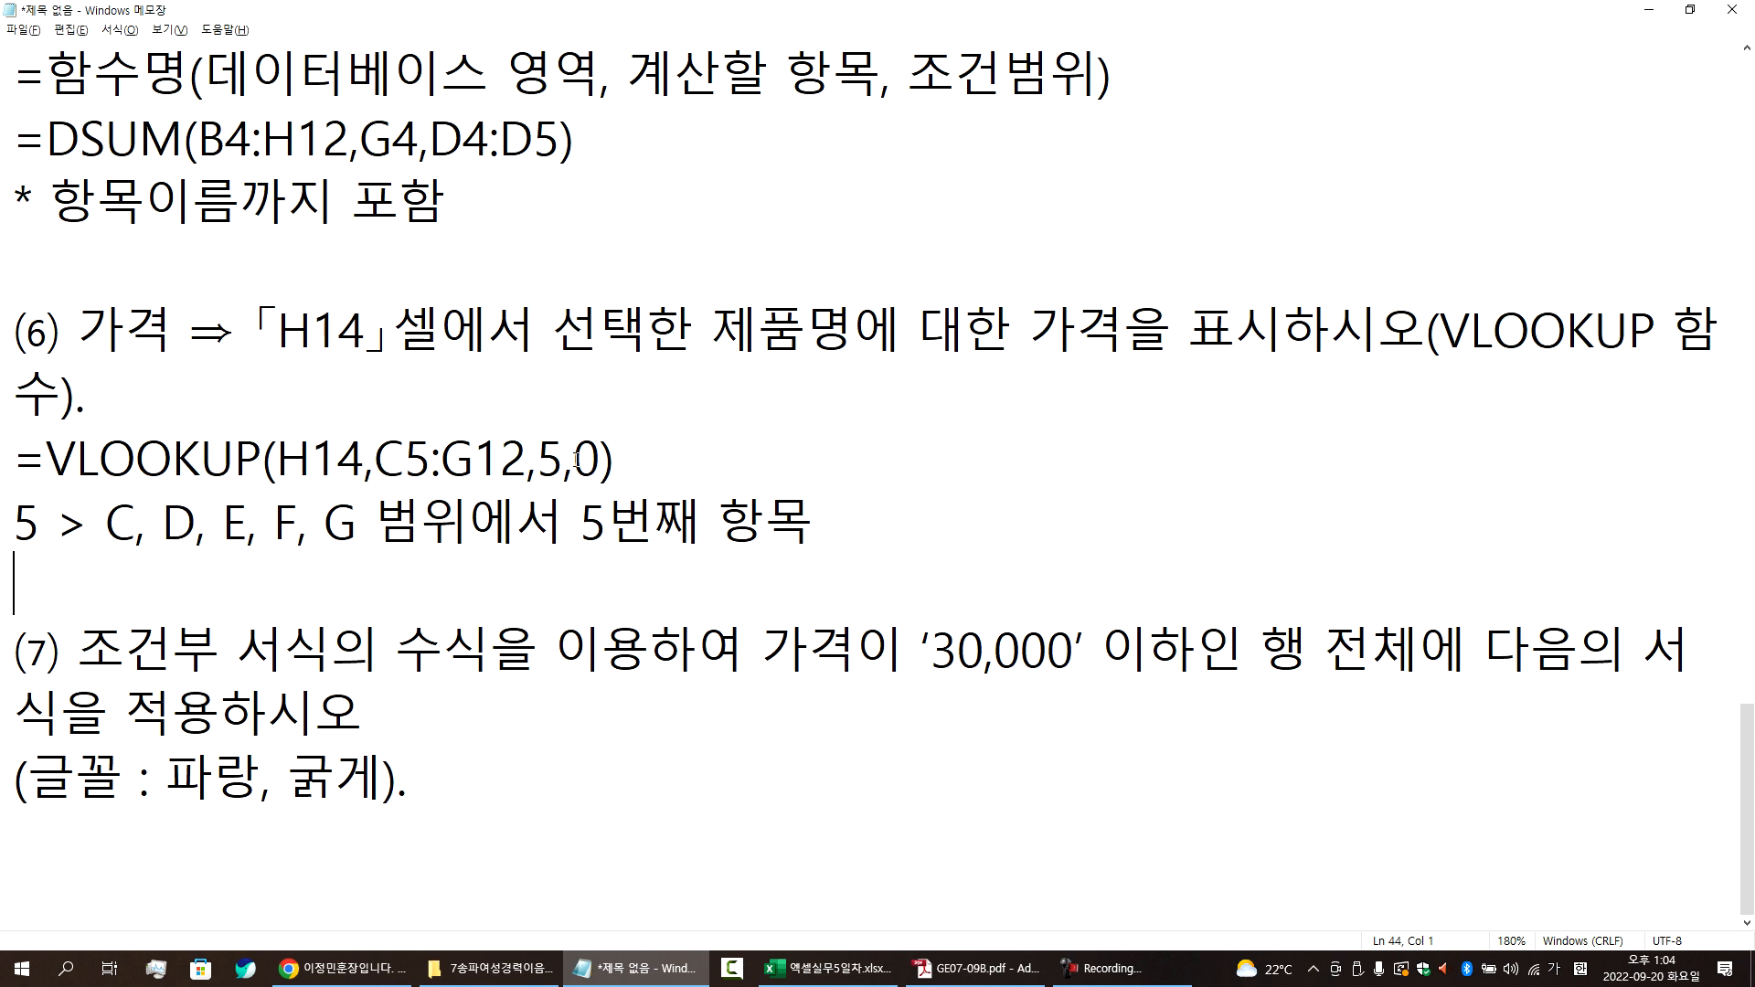
# - Switch to Excel and inspect the formula in J14 without changing it
pyautogui.hotkey('alt', 'Tab')
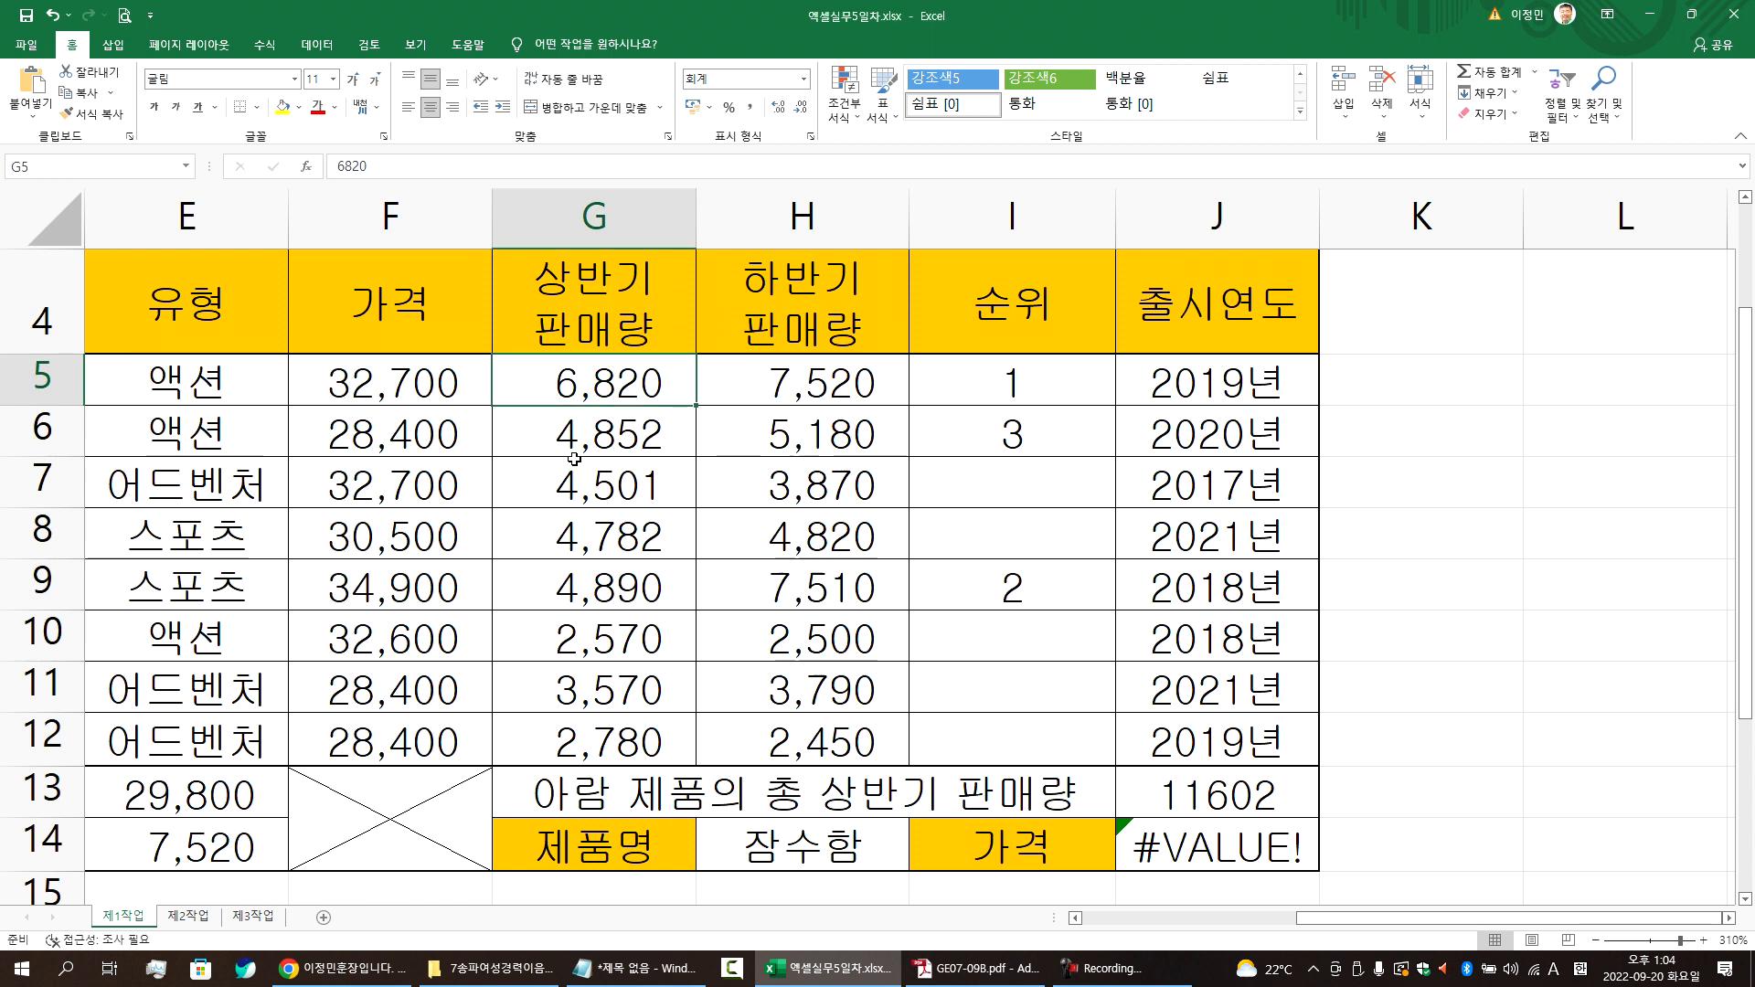
pyautogui.press('Right')
pyautogui.press('Down')
pyautogui.press('Down')
pyautogui.press('Down')
pyautogui.press('Down')
pyautogui.press('Down')
pyautogui.press('Down')
pyautogui.press('Down')
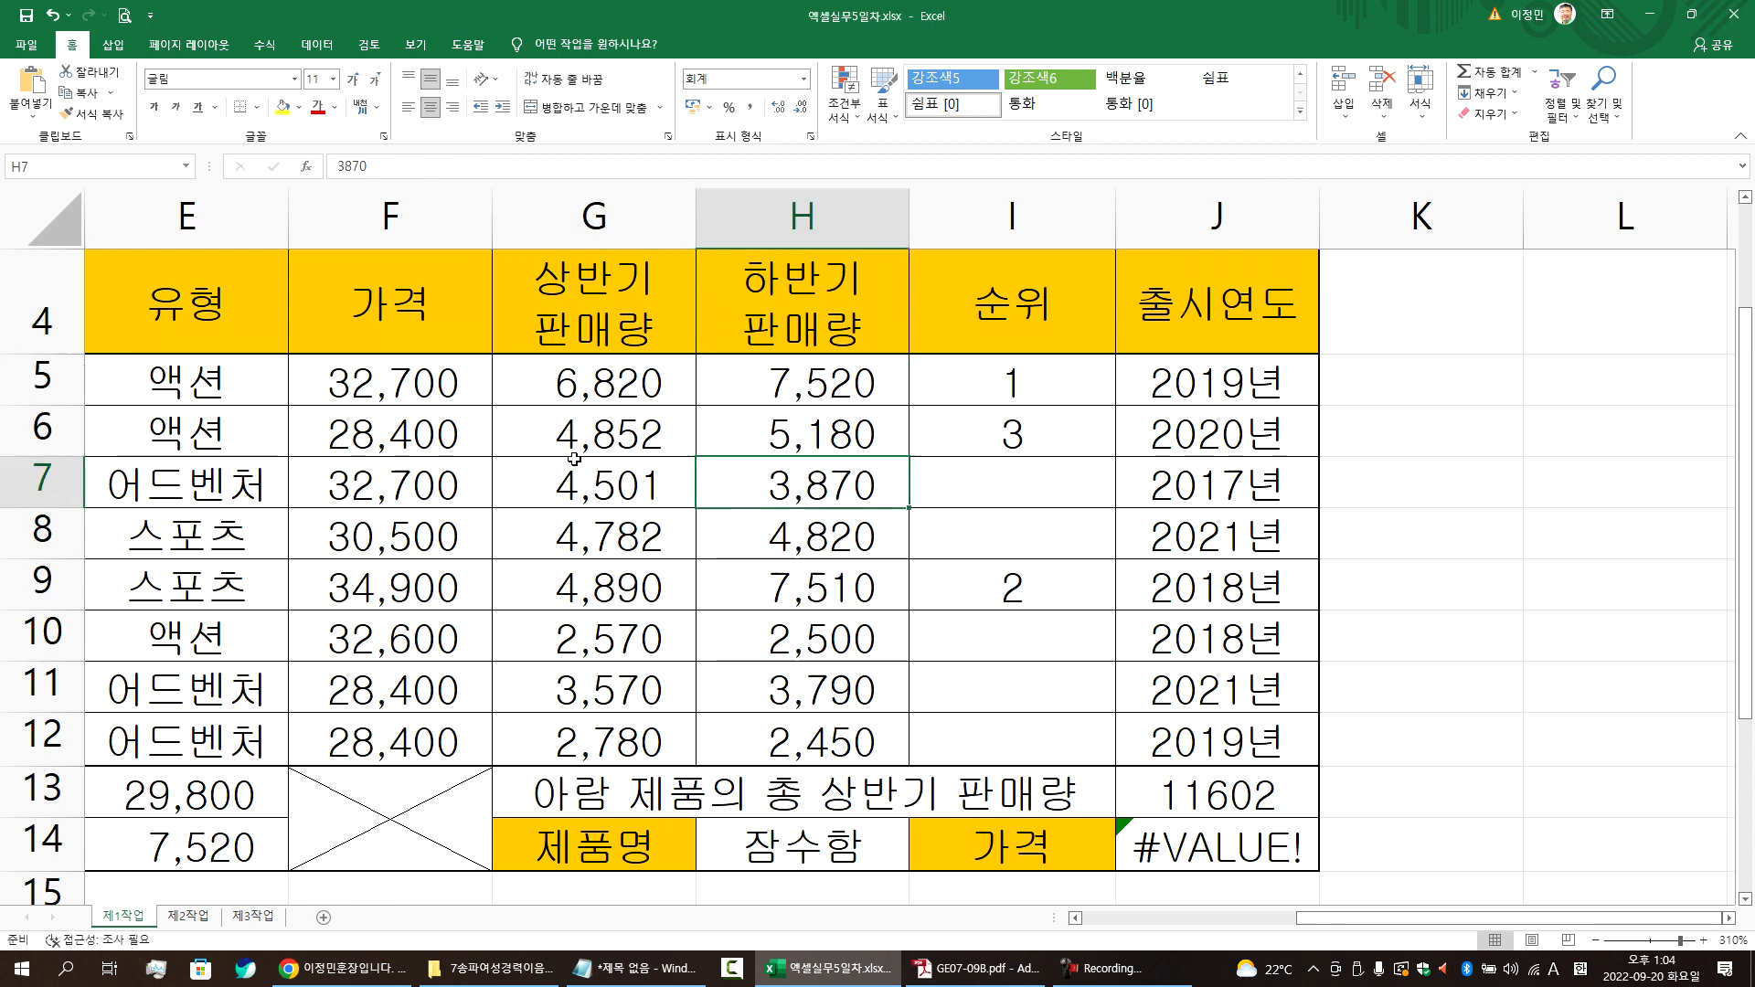
pyautogui.press('Down')
pyautogui.press('Down')
pyautogui.press('Right')
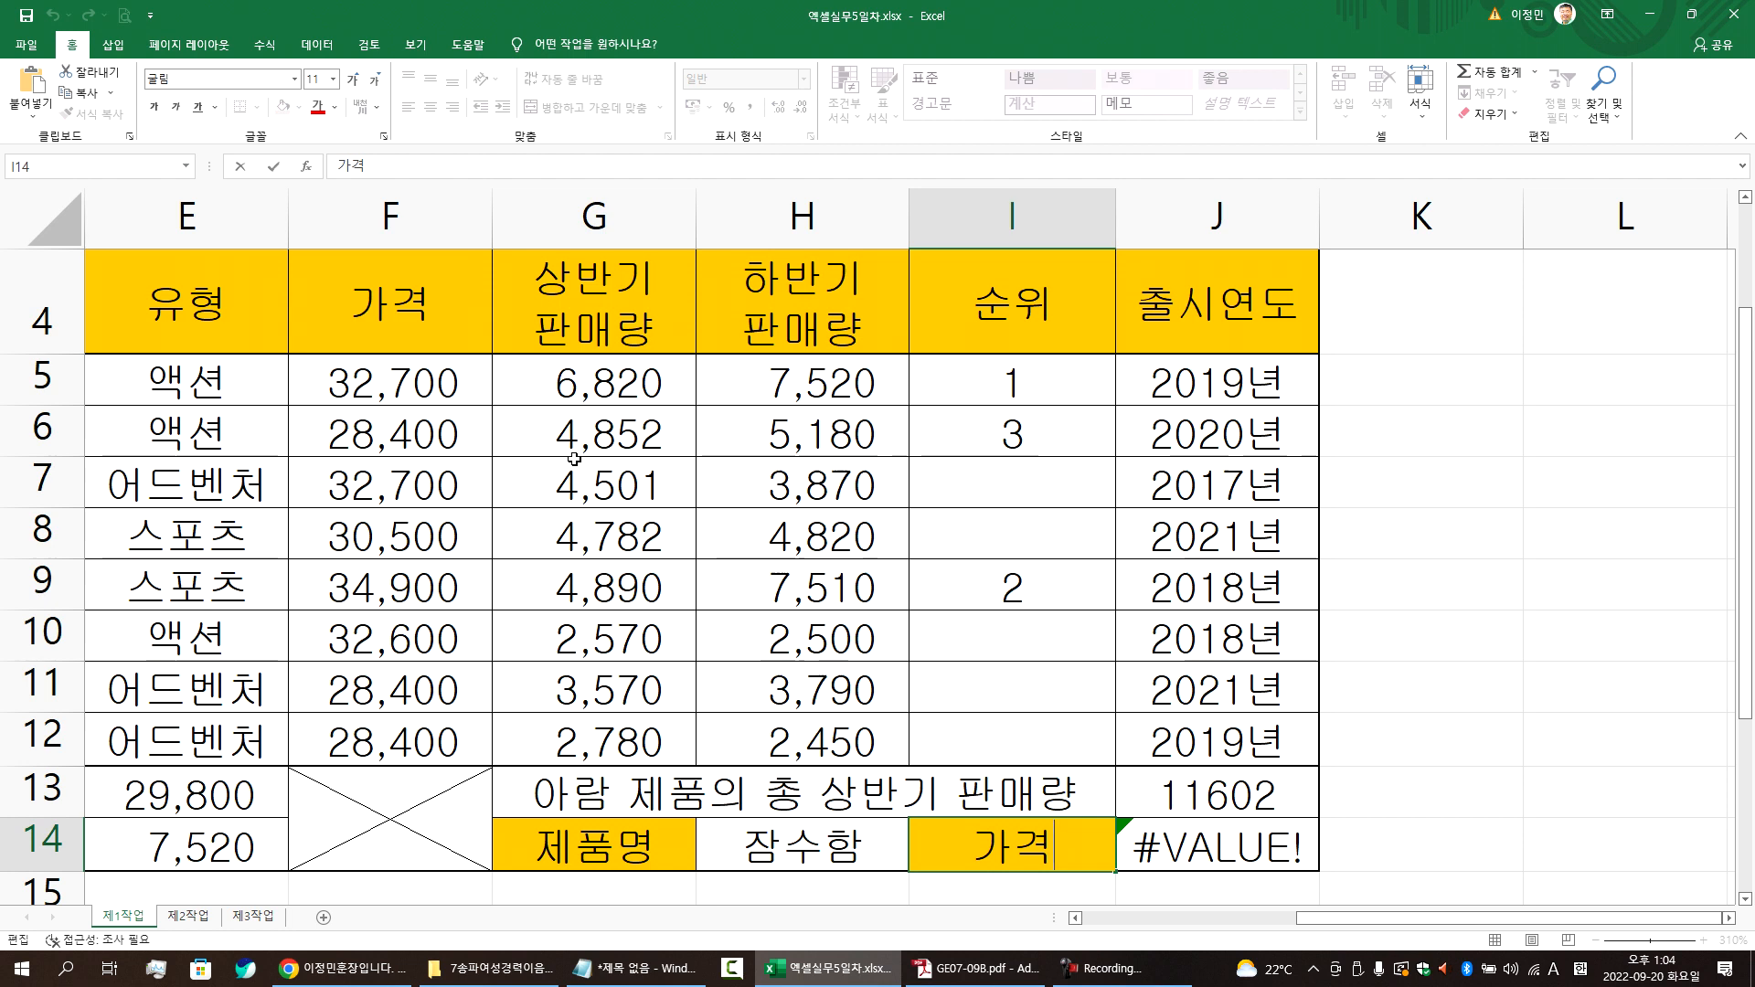
pyautogui.press('Right')
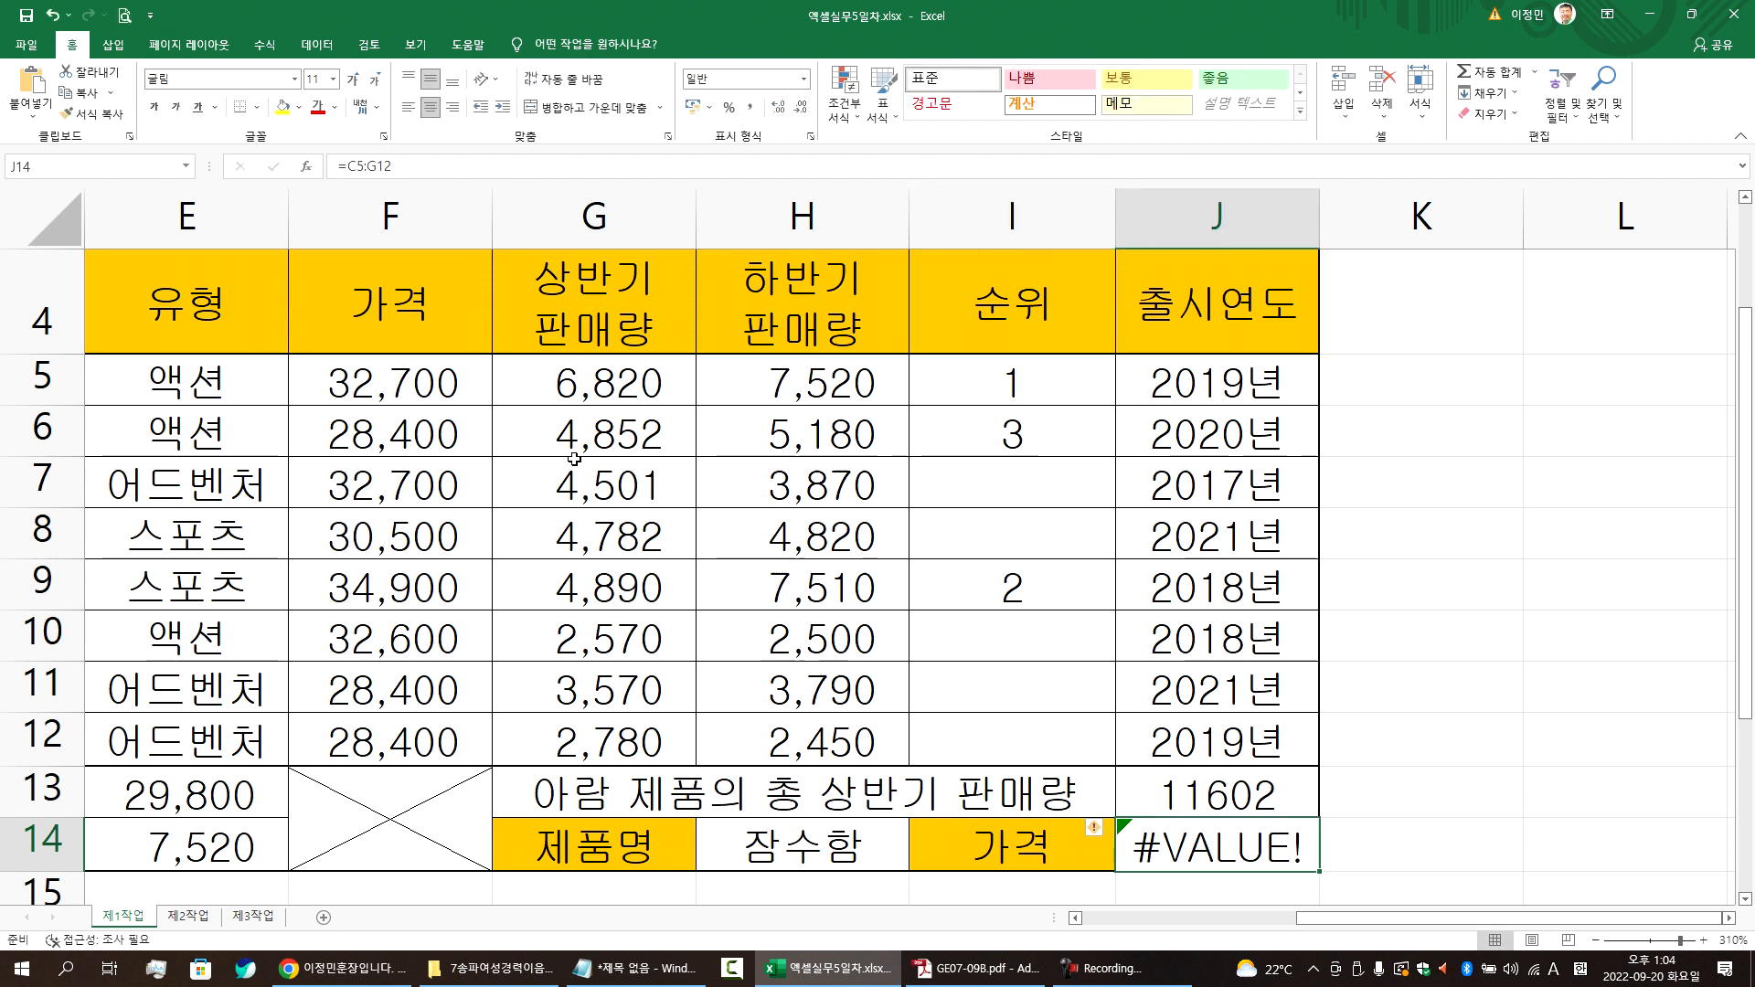
pyautogui.press('F2')
pyautogui.press('Left')
pyautogui.press('Left')
pyautogui.press('Home')
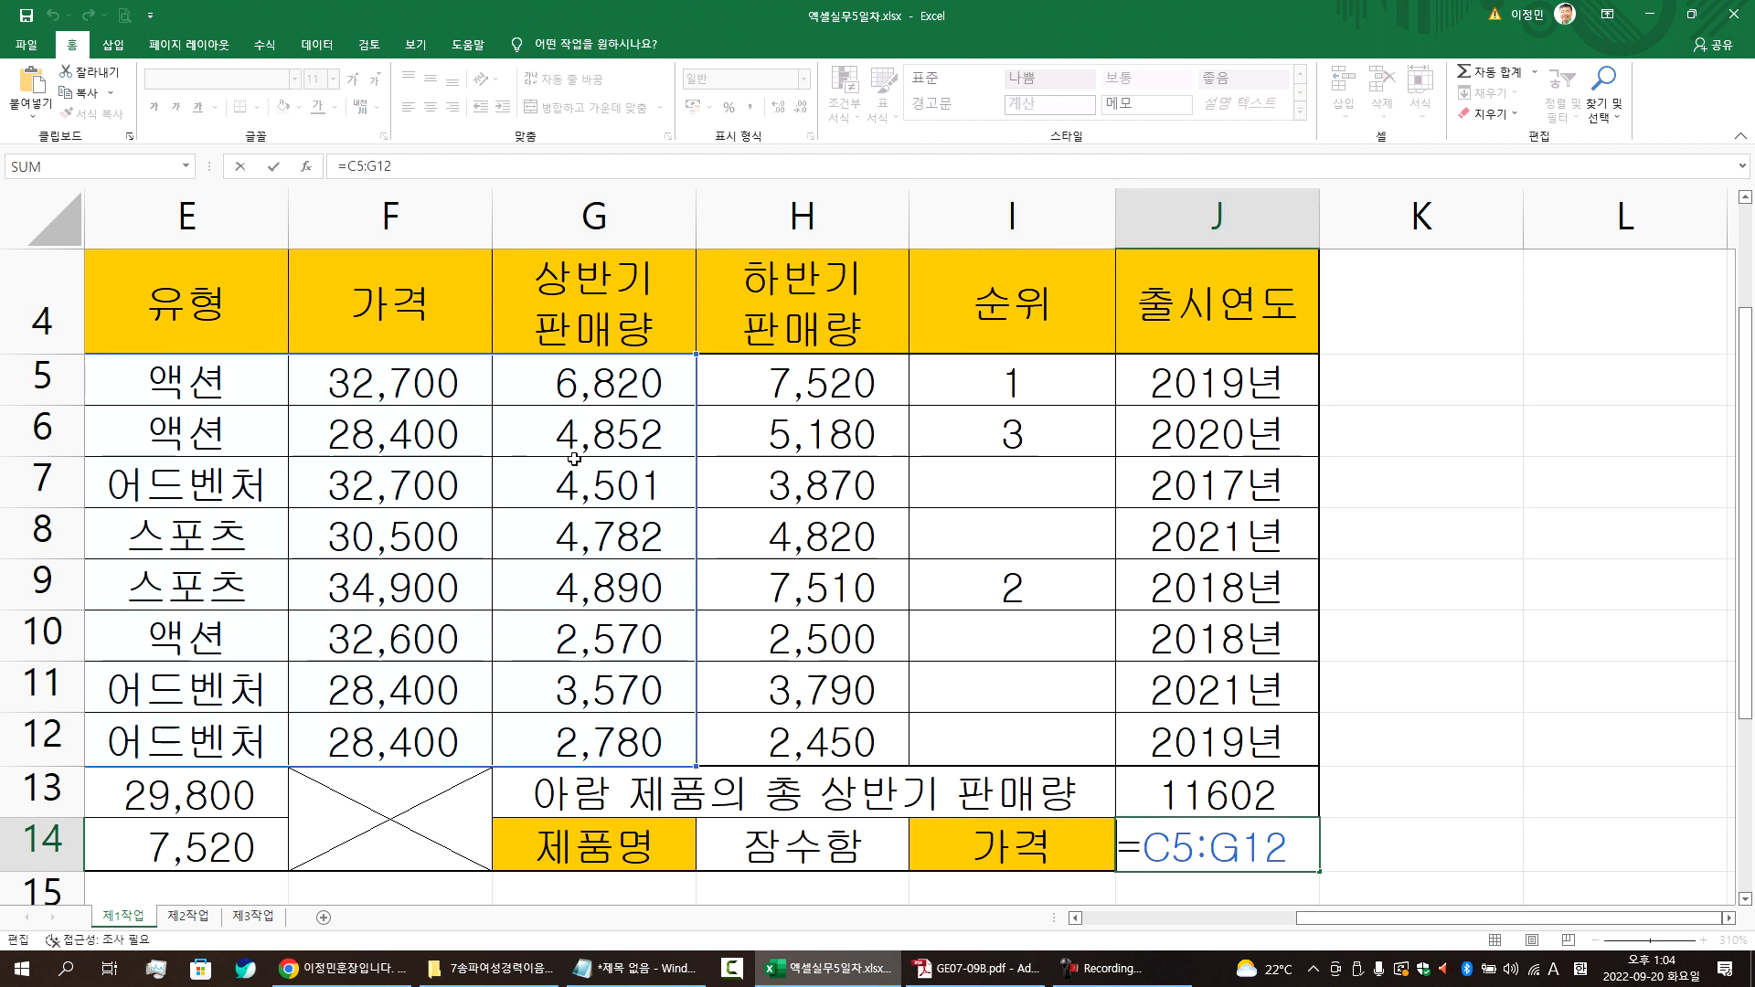
pyautogui.press('Right')
pyautogui.press('Escape')
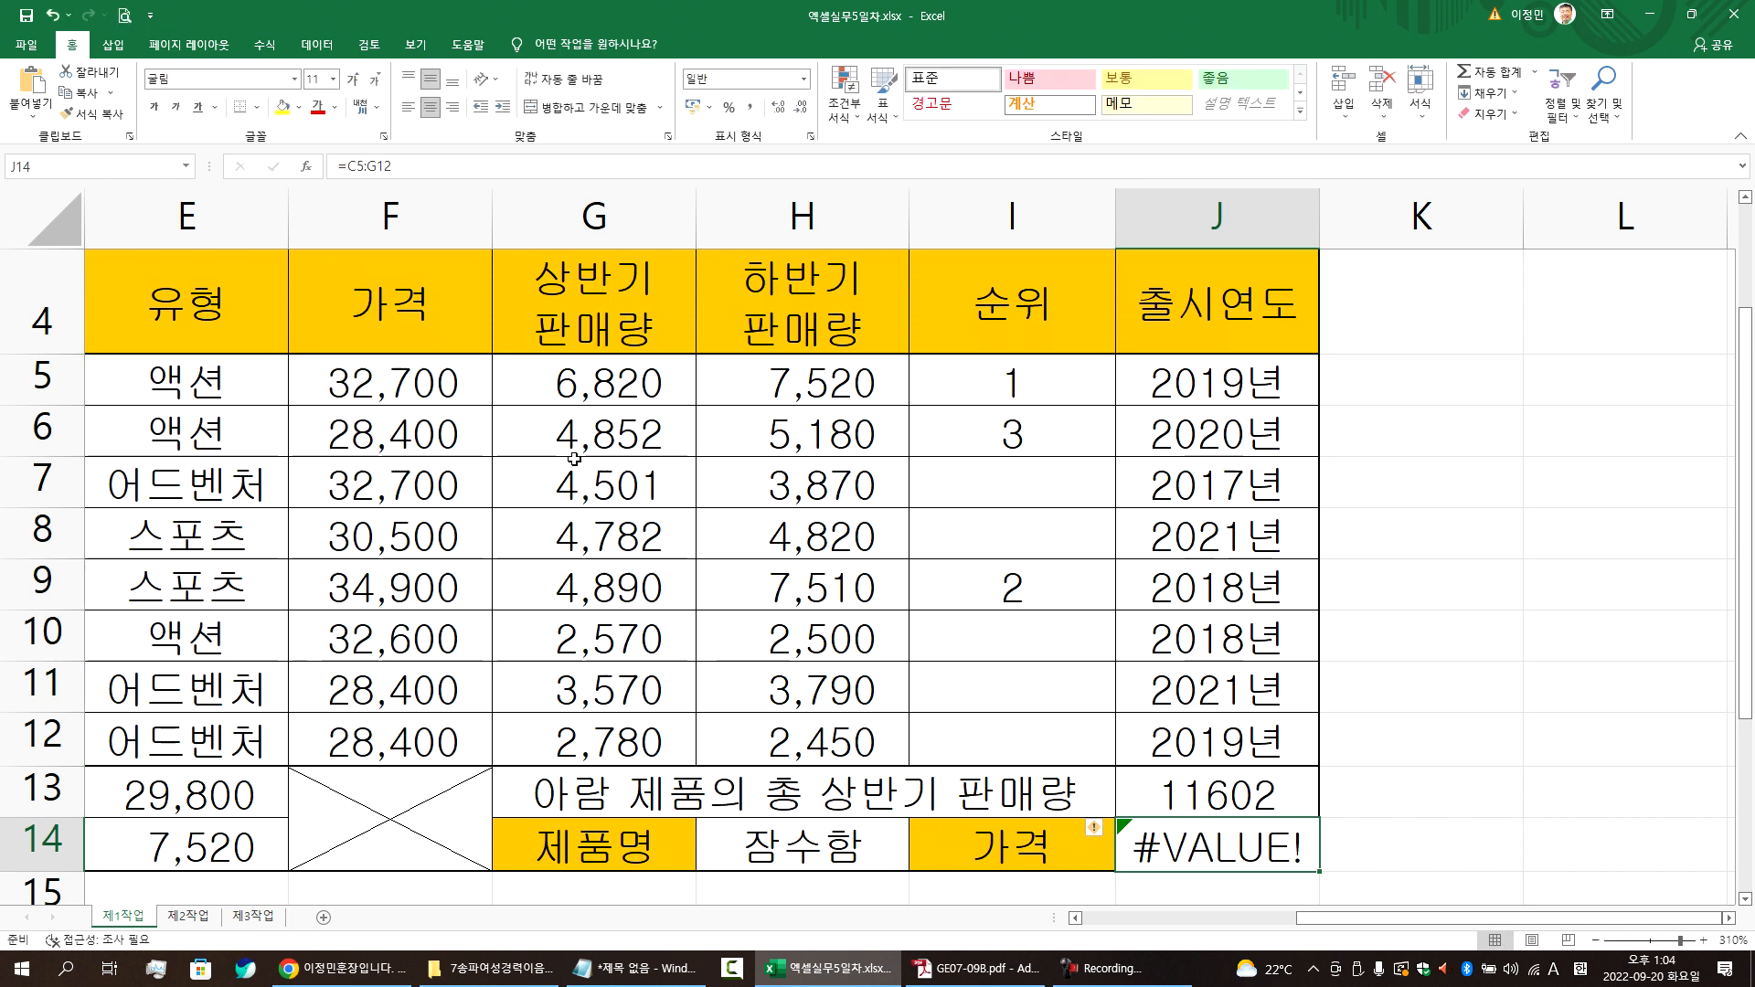
# - Copy =VLOOKUP(H14,C5:G12,5,0) from the Notepad notes and enter it in J14 in Excel, replacing the existing formula
pyautogui.hotkey('alt', 'Tab')
pyautogui.press('Up')
pyautogui.hotkey('shift', 'End')
pyautogui.hotkey('ctrl', 'c')
pyautogui.hotkey('alt', 'Tab')
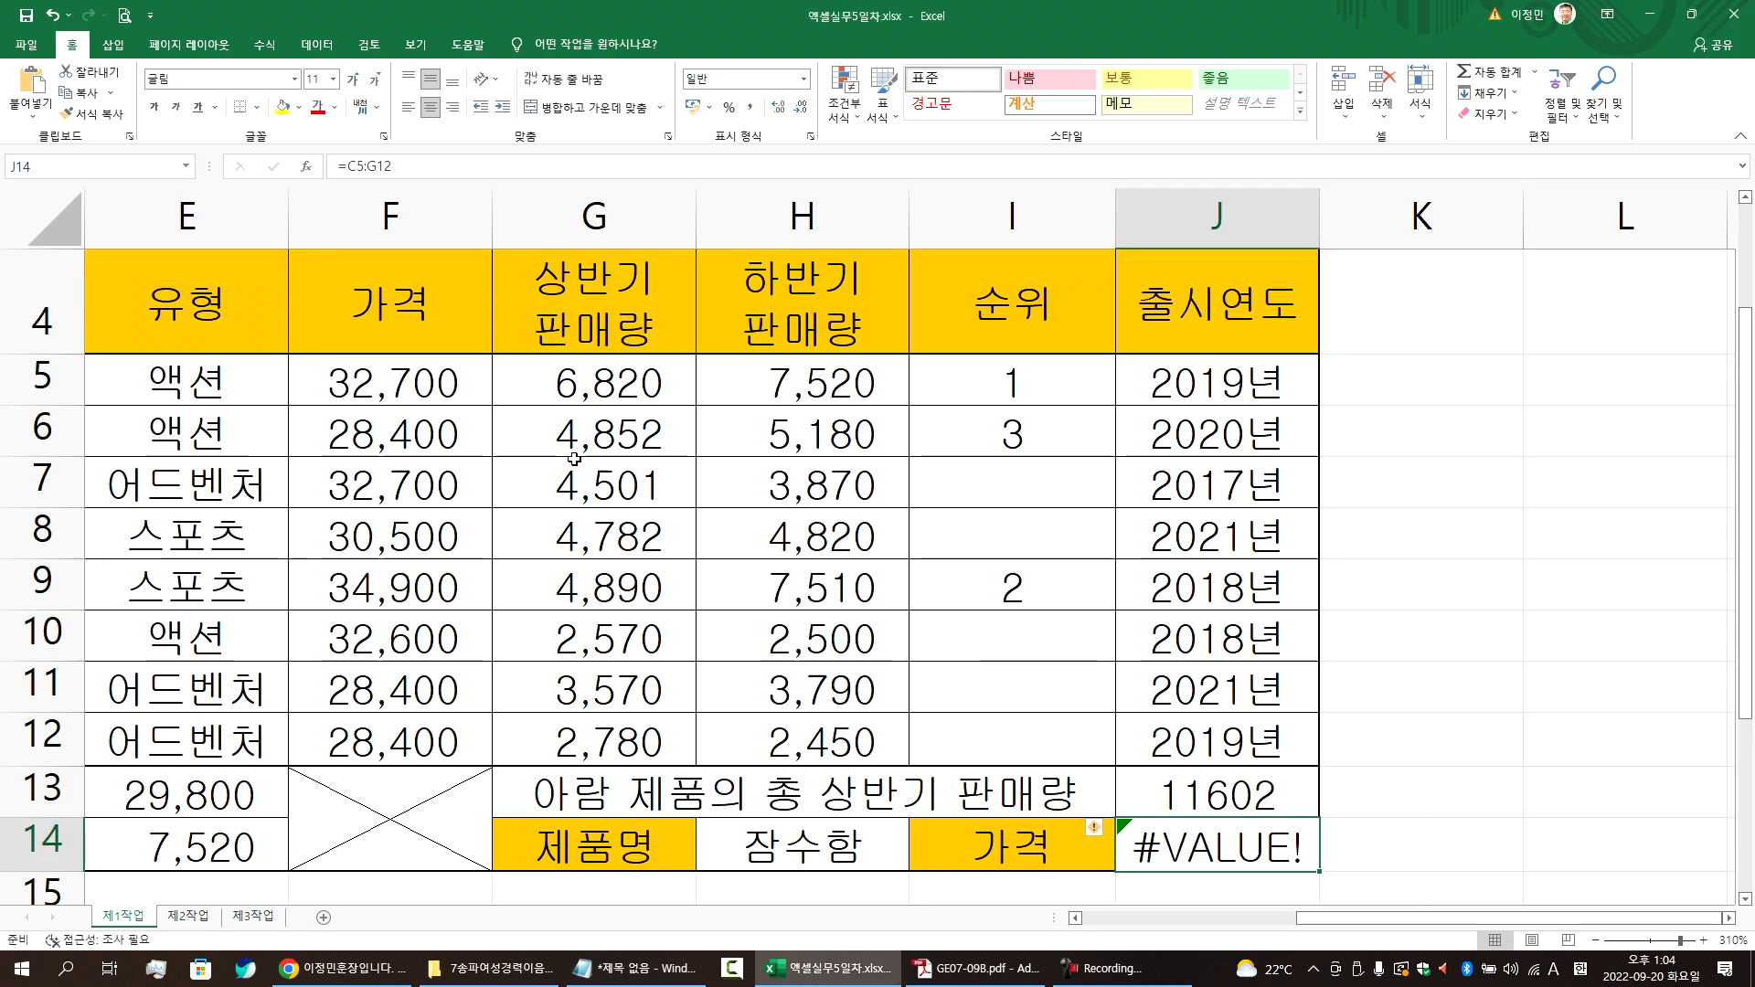
pyautogui.press('BackSpace')
pyautogui.hotkey('ctrl', 'v')
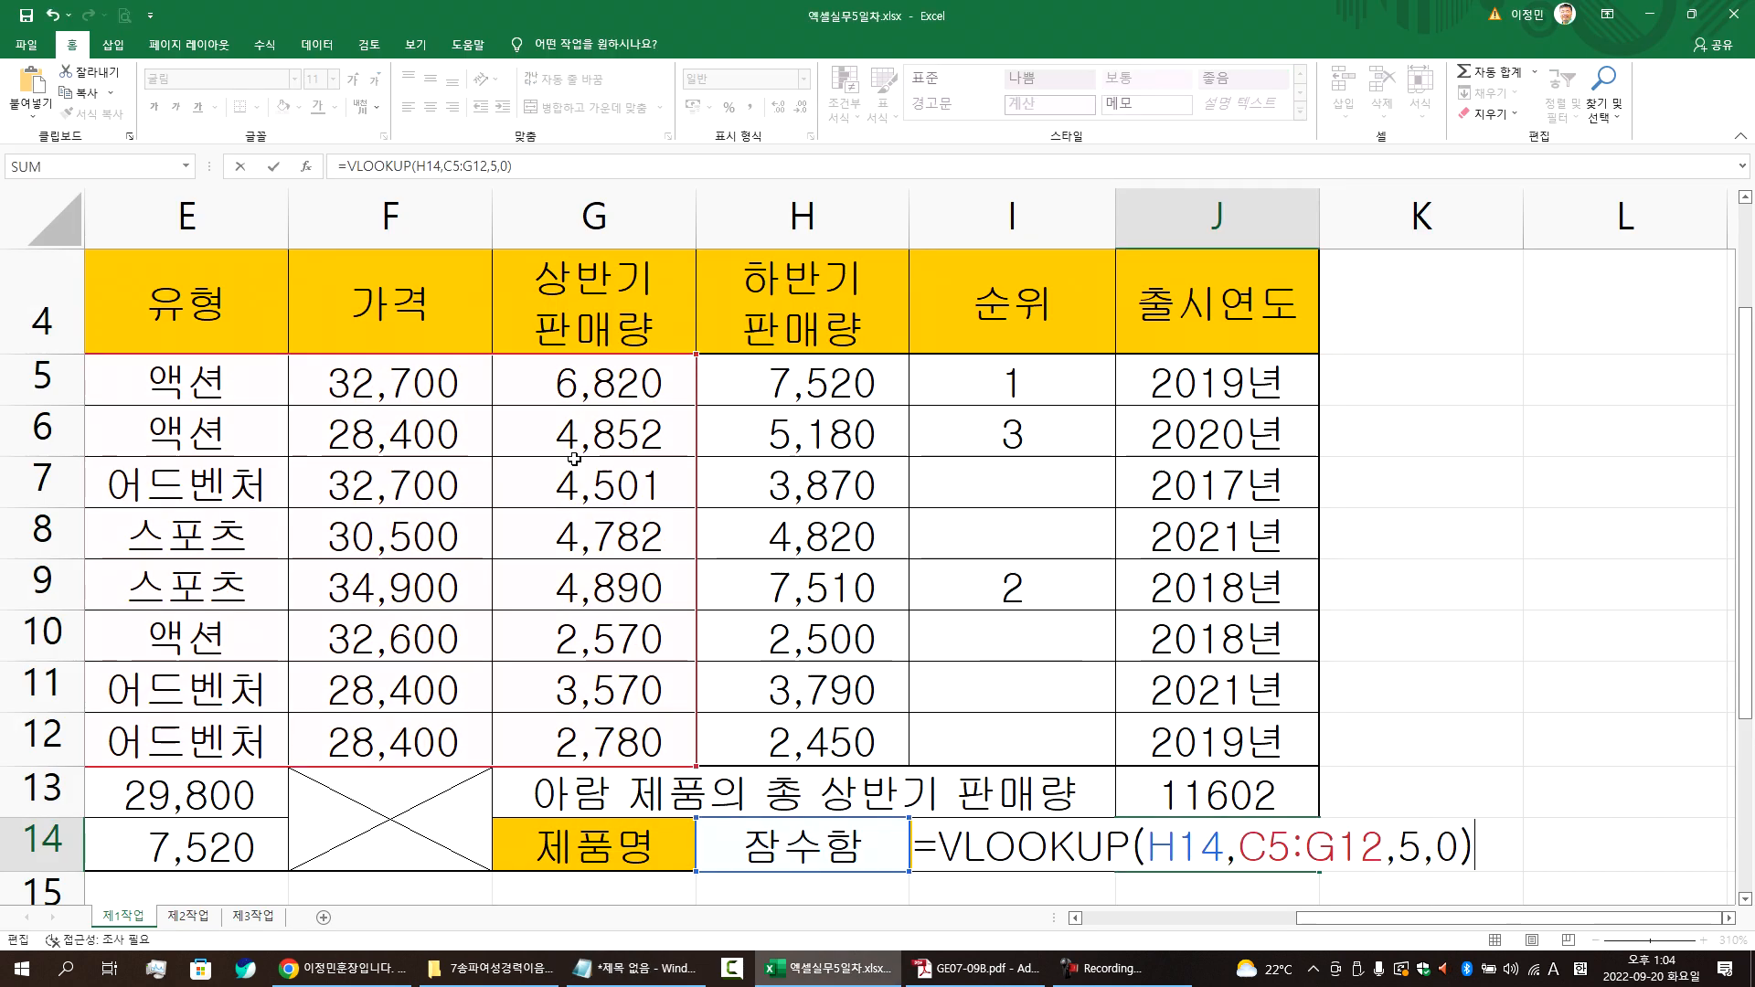
pyautogui.press('Return')
pyautogui.press('Up')
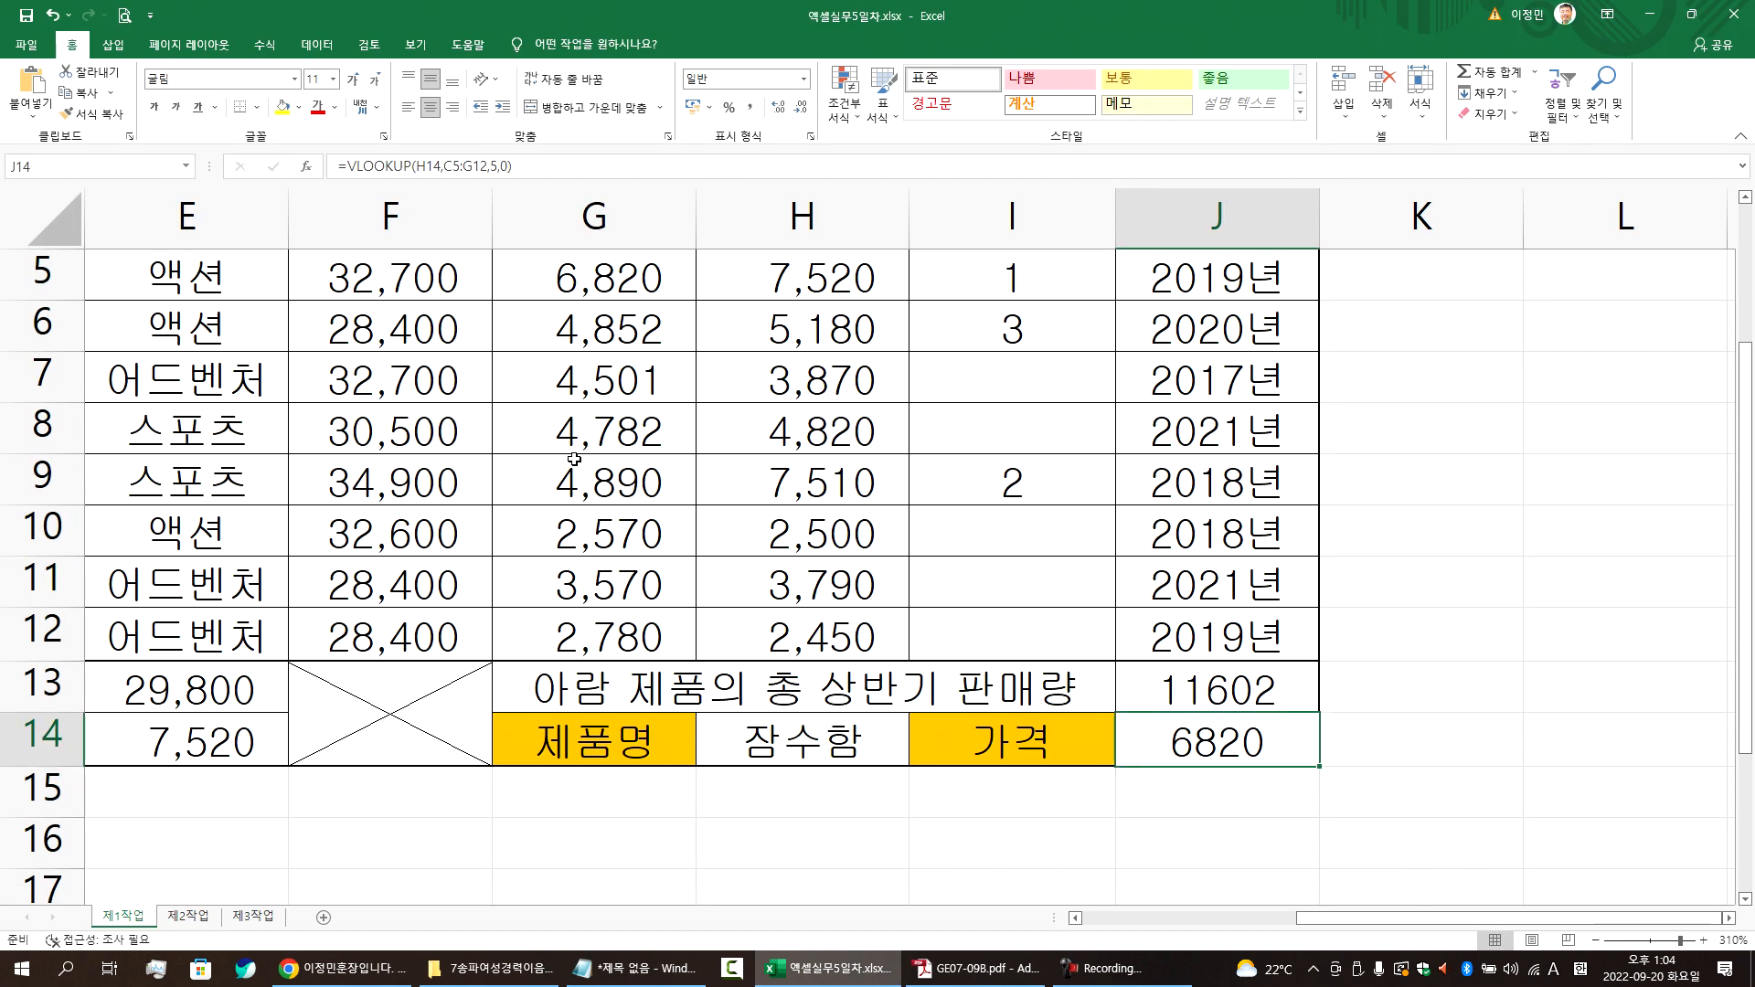
# - Review the table's headings and rows above J14, and look at the recorded VLOOKUP formula in the Notepad notes
pyautogui.press('Up')
pyautogui.press('Up')
pyautogui.press('Up')
pyautogui.press('Up')
pyautogui.press('Up')
pyautogui.press('Up')
pyautogui.press('Up')
pyautogui.press('Up')
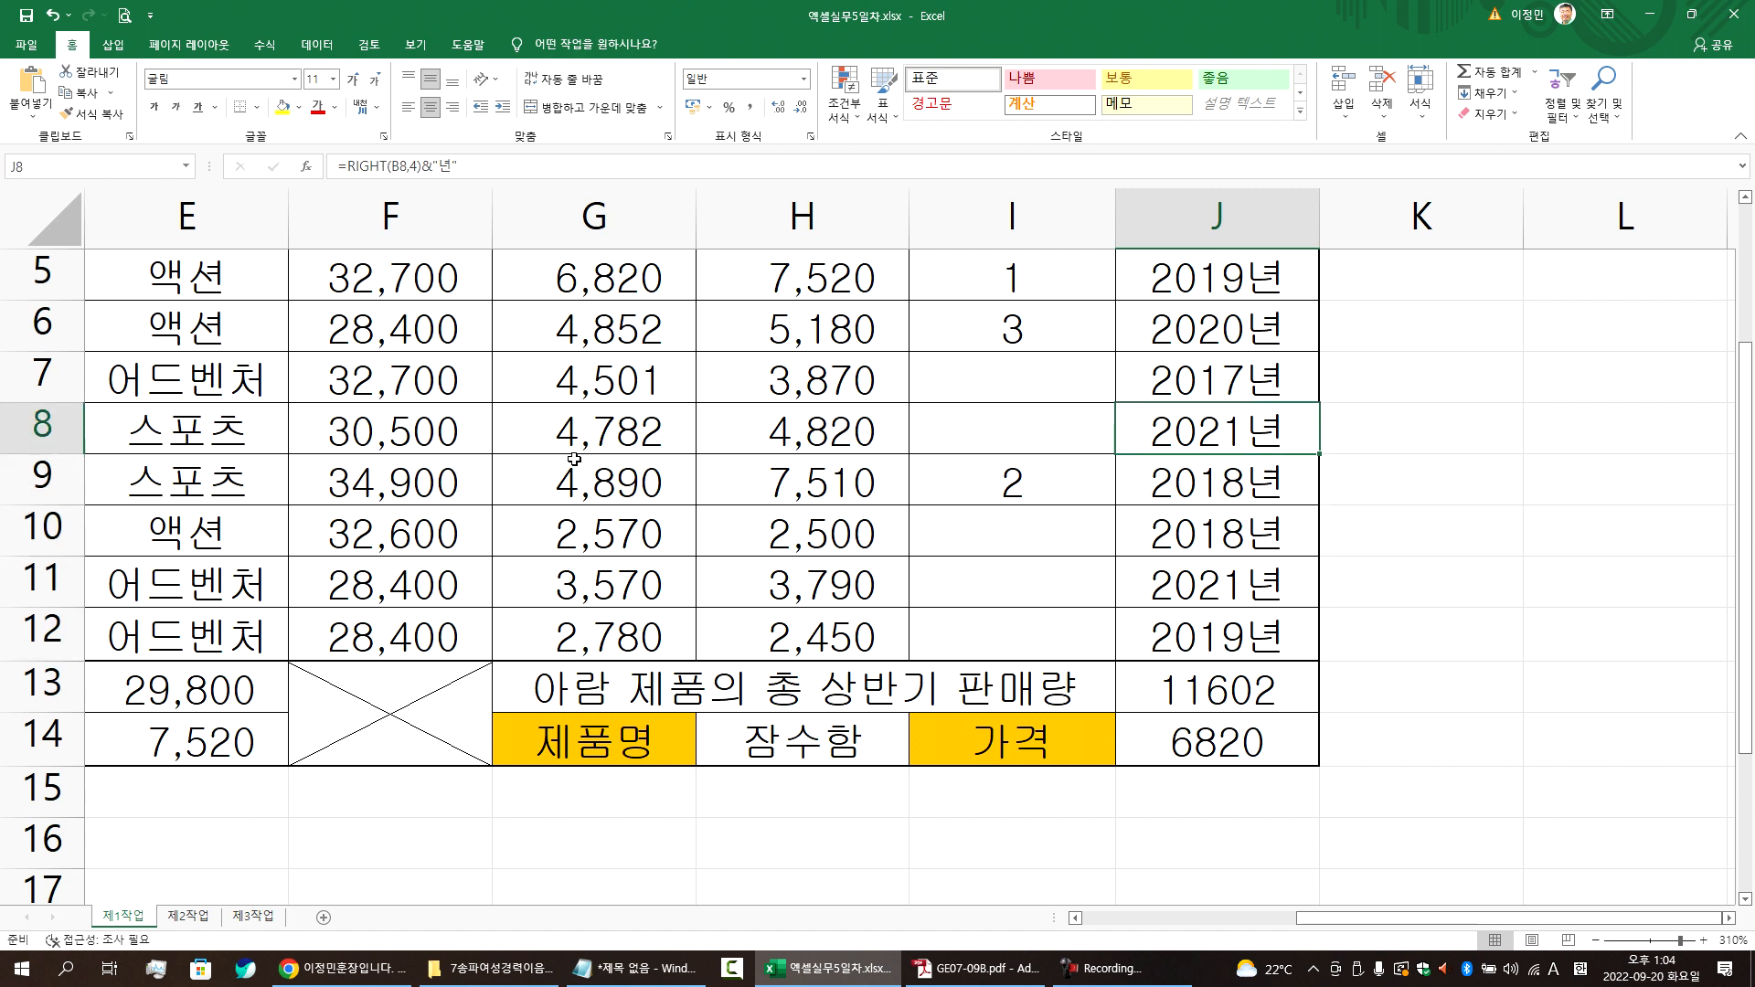
pyautogui.press('Up')
pyautogui.press('Up')
pyautogui.press('Up')
pyautogui.press('Down')
pyautogui.press('Down')
pyautogui.press('Down')
pyautogui.press('Down')
pyautogui.press('Down')
pyautogui.press('Down')
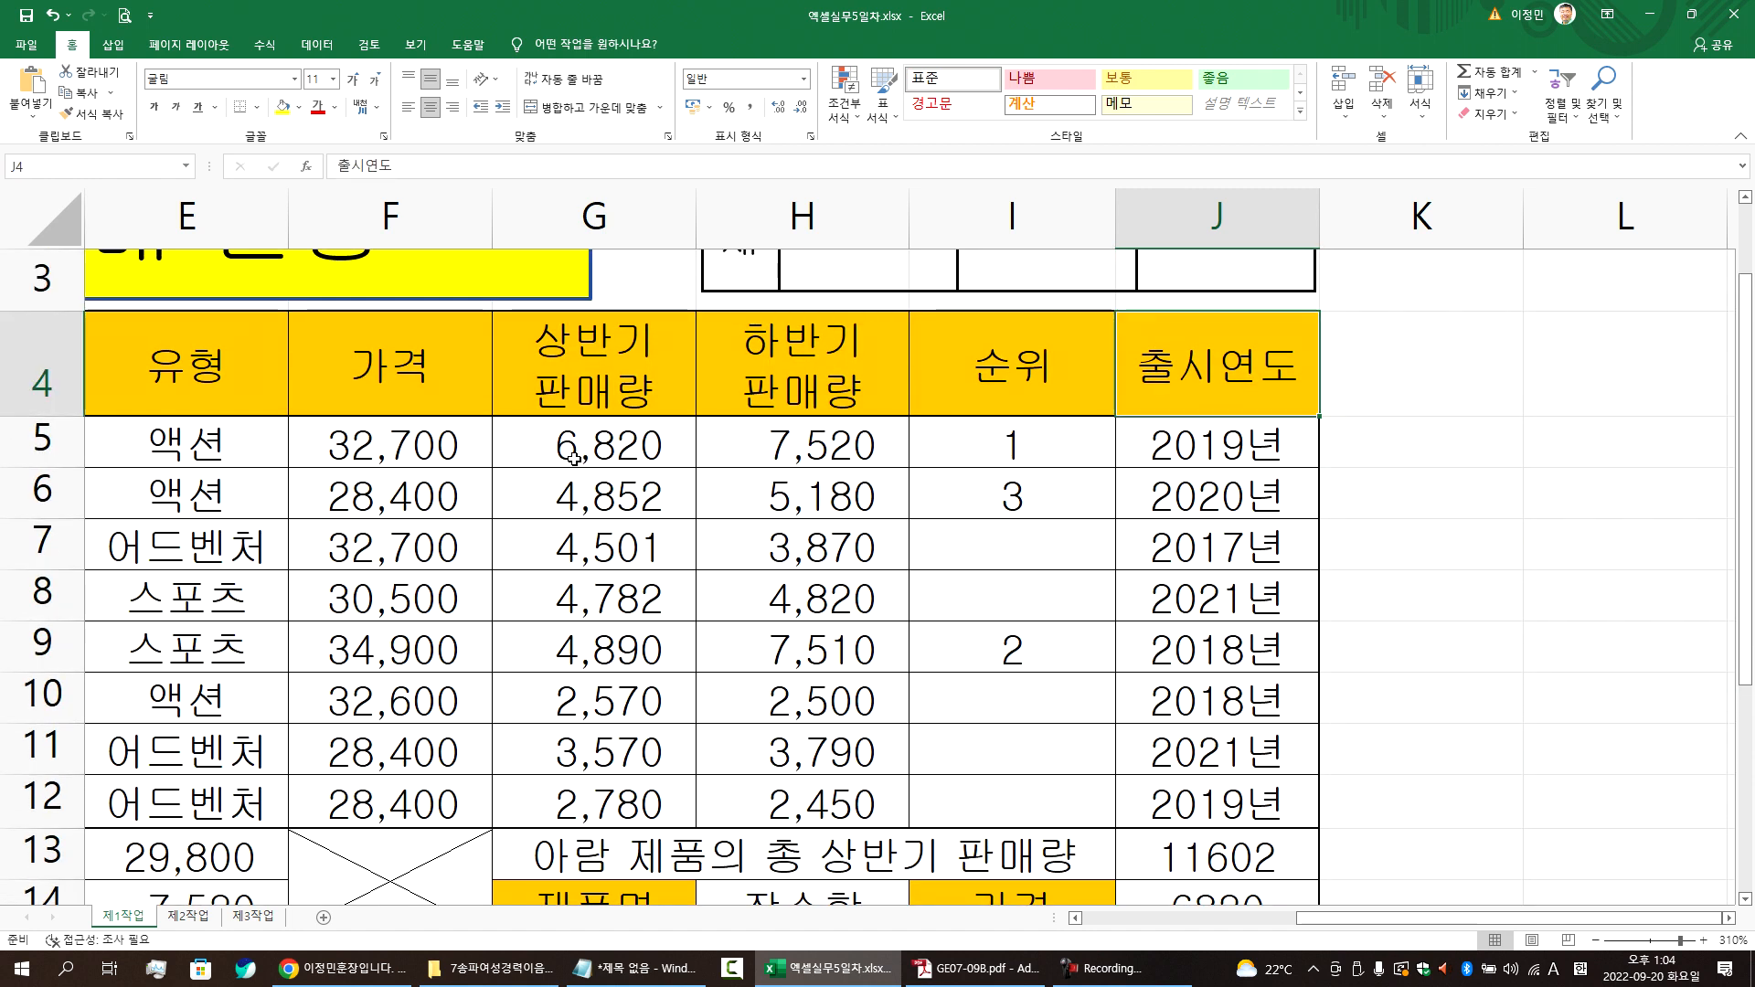
pyautogui.press('Down')
pyautogui.press('Down')
pyautogui.press('Down')
pyautogui.press('Down')
pyautogui.press('Down')
pyautogui.press('Down')
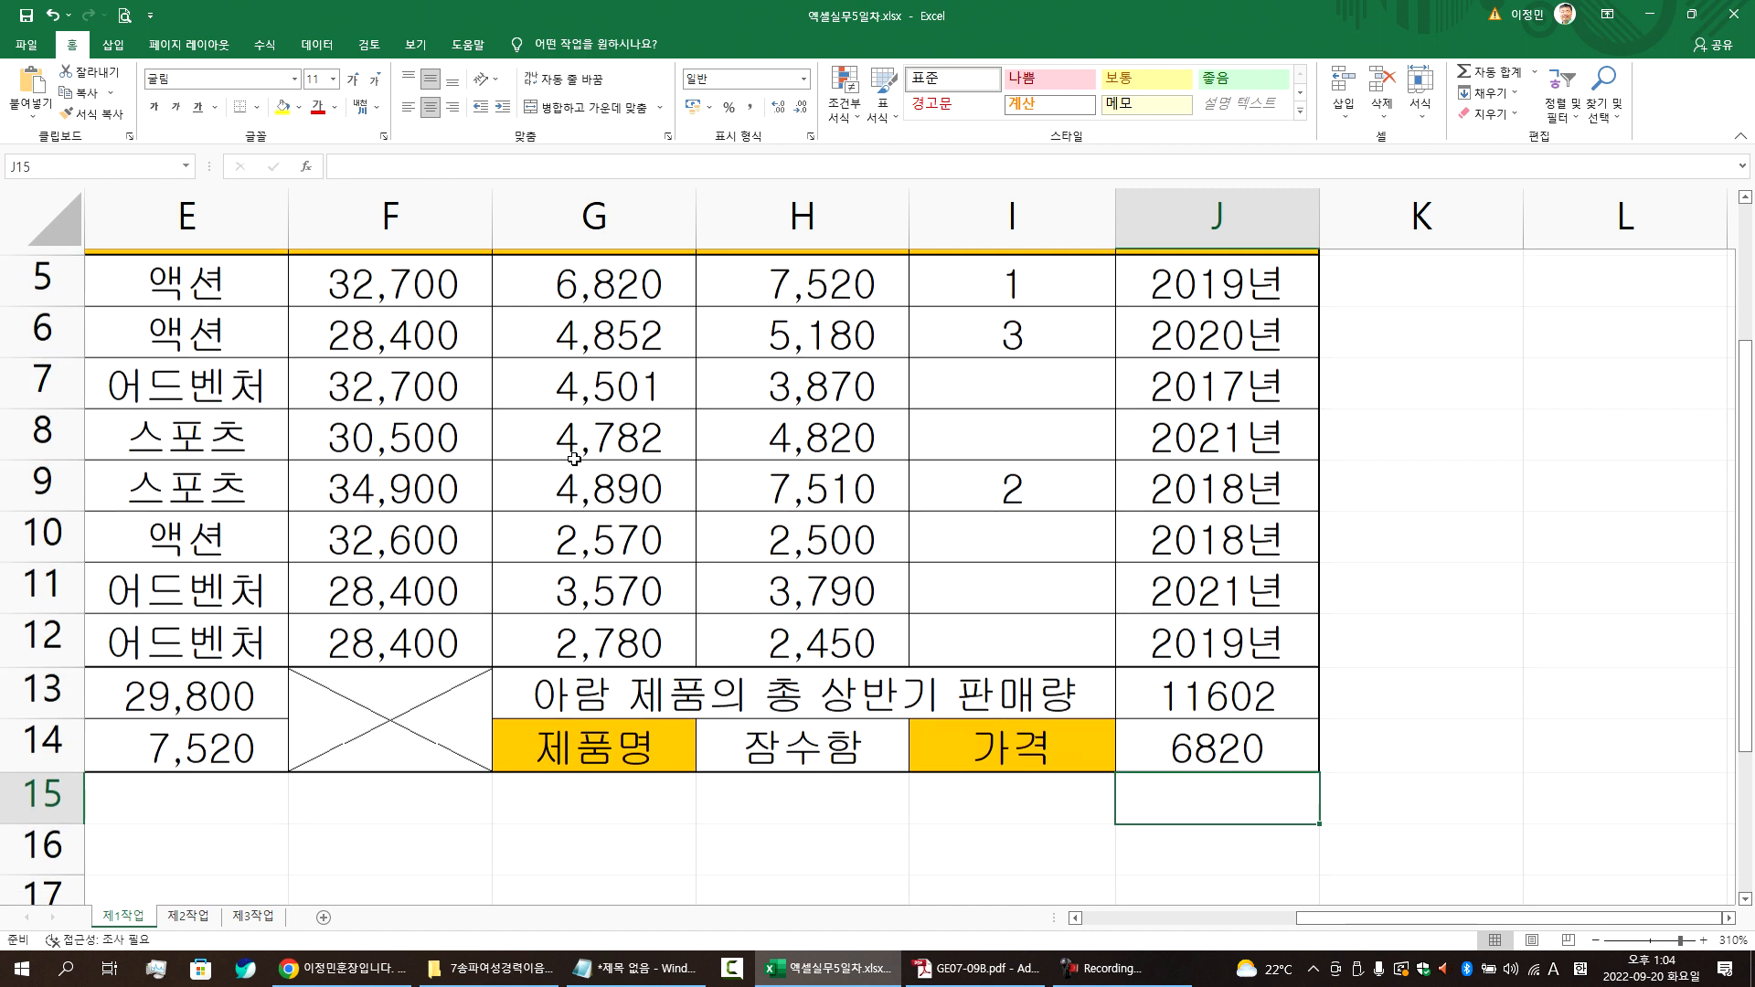
pyautogui.press('Up')
pyautogui.hotkey('alt', 'Tab')
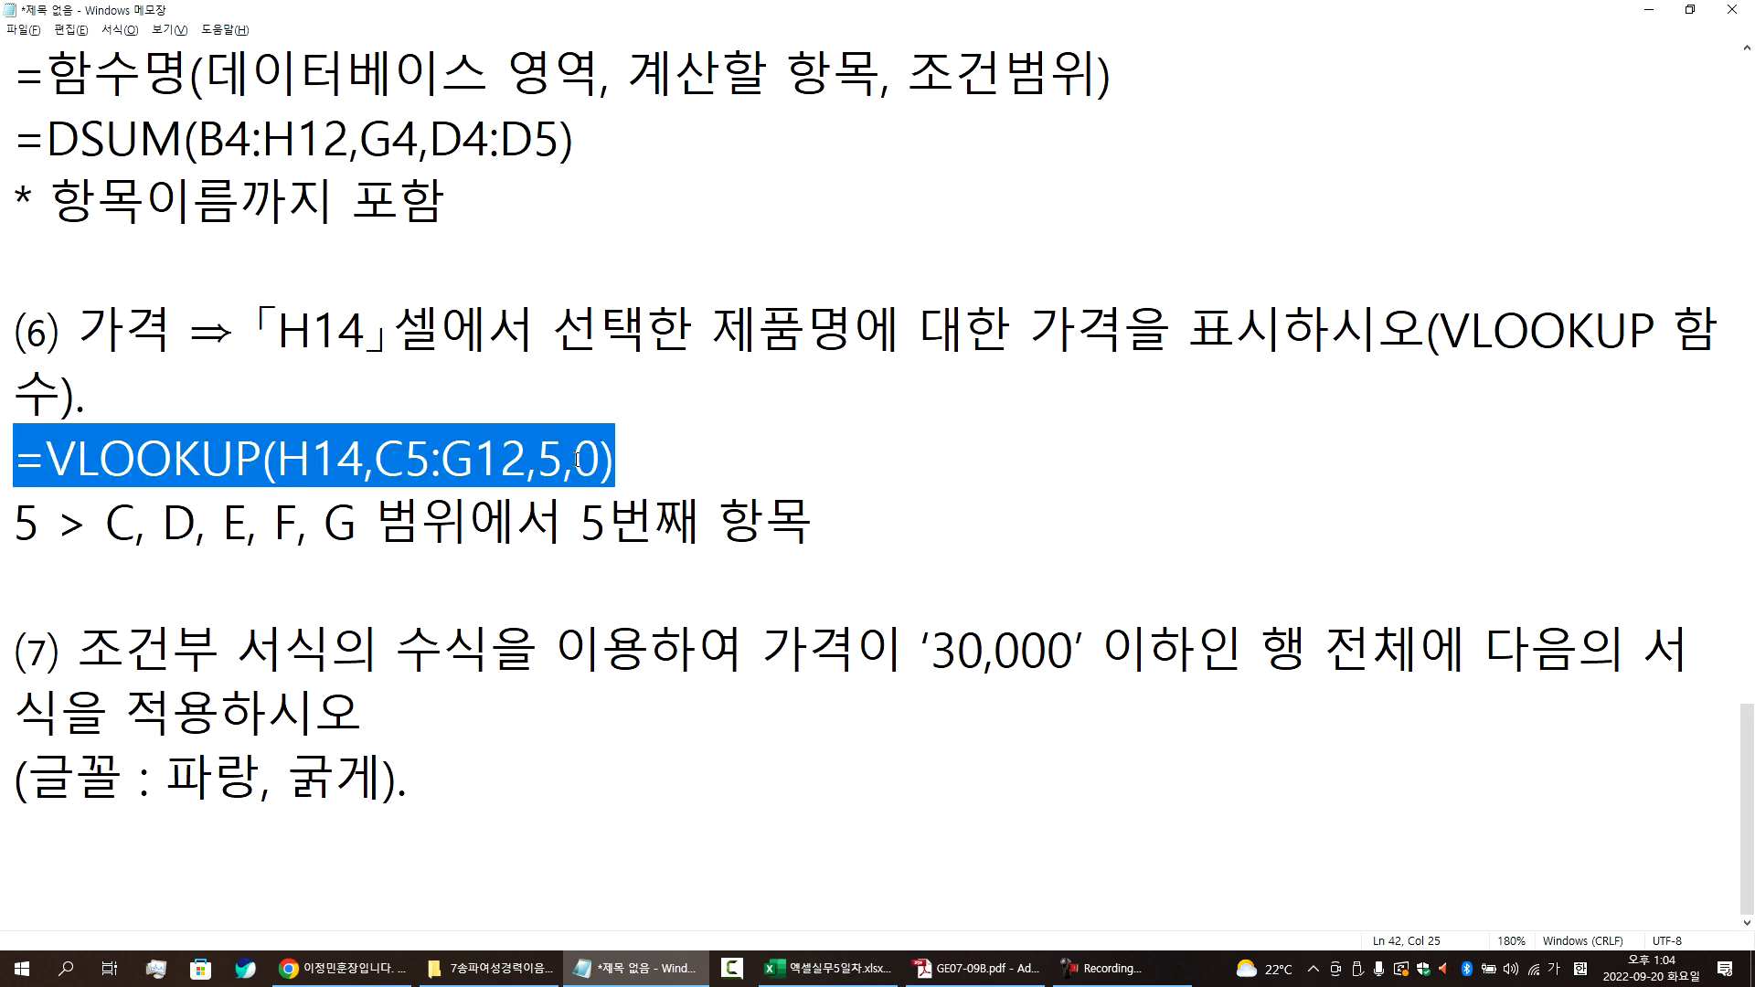
# - Switch to Excel and change the column index of the VLOOKUP in J14 to 4
pyautogui.hotkey('alt', 'Tab')
pyautogui.press('F2')
pyautogui.press('Left')
pyautogui.press('Left')
pyautogui.press('Left')
pyautogui.press('Left')
pyautogui.press('Delete')
pyautogui.write('4')
pyautogui.press('Return')
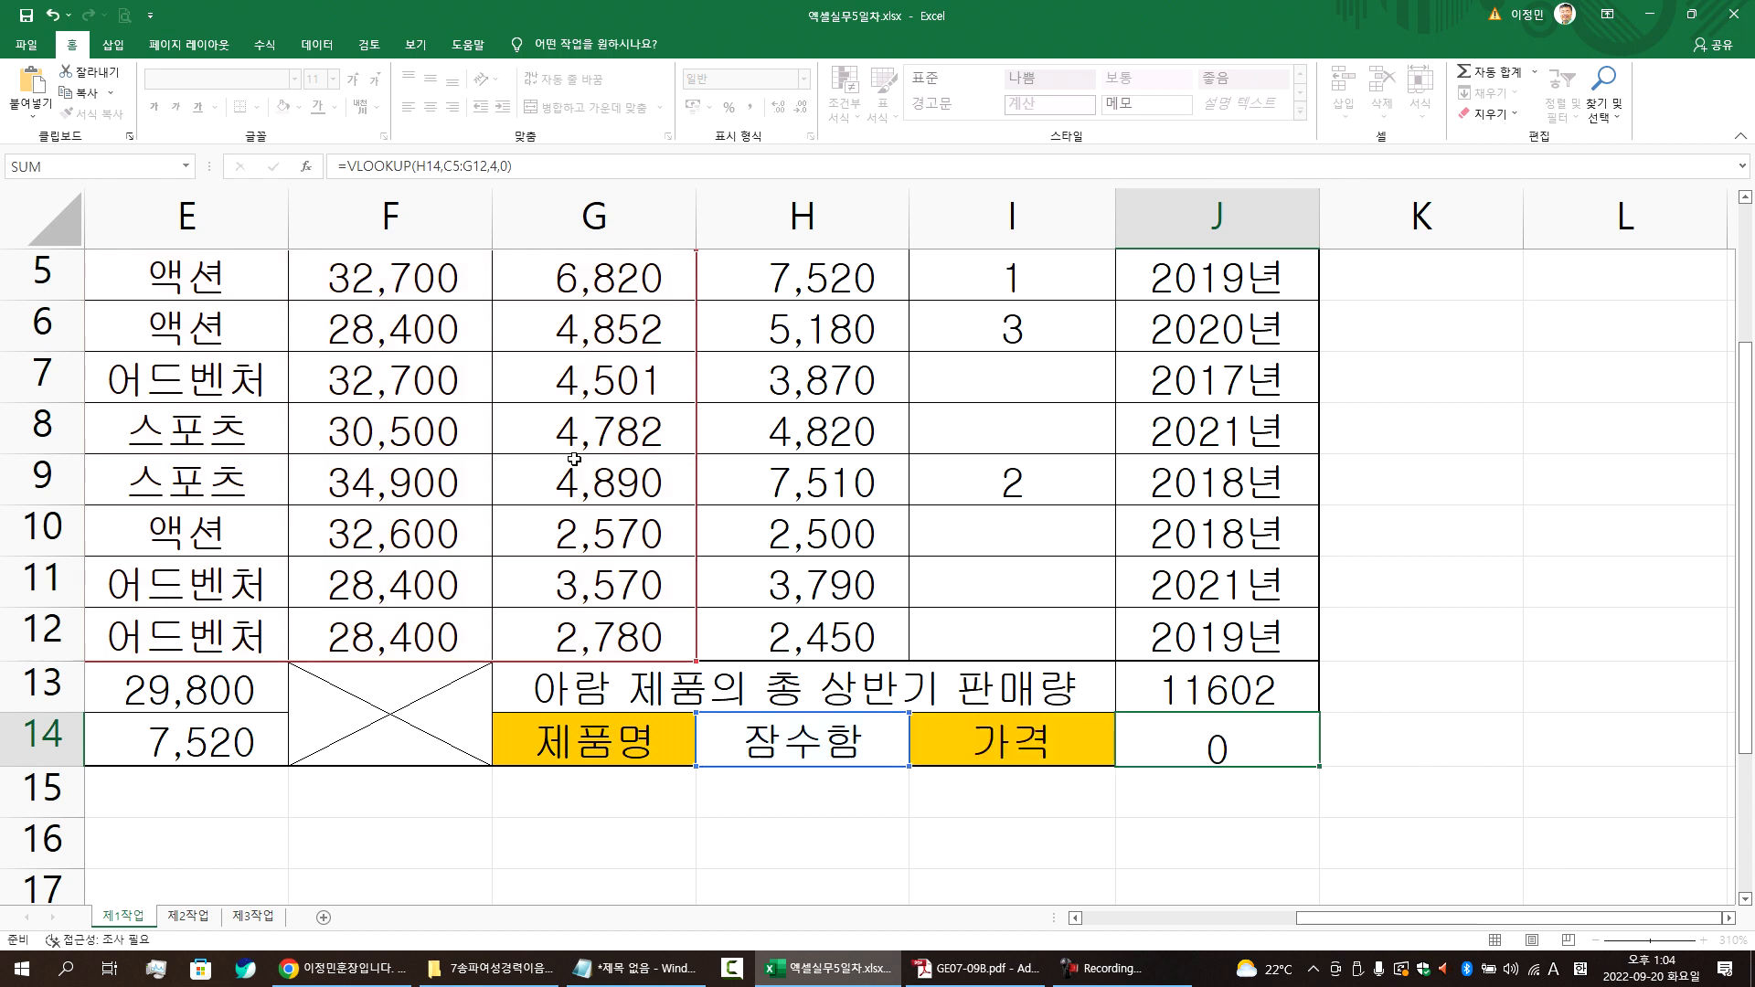
pyautogui.press('Up')
# - Switch to the Notepad notes and change the recorded VLOOKUP's table range to C5:F12
pyautogui.hotkey('alt', 'Tab')
pyautogui.press('Left')
pyautogui.hotkey('ctrl', 'Left')
pyautogui.hotkey('ctrl', 'Left')
pyautogui.hotkey('ctrl', 'Left')
pyautogui.hotkey('ctrl', 'Left')
pyautogui.press('Down')
pyautogui.press('Down')
pyautogui.press('Down')
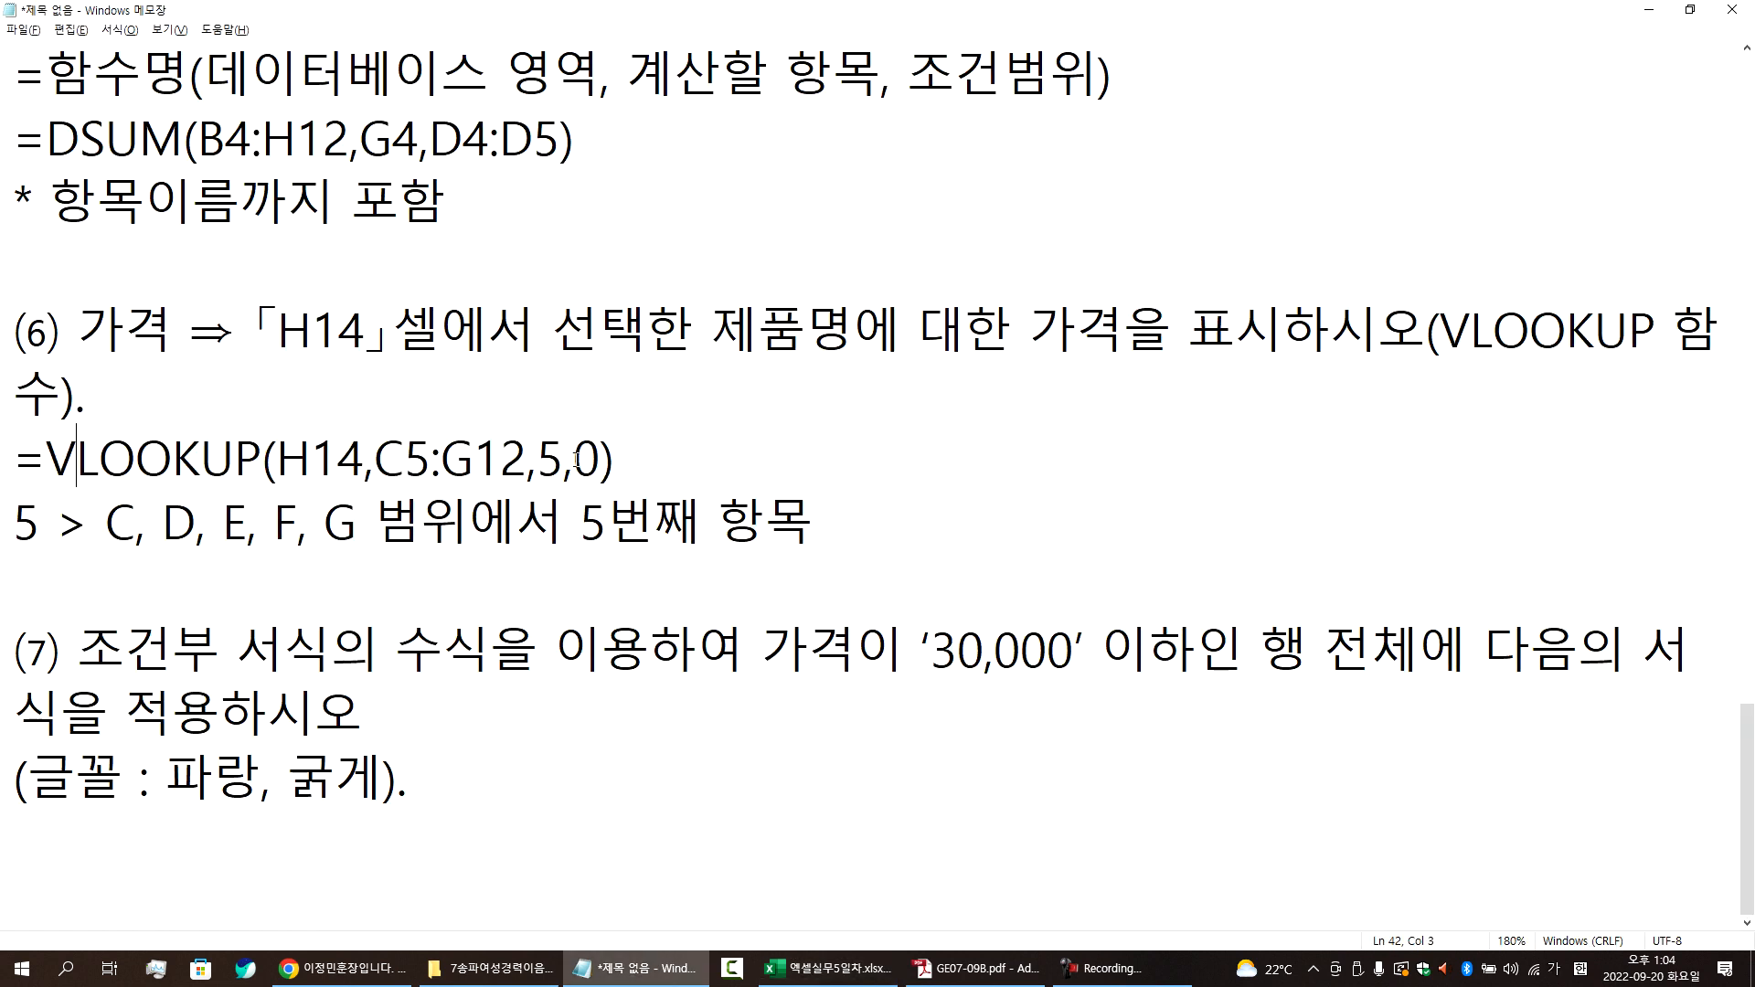
pyautogui.press('Up')
pyautogui.press('Right')
pyautogui.press('Right')
pyautogui.press('Right')
pyautogui.press('Right')
pyautogui.hotkey('ctrl', 'Right')
pyautogui.hotkey('ctrl', 'Right')
pyautogui.press('Left')
pyautogui.press('Left')
pyautogui.press('Left')
pyautogui.write('ㄹ')
pyautogui.press('BackSpace')
pyautogui.press('Hangul')
pyautogui.write('F')
pyautogui.press('Delete')
# - Remove G from the column list in the explanation under the formula and change the item position to 4번째
pyautogui.press('Down')
pyautogui.press('Left')
pyautogui.press('Left')
pyautogui.press('Left')
pyautogui.press('Left')
pyautogui.press('Left')
pyautogui.press('Left')
pyautogui.press('Left')
pyautogui.press('Right')
pyautogui.press('Delete')
pyautogui.press('Delete')
pyautogui.press('Delete')
pyautogui.hotkey('ctrl', 'Right')
pyautogui.hotkey('ctrl', 'Right')
pyautogui.press('Delete')
pyautogui.write('3')
pyautogui.press('BackSpace')
pyautogui.write('4')
# - Append "> 가격" to the end of the explanation line under the VLOOKUP formula
pyautogui.press('End')
pyautogui.write('> RKRUR')
pyautogui.press('BackSpace')
pyautogui.press('BackSpace')
pyautogui.press('BackSpace')
pyautogui.press('BackSpace')
pyautogui.press('BackSpace')
pyautogui.press('Hangul')
pyautogui.write('가격')
# - Switch to Excel to check the product and price cells in row 14, and return to the Notepad notes
pyautogui.hotkey('alt', 'Tab')
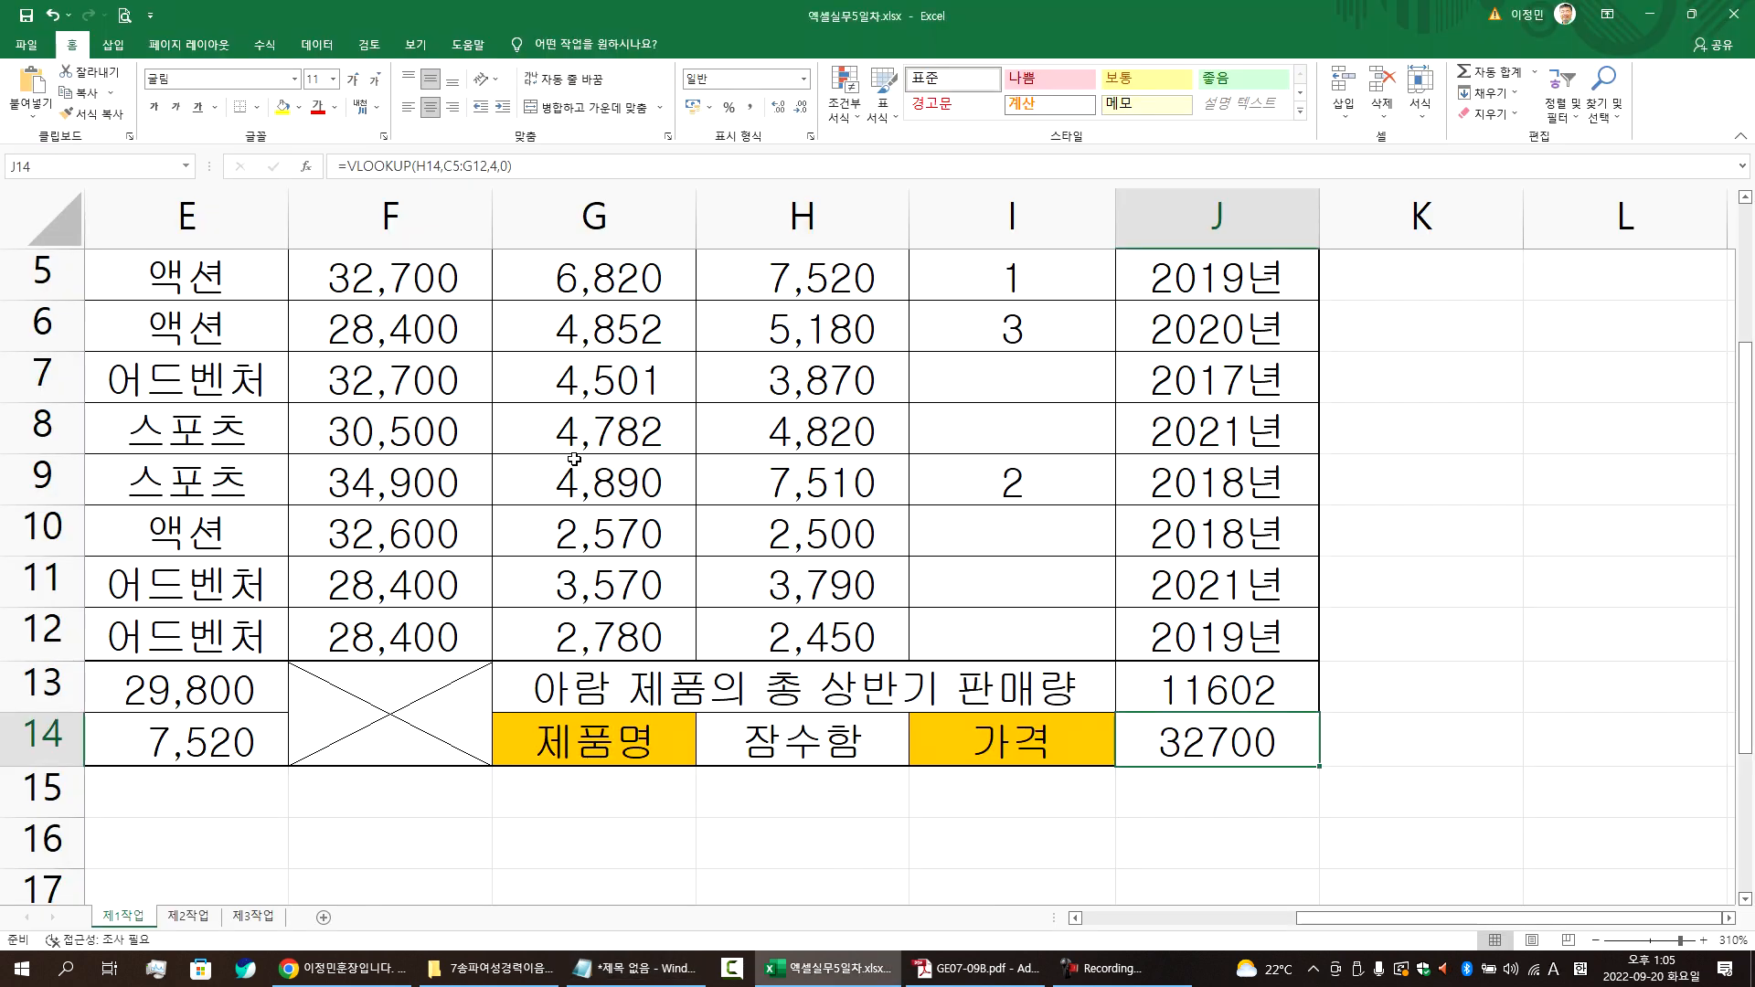
pyautogui.click(933, 690)
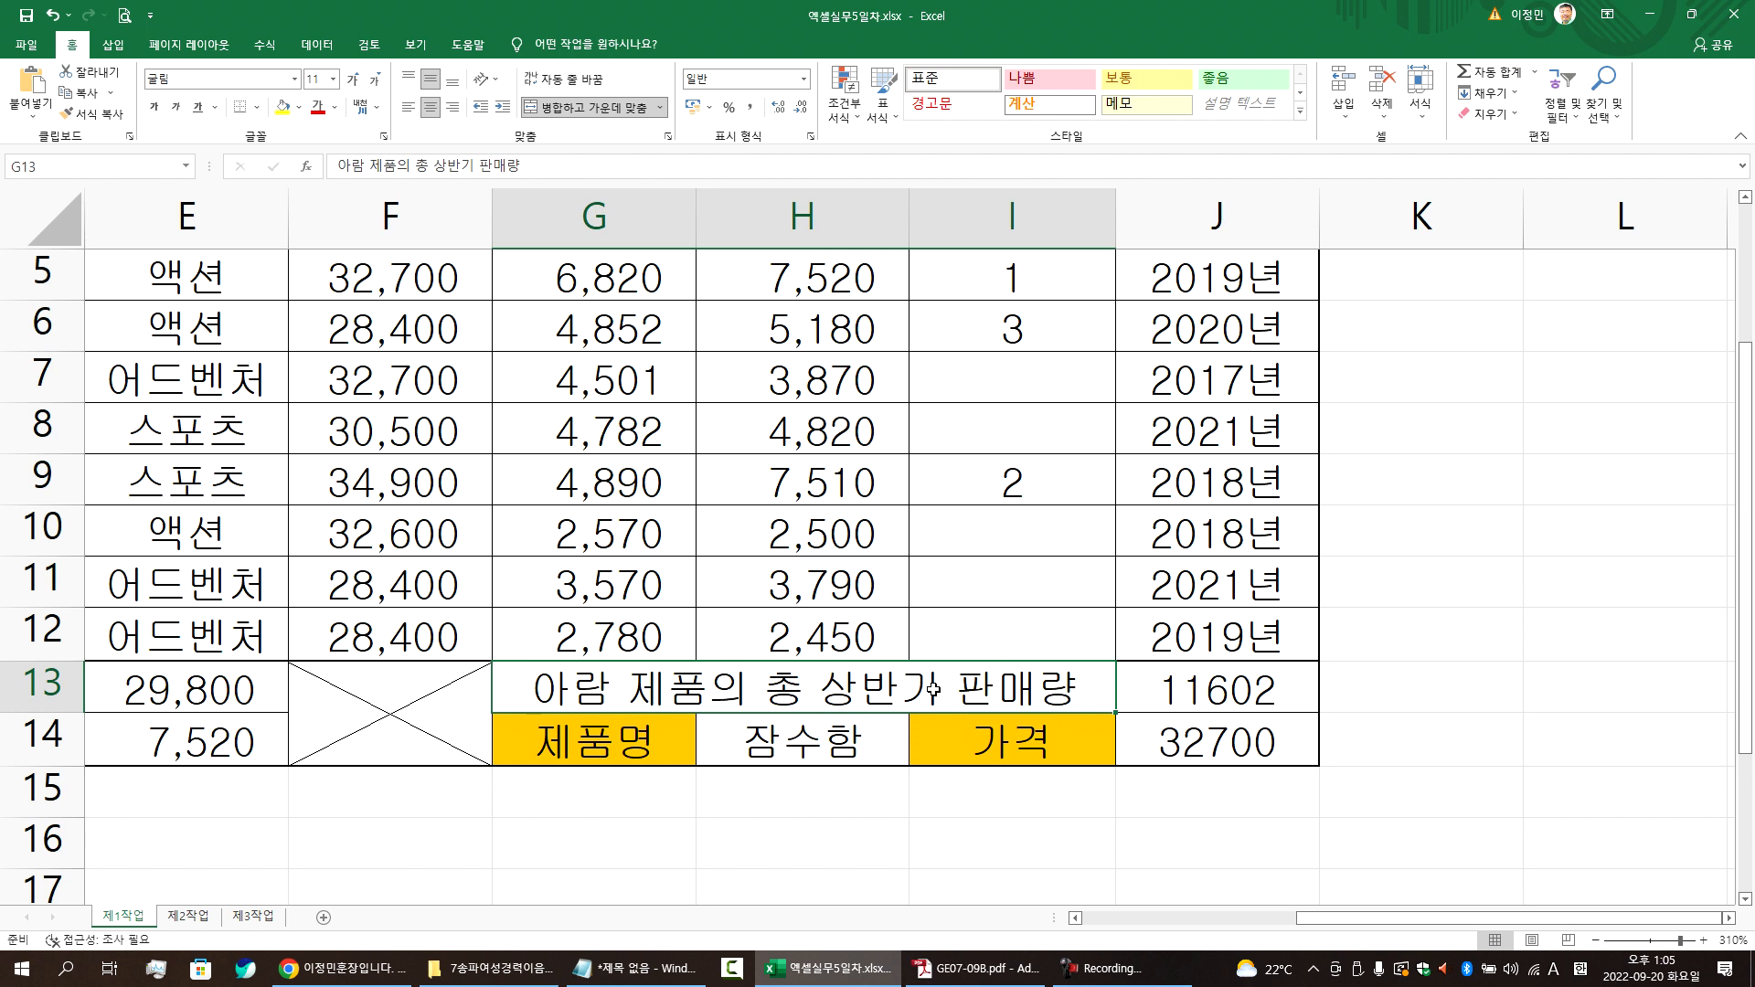
pyautogui.press('Down')
pyautogui.press('Right')
pyautogui.press('Right')
pyautogui.press('Right')
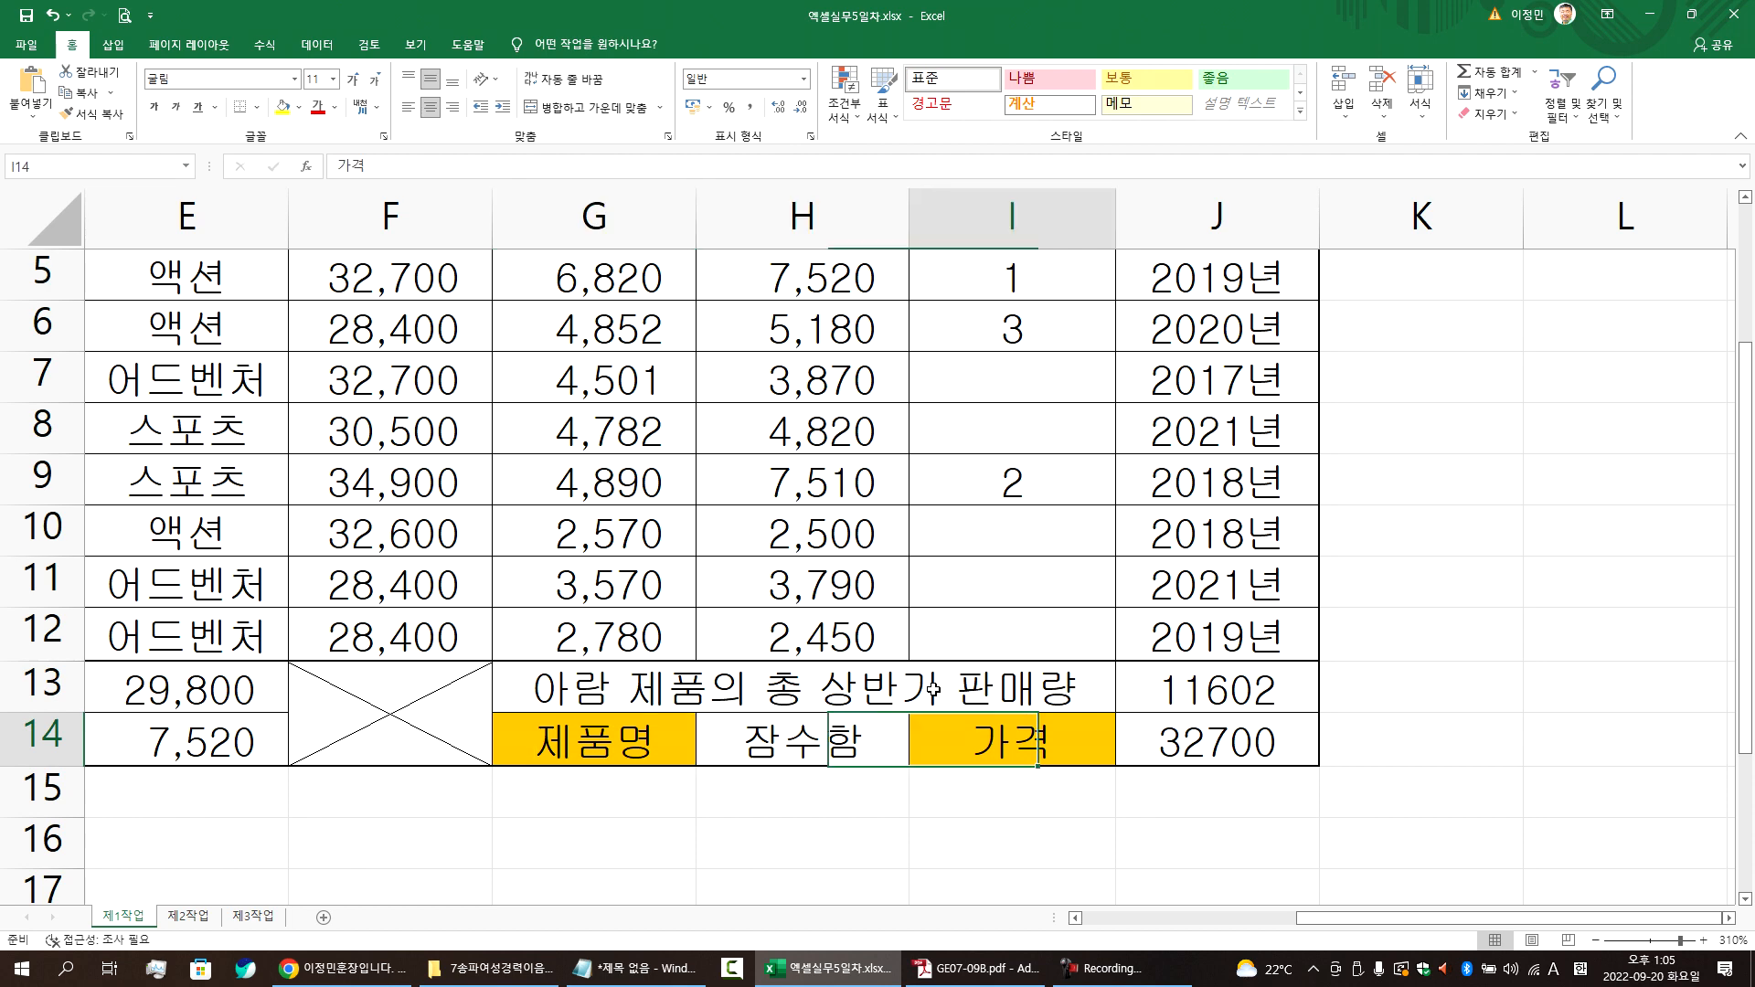
pyautogui.hotkey('alt', 'Tab')
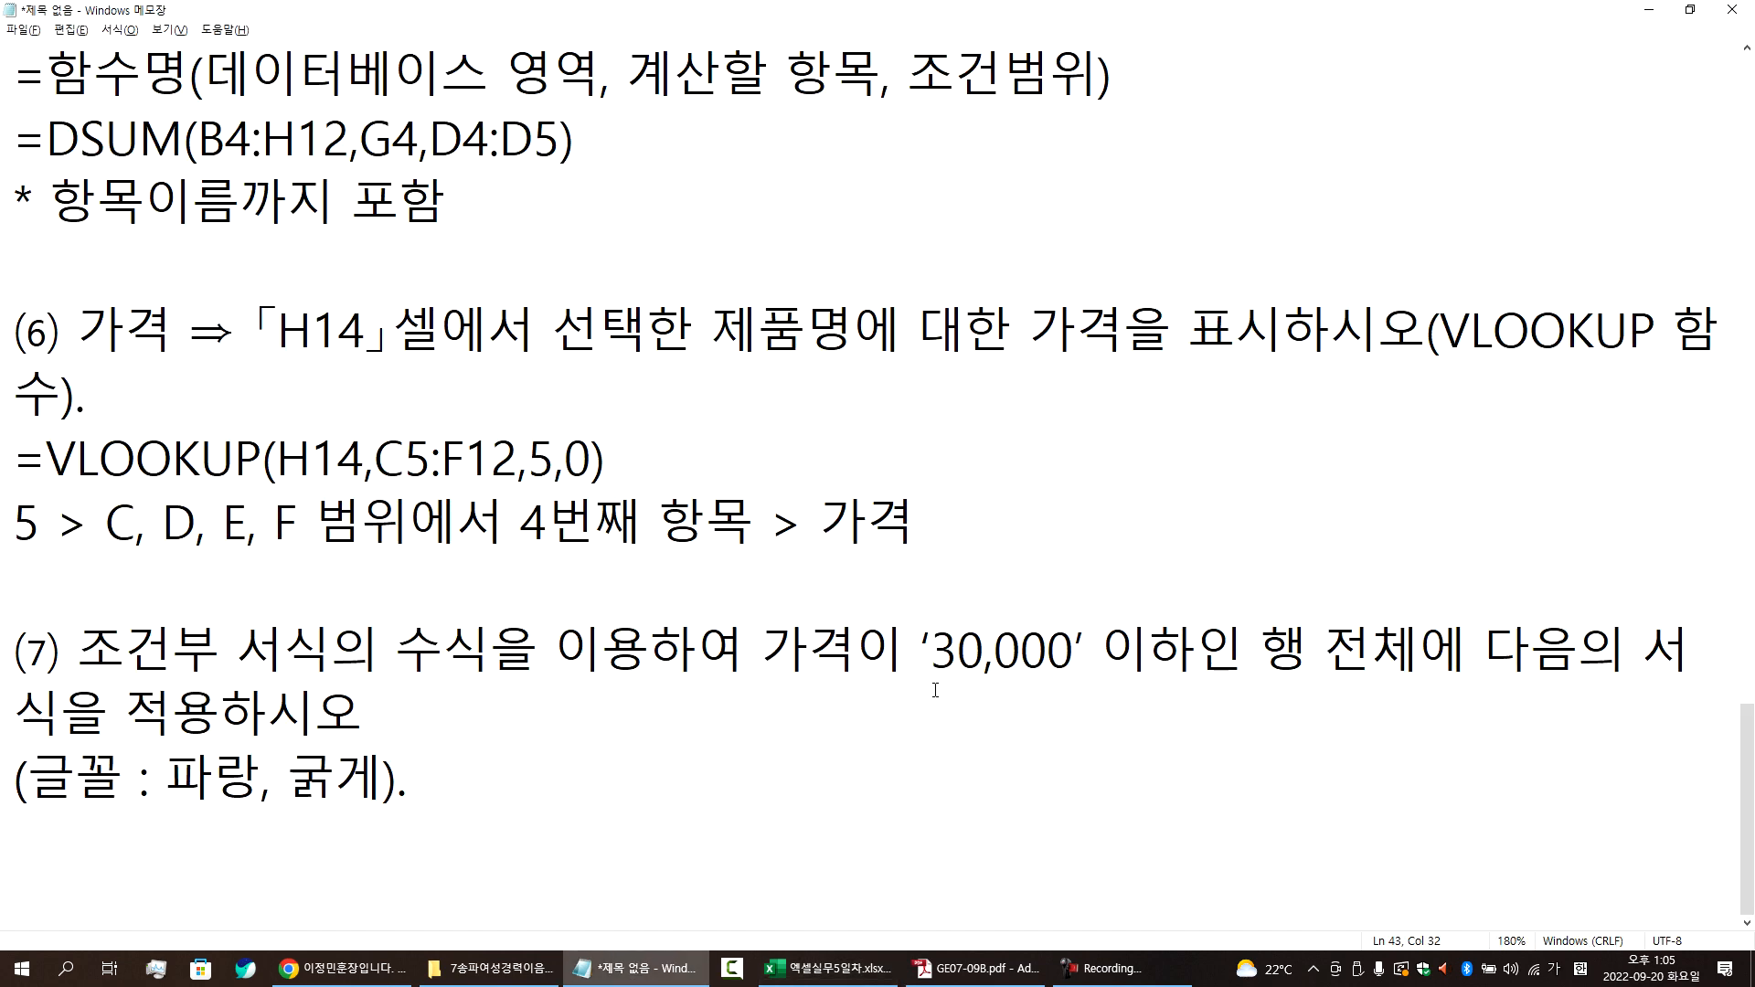
# - Switch to Excel and examine the table's headings from its first columns to find the price column's position
pyautogui.hotkey('alt', 'Tab')
pyautogui.press('Home')
pyautogui.press('Up')
pyautogui.press('Up')
pyautogui.press('Up')
pyautogui.press('Up')
pyautogui.press('Up')
pyautogui.press('Up')
pyautogui.press('Up')
pyautogui.press('Up')
pyautogui.press('Up')
pyautogui.press('Up')
pyautogui.press('Up')
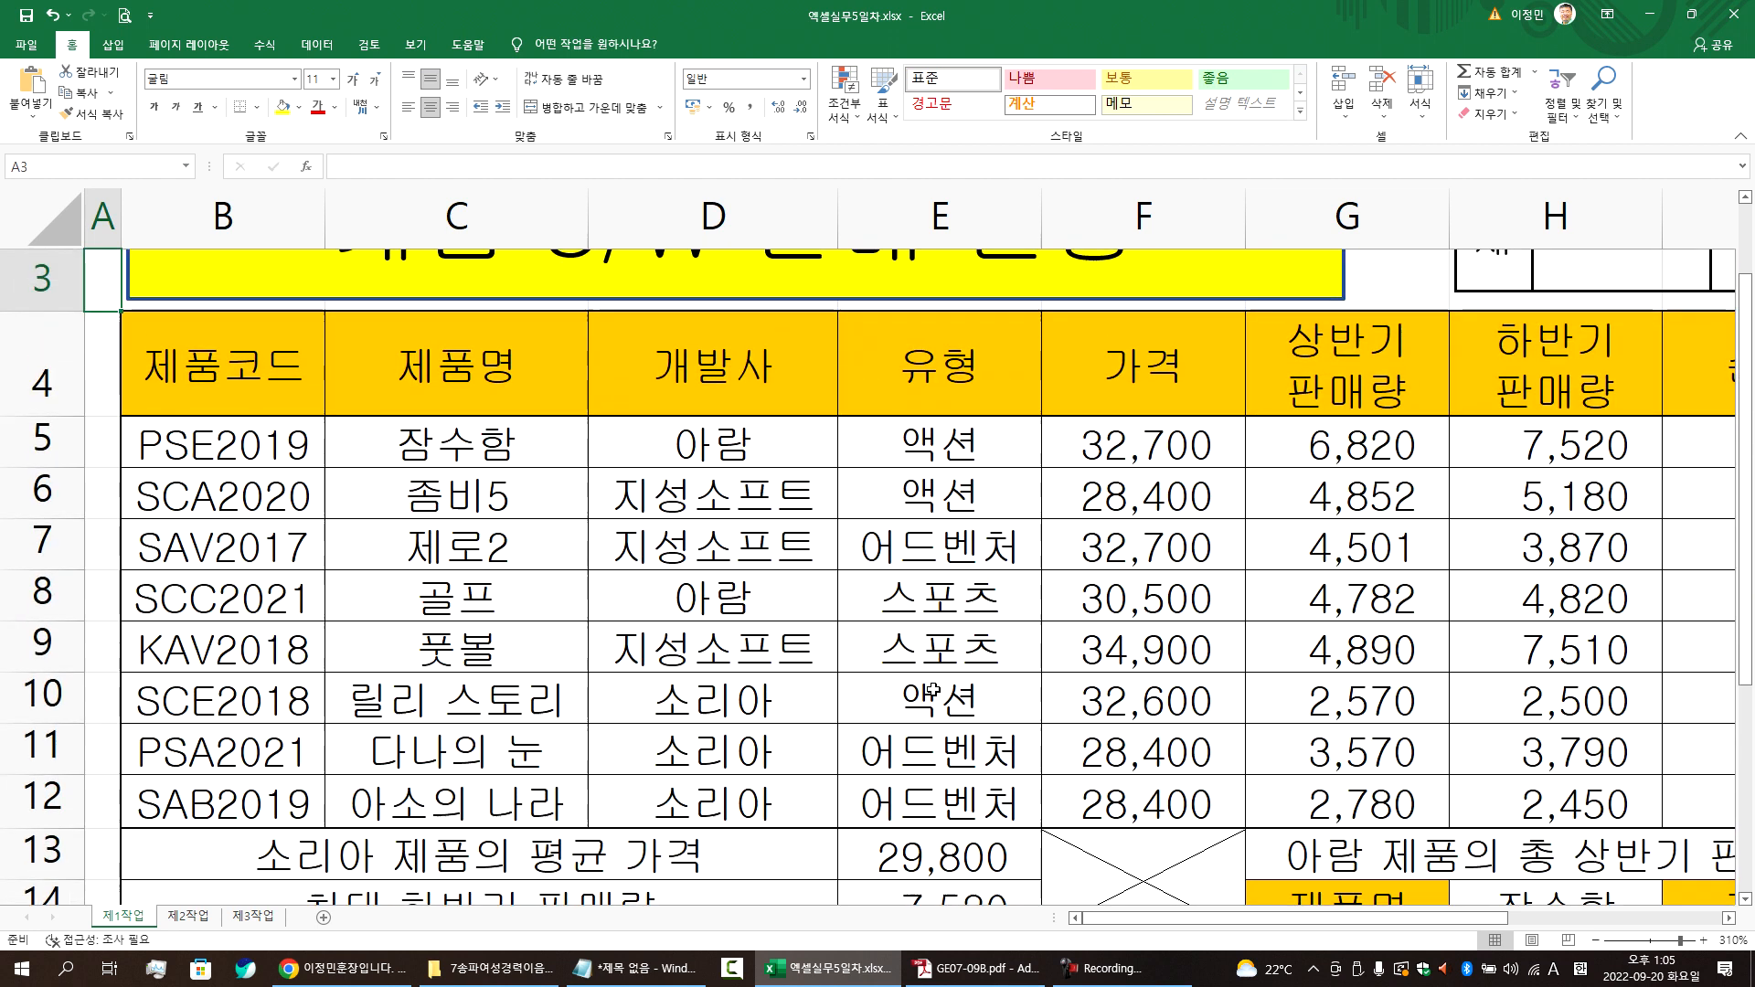
# - Examine the row 4 headings from 제품명 through 가격 to count the price column's position, and return to the Notepad notes
pyautogui.press('Down')
pyautogui.press('Down')
pyautogui.press('Right')
pyautogui.press('Right')
pyautogui.press('Up')
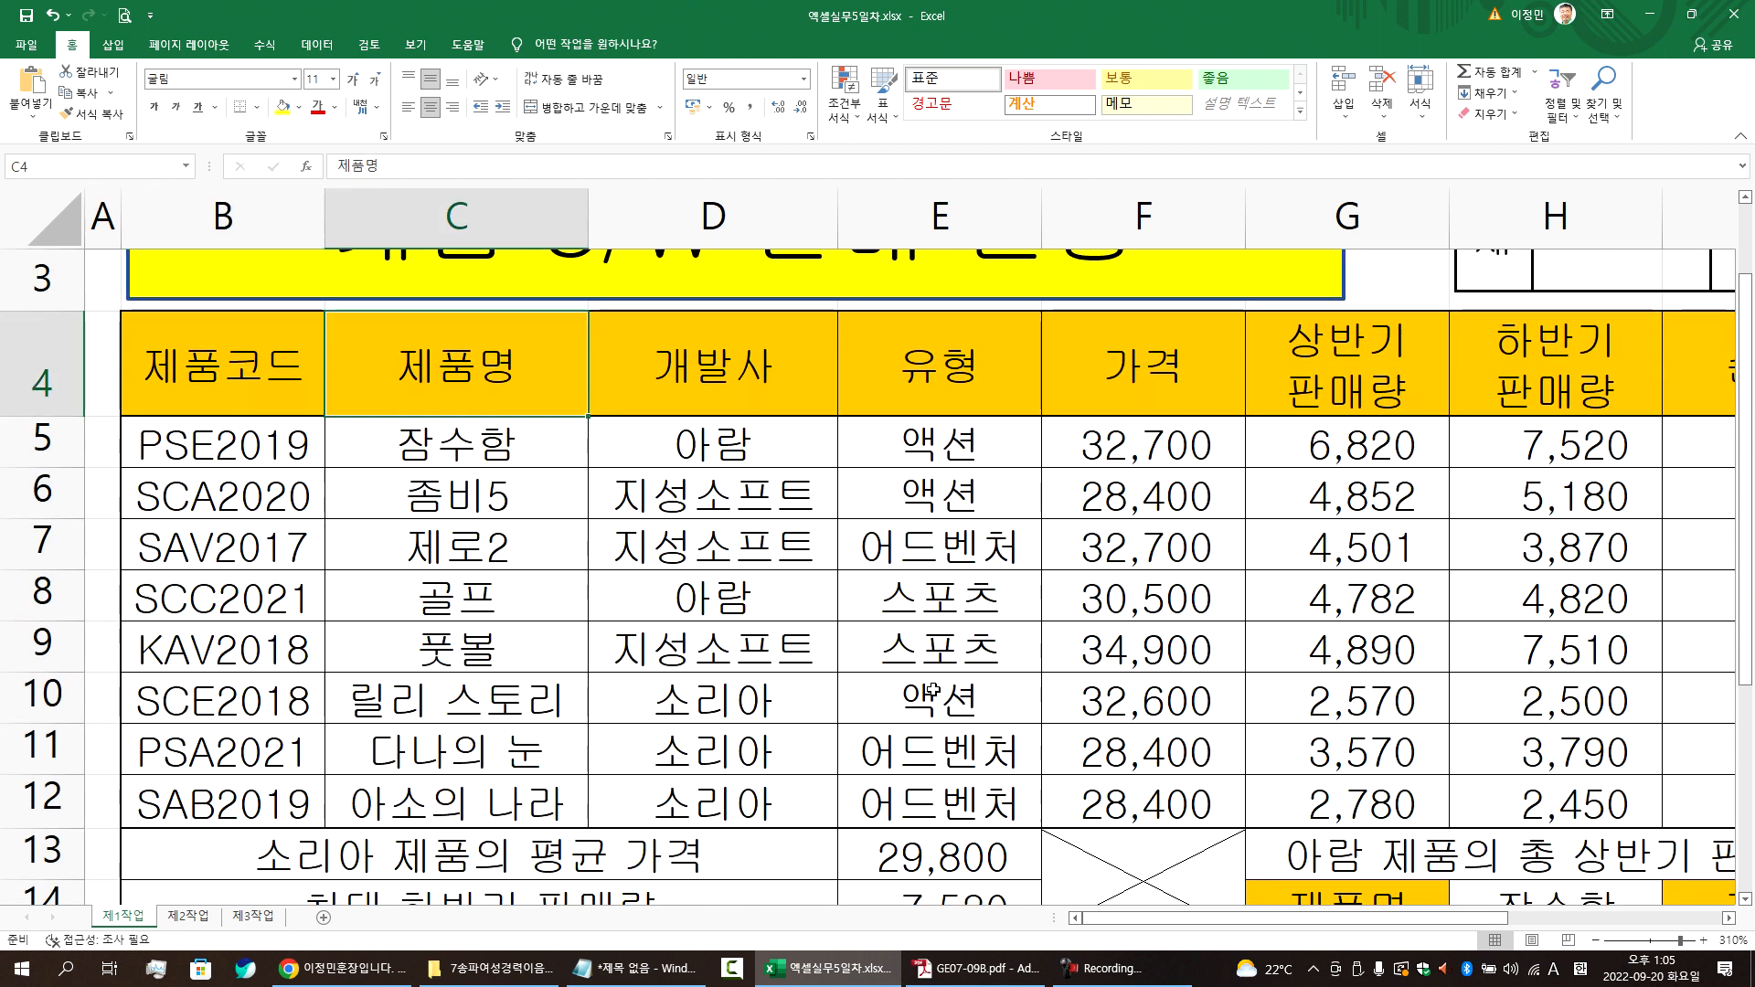
pyautogui.press('Right')
pyautogui.press('Right')
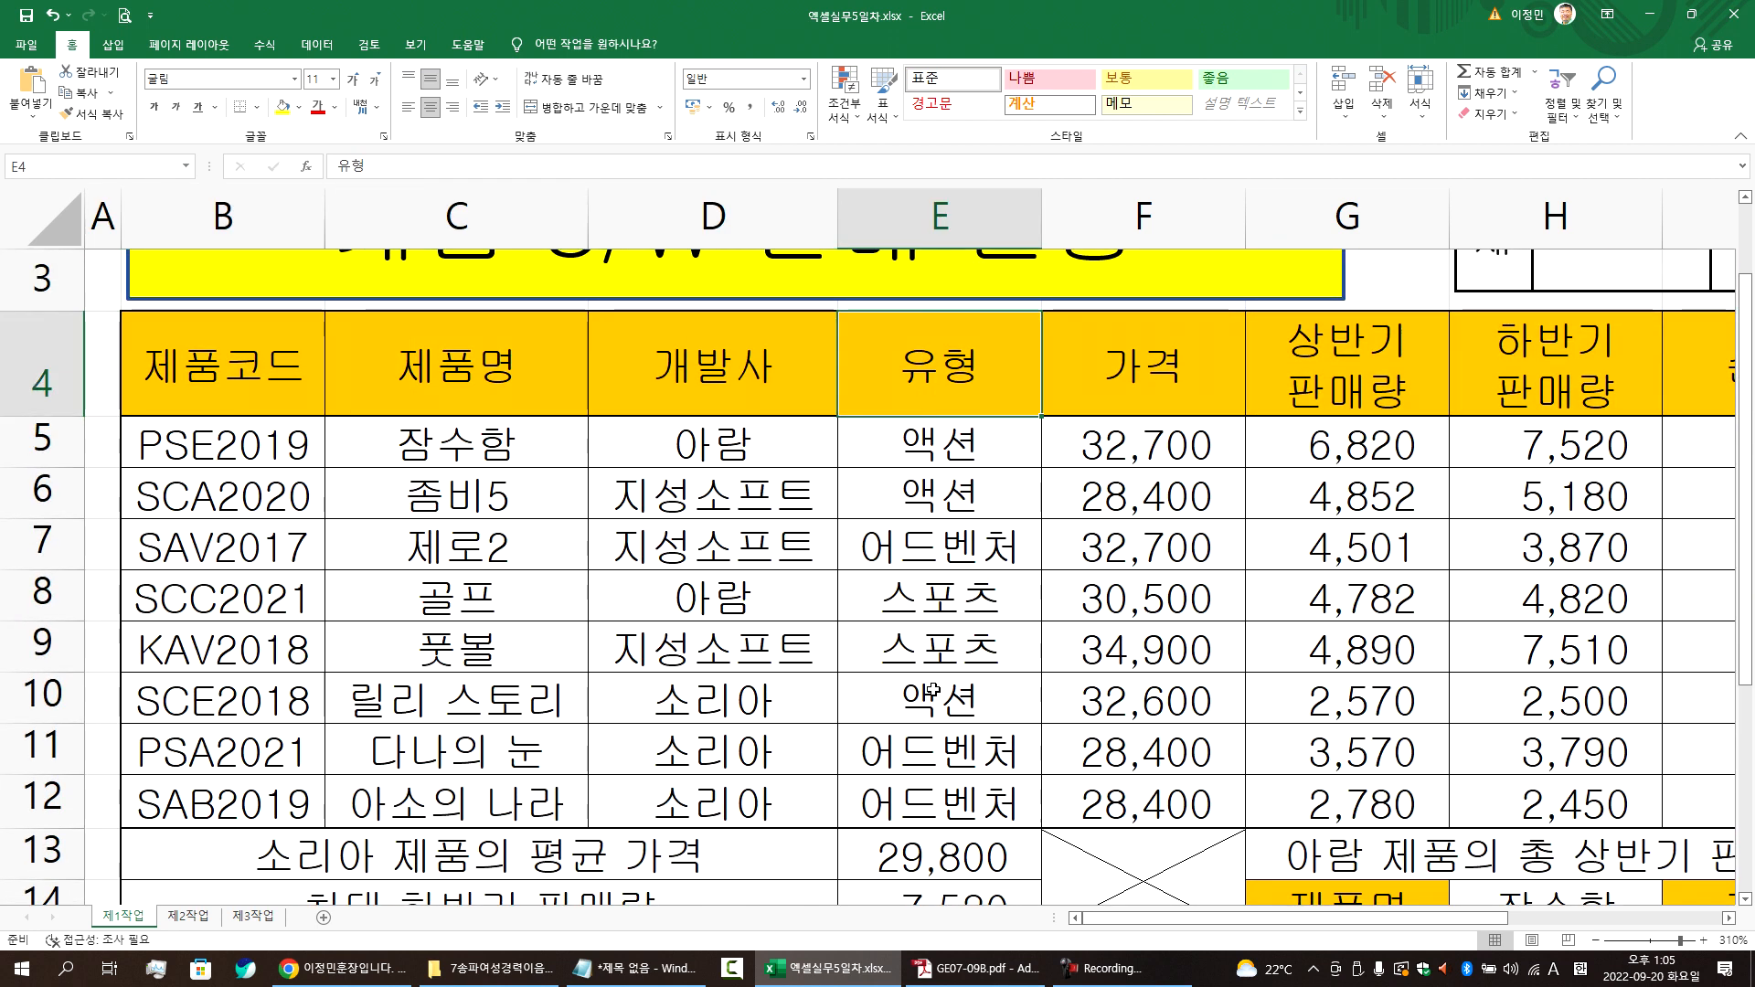
pyautogui.press('Right')
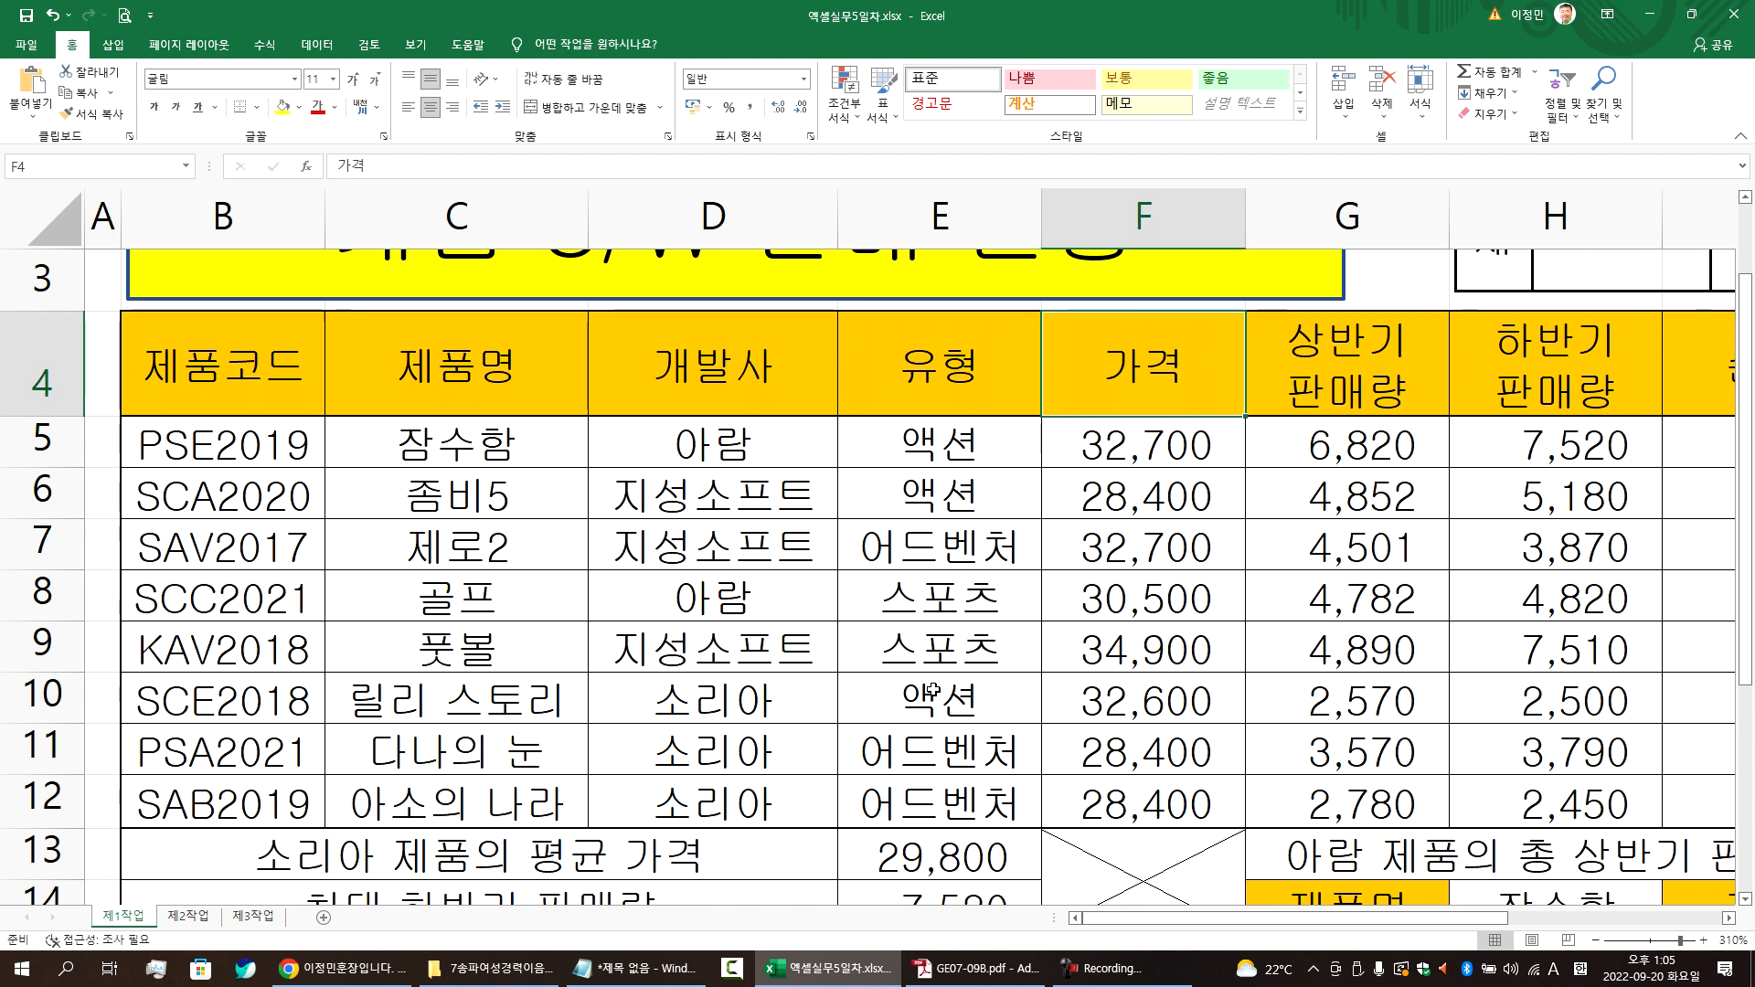
pyautogui.hotkey('alt', 'Tab')
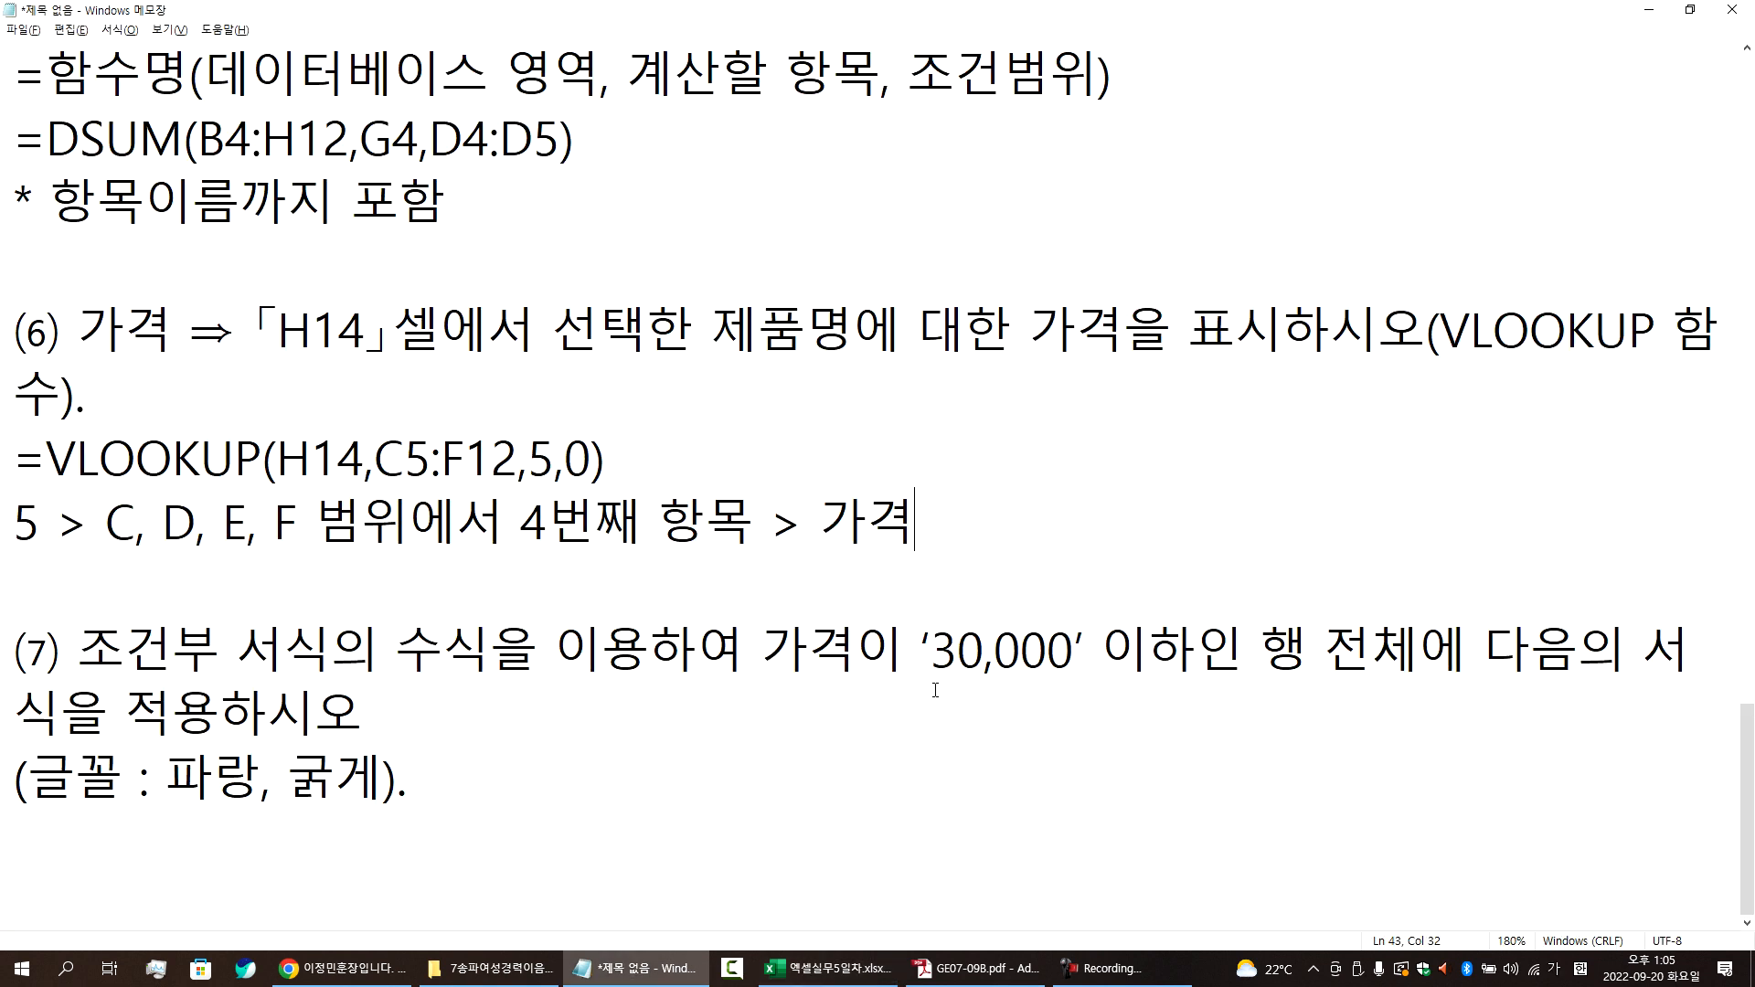
# - Change the column index in the VLOOKUP formula to 4 and the leading number of the explanation line below it to 4
pyautogui.click(528, 457)
pyautogui.doubleClick(541, 458)
pyautogui.write('4')
pyautogui.click(14, 527)
pyautogui.hotkey('shift', 'Right')
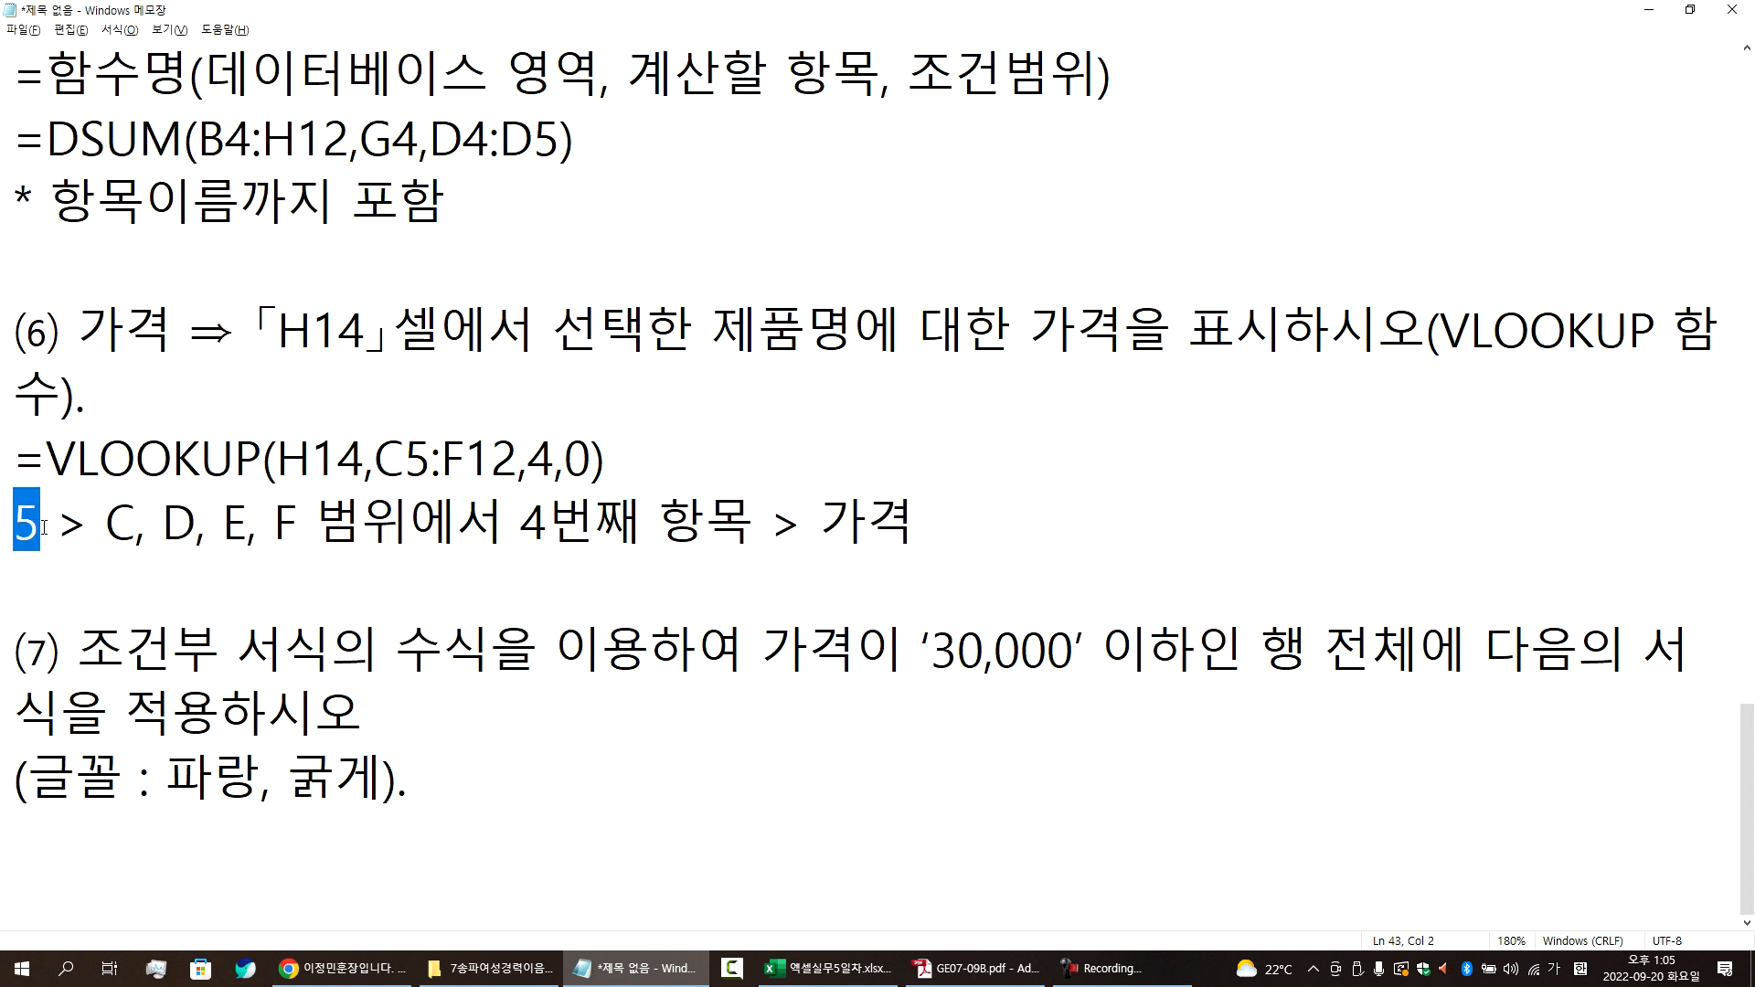
pyautogui.write('4')
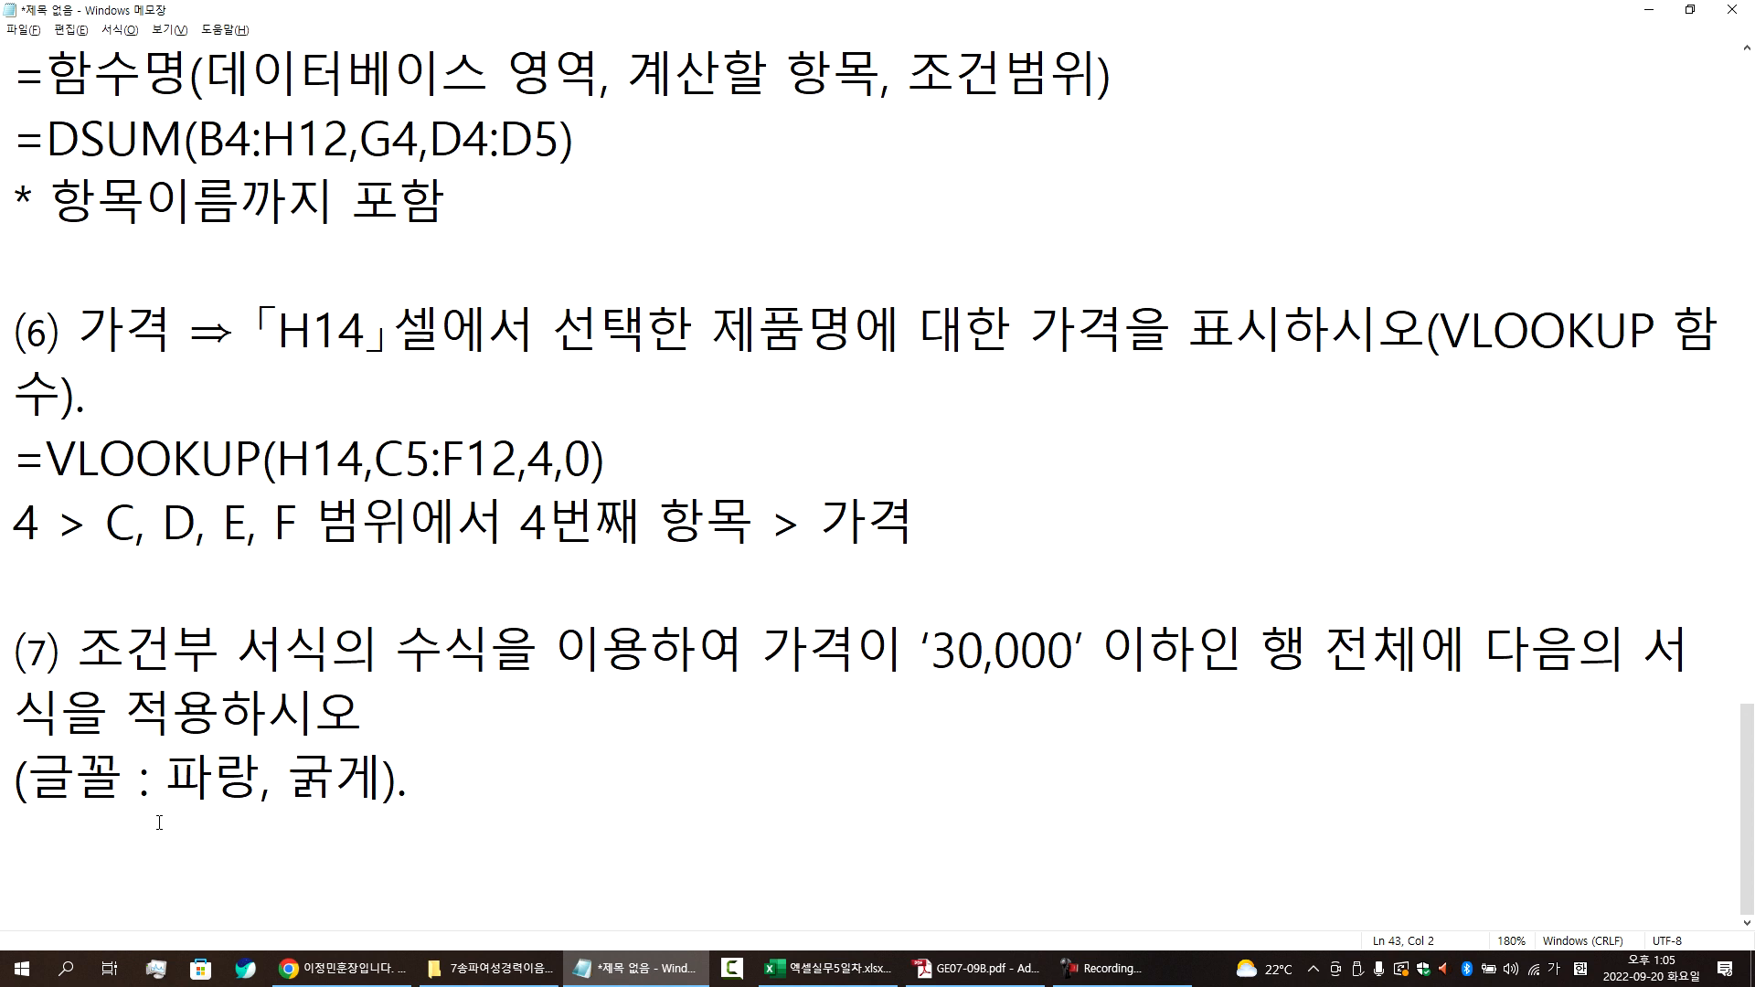
# - Add blank lines at the end of the notes and place the cursor on the line directly under item (7)
pyautogui.click(117, 837)
pyautogui.press('Return')
pyautogui.press('Return')
pyautogui.press('Return')
pyautogui.press('Return')
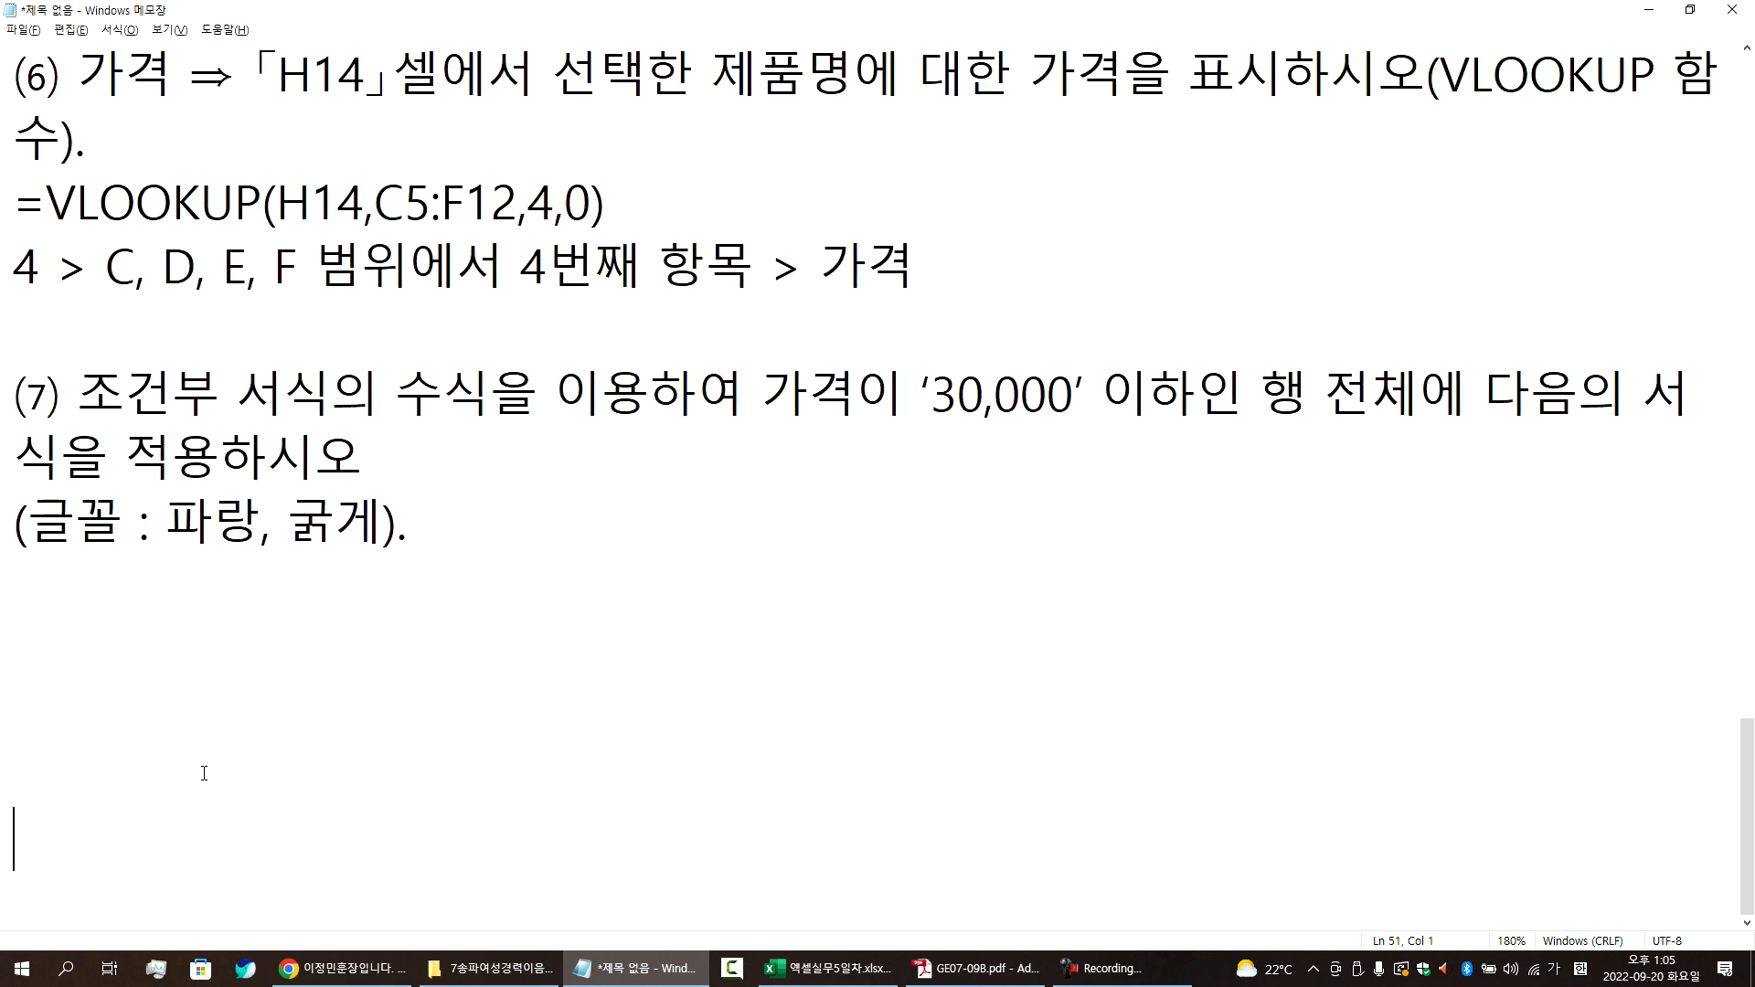
pyautogui.click(87, 598)
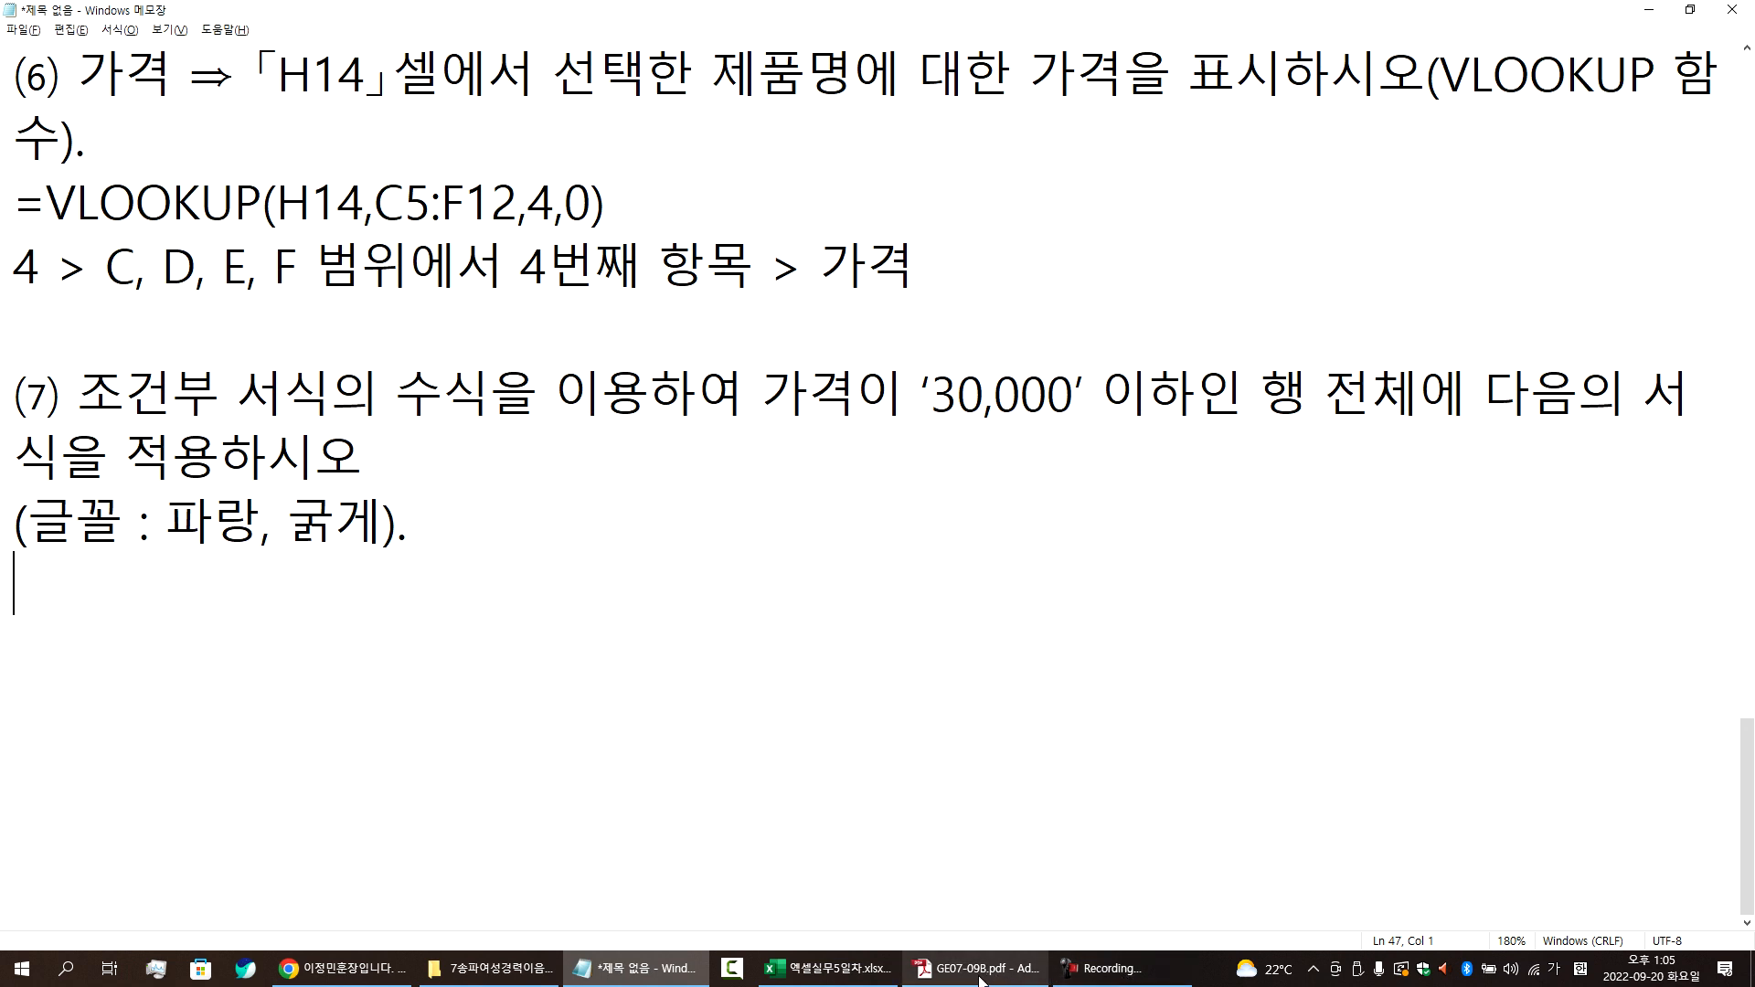
# - Switch between Excel and Notepad to compare the data range B5:J12 with the requirement of item (7)
pyautogui.click(1090, 971)
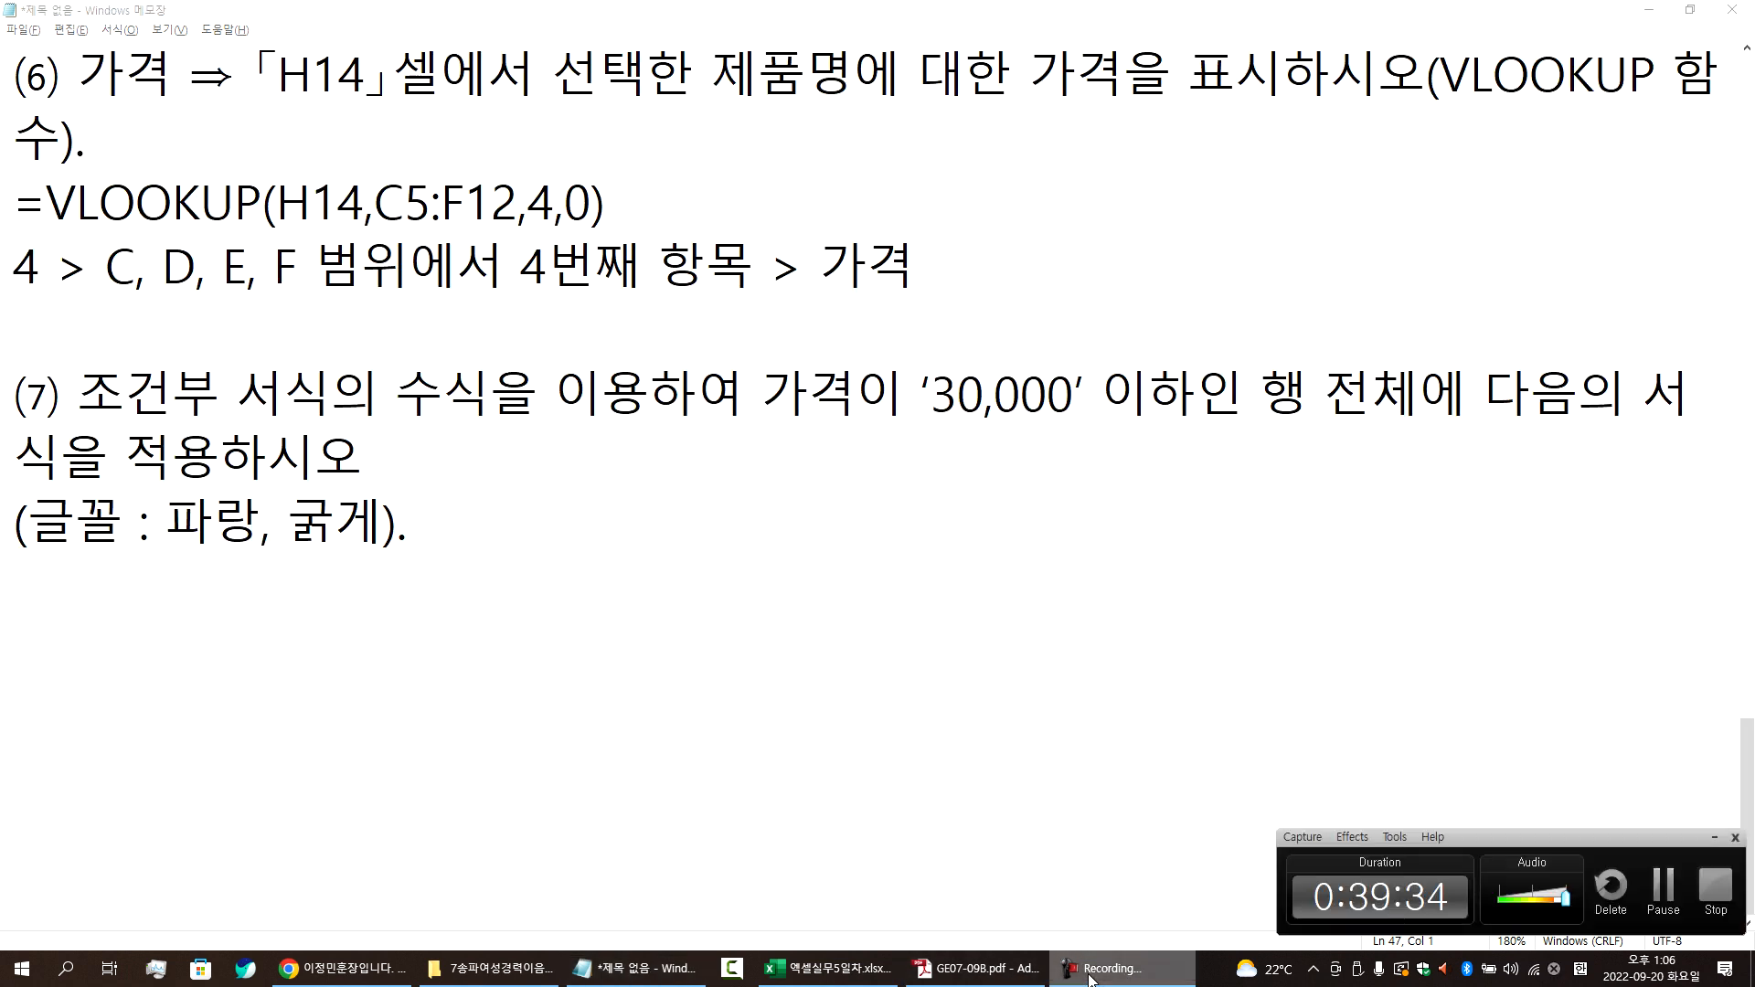
pyautogui.click(827, 969)
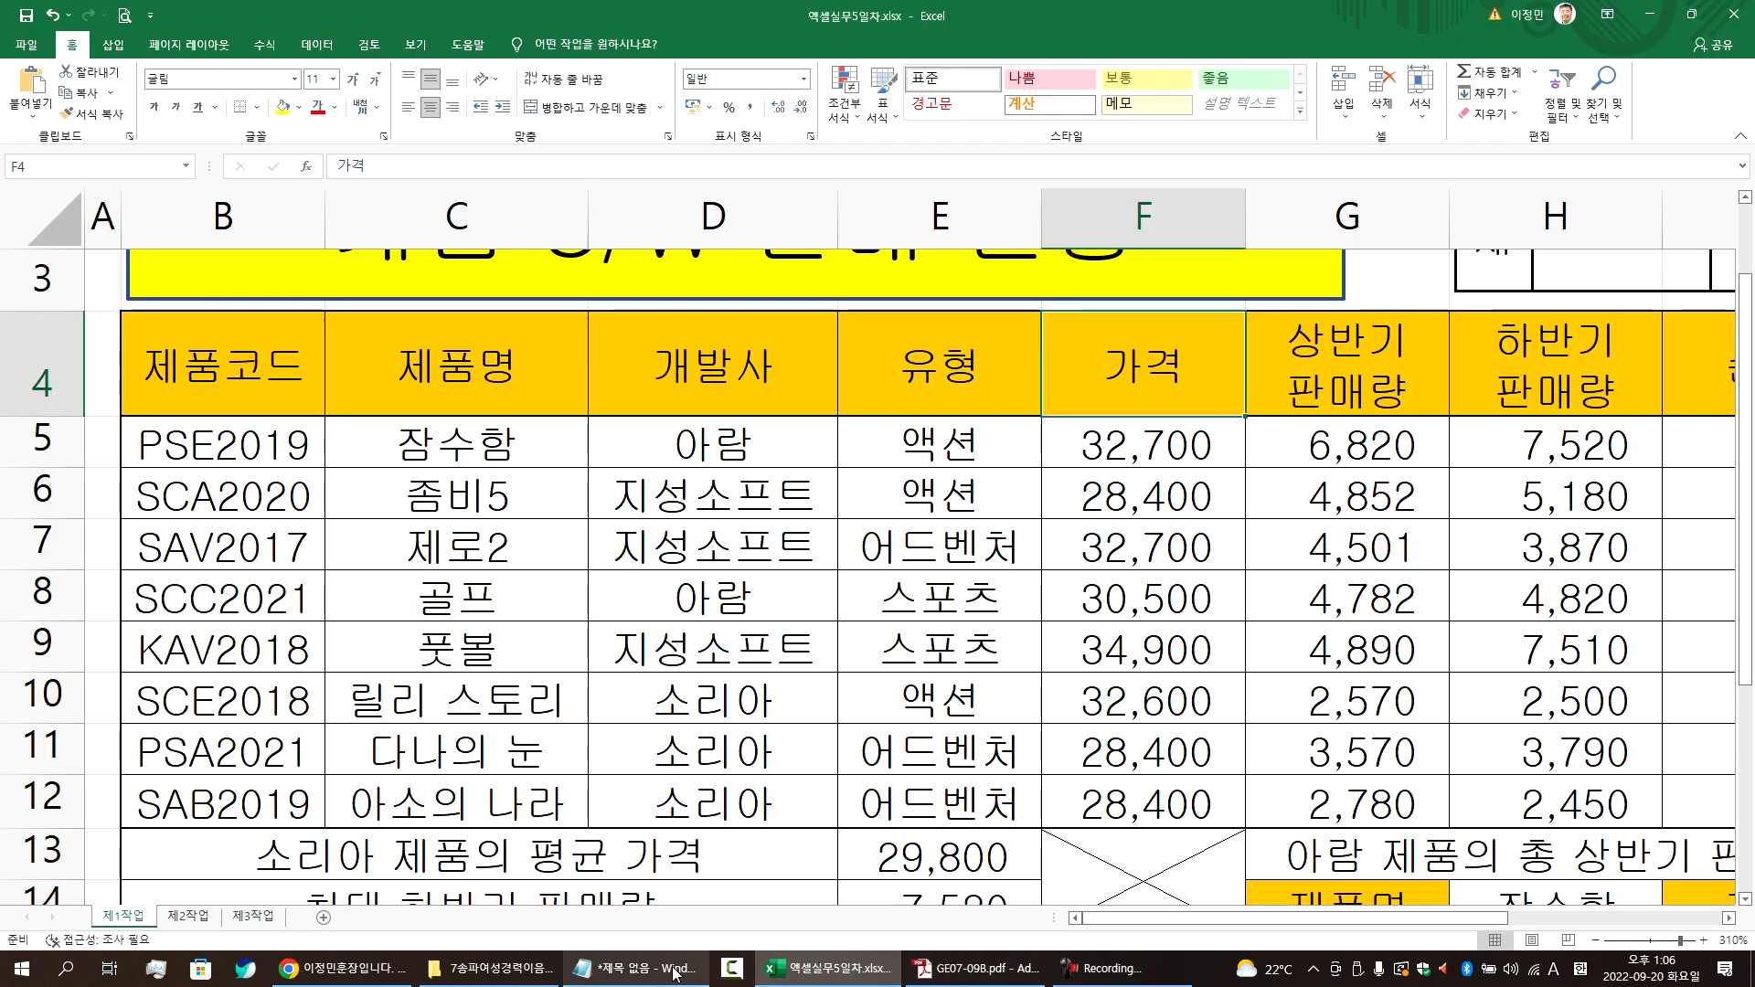
pyautogui.click(635, 969)
pyautogui.hotkey('alt', 'Tab')
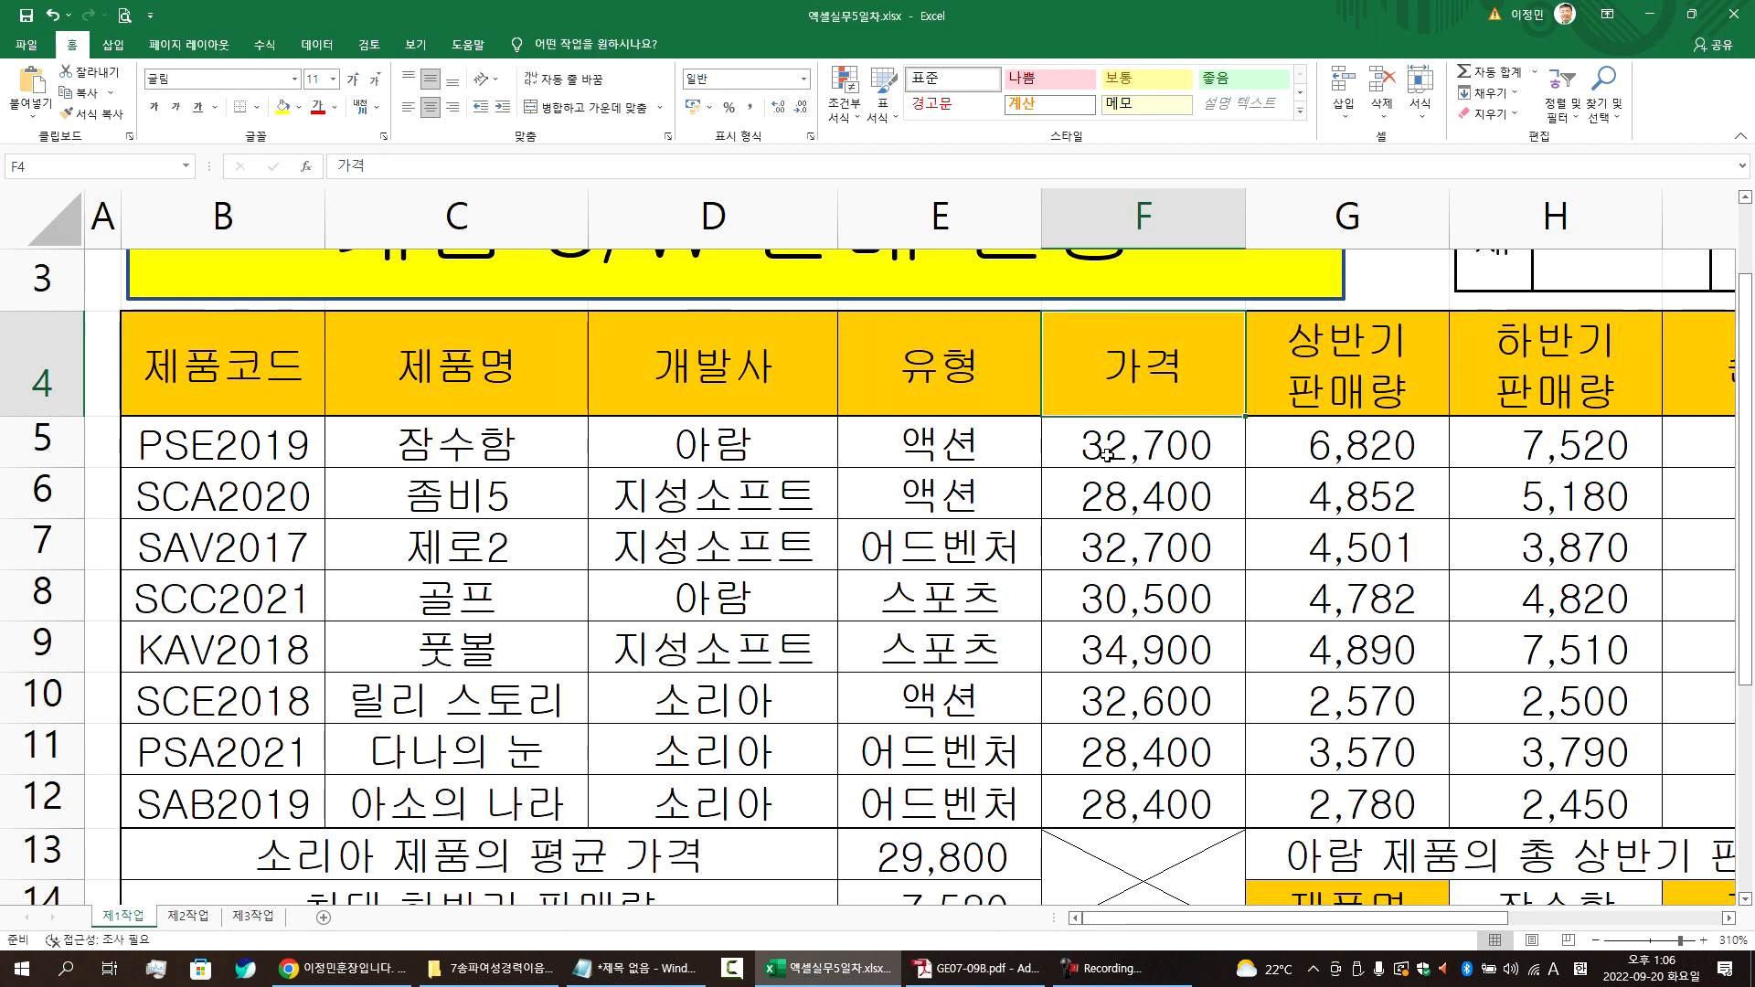
pyautogui.moveTo(229, 447); pyautogui.dragTo(1180, 786)
pyautogui.hotkey('alt', 'Tab')
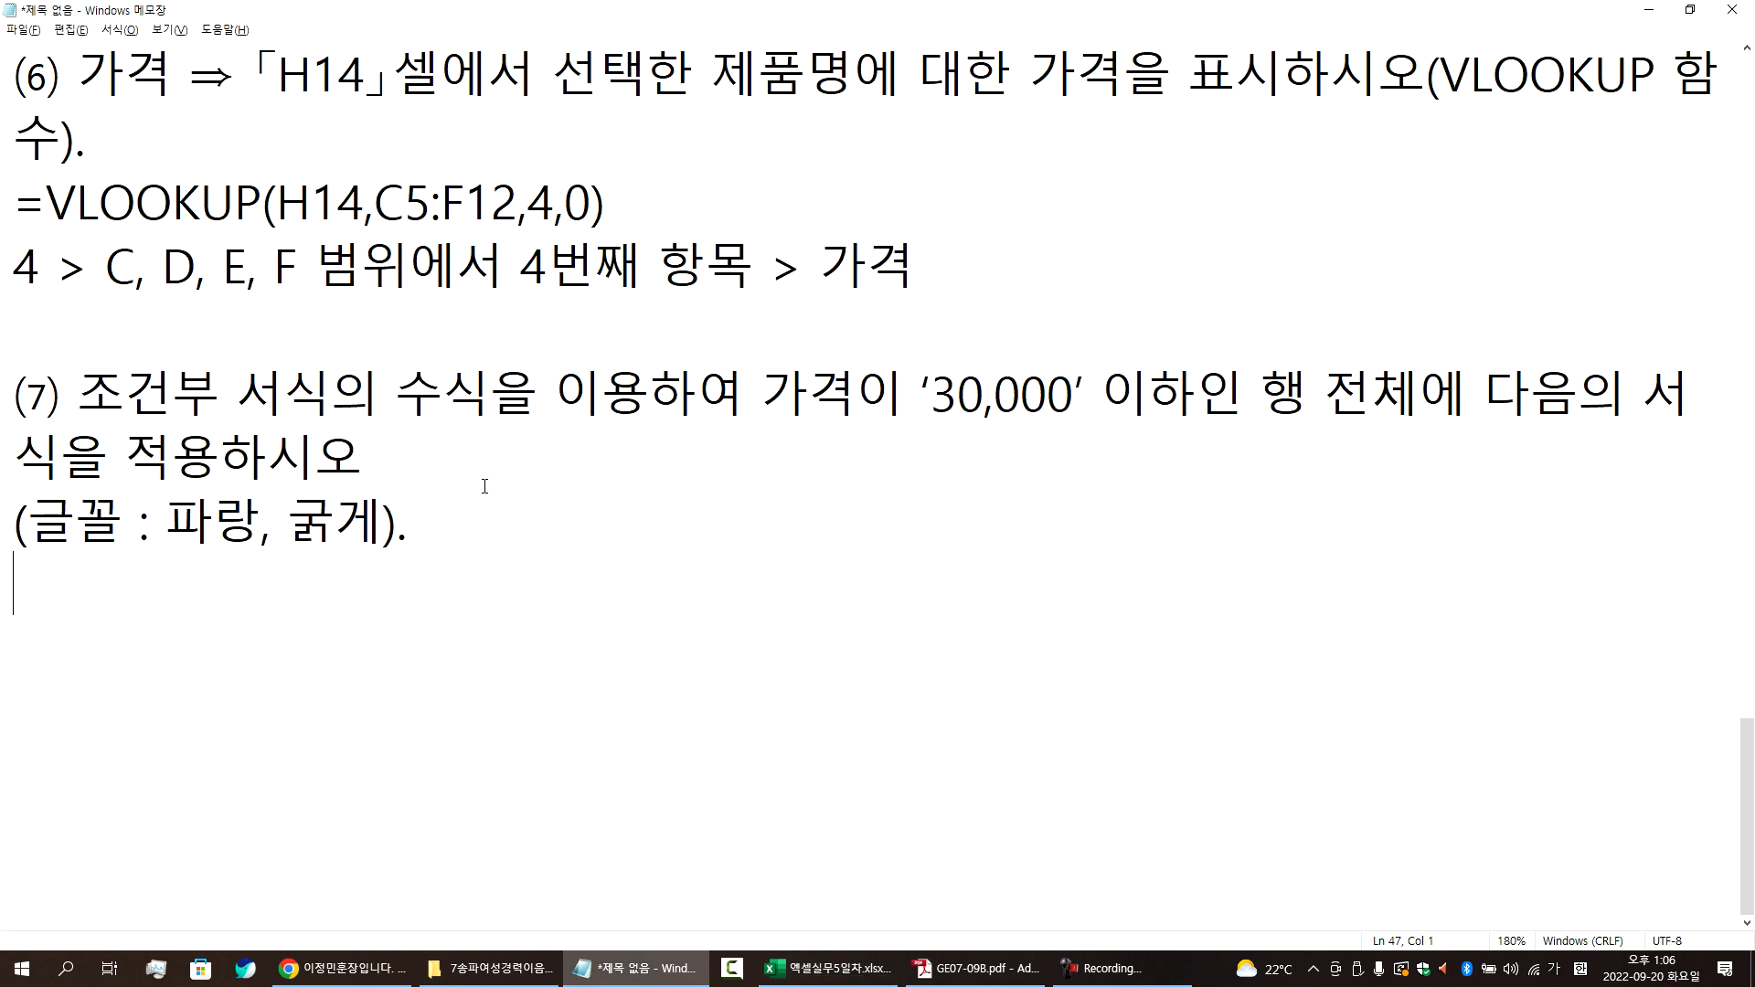
pyautogui.hotkey('alt', 'Tab')
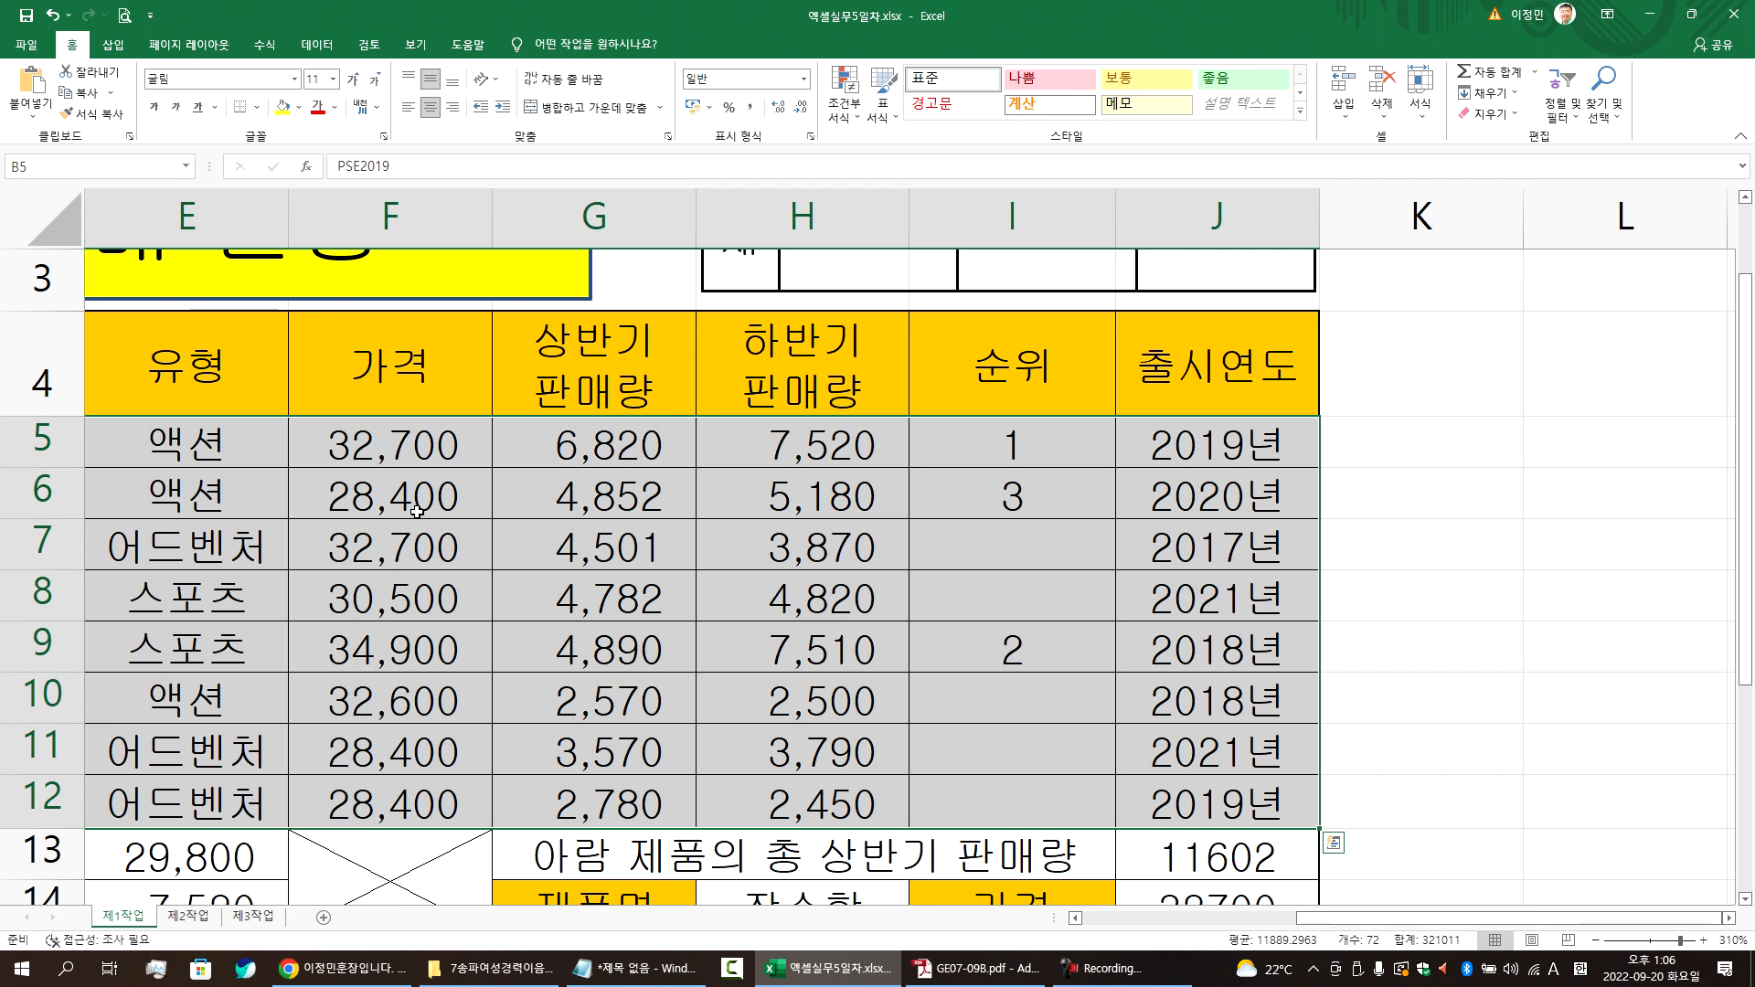
pyautogui.press('Home')
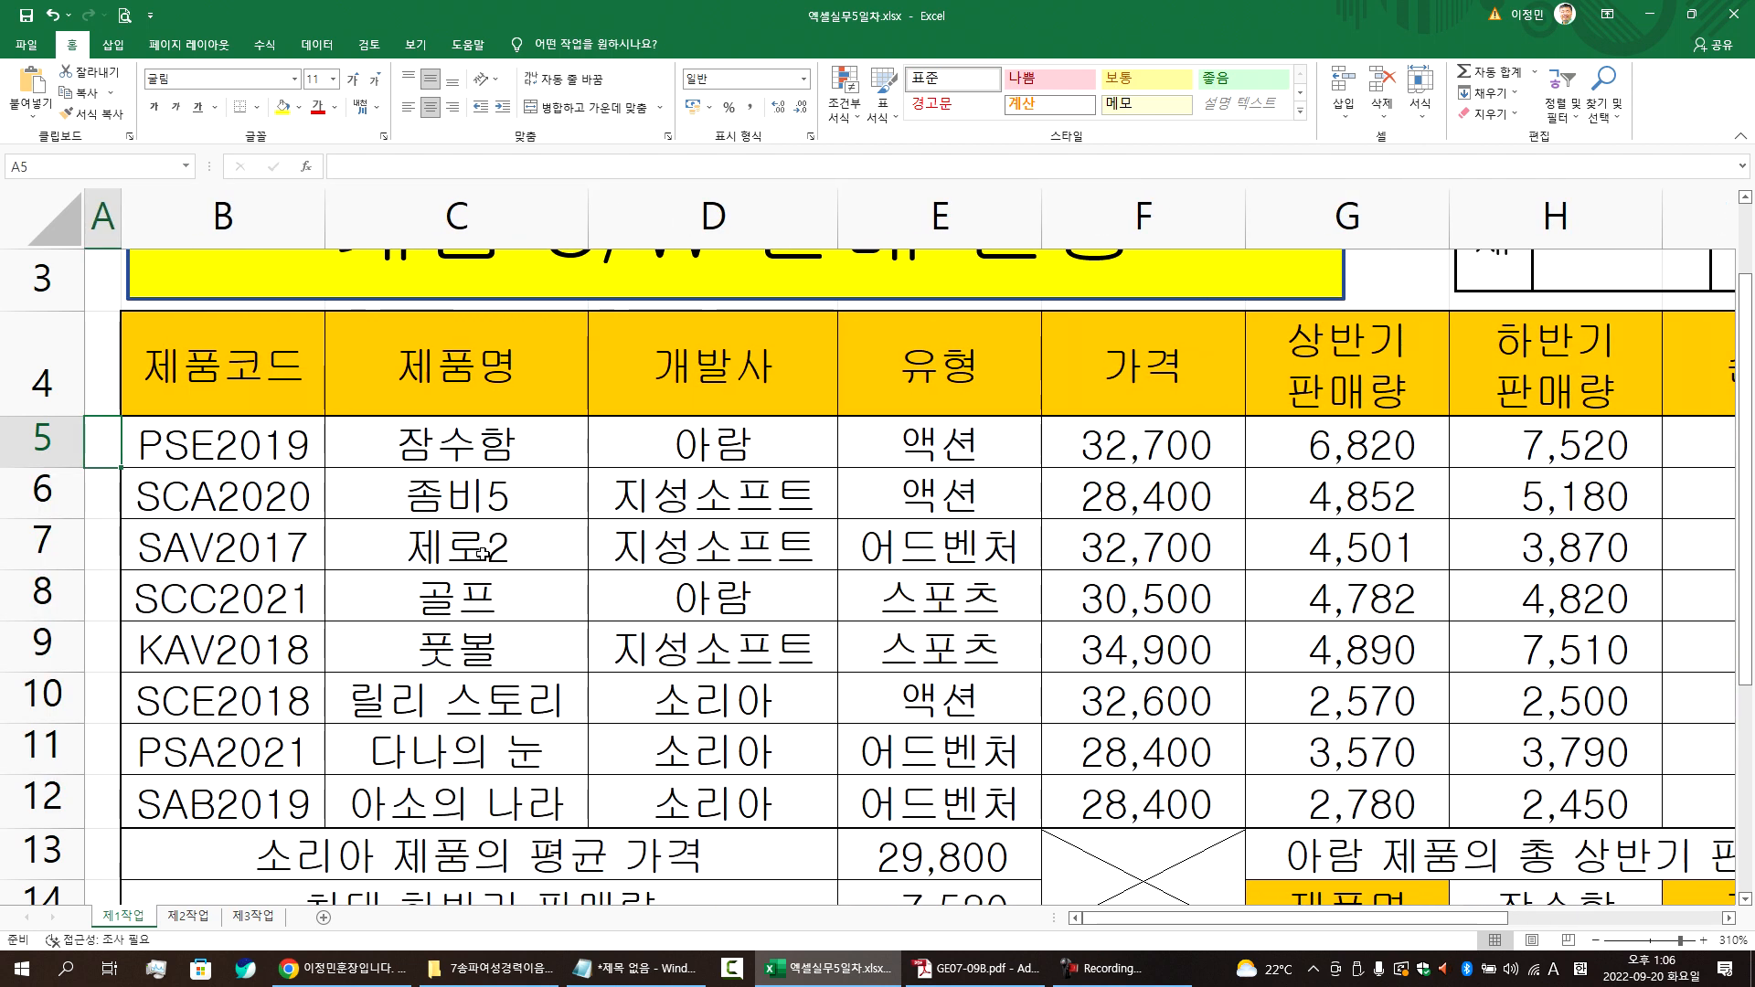
# - Examine the prices in F5:F12 in Excel to identify the whole rows at 30,000 or less, checking item (7) in Notepad
pyautogui.click(60, 455)
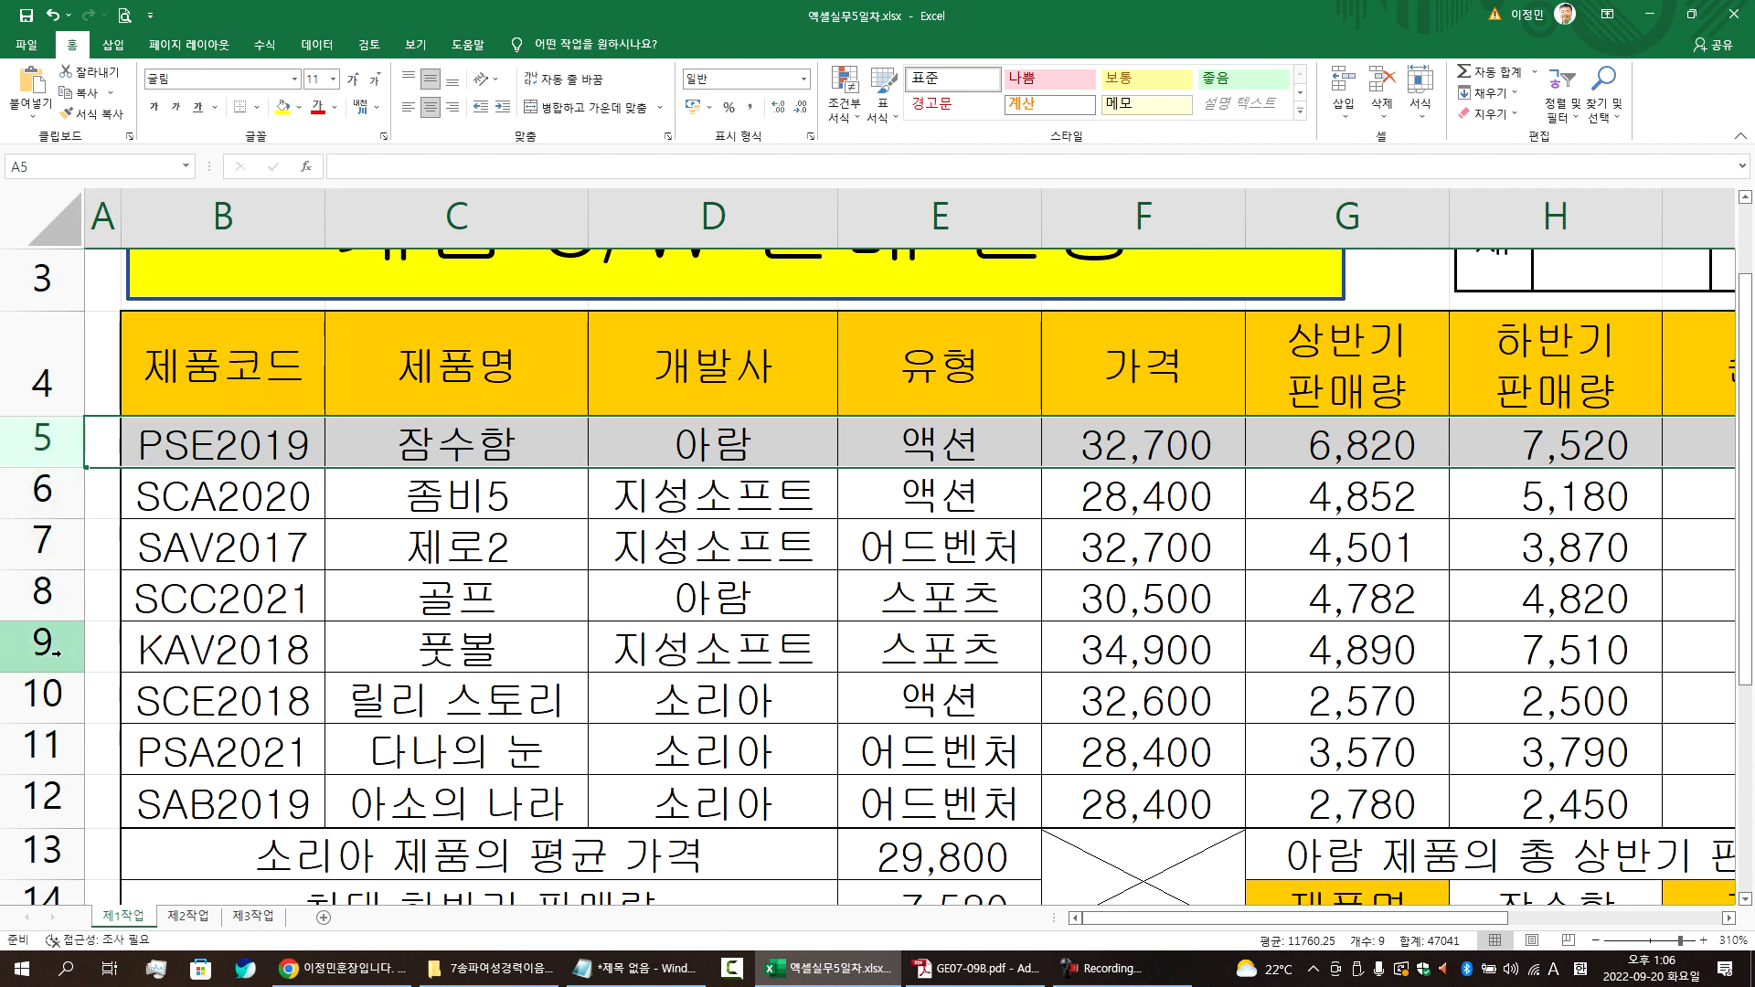
pyautogui.click(53, 763)
pyautogui.moveTo(53, 785); pyautogui.dragTo(53, 798)
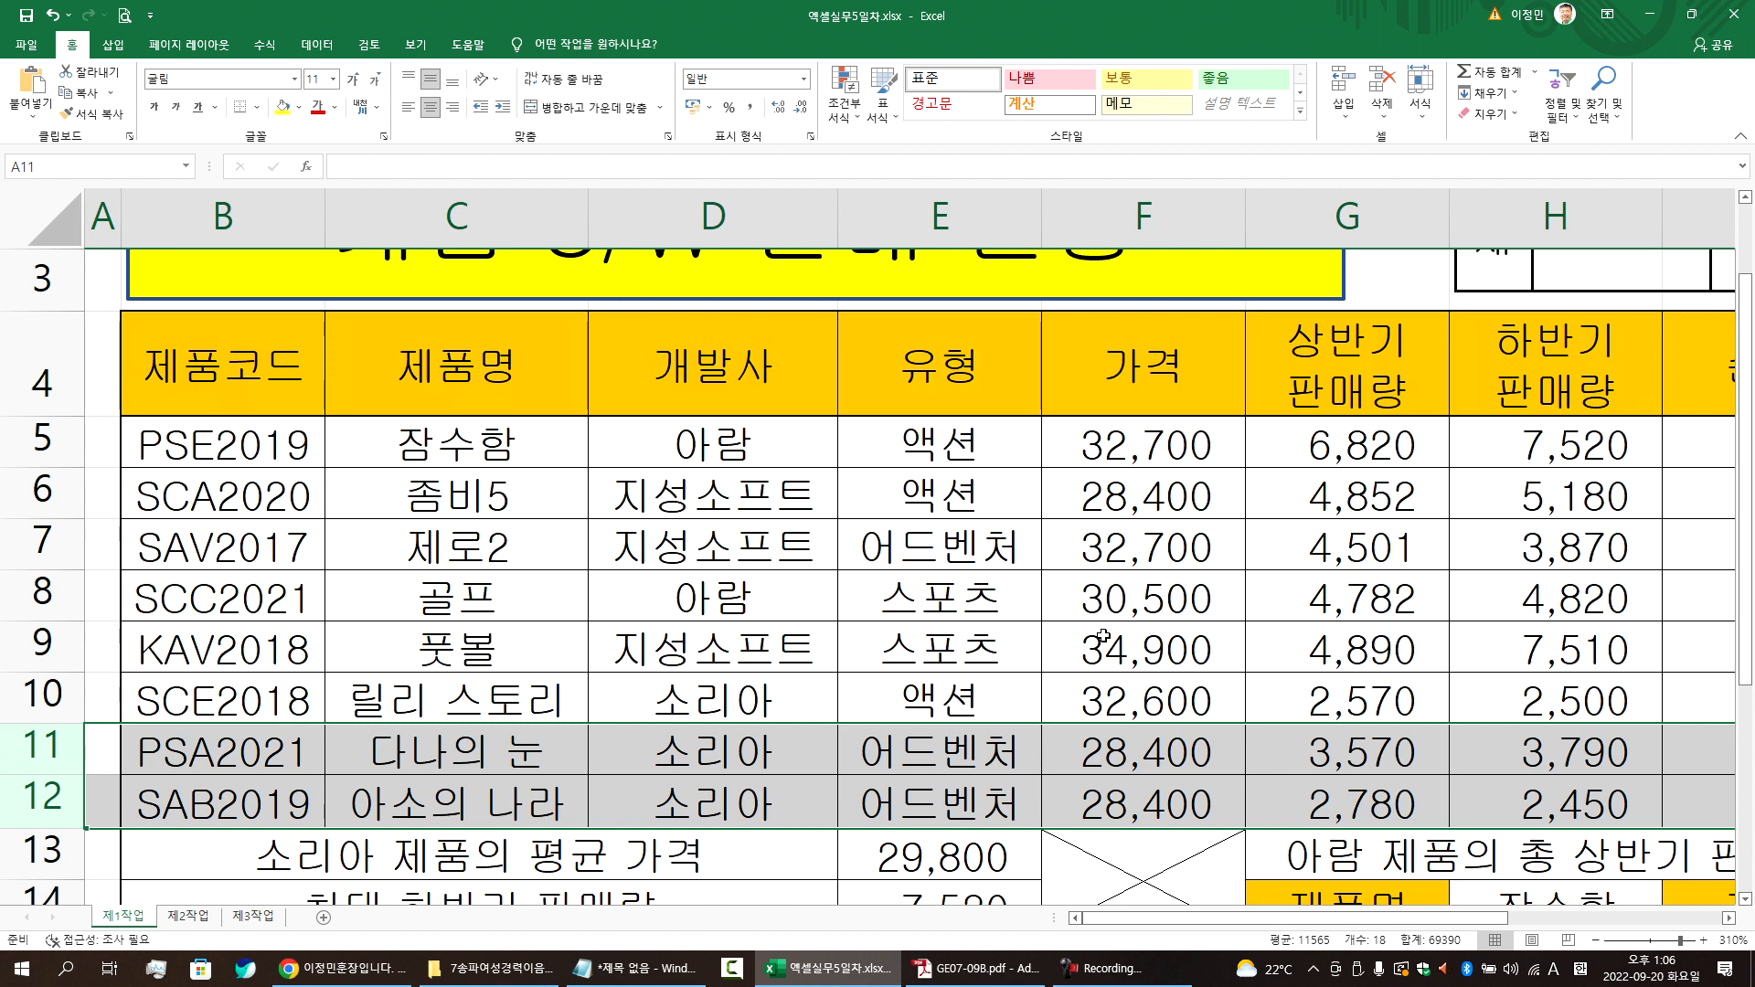
pyautogui.click(1106, 448)
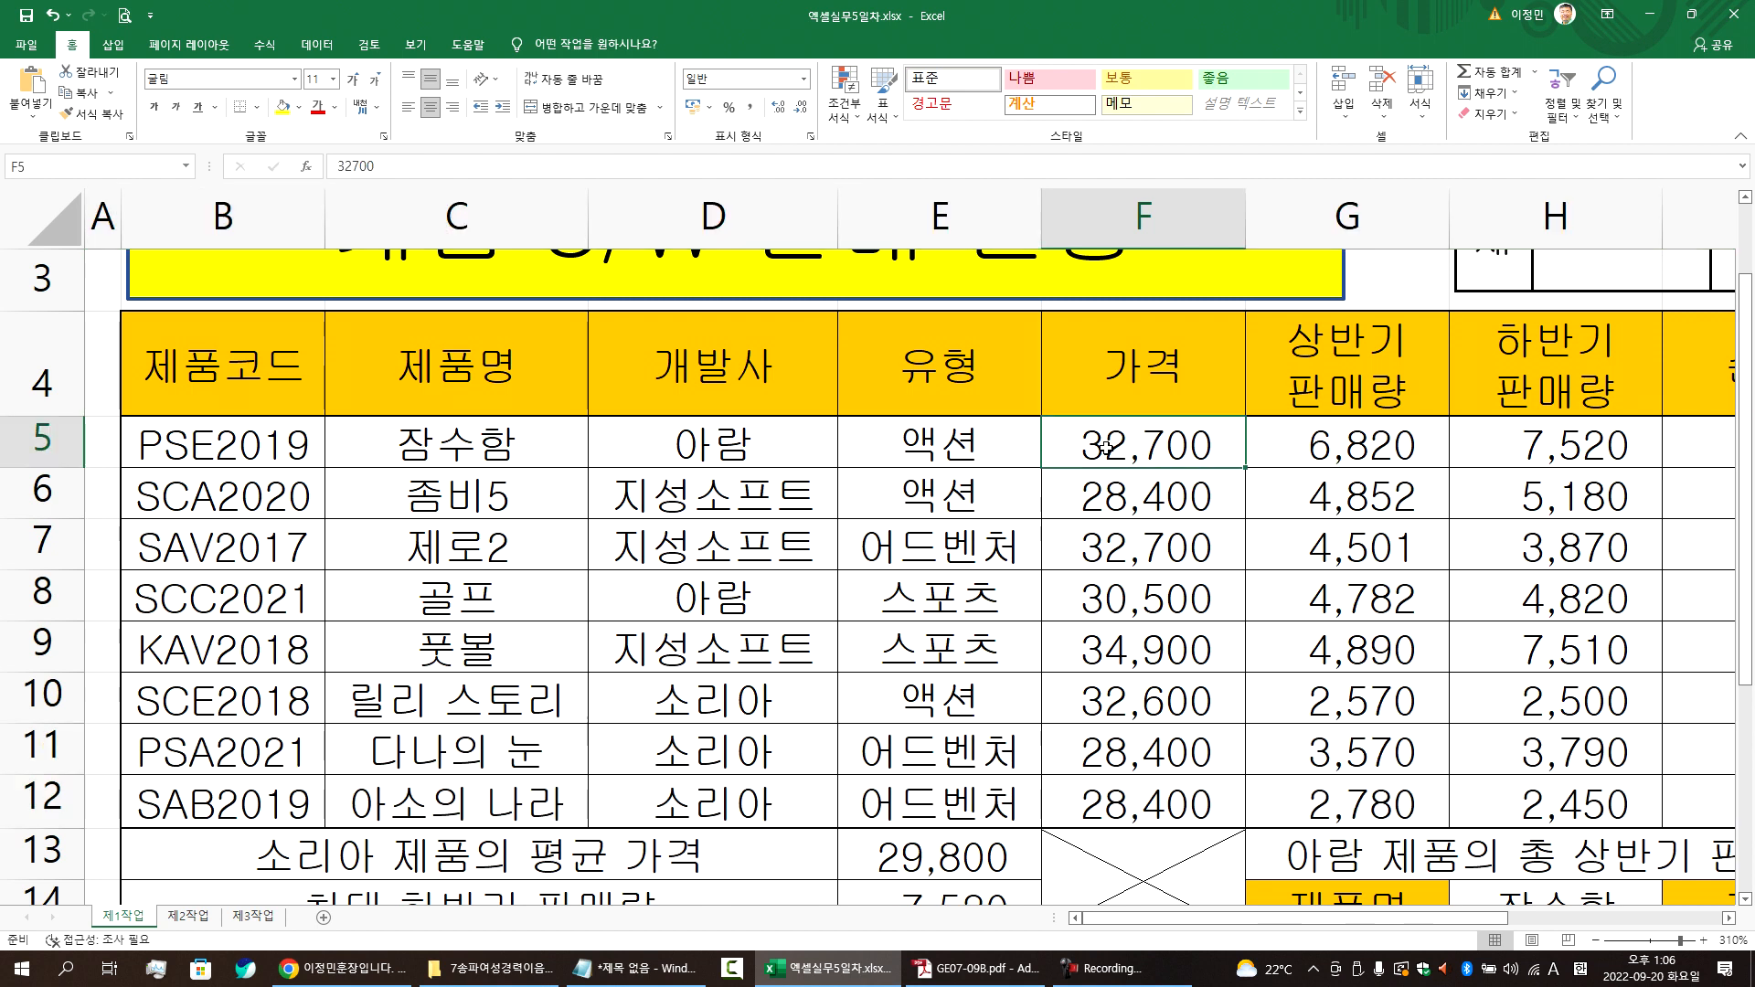
pyautogui.moveTo(1101, 475); pyautogui.dragTo(1121, 804)
pyautogui.moveTo(1120, 805); pyautogui.dragTo(1120, 806)
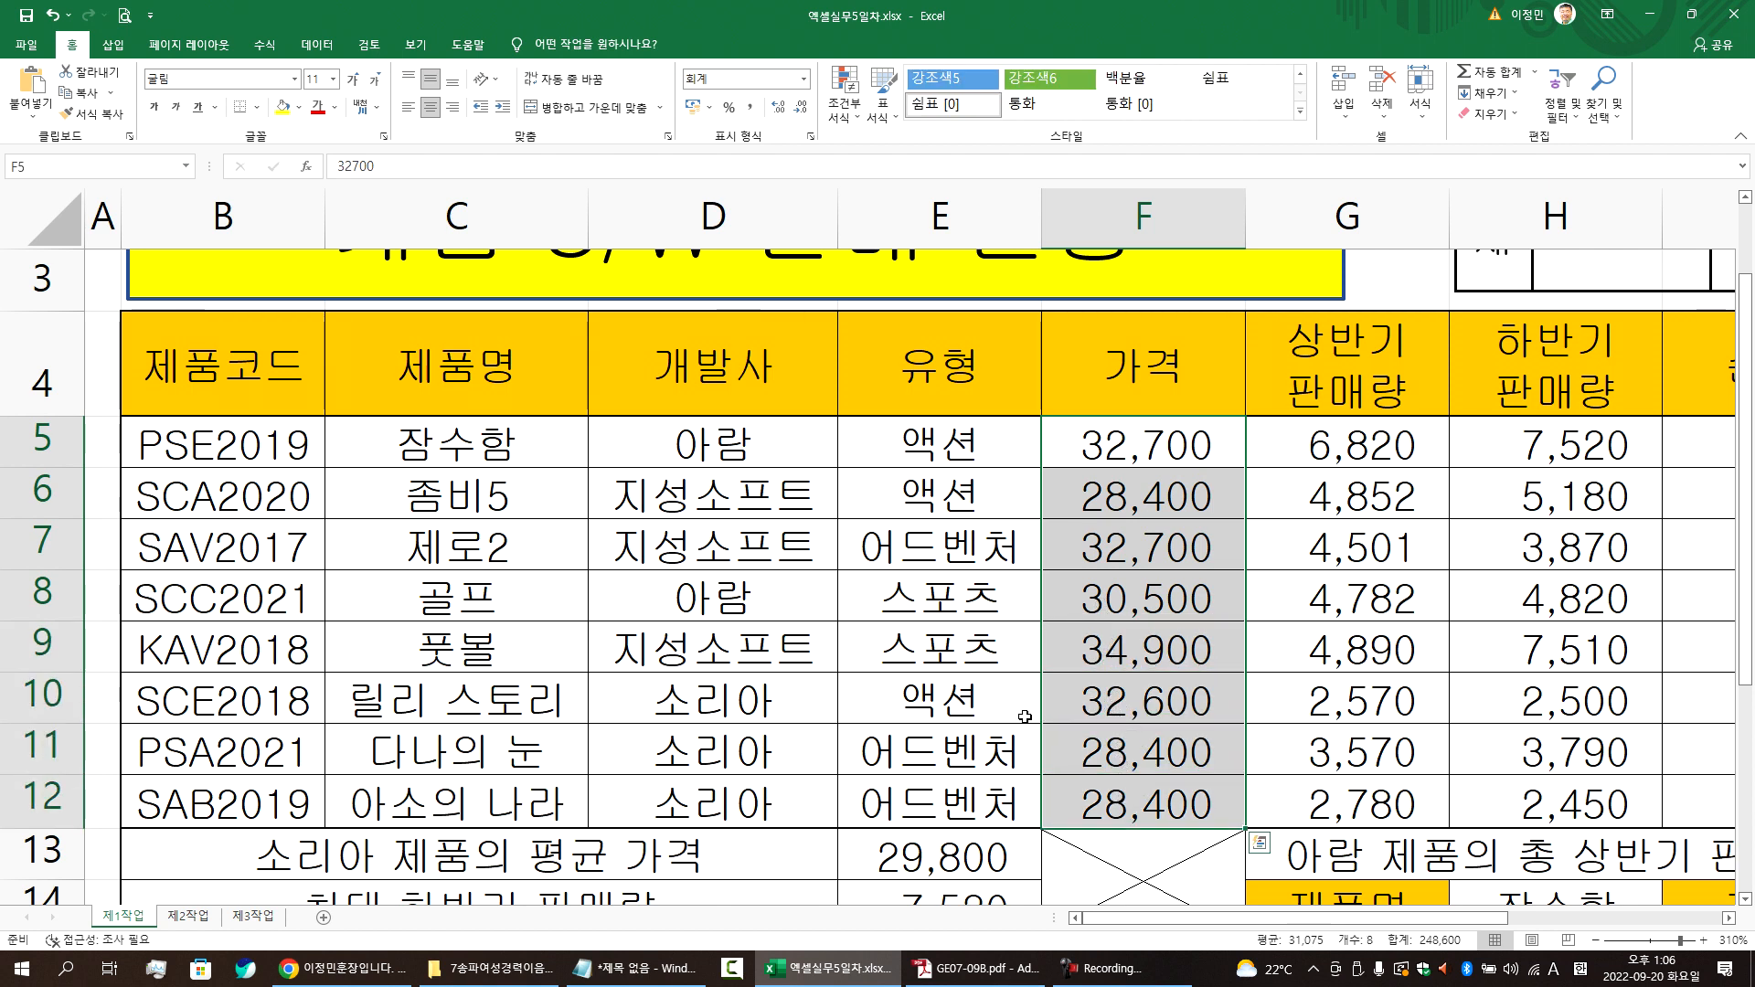
pyautogui.click(13, 496)
pyautogui.moveTo(36, 748); pyautogui.dragTo(36, 779)
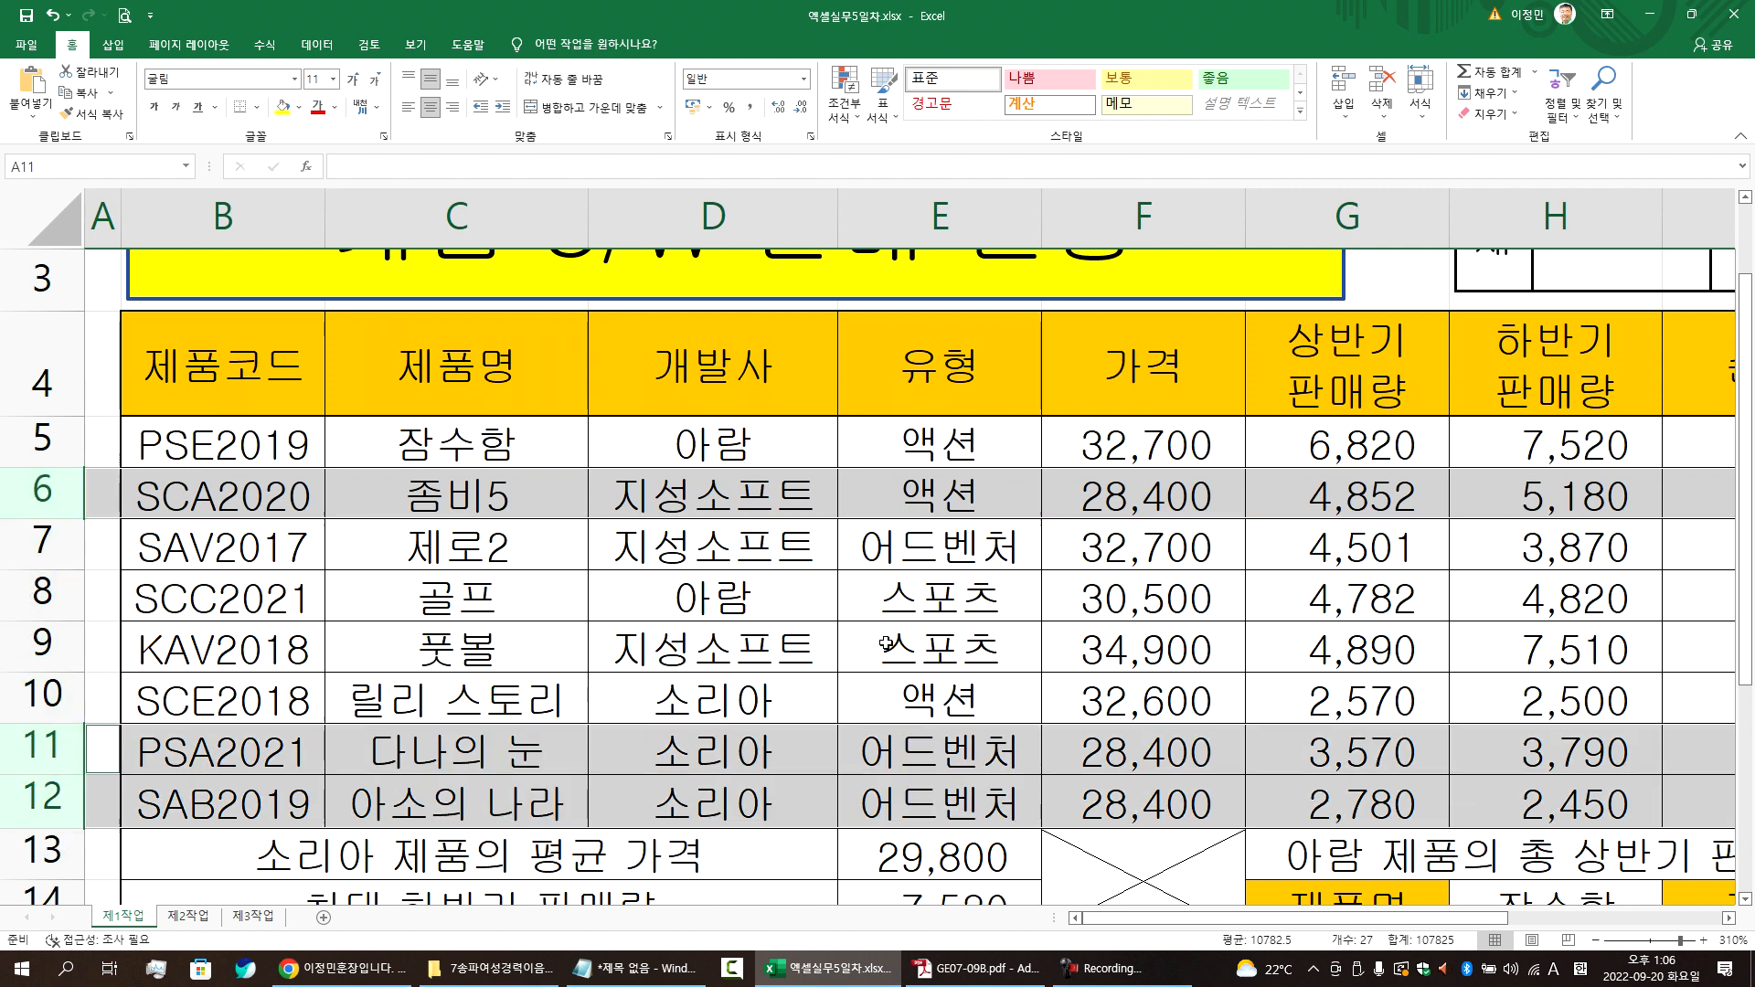
pyautogui.hotkey('alt', 'Tab')
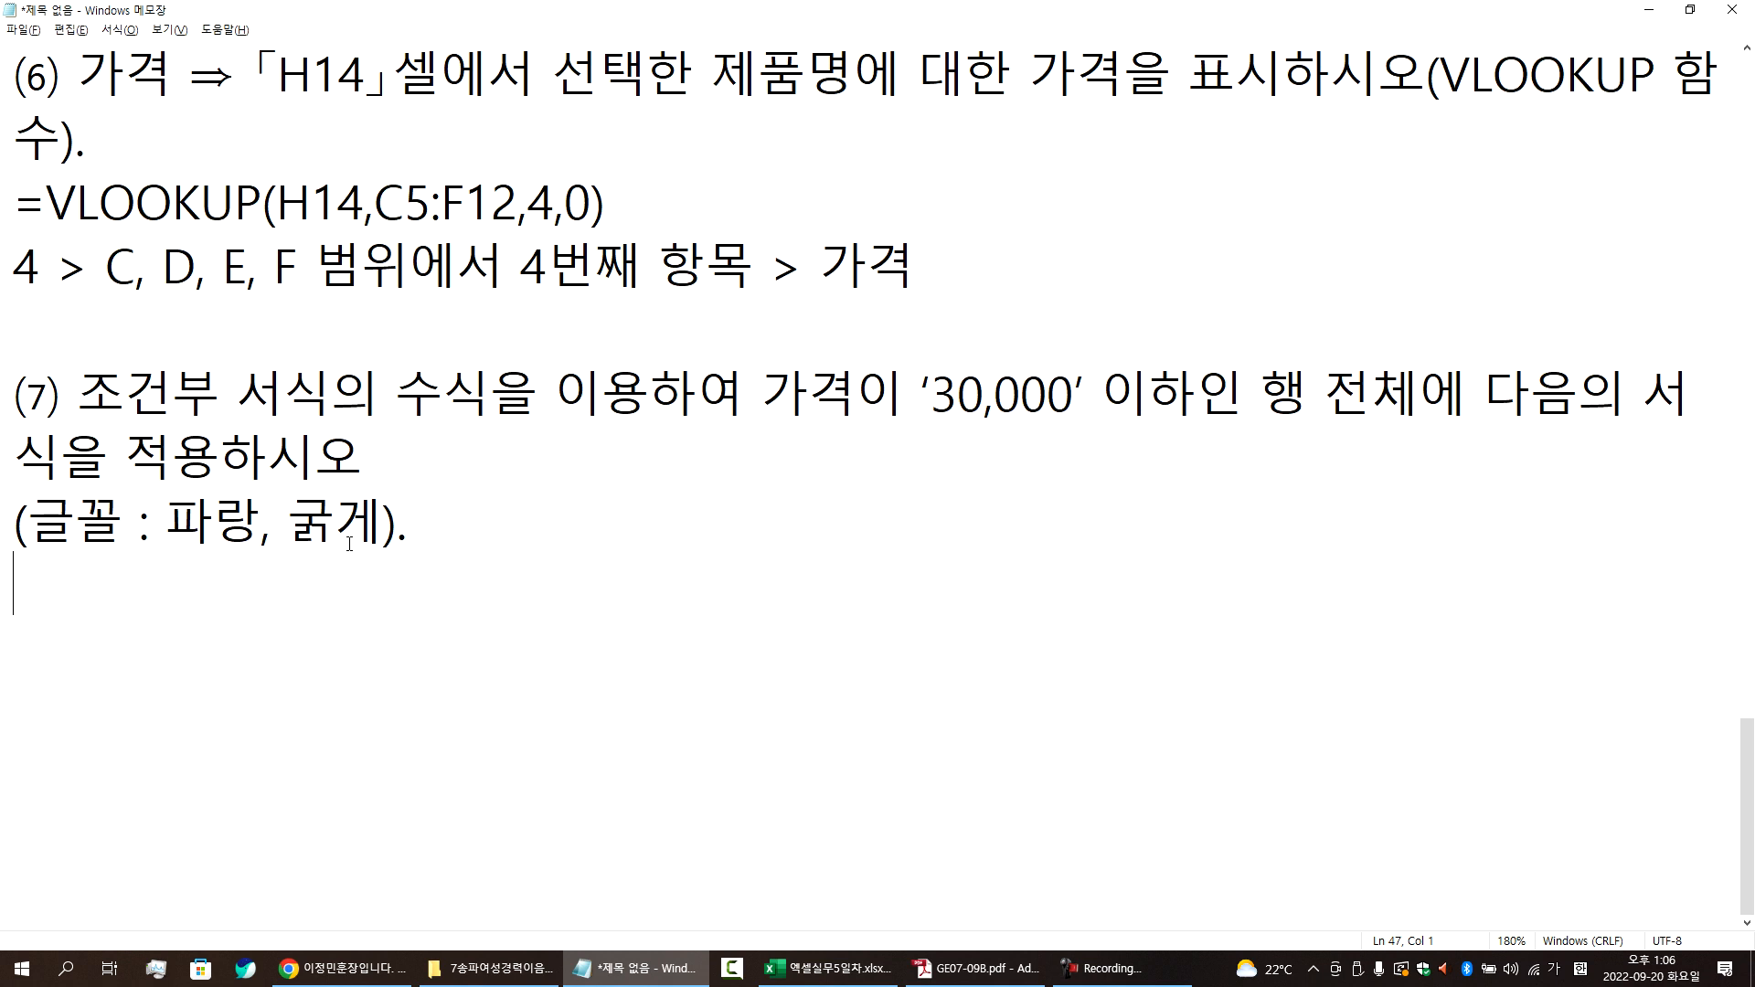
pyautogui.hotkey('alt', 'Tab')
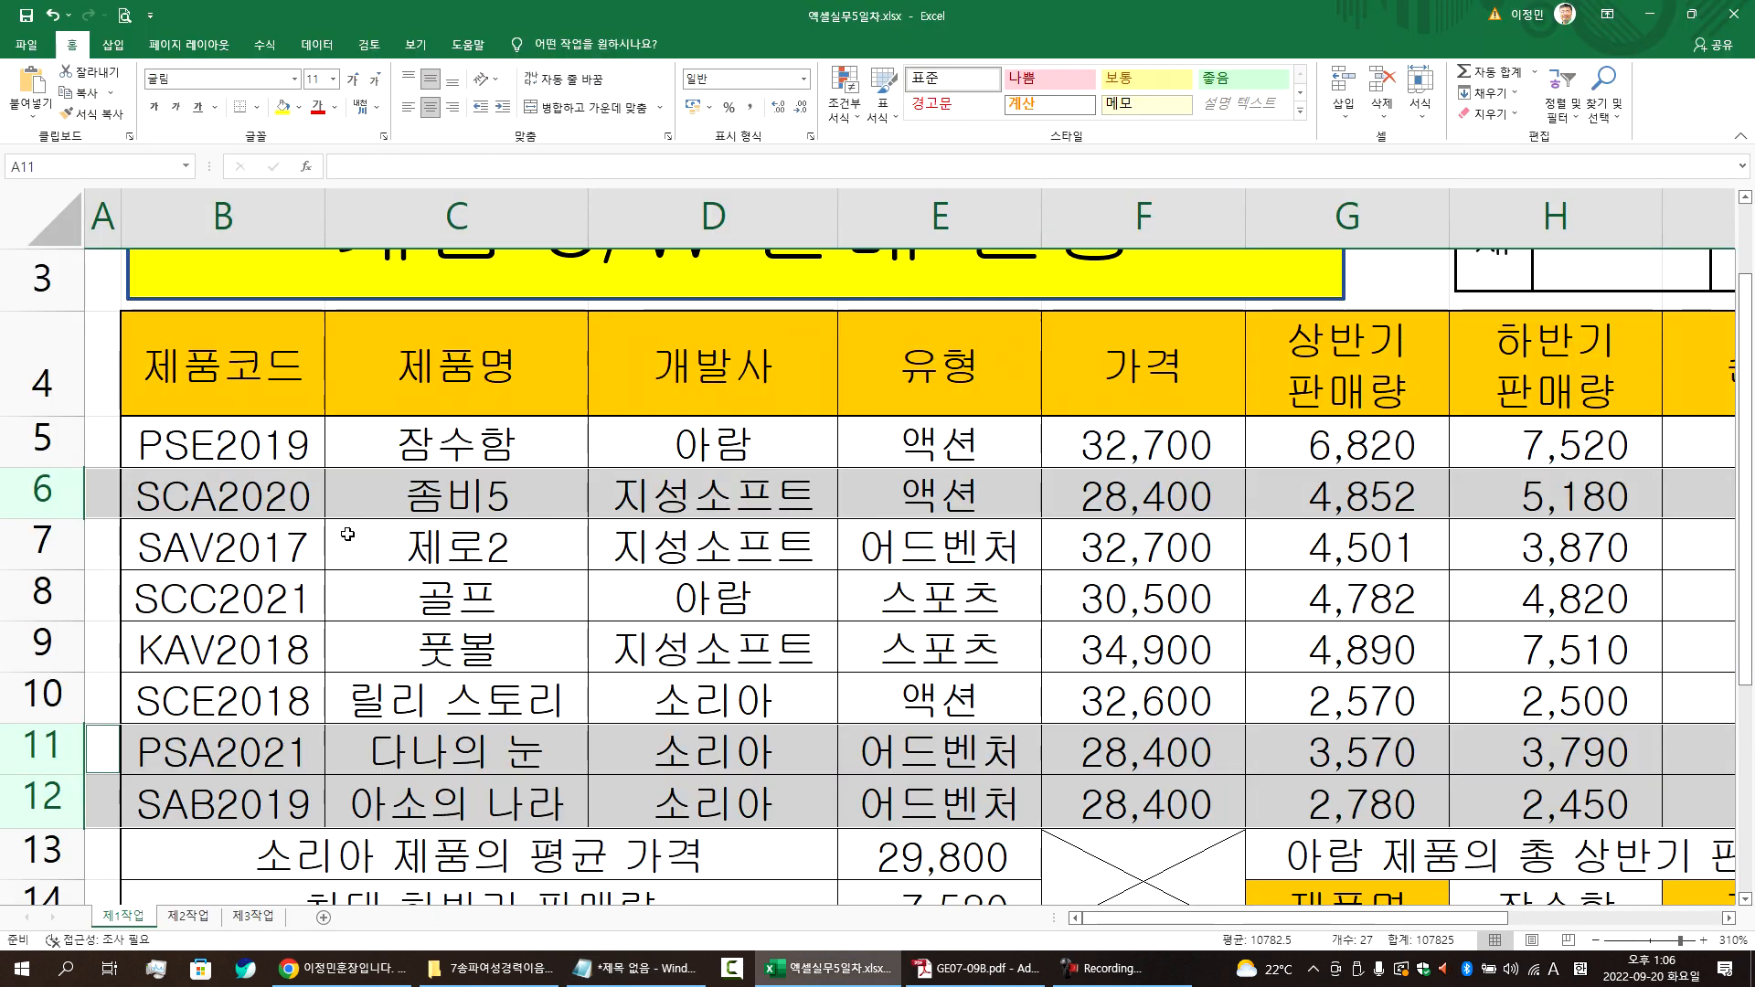
# - Select the table's data range B5:J12 without the heading row
pyautogui.click(242, 444)
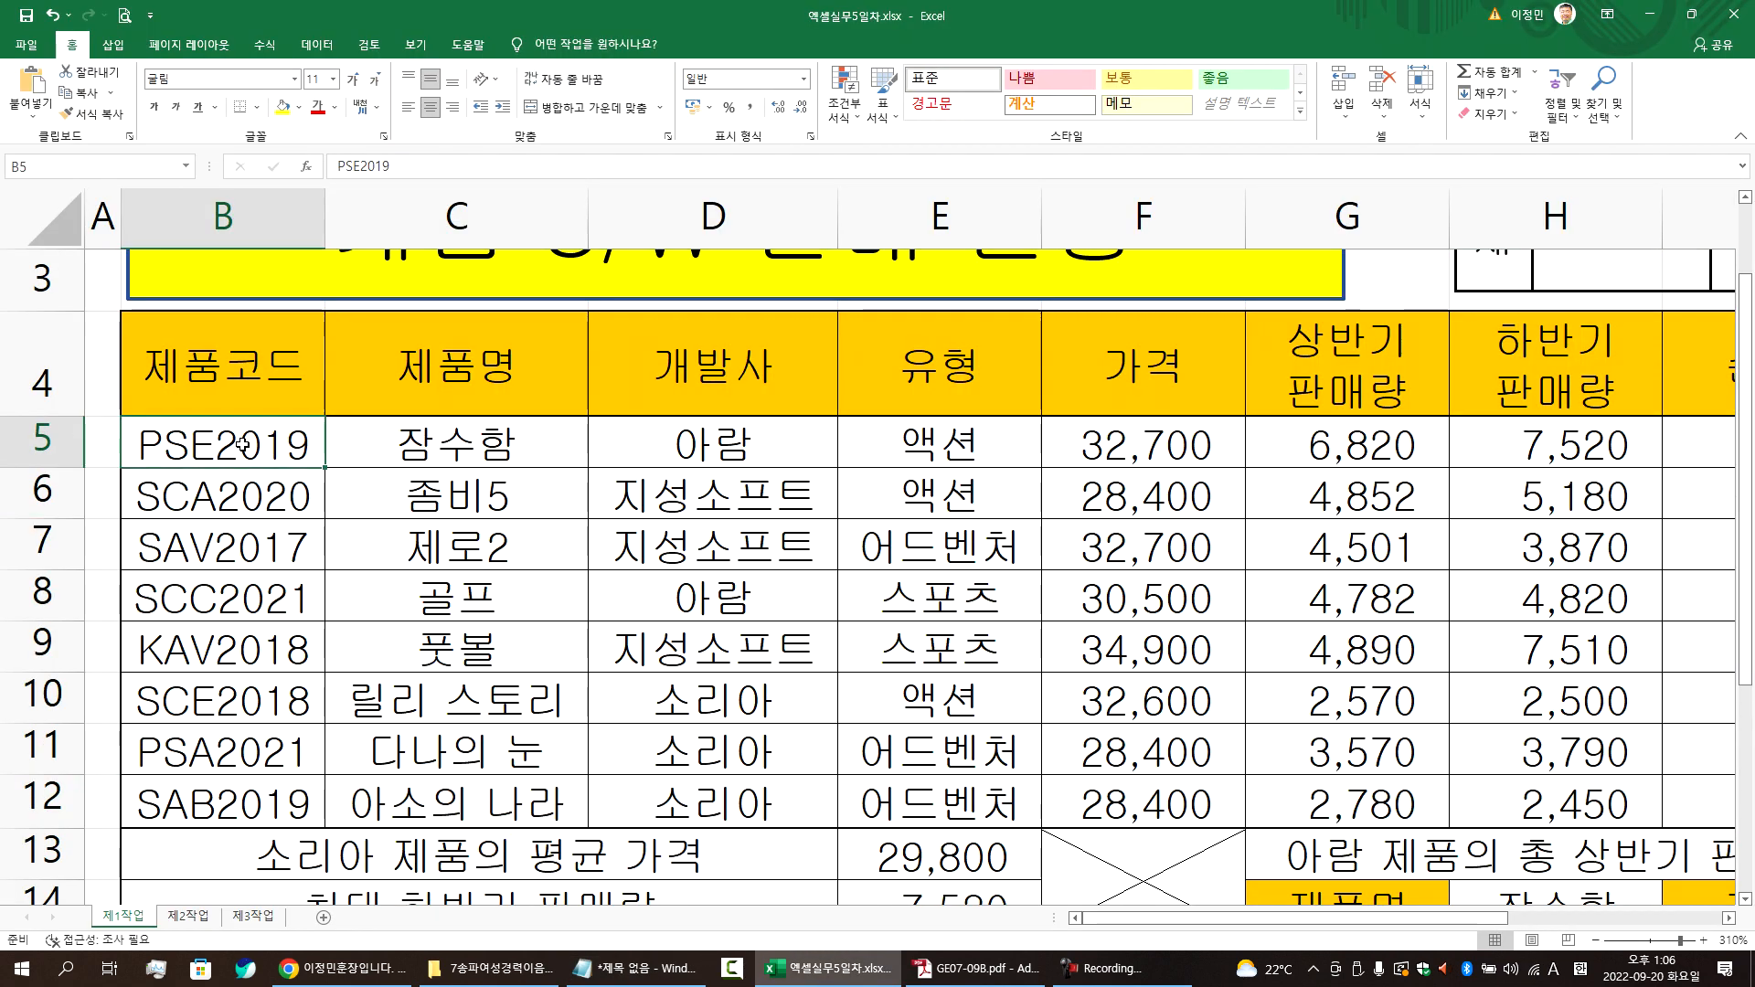
pyautogui.moveTo(169, 427); pyautogui.dragTo(1194, 794)
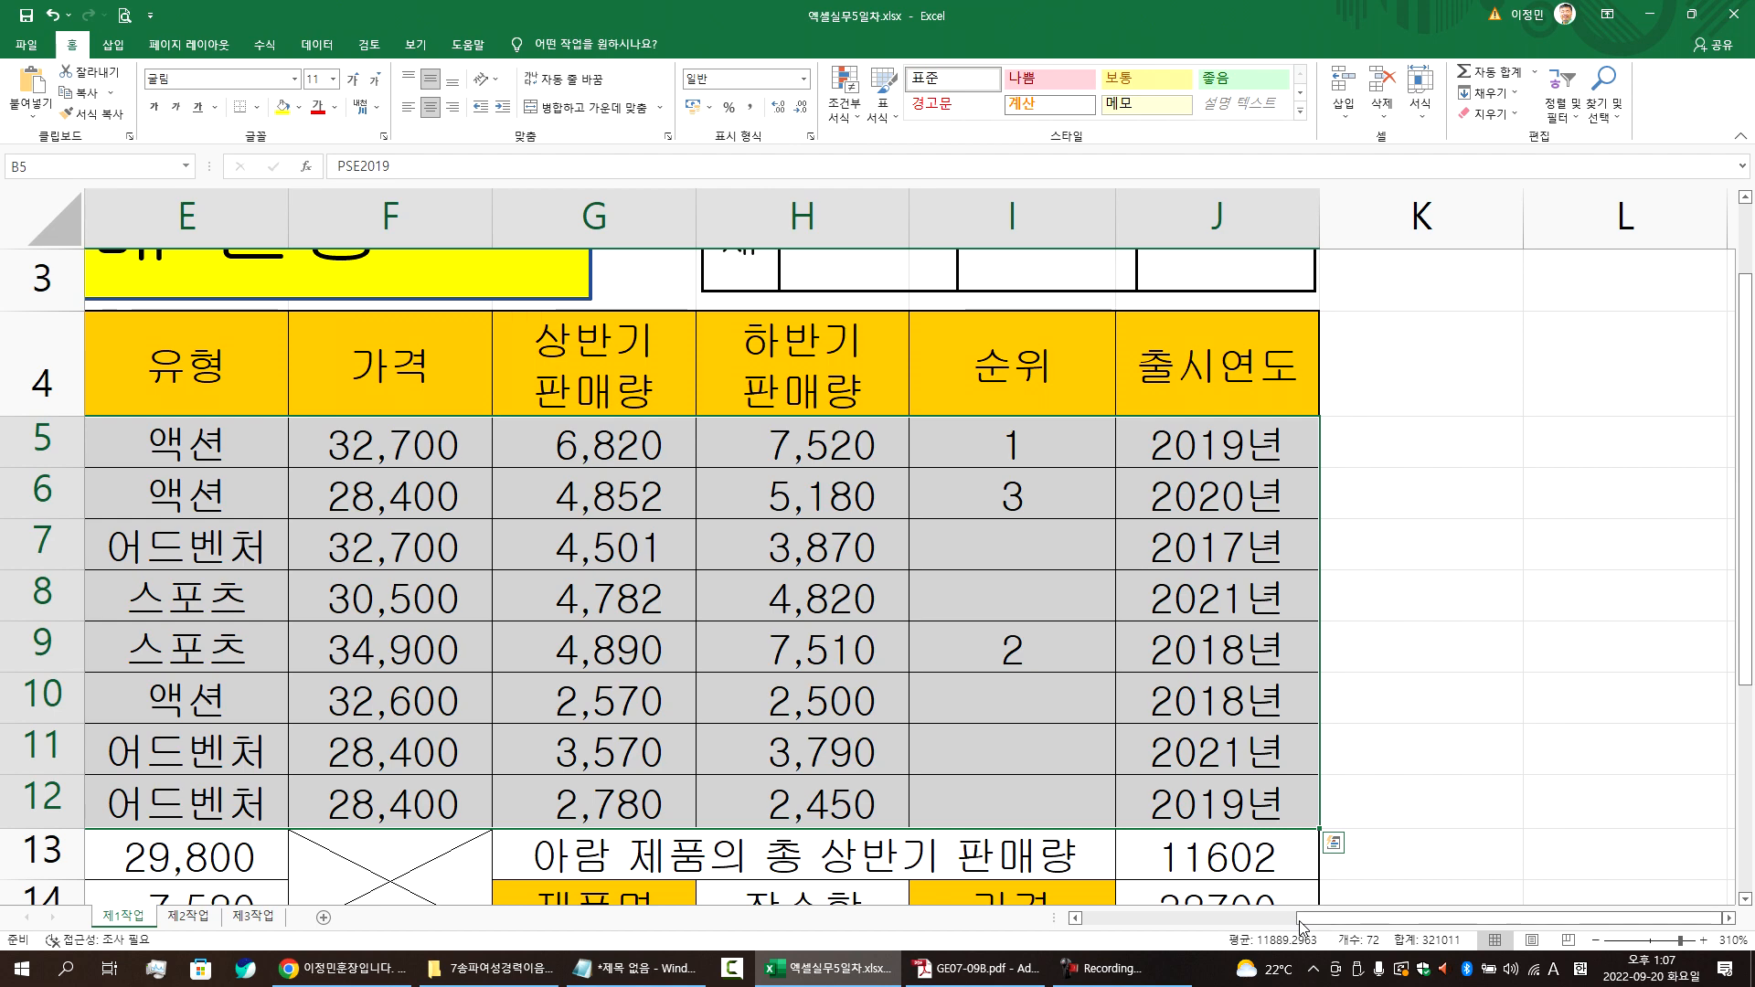
pyautogui.moveTo(1316, 918); pyautogui.dragTo(996, 923)
pyautogui.scroll(-3, 938, 766)
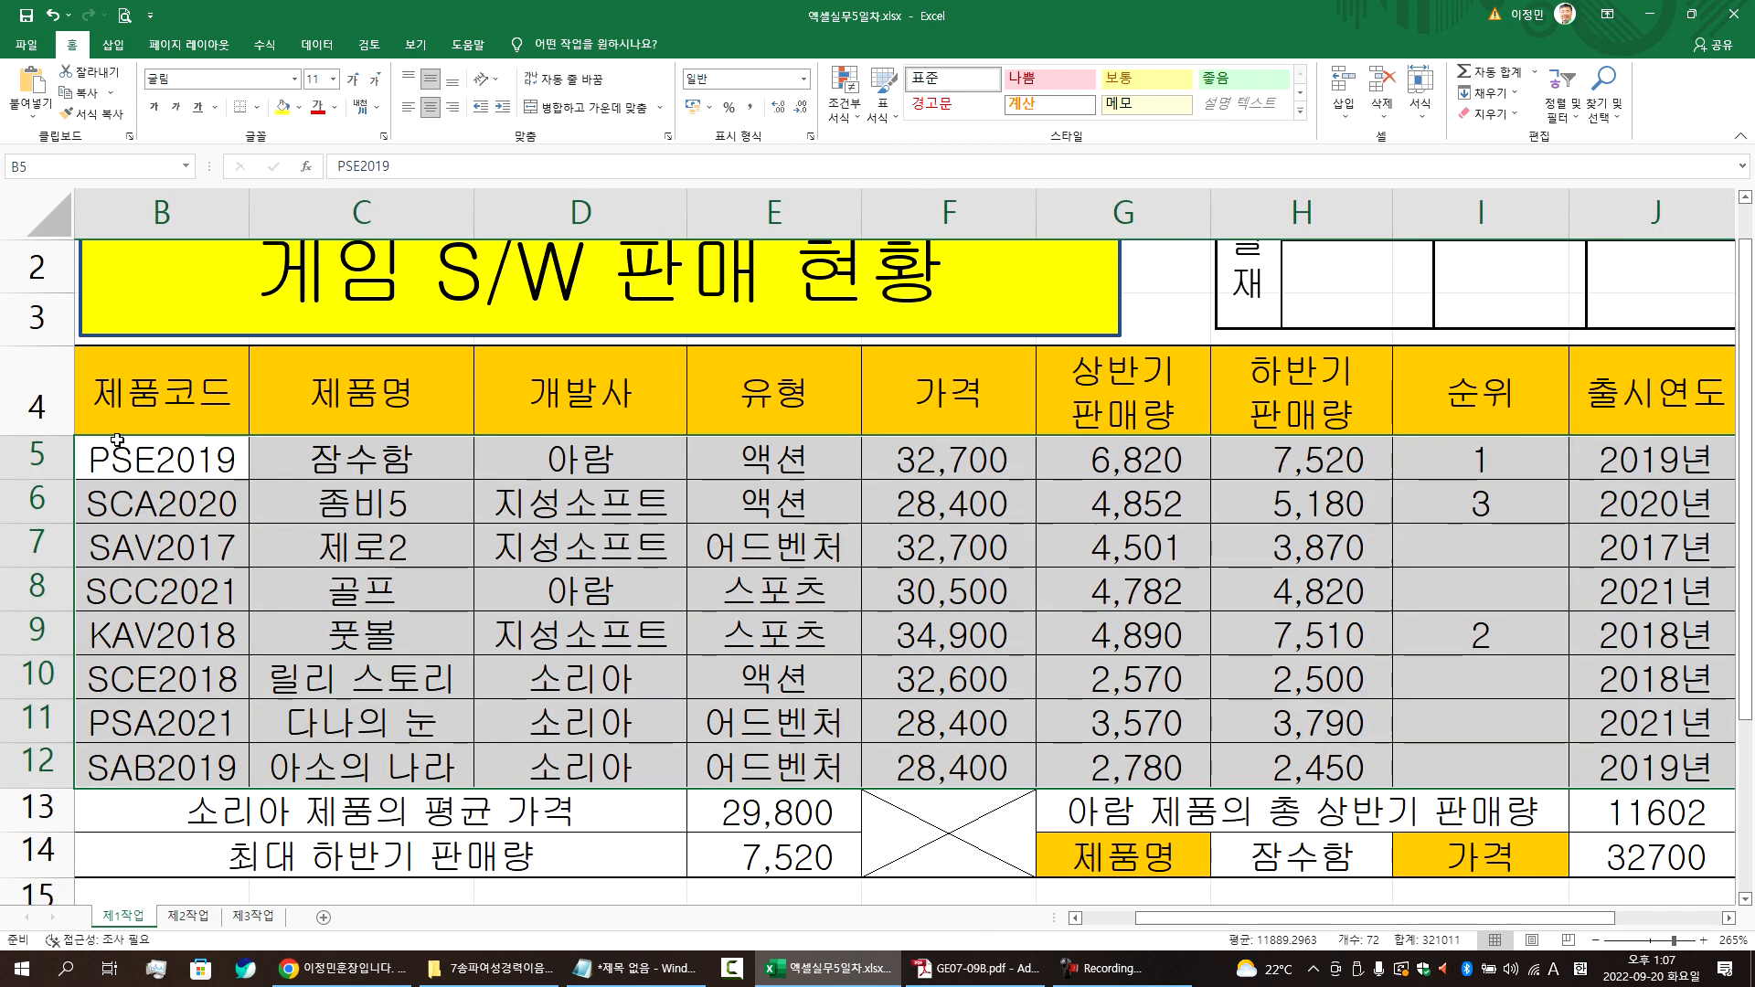
pyautogui.moveTo(166, 454); pyautogui.dragTo(1262, 772)
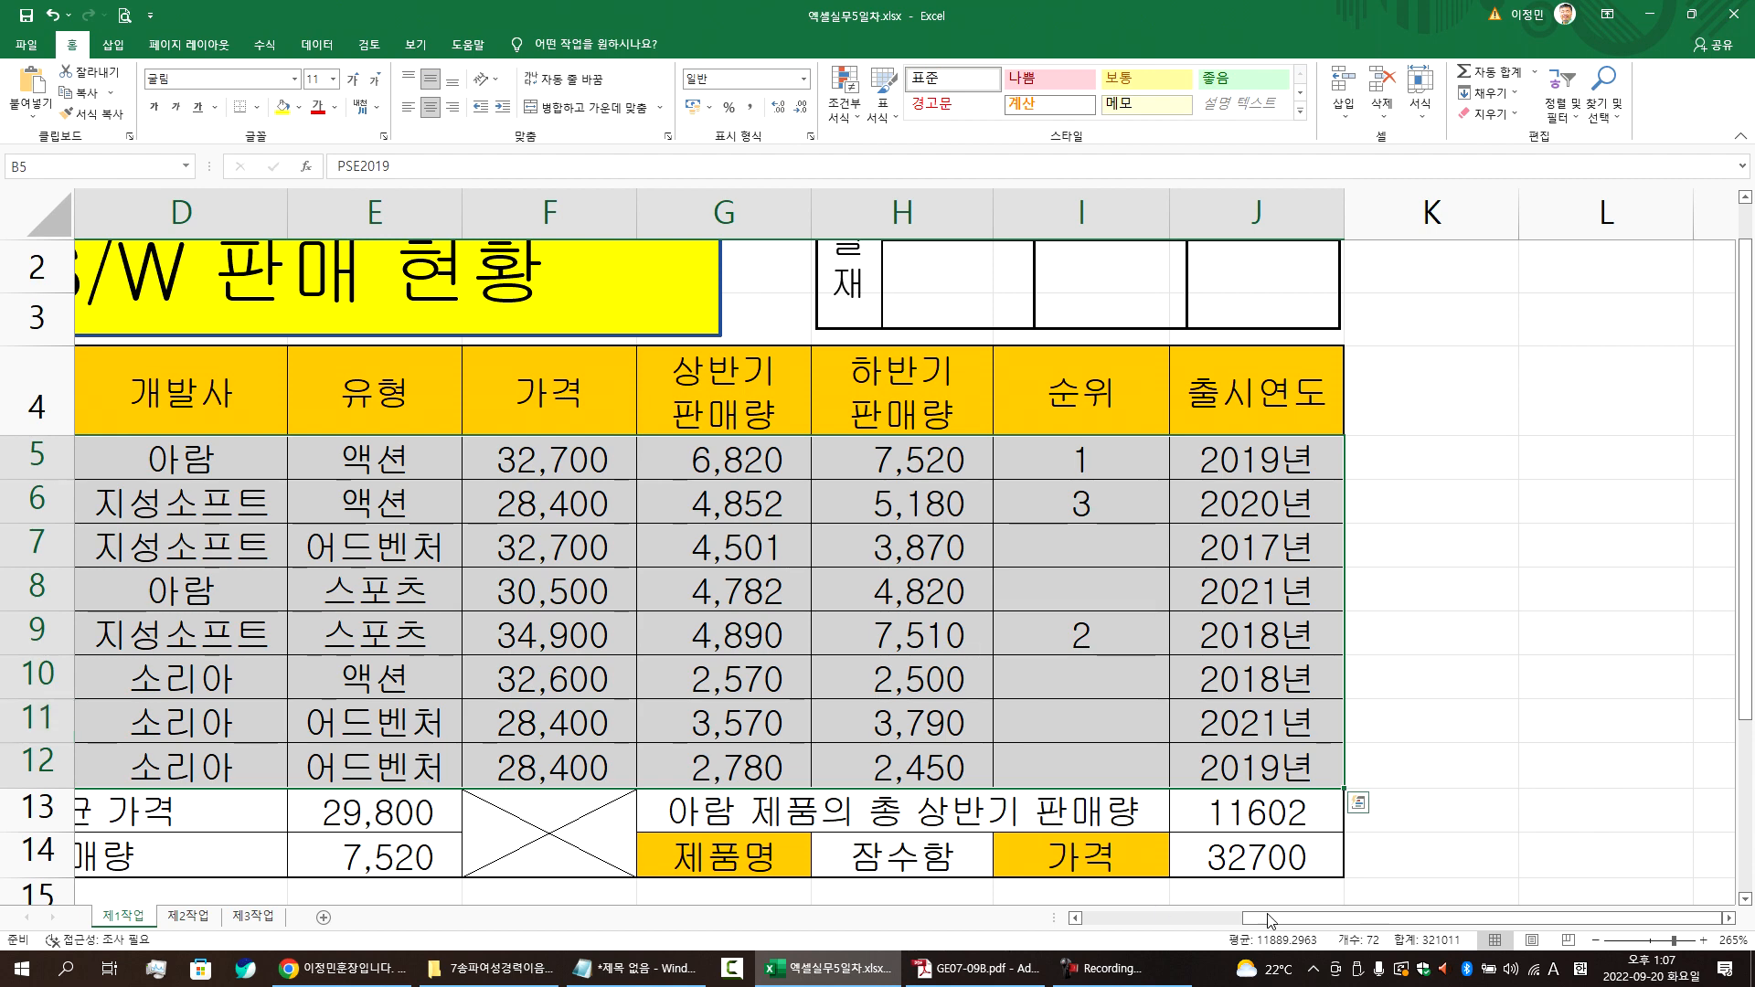
pyautogui.moveTo(1273, 926); pyautogui.dragTo(1173, 929)
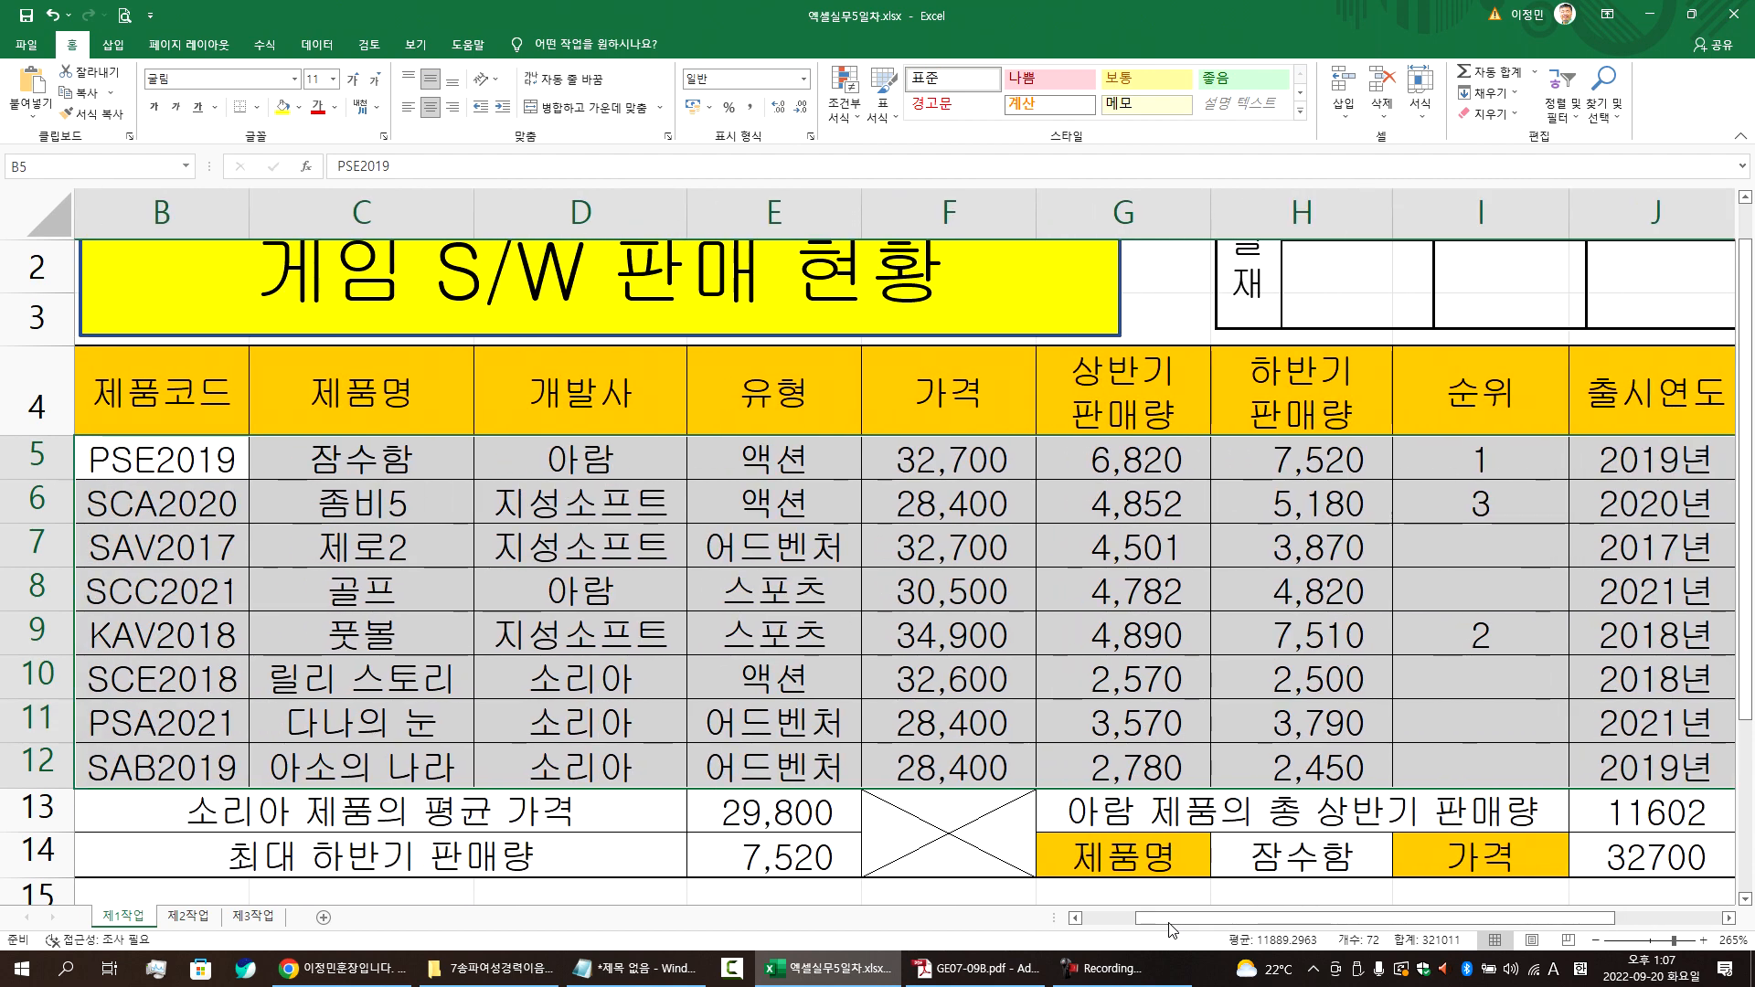
# - Switch to Notepad and write "1. 항목이름을 제외한 나머지 영역을 블록 설정" under item (7), then start a line with "2."
pyautogui.hotkey('alt', 'Tab')
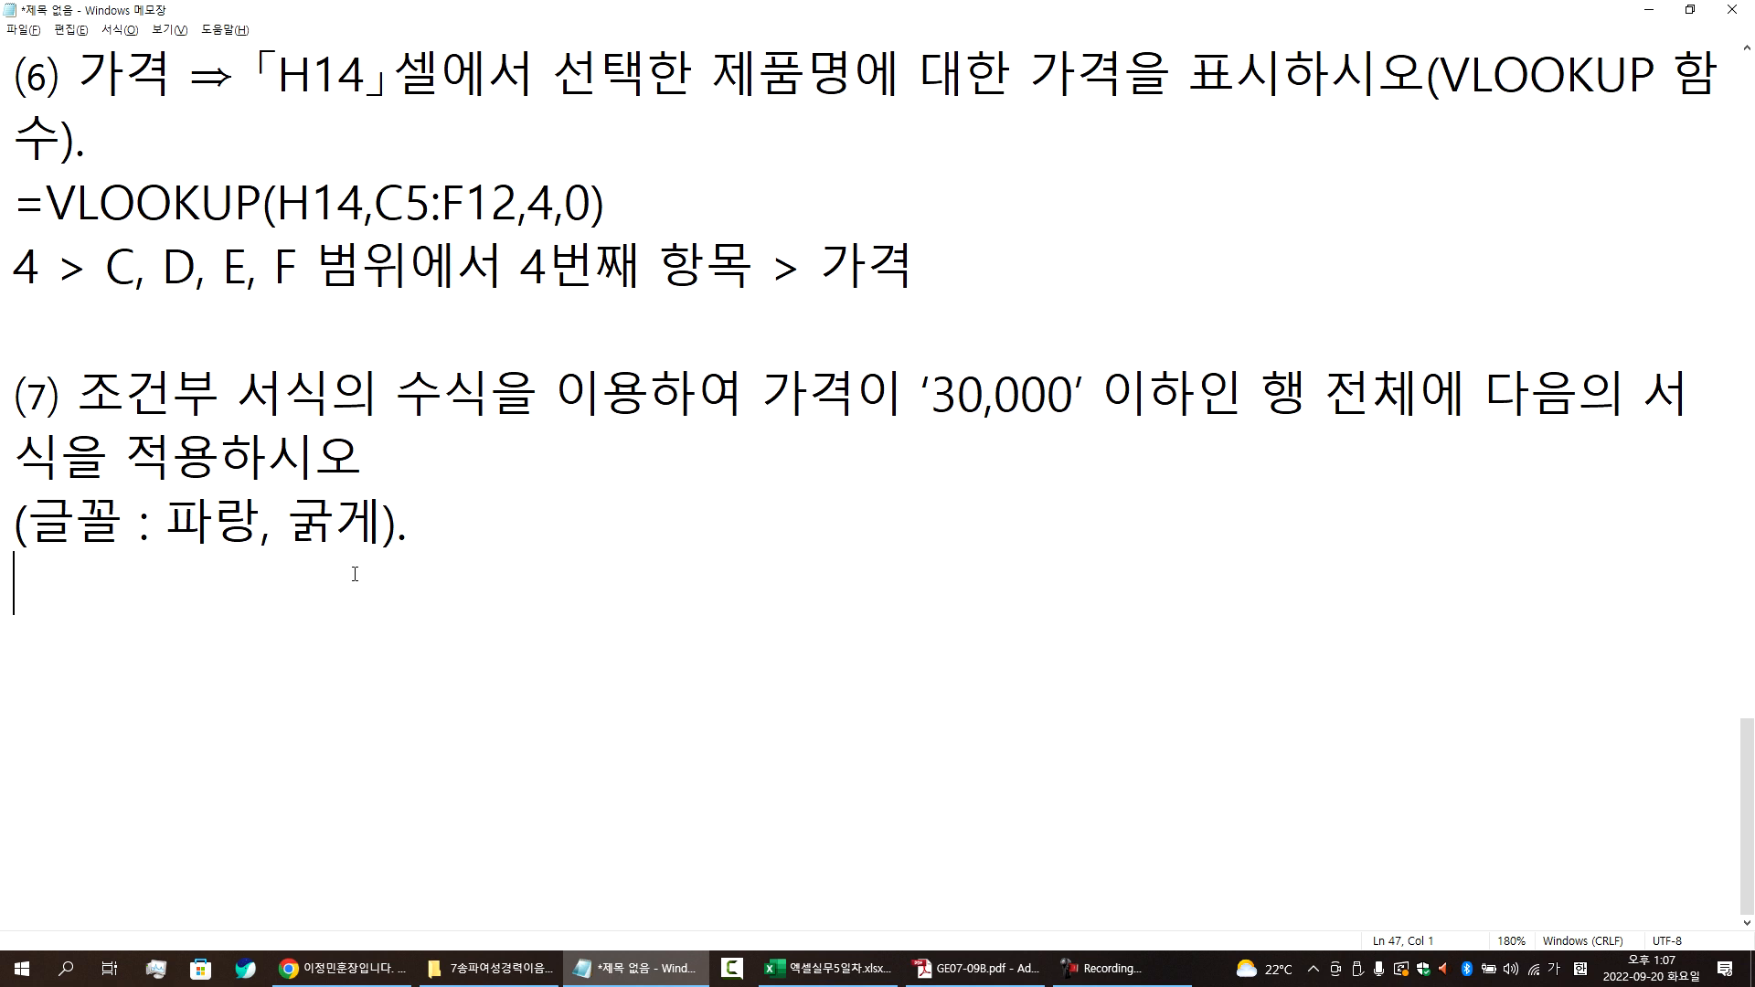
pyautogui.write('1. 항목이')
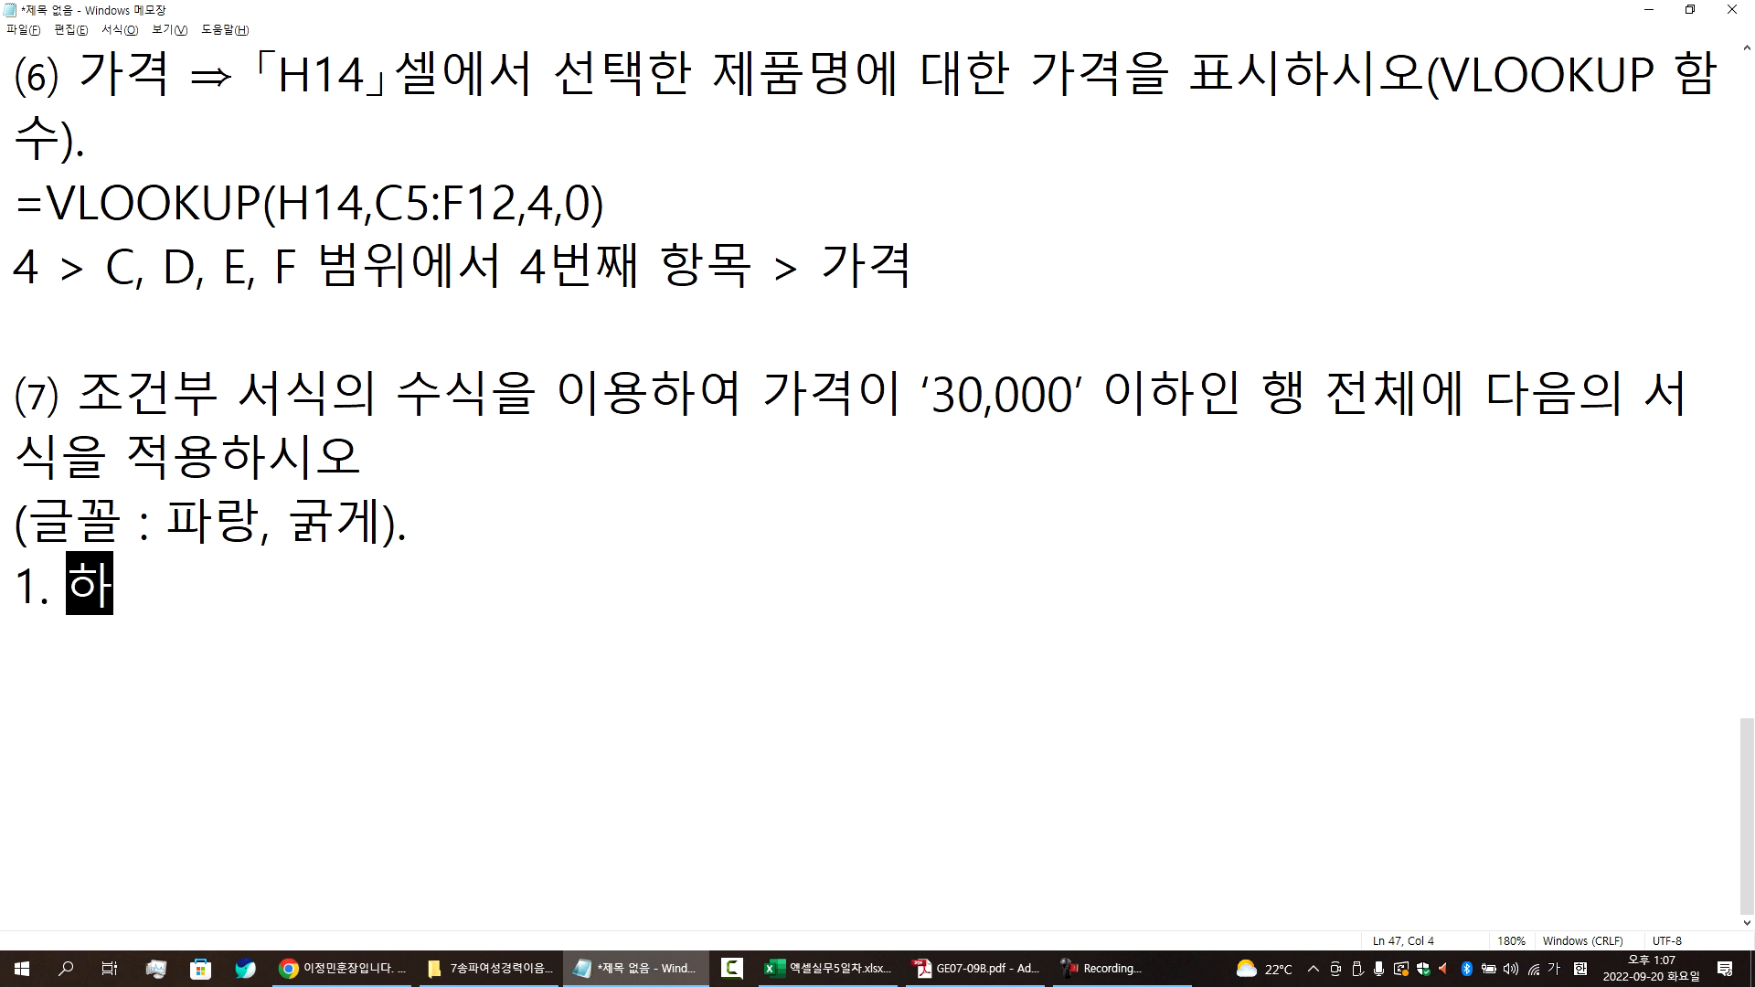
pyautogui.write('름을 제')
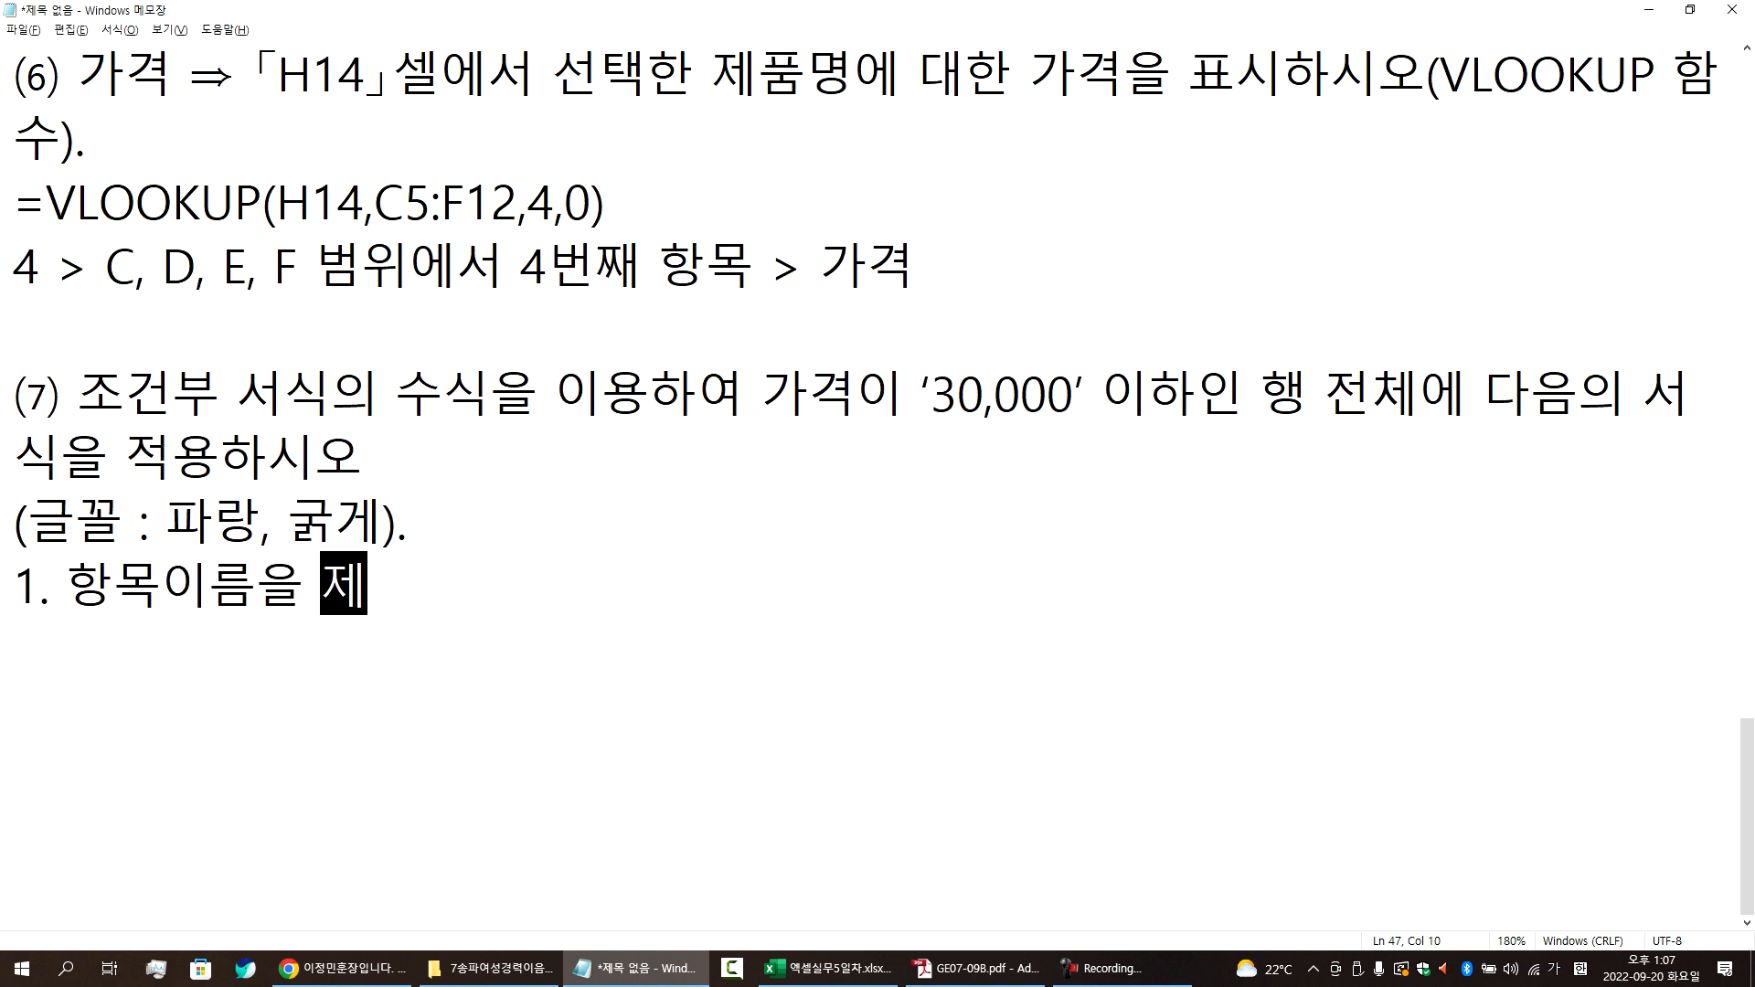
pyautogui.write('외한 나머지 ')
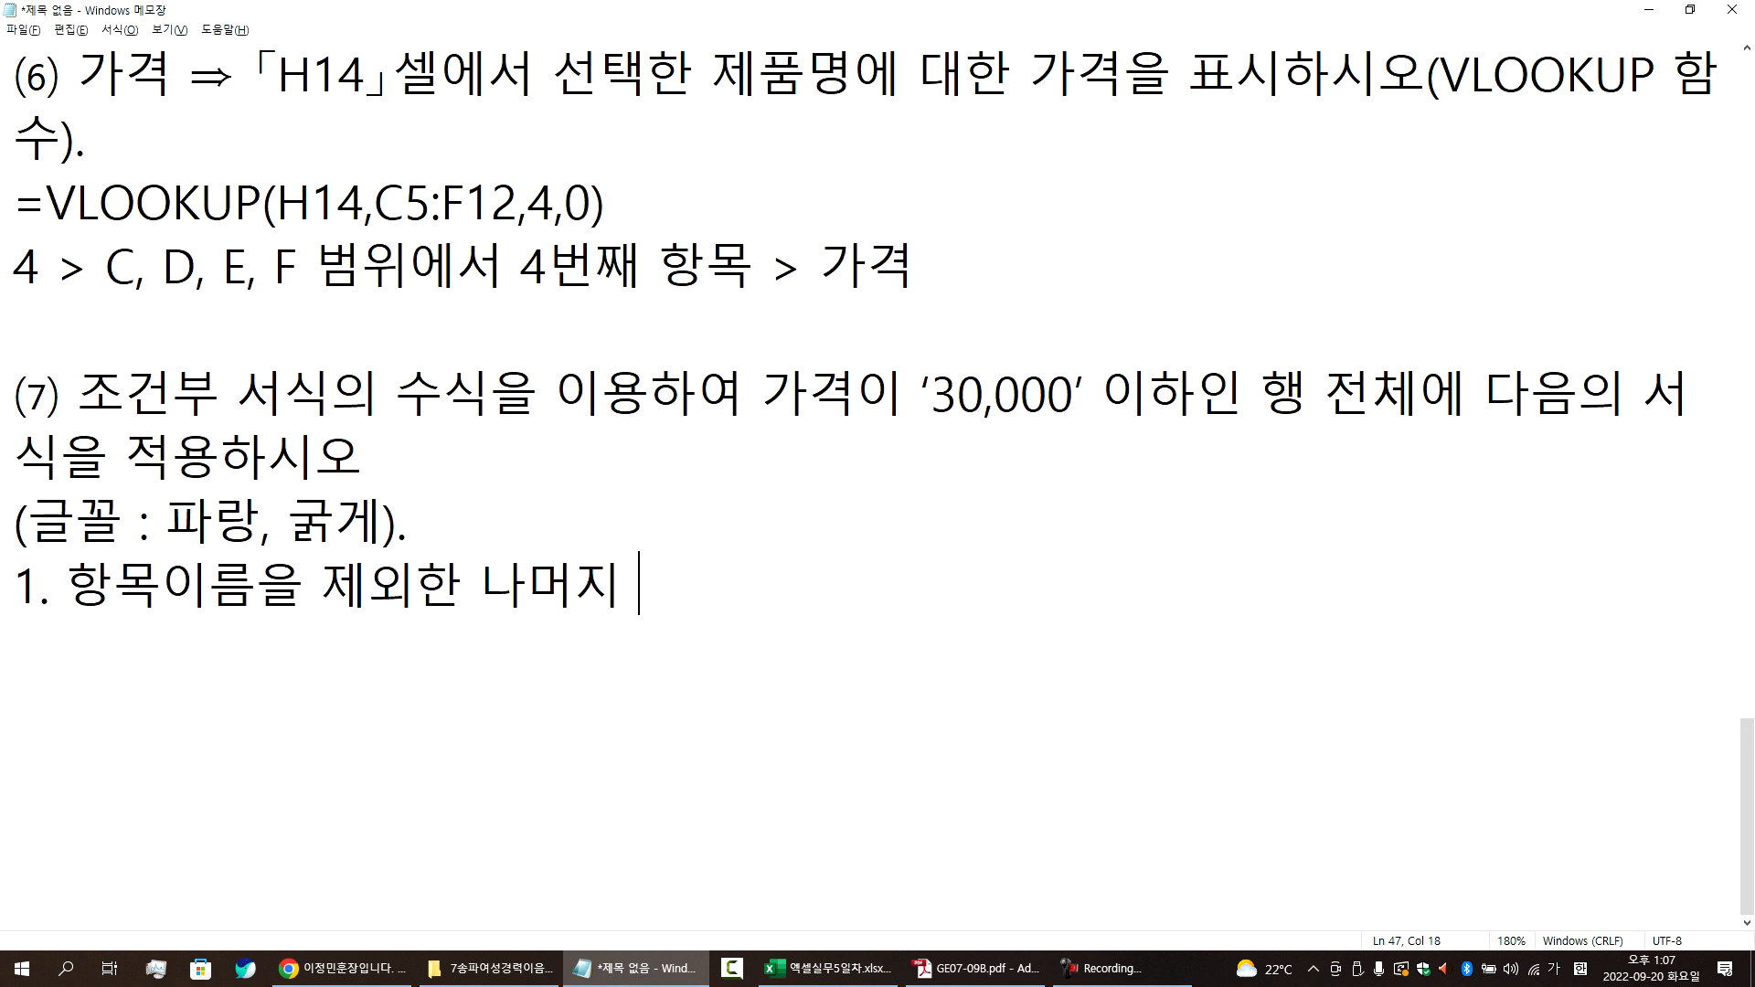
pyautogui.write('영역을 블')
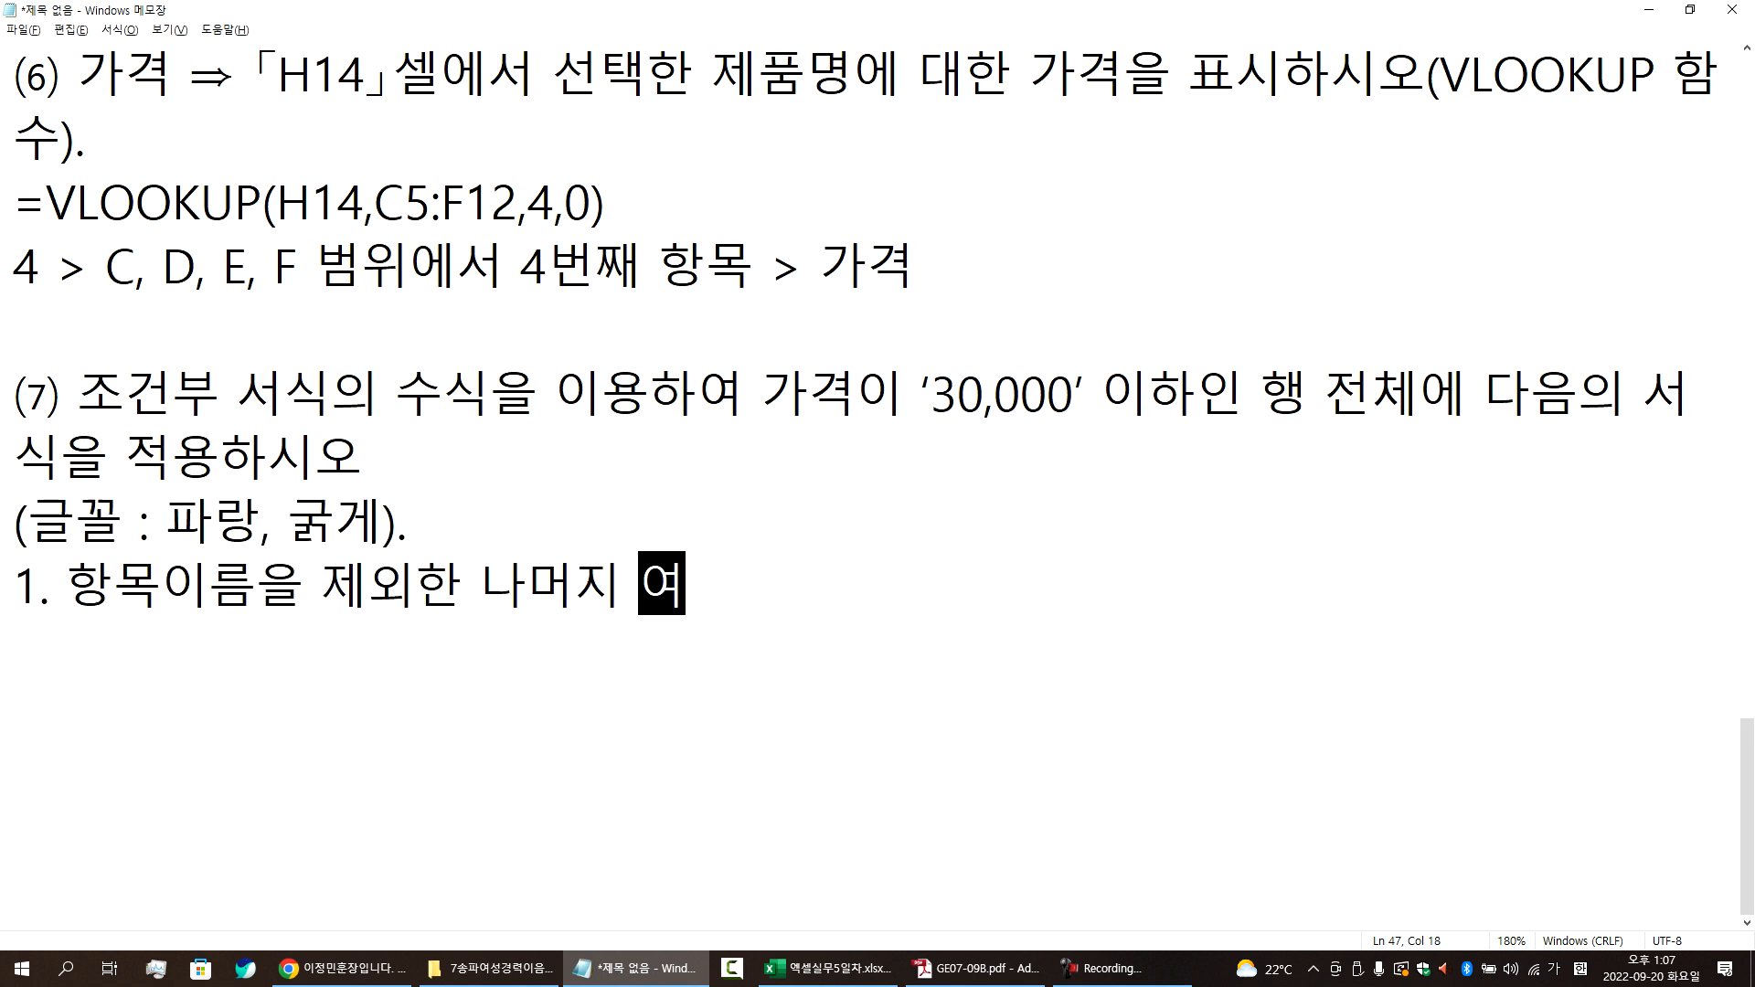
pyautogui.write('록 설정')
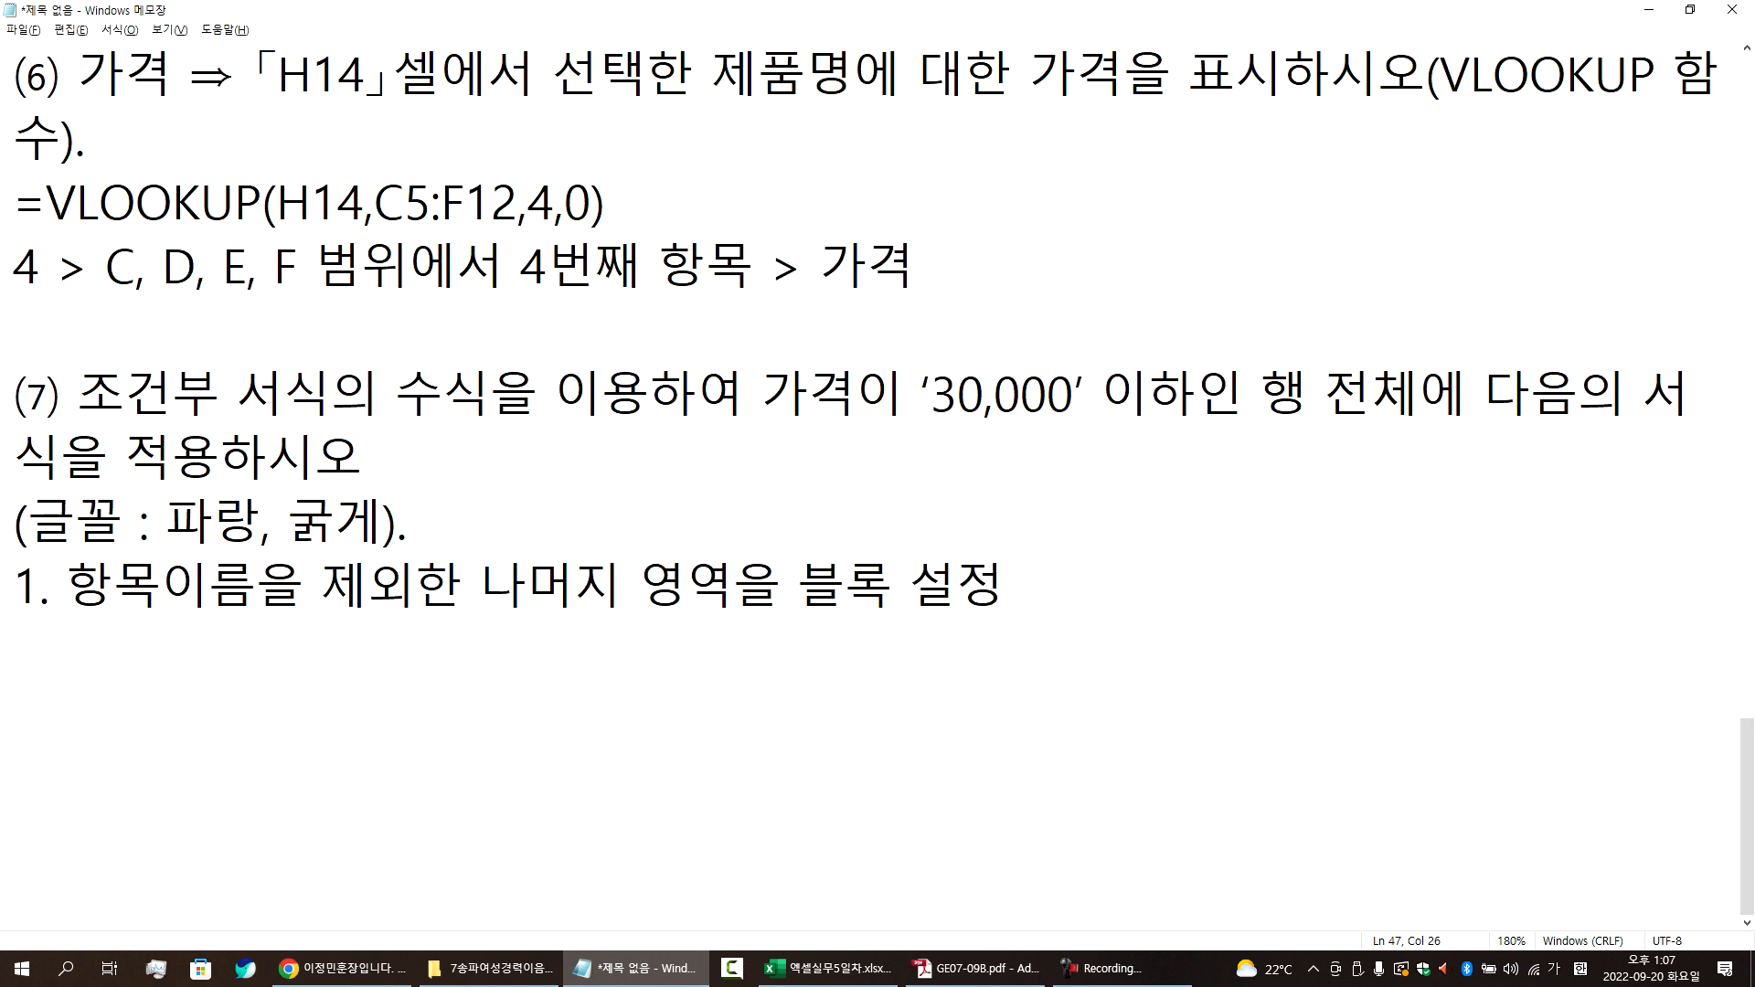
pyautogui.press('Return')
pyautogui.write('2.')
pyautogui.hotkey('alt', 'Tab')
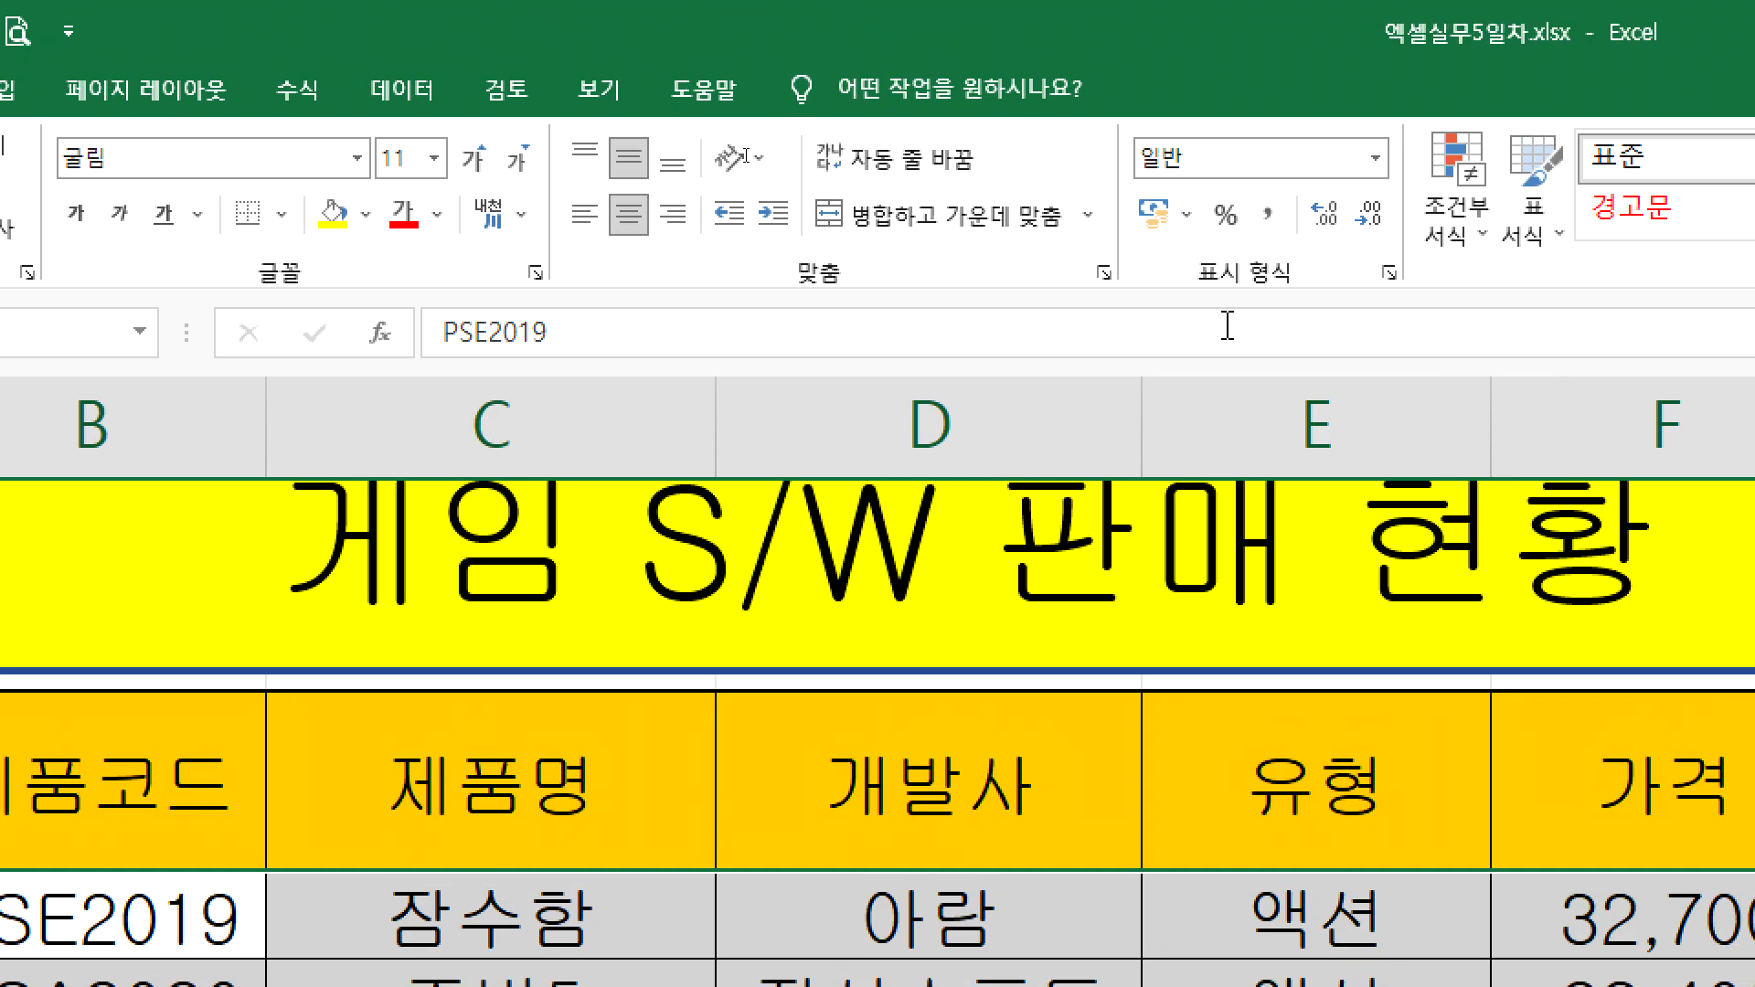
pyautogui.click(1467, 240)
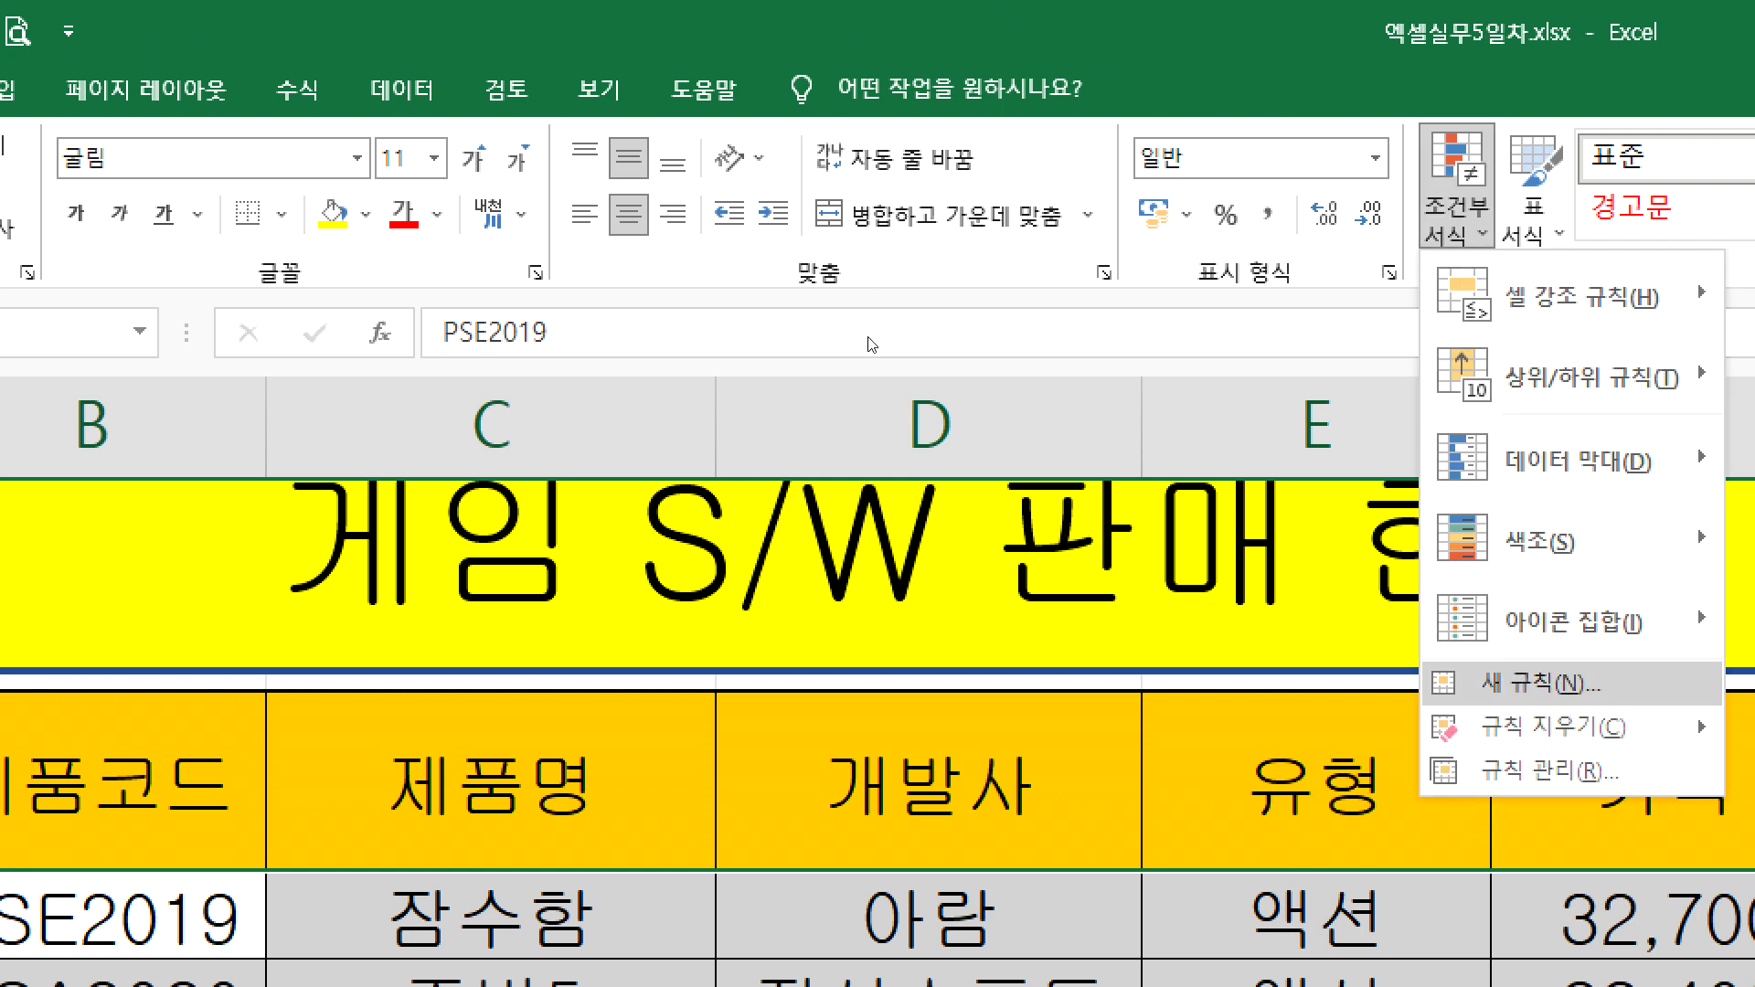
pyautogui.click(1502, 687)
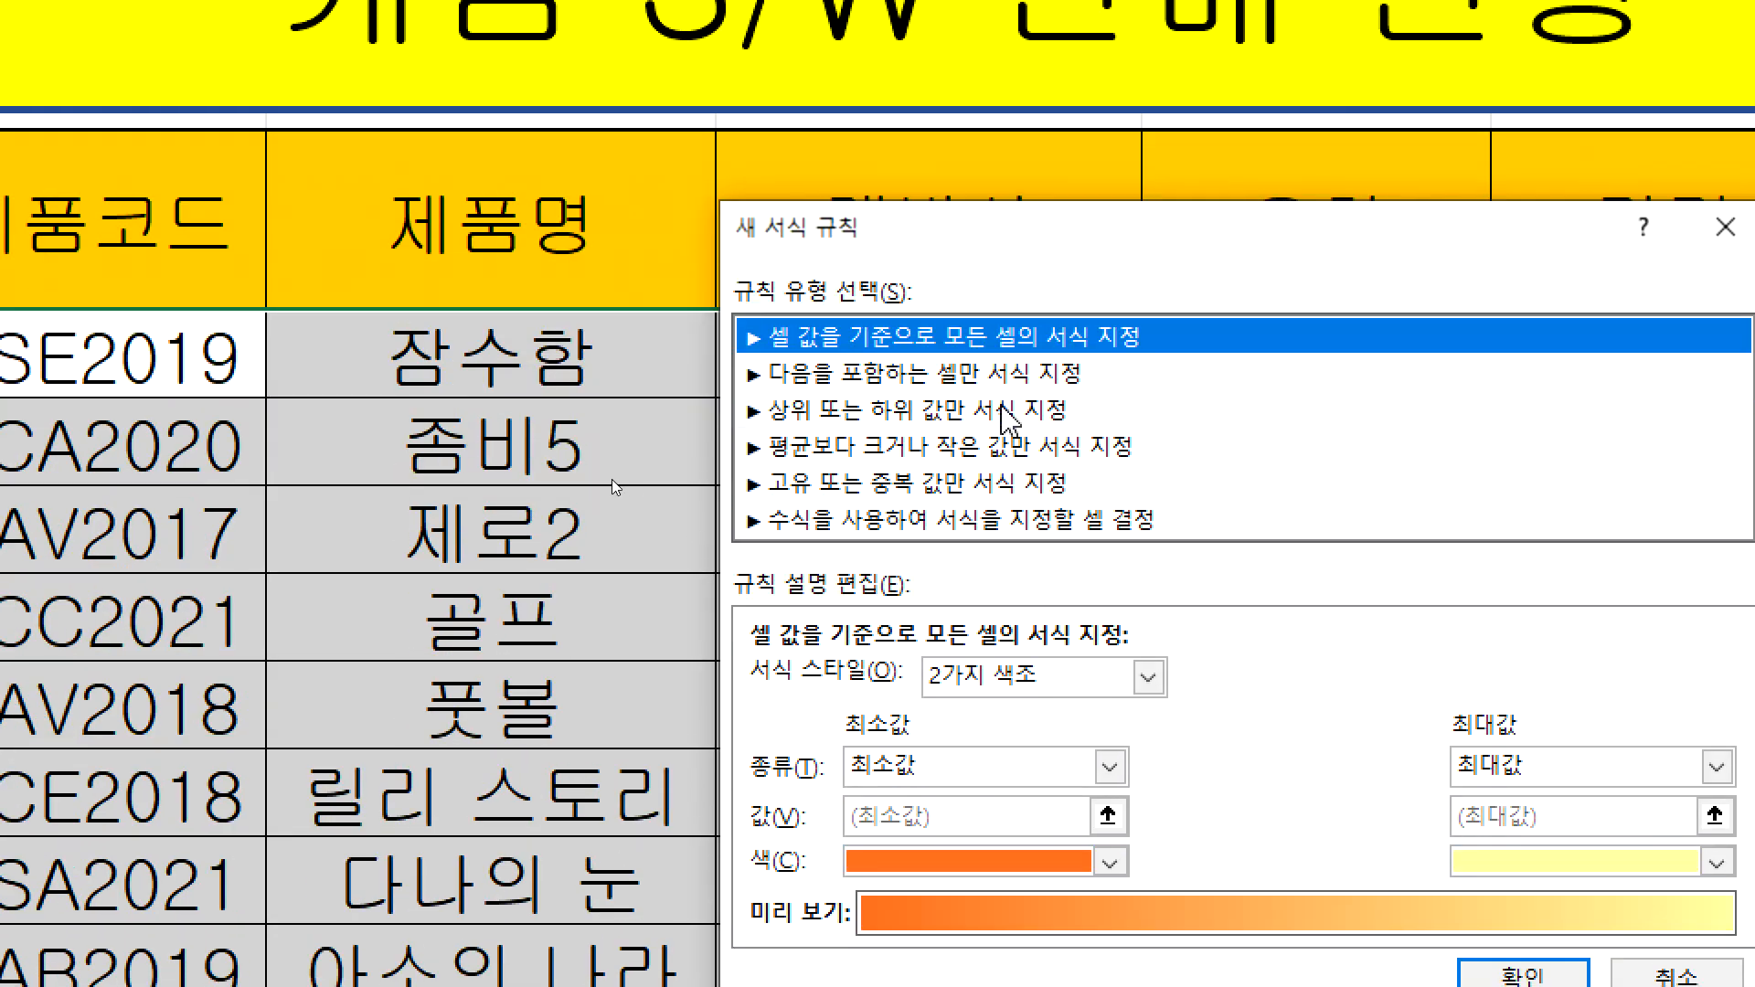
pyautogui.click(891, 521)
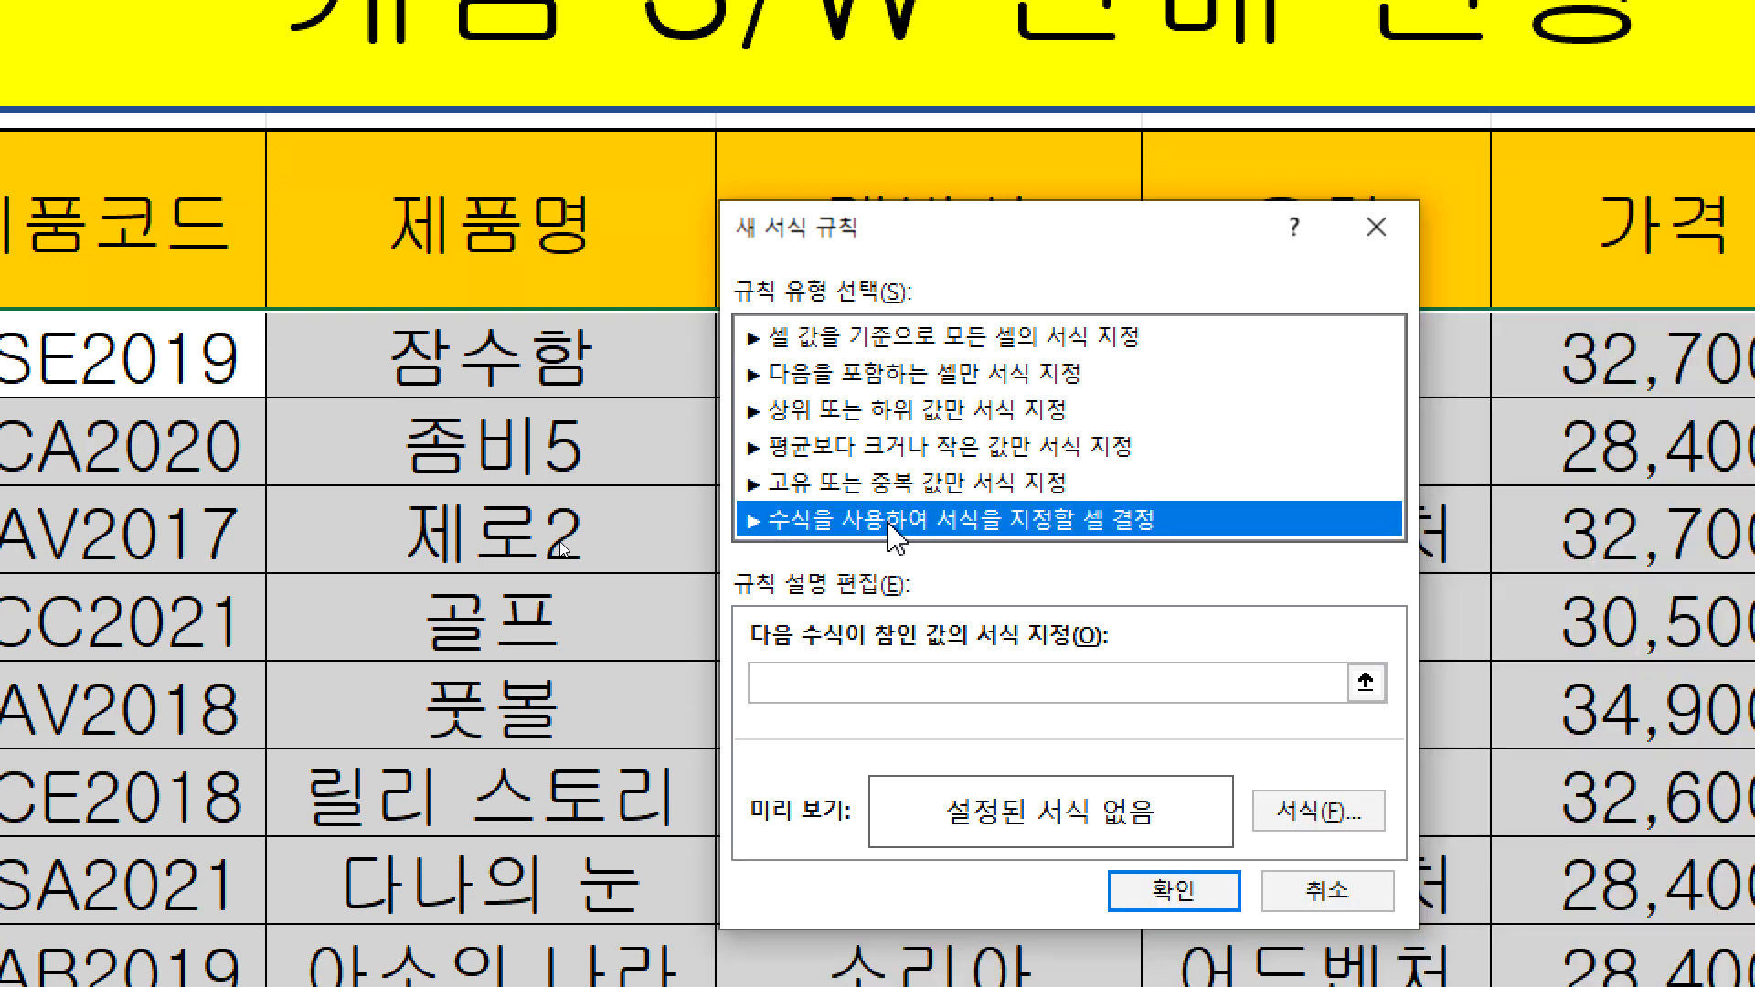
pyautogui.moveTo(938, 231); pyautogui.dragTo(905, 197)
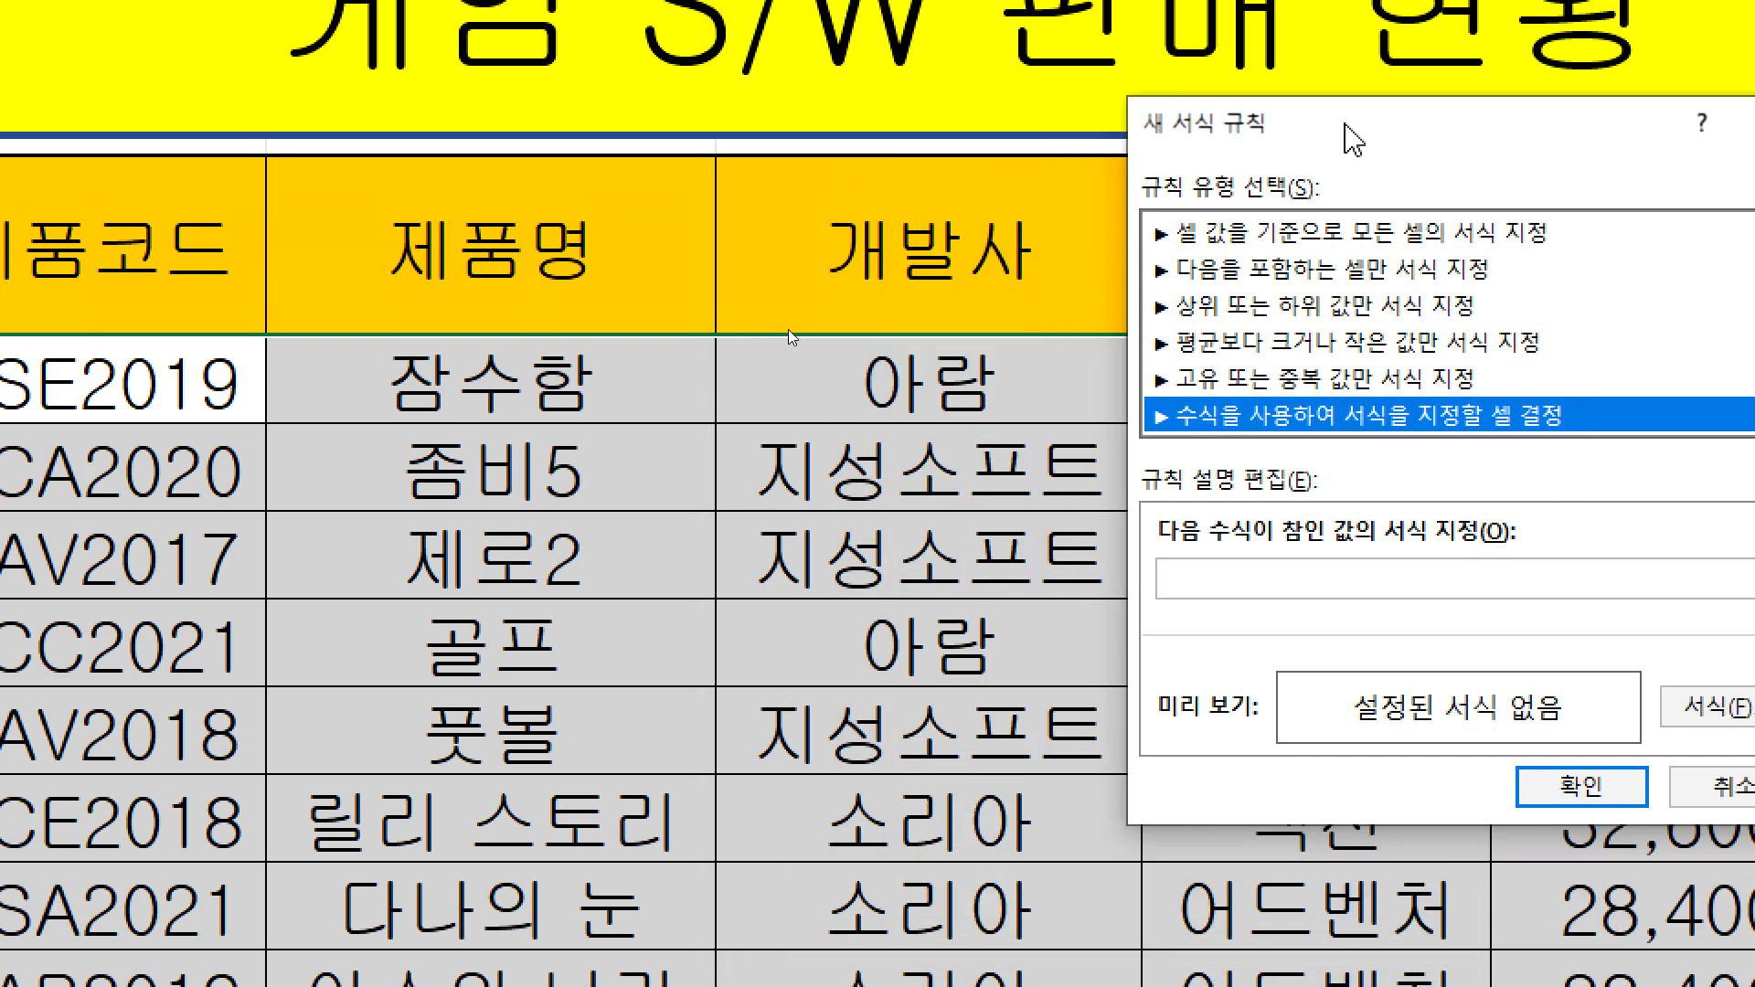
pyautogui.press('Escape')
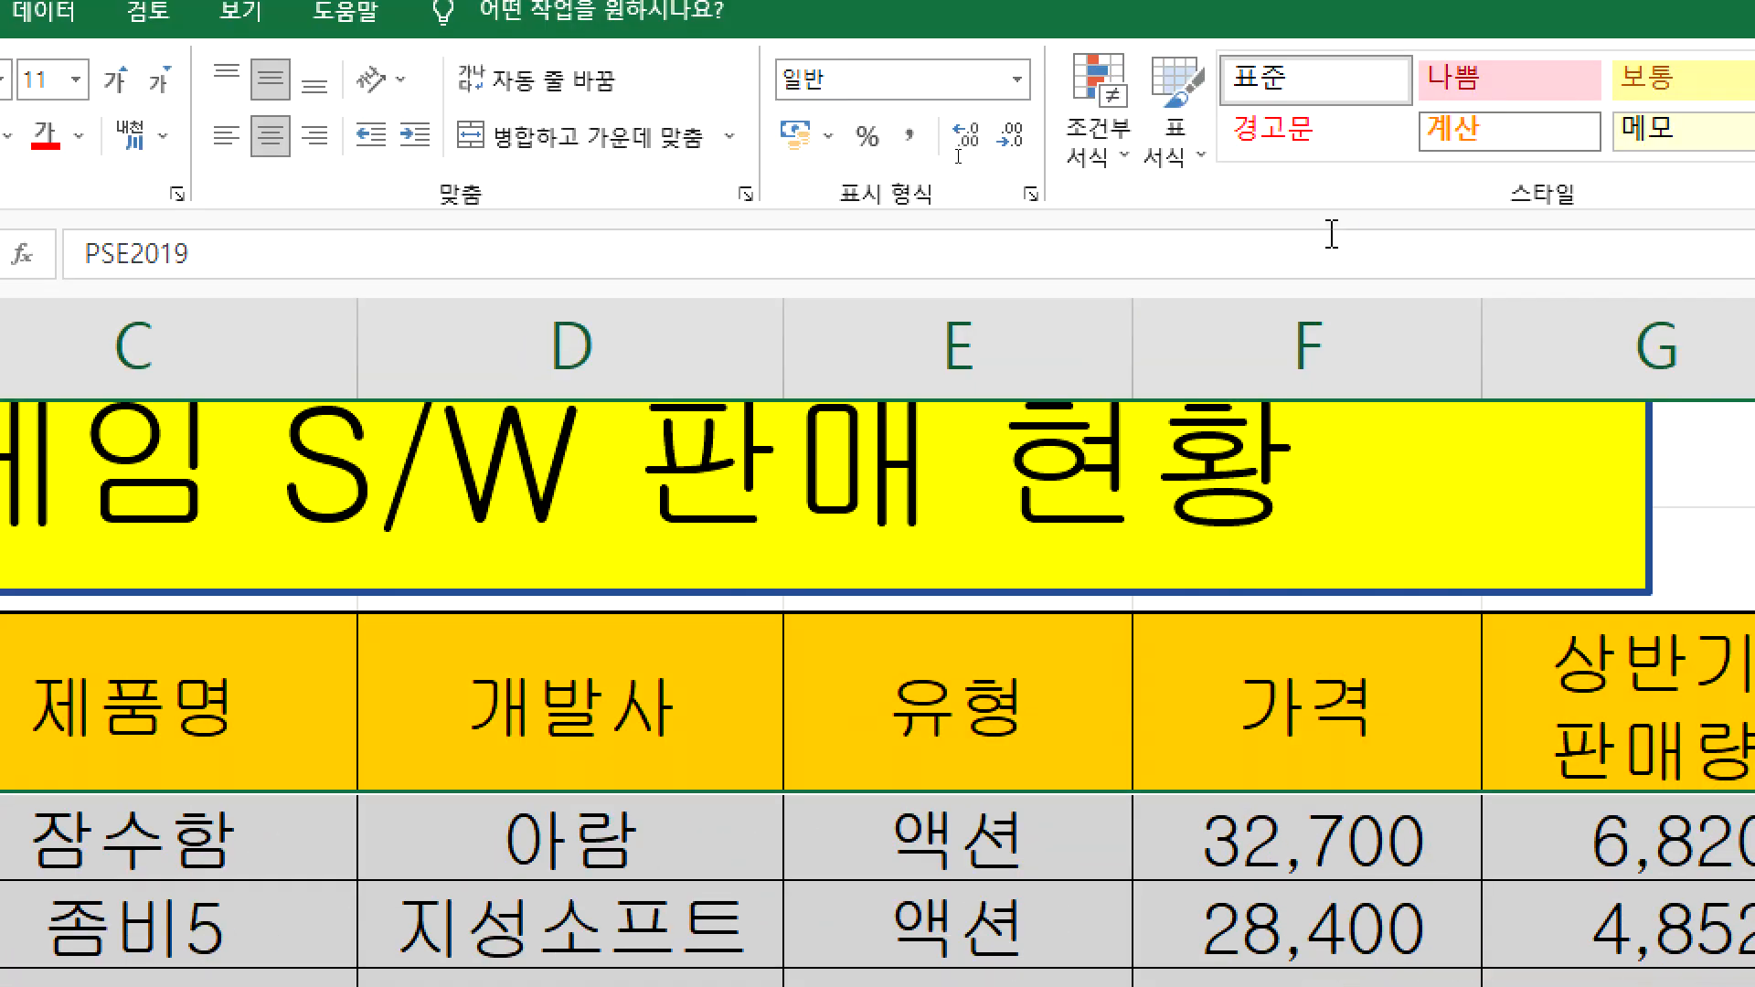
# - Start a new conditional formatting rule for the selected data rows, using the rule type that determines the cells with a formula
pyautogui.click(1098, 133)
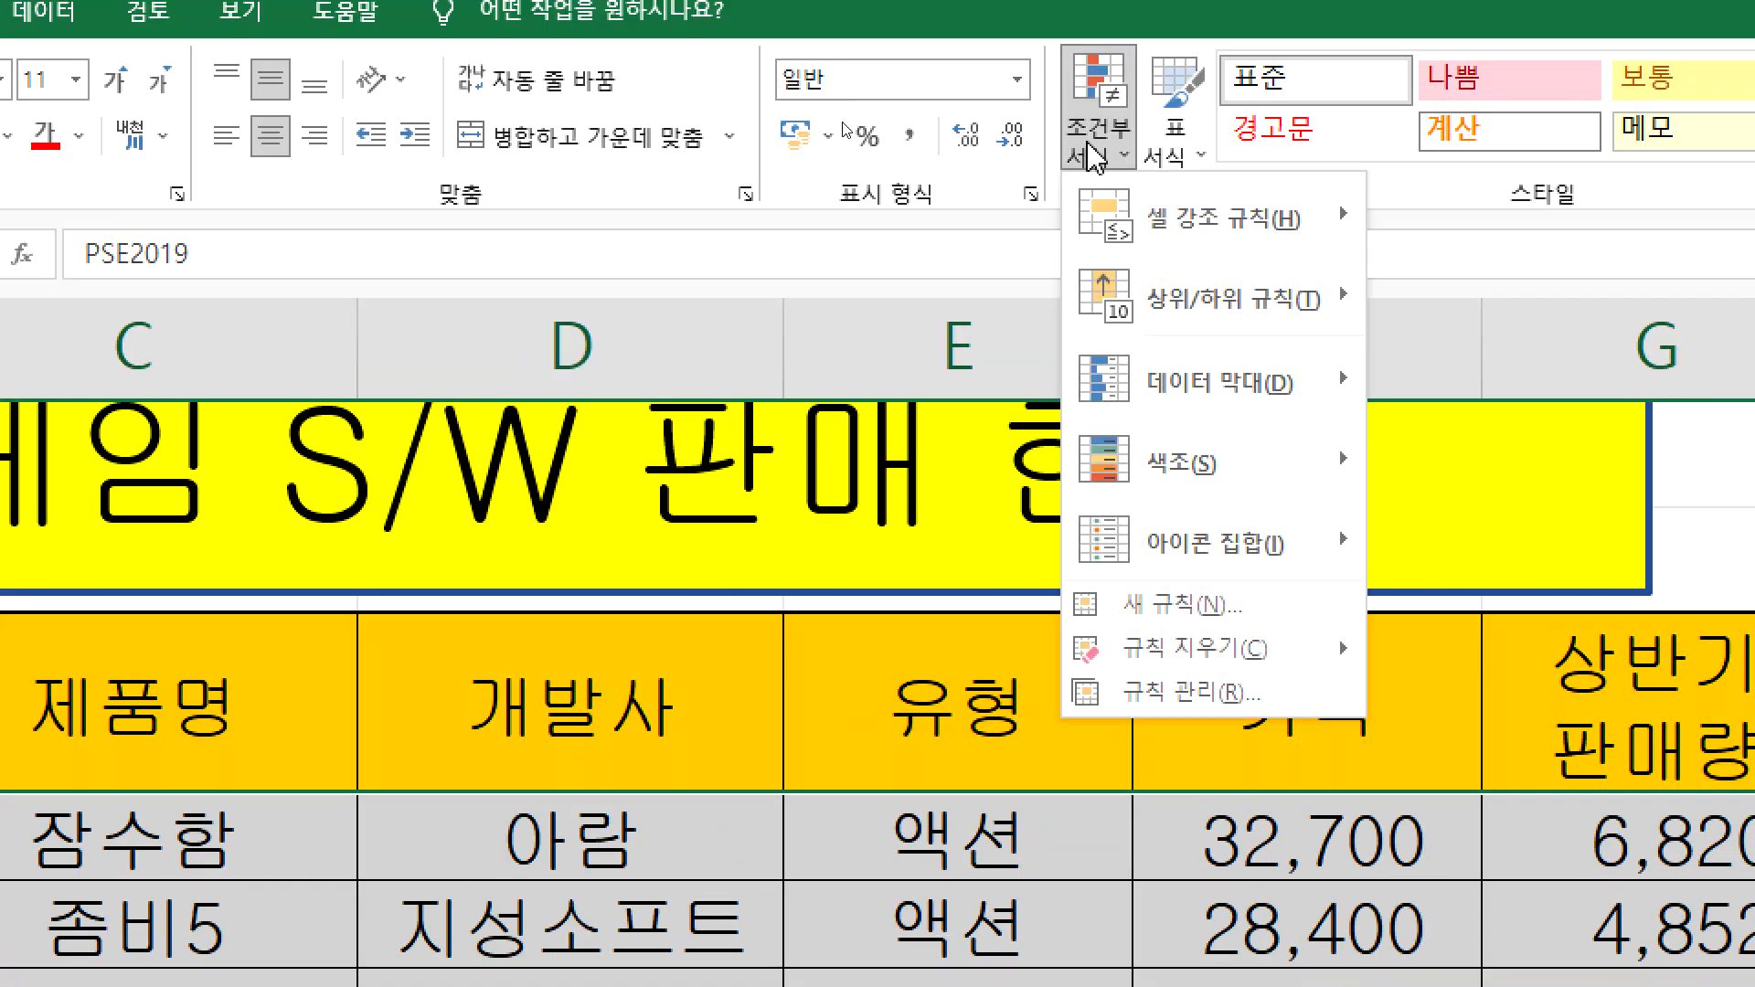
pyautogui.click(1188, 606)
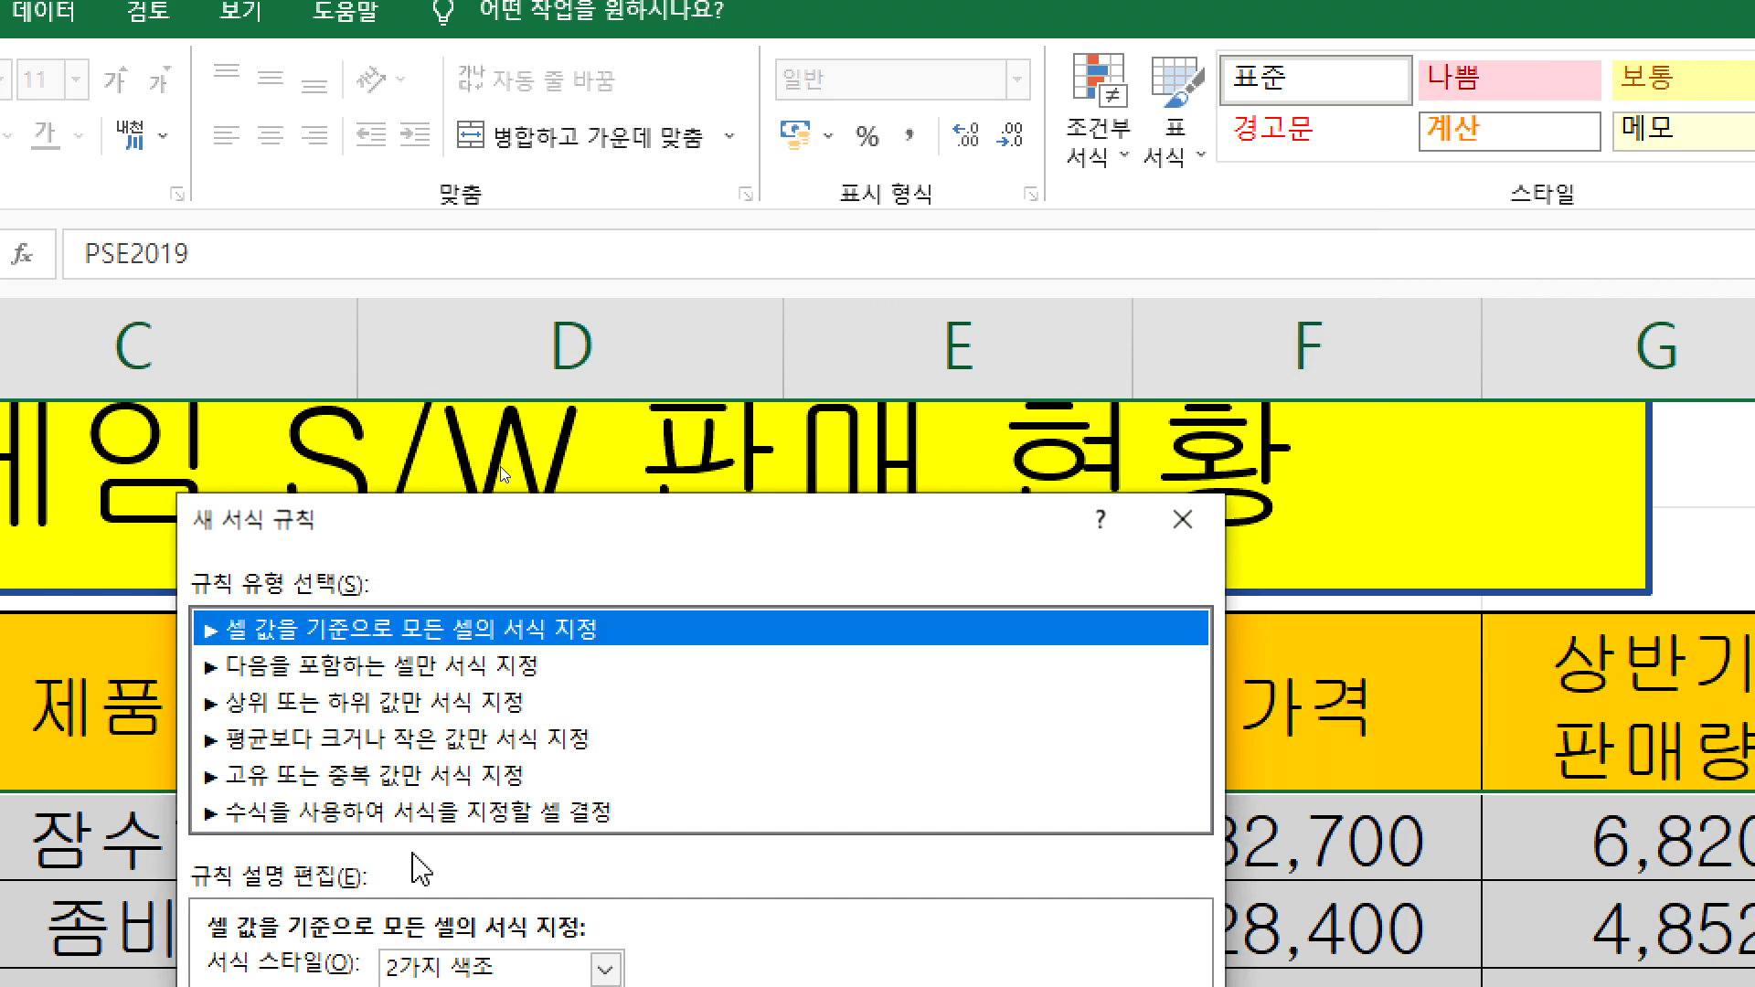
pyautogui.moveTo(474, 520); pyautogui.dragTo(929, 132)
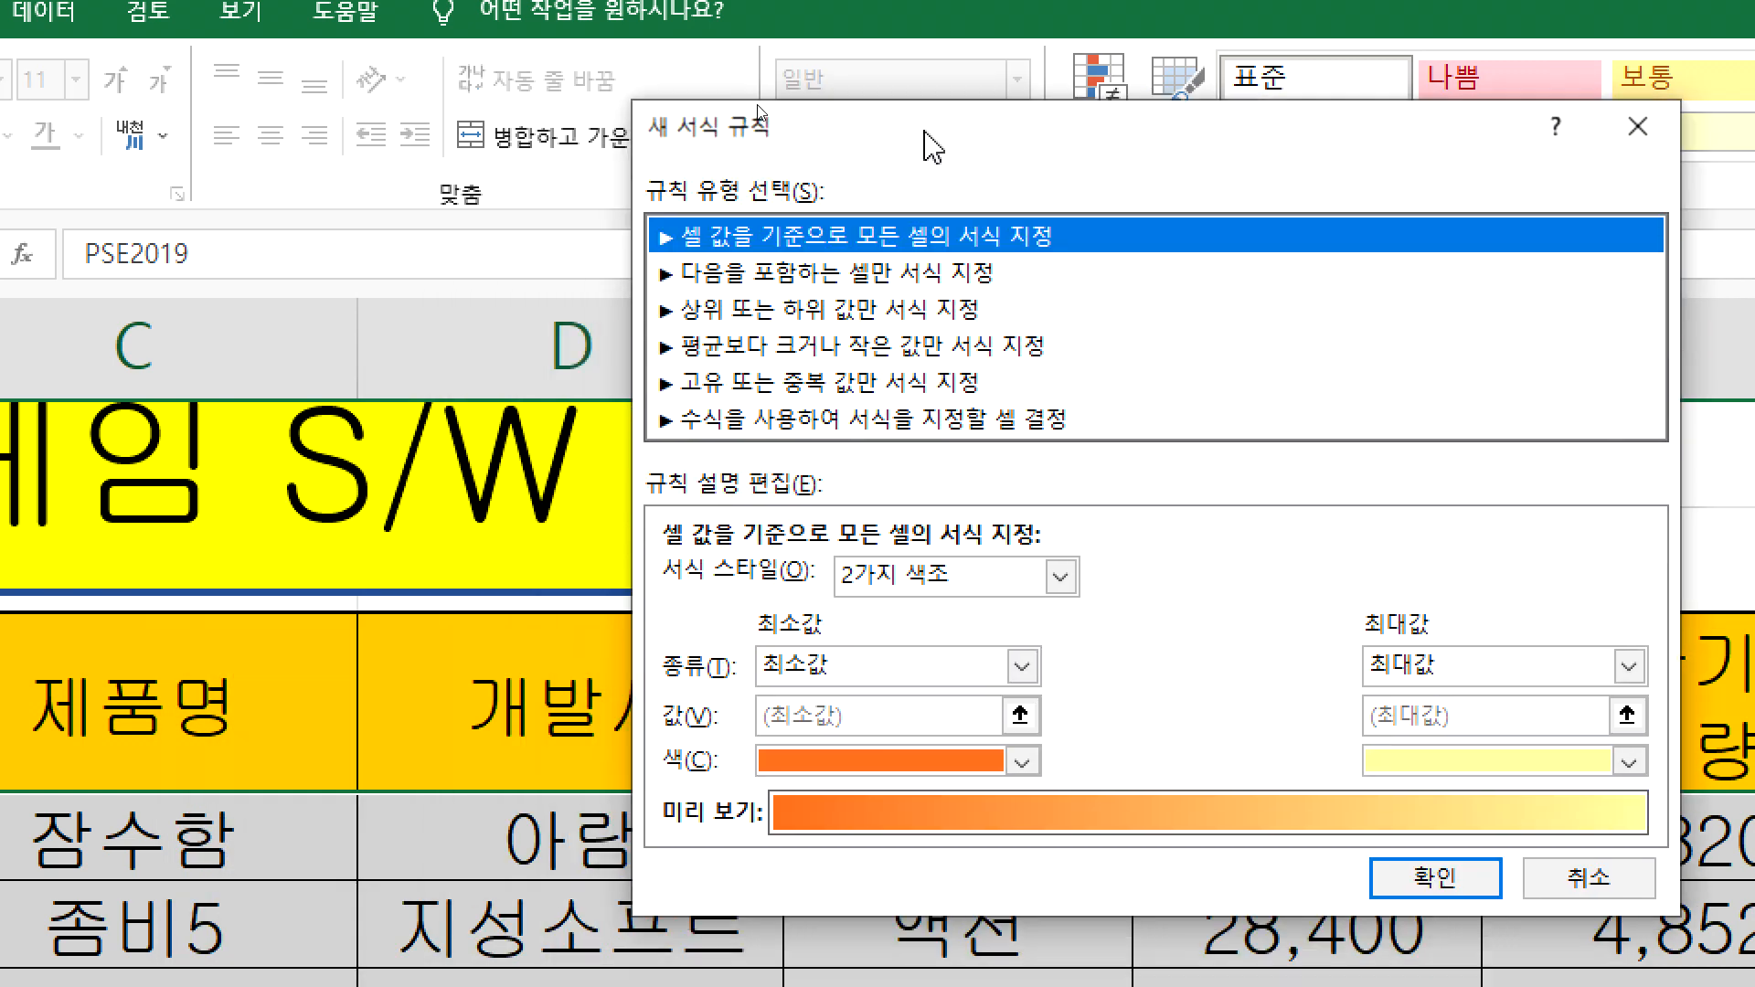
pyautogui.click(721, 422)
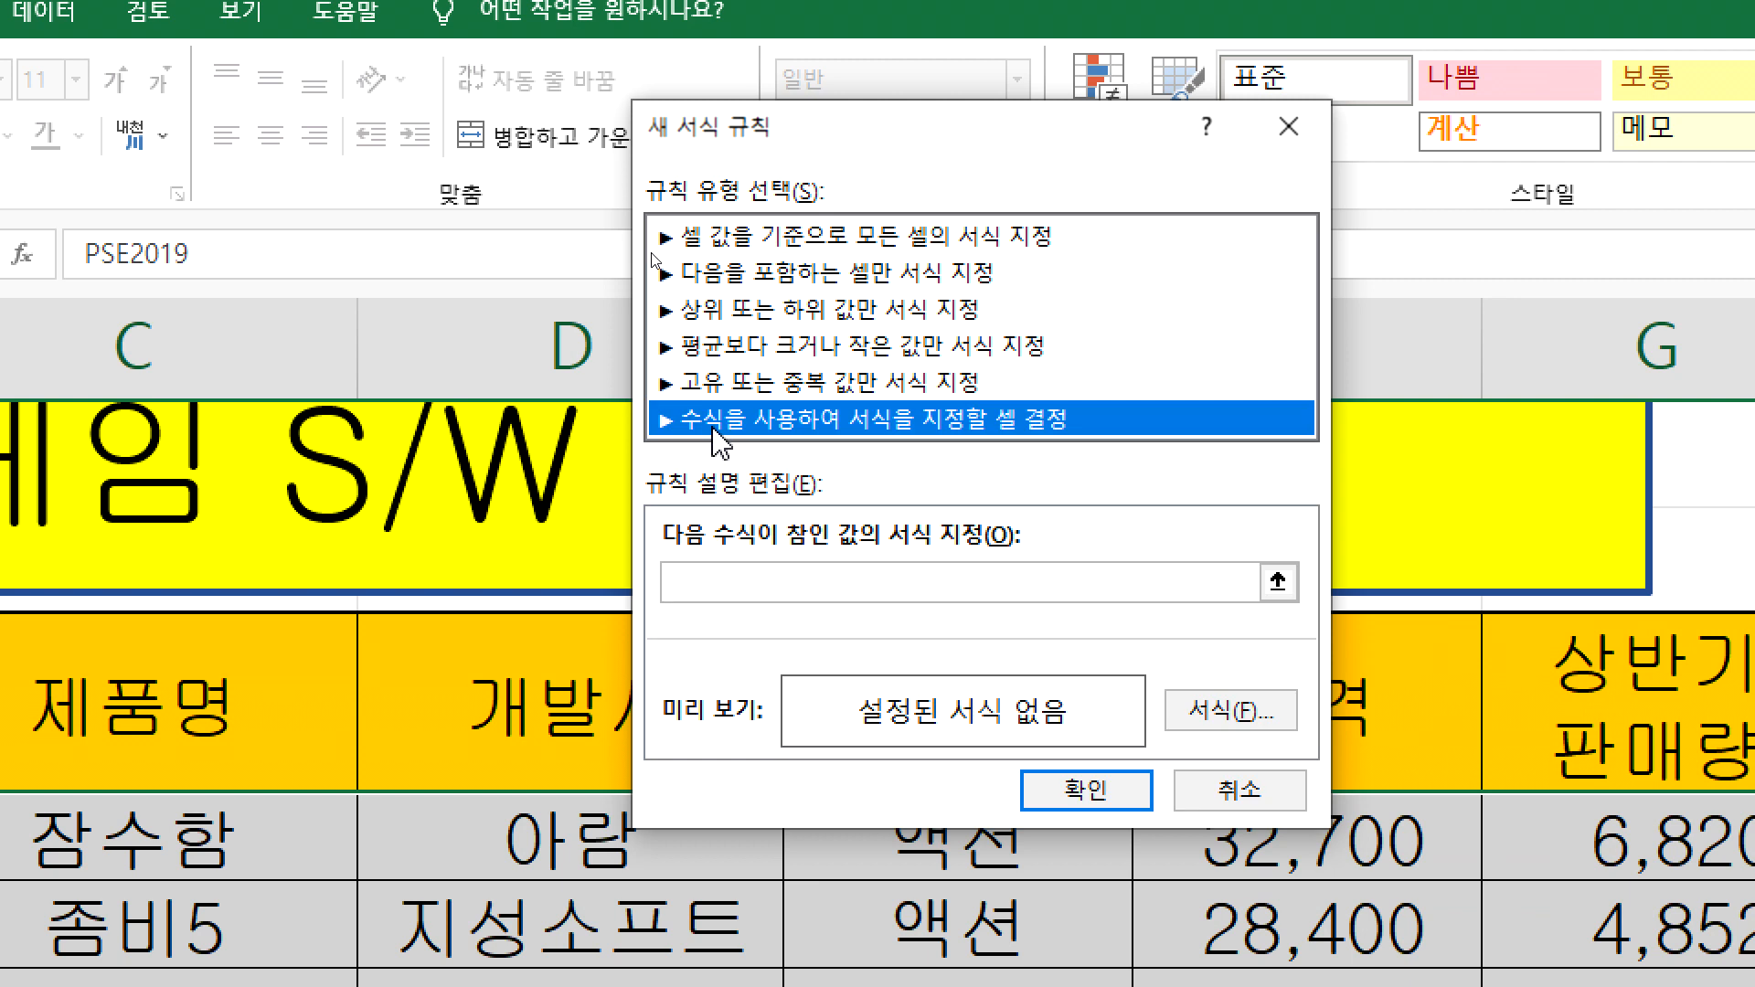
pyautogui.click(698, 593)
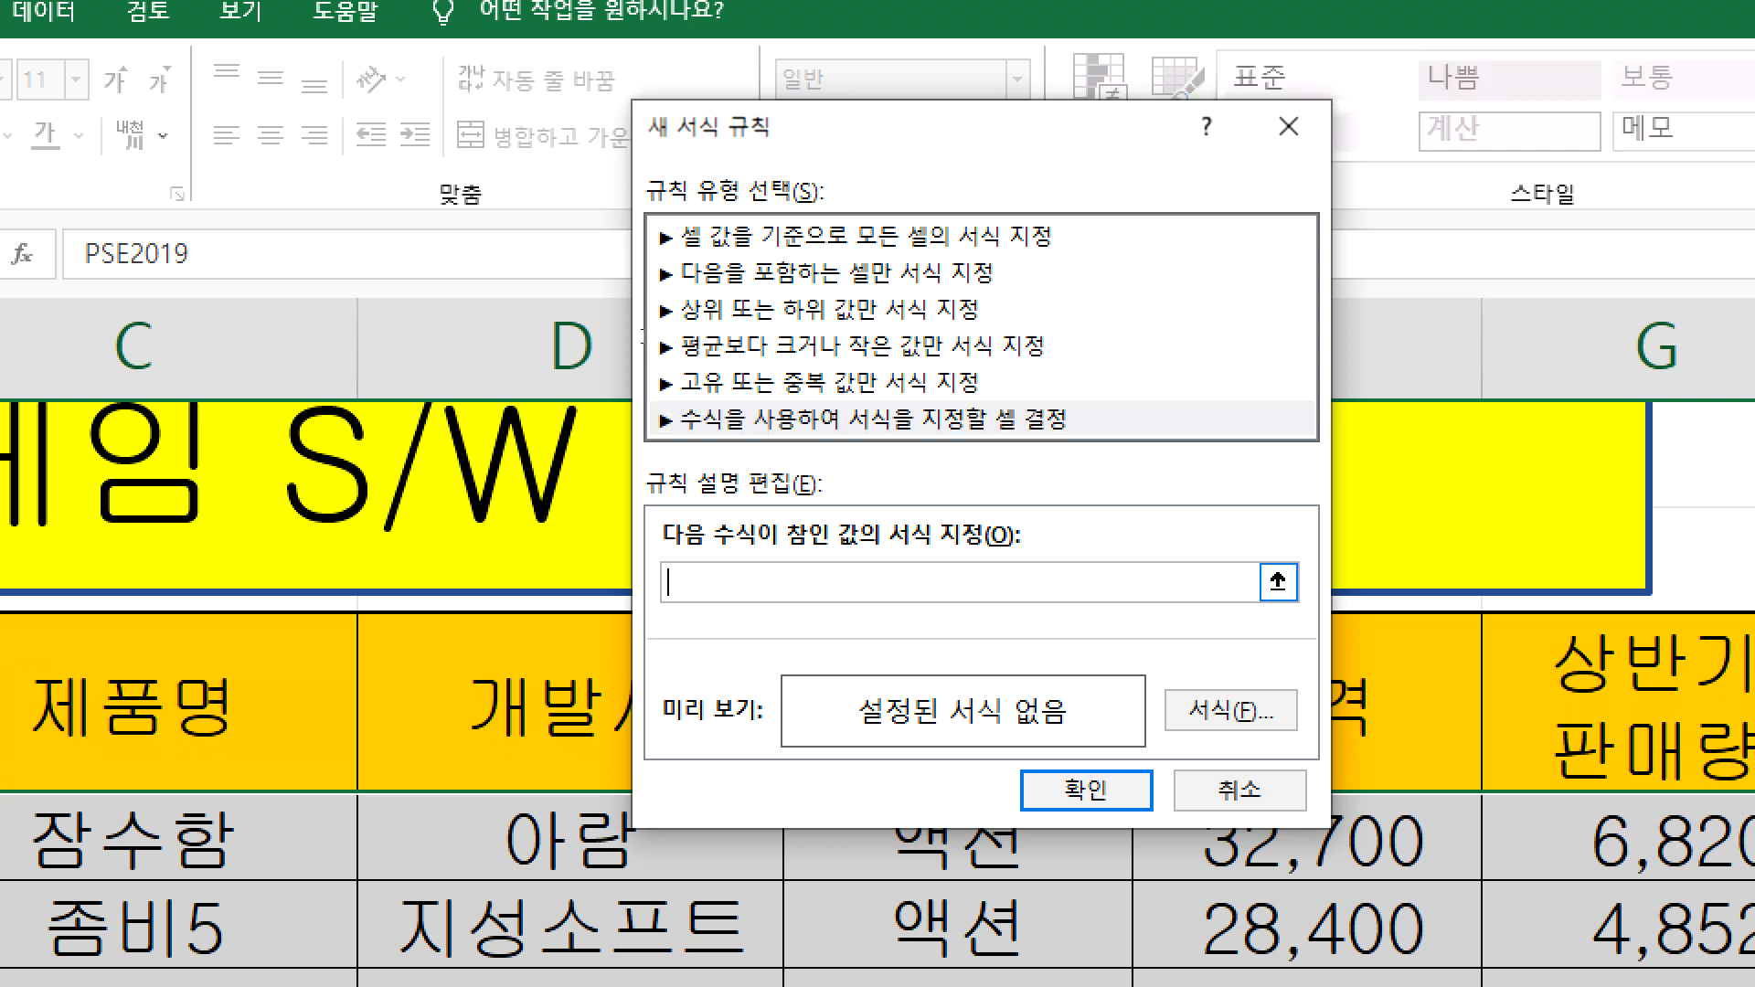
pyautogui.moveTo(990, 149); pyautogui.dragTo(727, 52)
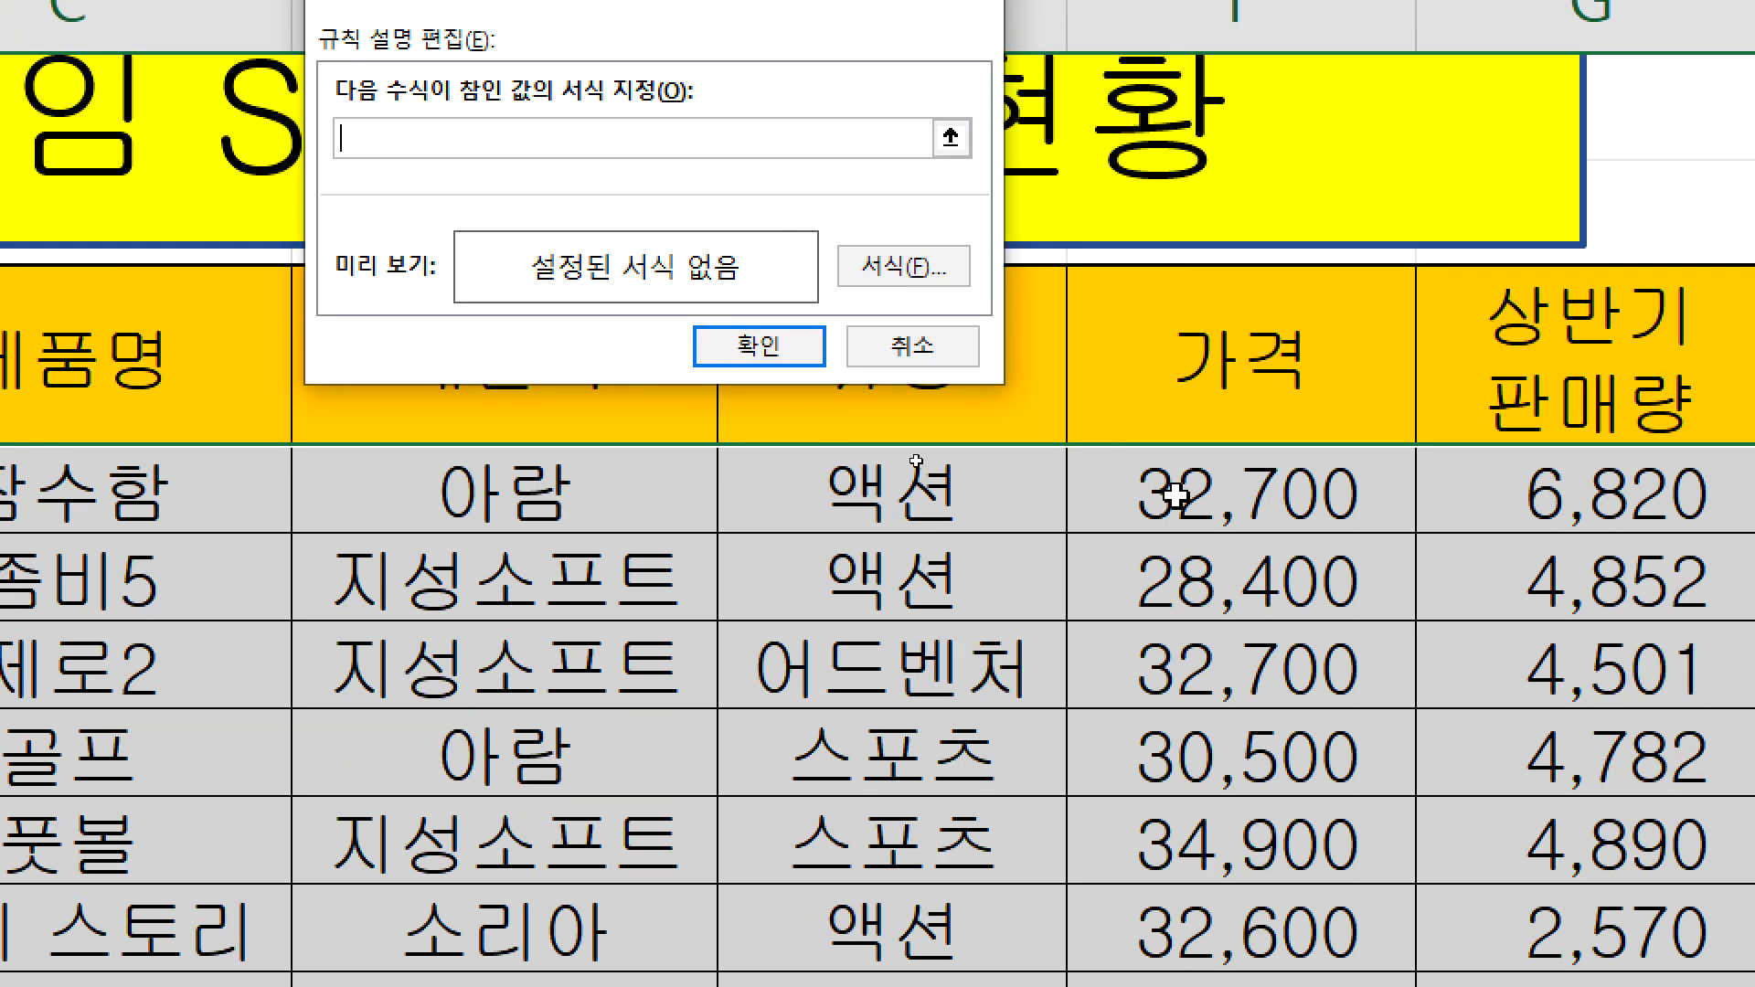
# - Enter the rule formula =$F5<=30000, referencing the first price cell with only its column fixed
pyautogui.click(1176, 495)
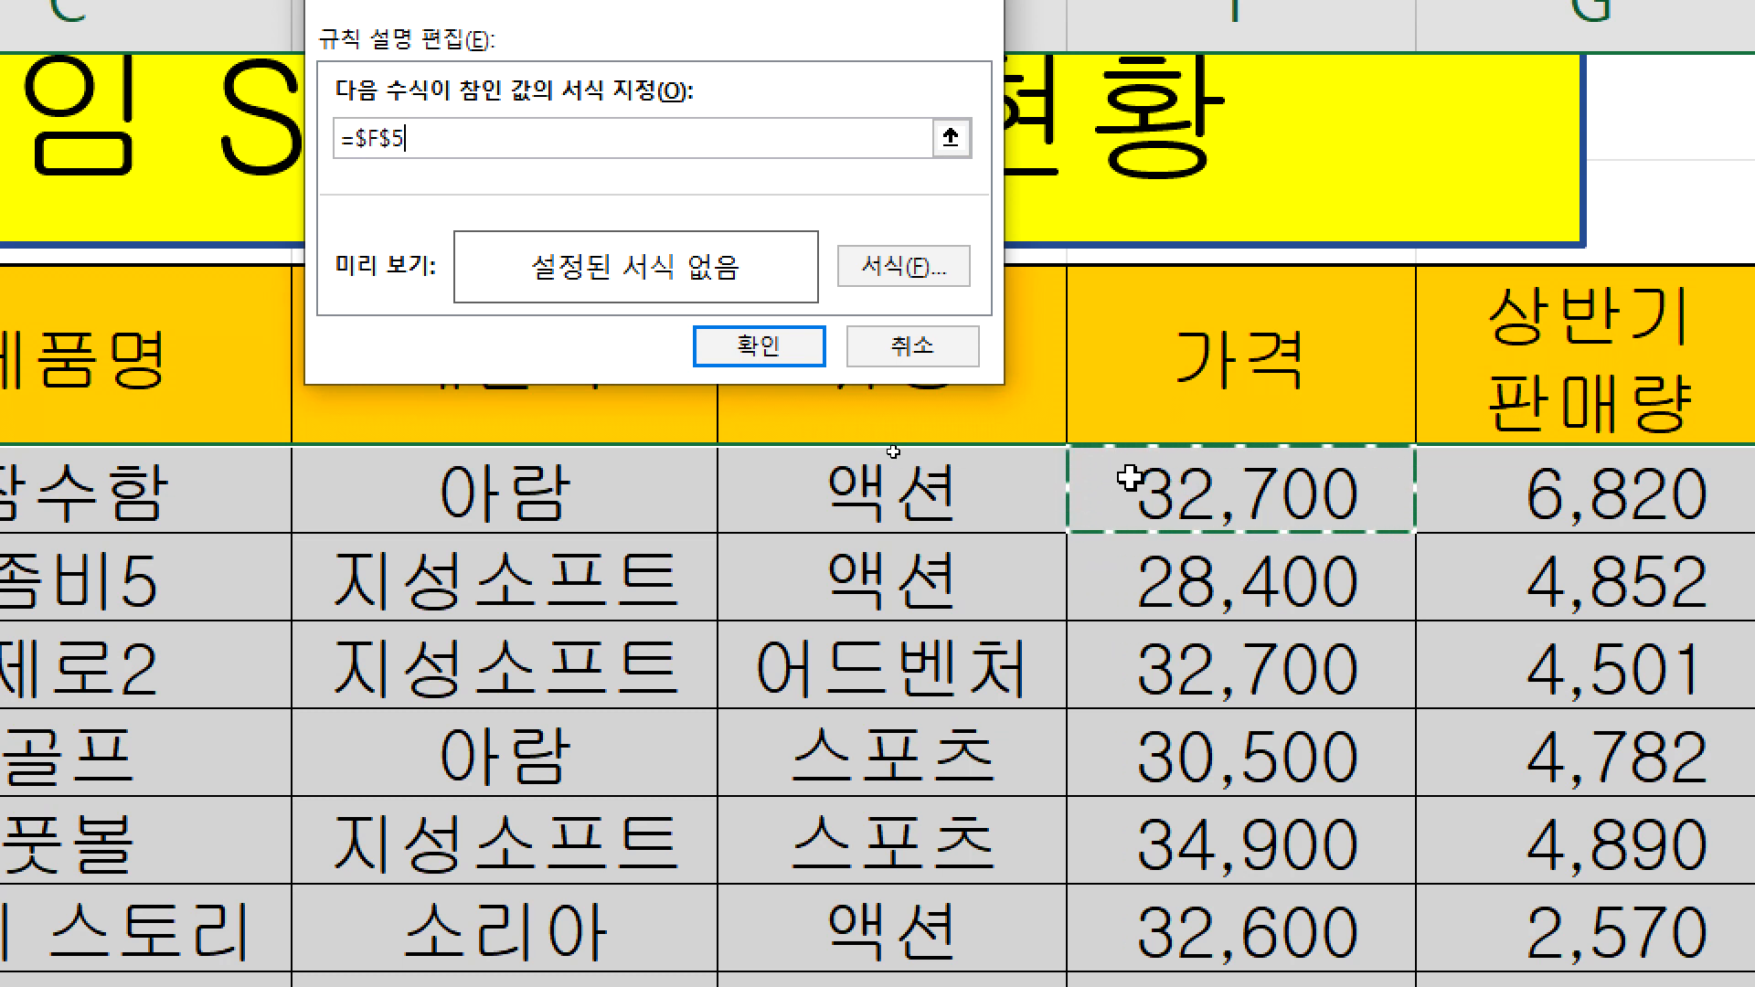
pyautogui.moveTo(426, 137); pyautogui.dragTo(218, 135)
pyautogui.press('BackSpace')
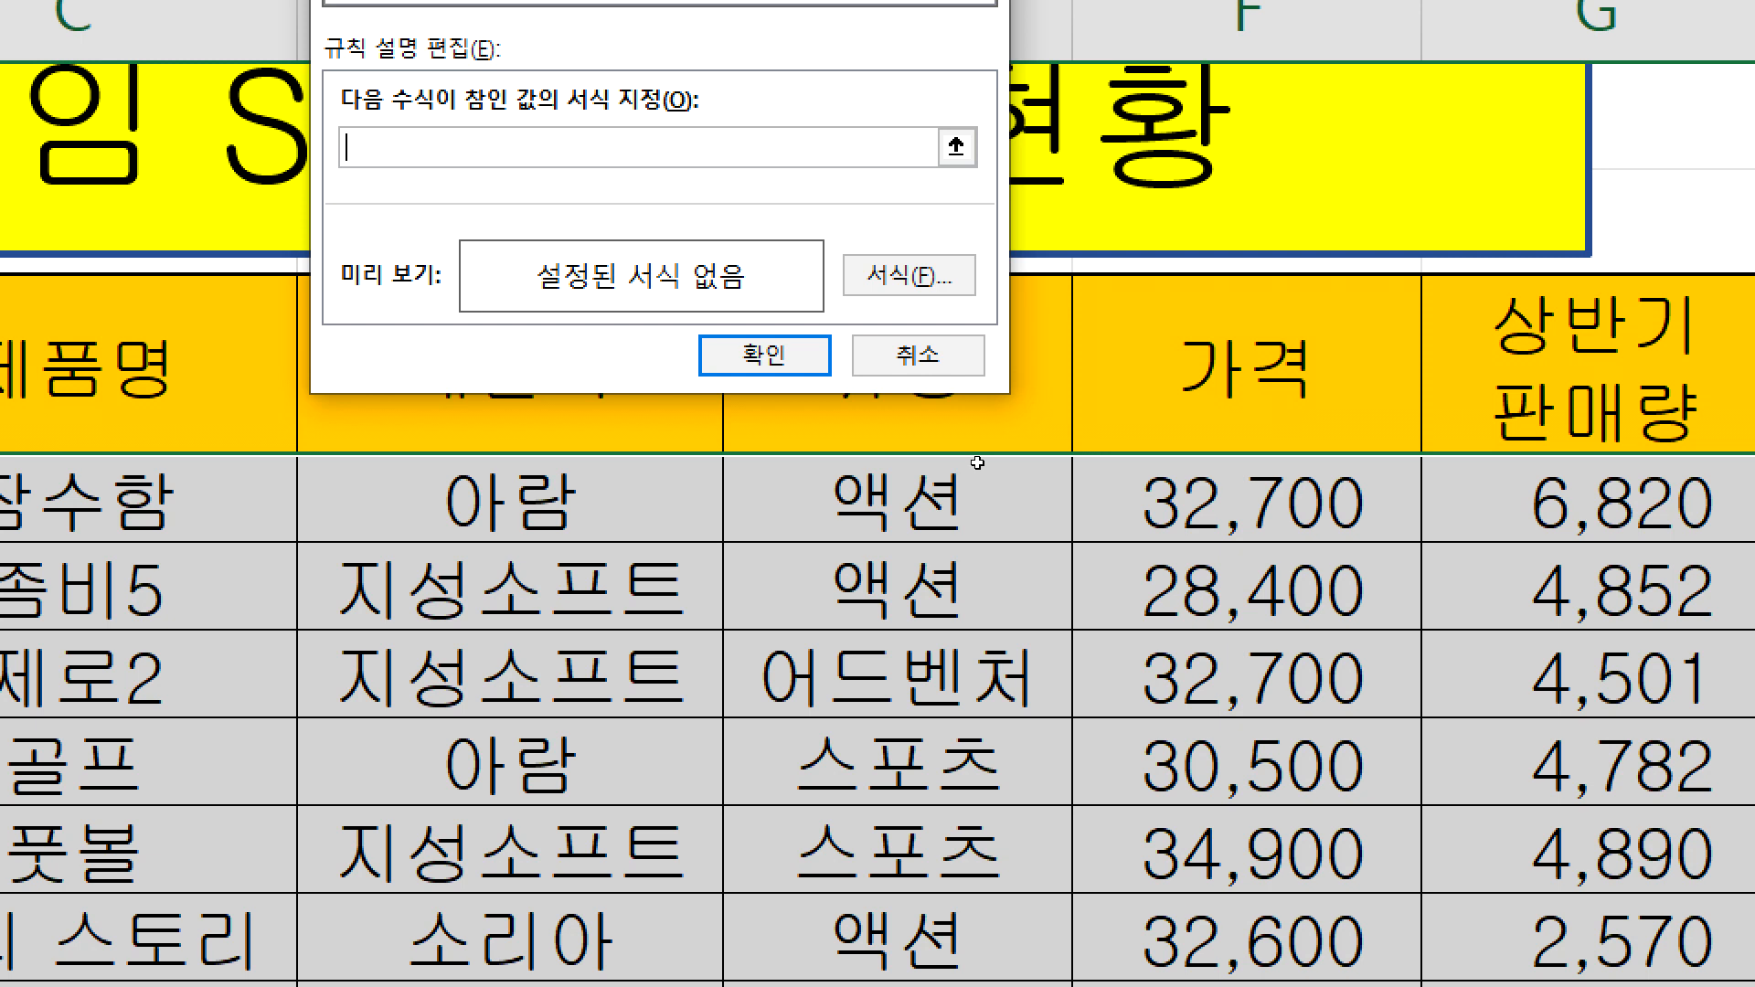
pyautogui.click(1233, 504)
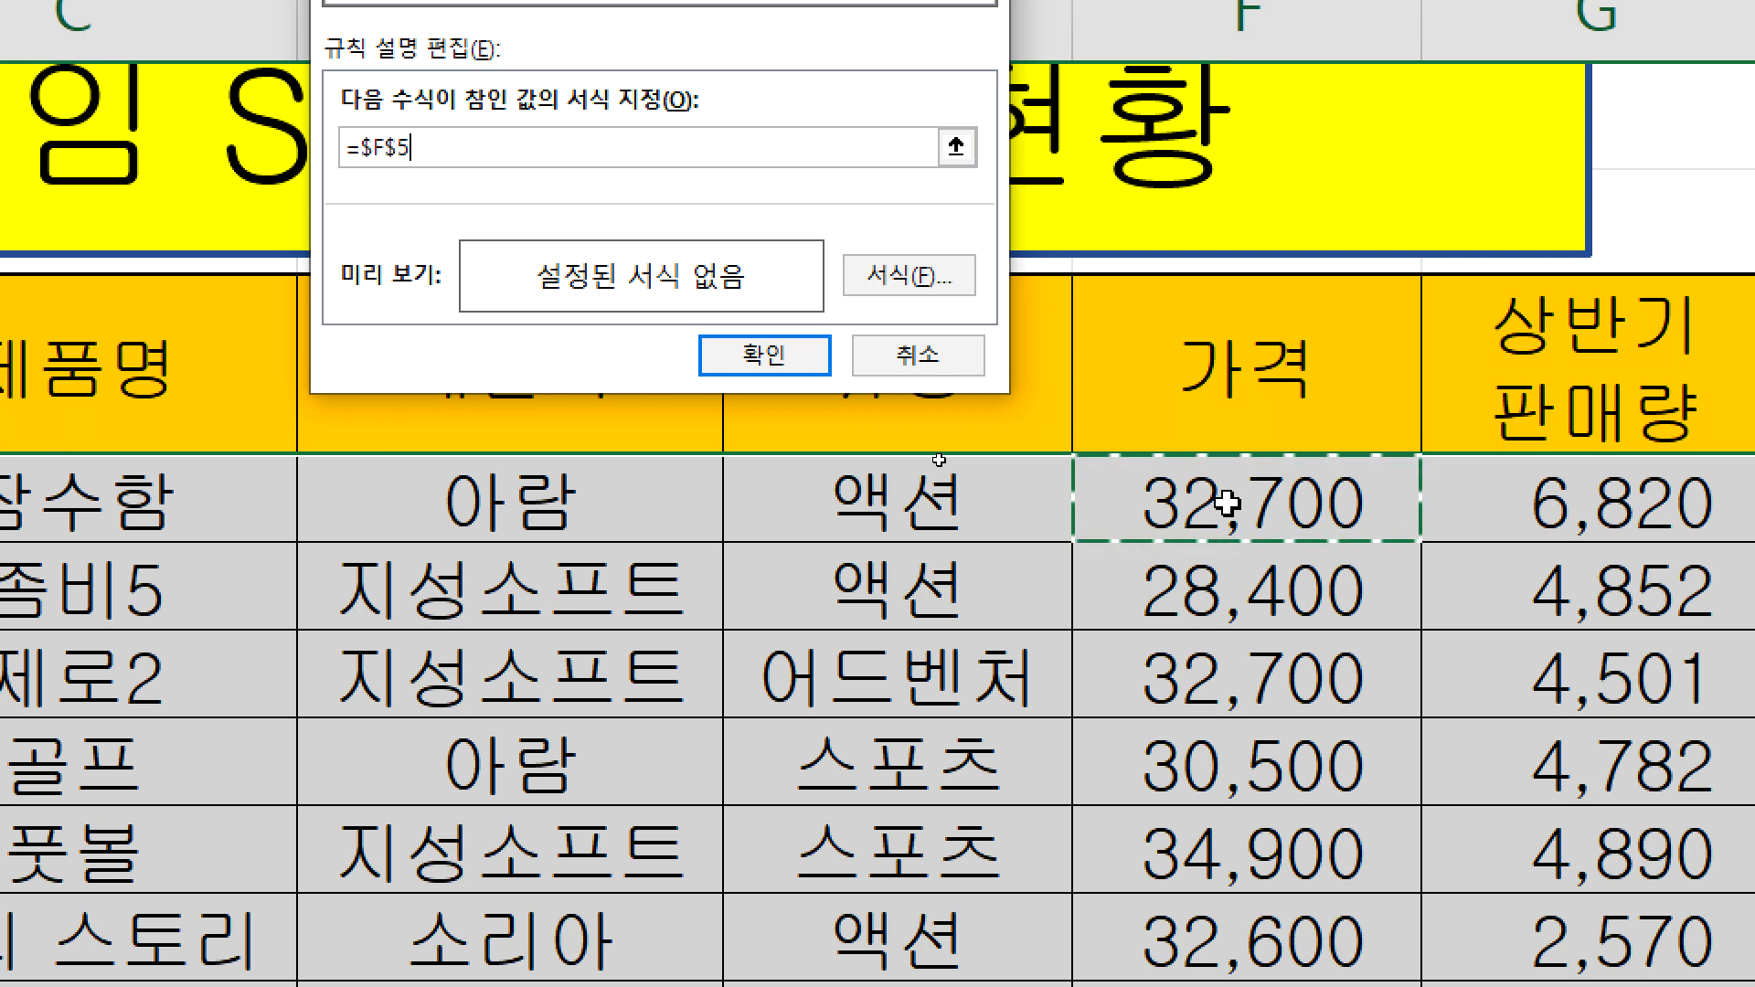
pyautogui.press('F4')
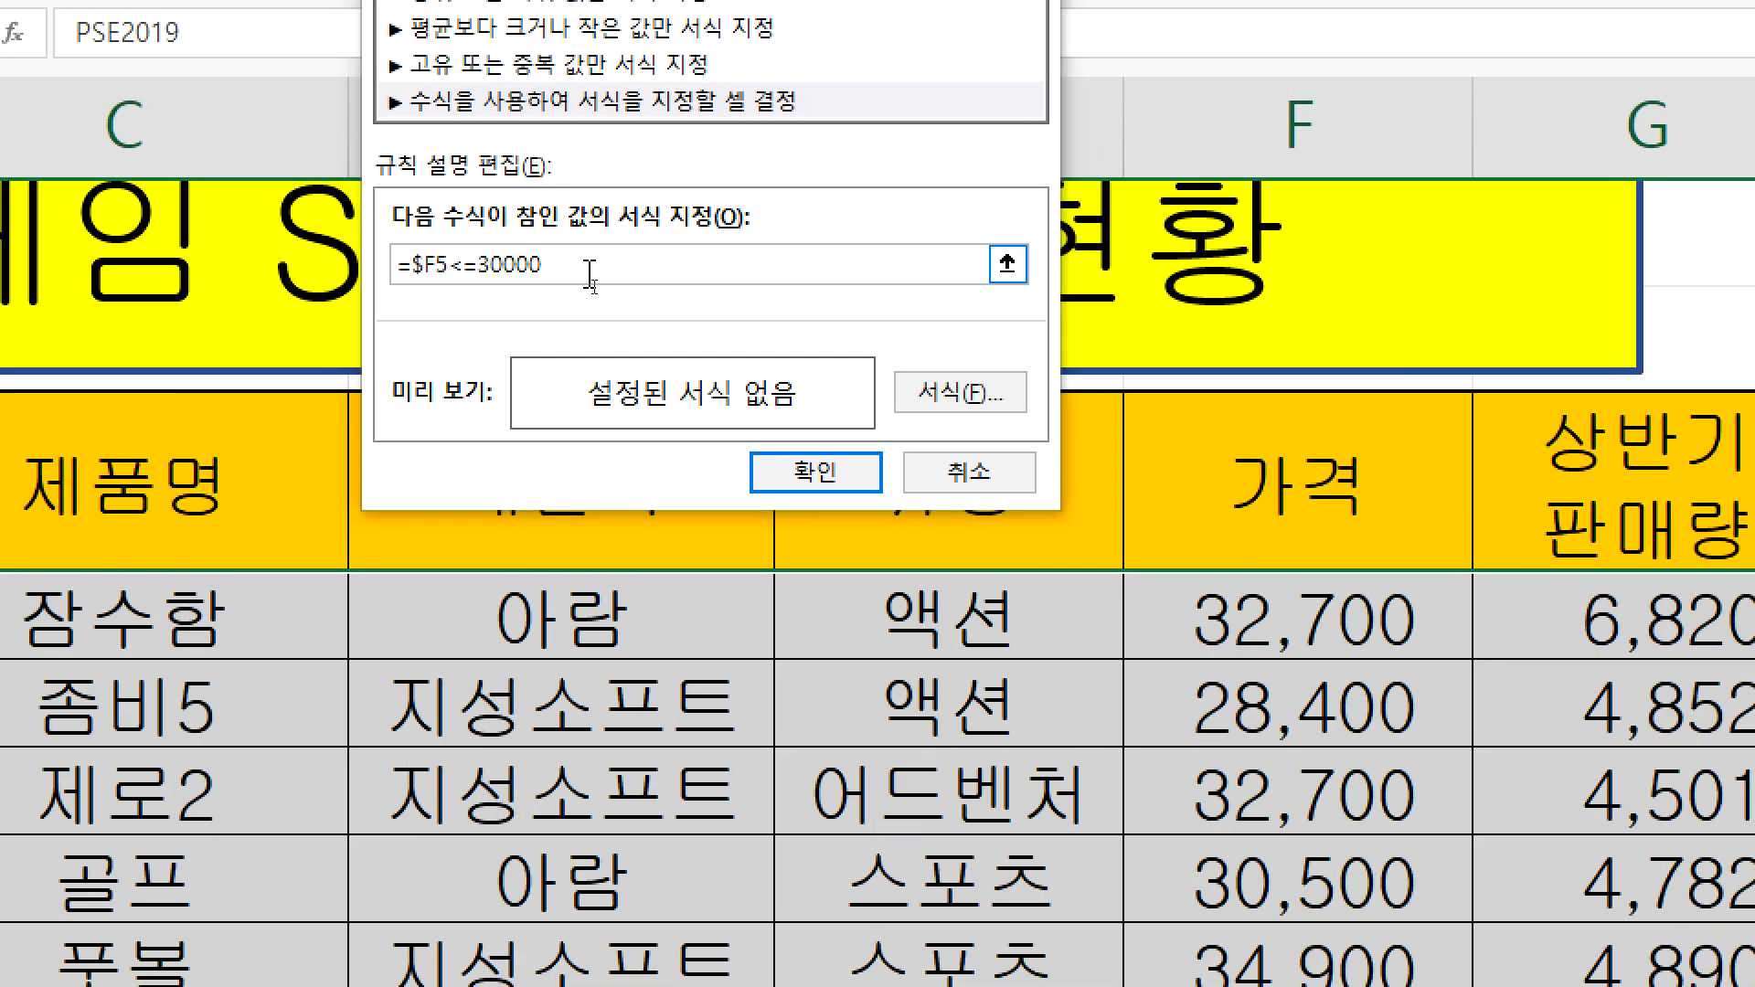
# - Switch to Notepad and write "조건부 서식 >" on line 2 of the item (7) notes
pyautogui.hotkey('alt', 'Tab')
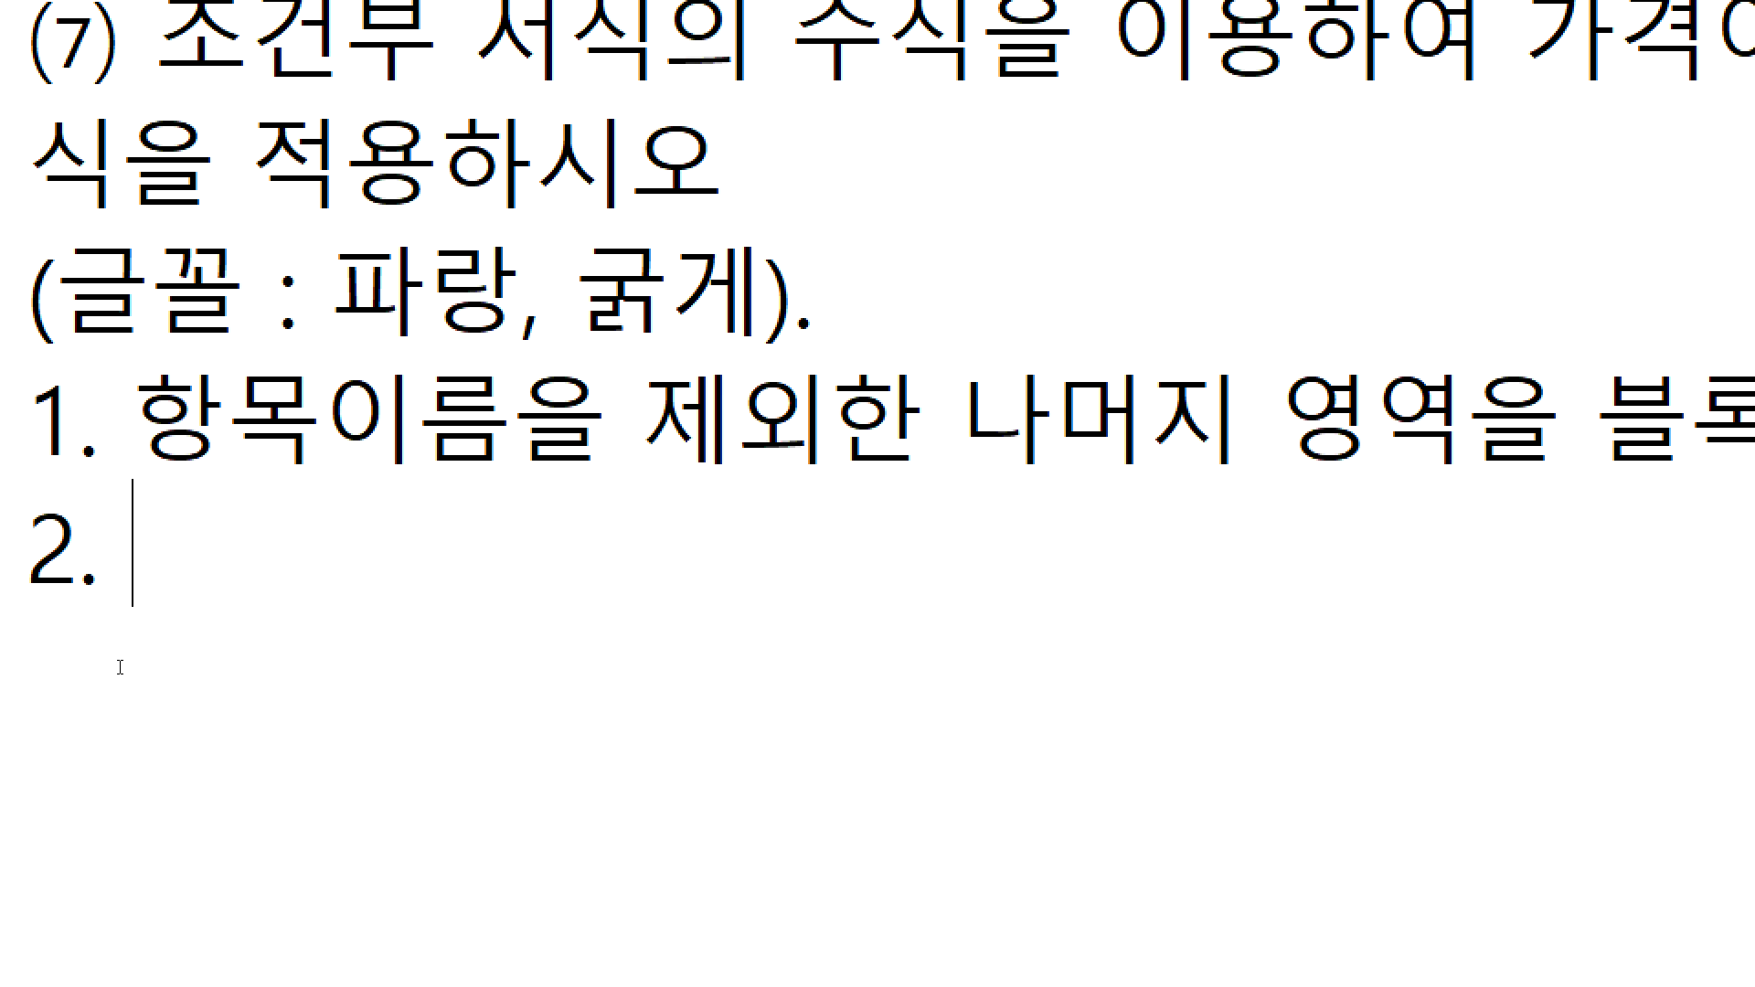
pyautogui.write('조건부')
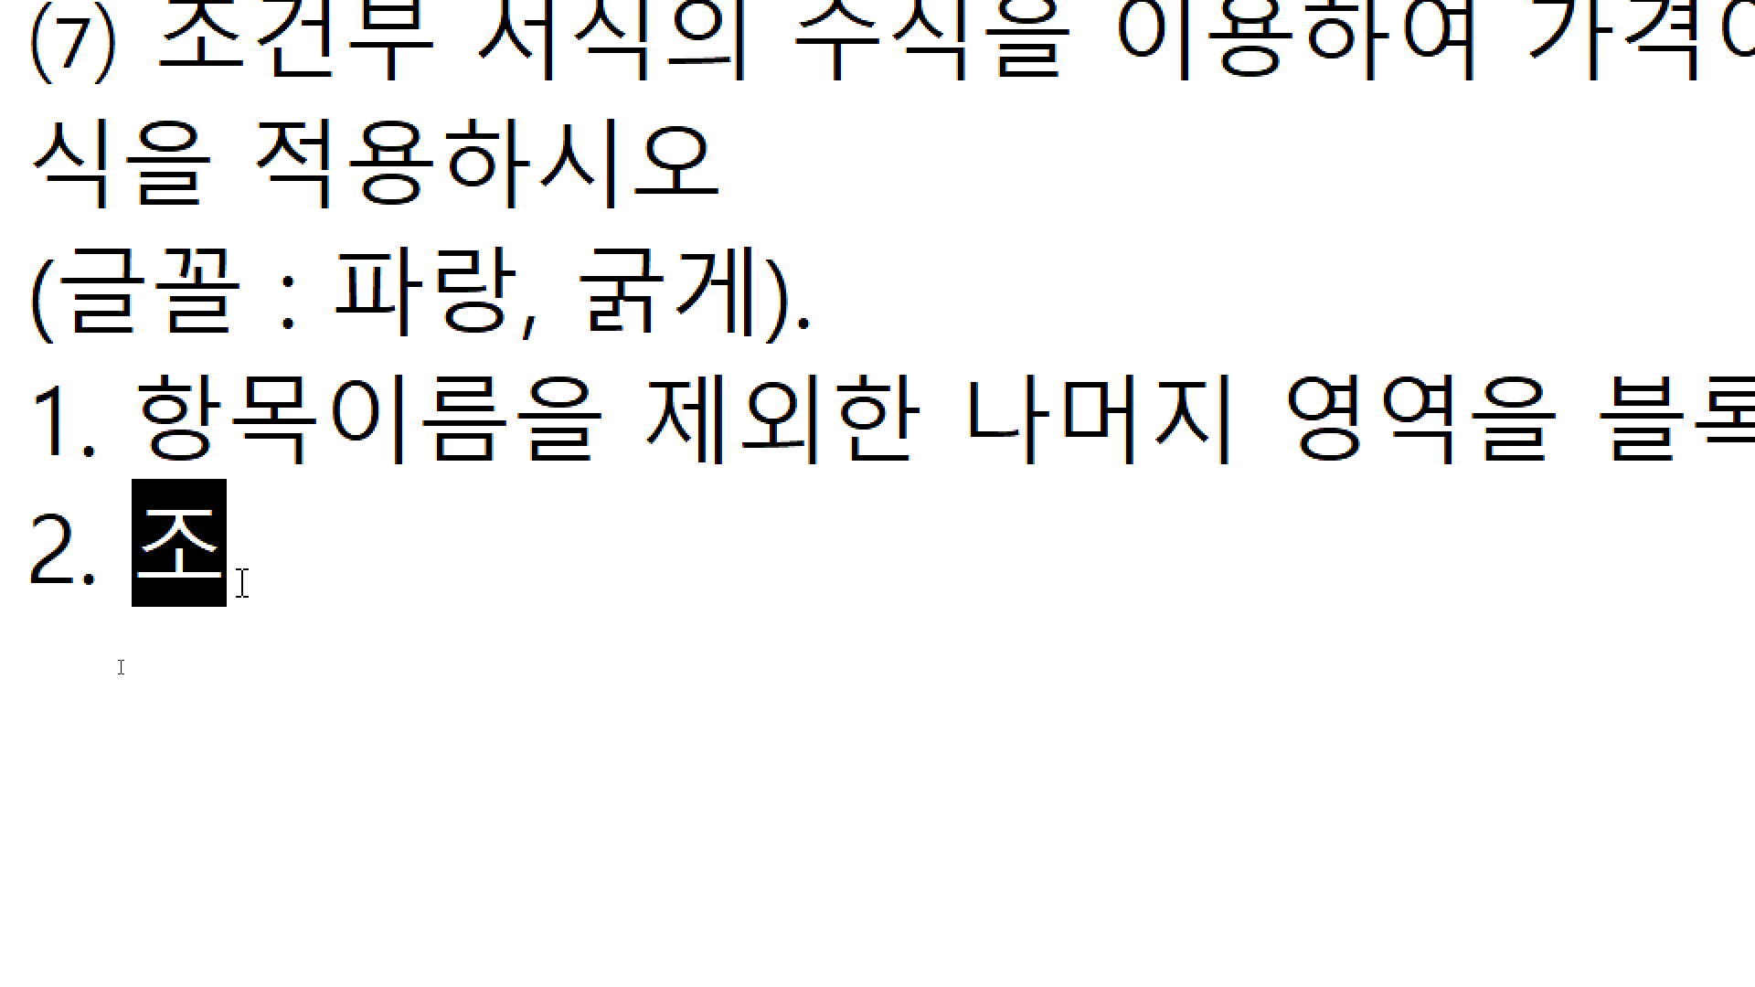
pyautogui.write(' 서식')
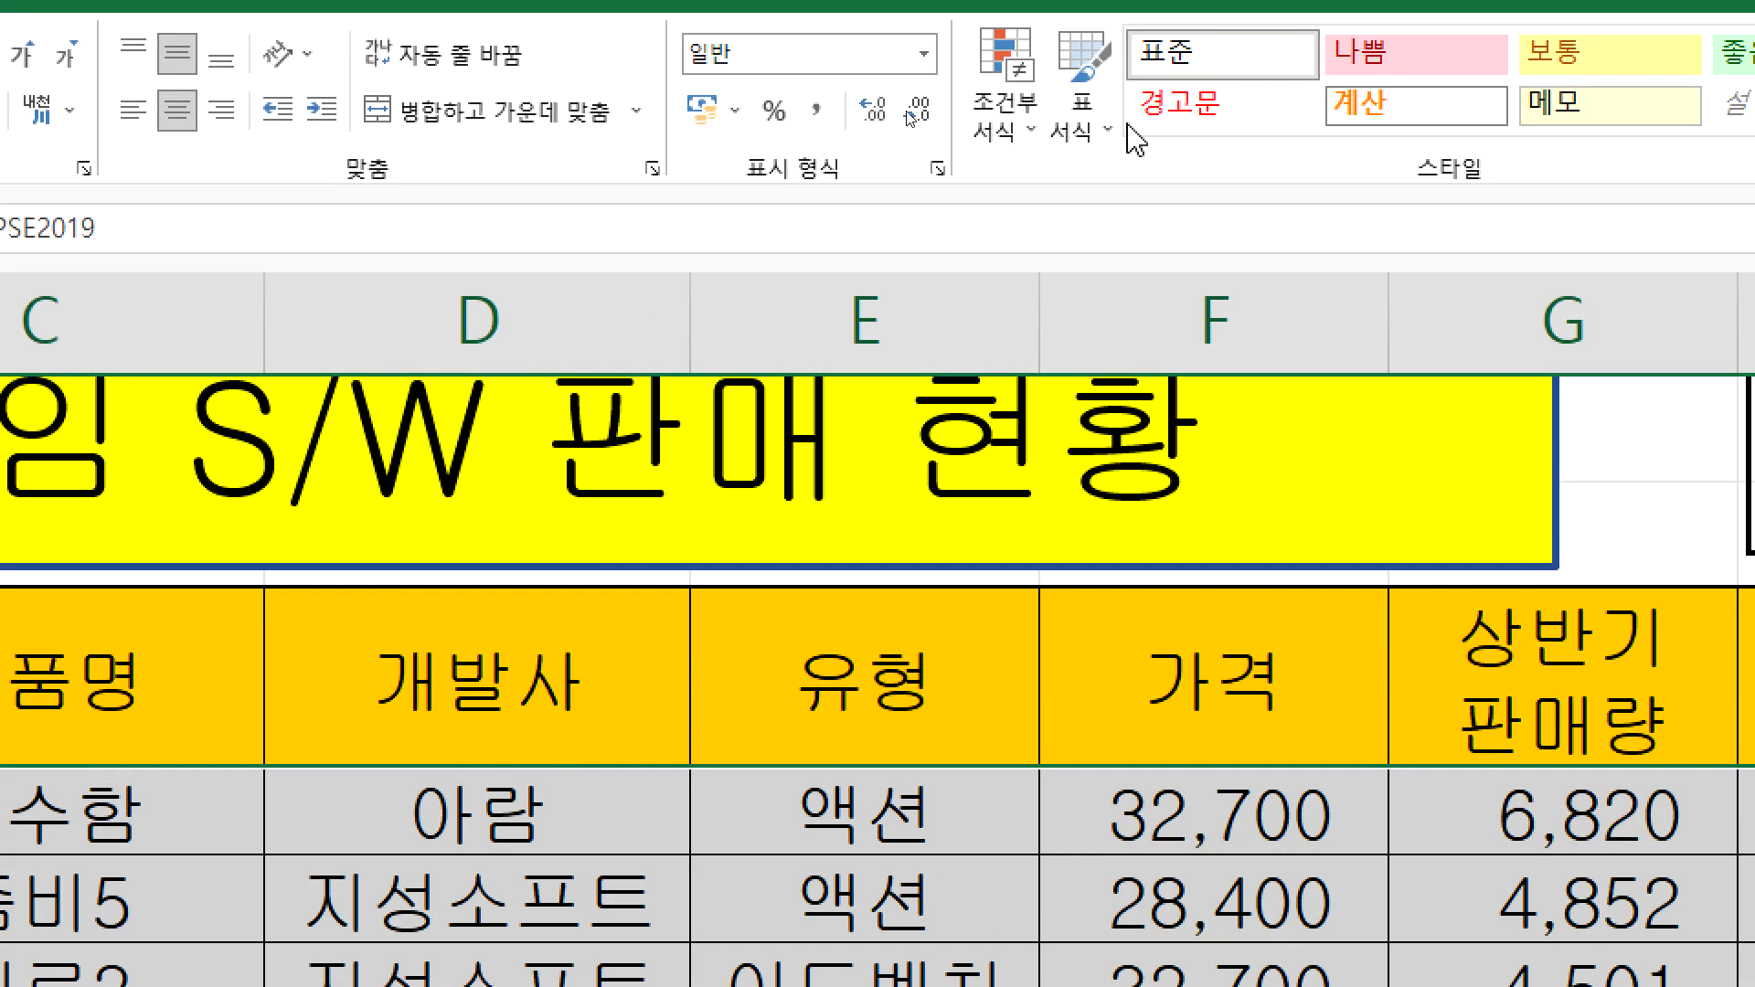
# - Open a new conditional formatting rule for the selected range in Excel, and append "새규칙 >" to line 2 of the Notepad notes
pyautogui.click(1005, 119)
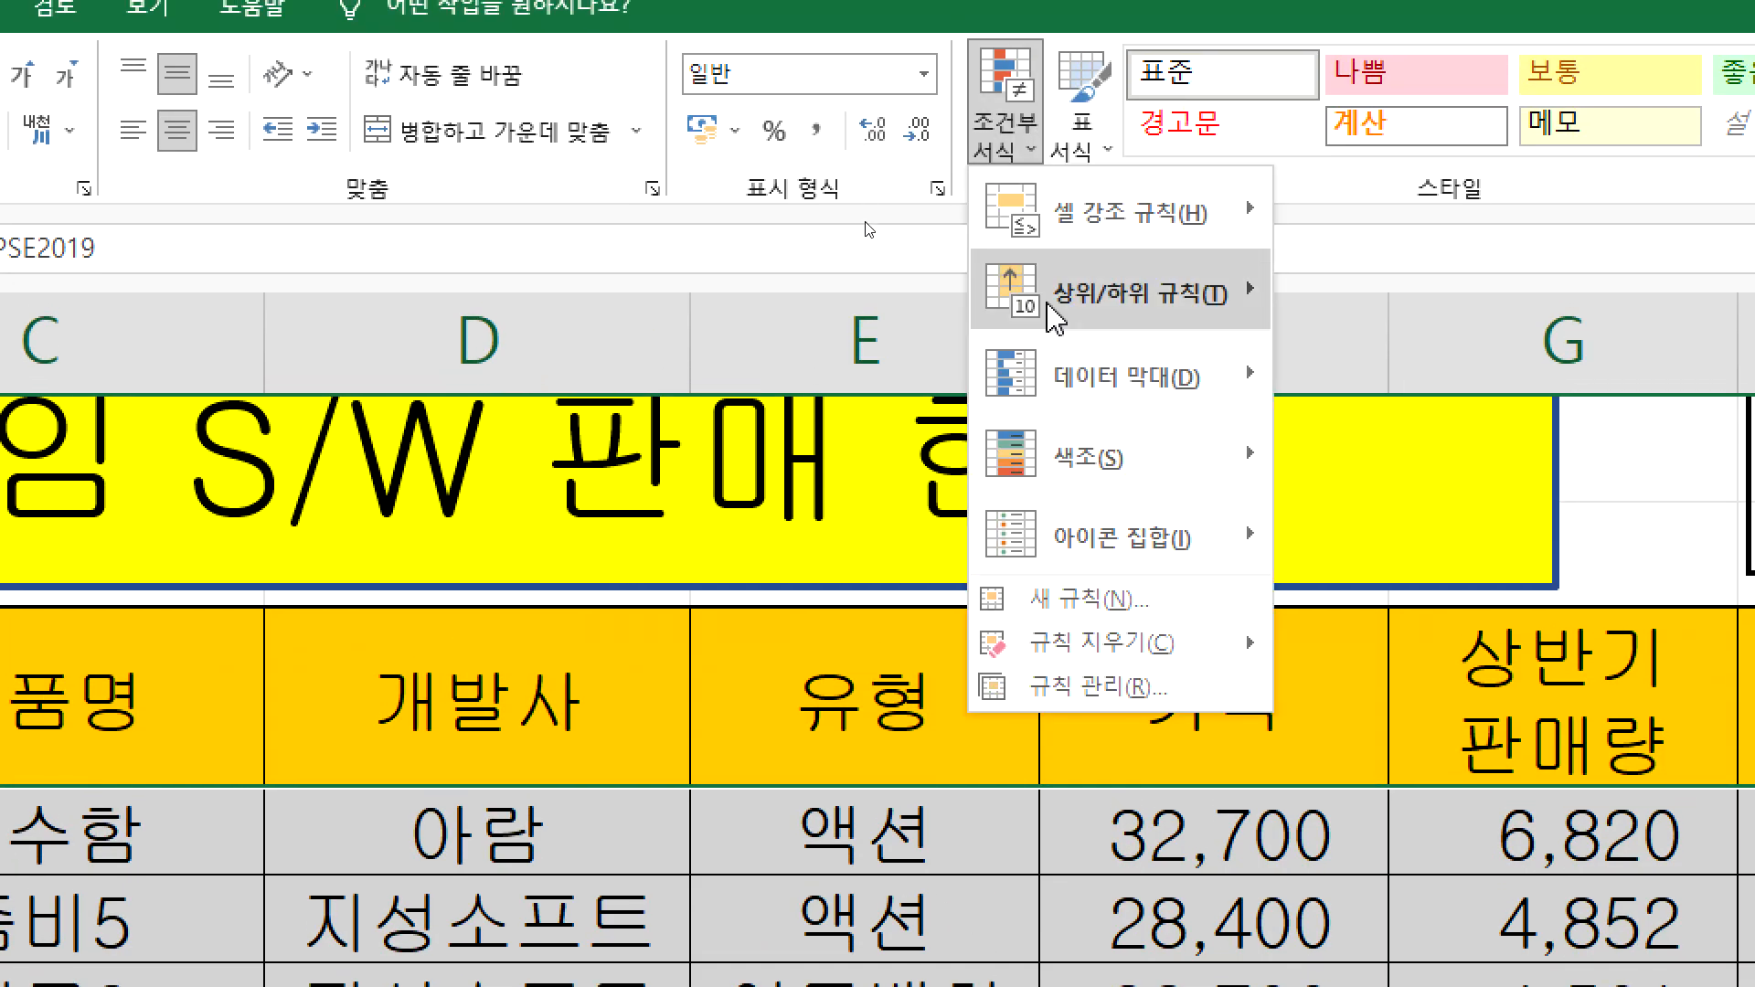
pyautogui.click(1088, 599)
pyautogui.hotkey('alt', 'Tab')
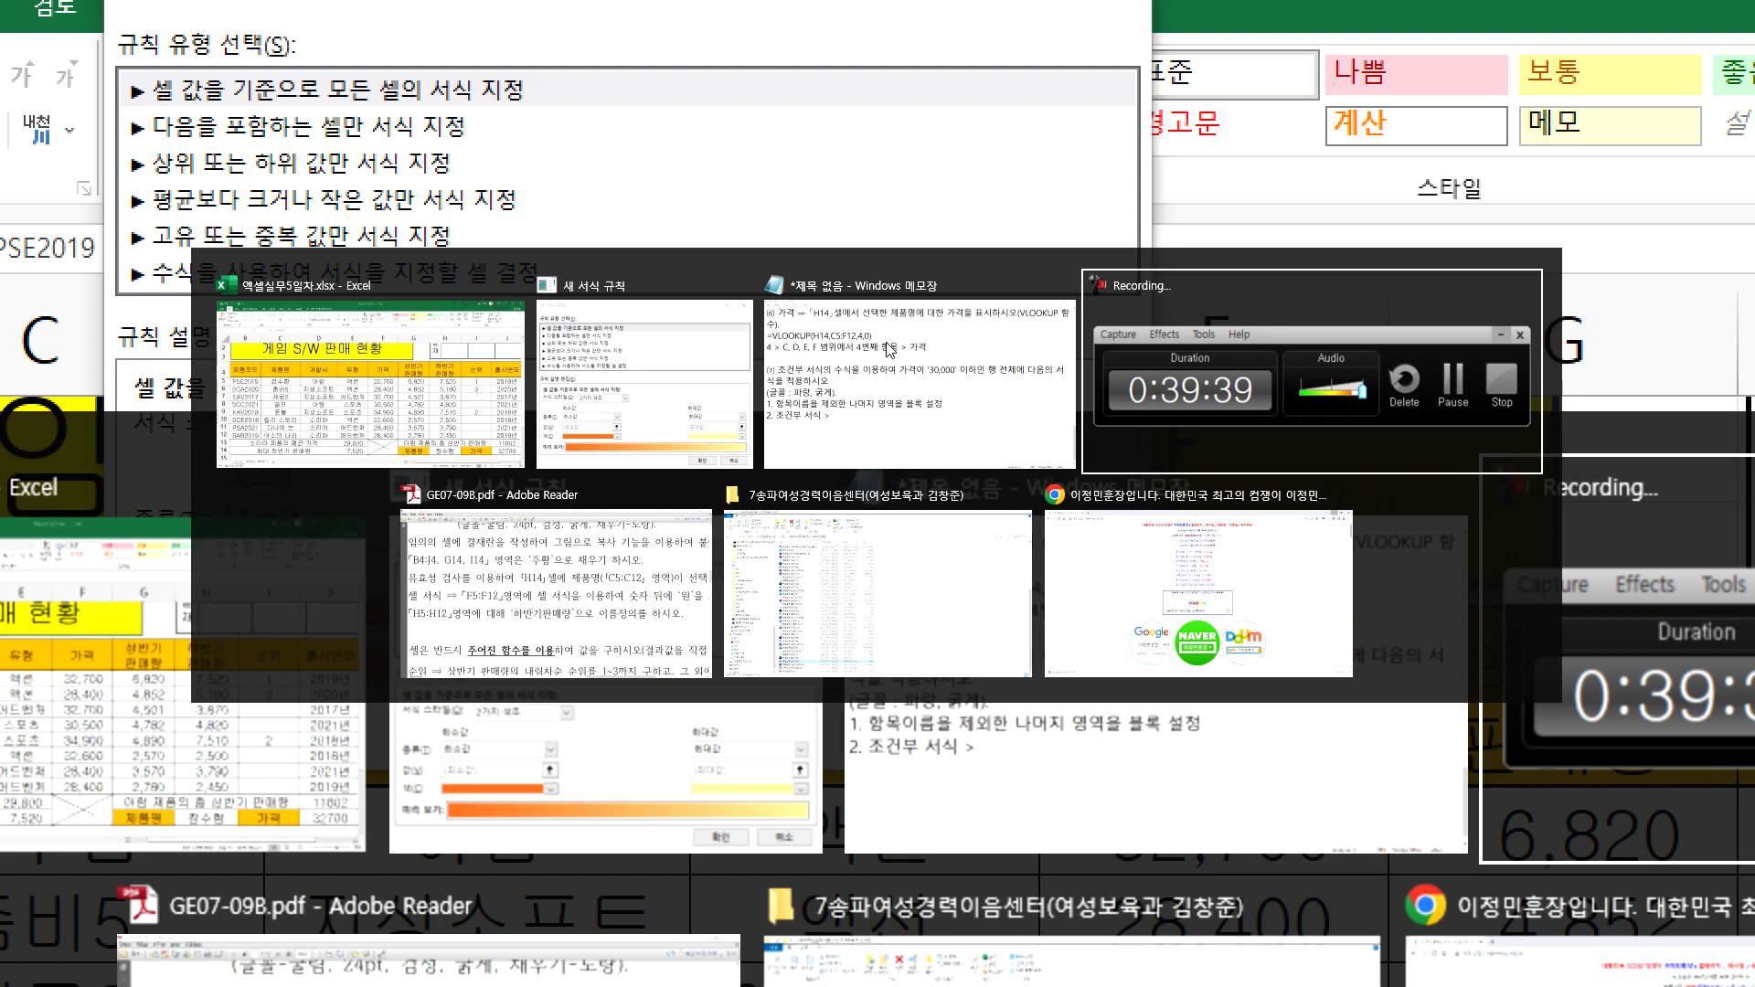
pyautogui.press('Tab')
pyautogui.press('Tab')
pyautogui.press('Tab')
pyautogui.press('Tab')
pyautogui.press('Tab')
pyautogui.press('Tab')
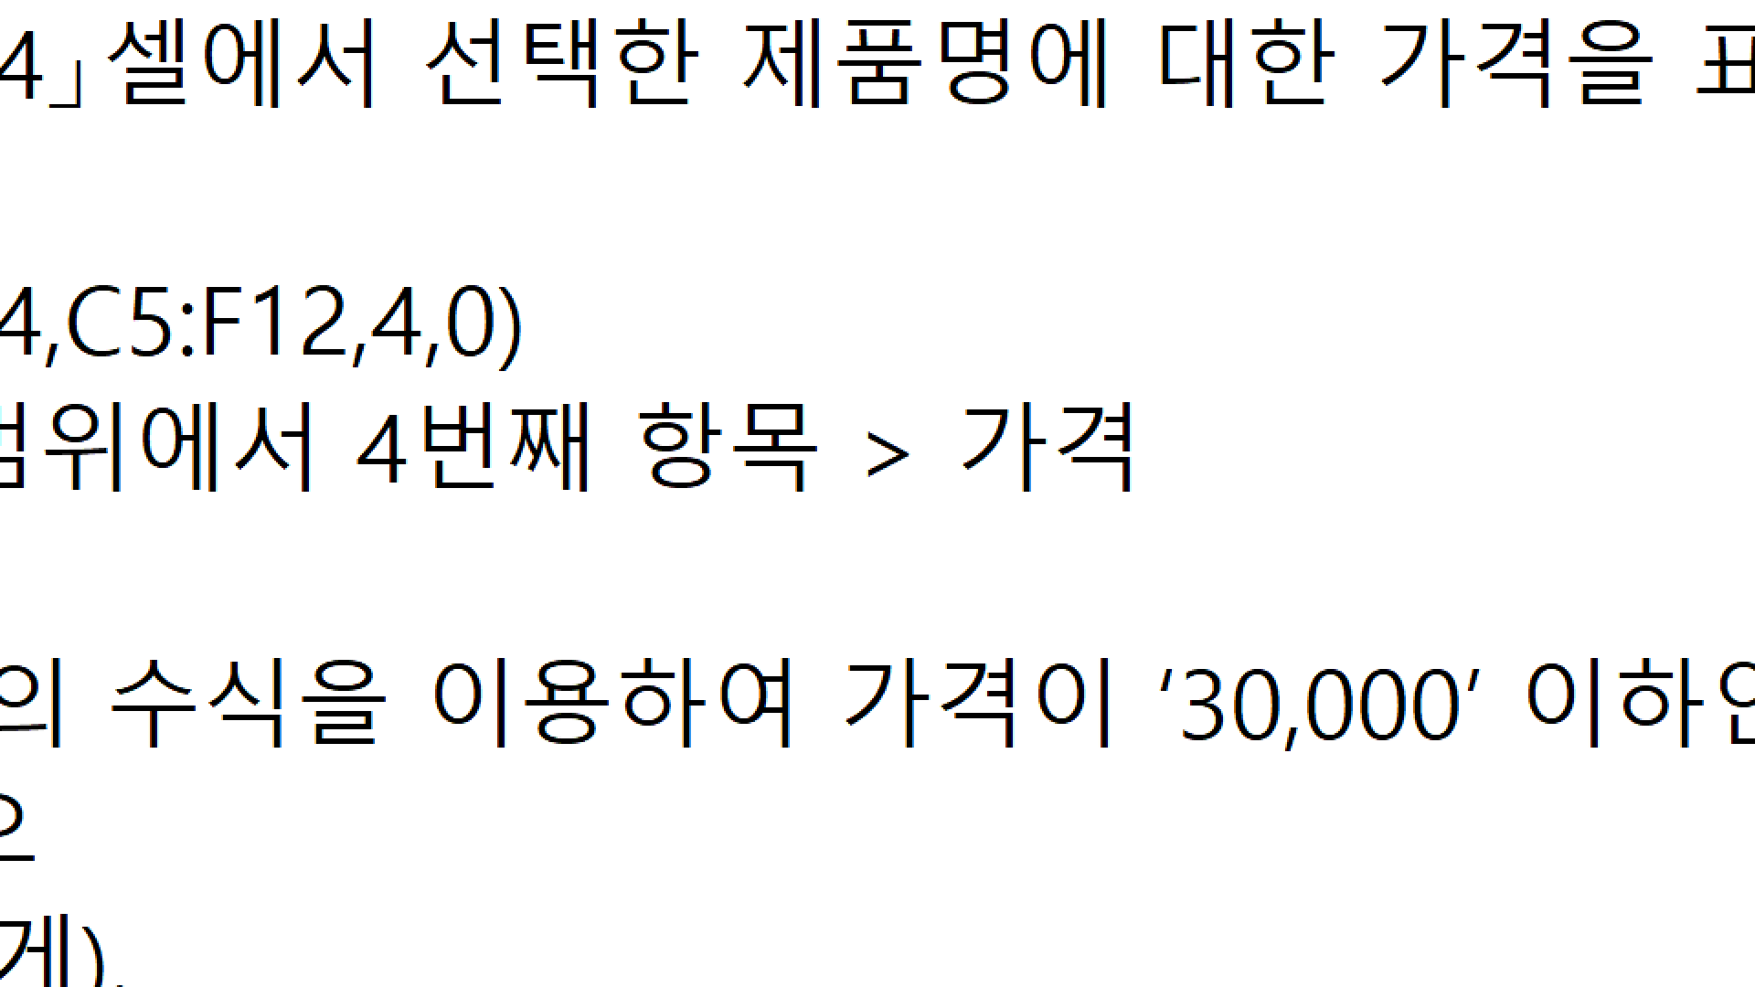
pyautogui.write('칙 >')
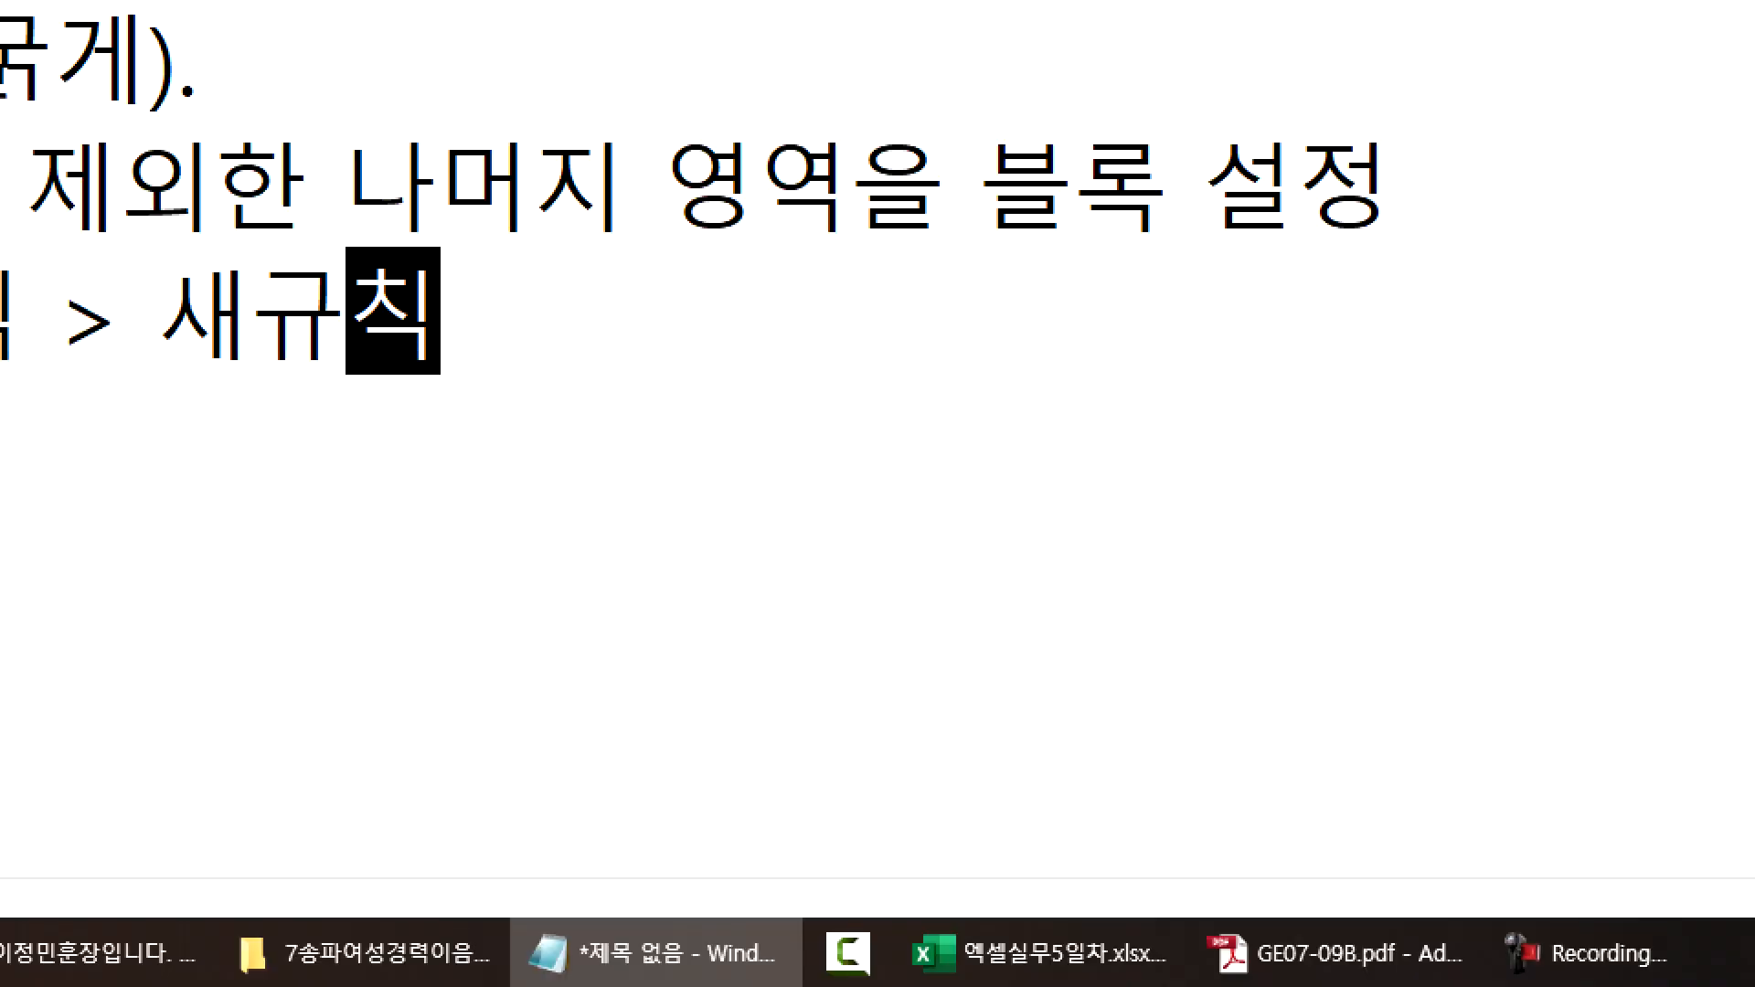